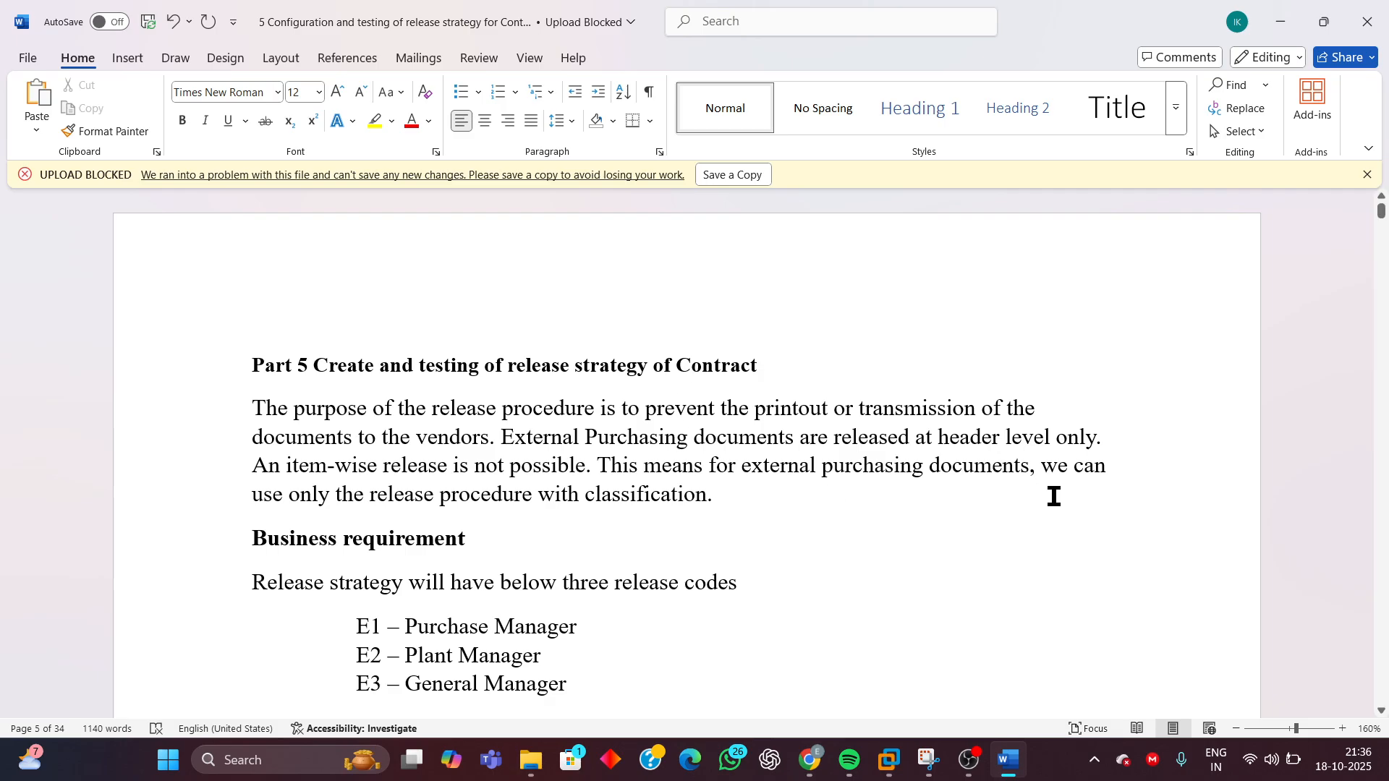
# - Review the release procedure introduction and the three release codes E1 to E3 under Business requirement
pyautogui.moveTo(256, 498); pyautogui.dragTo(700, 504)
pyautogui.click(811, 522)
pyautogui.scroll(-3, 814, 524)
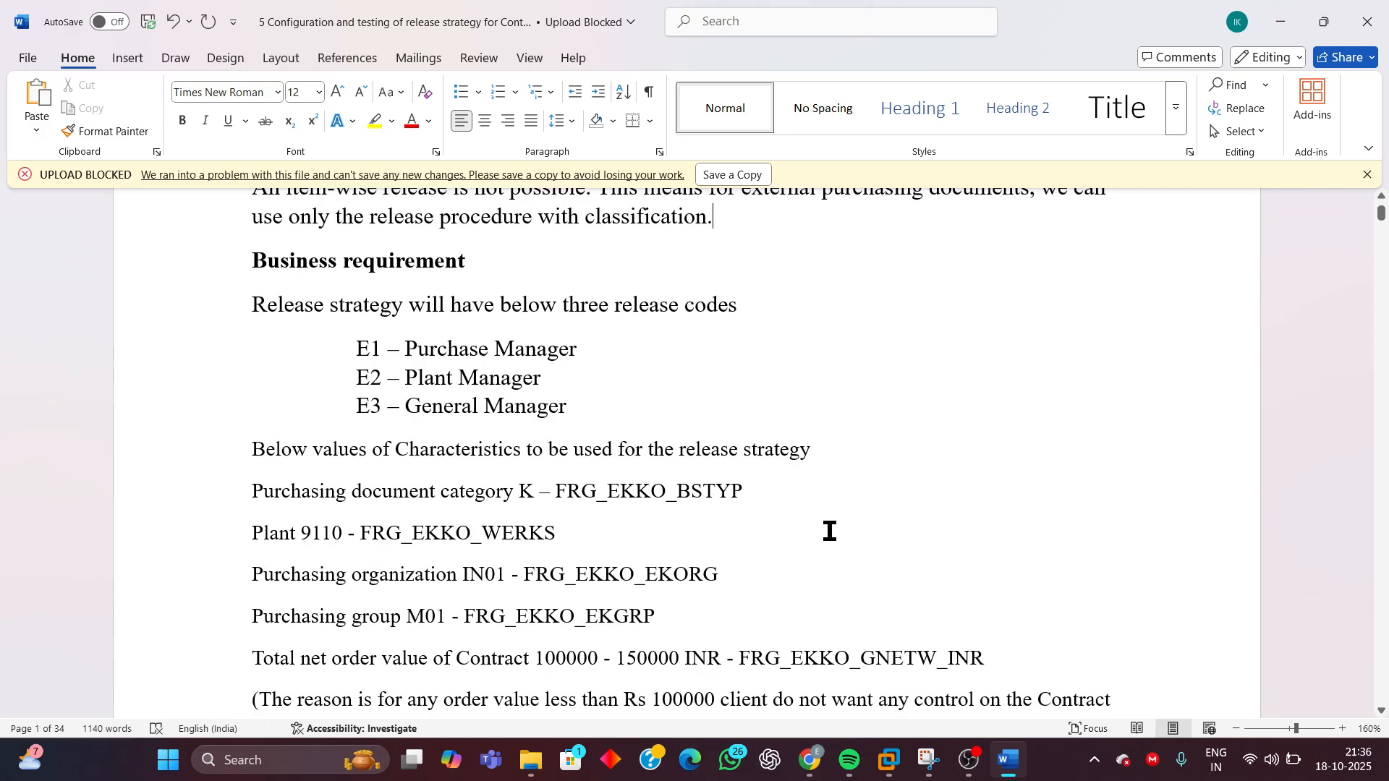
pyautogui.scroll(2, 830, 531)
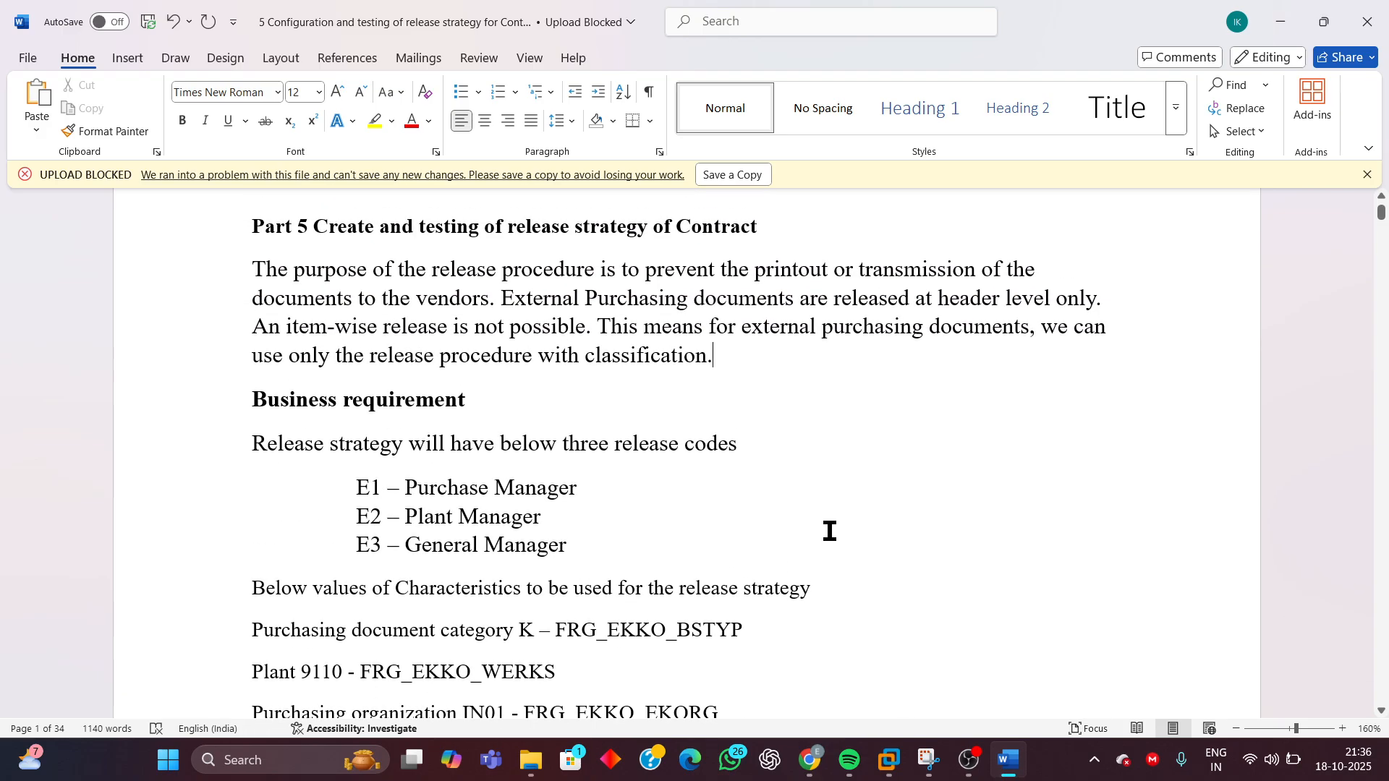
pyautogui.scroll(-2, 830, 531)
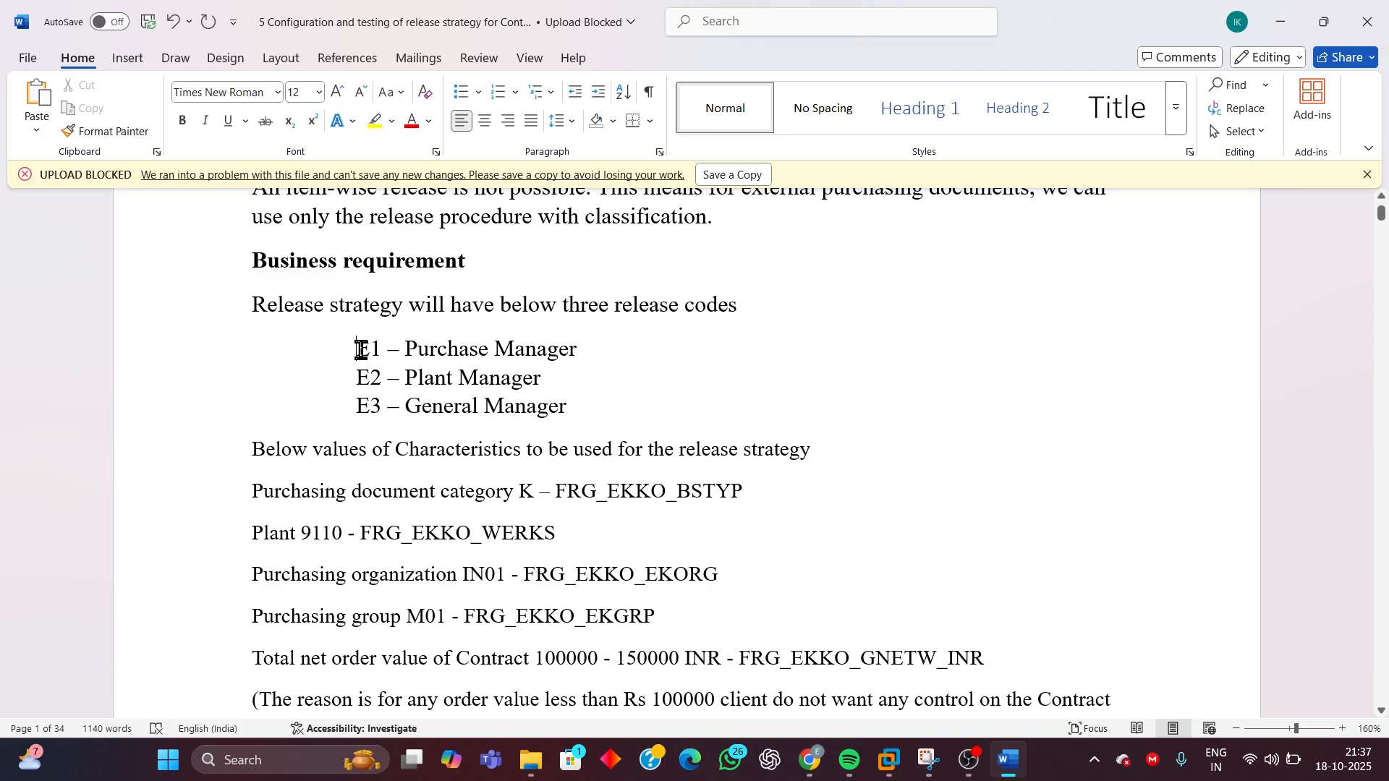
pyautogui.moveTo(354, 350); pyautogui.dragTo(592, 409)
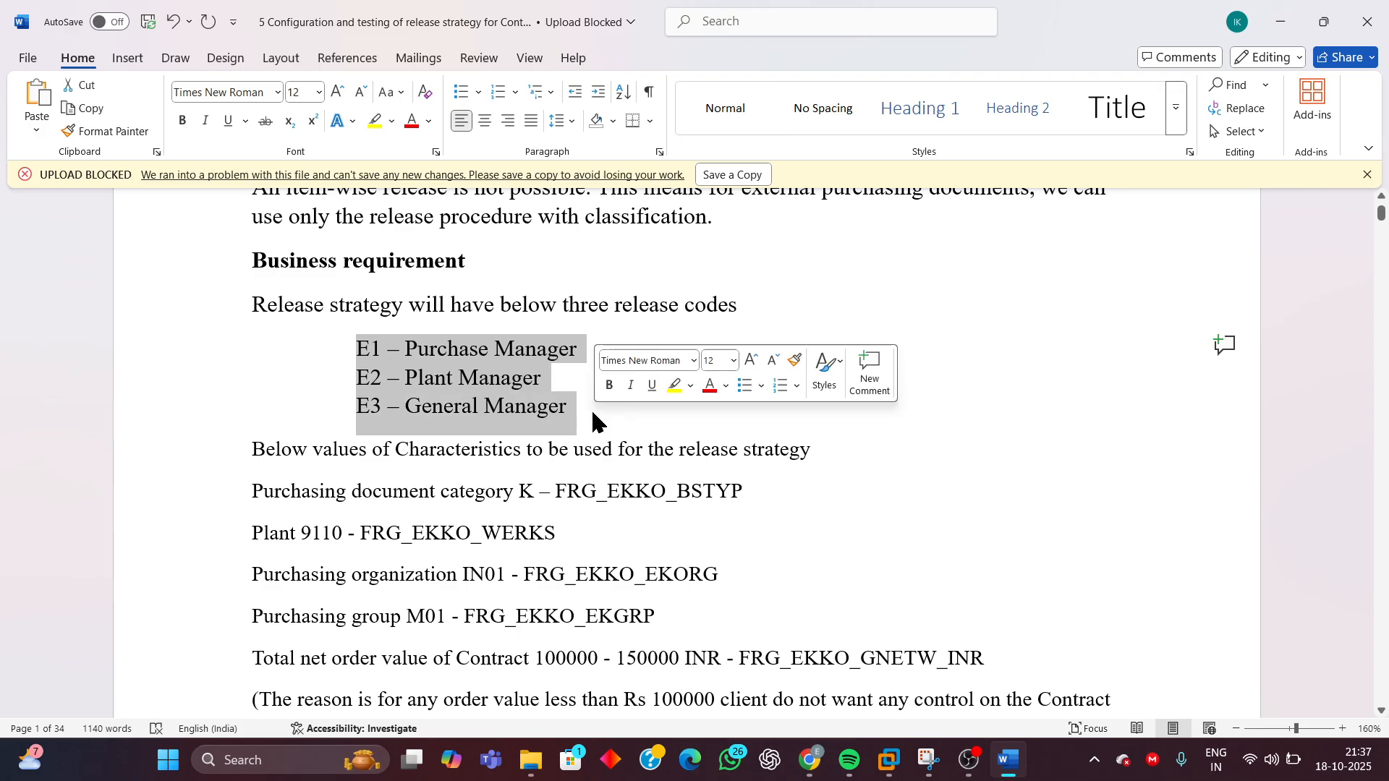
pyautogui.click(356, 380)
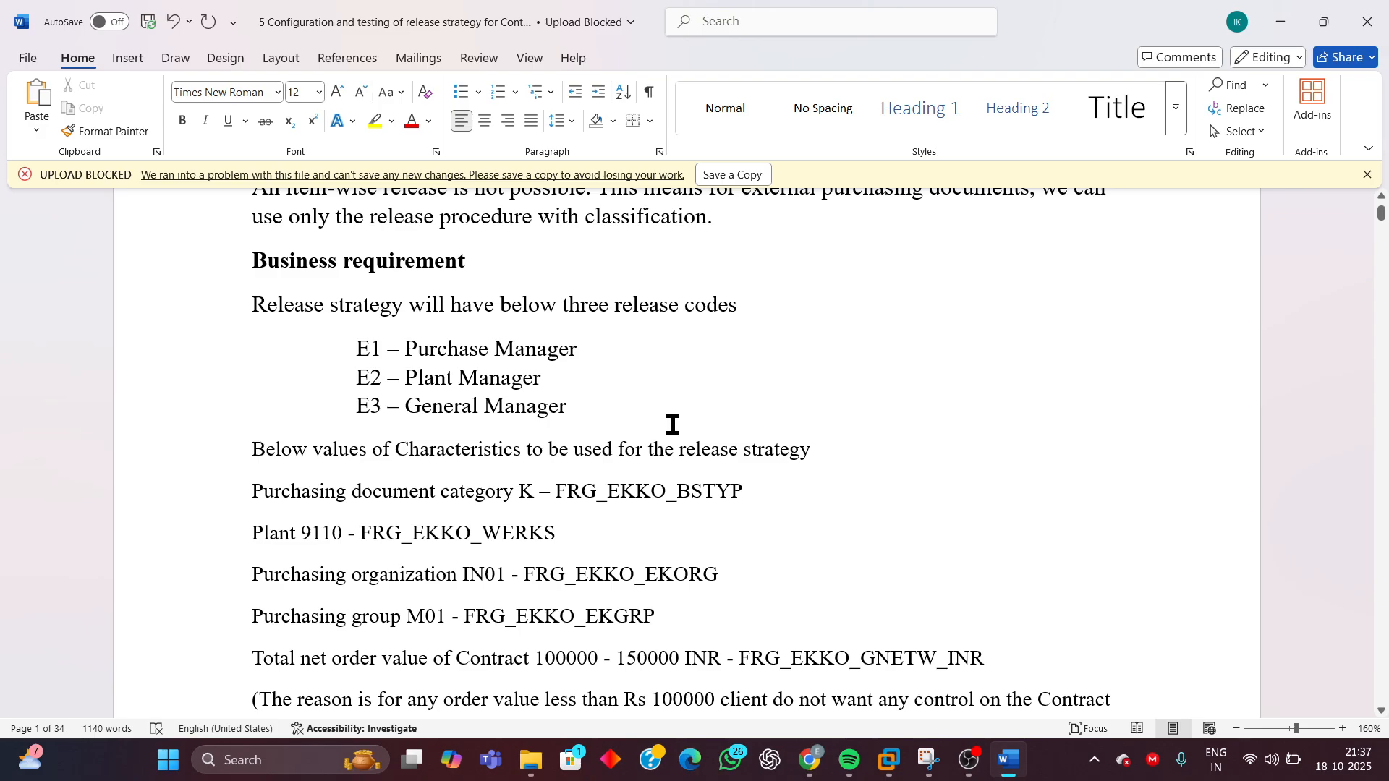
pyautogui.scroll(-3, 866, 453)
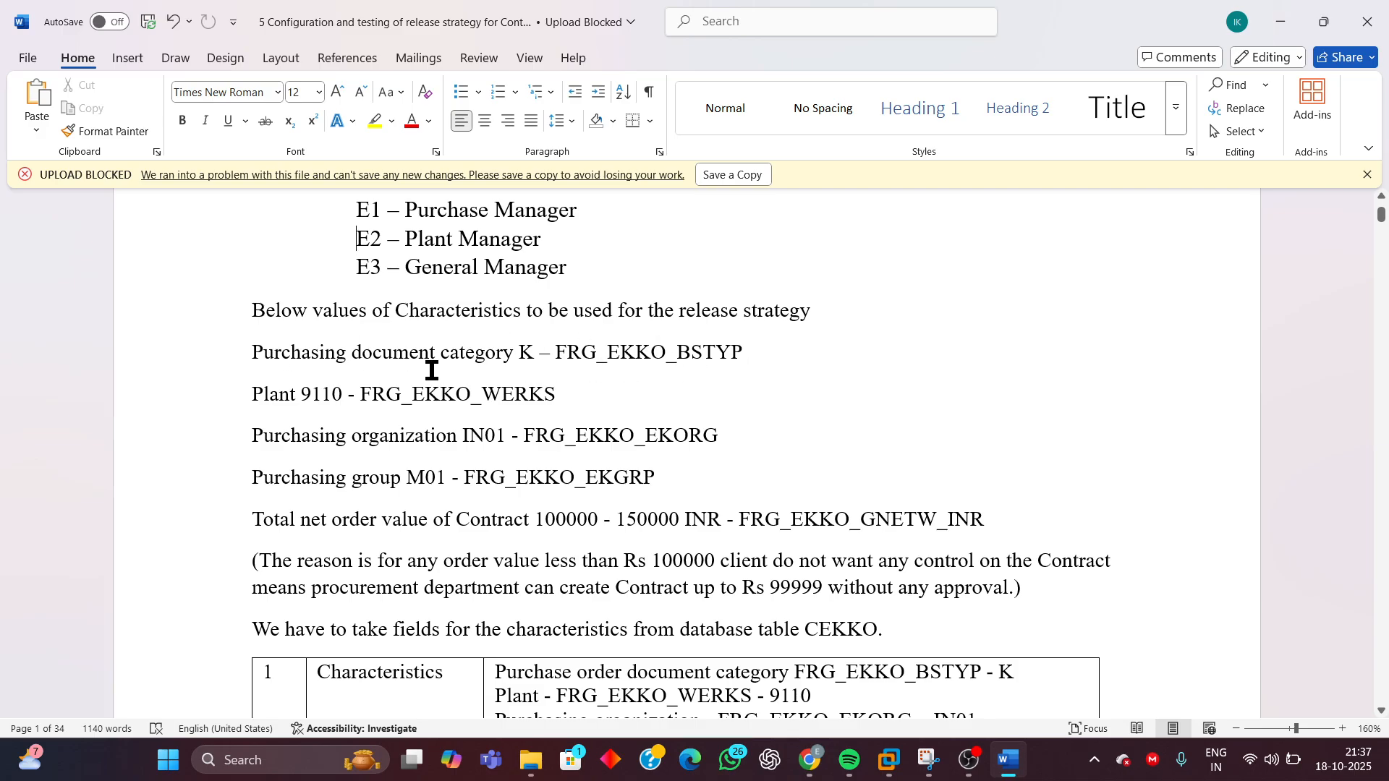
# - Review the characteristic values for document category, plant, purchasing organization, purchasing group and total net order value
pyautogui.moveTo(249, 355); pyautogui.dragTo(533, 359)
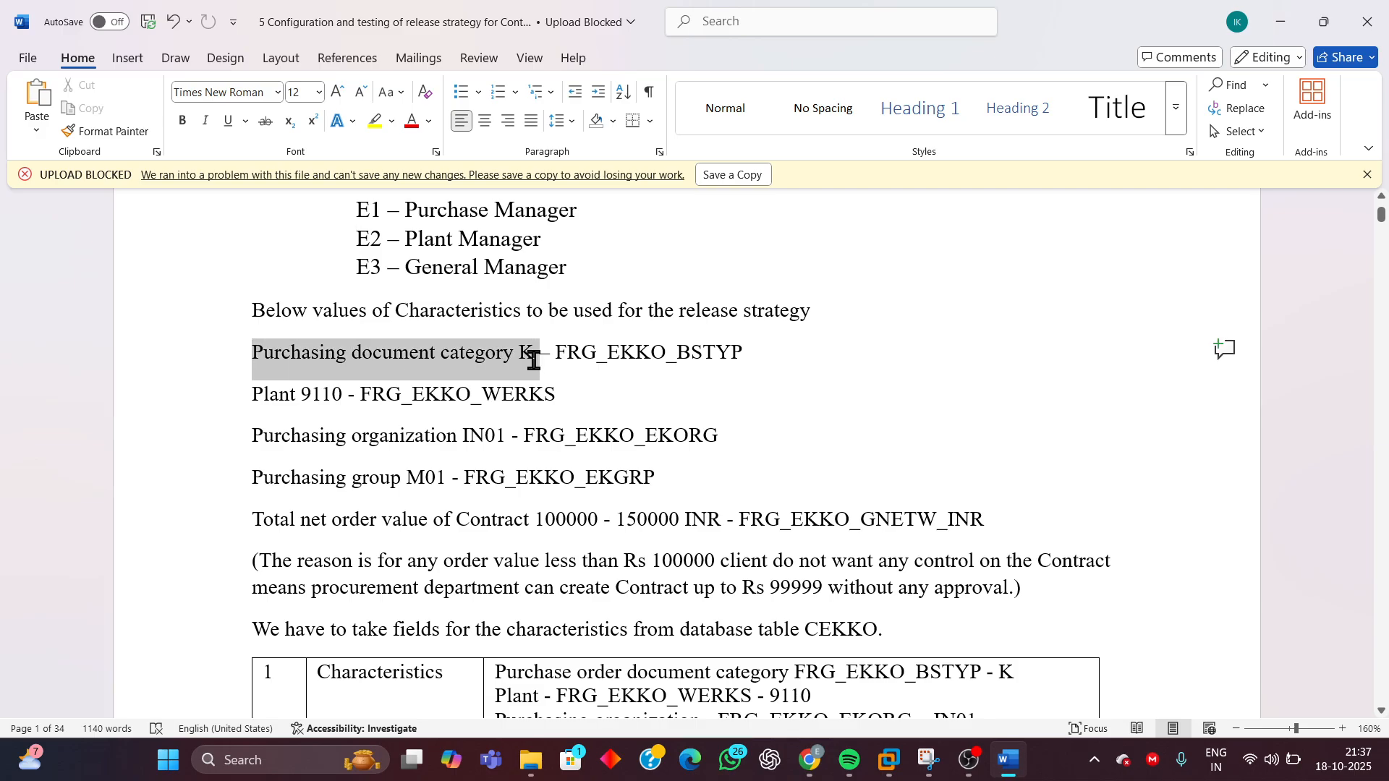
pyautogui.click(255, 399)
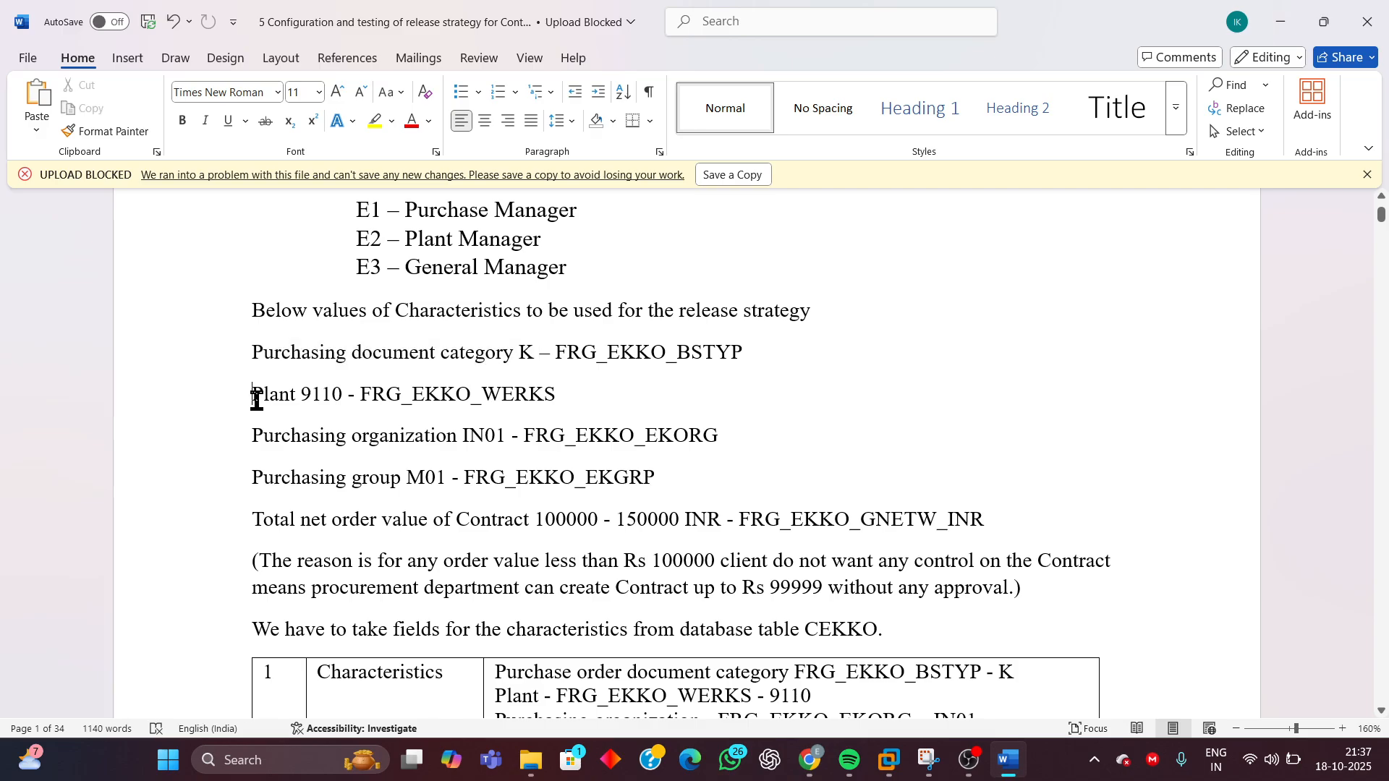
pyautogui.click(320, 394)
pyautogui.moveTo(343, 392); pyautogui.dragTo(274, 399)
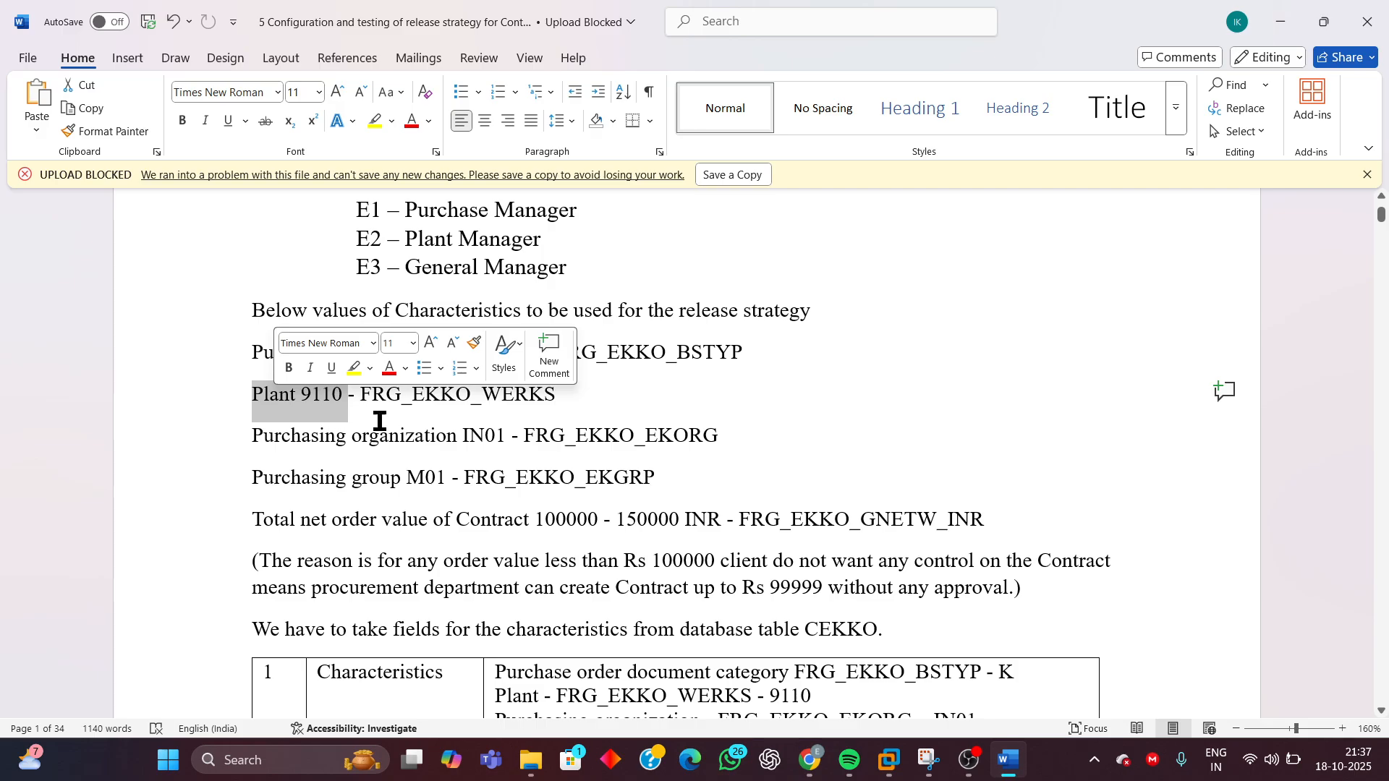
pyautogui.click(504, 437)
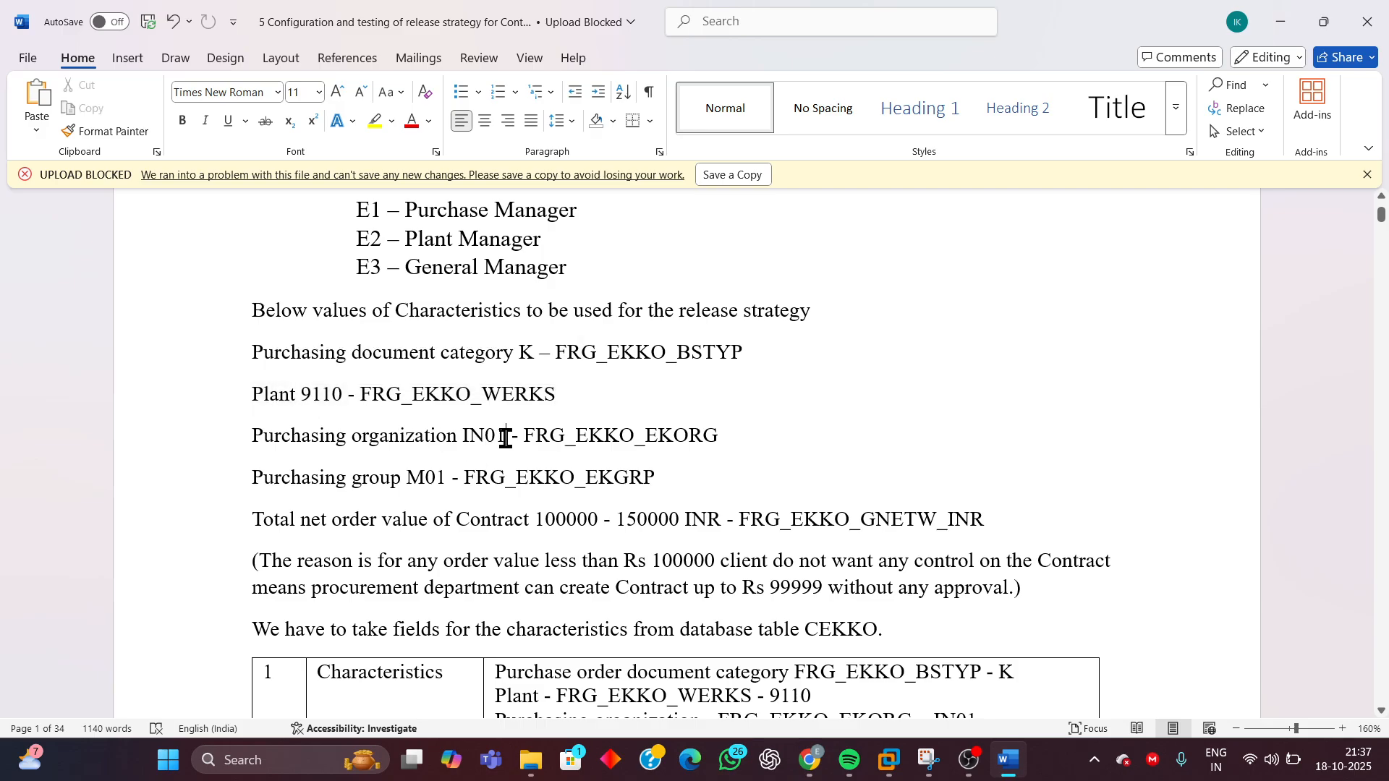
pyautogui.moveTo(505, 438); pyautogui.dragTo(293, 444)
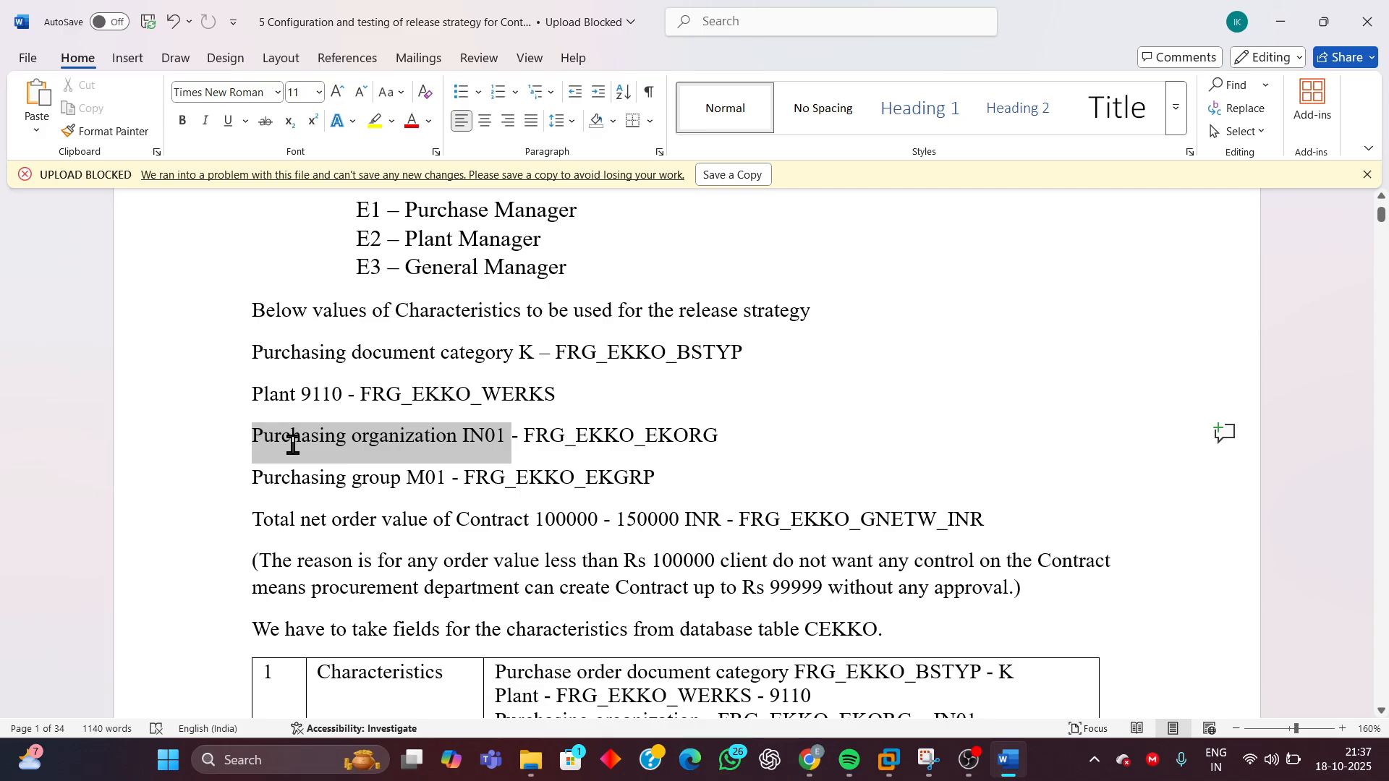
pyautogui.click(425, 480)
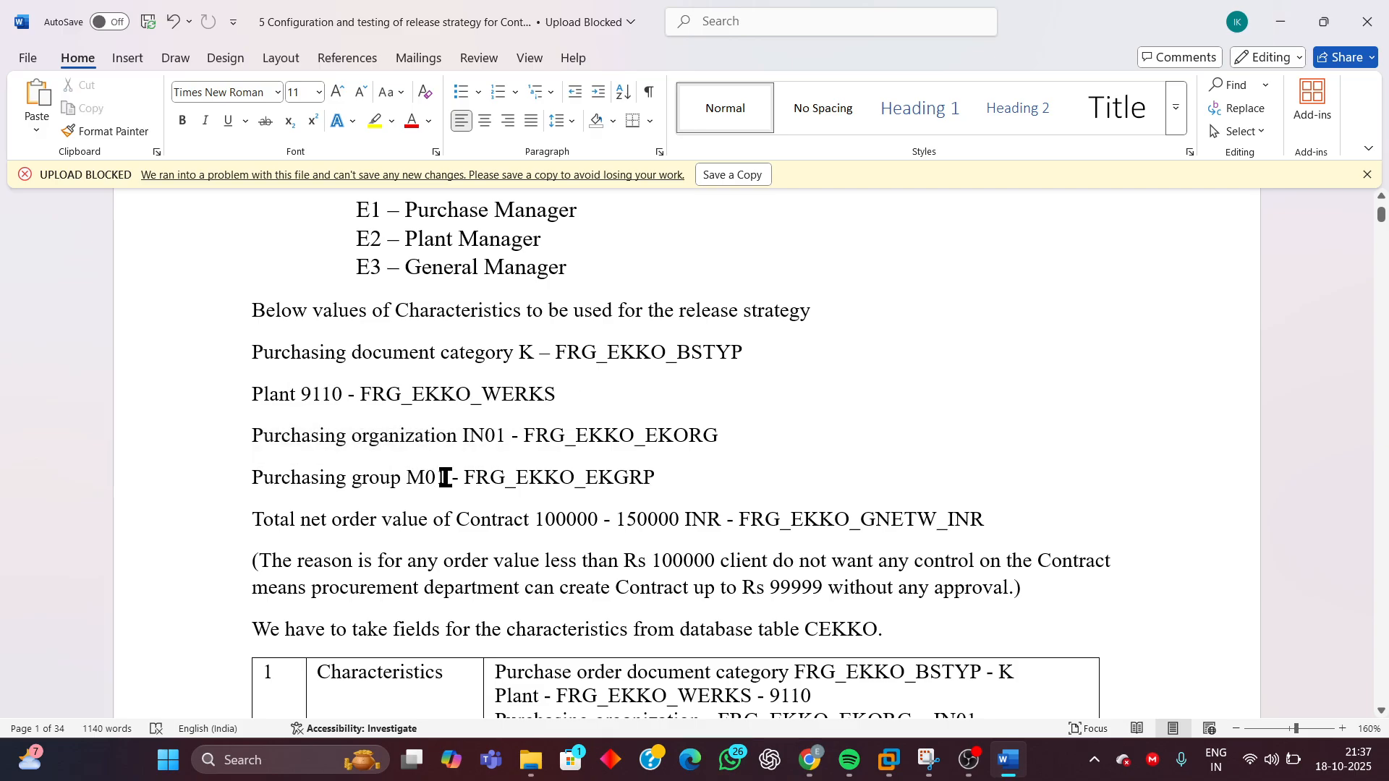
pyautogui.moveTo(449, 480); pyautogui.dragTo(657, 516)
pyautogui.click(258, 519)
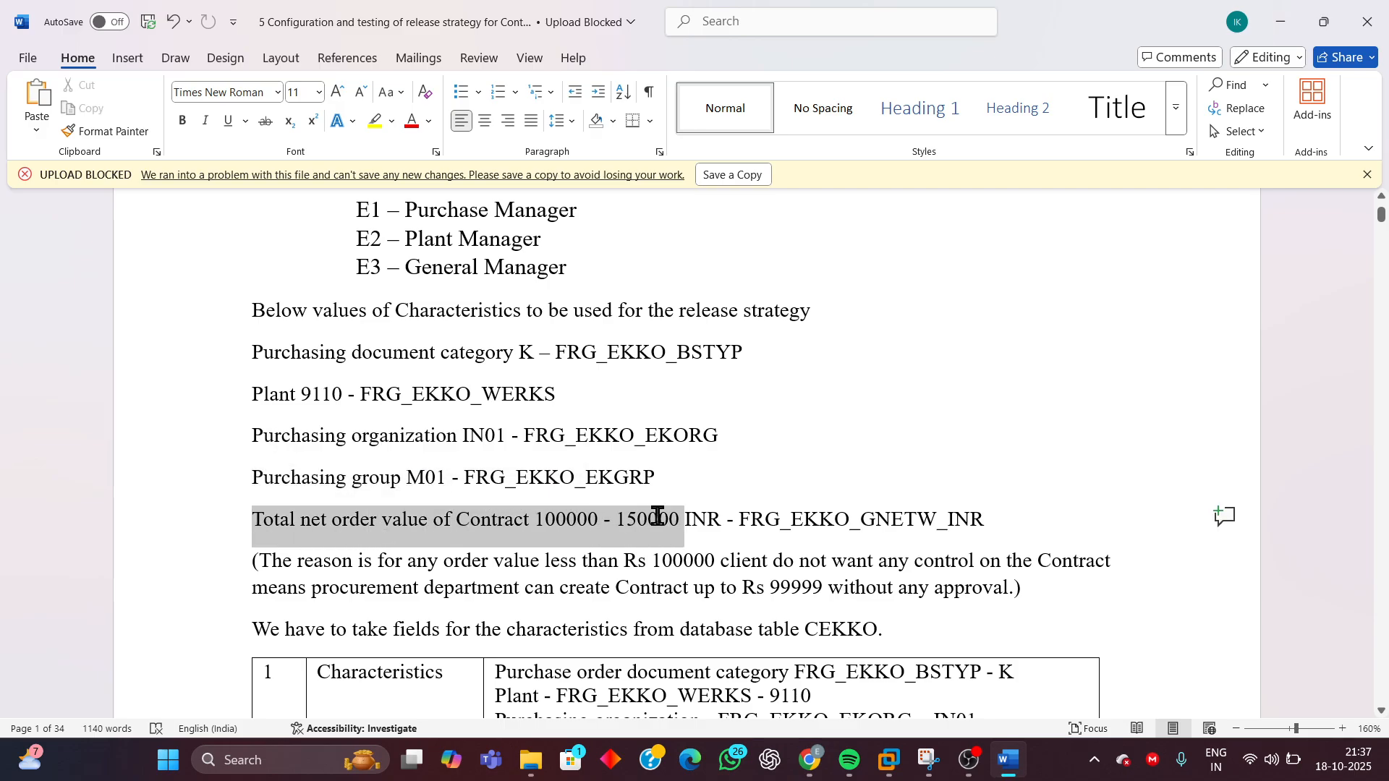
pyautogui.moveTo(657, 516); pyautogui.dragTo(660, 520)
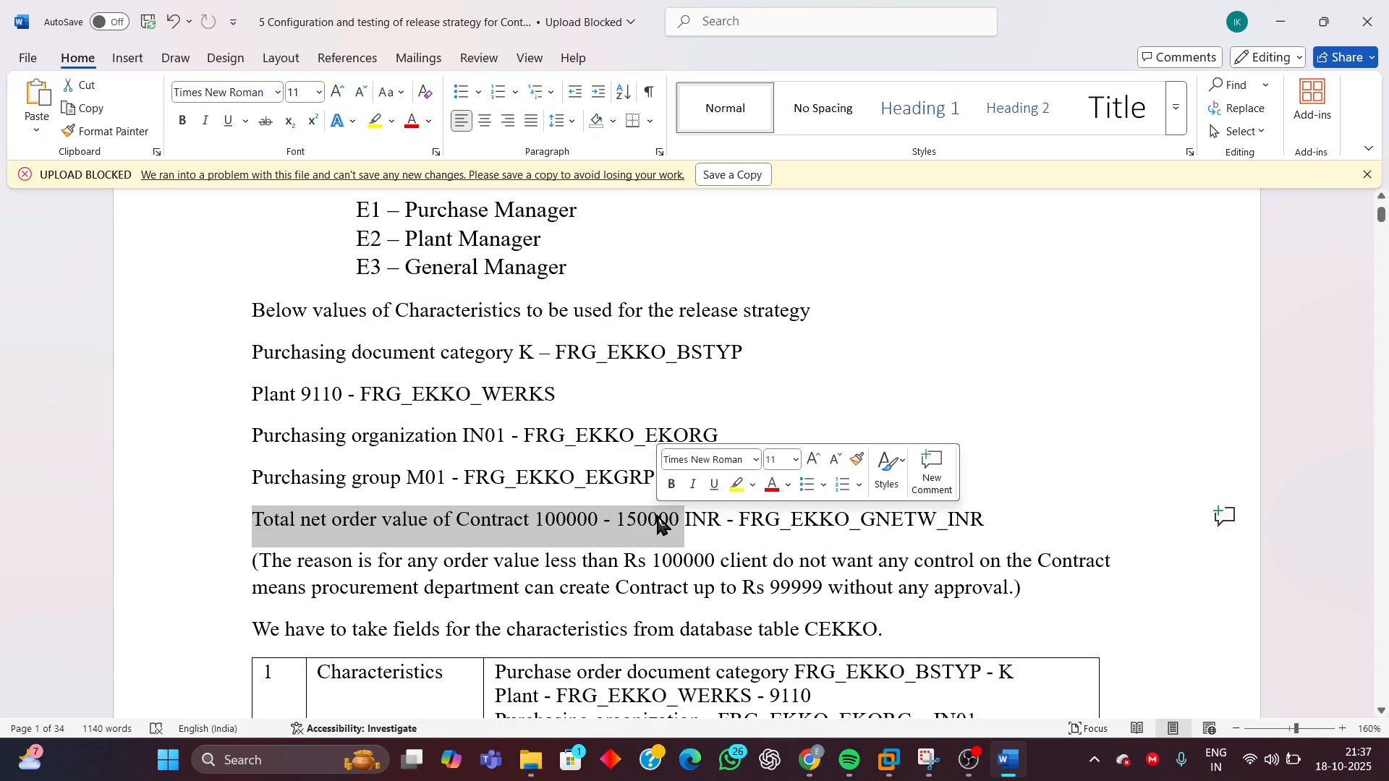
# - Insert "contract with" before "order value" in the parenthetical note explaining the Rs 100000 limit
pyautogui.click(424, 575)
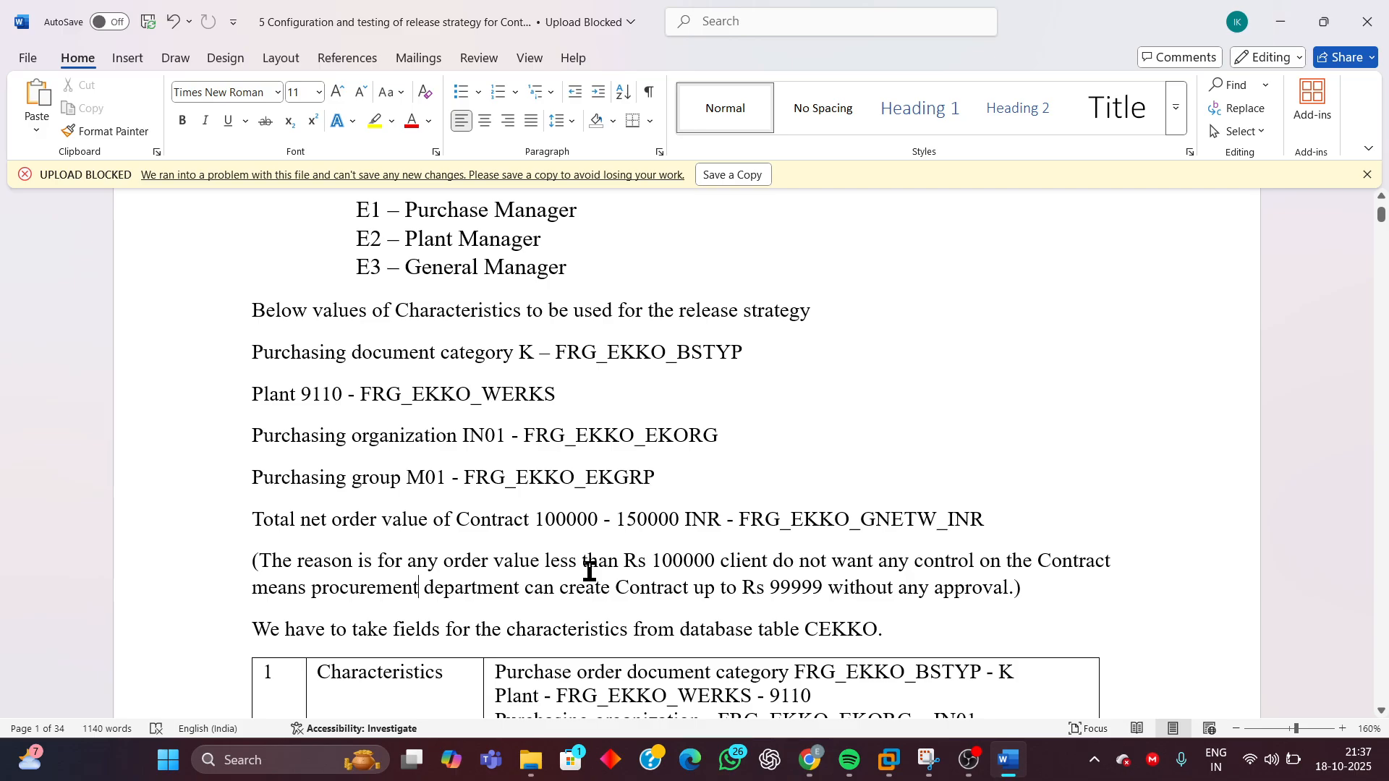
pyautogui.click(490, 566)
pyautogui.click(443, 562)
pyautogui.write('contract')
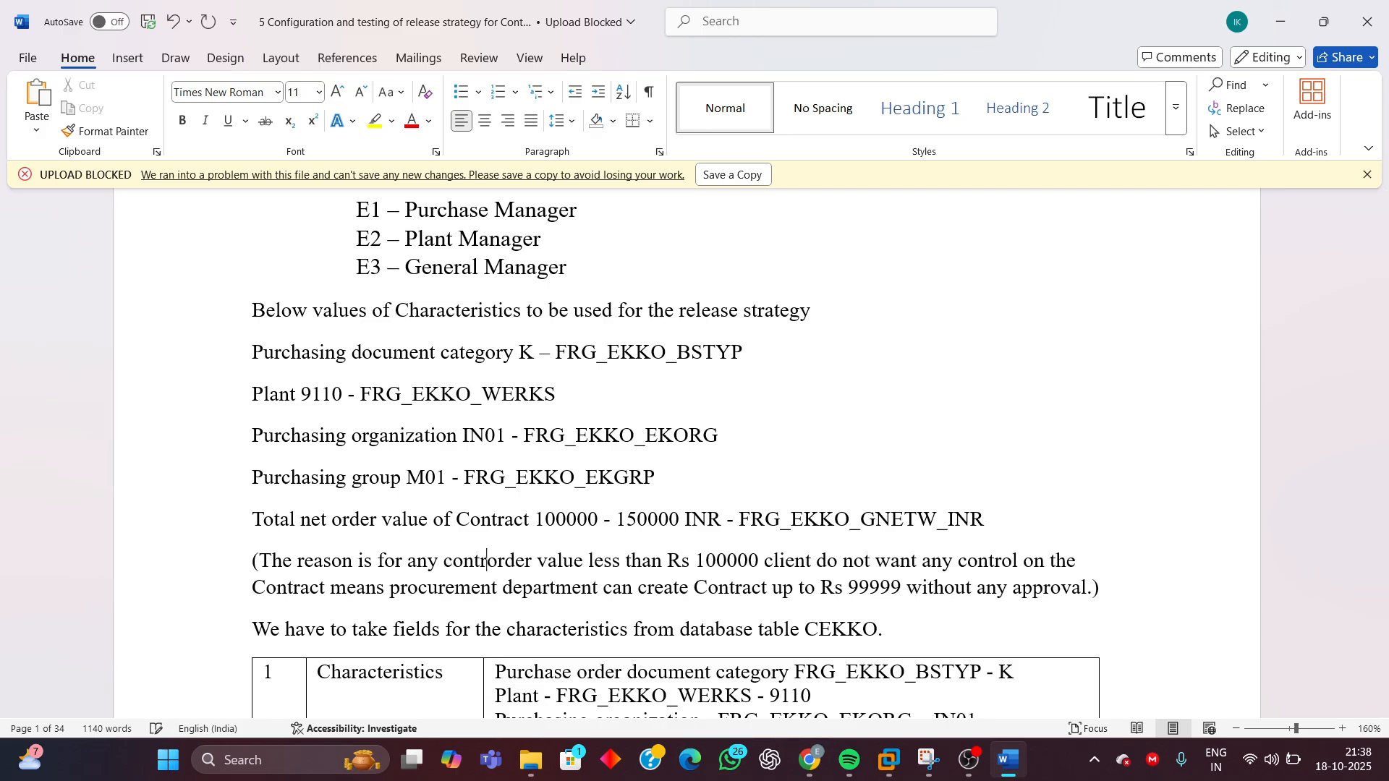
pyautogui.write(' with')
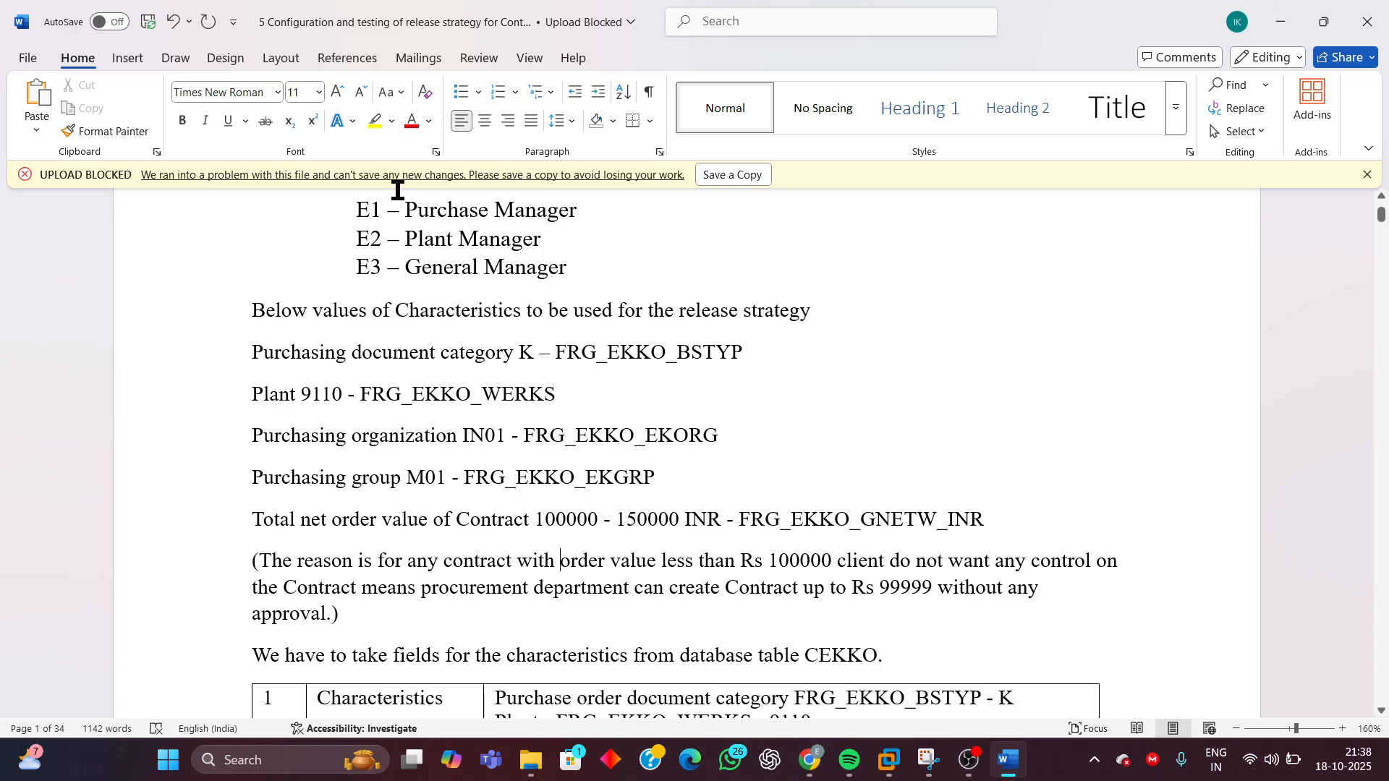
# - Remove the blank lines above the "Testing release strategy" heading at the start of page 2
pyautogui.moveTo(367, 208); pyautogui.dragTo(552, 273)
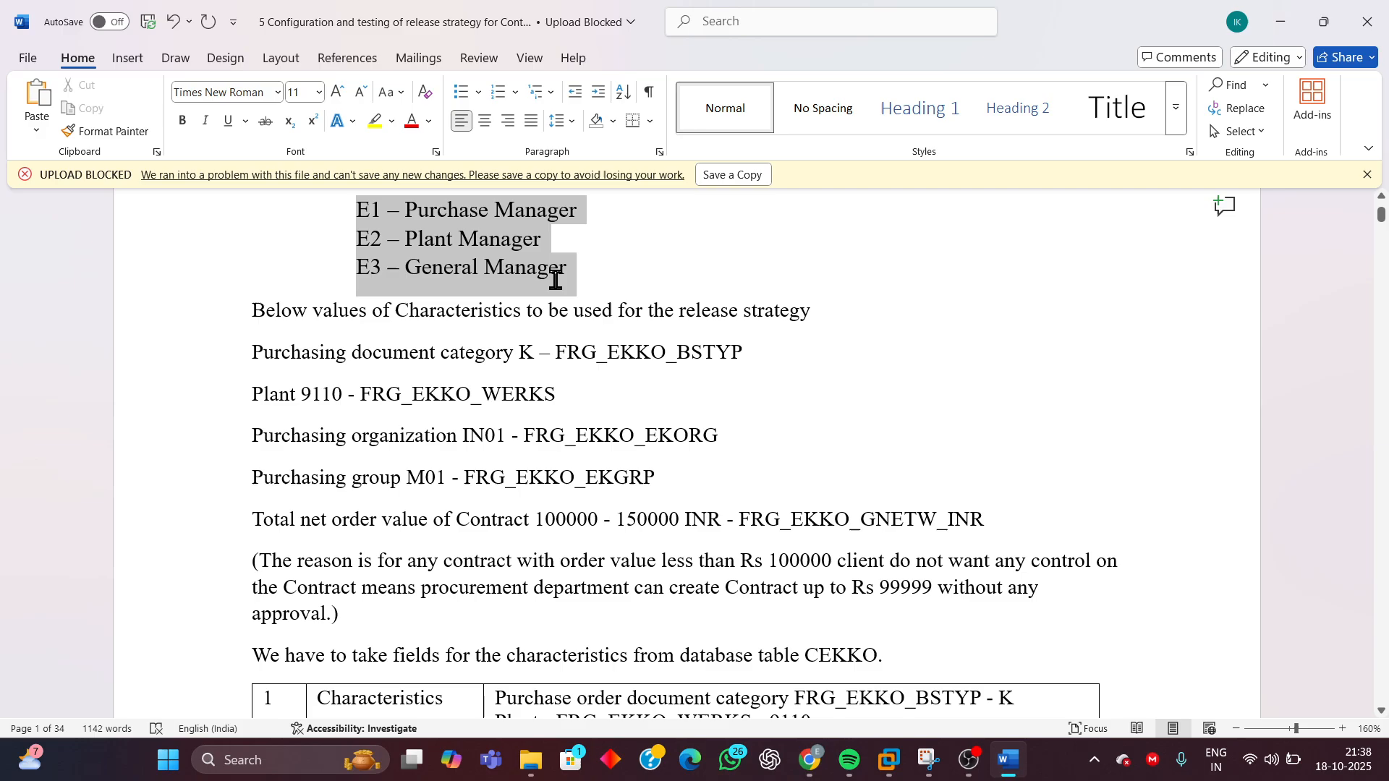
pyautogui.click(1187, 590)
pyautogui.scroll(-15, 1099, 623)
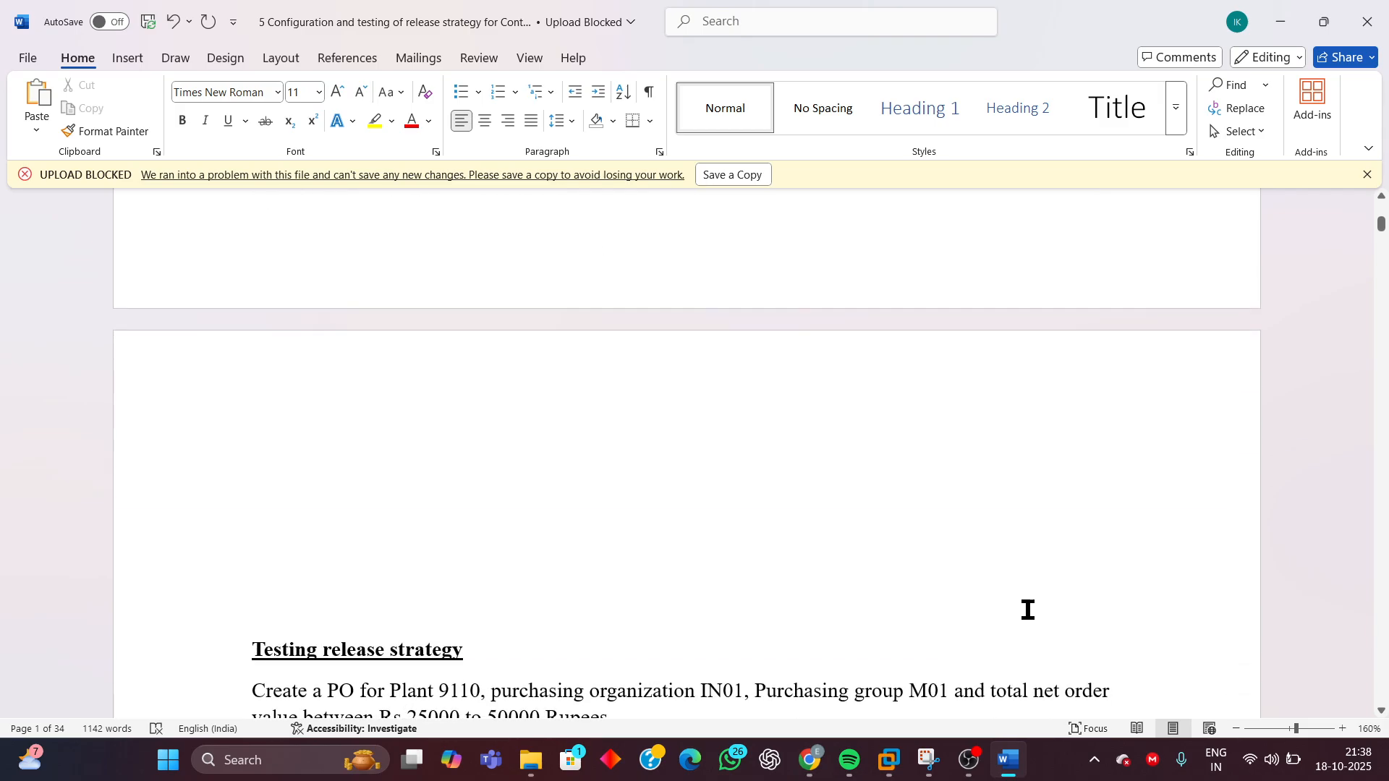
pyautogui.click(252, 644)
pyautogui.scroll(-3, 252, 644)
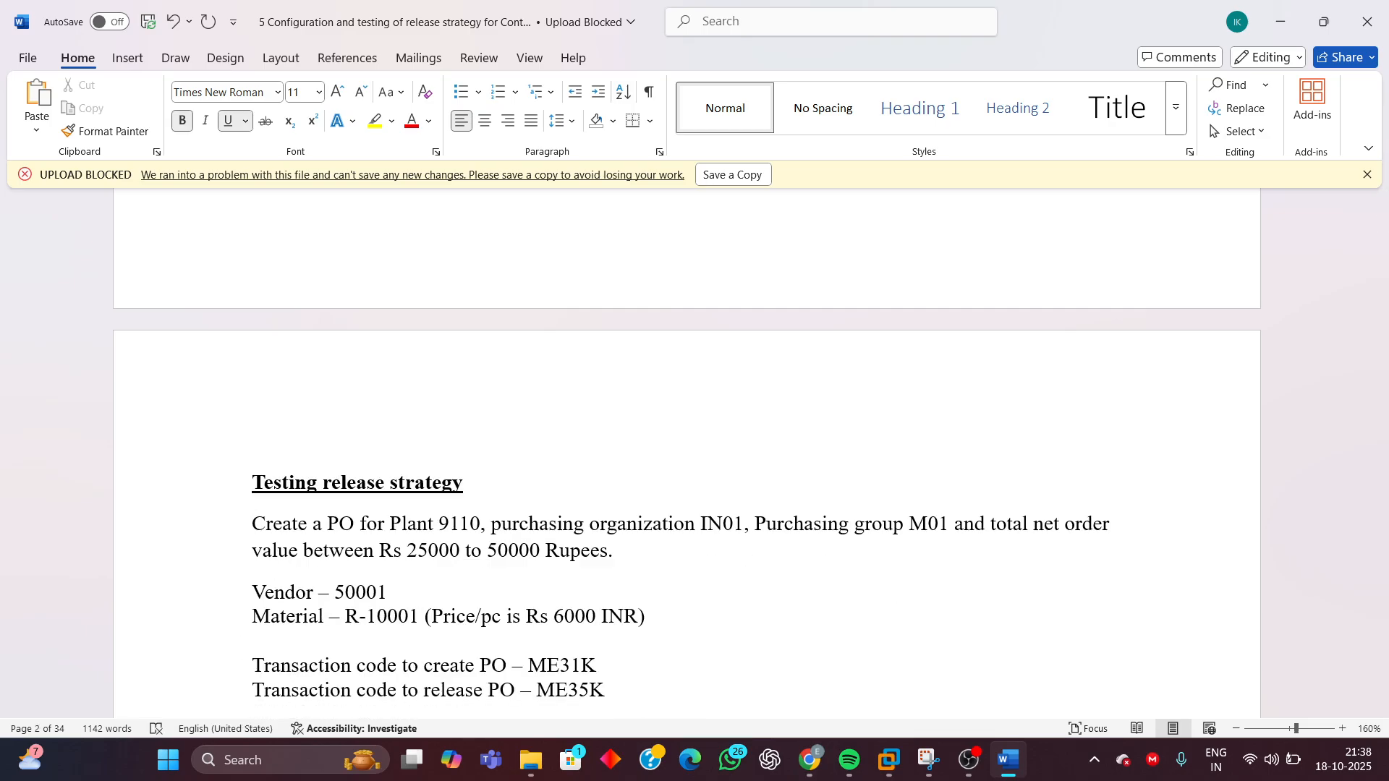
pyautogui.scroll(5, 897, 445)
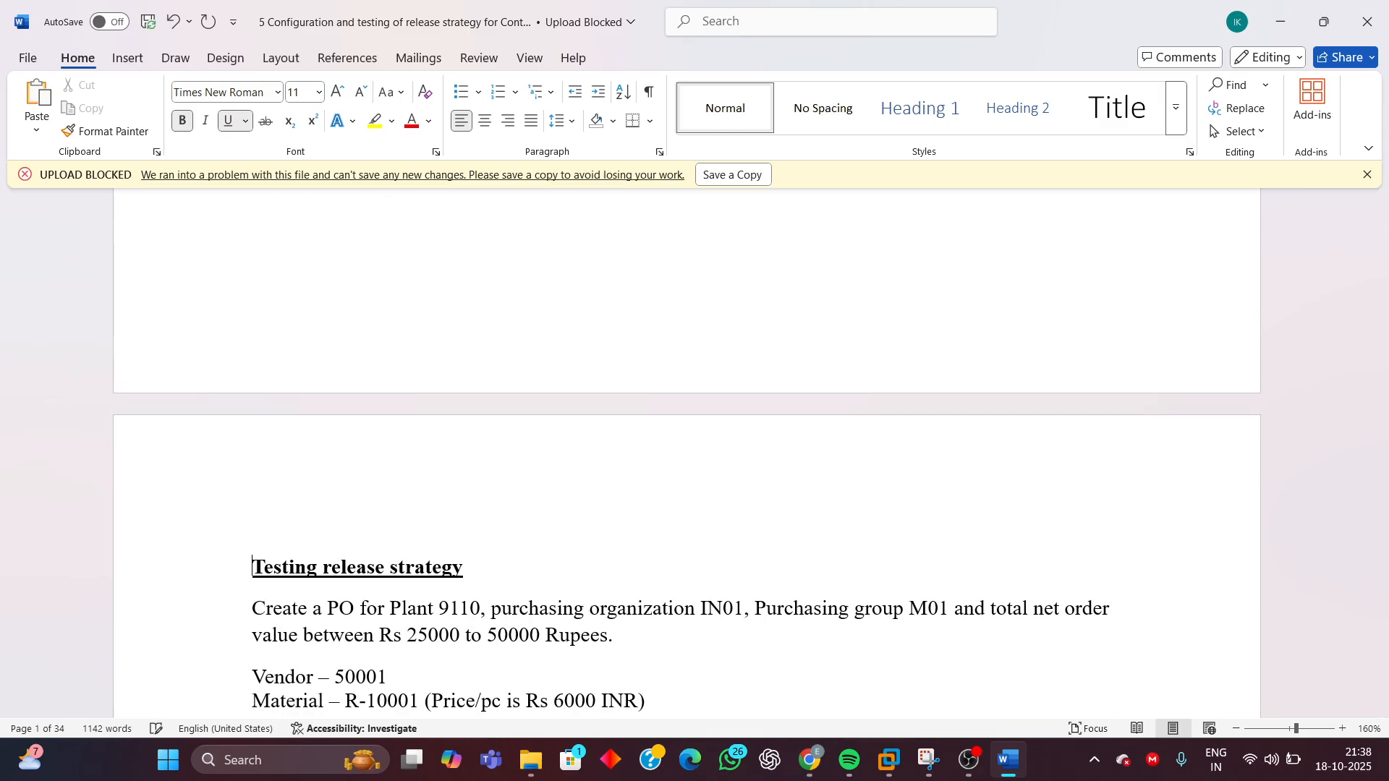
# - Review the list of configuration steps 1 to 3.4 and the heading of the section on creating characteristics
pyautogui.scroll(-8, 897, 445)
pyautogui.scroll(3, 895, 457)
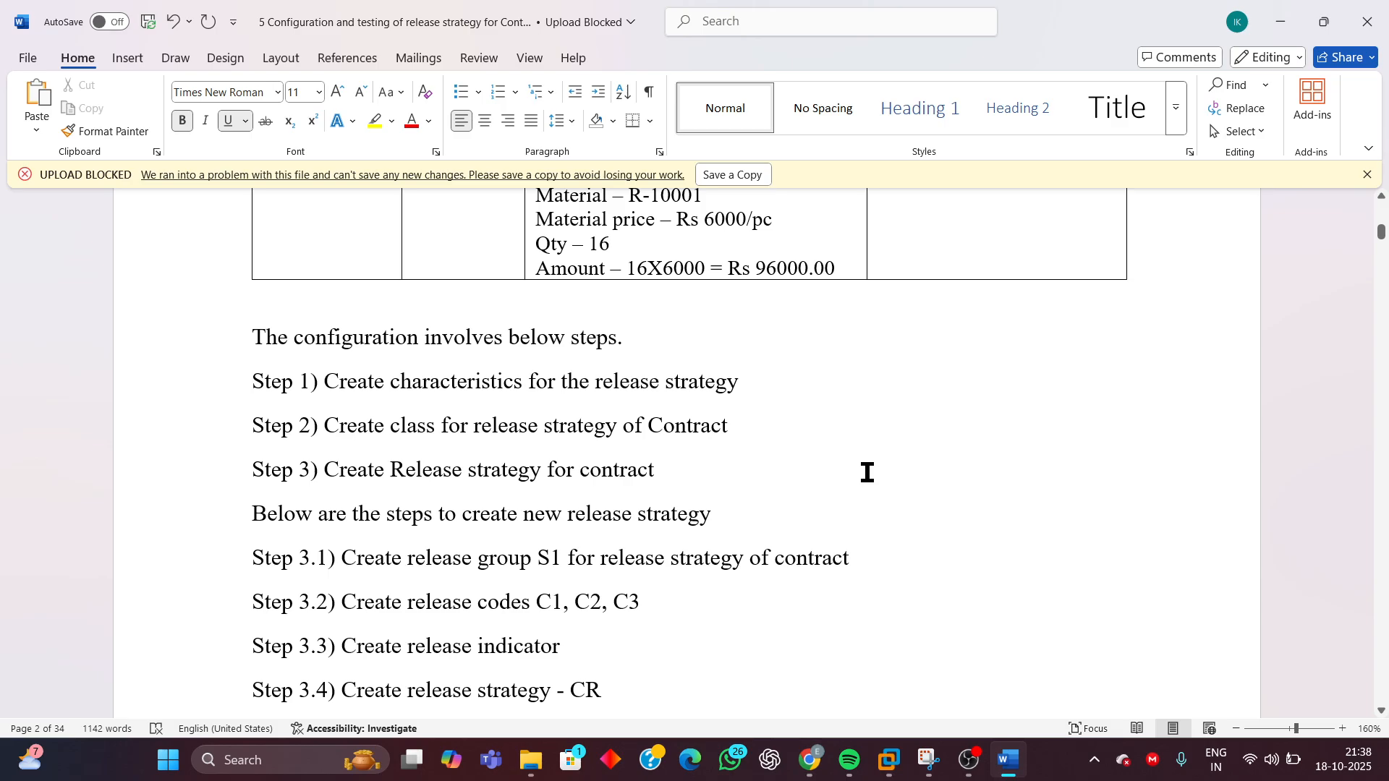
pyautogui.scroll(-1, 859, 465)
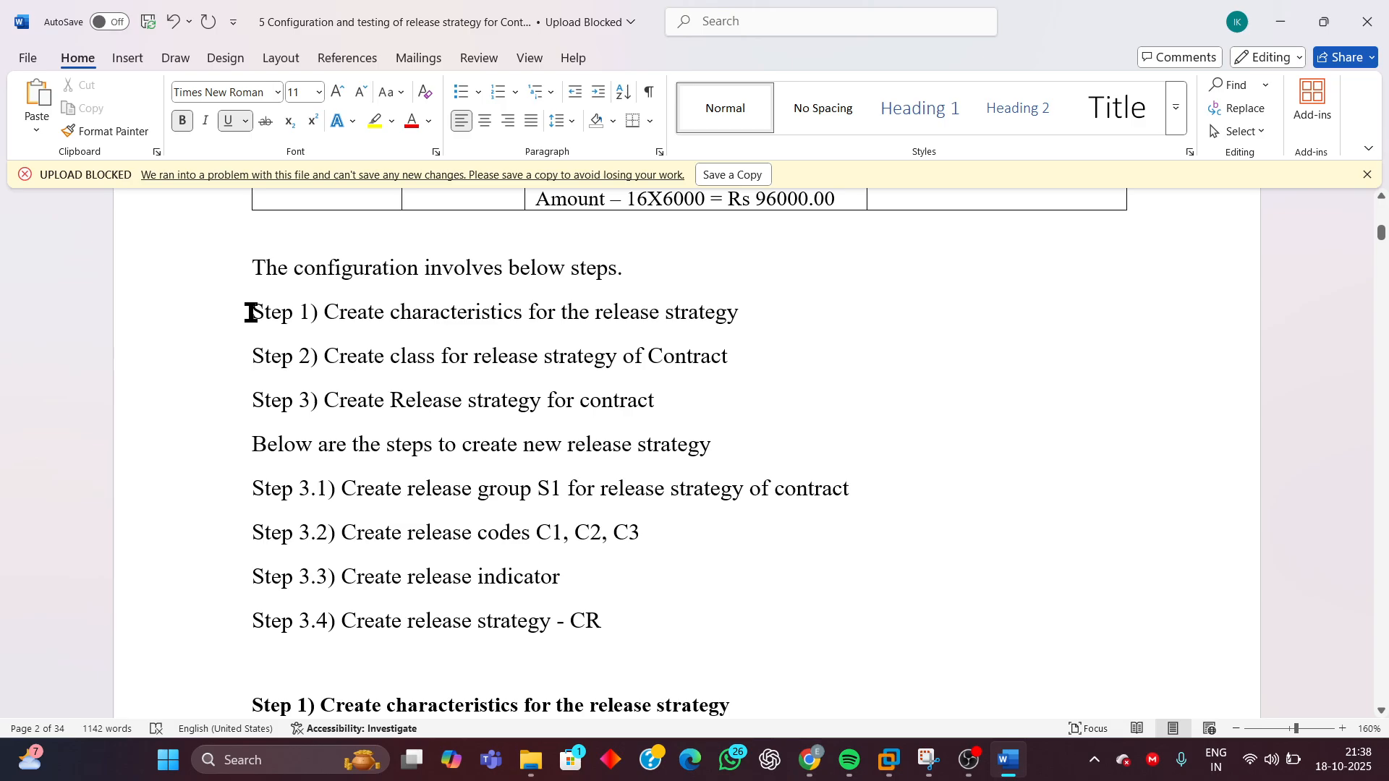
pyautogui.moveTo(250, 312); pyautogui.dragTo(759, 353)
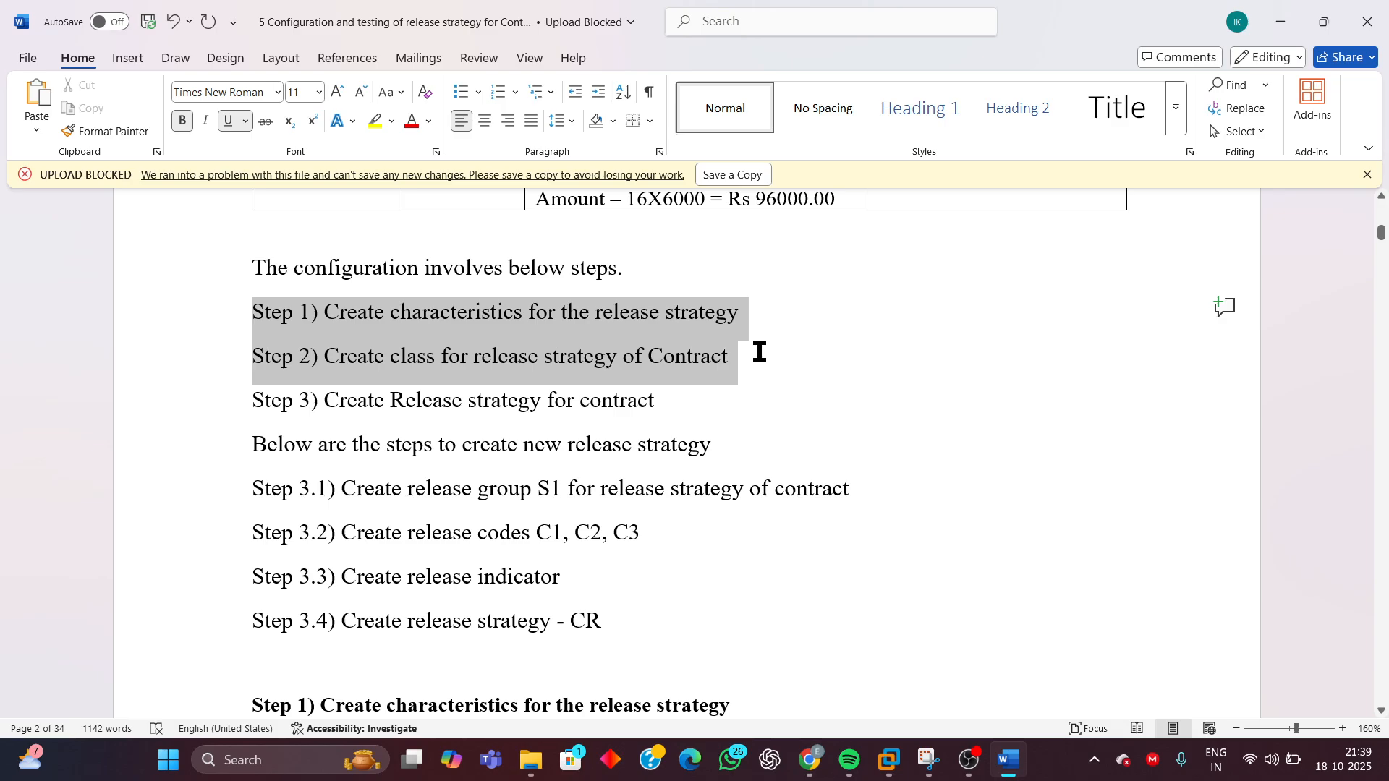
pyautogui.moveTo(759, 353); pyautogui.dragTo(767, 401)
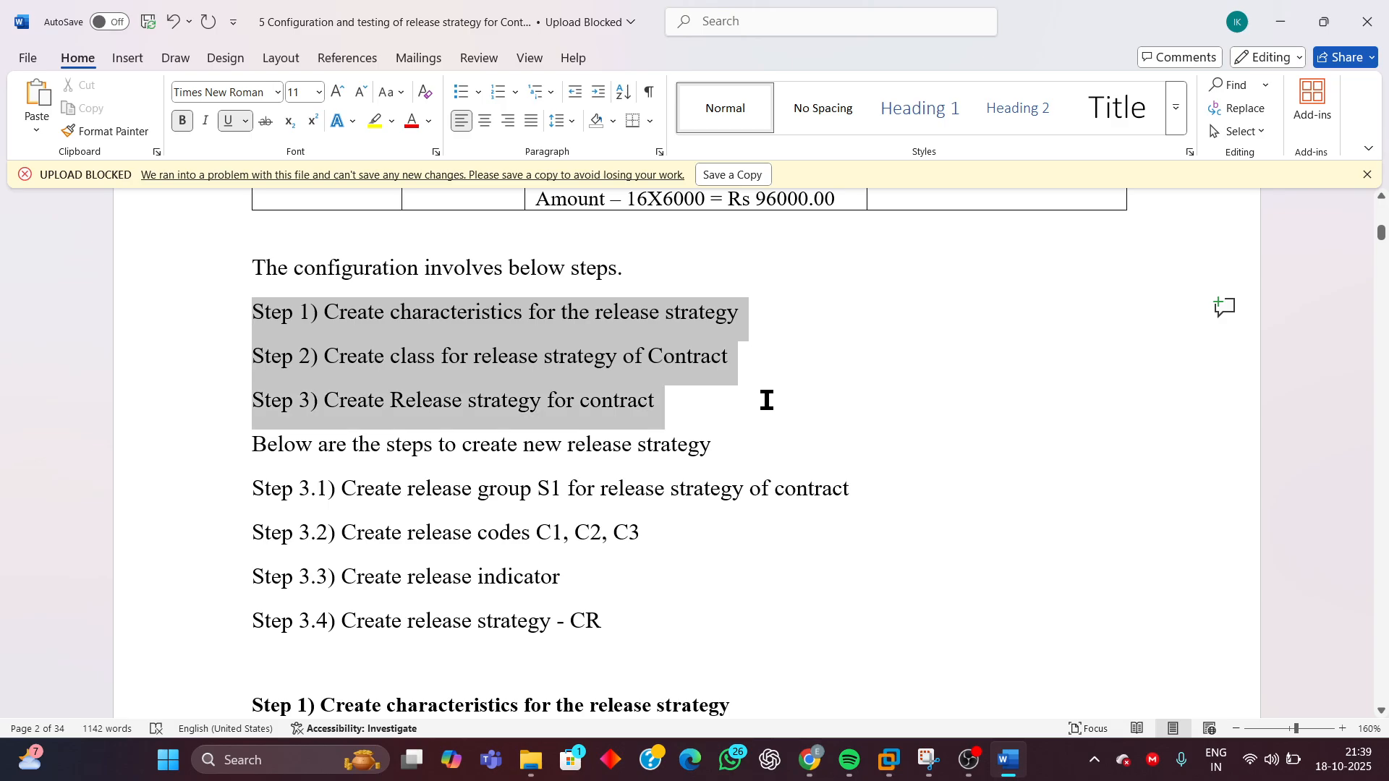
pyautogui.click(375, 482)
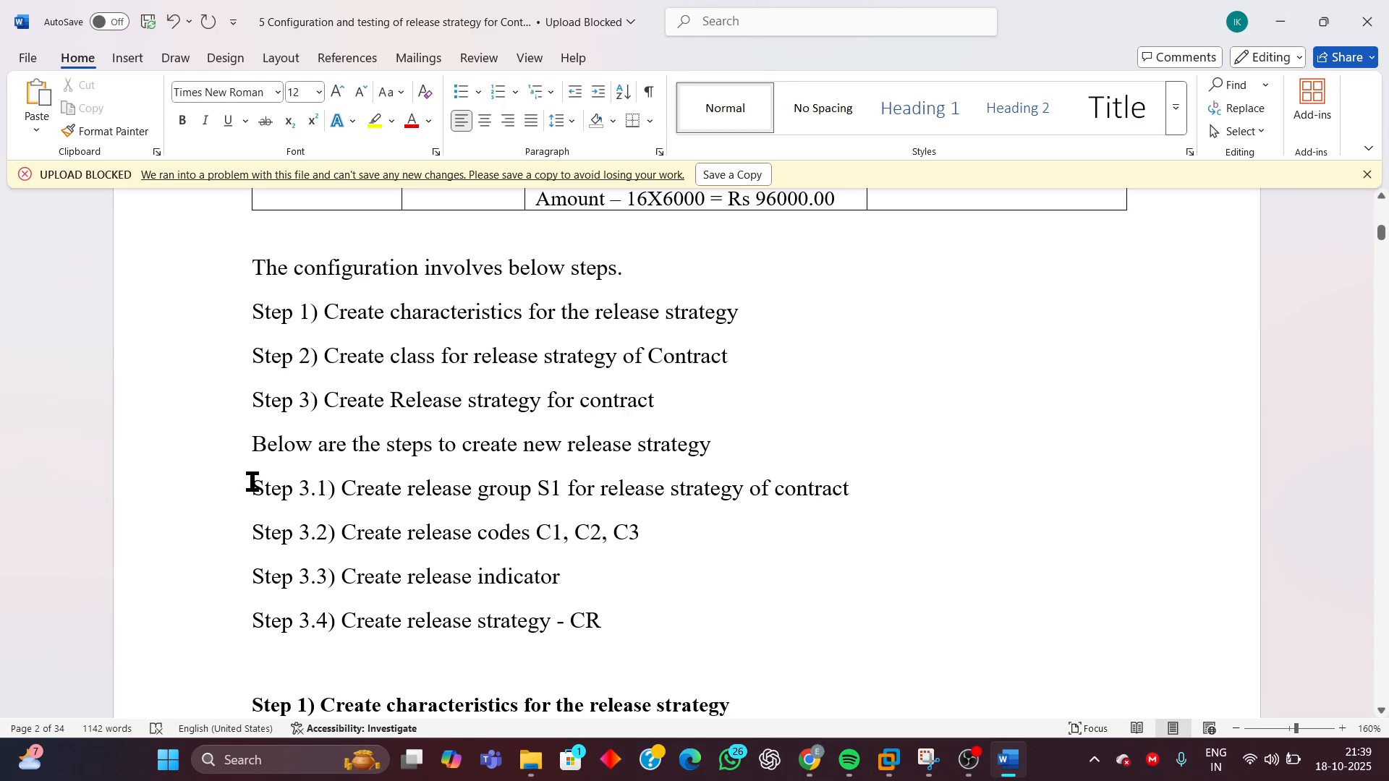
pyautogui.moveTo(251, 482); pyautogui.dragTo(906, 626)
pyautogui.click(819, 624)
pyautogui.scroll(-3, 648, 540)
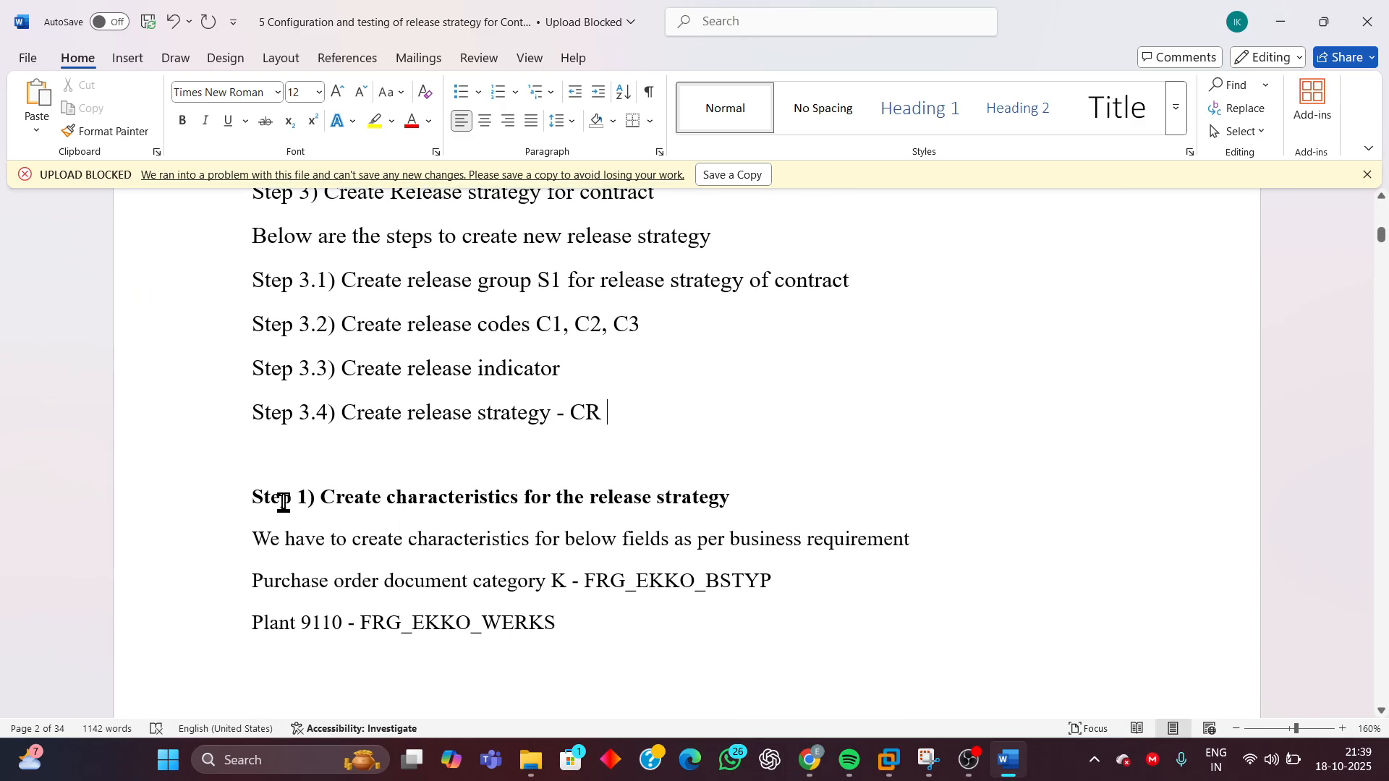
pyautogui.moveTo(258, 496); pyautogui.dragTo(901, 499)
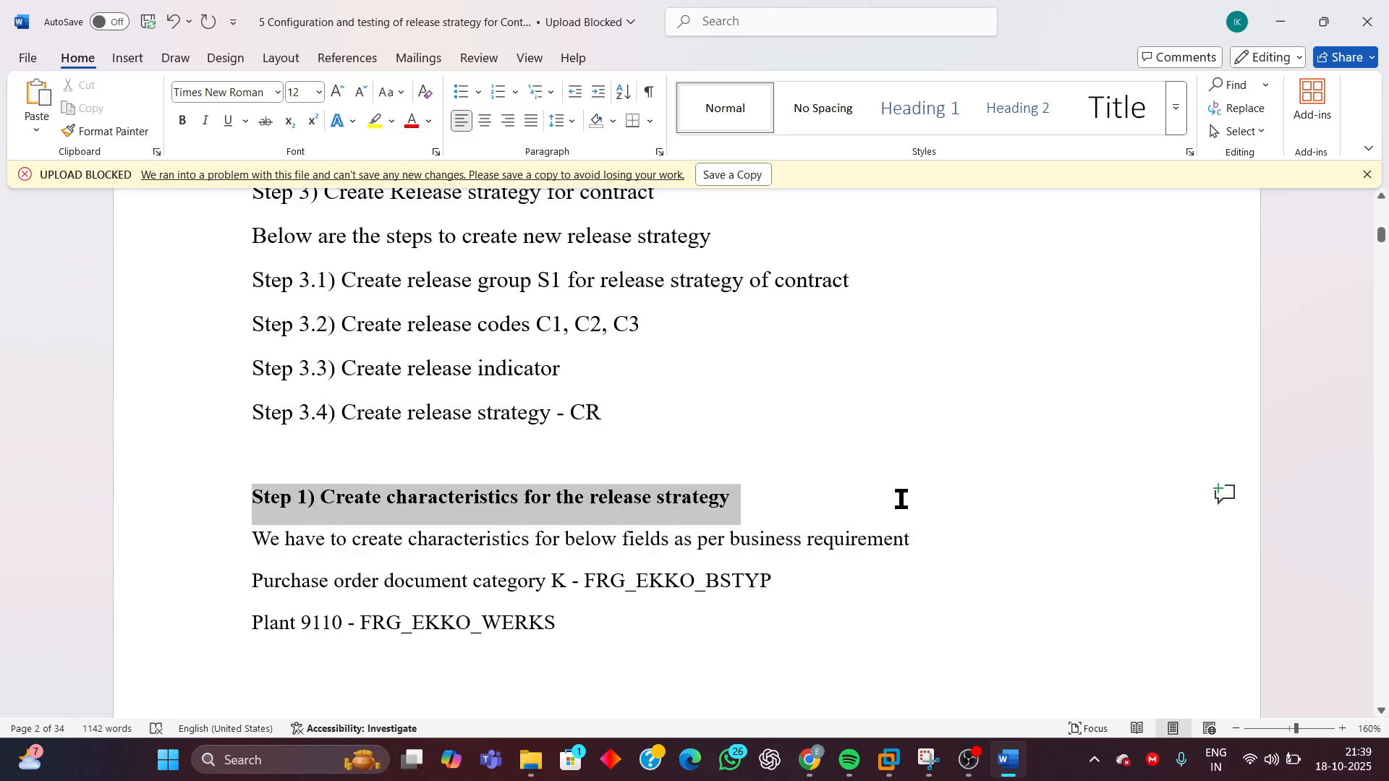
# - Review the CEKKO field names of the document category, plant, purchasing organization, purchasing group and net order value characteristics in the summary table
pyautogui.scroll(9, 1017, 426)
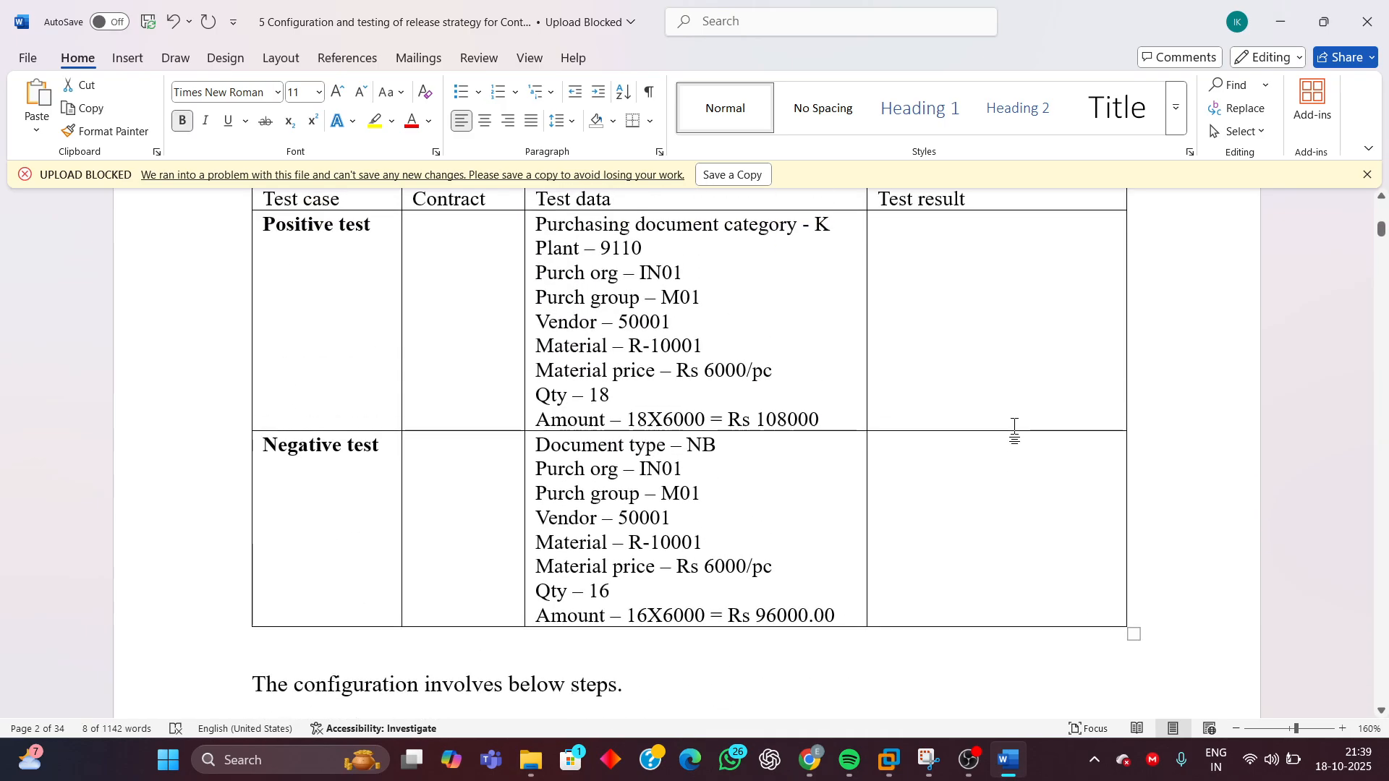
pyautogui.scroll(15, 1014, 427)
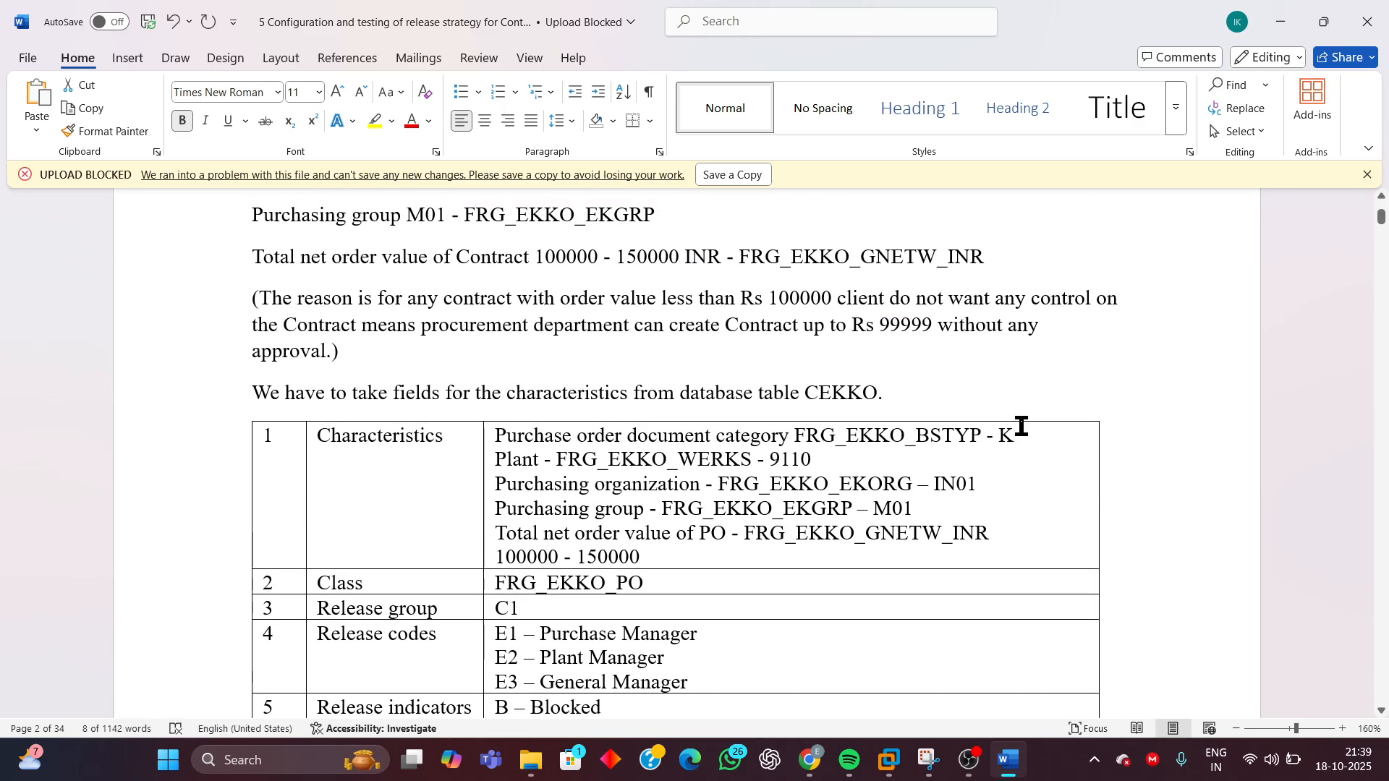
pyautogui.scroll(-3, 586, 543)
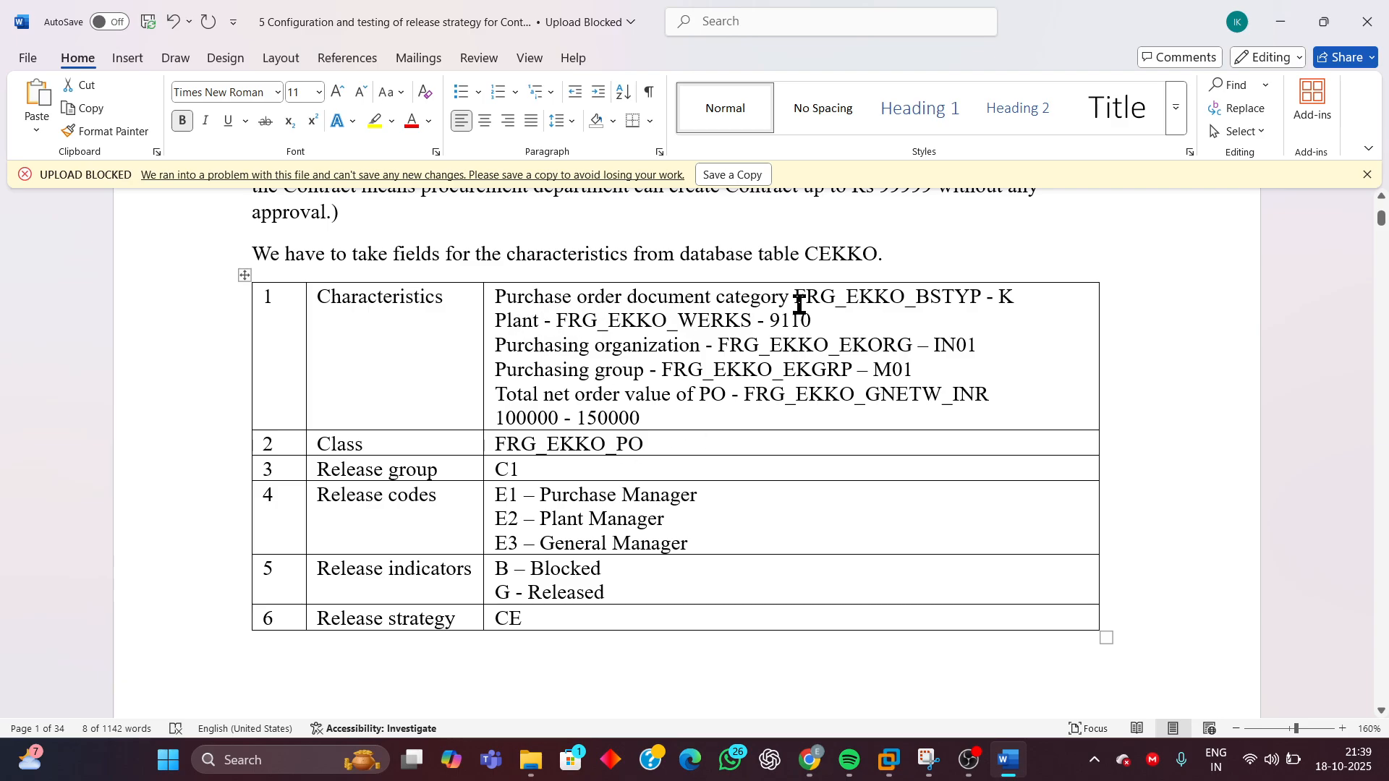
pyautogui.moveTo(797, 301); pyautogui.dragTo(933, 300)
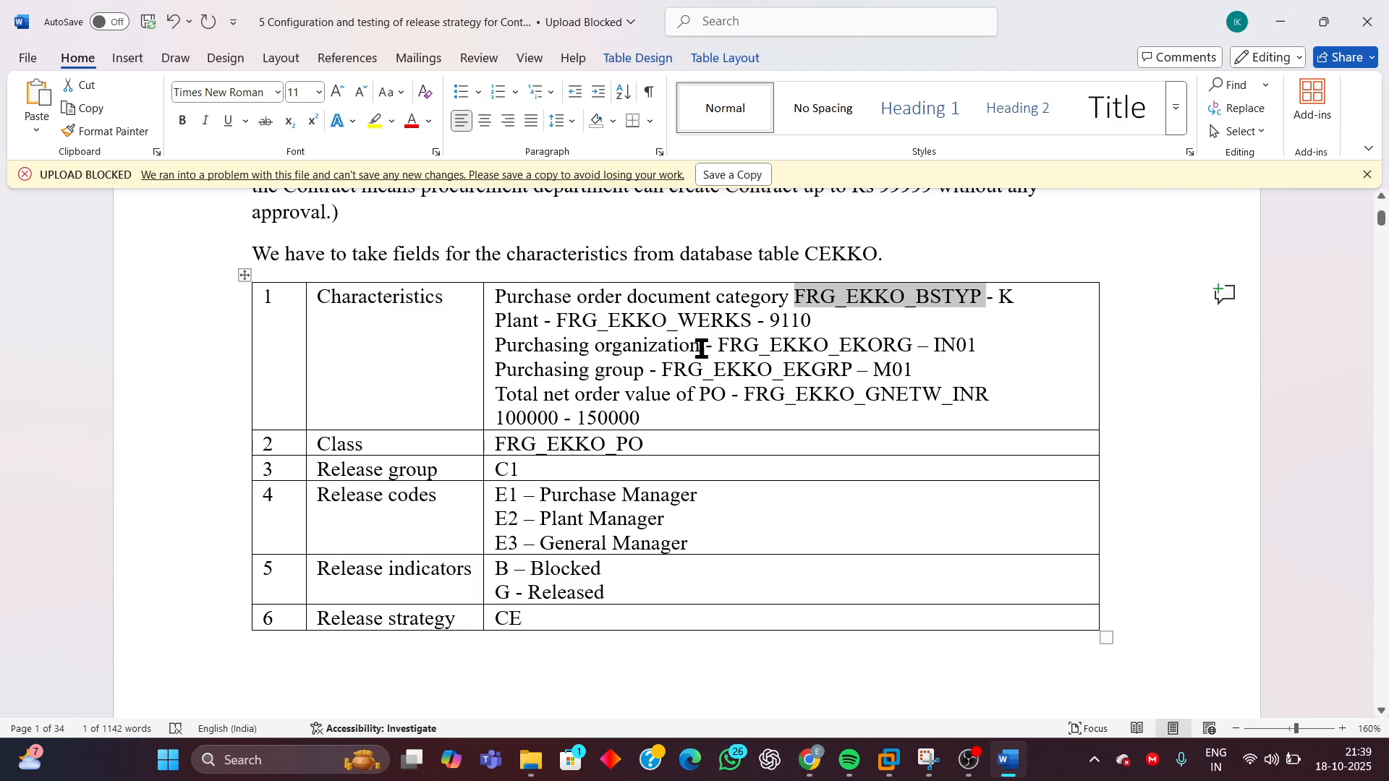
pyautogui.click(799, 300)
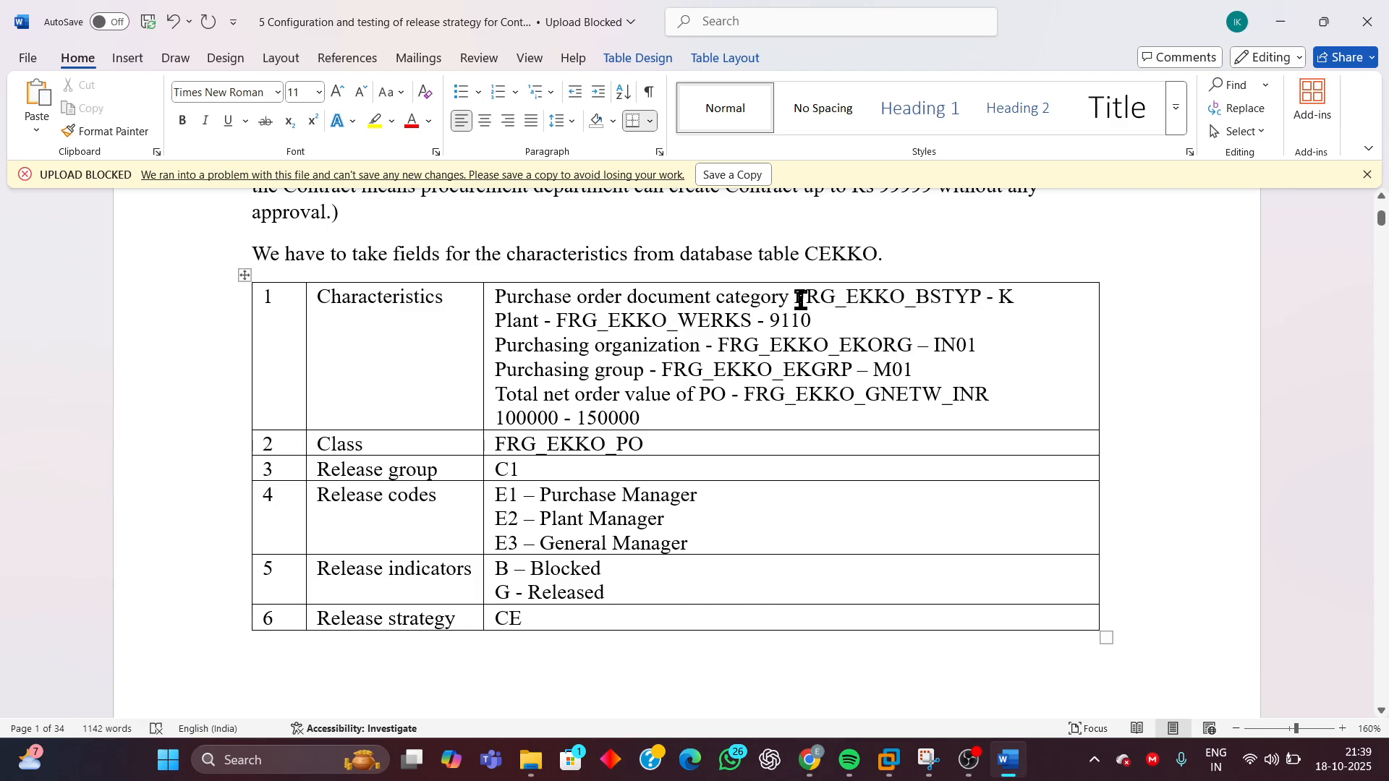
pyautogui.moveTo(800, 300); pyautogui.dragTo(833, 309)
pyautogui.click(662, 319)
pyautogui.moveTo(679, 321); pyautogui.dragTo(753, 319)
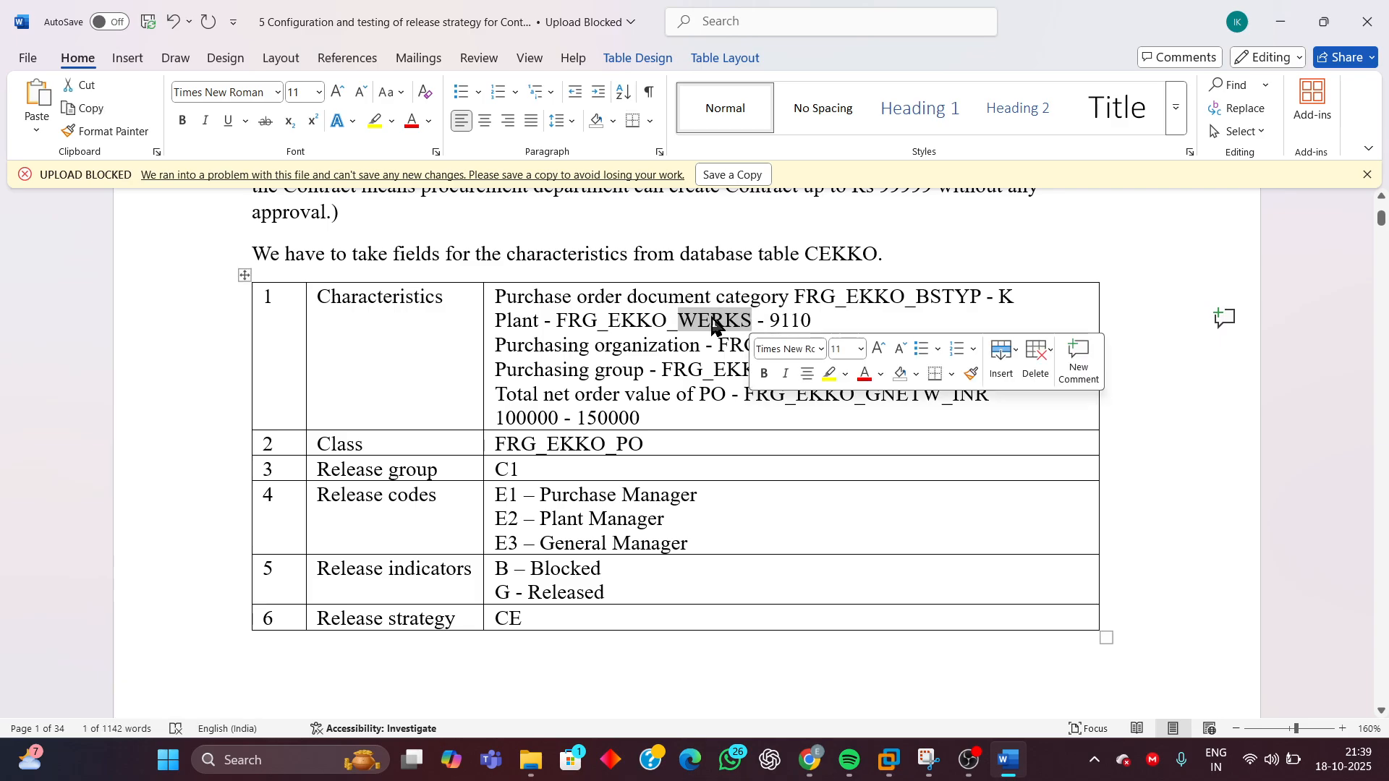
pyautogui.click(679, 365)
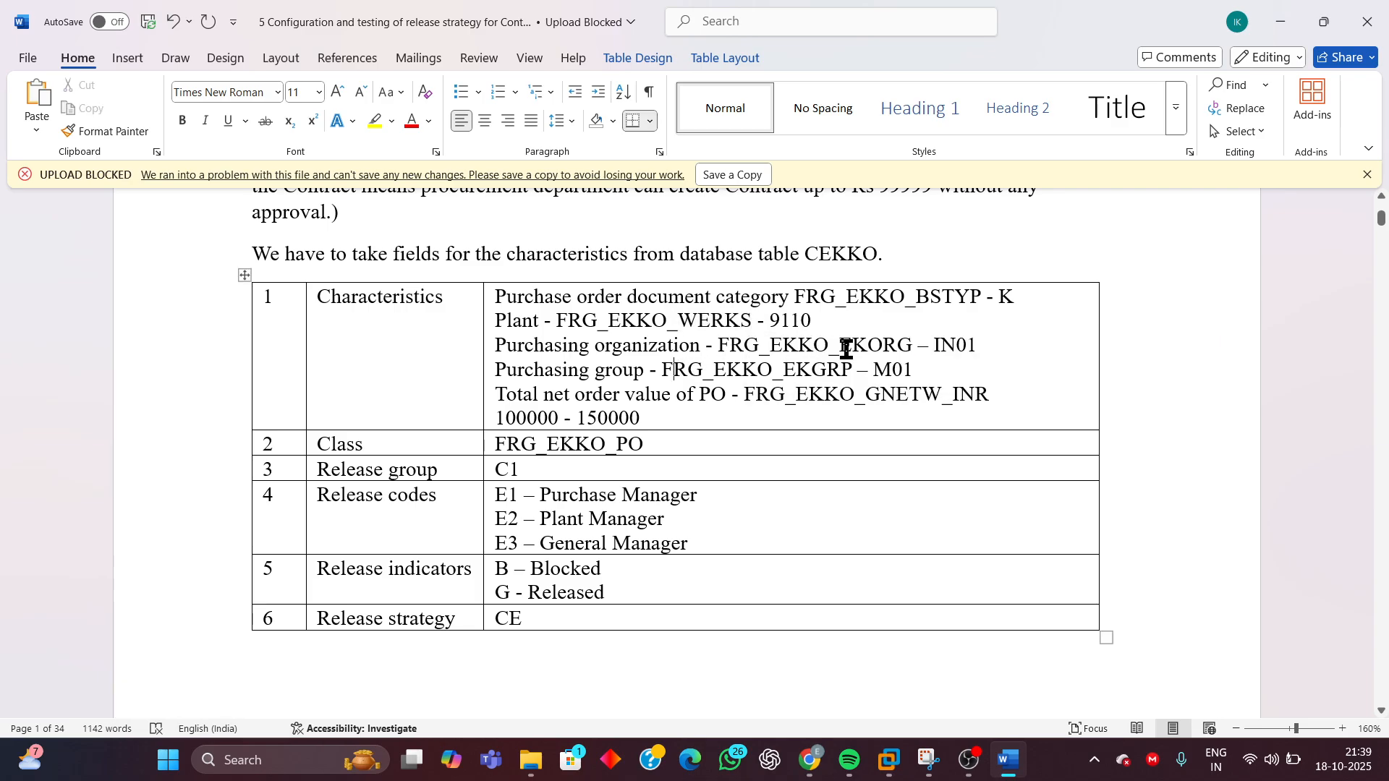
pyautogui.moveTo(843, 344); pyautogui.dragTo(915, 345)
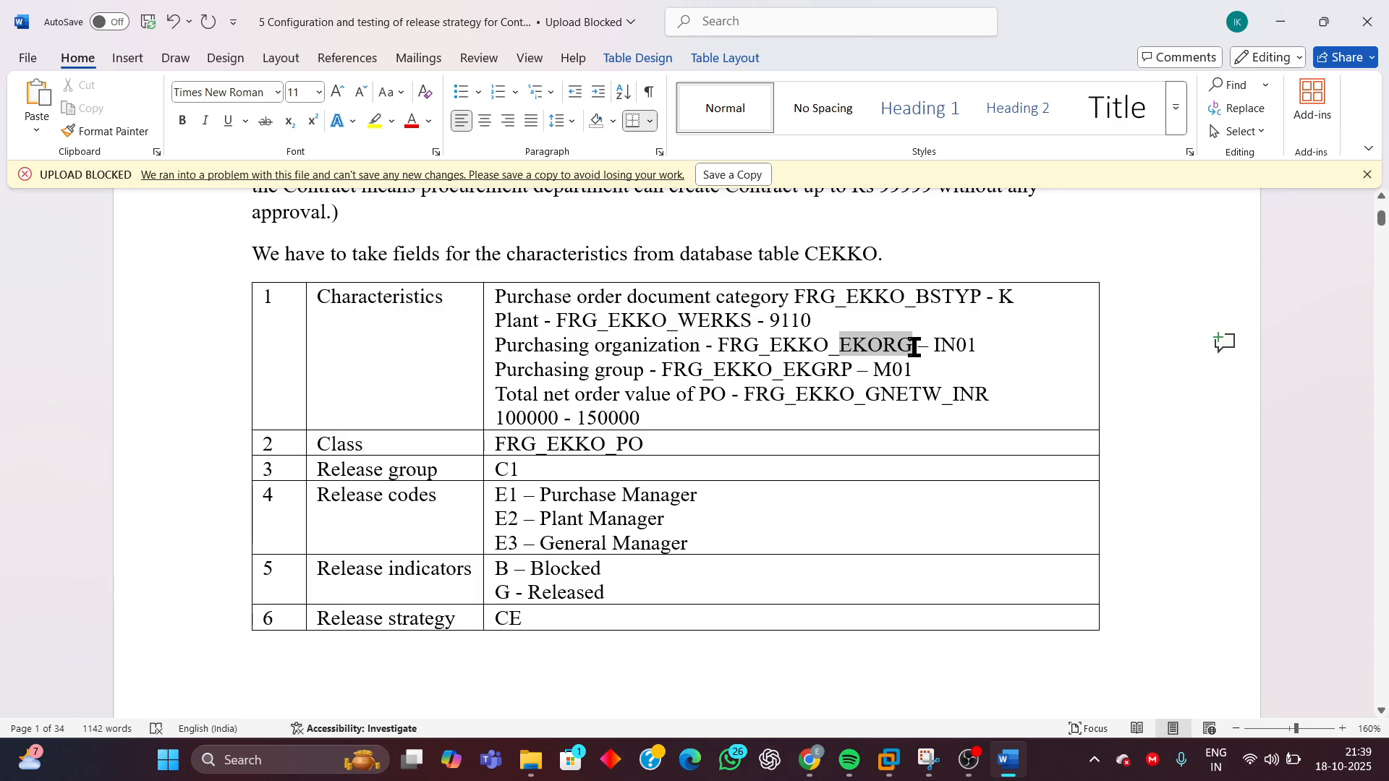
pyautogui.click(794, 369)
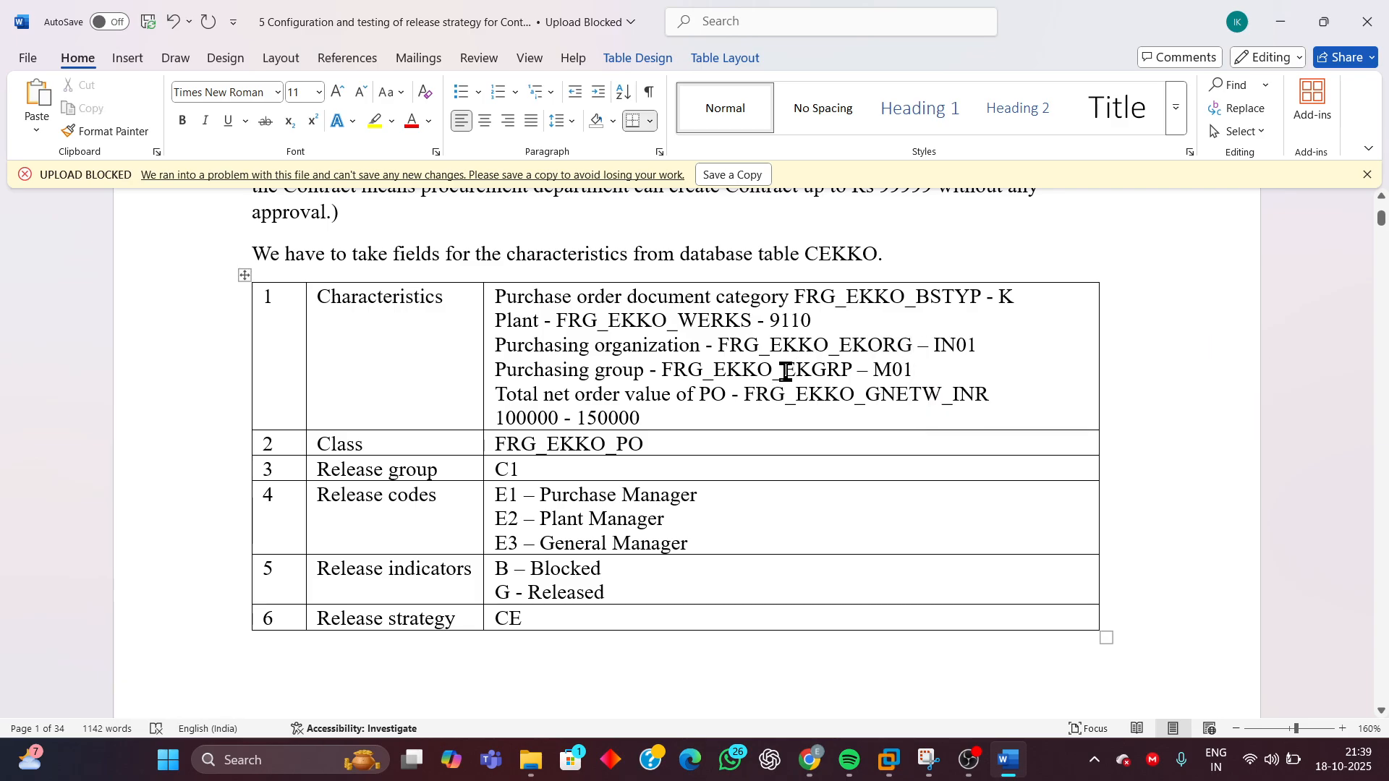
pyautogui.moveTo(785, 370); pyautogui.dragTo(845, 373)
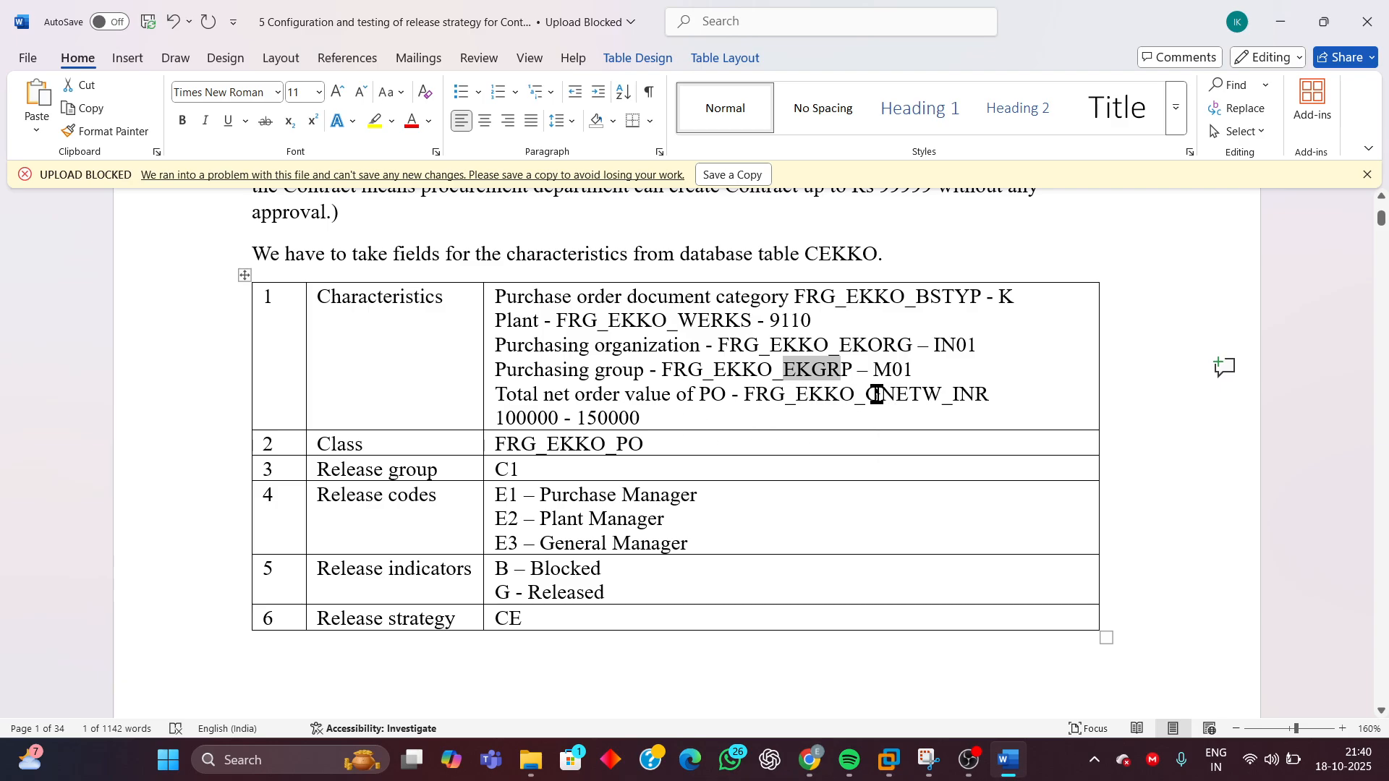
pyautogui.moveTo(874, 395); pyautogui.dragTo(973, 396)
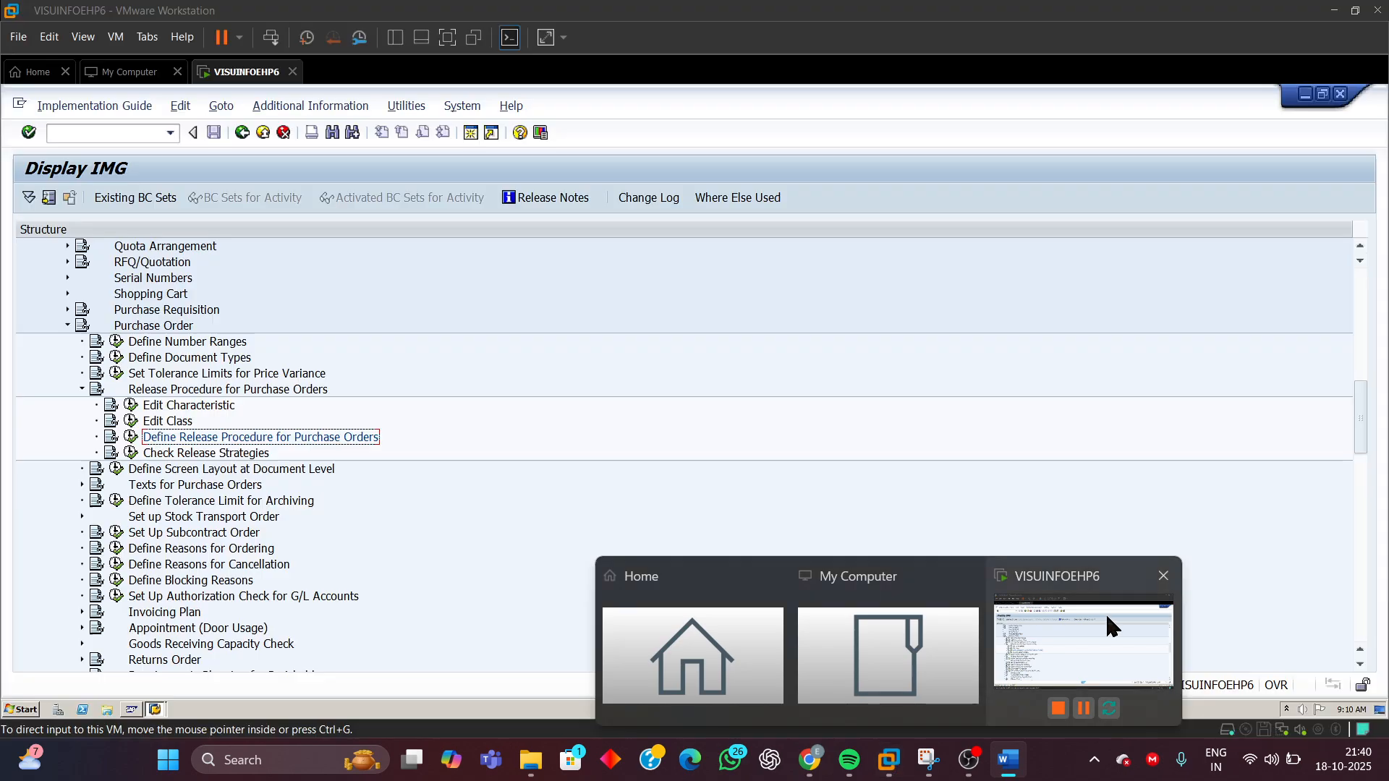
# - Switch to the SAP system in the virtual machine and open Edit Characteristic under Release Procedure for Purchase Orders
pyautogui.click(1102, 614)
pyautogui.scroll(5, 198, 411)
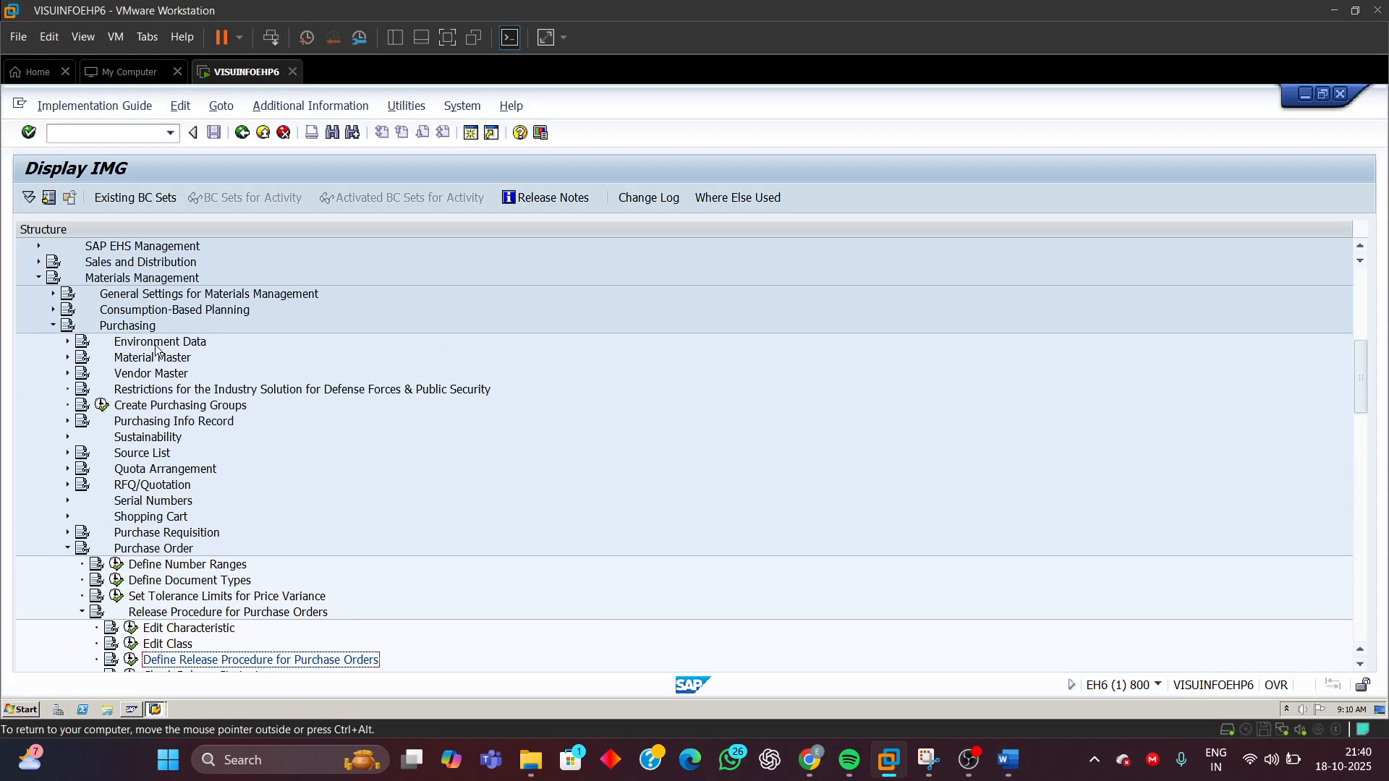
pyautogui.scroll(1, 215, 323)
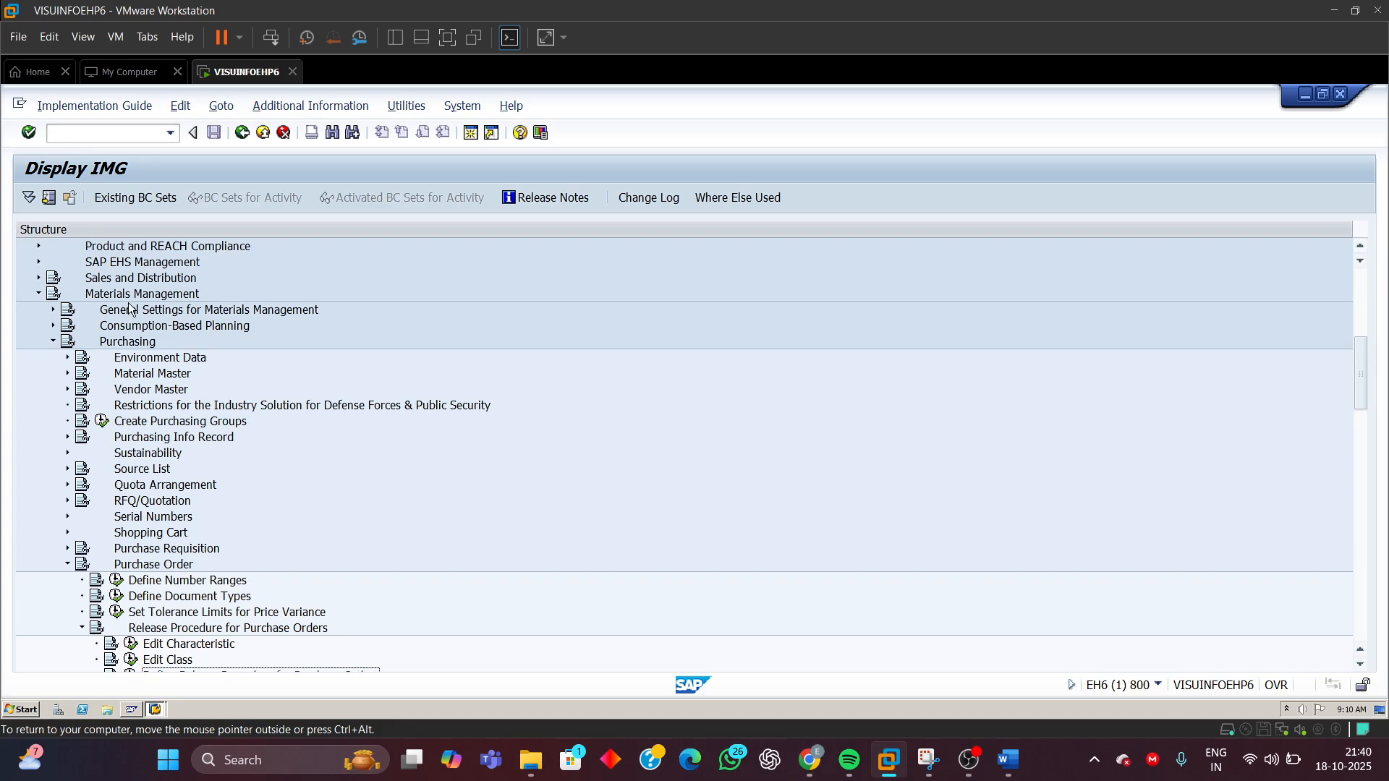
pyautogui.click(130, 342)
pyautogui.click(159, 630)
pyautogui.scroll(-4, 440, 541)
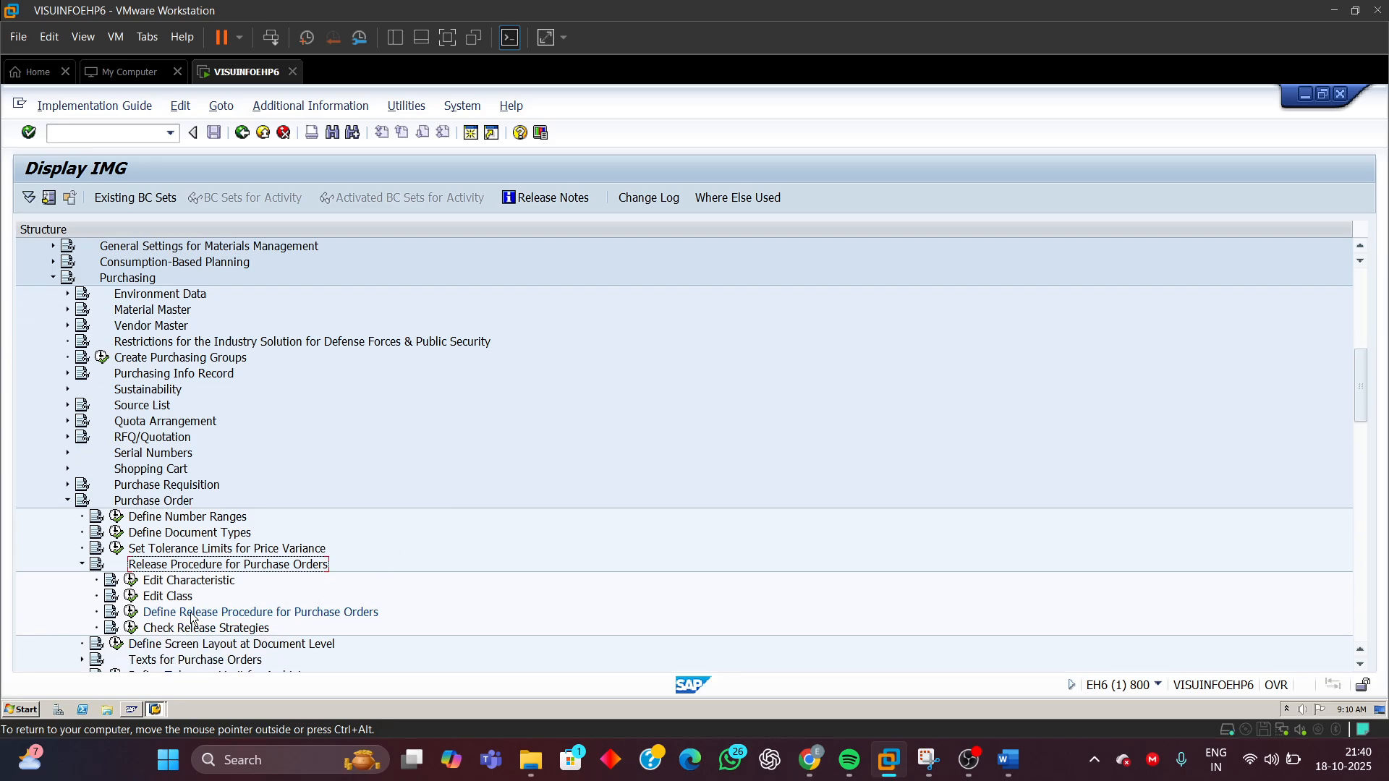
pyautogui.click(132, 583)
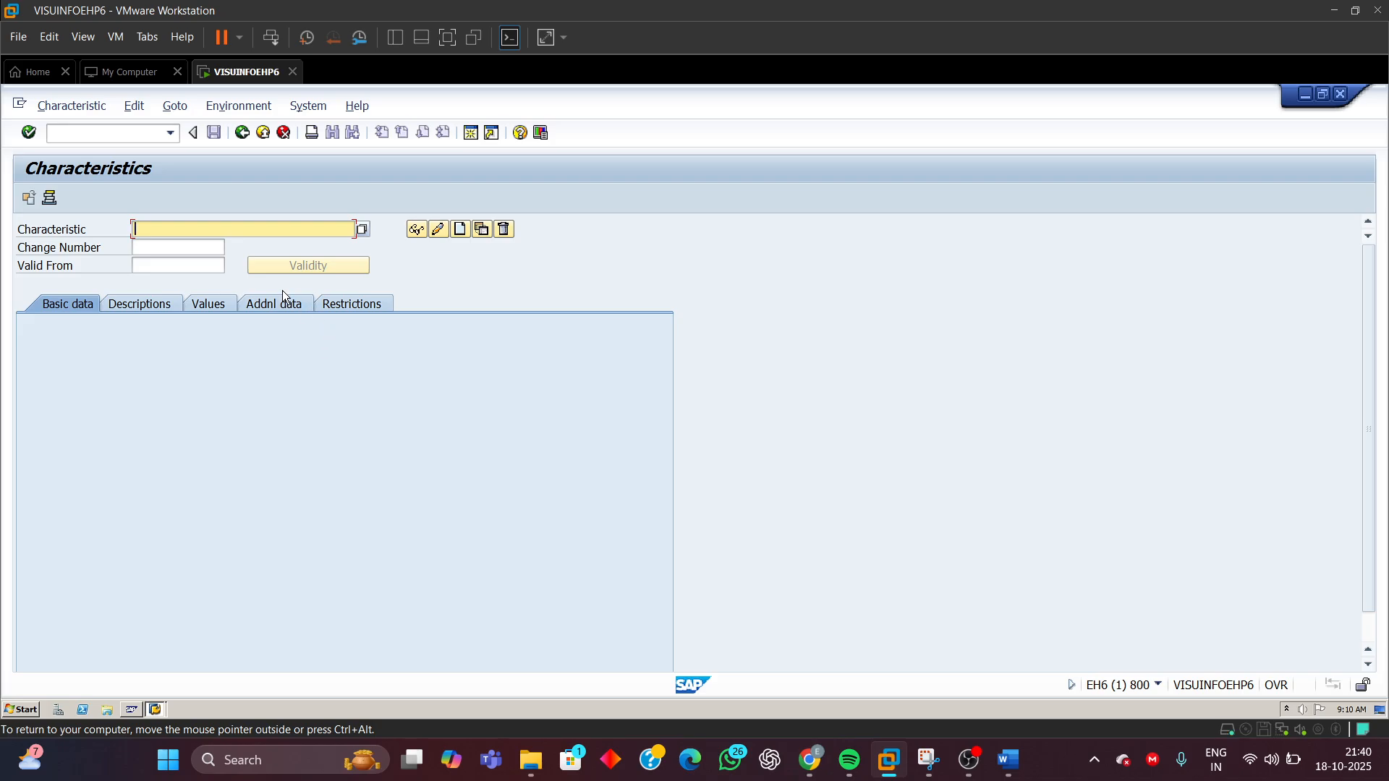
# - Enter FRG_EKKO_BSTYP_NEW as the characteristic name and start creating it
pyautogui.press('BackSpace')
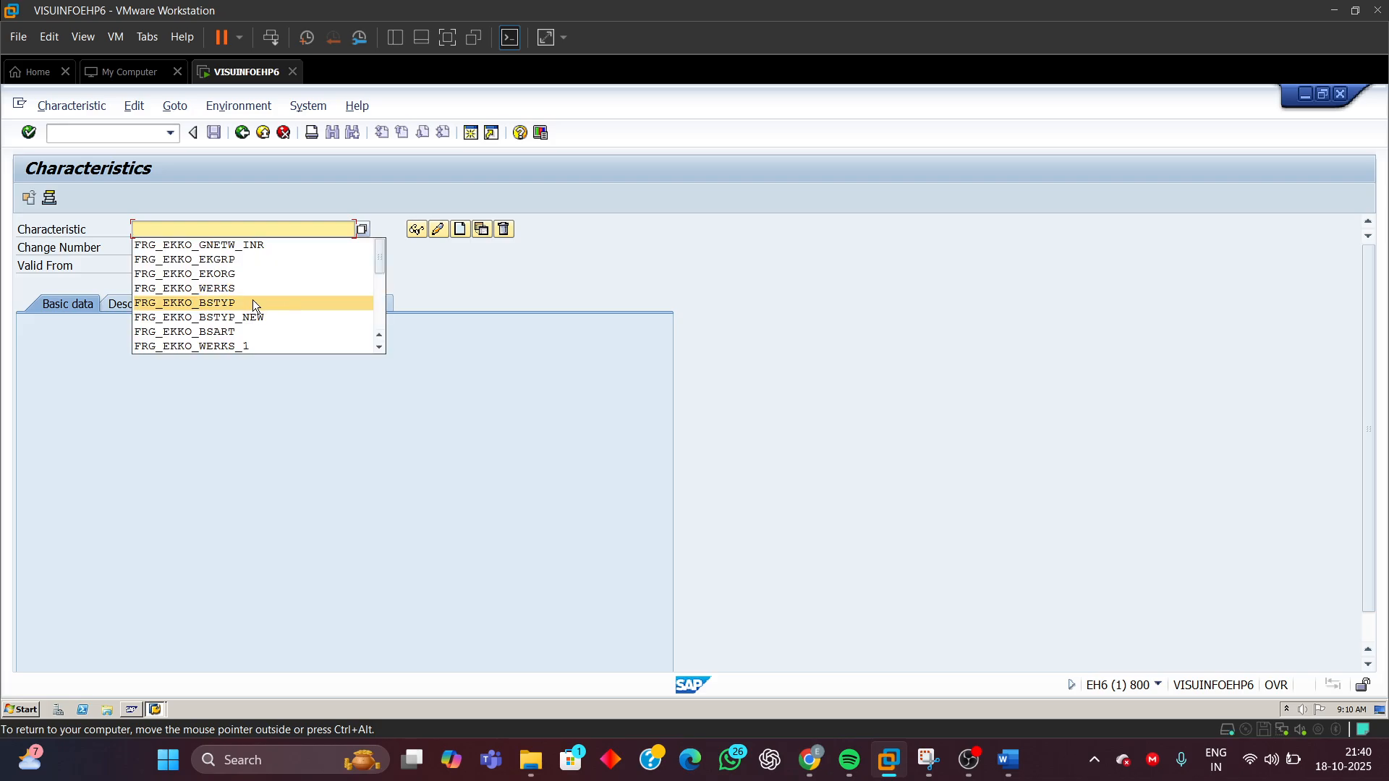
pyautogui.click(231, 303)
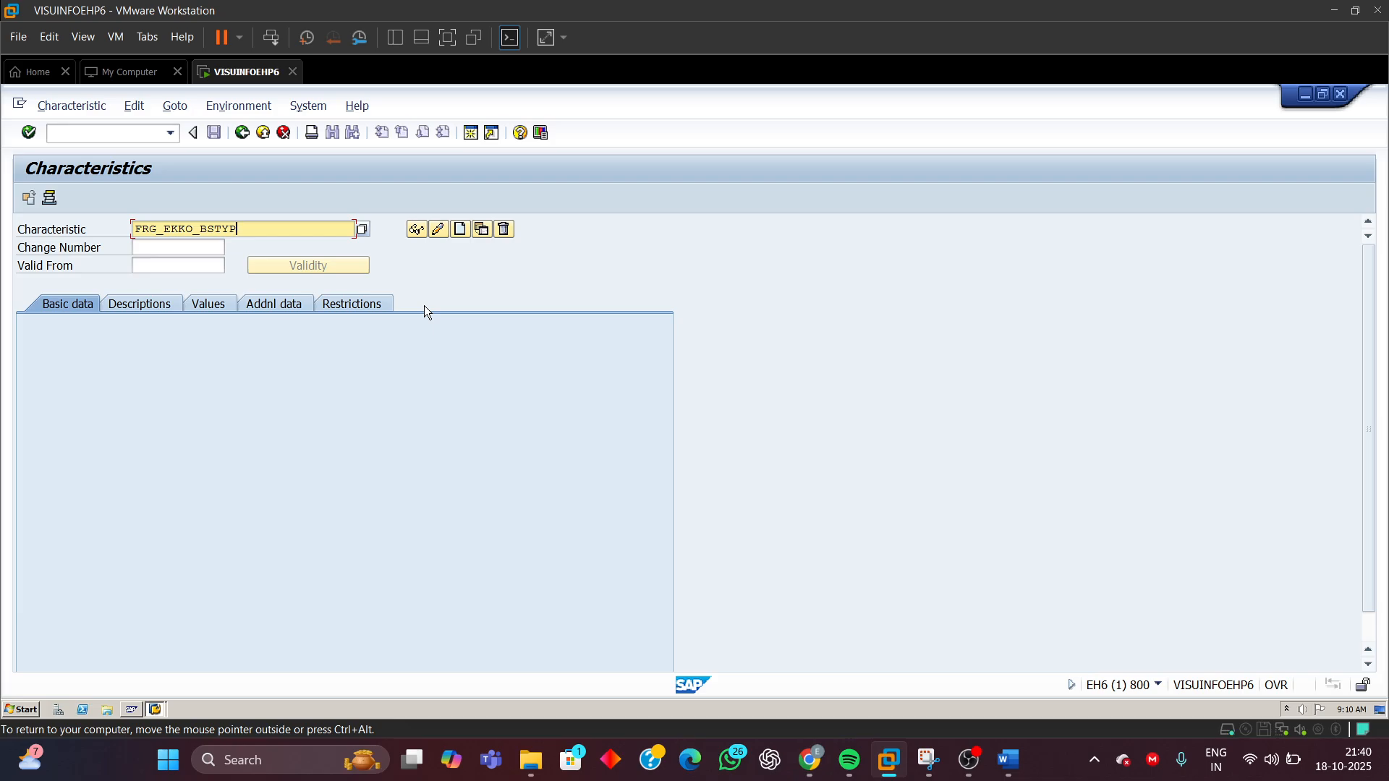
pyautogui.write('_')
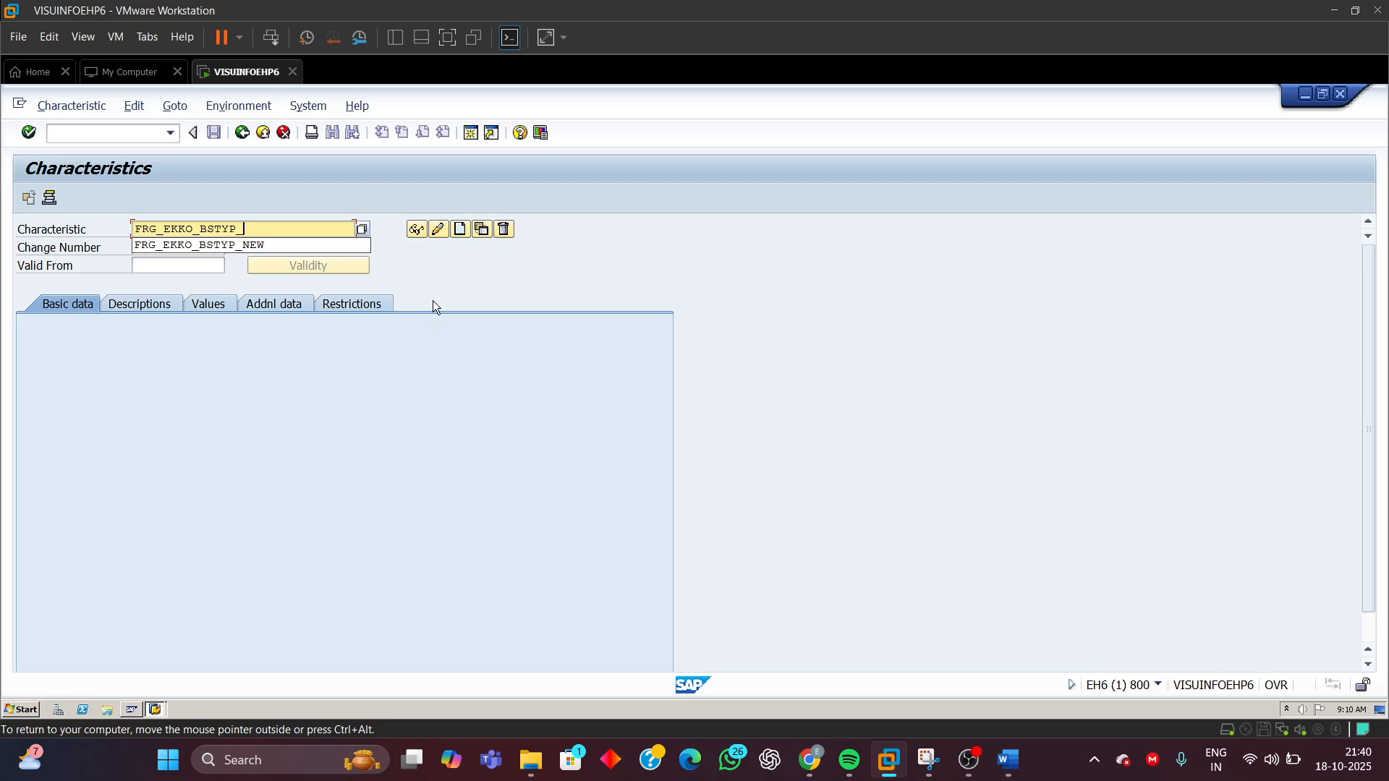
pyautogui.click(246, 249)
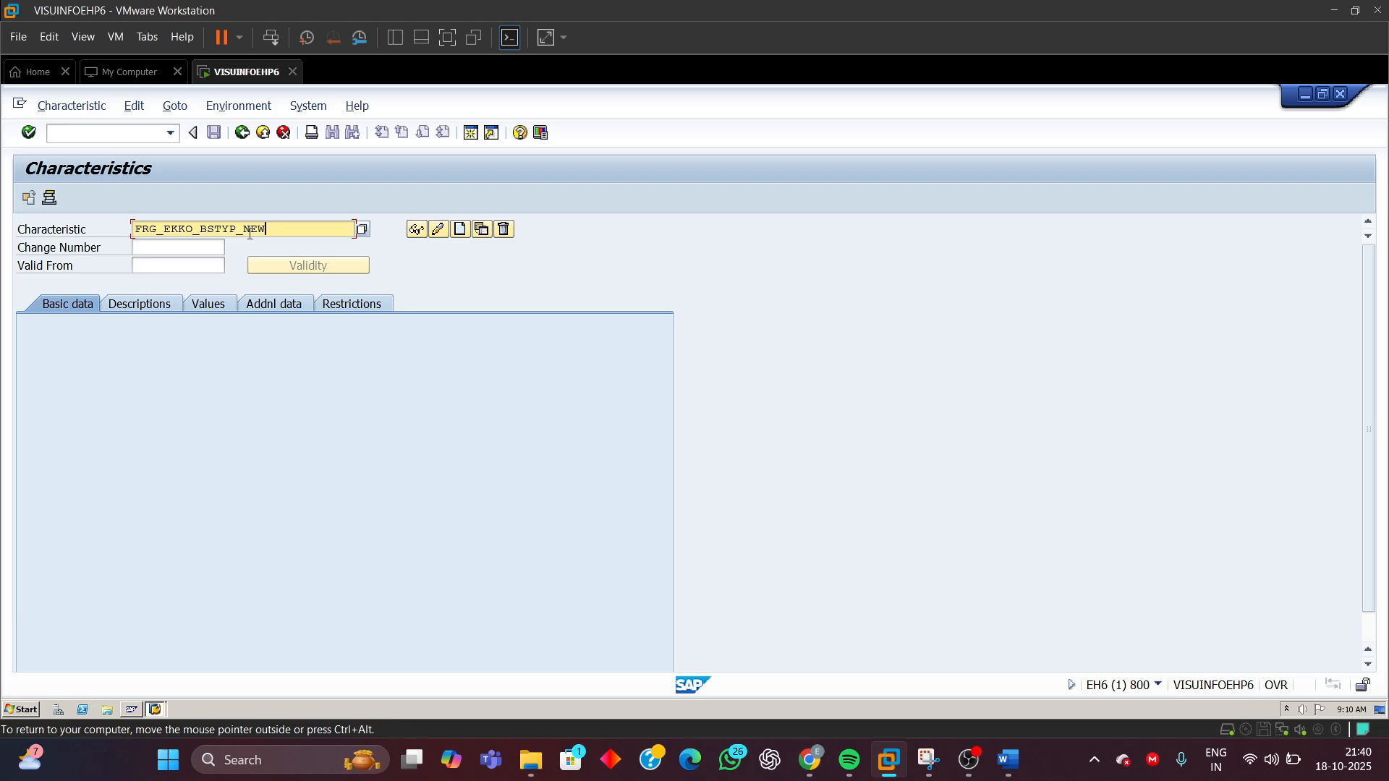
pyautogui.click(460, 229)
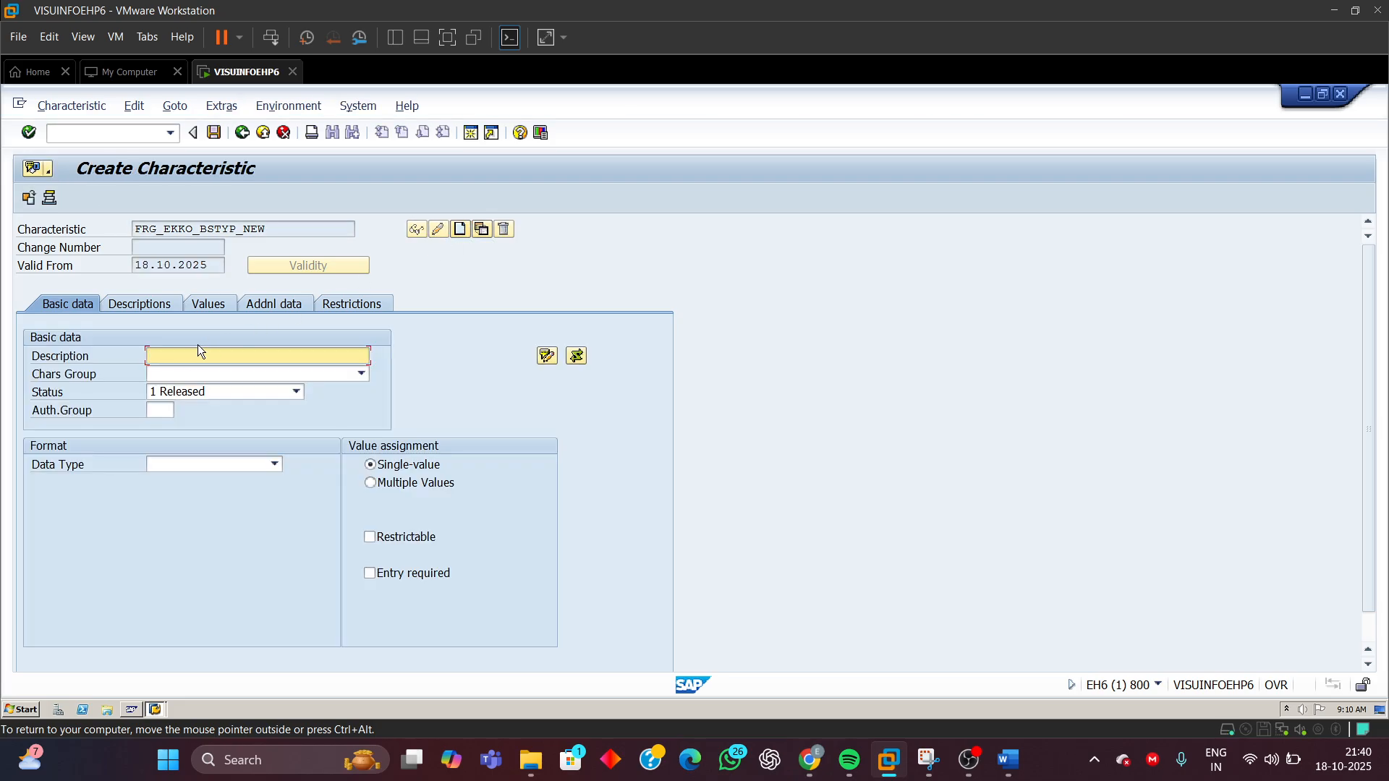
# - Open the additional data of the new characteristic at its reference table name and field name
pyautogui.click(269, 306)
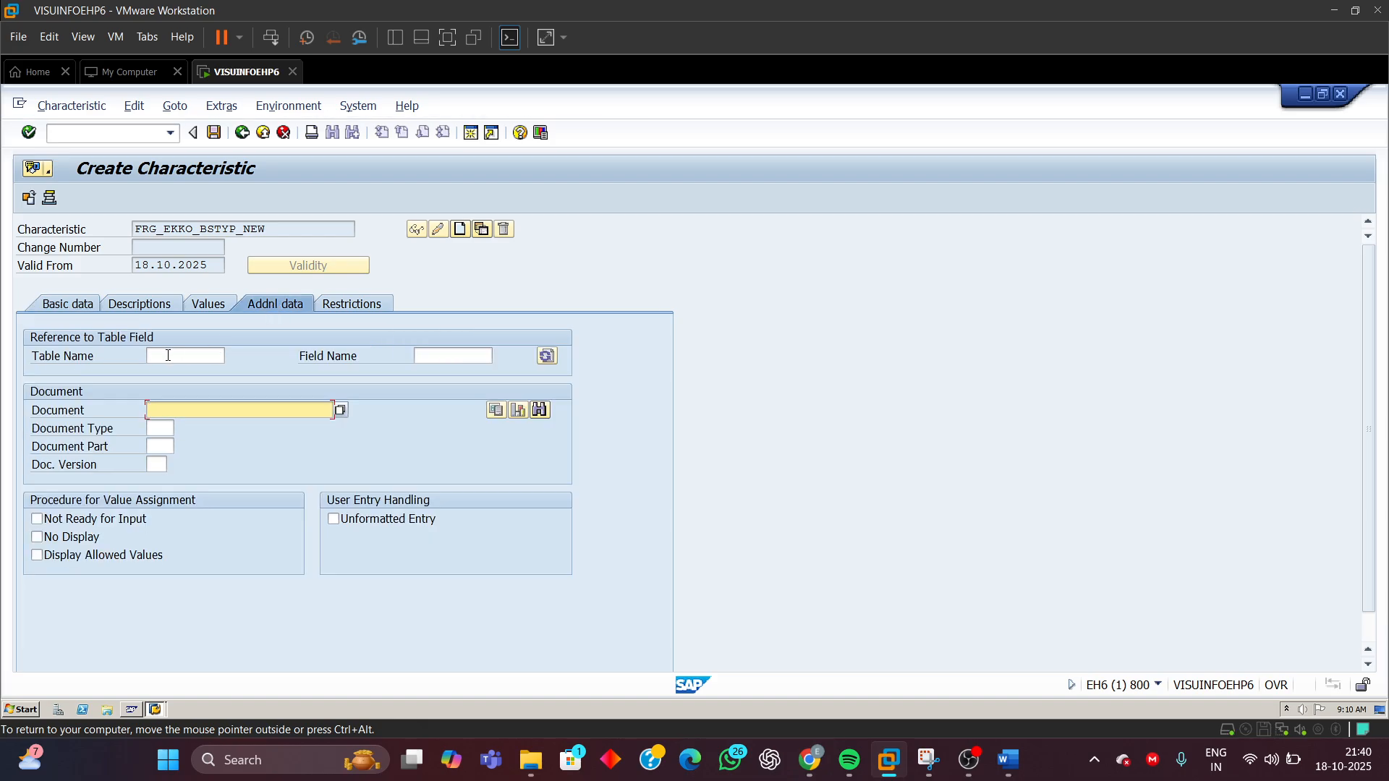
pyautogui.click(168, 355)
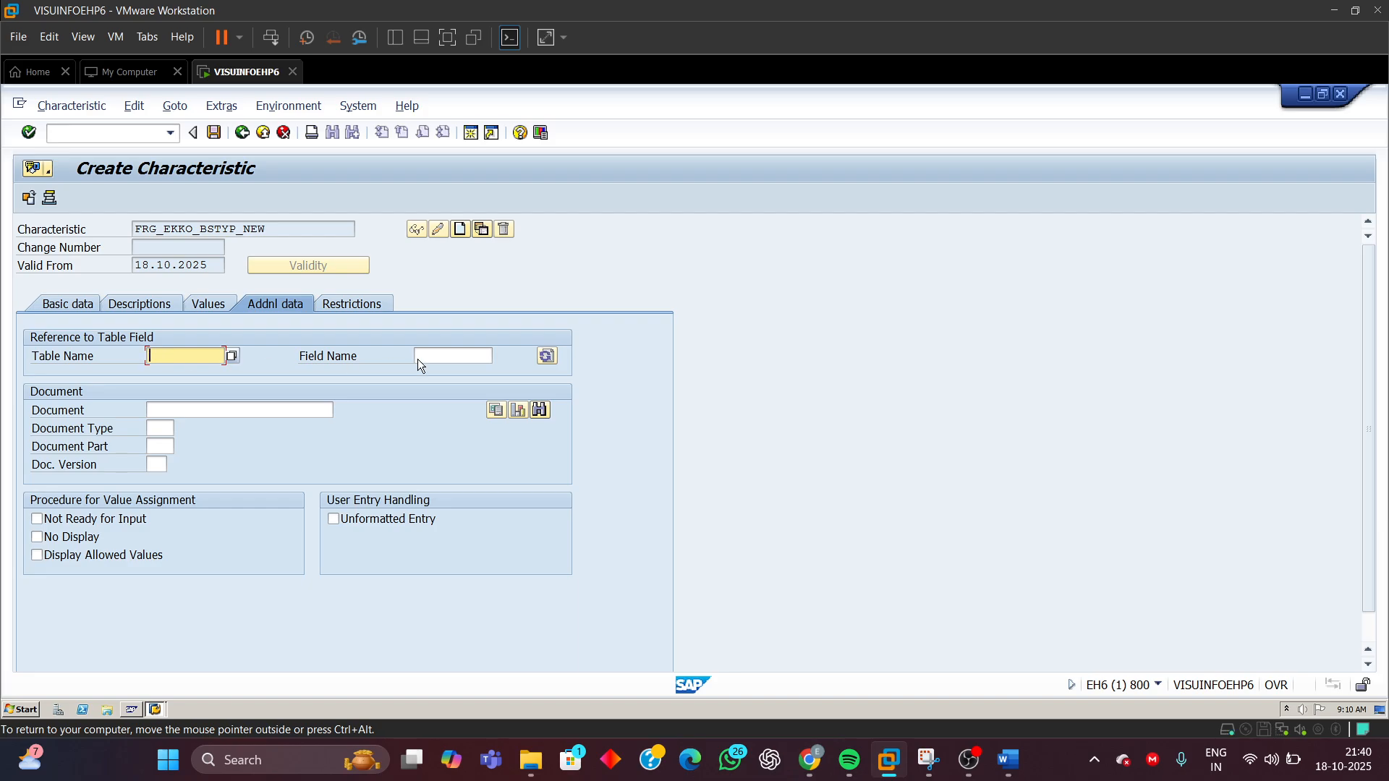
pyautogui.click(450, 358)
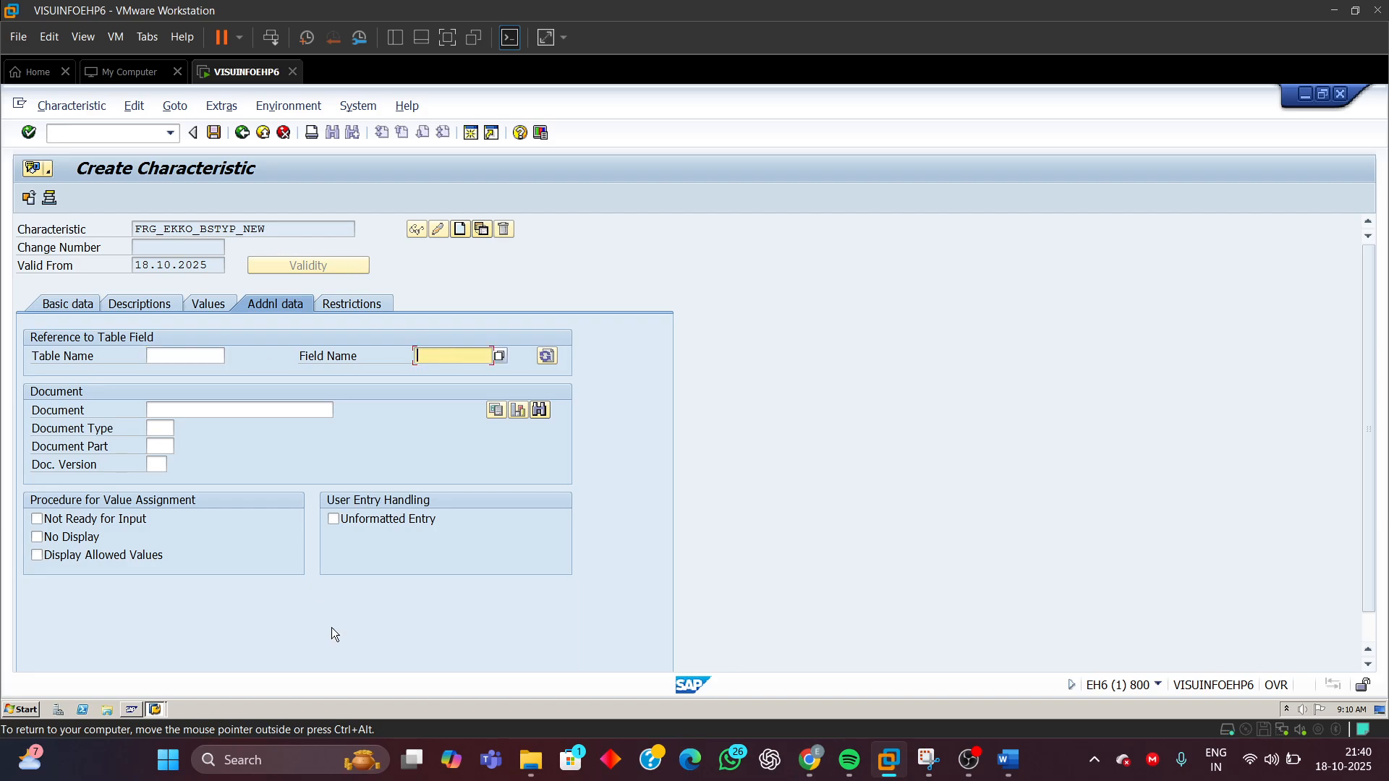
pyautogui.moveTo(154, 712)
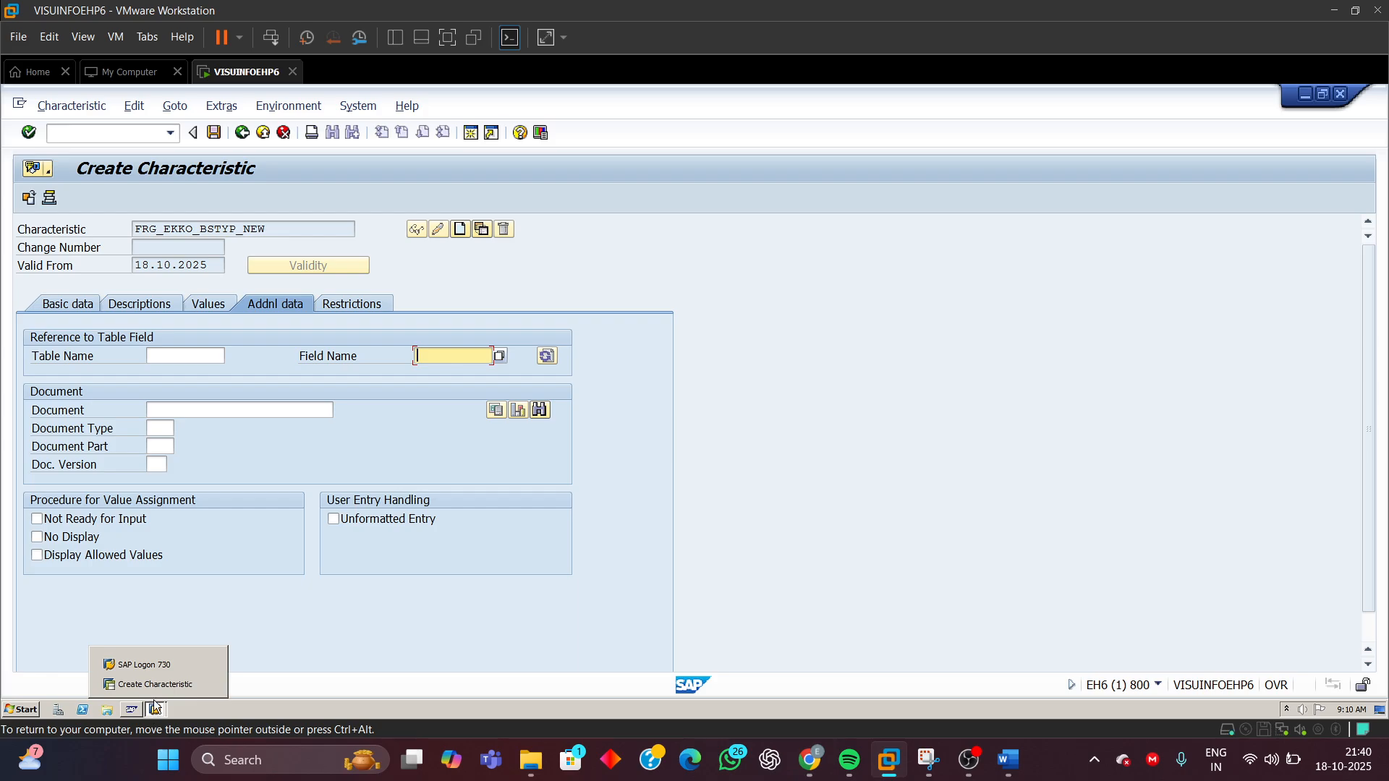
pyautogui.click(156, 688)
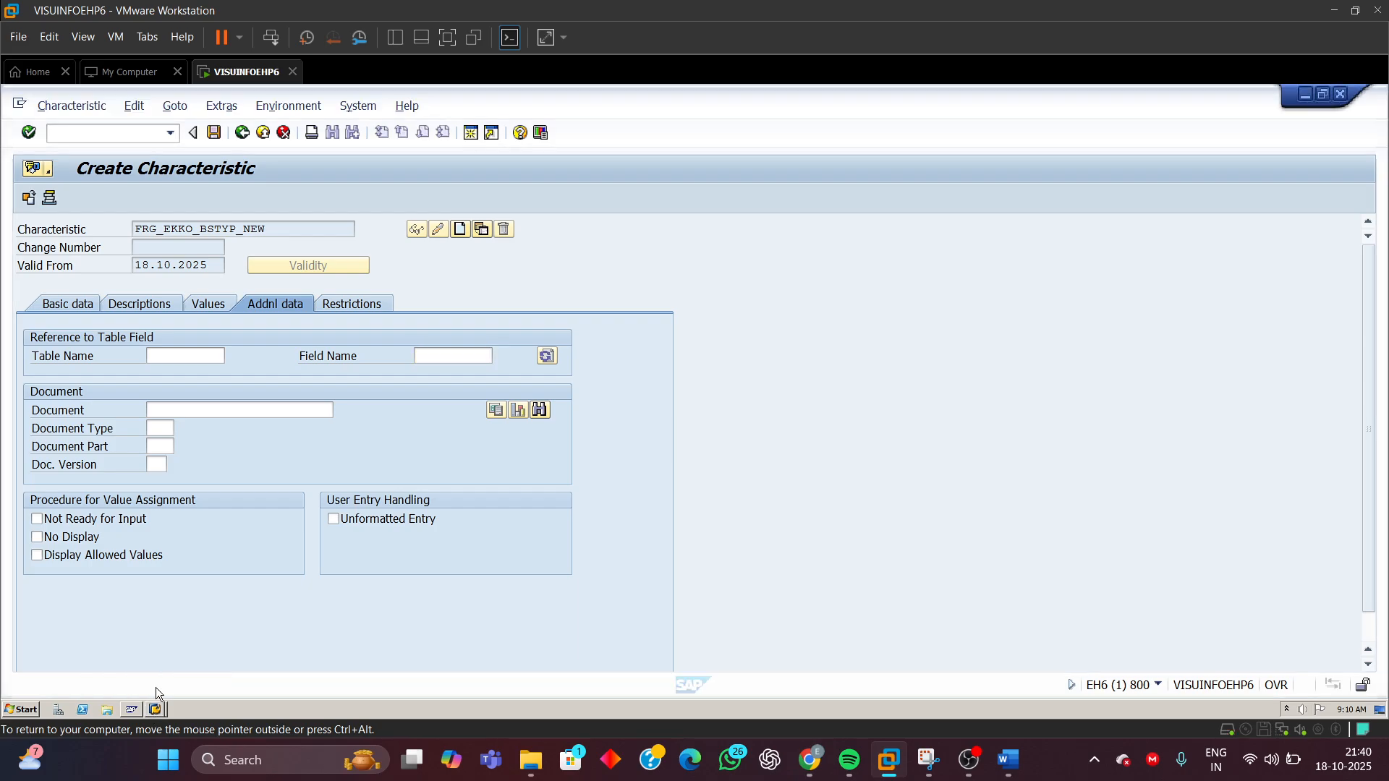
# - Open a second SAP session and start transaction SE11 in it
pyautogui.click(472, 134)
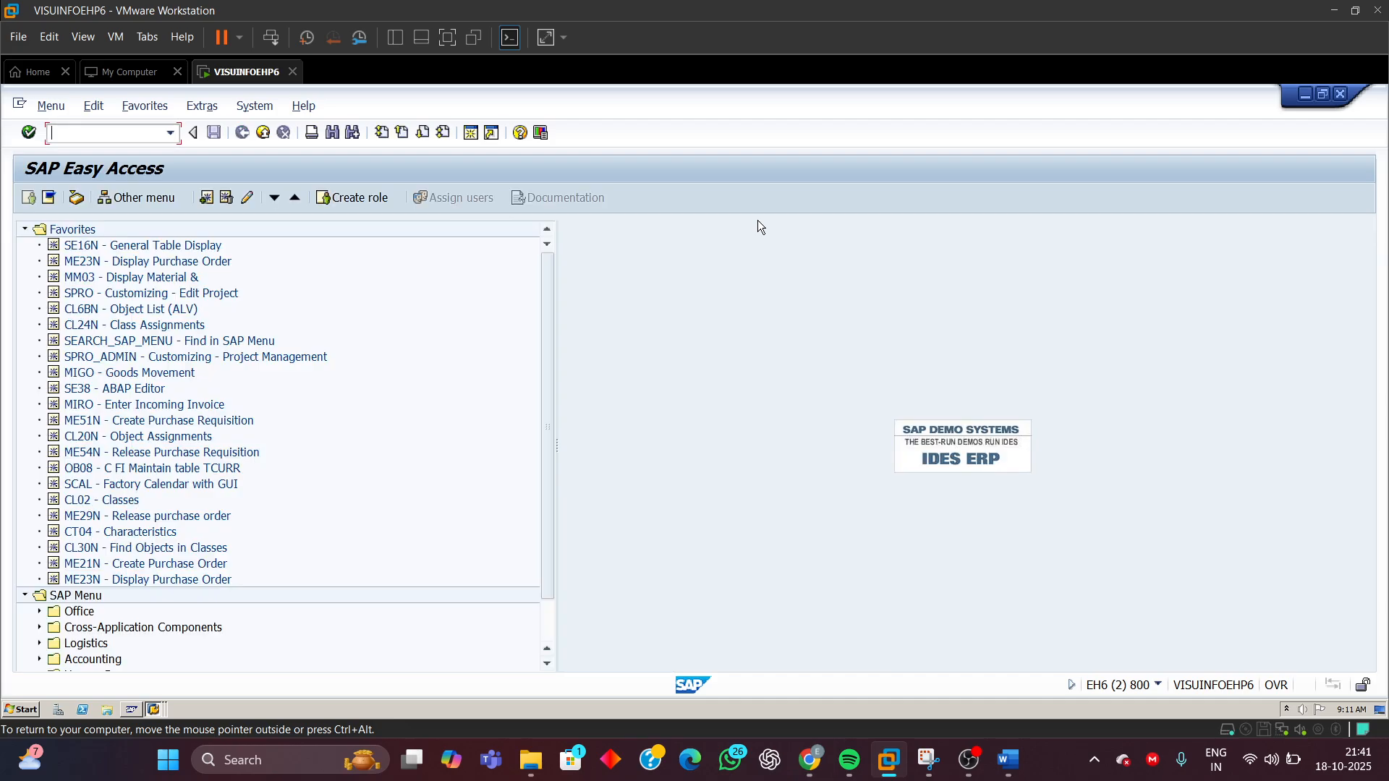
pyautogui.click(172, 135)
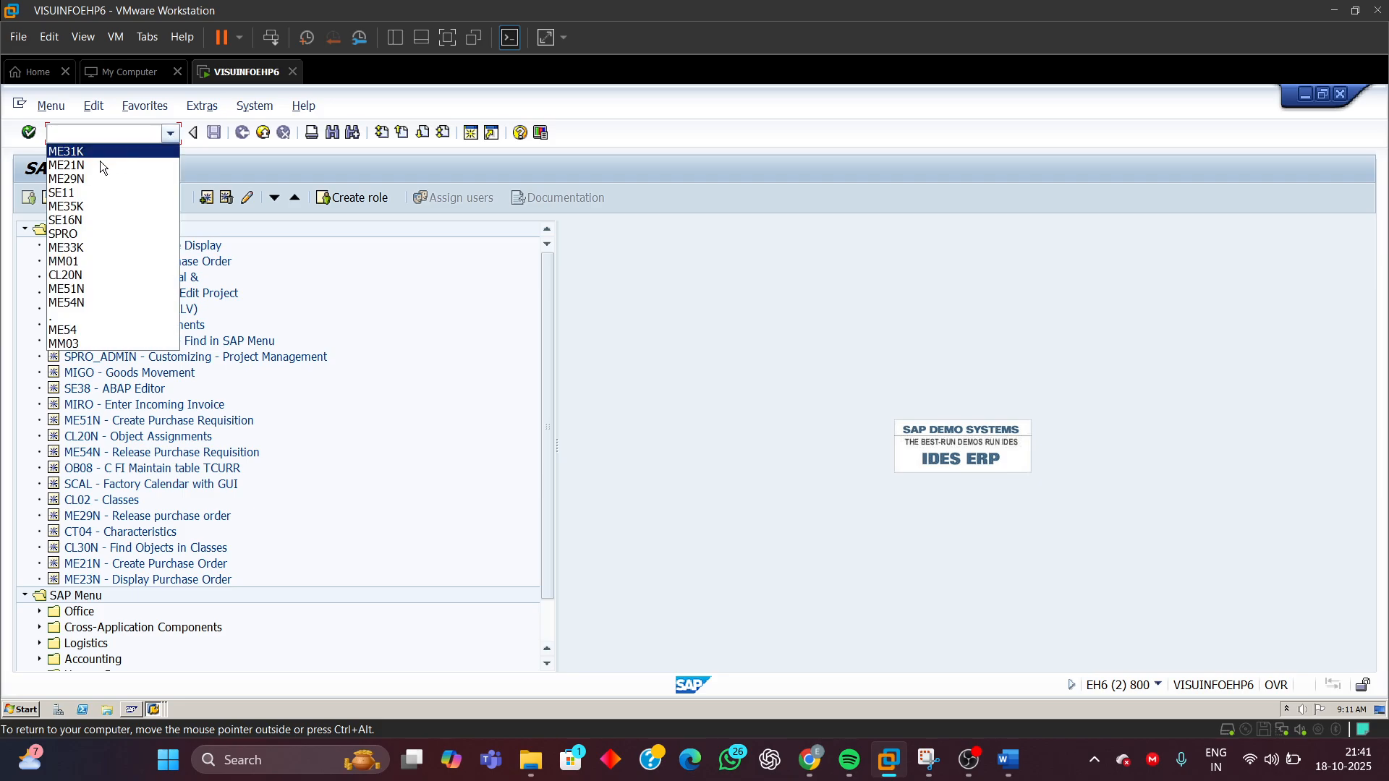
pyautogui.click(80, 193)
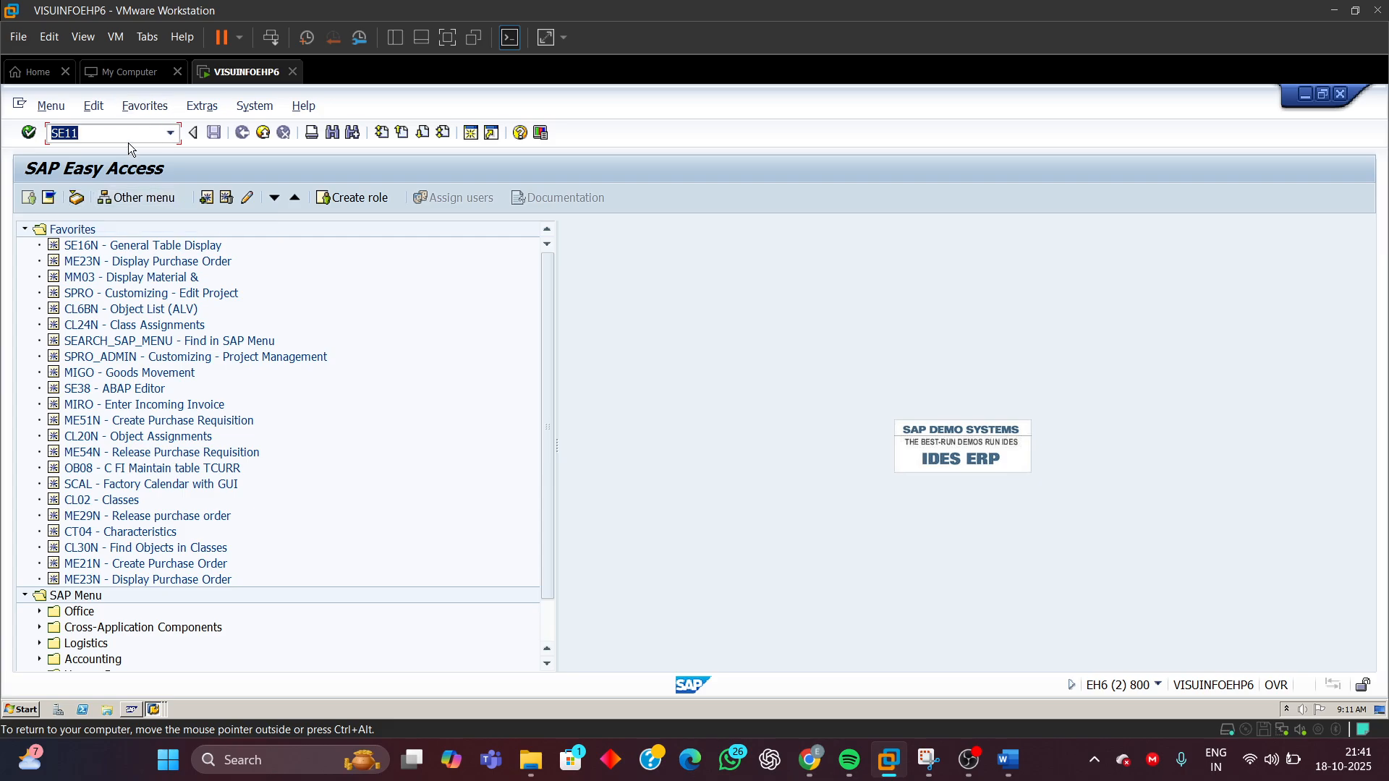
pyautogui.click(96, 139)
pyautogui.doubleClick(87, 137)
pyautogui.click(112, 135)
pyautogui.press('Return')
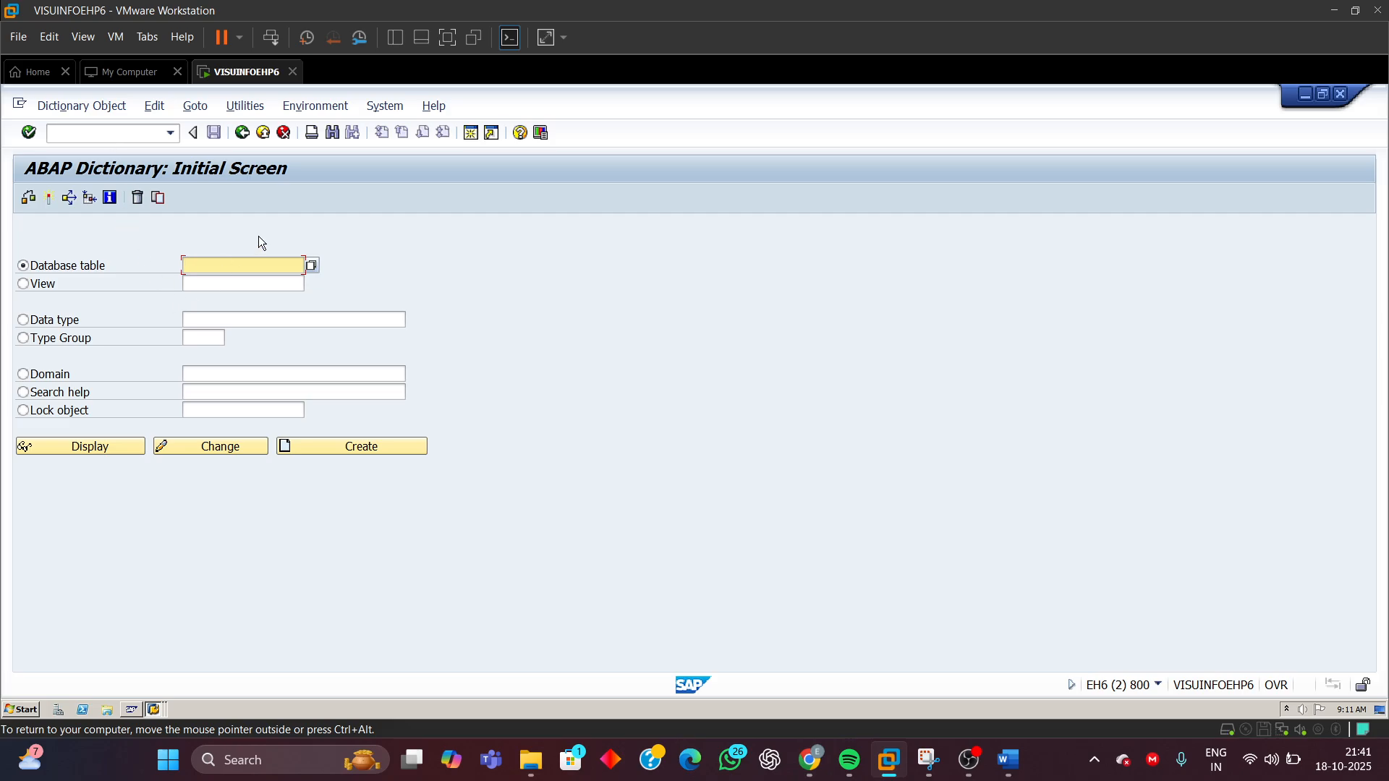
# - Display the CEKKO structure from the ABAP Dictionary by its database table name
pyautogui.write('C')
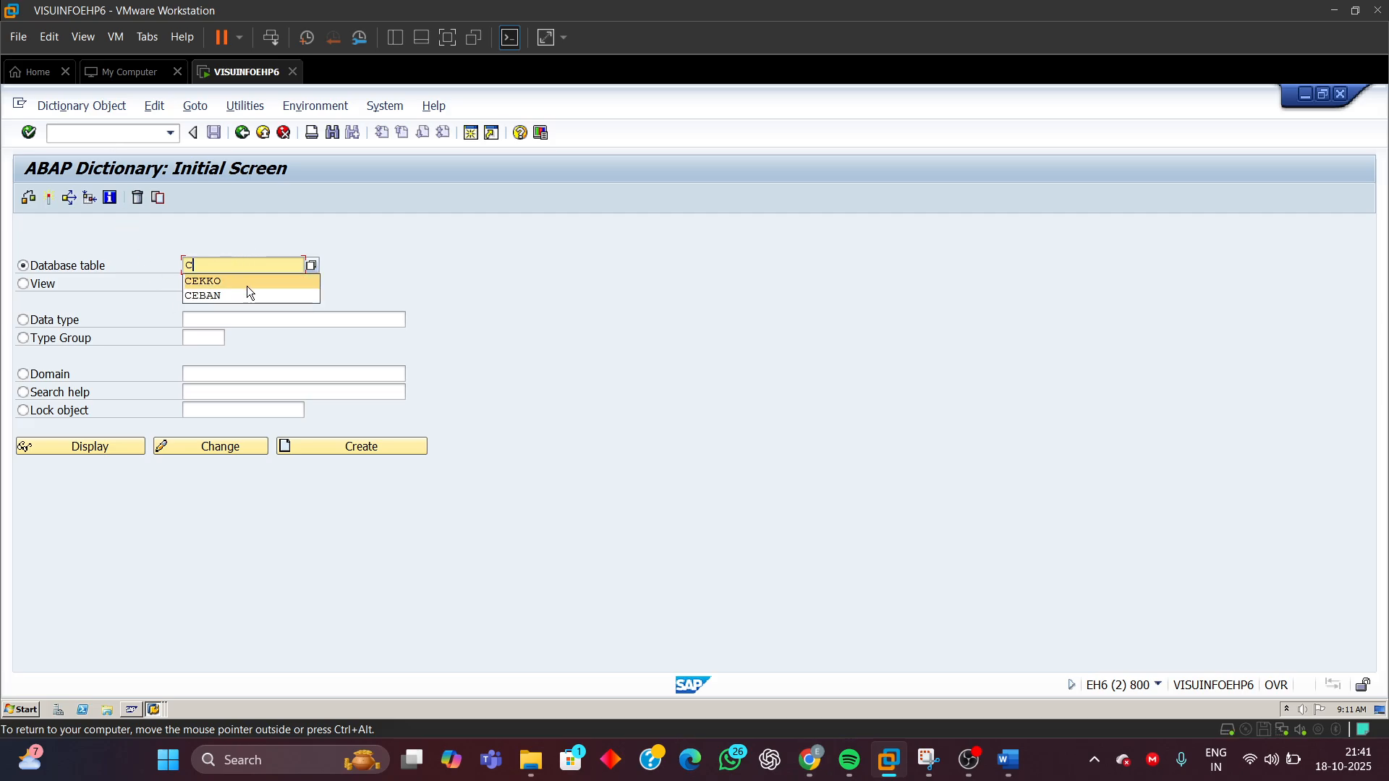
pyautogui.click(235, 285)
pyautogui.click(106, 447)
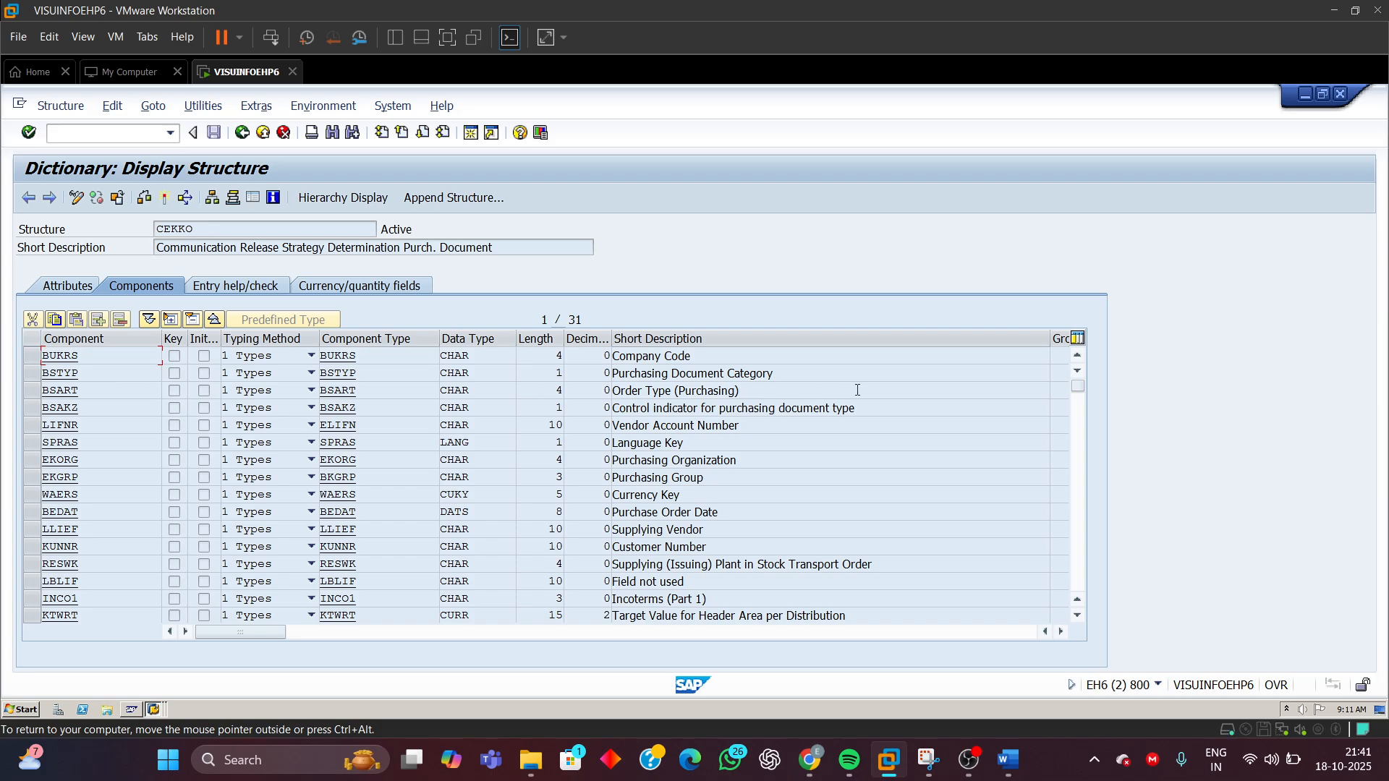
# - Examine the Purchasing Document Category component's field name, data type and length, and select its BSTYP row
pyautogui.moveTo(751, 378); pyautogui.dragTo(421, 391)
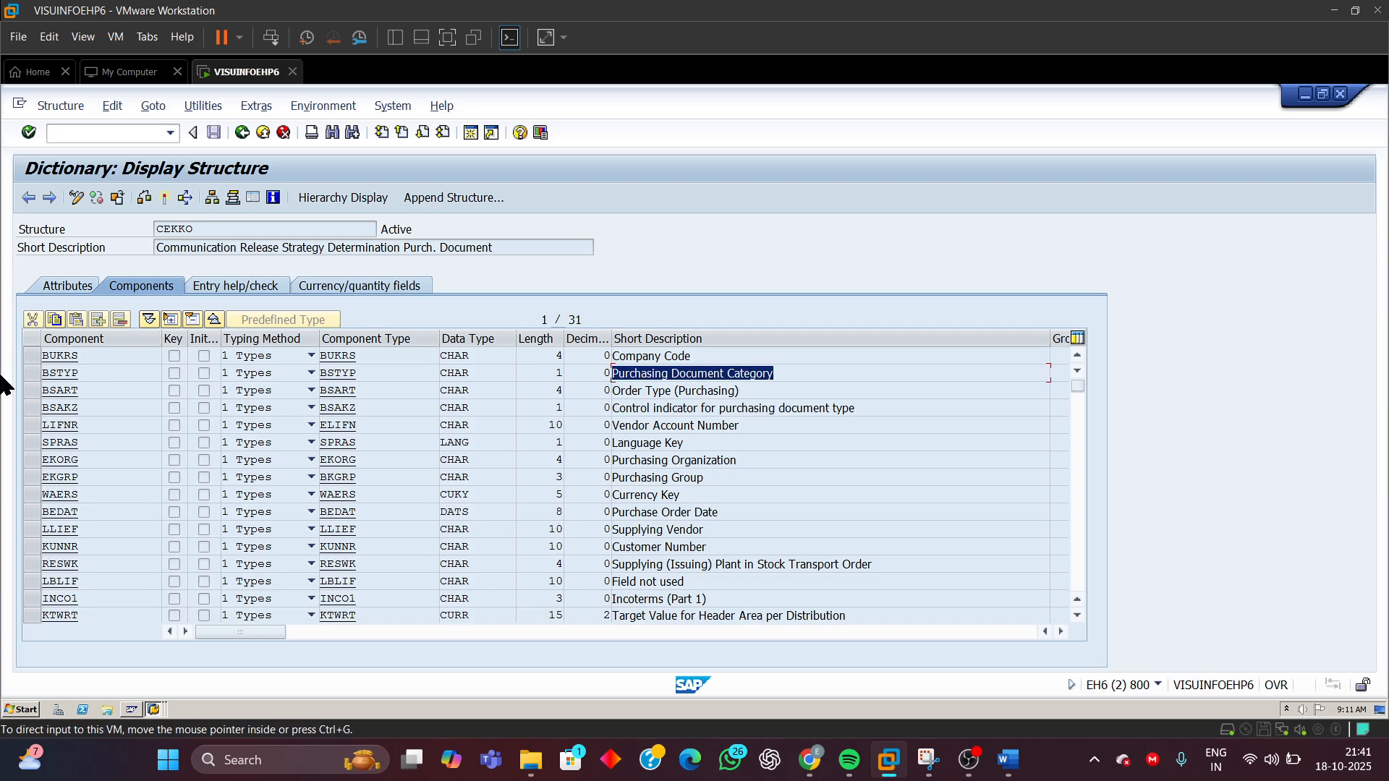
pyautogui.click(83, 377)
pyautogui.doubleClick(84, 377)
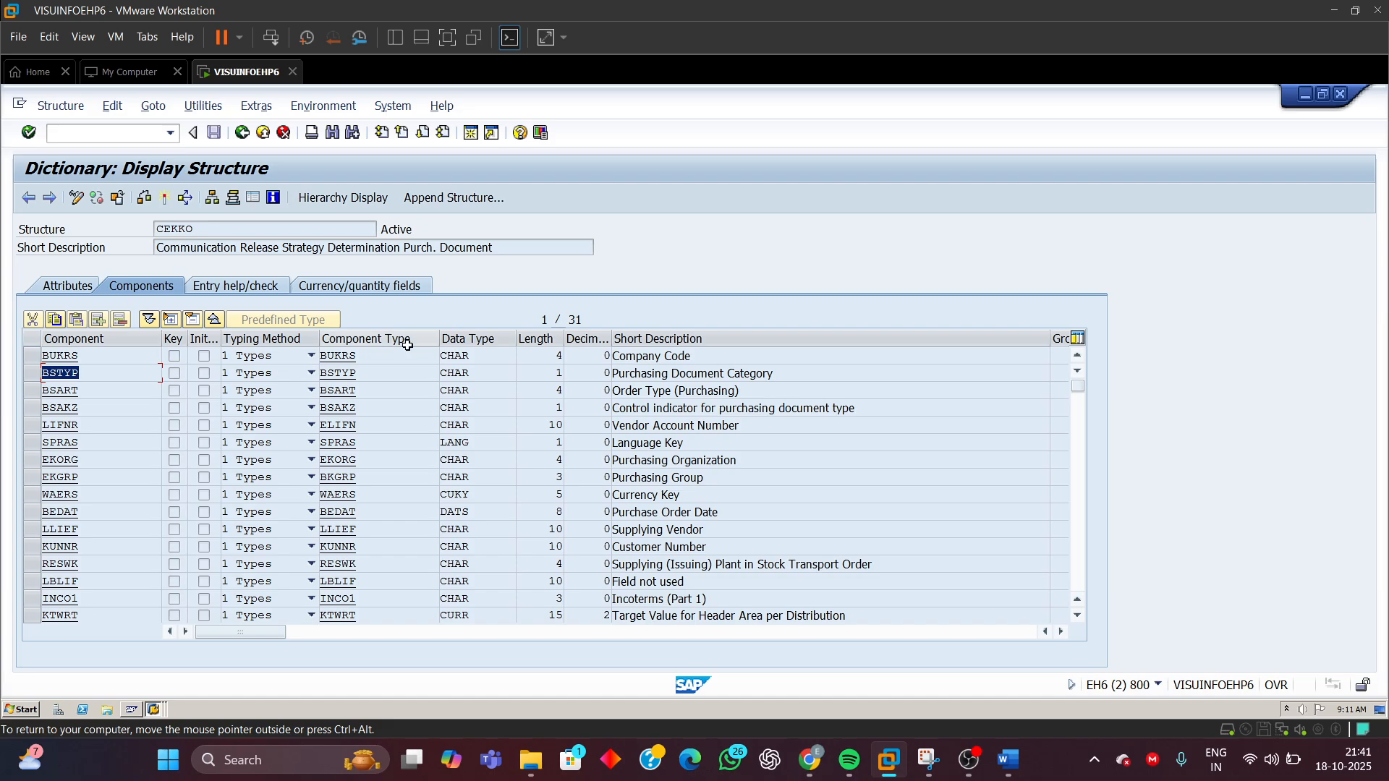
pyautogui.doubleClick(482, 379)
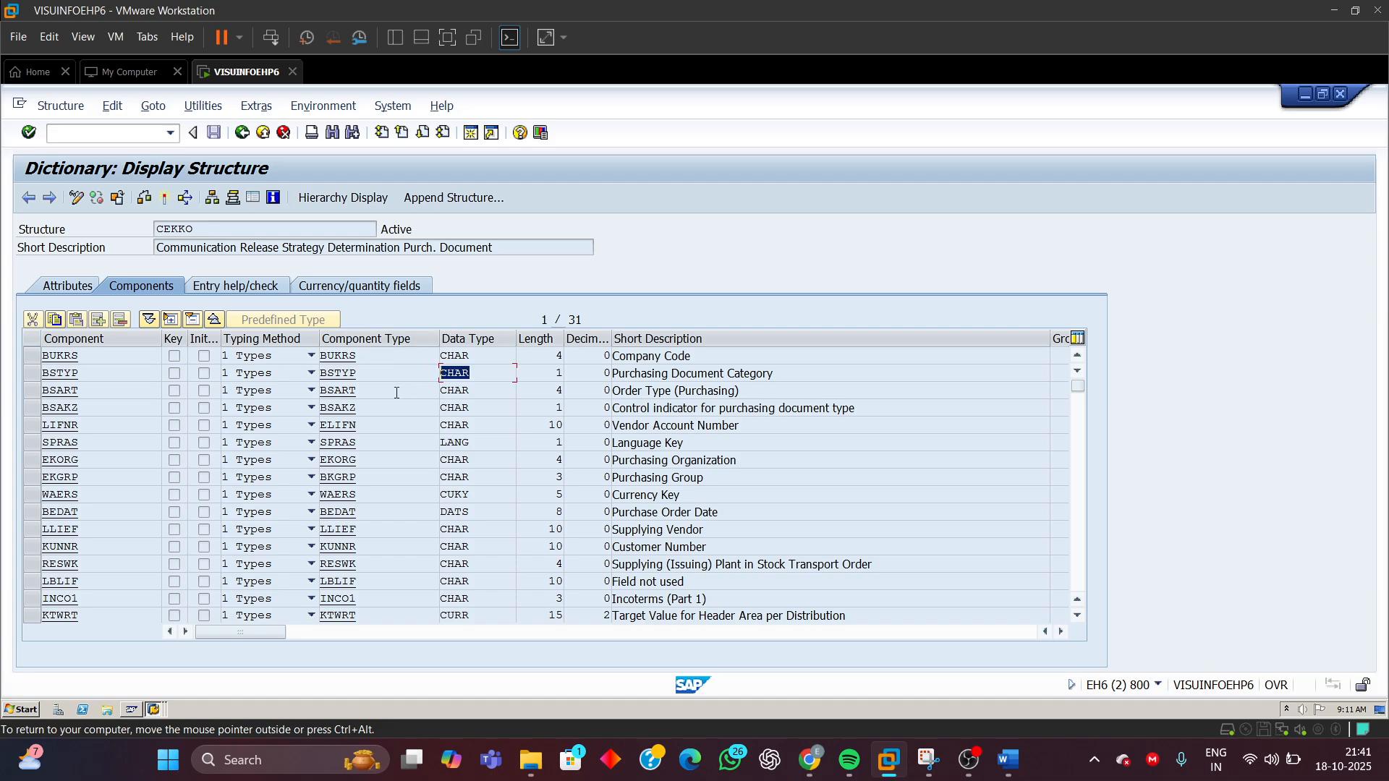
pyautogui.doubleClick(558, 374)
pyautogui.click(31, 373)
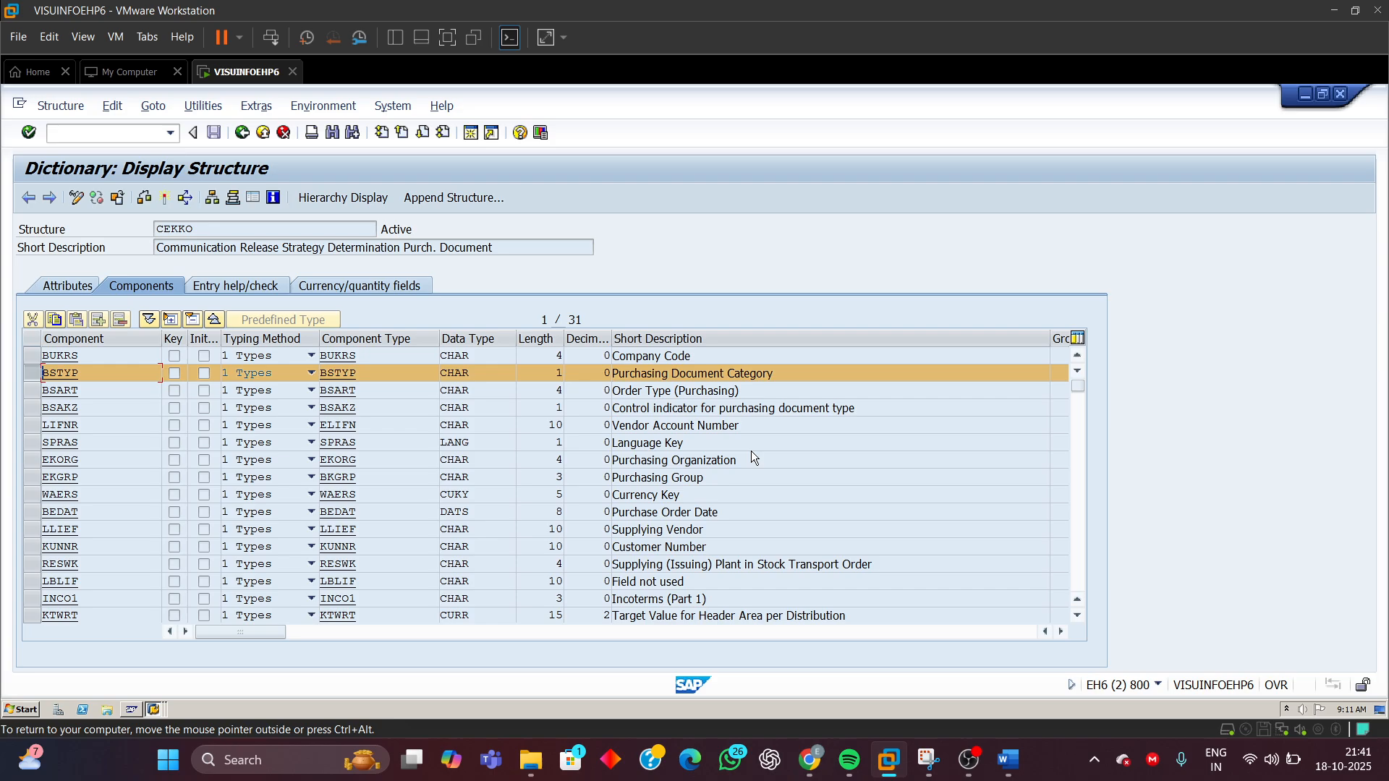
# - Identify the Purchasing Organization and Purchasing Group components of the CEKKO structure and select their EKORG and EKGRP rows
pyautogui.moveTo(745, 461); pyautogui.dragTo(612, 461)
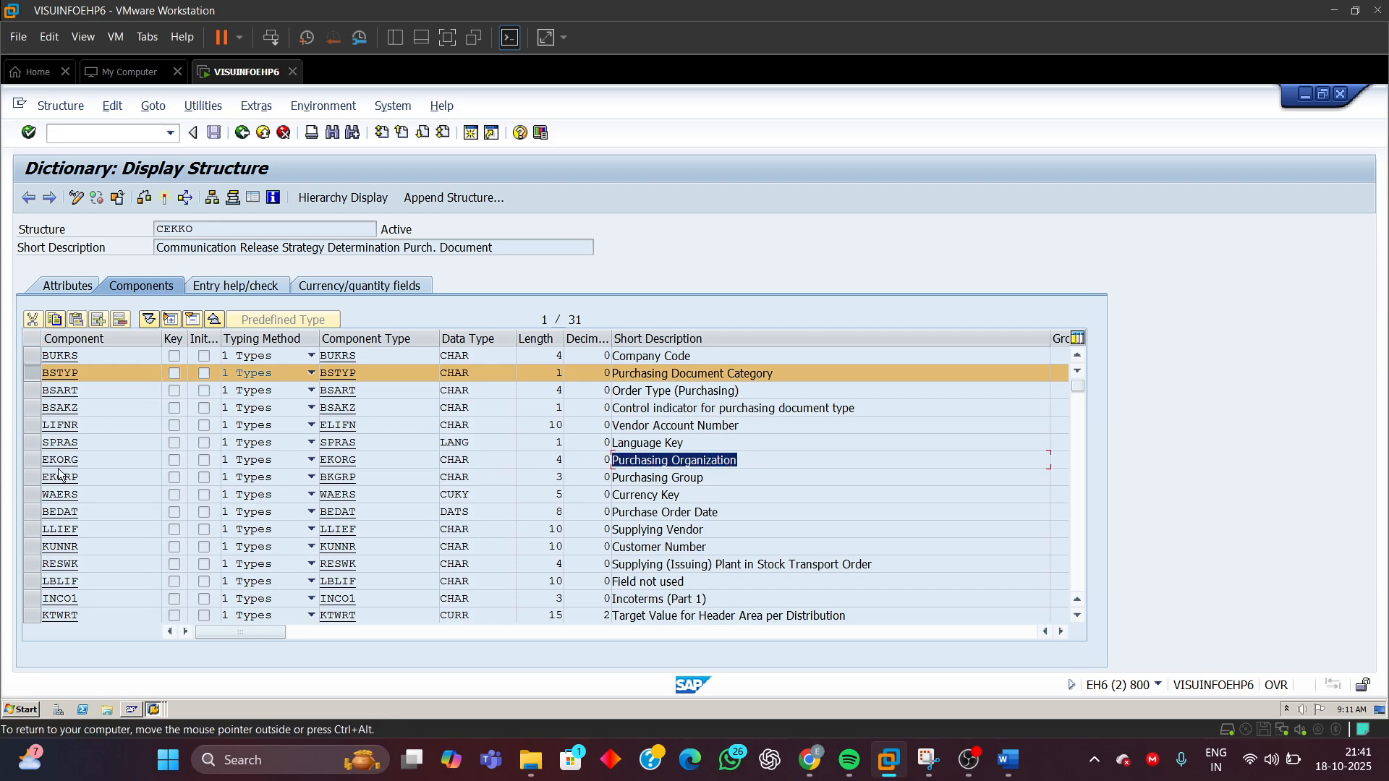
pyautogui.moveTo(82, 460); pyautogui.dragTo(31, 463)
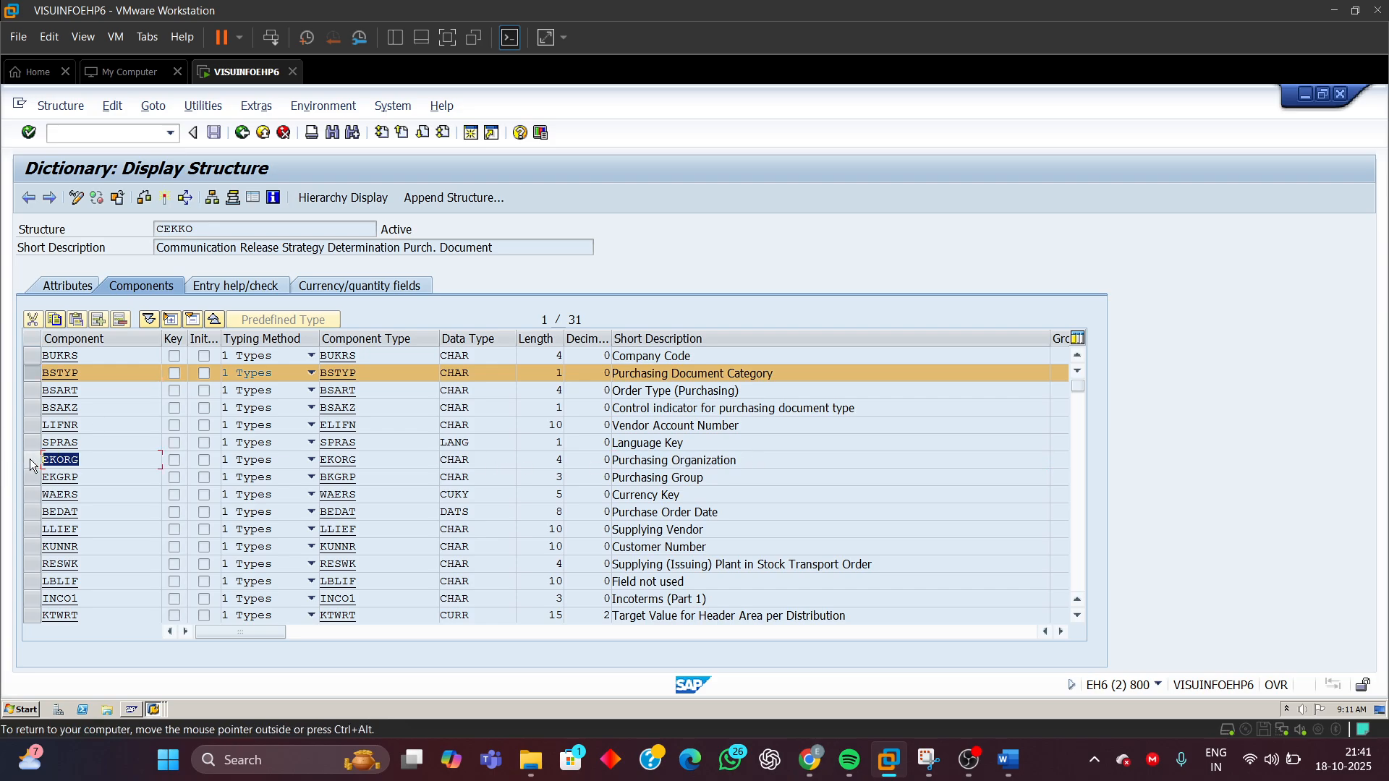
pyautogui.click(29, 459)
pyautogui.moveTo(742, 487); pyautogui.dragTo(533, 490)
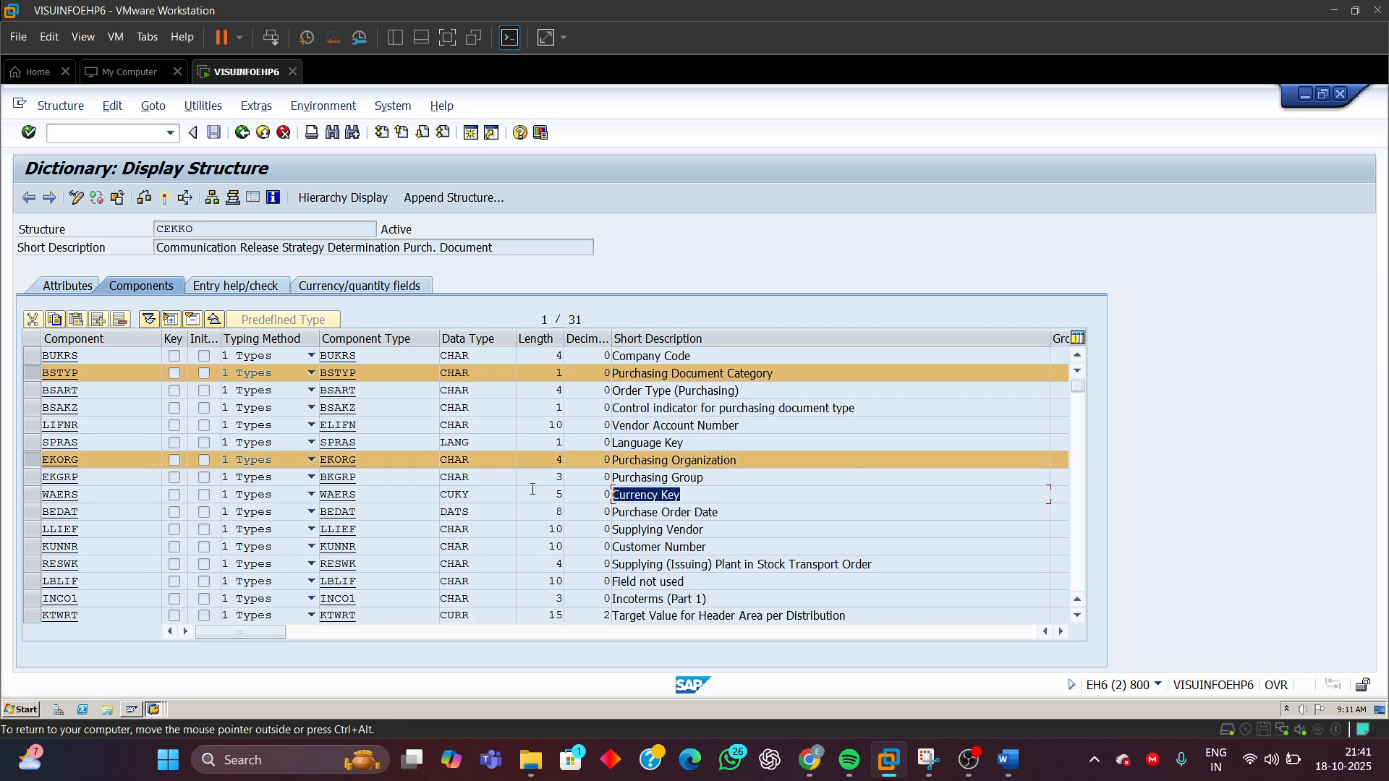
pyautogui.moveTo(706, 479); pyautogui.dragTo(612, 478)
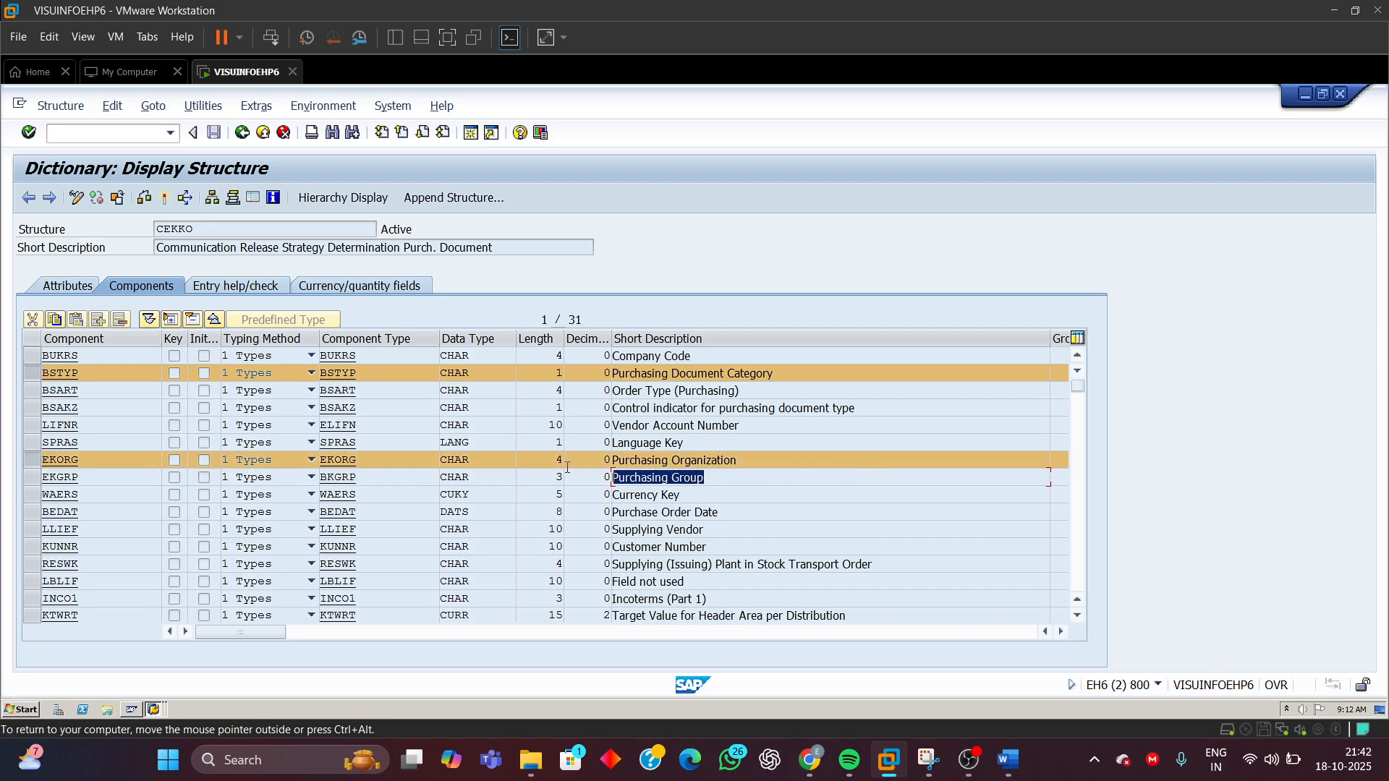
pyautogui.moveTo(80, 476); pyautogui.dragTo(33, 481)
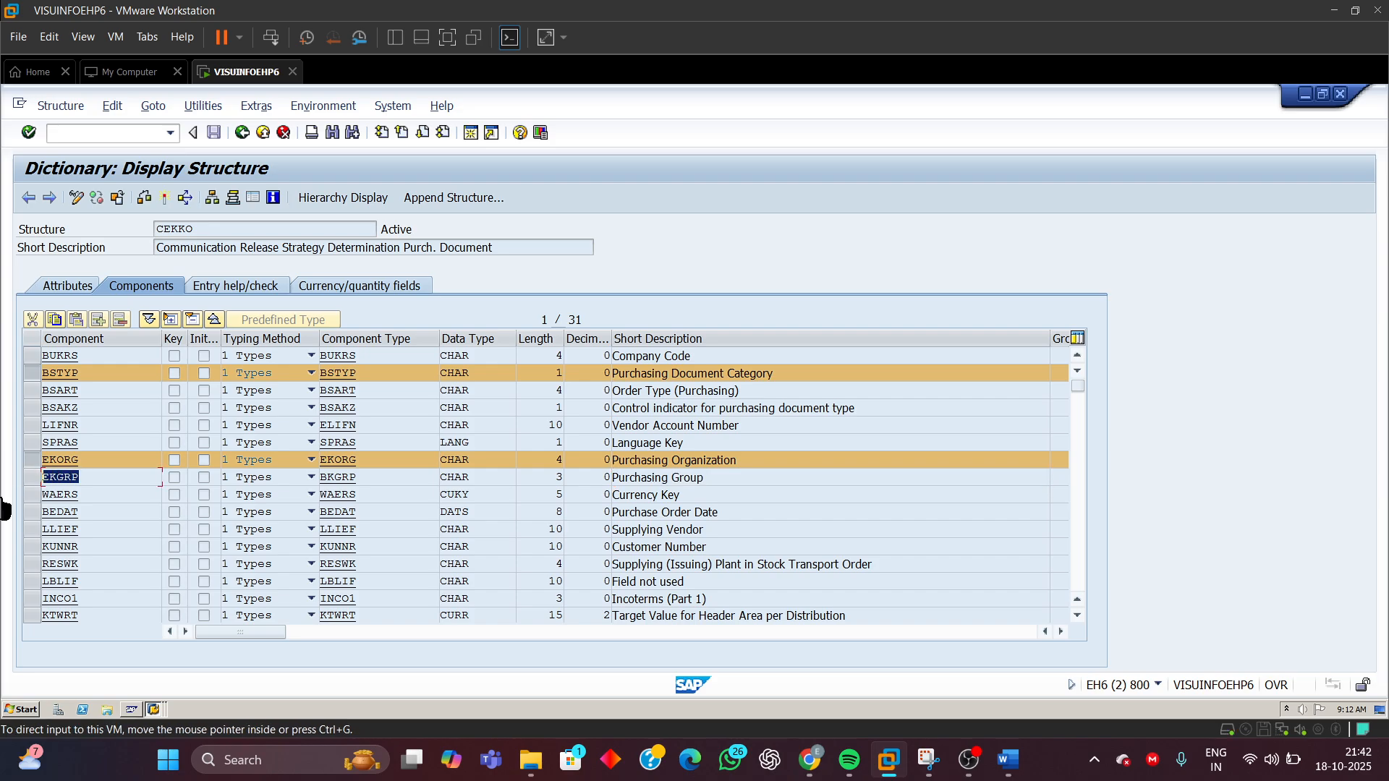
pyautogui.click(38, 479)
pyautogui.click(36, 479)
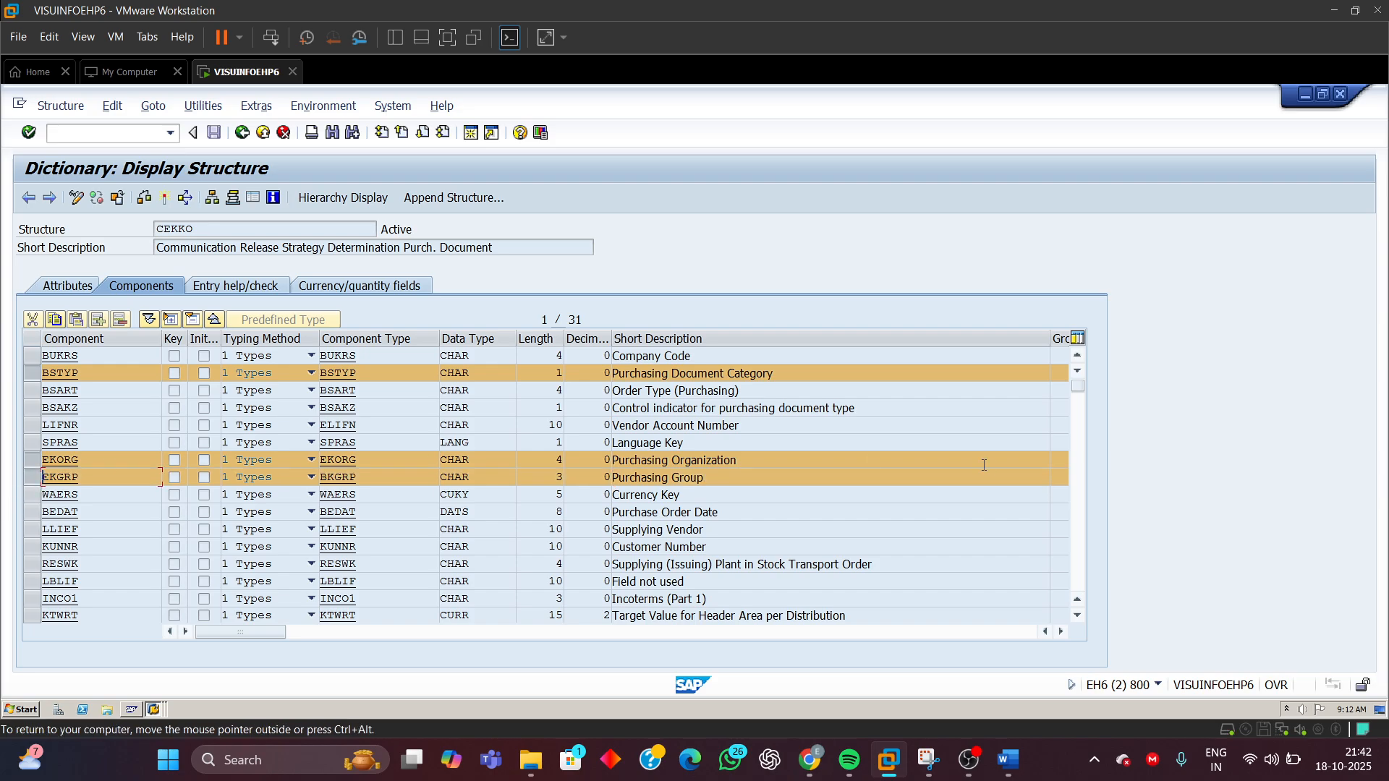
# - Find the Plant and Total net order value components further down the structure and select their WERKS and GNETW rows
pyautogui.click(1075, 536)
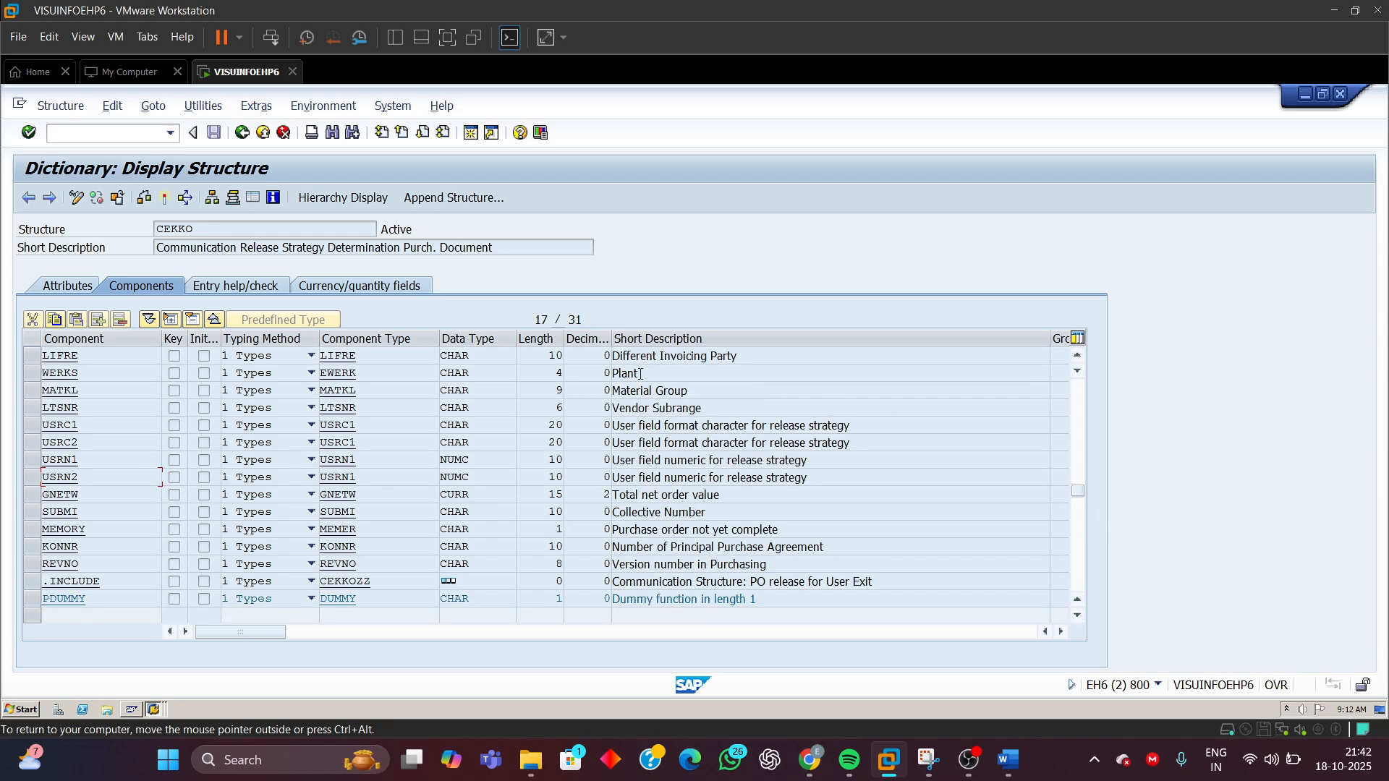
pyautogui.moveTo(640, 374); pyautogui.dragTo(612, 374)
pyautogui.moveTo(79, 374); pyautogui.dragTo(3, 375)
pyautogui.click(32, 373)
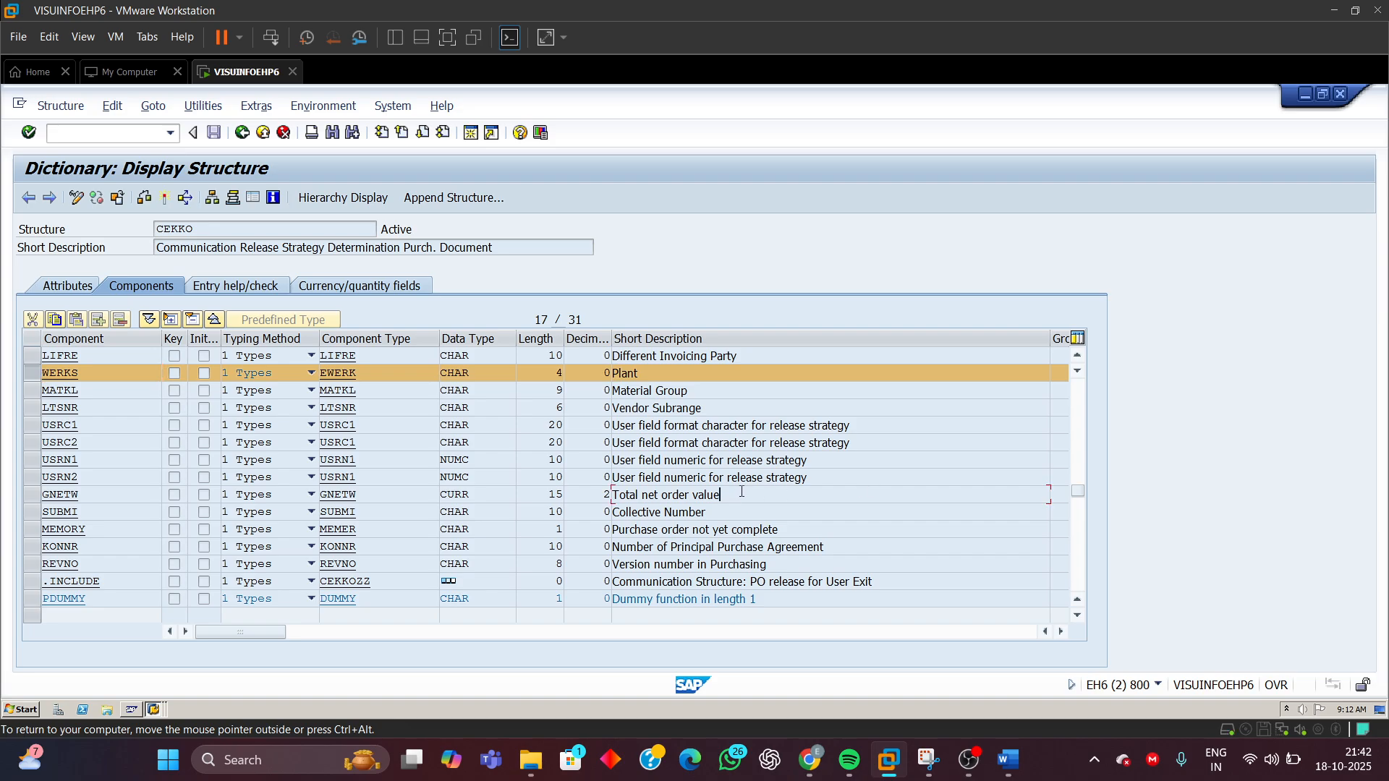
pyautogui.moveTo(742, 491); pyautogui.dragTo(612, 494)
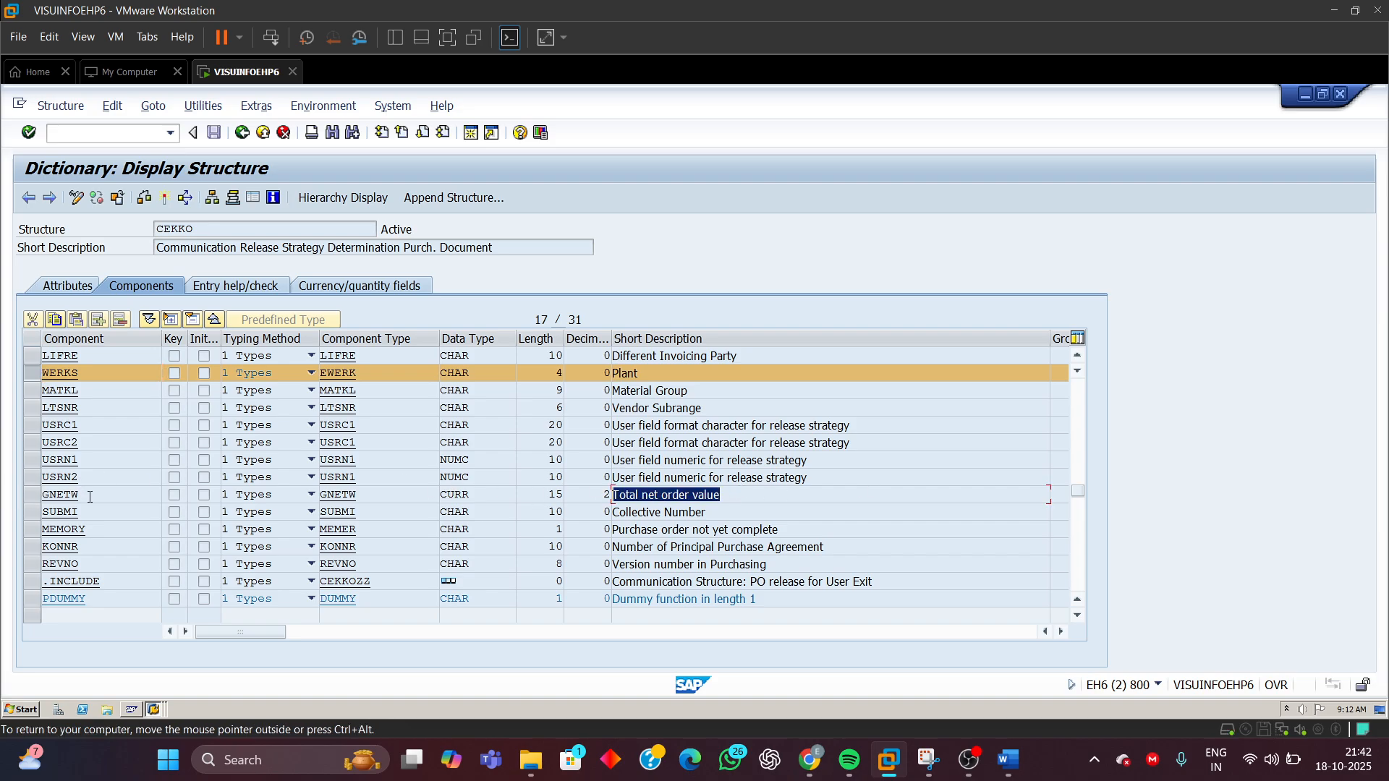
pyautogui.moveTo(81, 496); pyautogui.dragTo(14, 497)
pyautogui.click(36, 497)
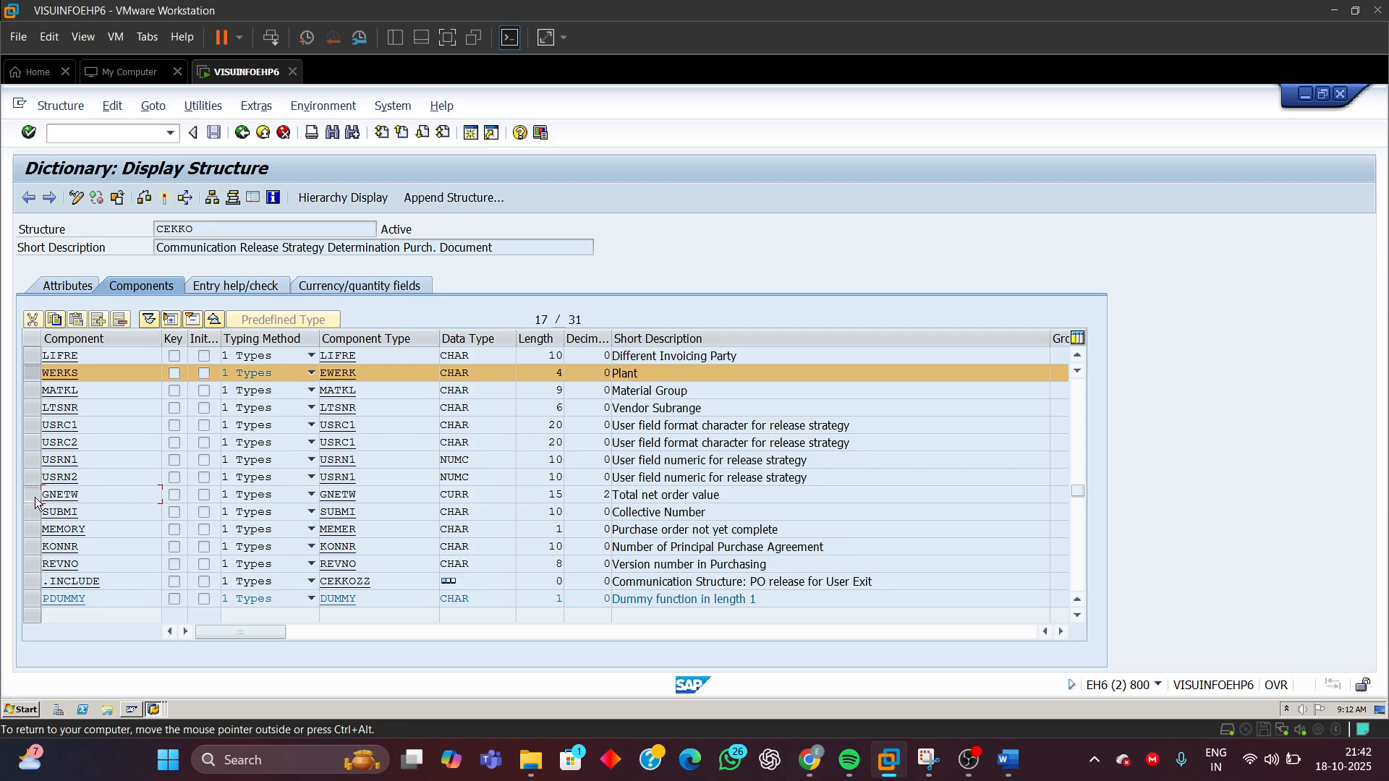
# - Switch back to the Create Characteristic session and reference table CEKKO with field BSTYP, accepting the dictionary format data
pyautogui.click(153, 711)
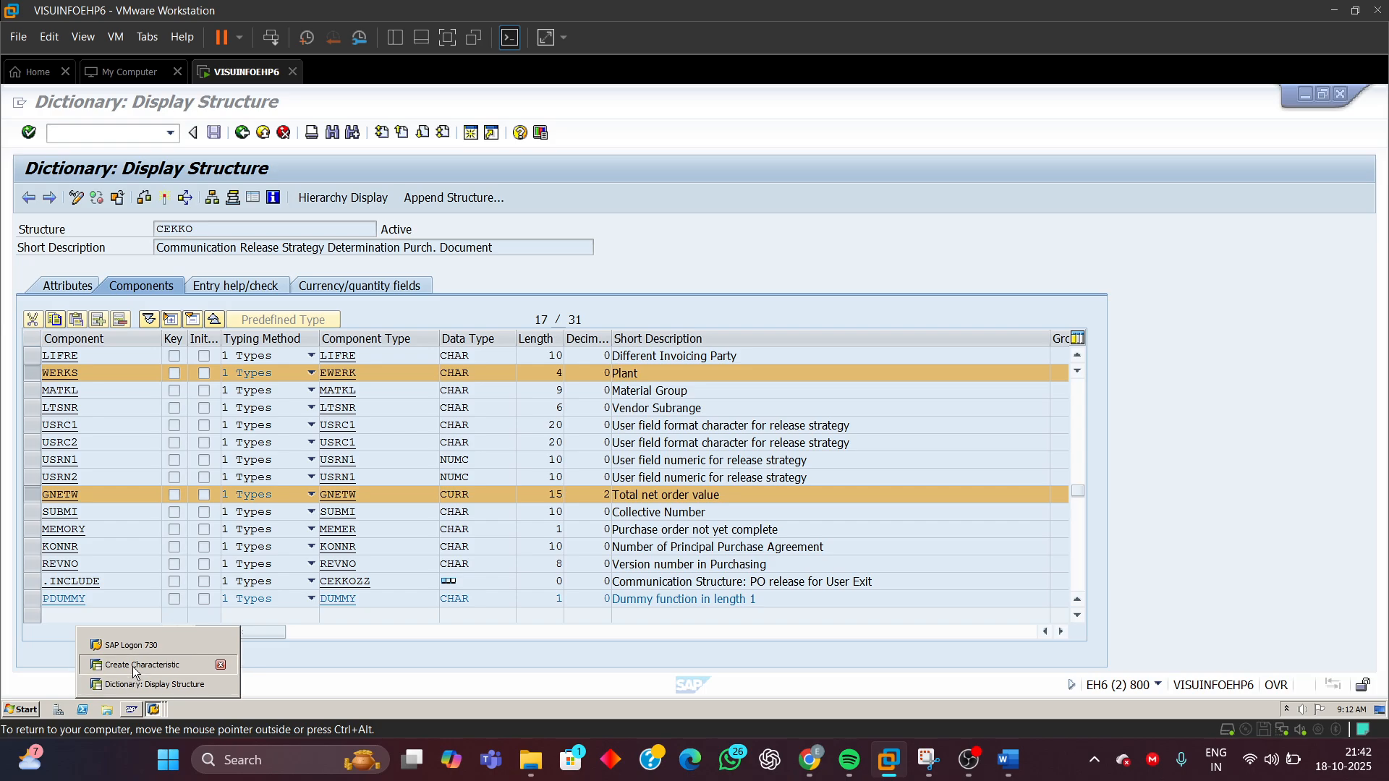
pyautogui.click(134, 666)
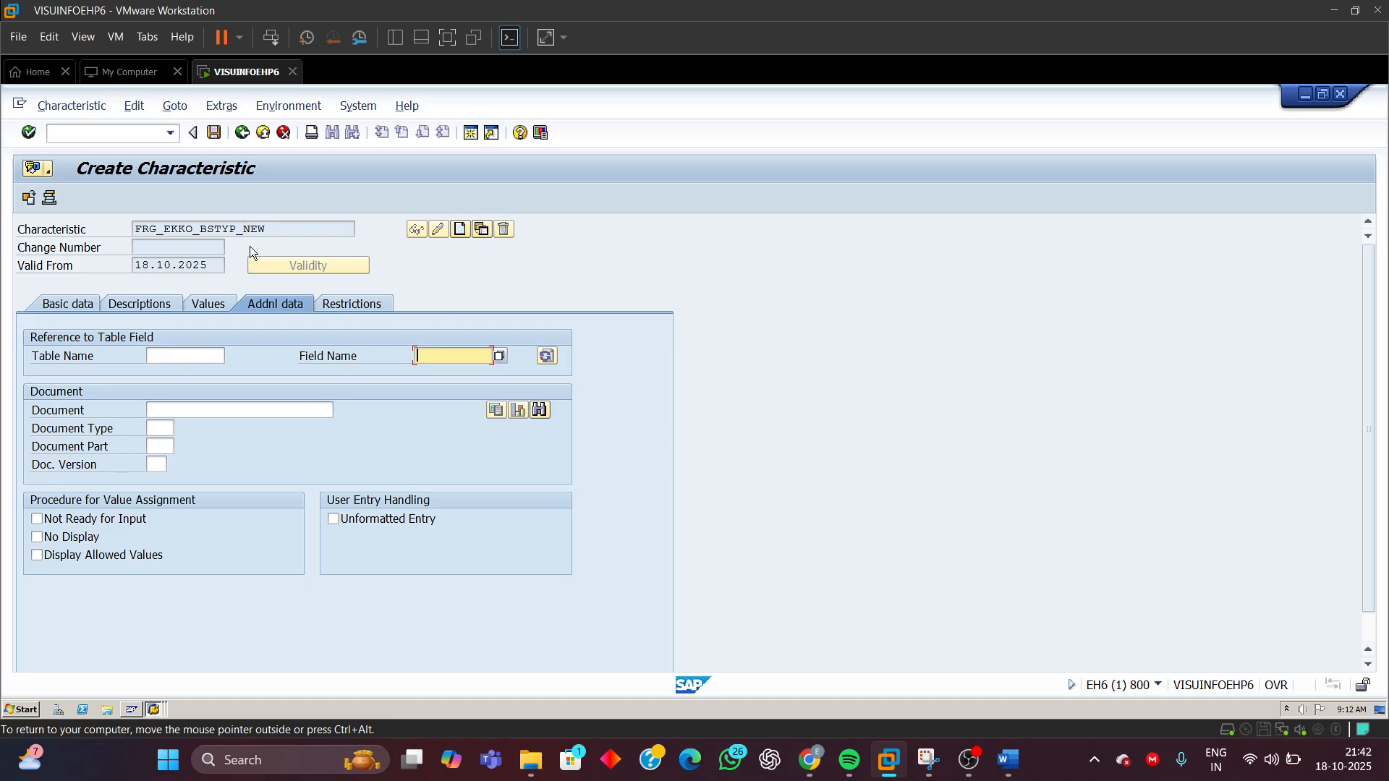
pyautogui.moveTo(220, 222); pyautogui.dragTo(129, 221)
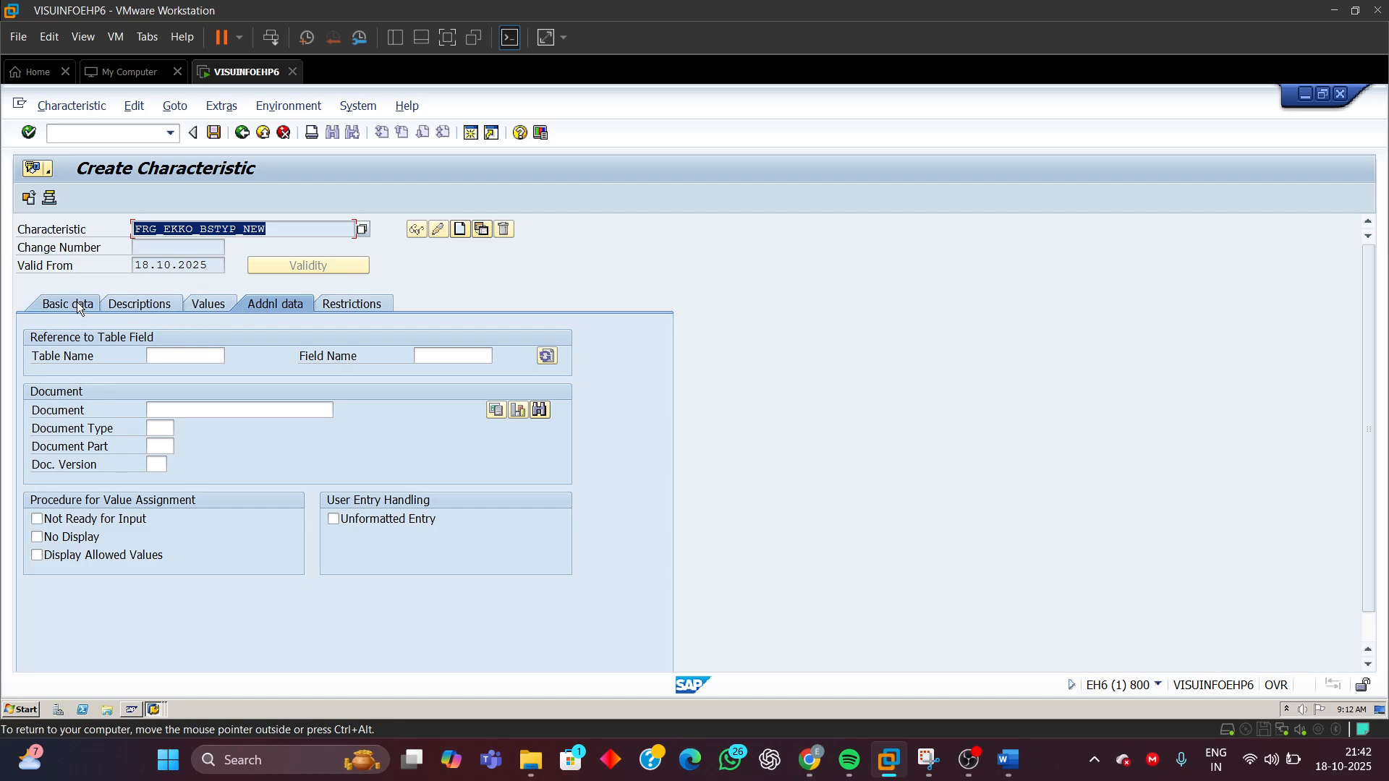
pyautogui.click(163, 356)
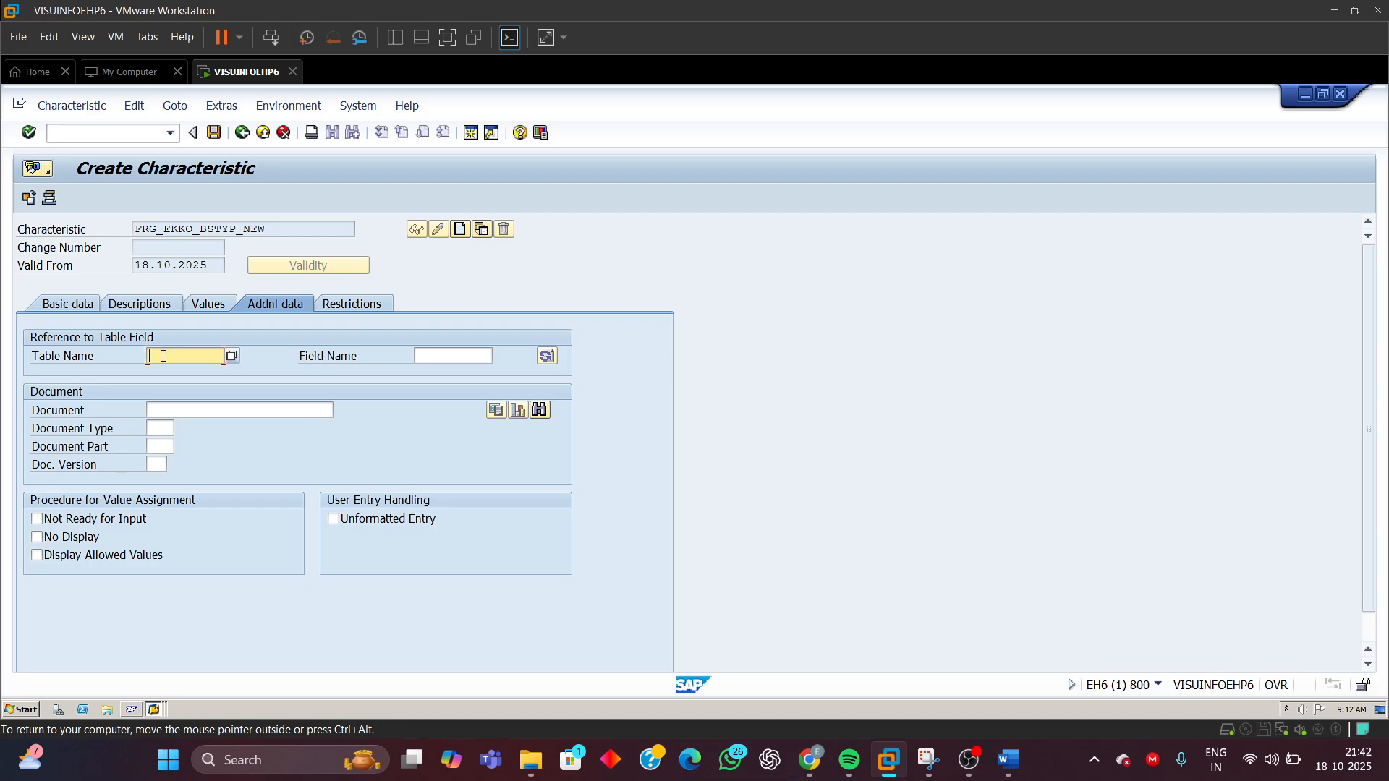
pyautogui.write('C')
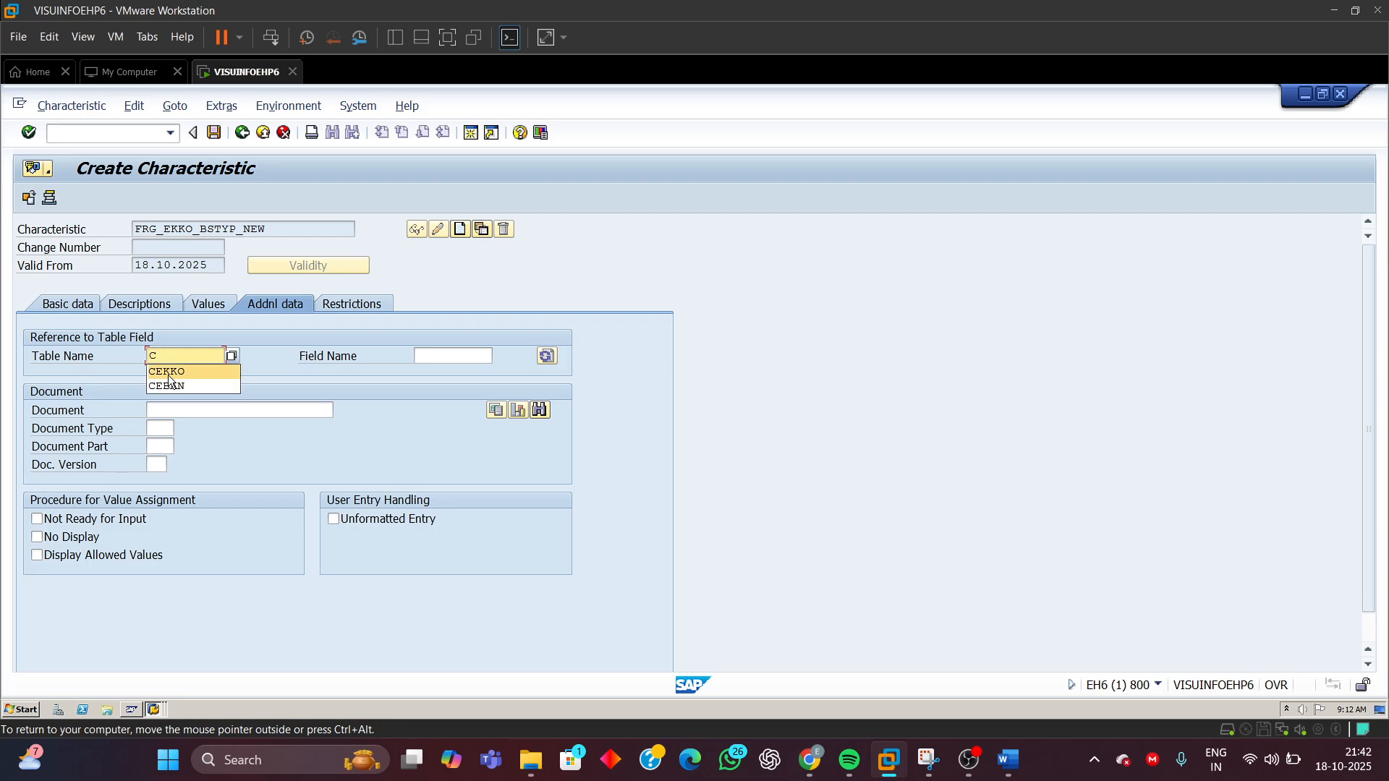
pyautogui.click(167, 373)
pyautogui.click(442, 360)
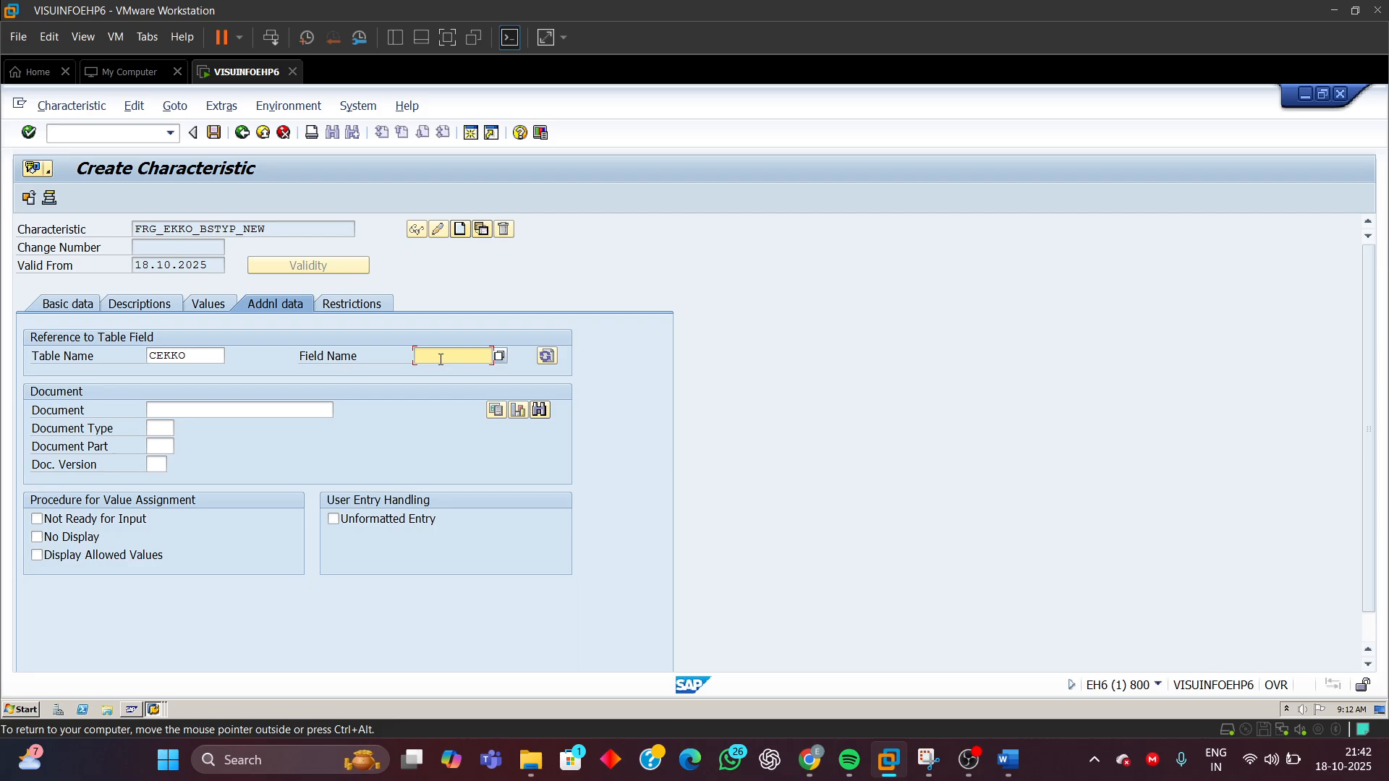
pyautogui.write('B')
pyautogui.click(434, 382)
pyautogui.press('Return')
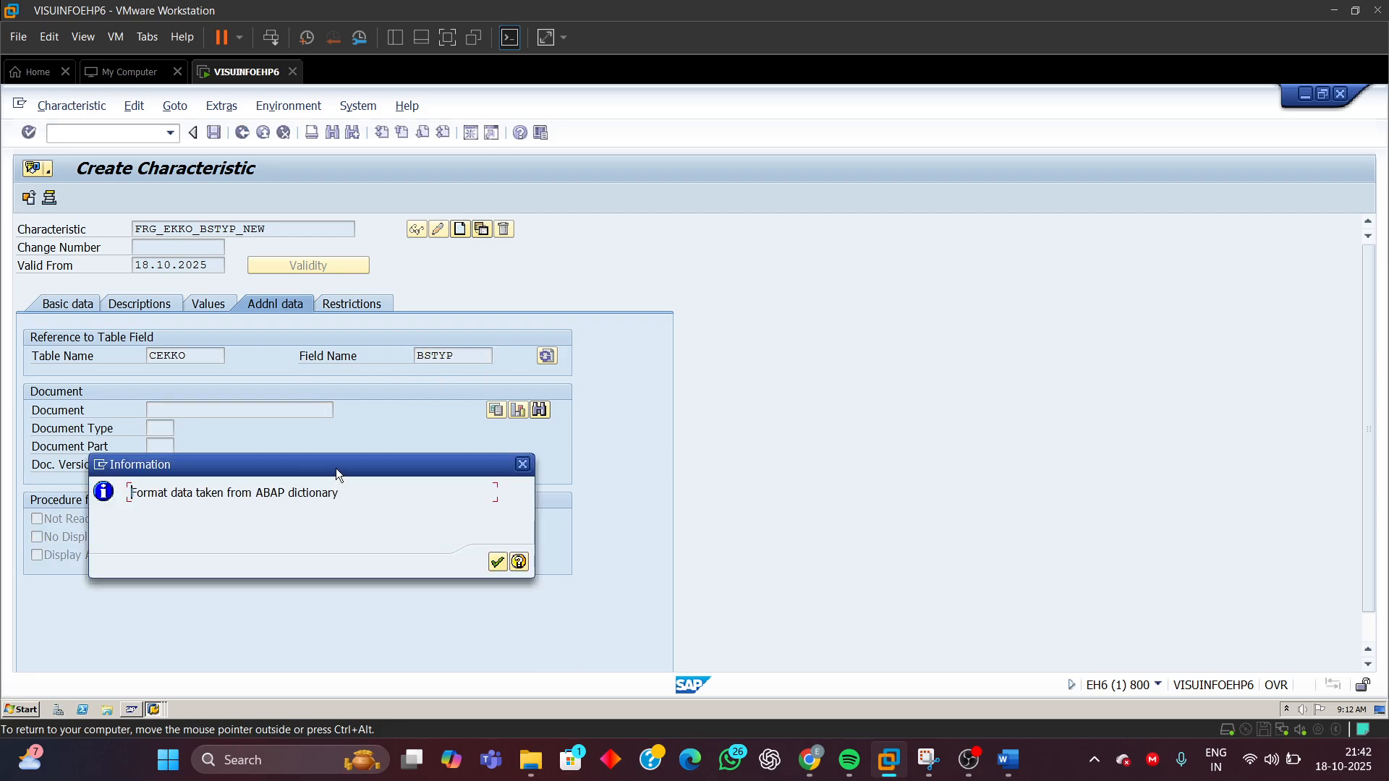
pyautogui.click(496, 562)
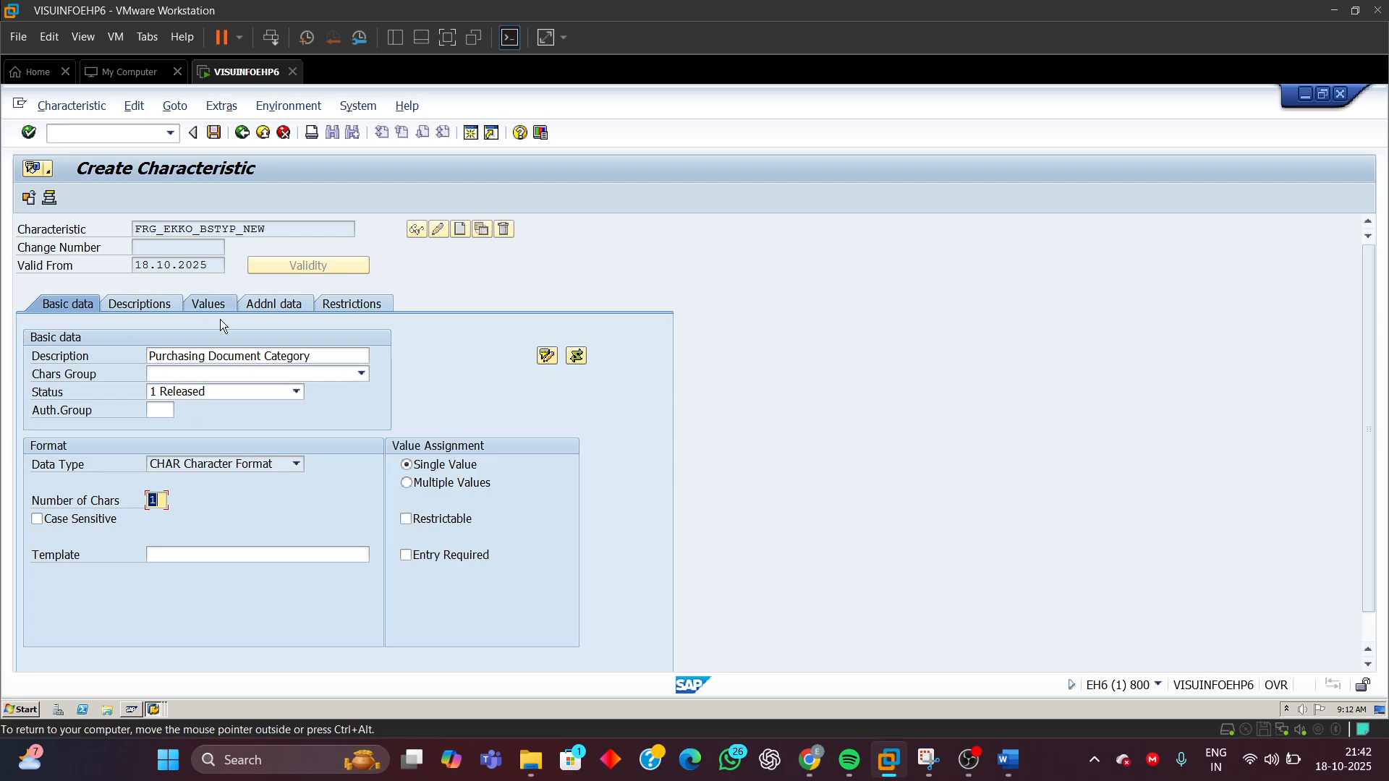
# - Review the characteristic's description, data type and number of characters in its basic data
pyautogui.moveTo(318, 361); pyautogui.dragTo(75, 357)
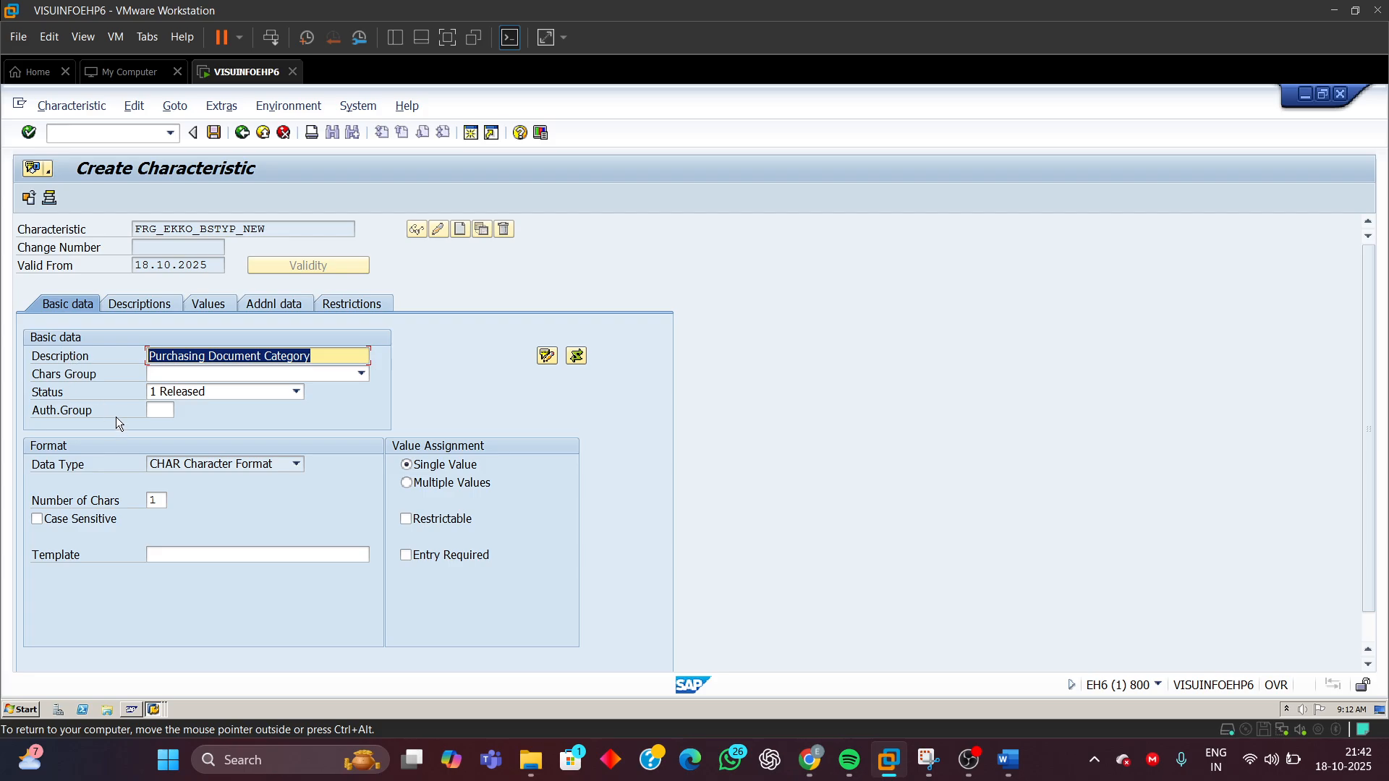
pyautogui.click(223, 464)
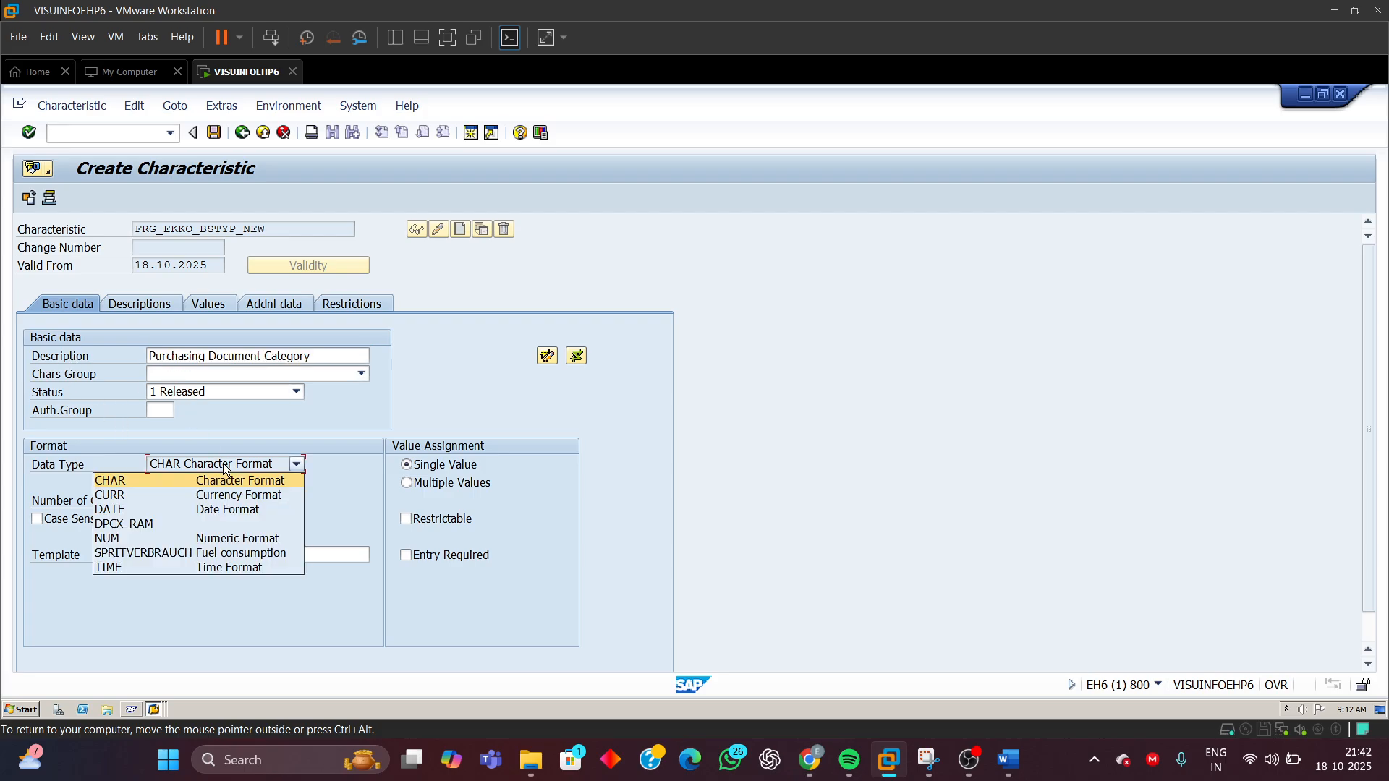
pyautogui.click(223, 463)
pyautogui.doubleClick(160, 499)
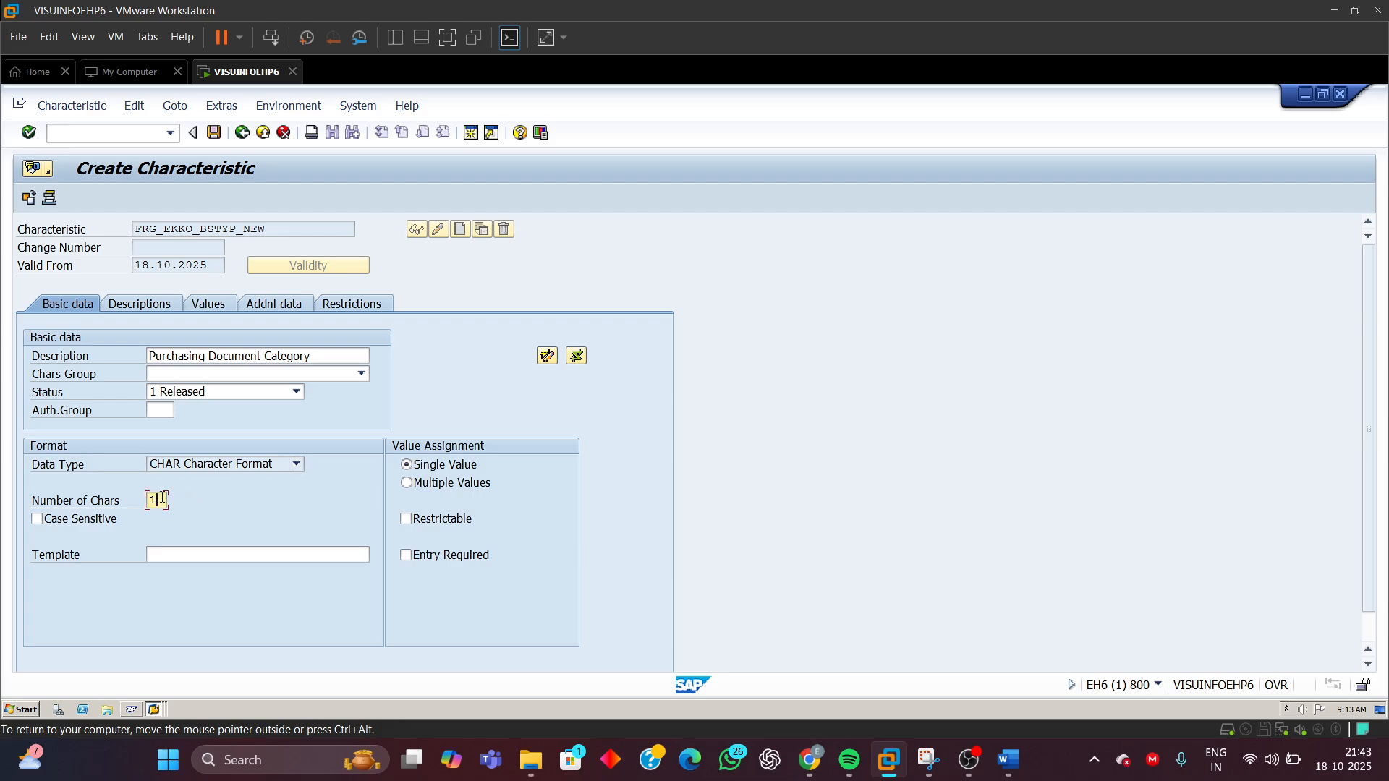
# - Return to the CEKKO structure session and deselect the EKORG and EKGRP rows
pyautogui.click(155, 710)
pyautogui.click(159, 685)
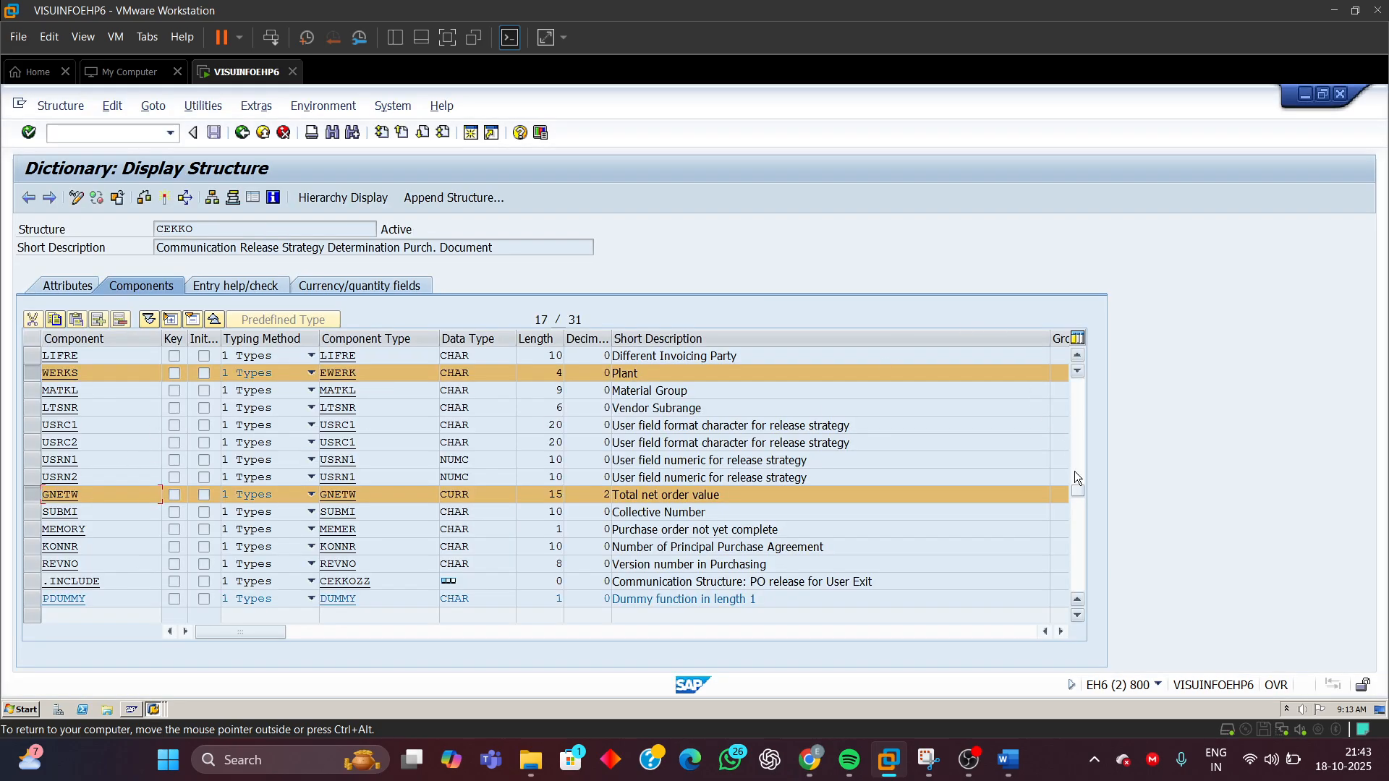
pyautogui.moveTo(1079, 493); pyautogui.dragTo(1078, 372)
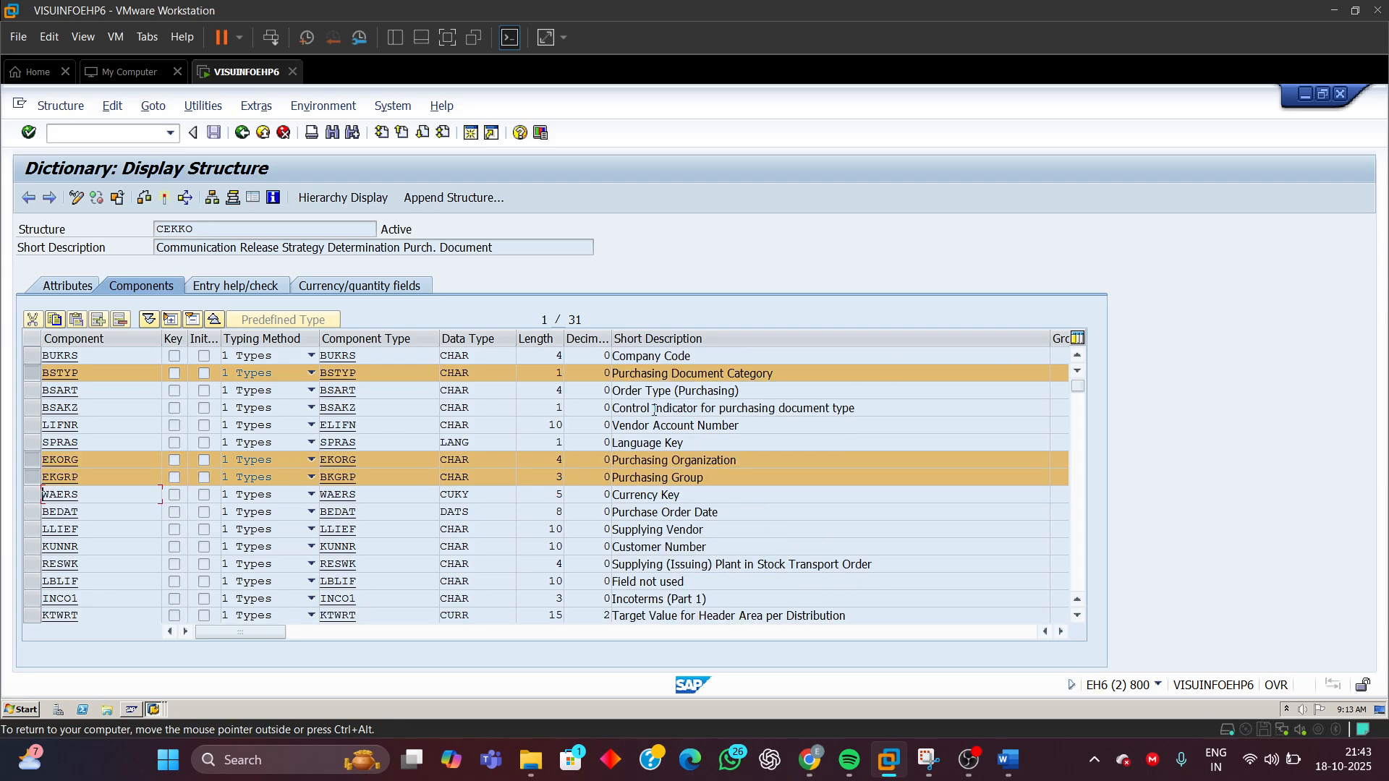
pyautogui.click(32, 460)
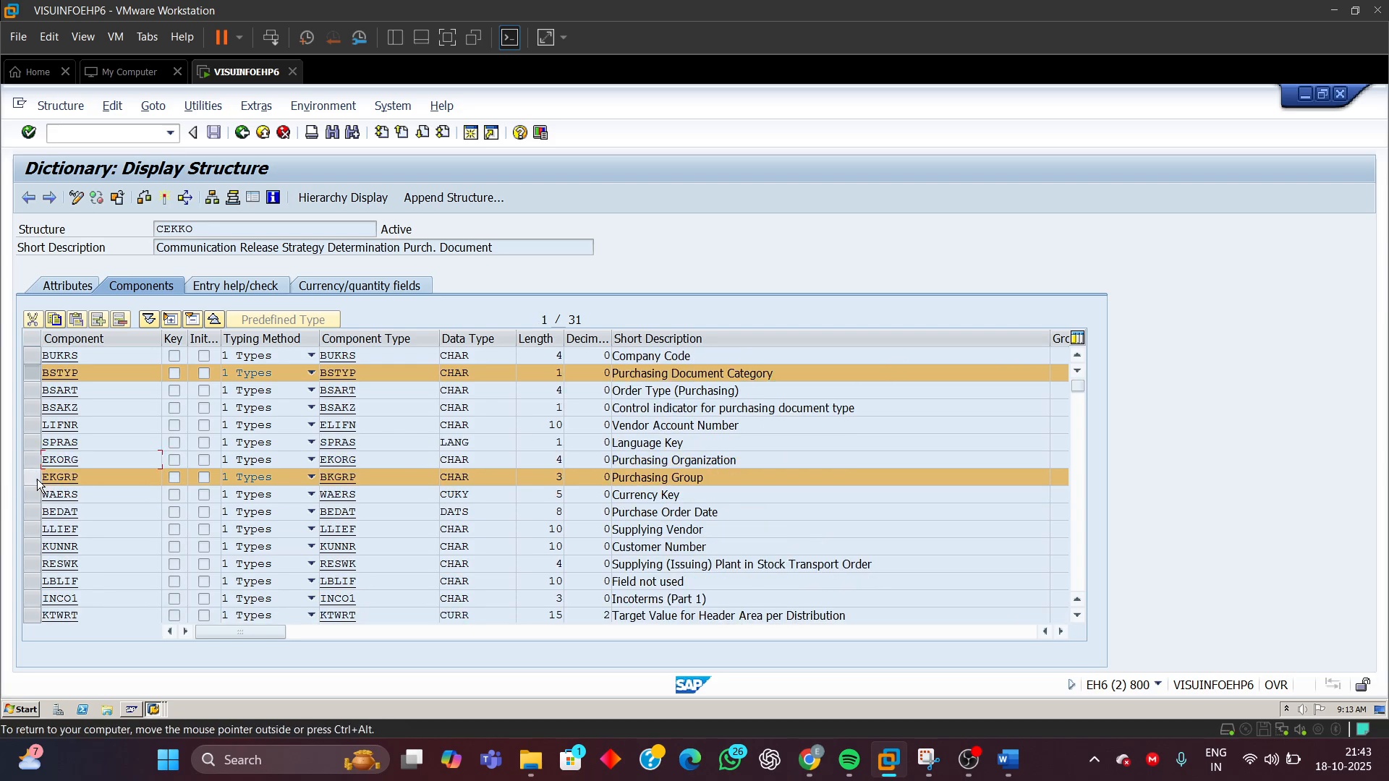
pyautogui.click(36, 481)
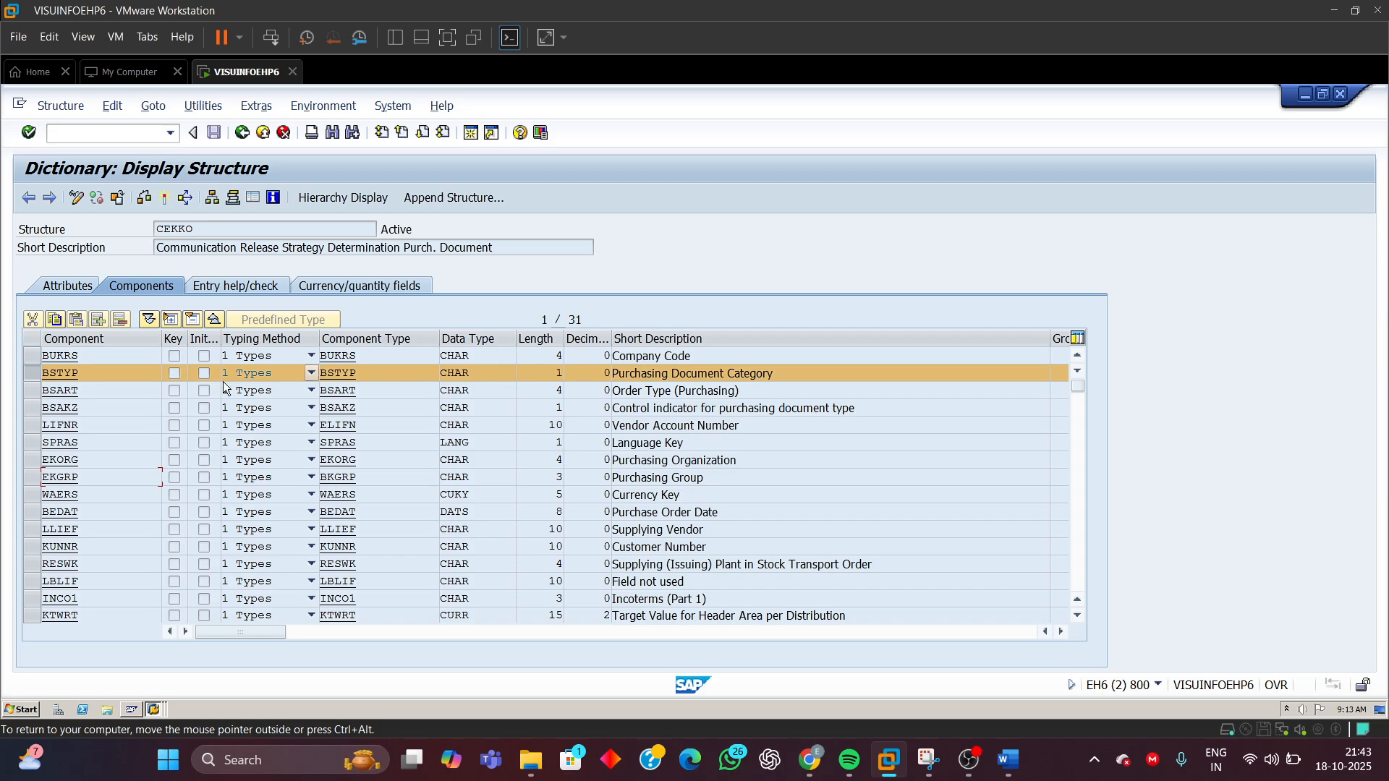
# - Check the data type and length of the BSTYP component against the characteristic's format
pyautogui.doubleClick(103, 376)
pyautogui.click(483, 374)
pyautogui.click(485, 339)
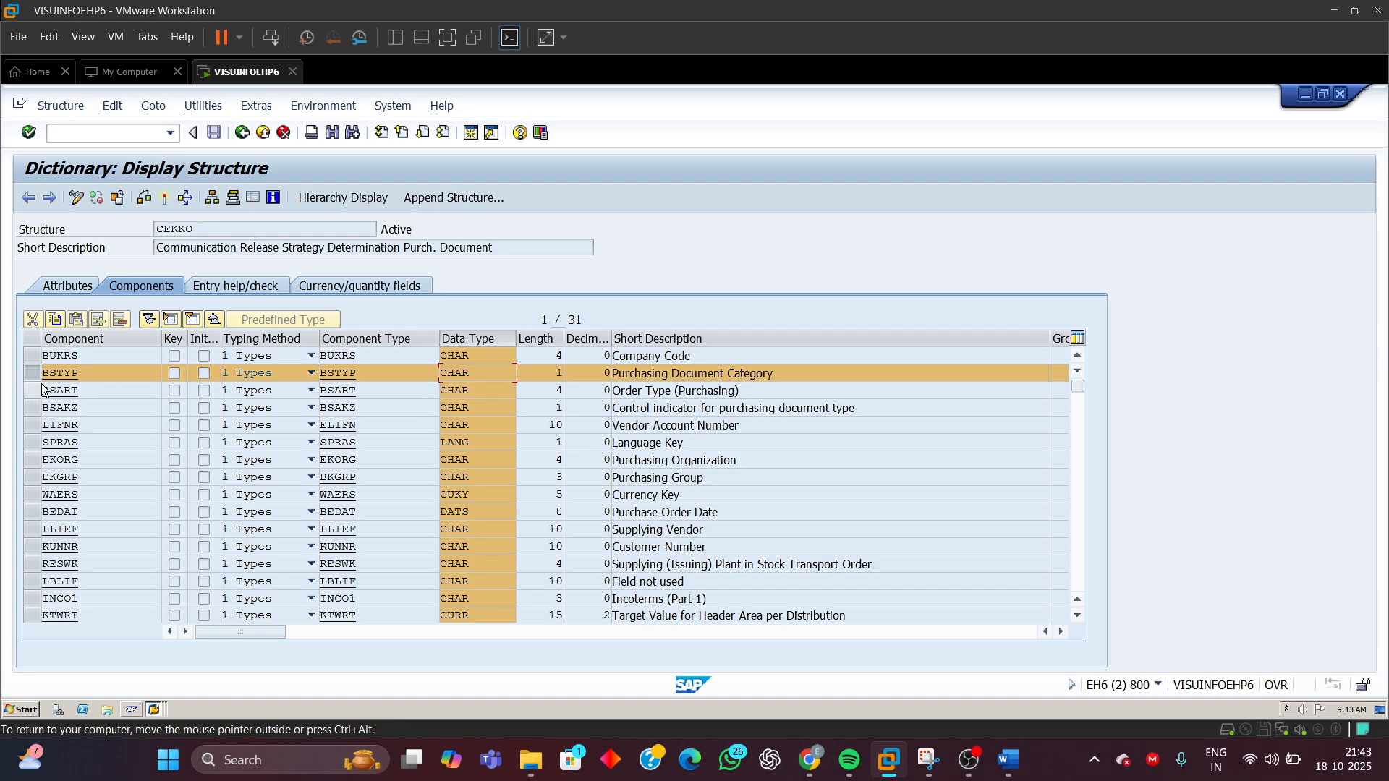
pyautogui.click(483, 339)
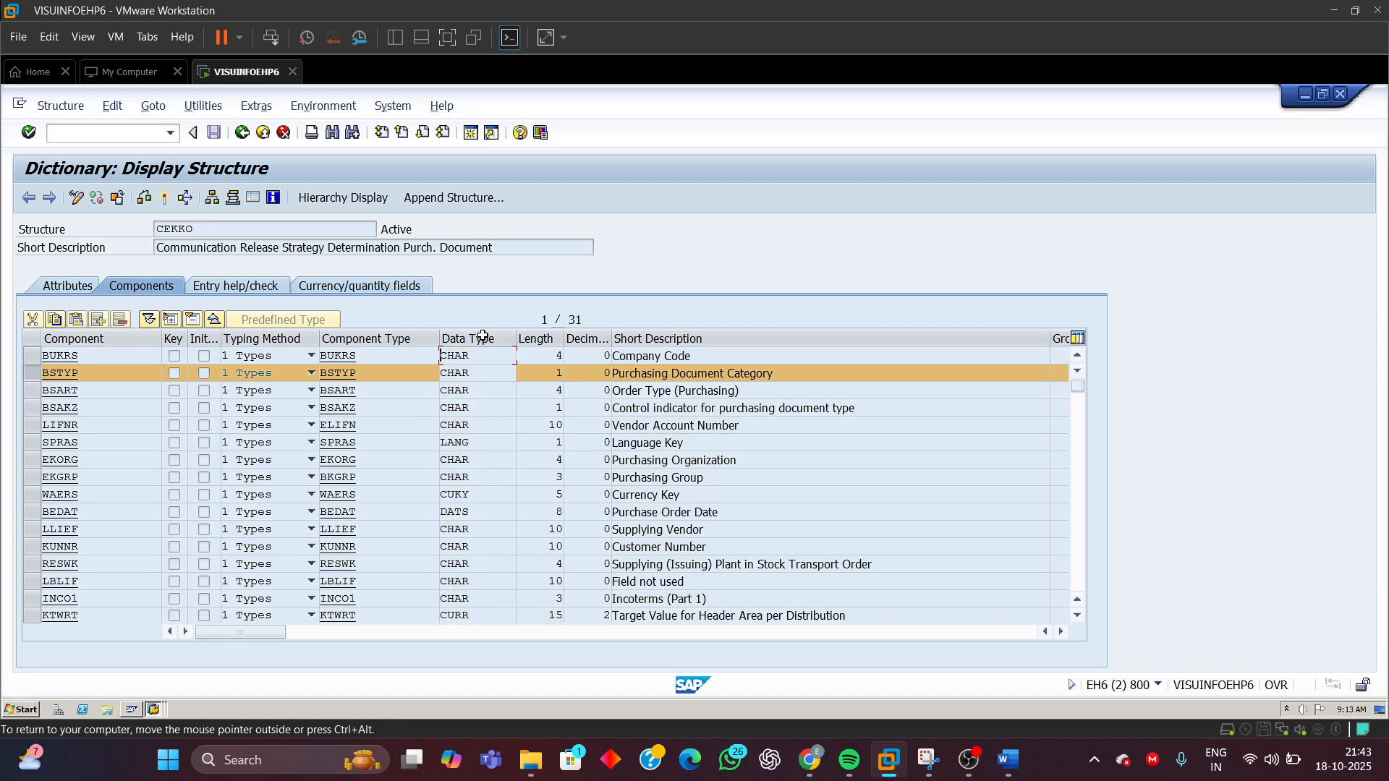
pyautogui.click(549, 373)
pyautogui.moveTo(552, 373); pyautogui.dragTo(597, 381)
# - Switch to the Create Characteristic session and set the value assignment to Multiple Values
pyautogui.click(153, 709)
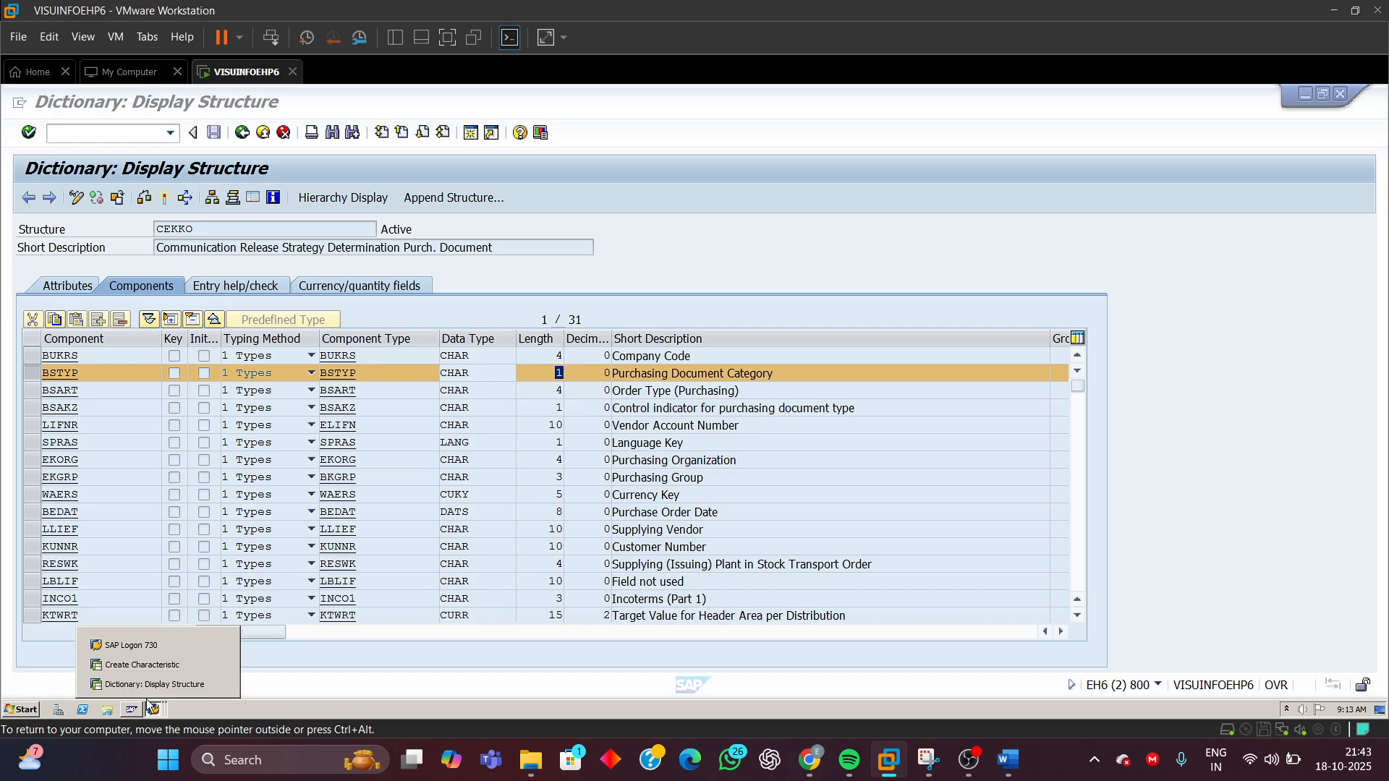
pyautogui.click(140, 666)
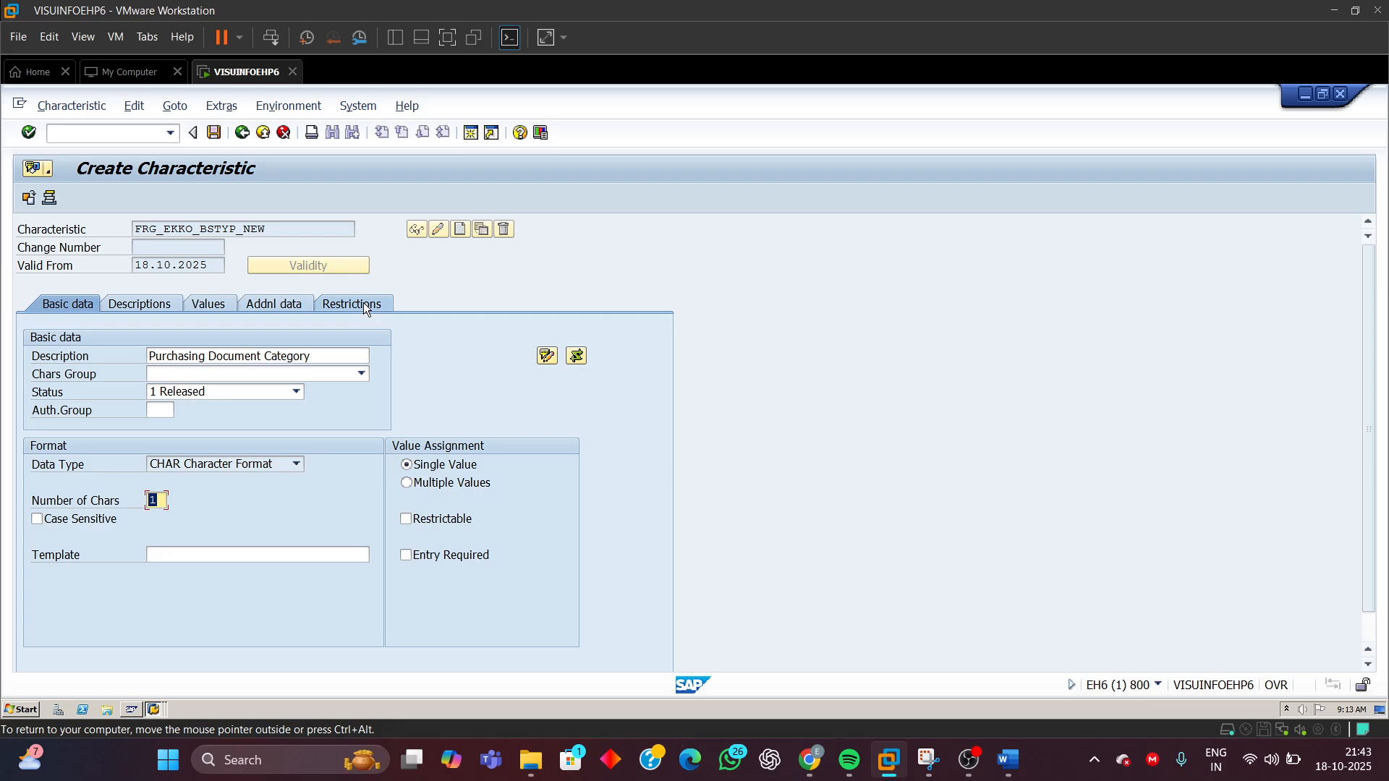
pyautogui.click(411, 484)
pyautogui.click(414, 483)
# - Acknowledge the multiple-values information and restrict the characteristic to class type 032
pyautogui.click(362, 308)
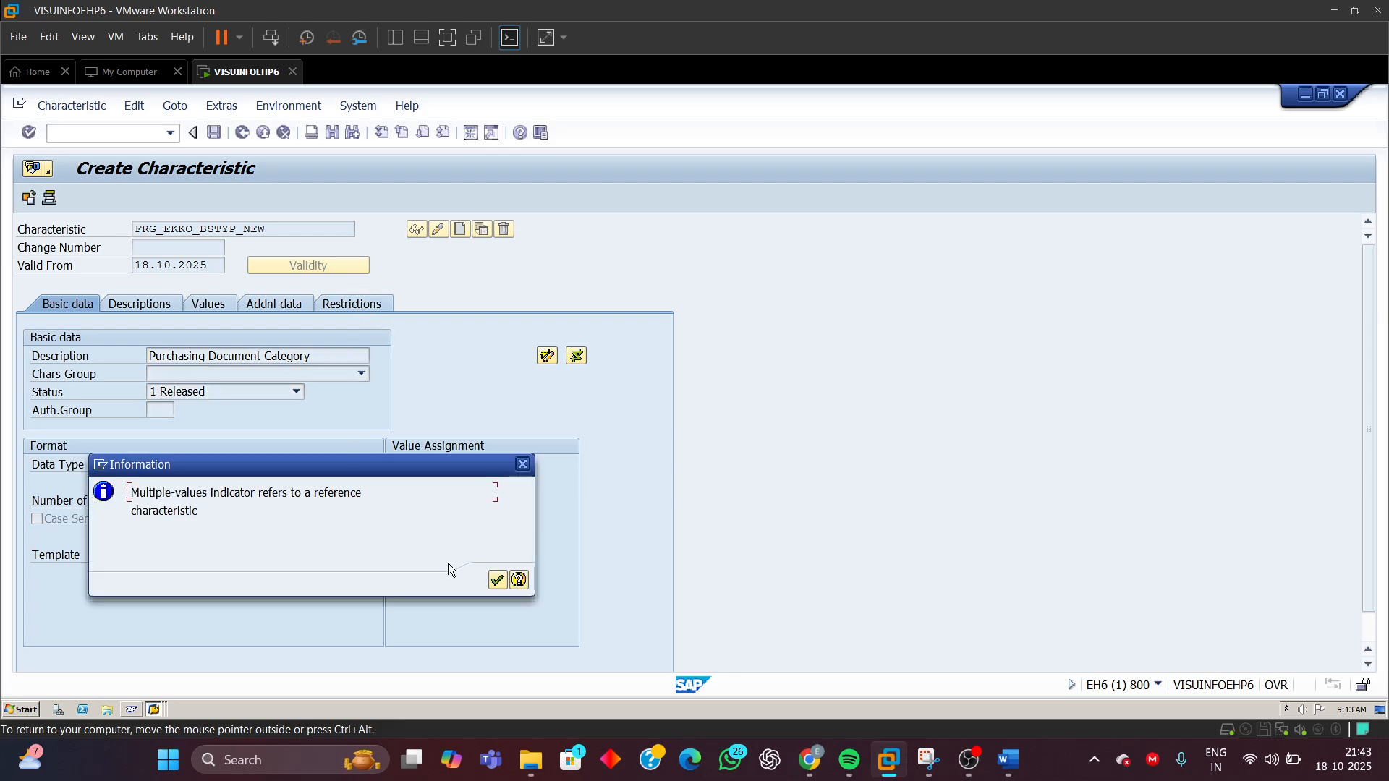
pyautogui.click(497, 580)
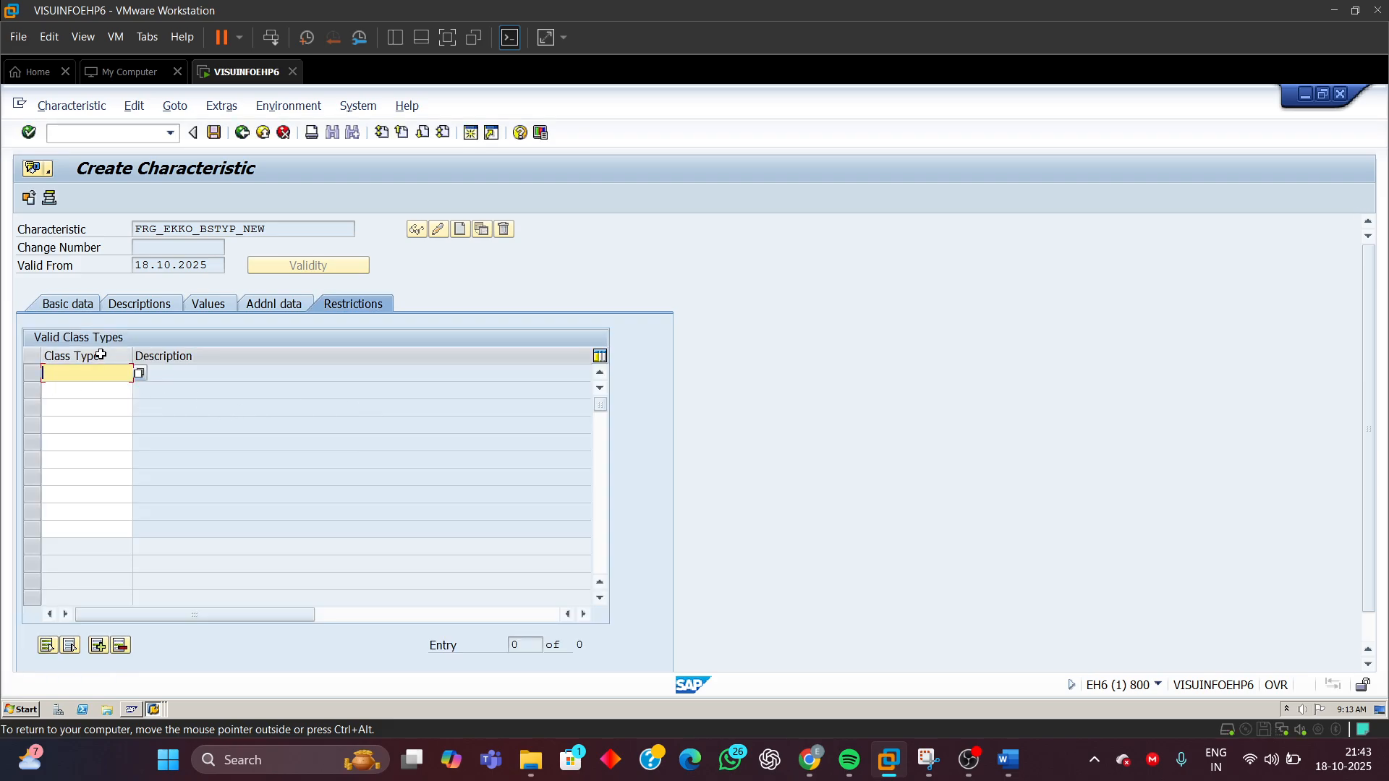
pyautogui.write('032')
pyautogui.press('Return')
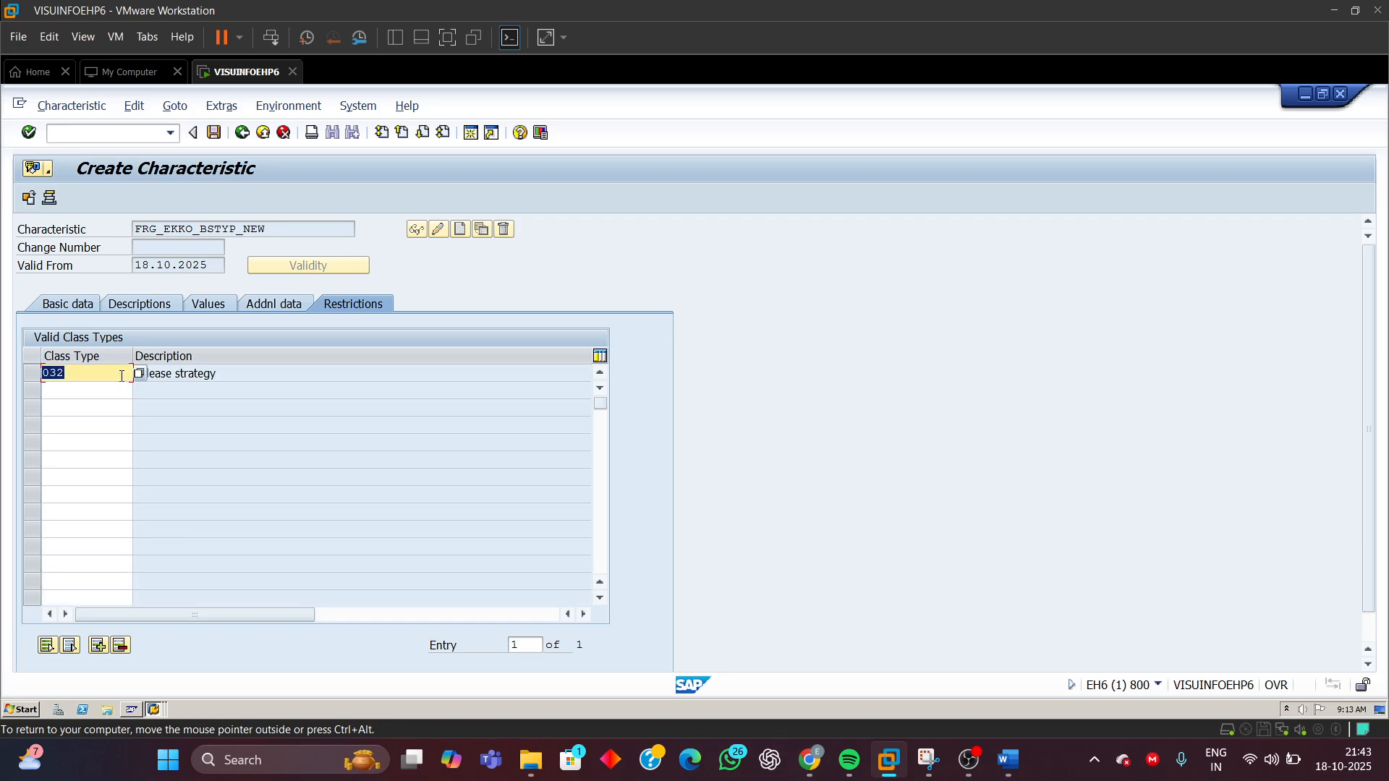
# - Recheck the characteristic's name and its reference table name in the additional data
pyautogui.click(273, 372)
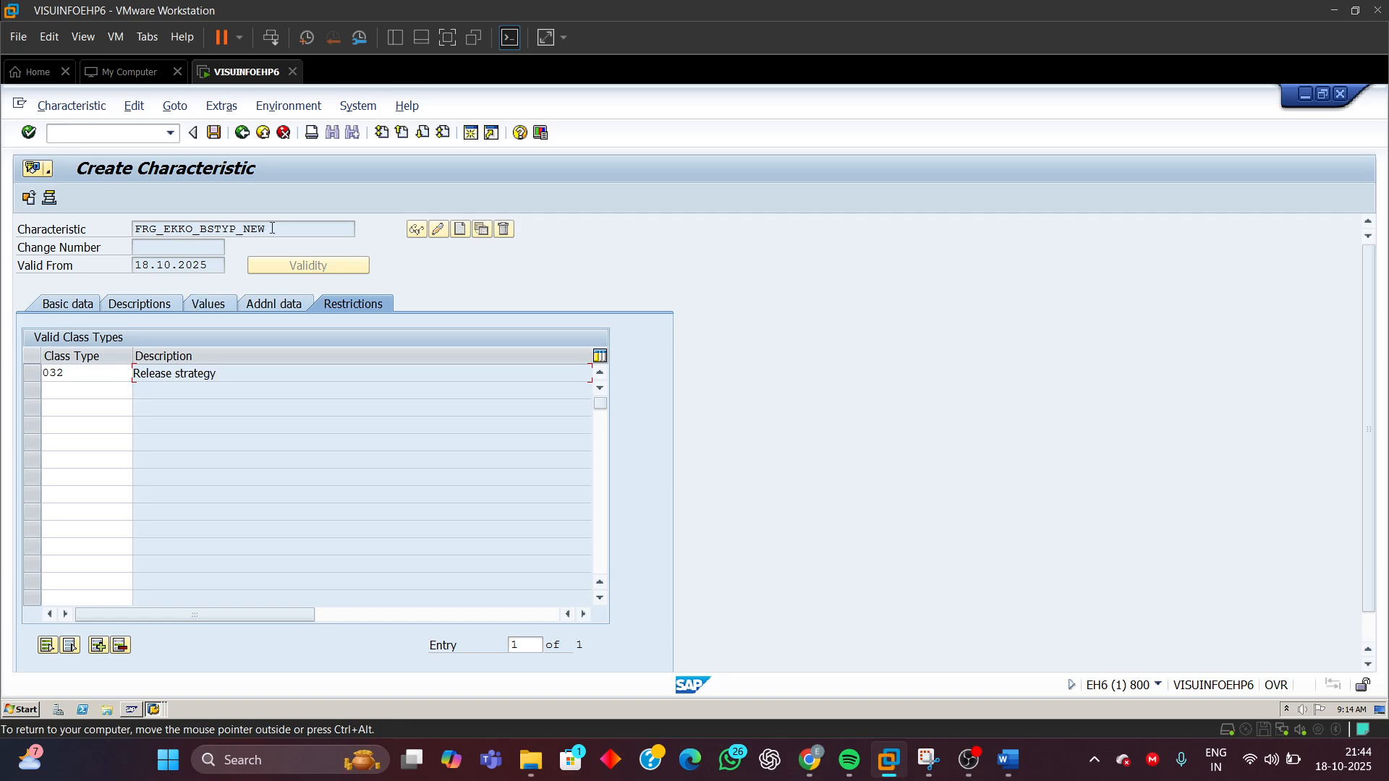
pyautogui.moveTo(273, 228); pyautogui.dragTo(3, 221)
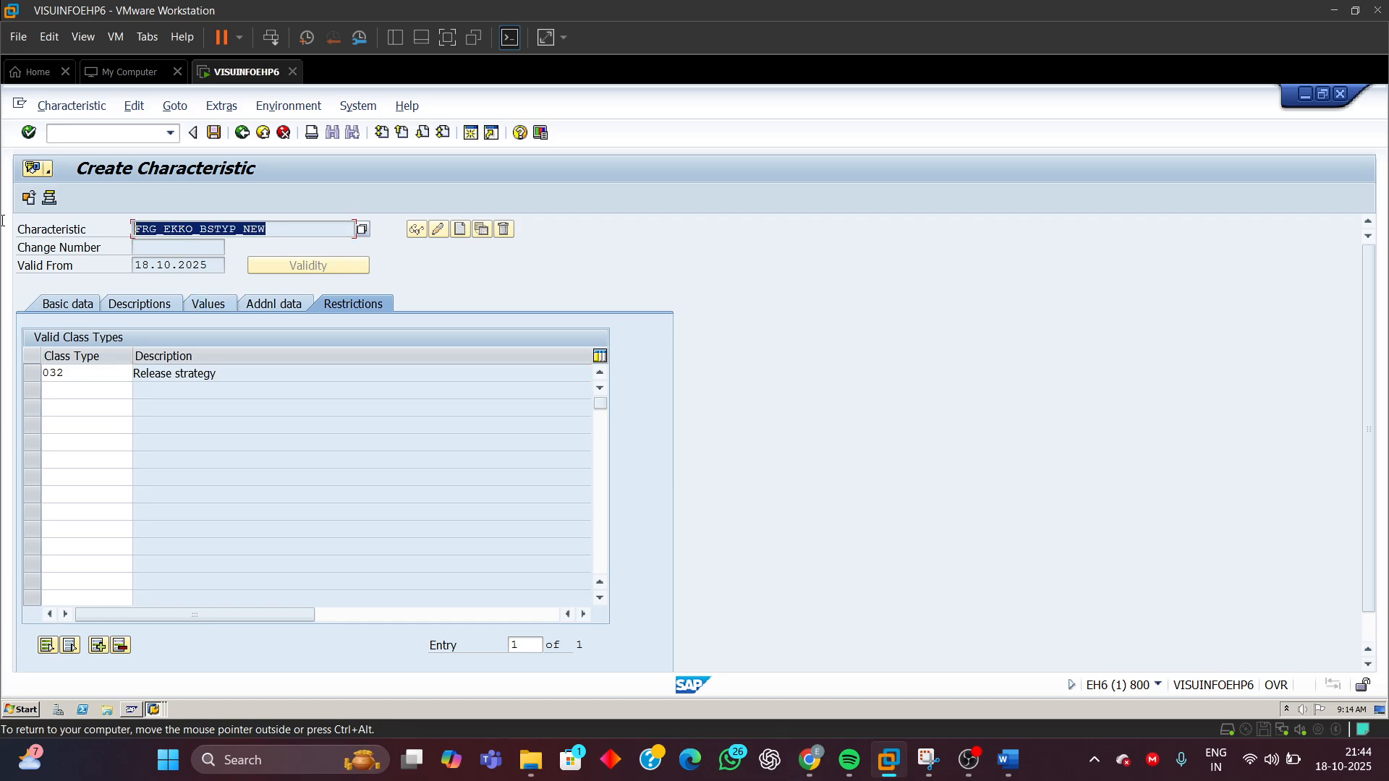
pyautogui.click(268, 302)
pyautogui.doubleClick(195, 353)
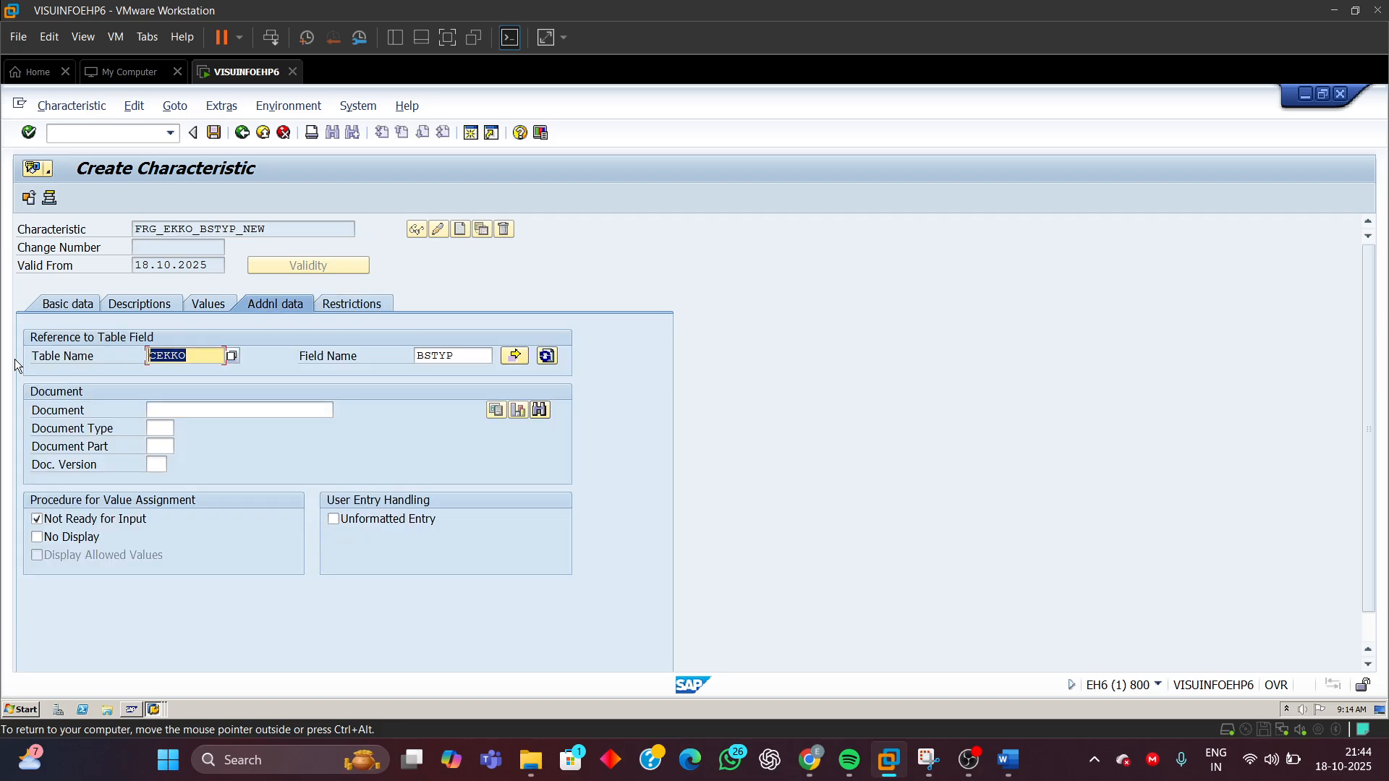
# - Review the new characteristic's reference field name, description, number of characters and class type restriction
pyautogui.doubleClick(473, 357)
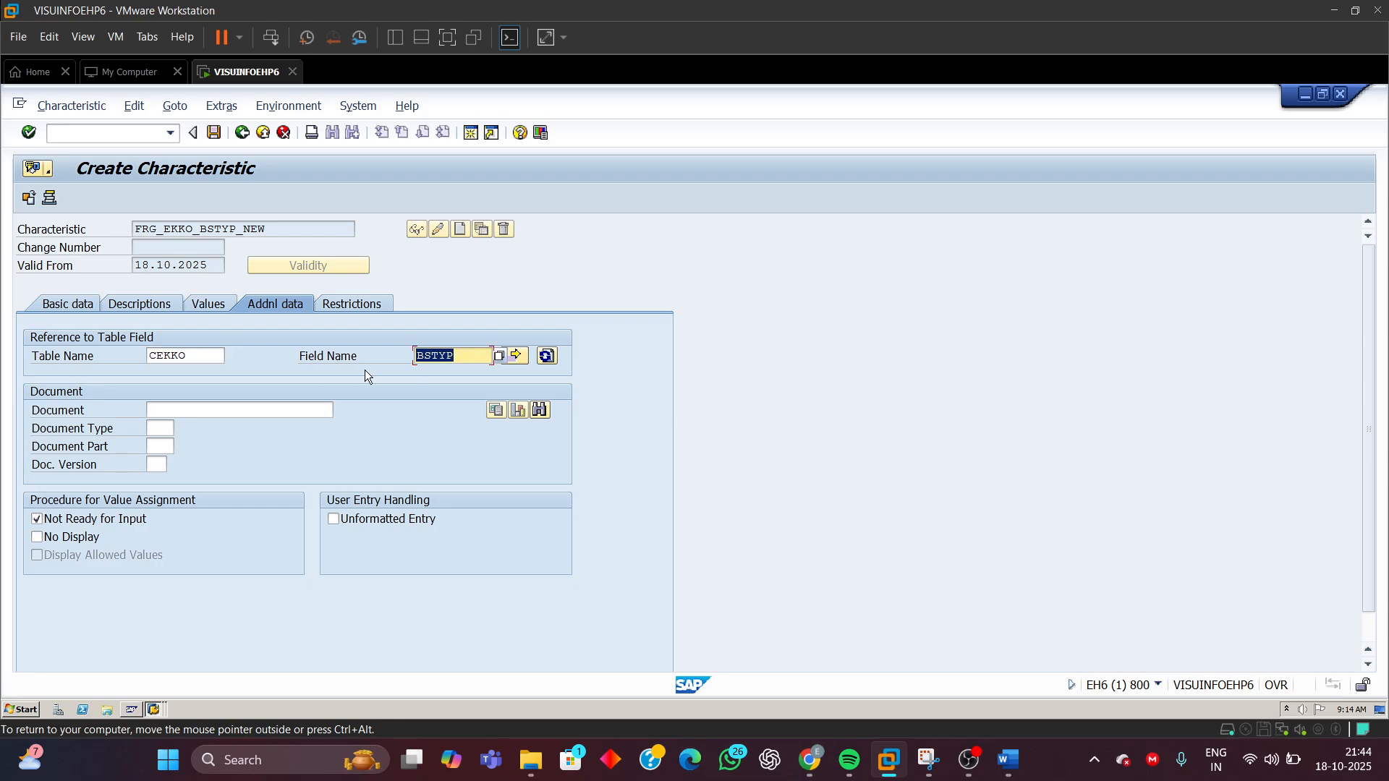
pyautogui.click(78, 304)
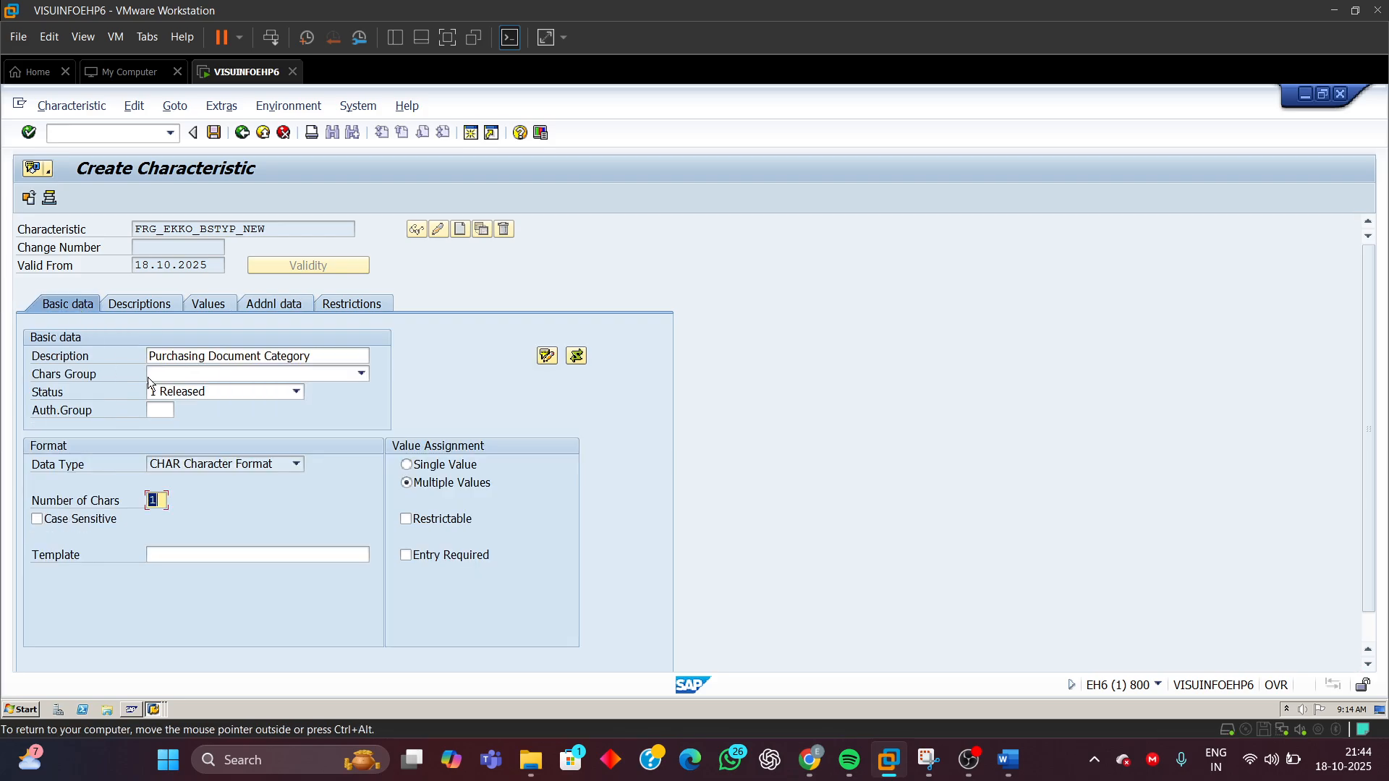
pyautogui.click(327, 358)
pyautogui.moveTo(327, 358); pyautogui.dragTo(148, 357)
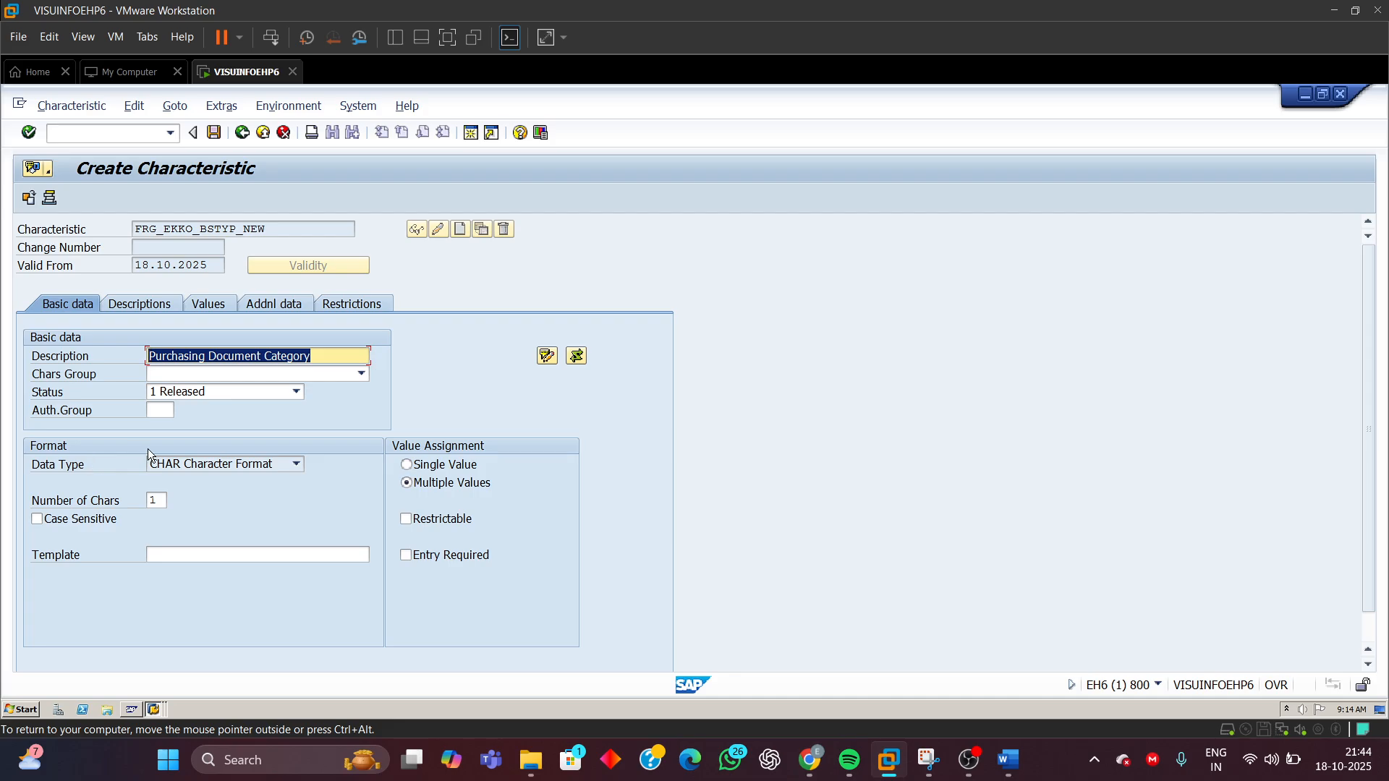
pyautogui.moveTo(156, 503); pyautogui.dragTo(148, 500)
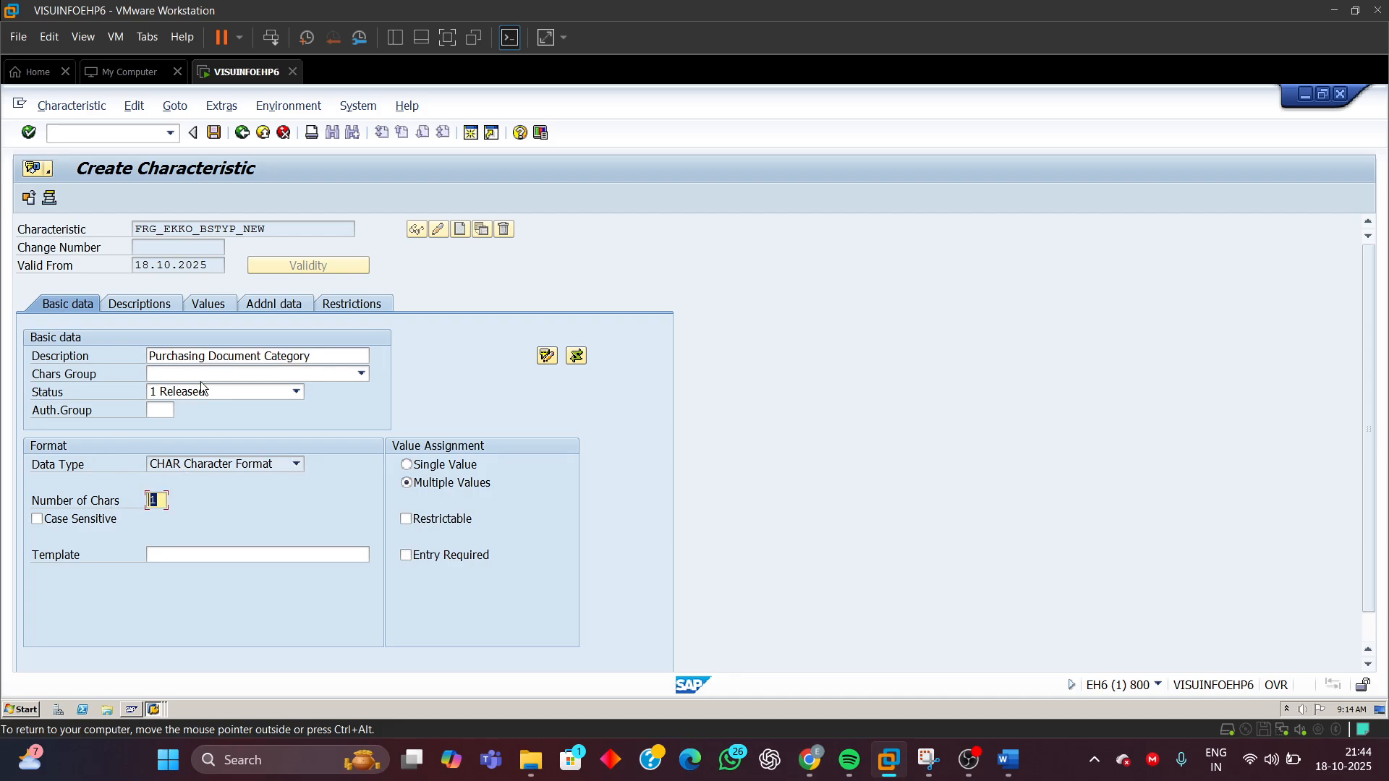
pyautogui.click(340, 304)
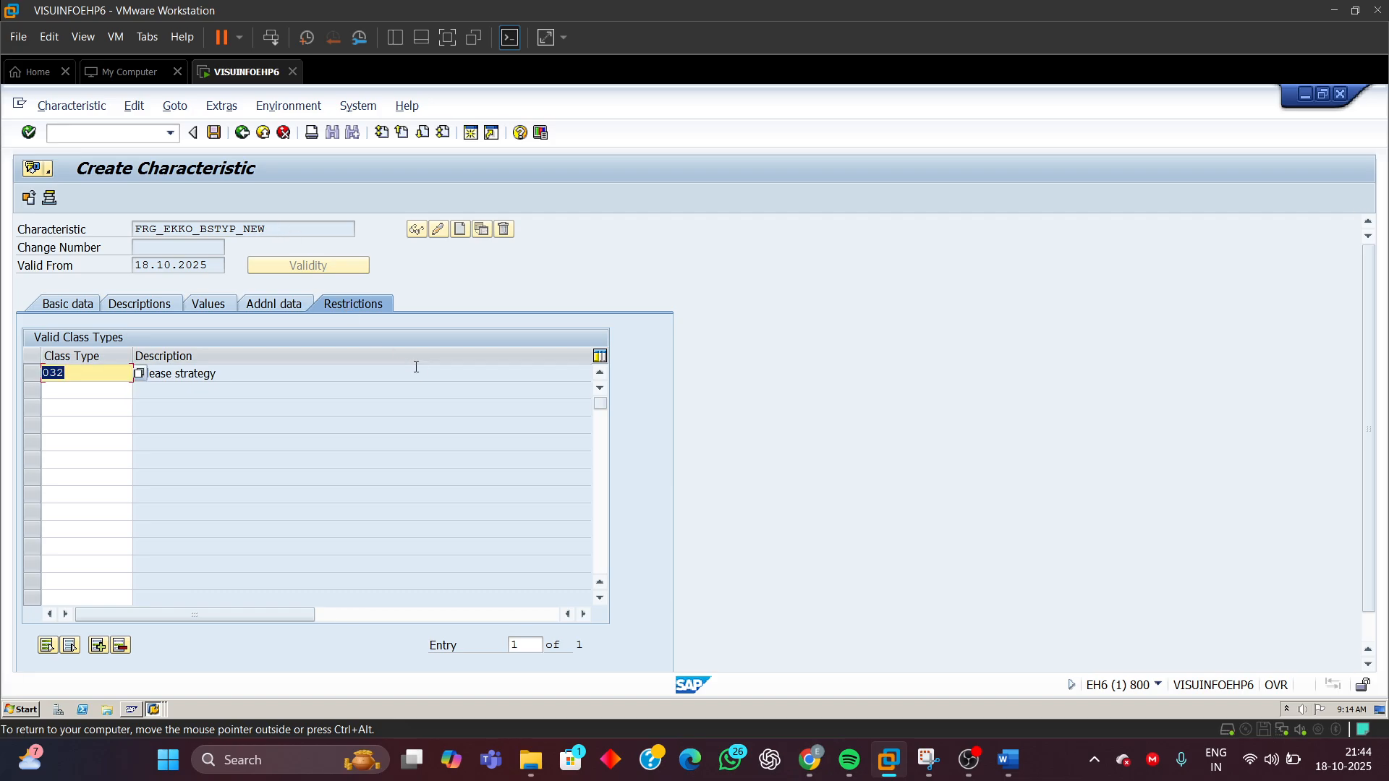
# - Exit the new characteristic without saving and reopen Edit Characteristic under Release Procedure for Purchase Orders
pyautogui.click(245, 133)
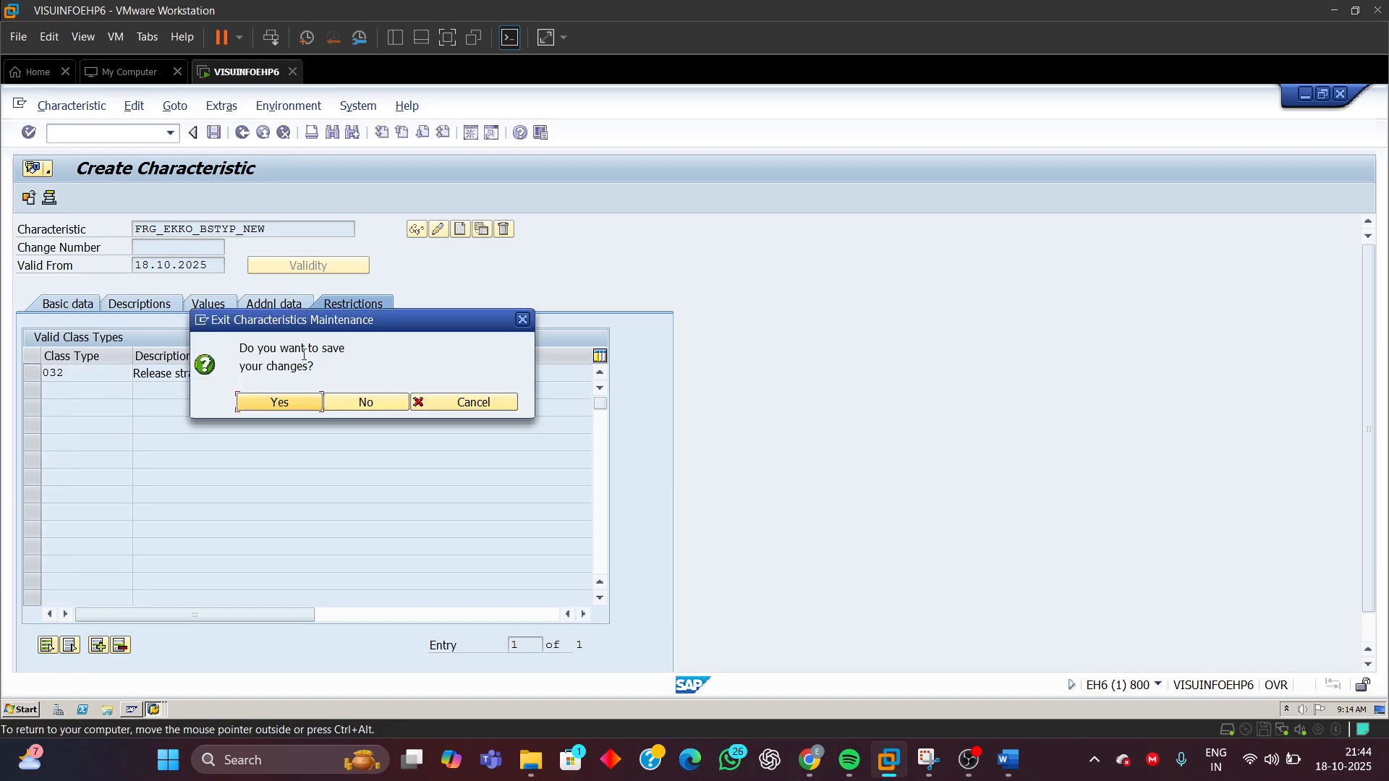
pyautogui.click(362, 401)
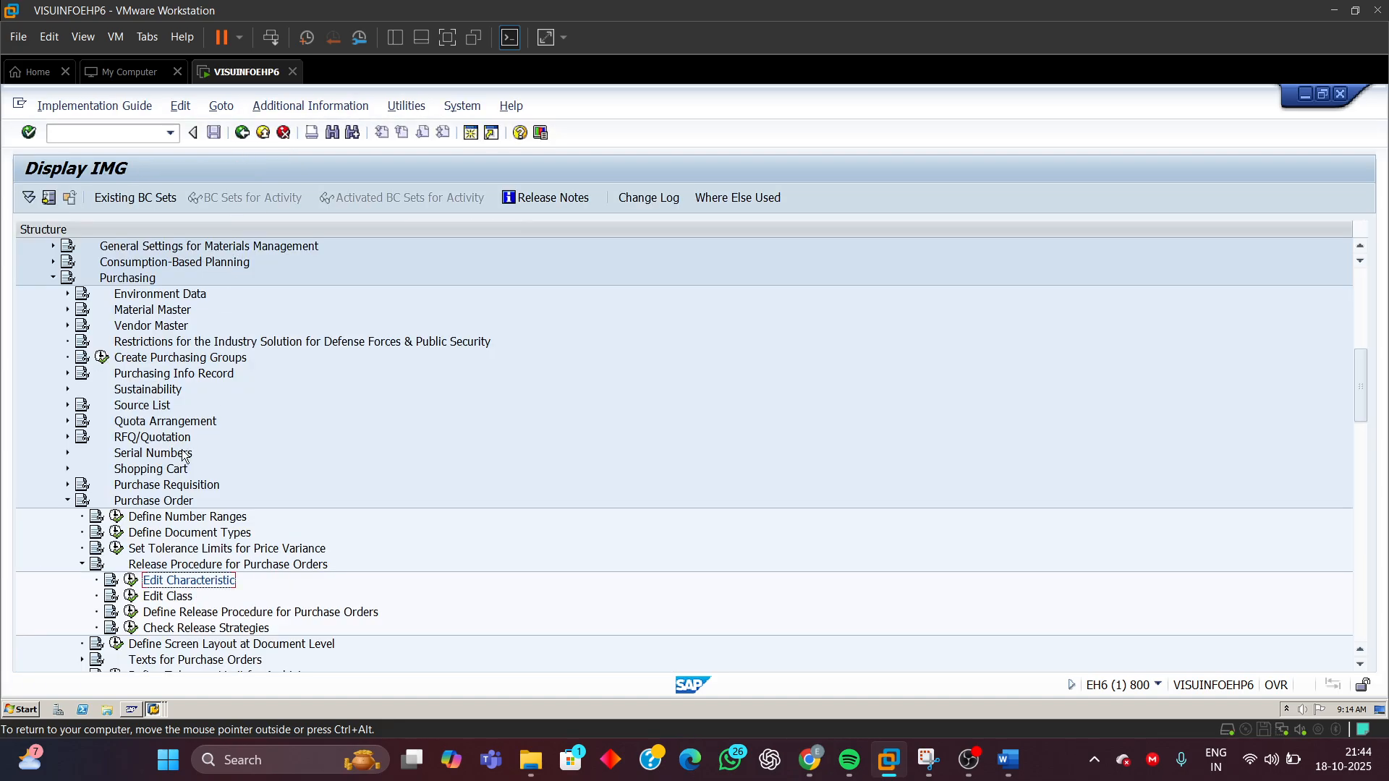
pyautogui.click(131, 581)
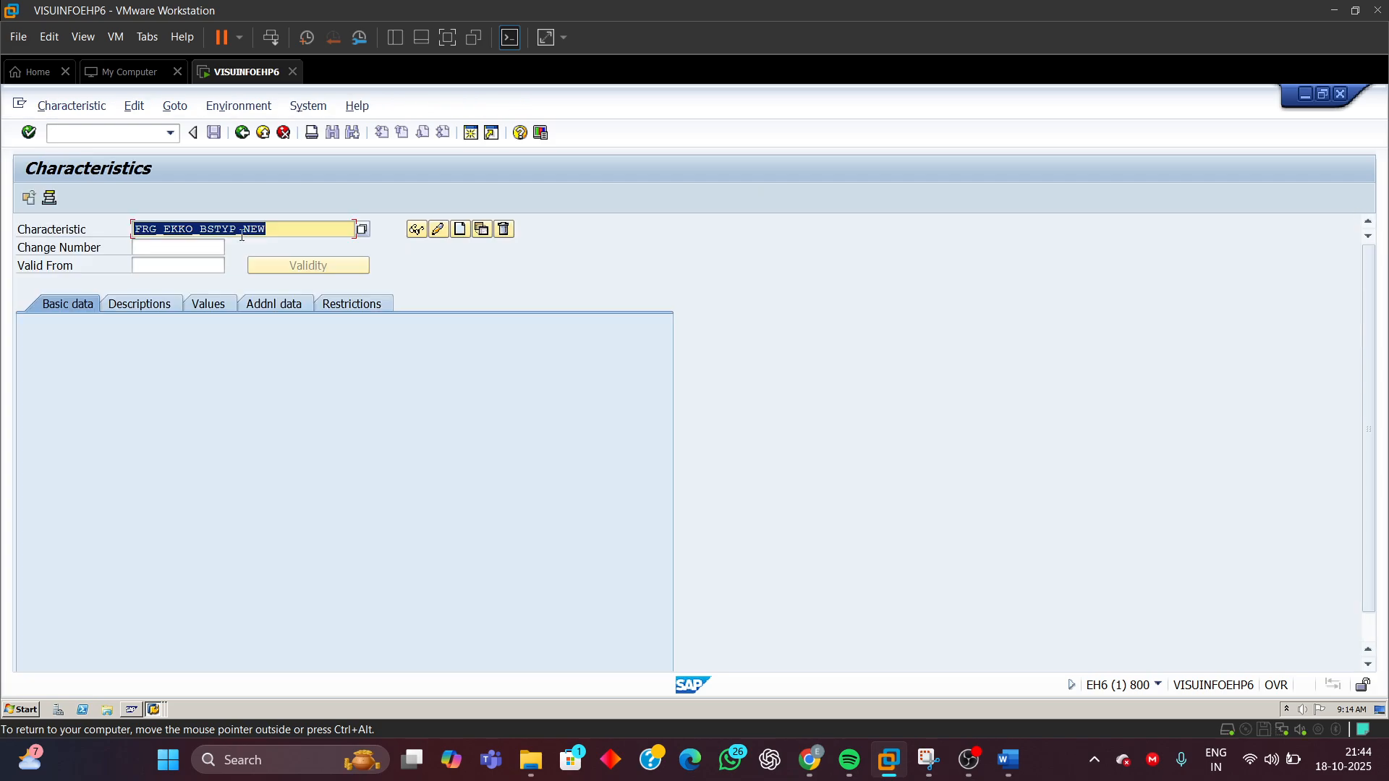
# - Display the existing characteristic FRG_EKKO_BSTYP
pyautogui.click(269, 228)
pyautogui.press('BackSpace')
pyautogui.press('BackSpace')
pyautogui.press('BackSpace')
pyautogui.press('BackSpace')
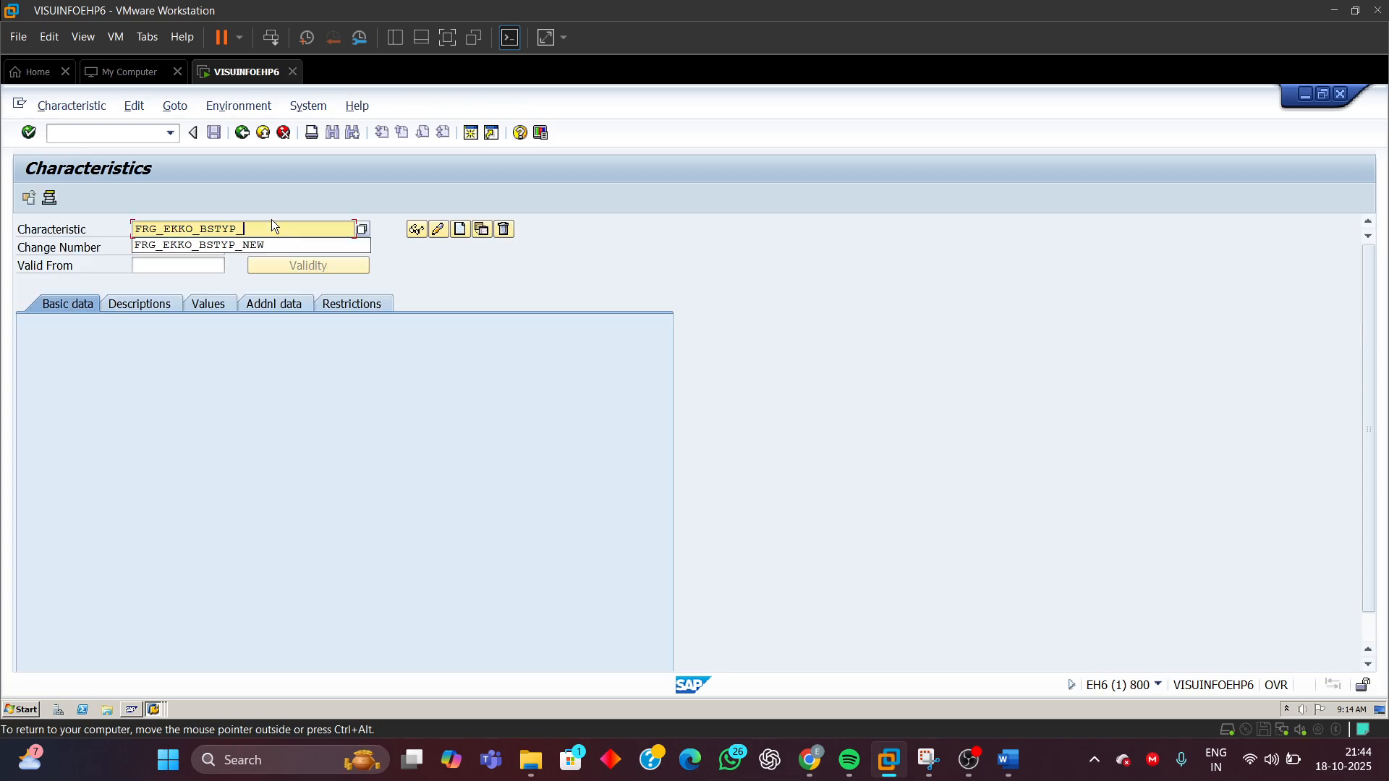
pyautogui.click(644, 294)
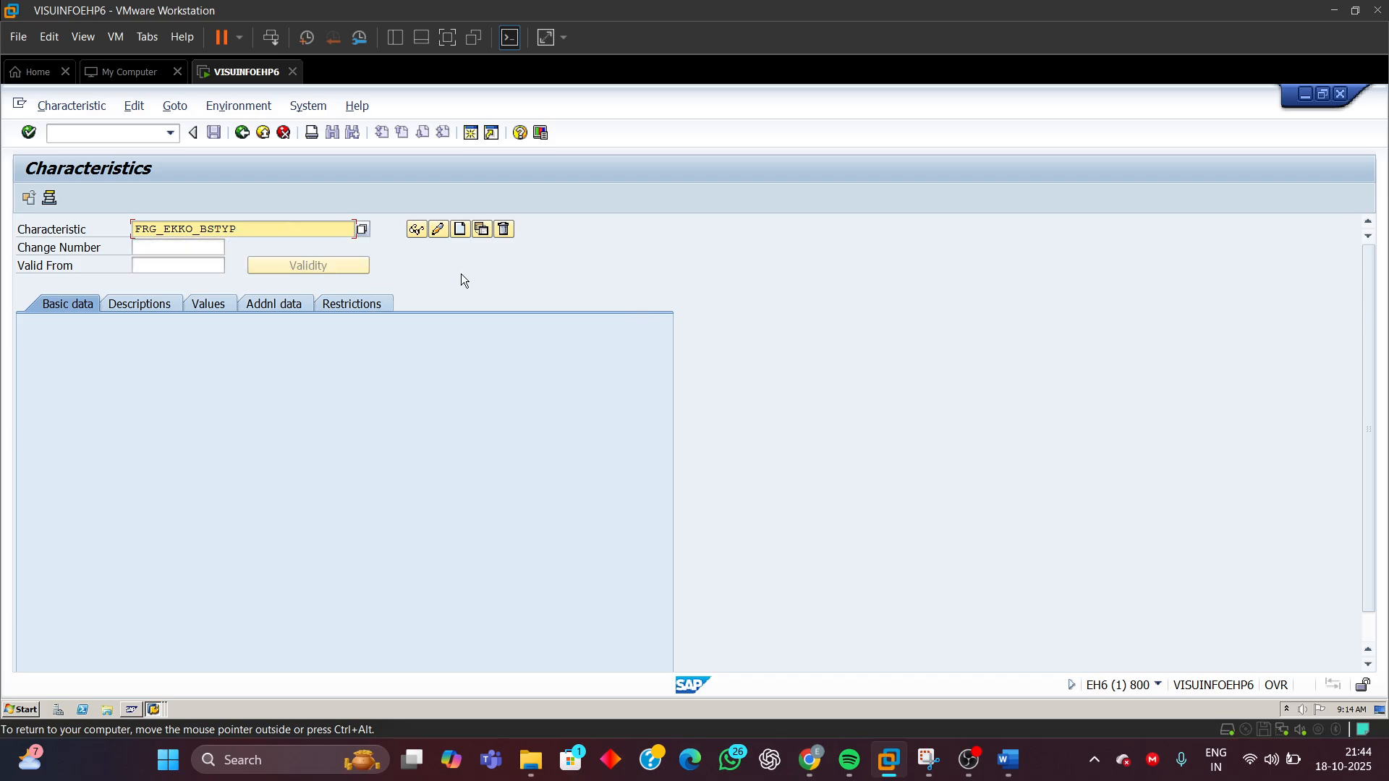
pyautogui.click(415, 229)
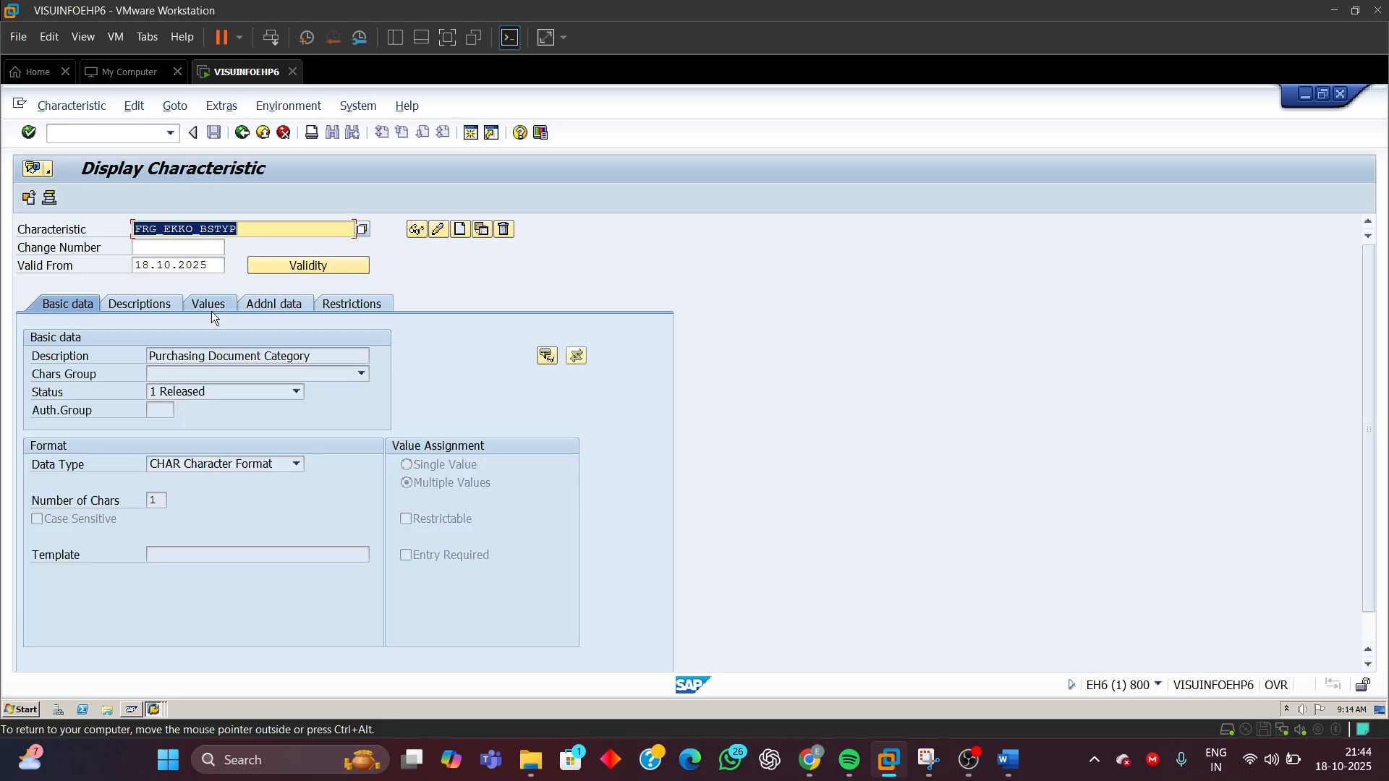
# - Check the reference table name and field name in the additional data of FRG_EKKO_BSTYP
pyautogui.click(274, 303)
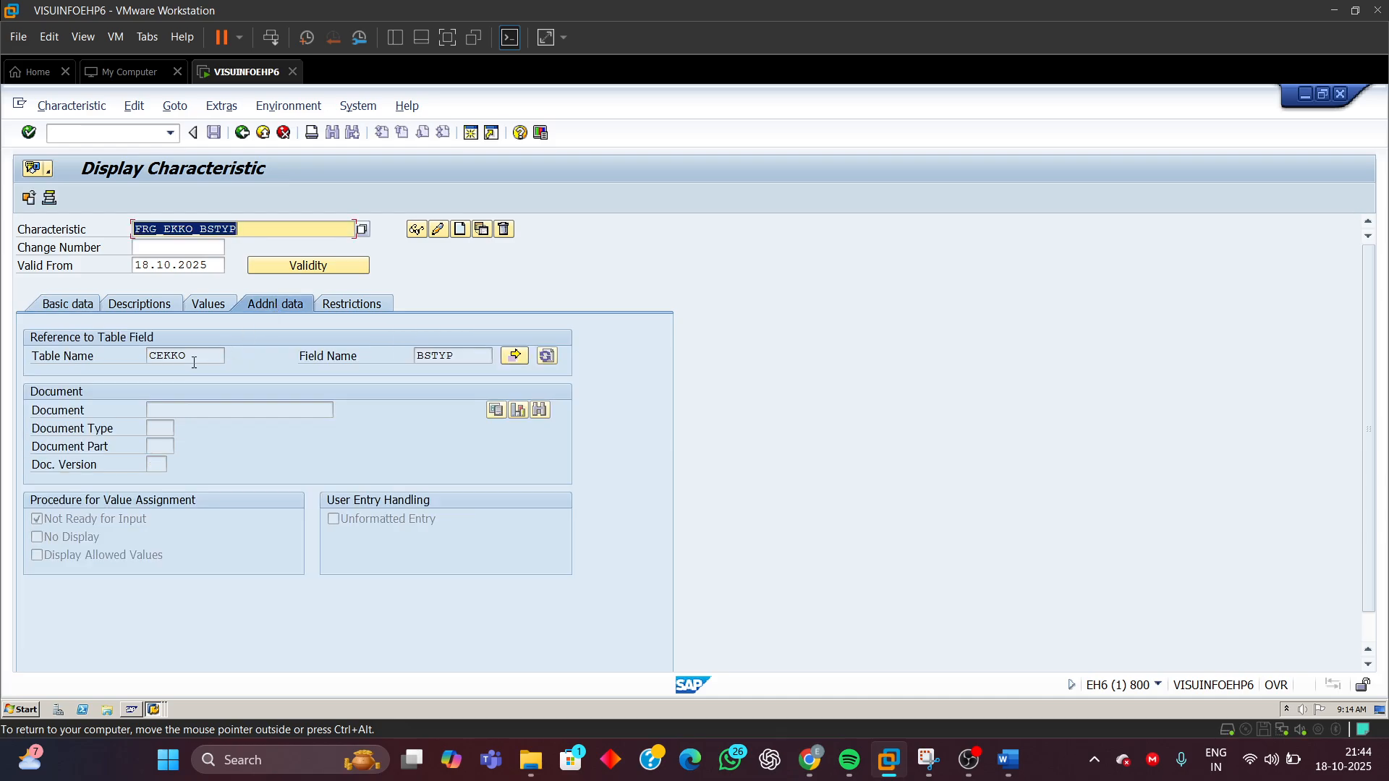
pyautogui.doubleClick(170, 355)
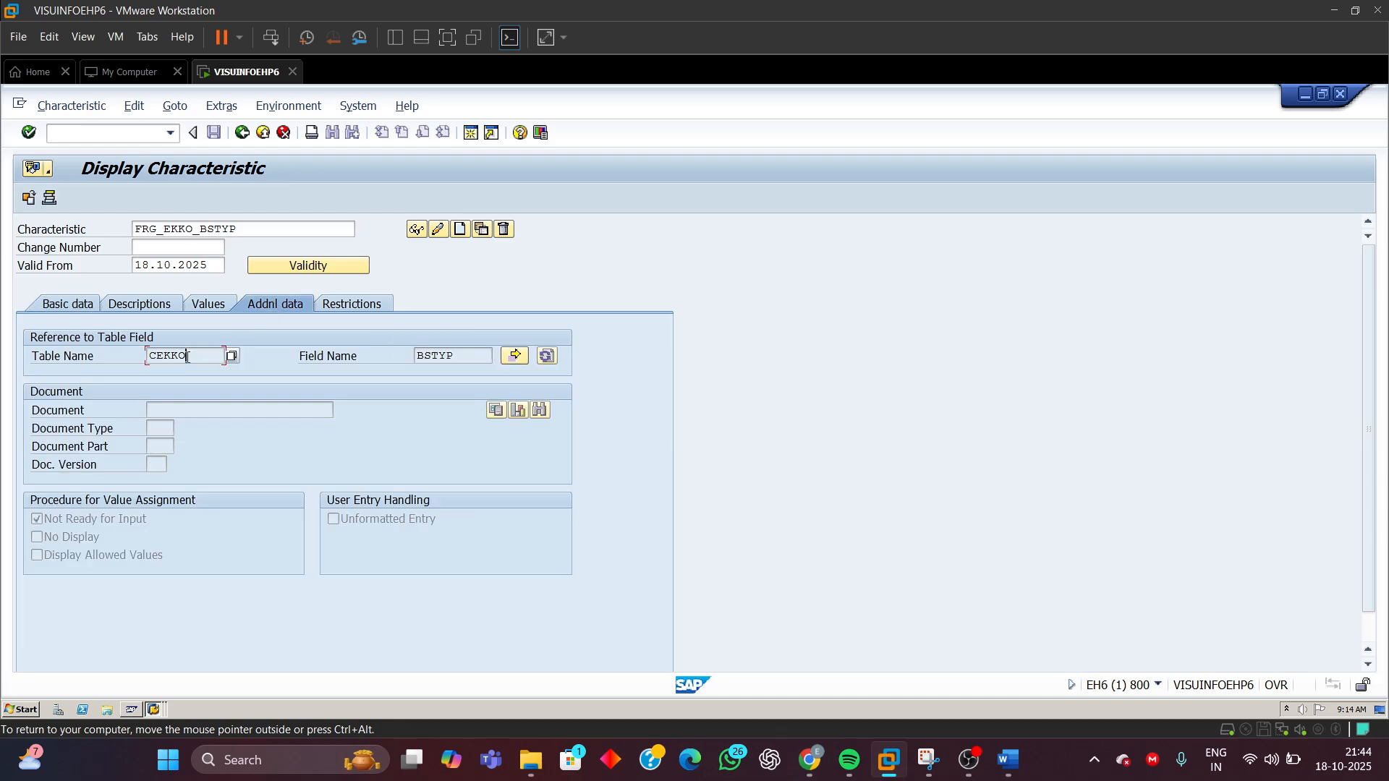
pyautogui.doubleClick(437, 355)
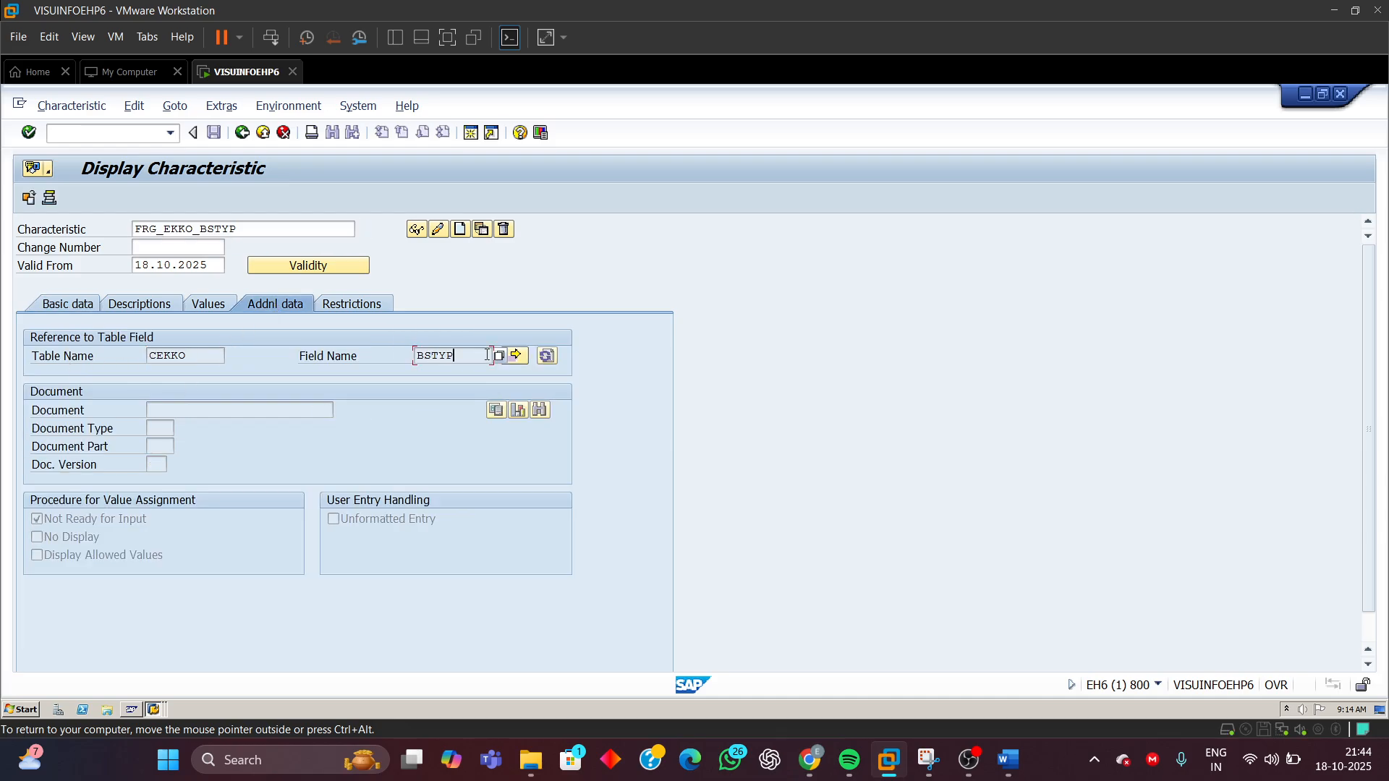
# - Review the description, data type, number of characters, value assignment and class type restriction of FRG_EKKO_BSTYP
pyautogui.click(83, 307)
pyautogui.moveTo(311, 355); pyautogui.dragTo(149, 356)
pyautogui.click(178, 463)
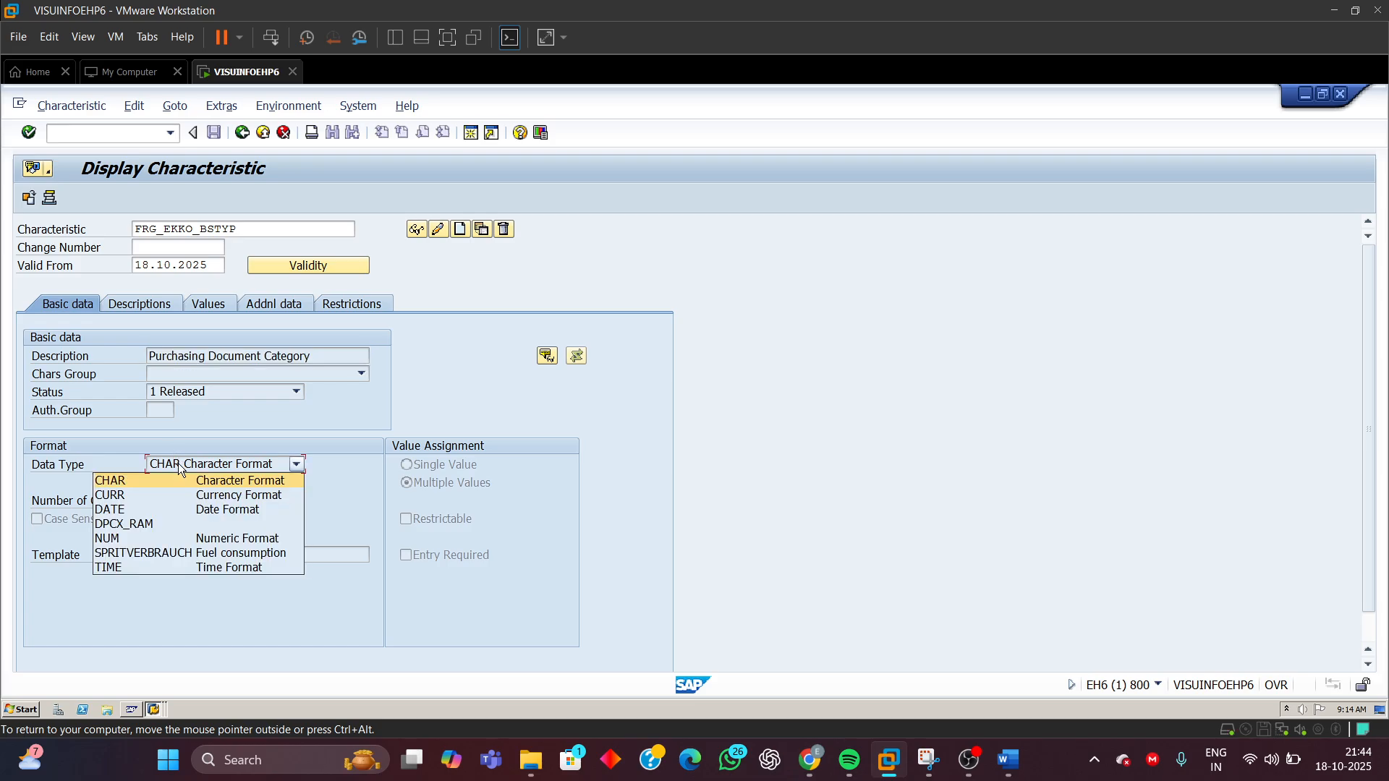
pyautogui.click(178, 464)
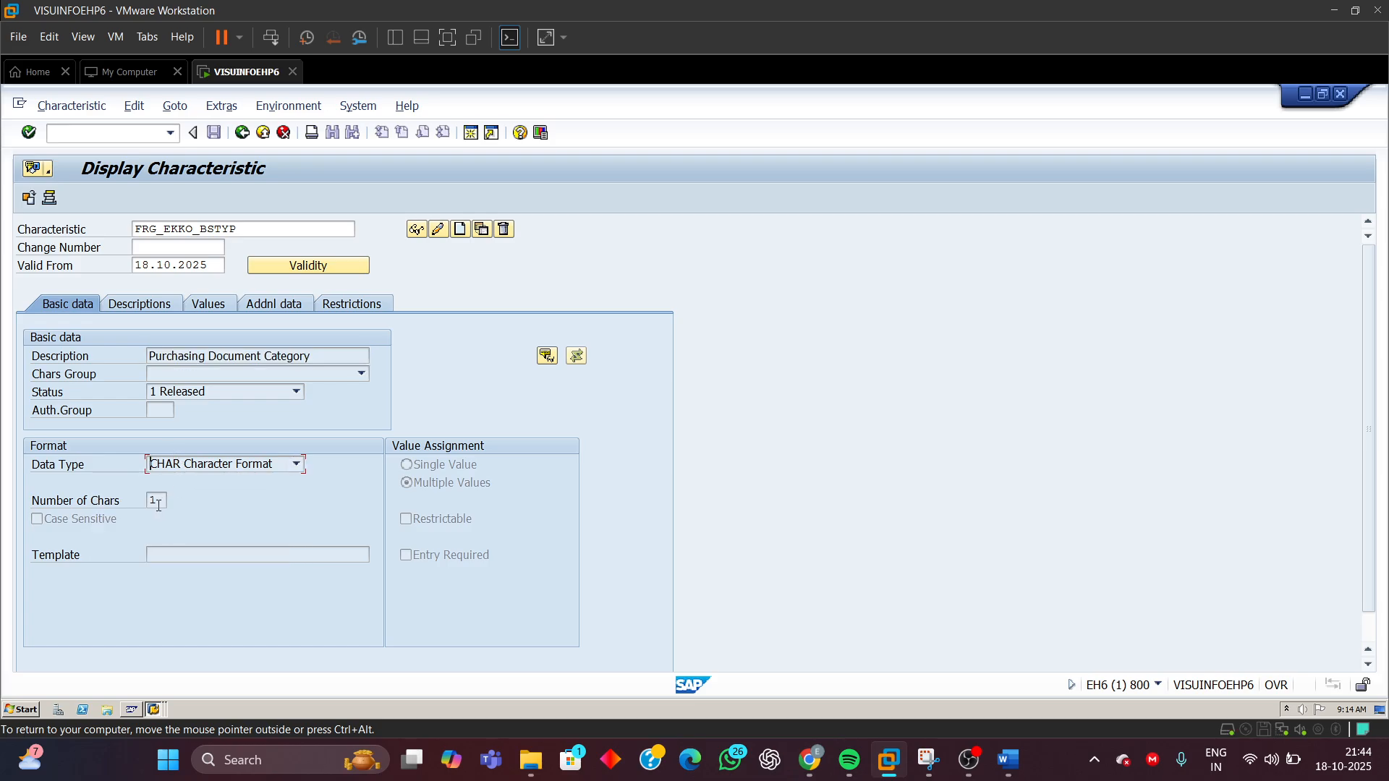
pyautogui.moveTo(158, 505); pyautogui.dragTo(116, 507)
pyautogui.click(458, 485)
pyautogui.click(351, 307)
pyautogui.click(67, 372)
pyautogui.doubleClick(66, 372)
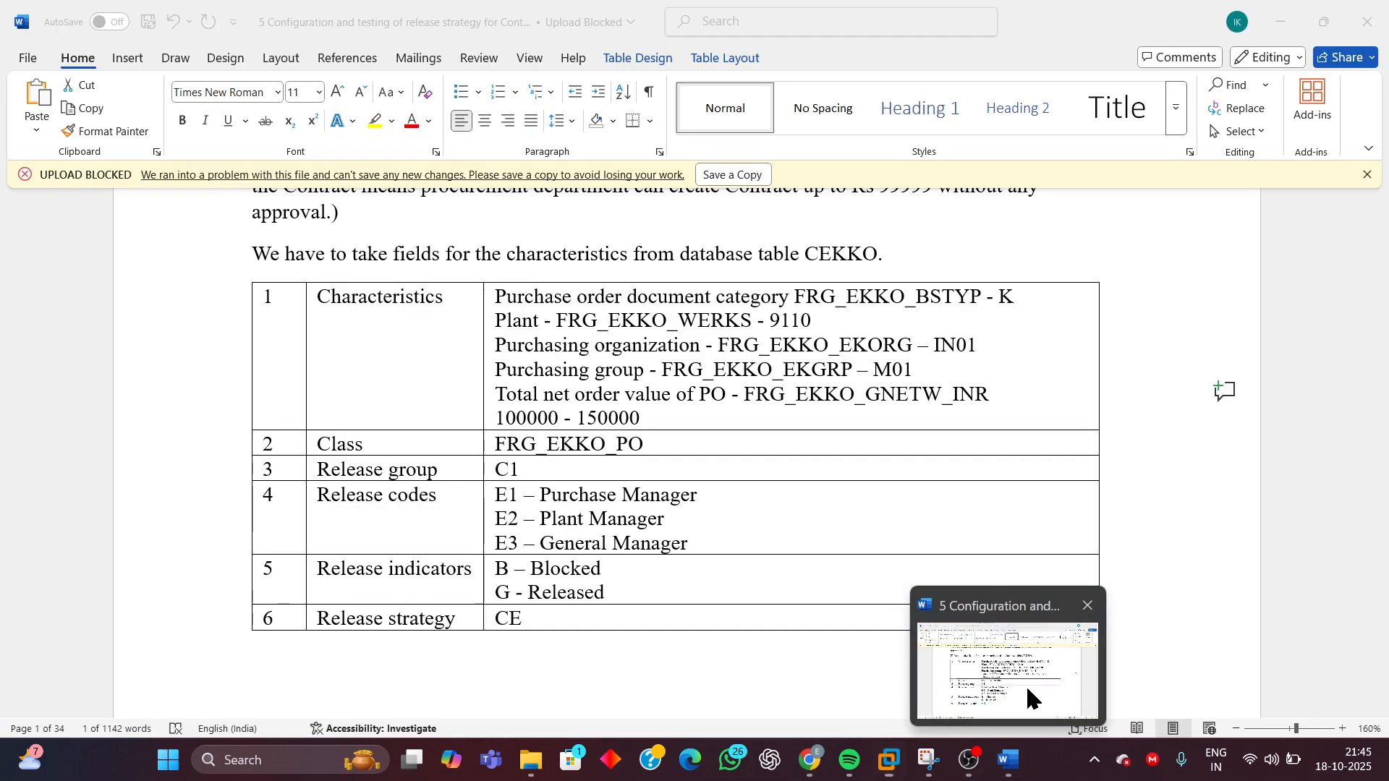
# - Look up the plant characteristic's name in the Word document's characteristics table and return to the SAP session
pyautogui.click(1026, 684)
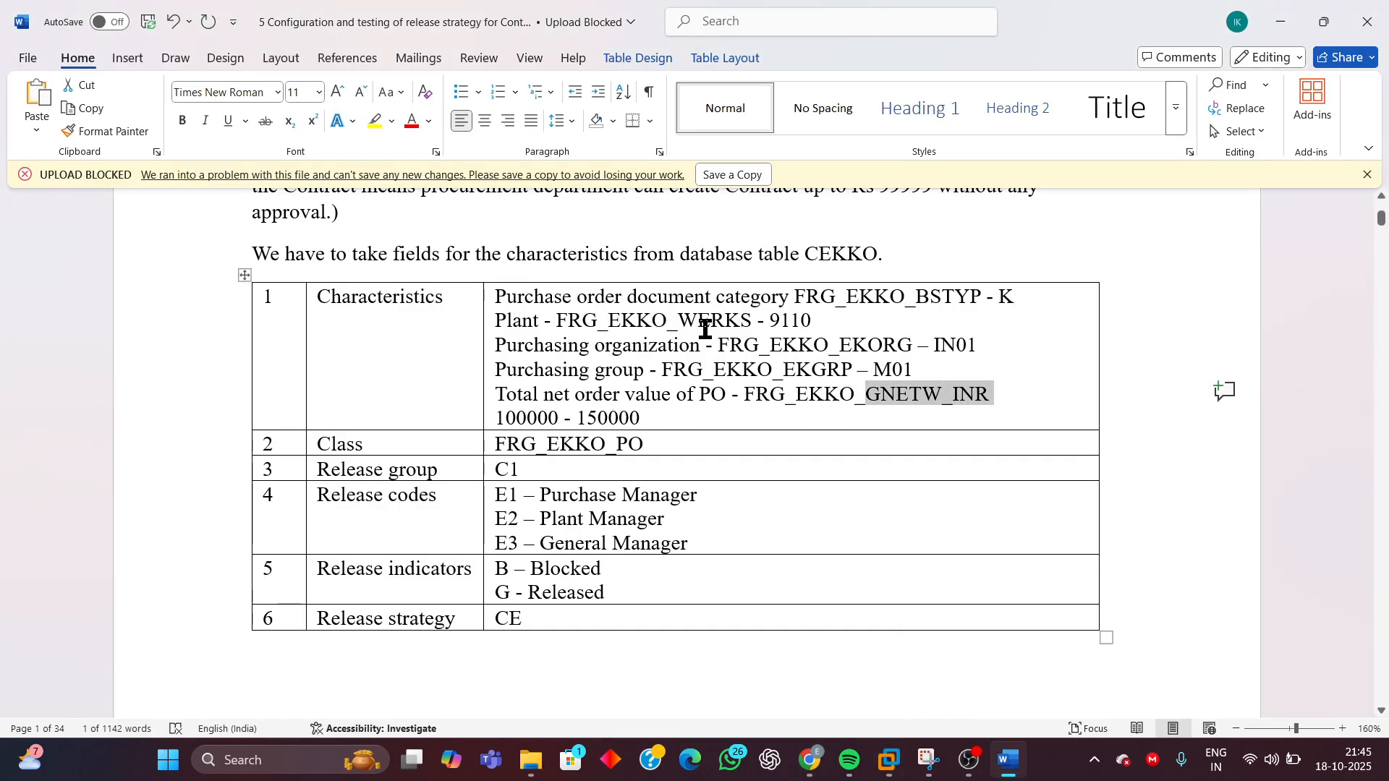
pyautogui.moveTo(756, 320); pyautogui.dragTo(568, 320)
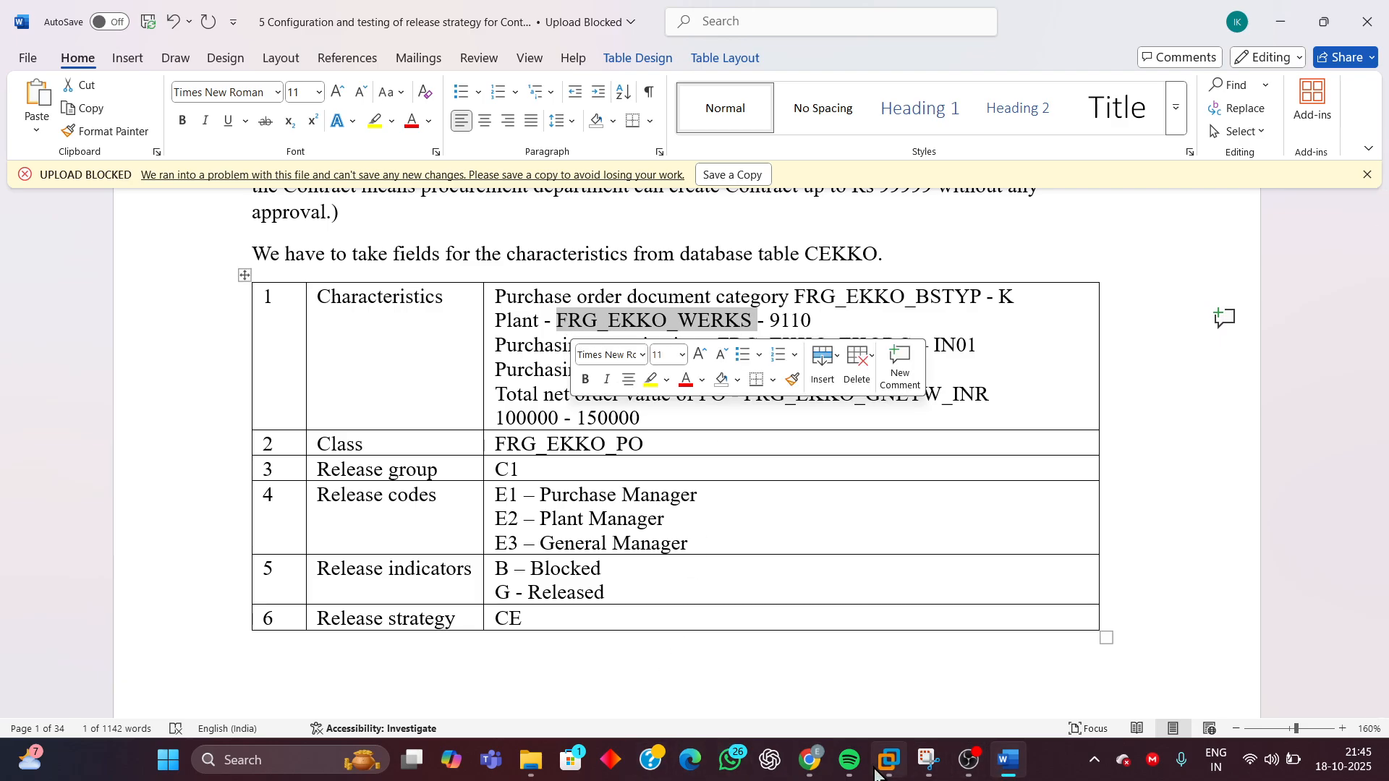
pyautogui.click(1078, 680)
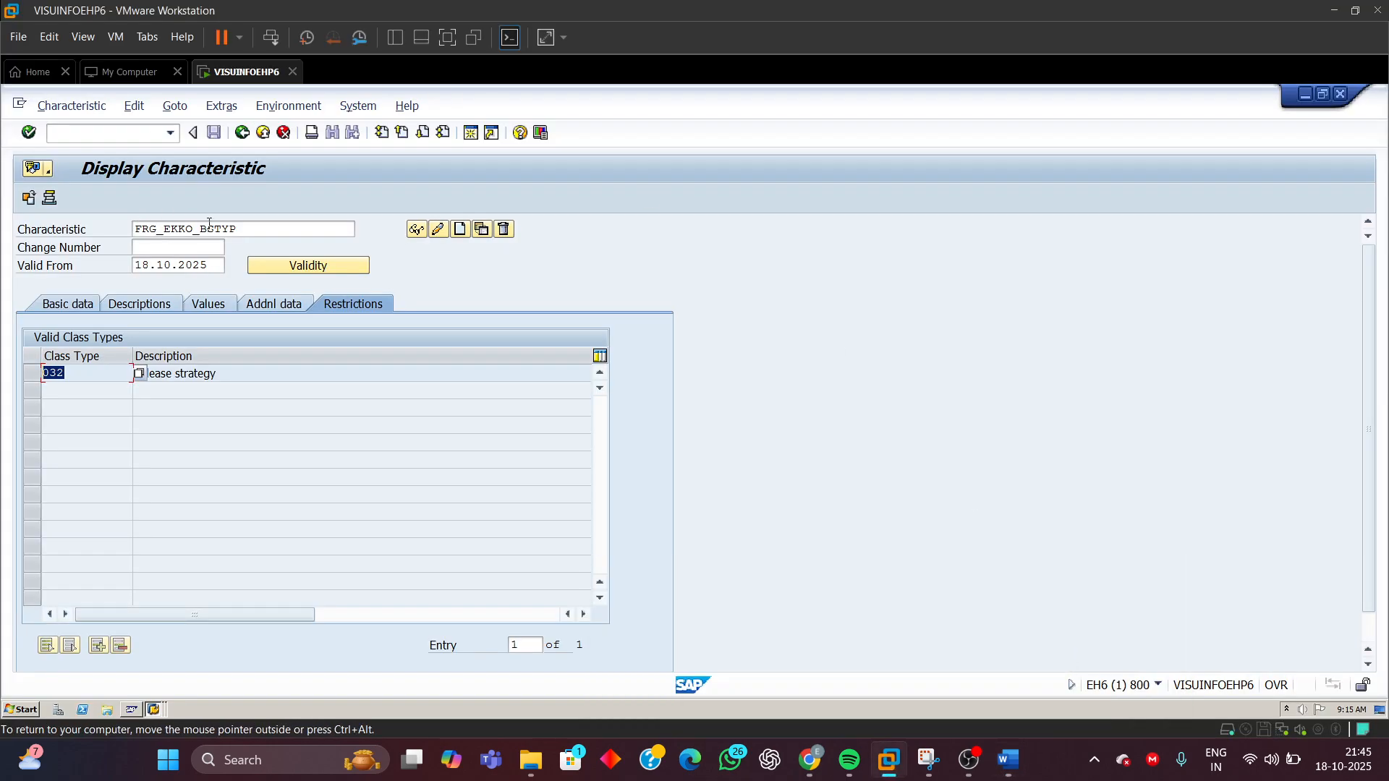
# - Display the plant characteristic FRG_EKKO_WERKS
pyautogui.click(241, 229)
pyautogui.press('BackSpace')
pyautogui.press('BackSpace')
pyautogui.press('BackSpace')
pyautogui.press('BackSpace')
pyautogui.press('BackSpace')
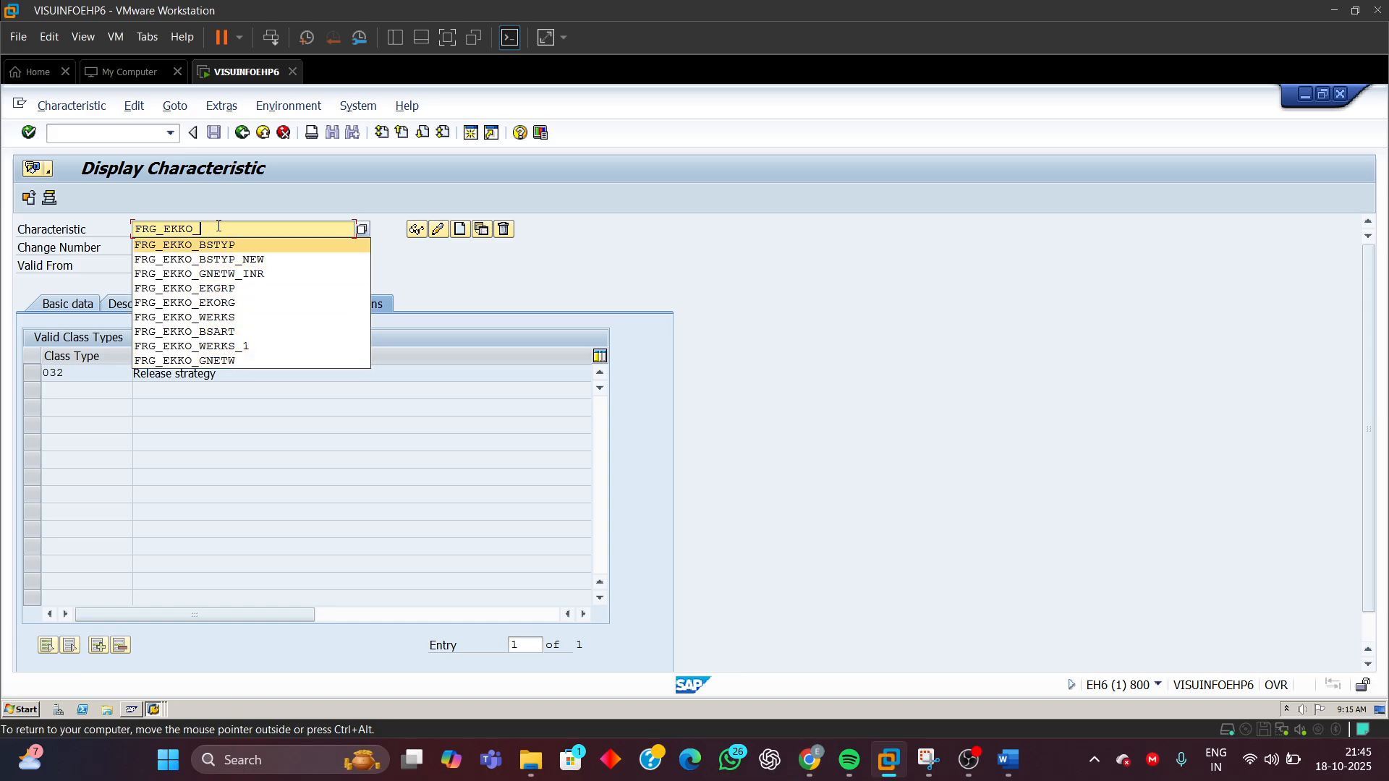
pyautogui.write('WERKS')
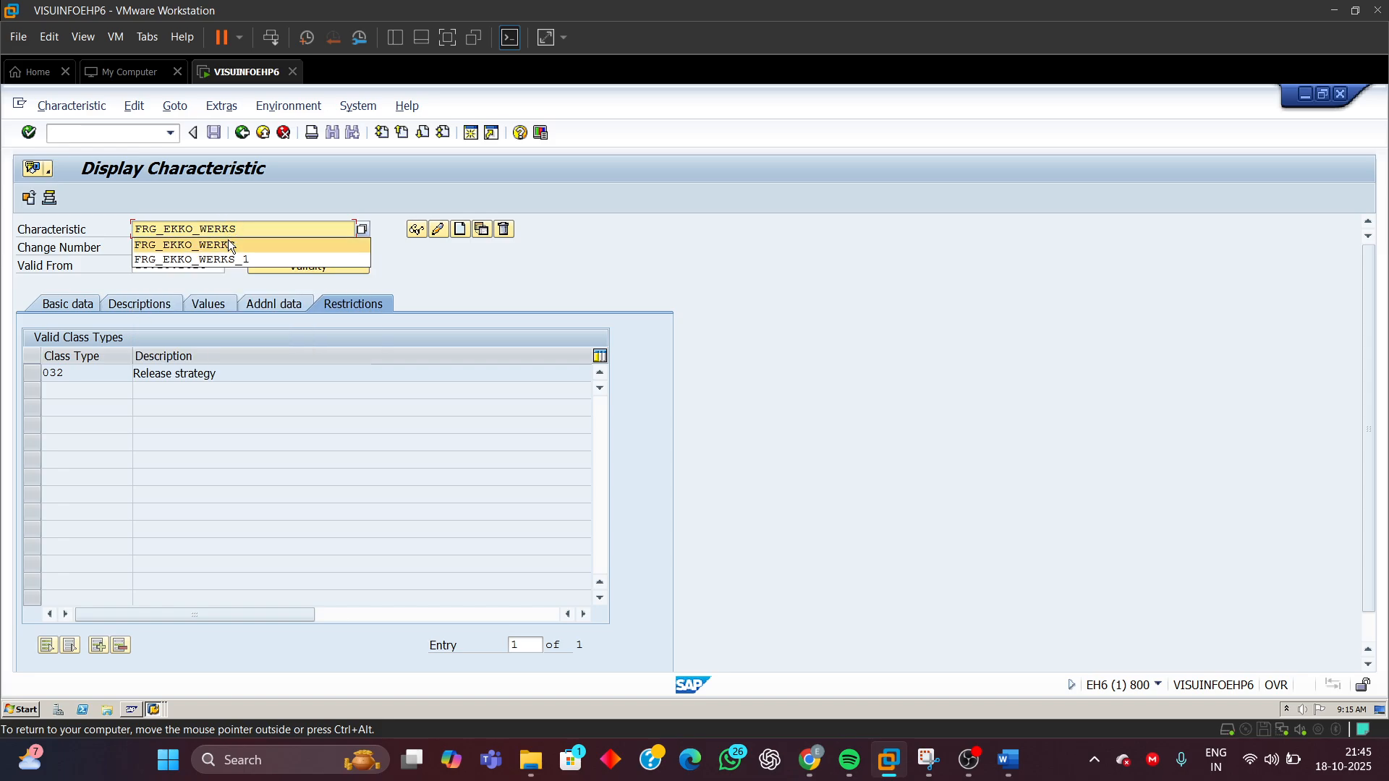
pyautogui.click(228, 243)
pyautogui.click(416, 230)
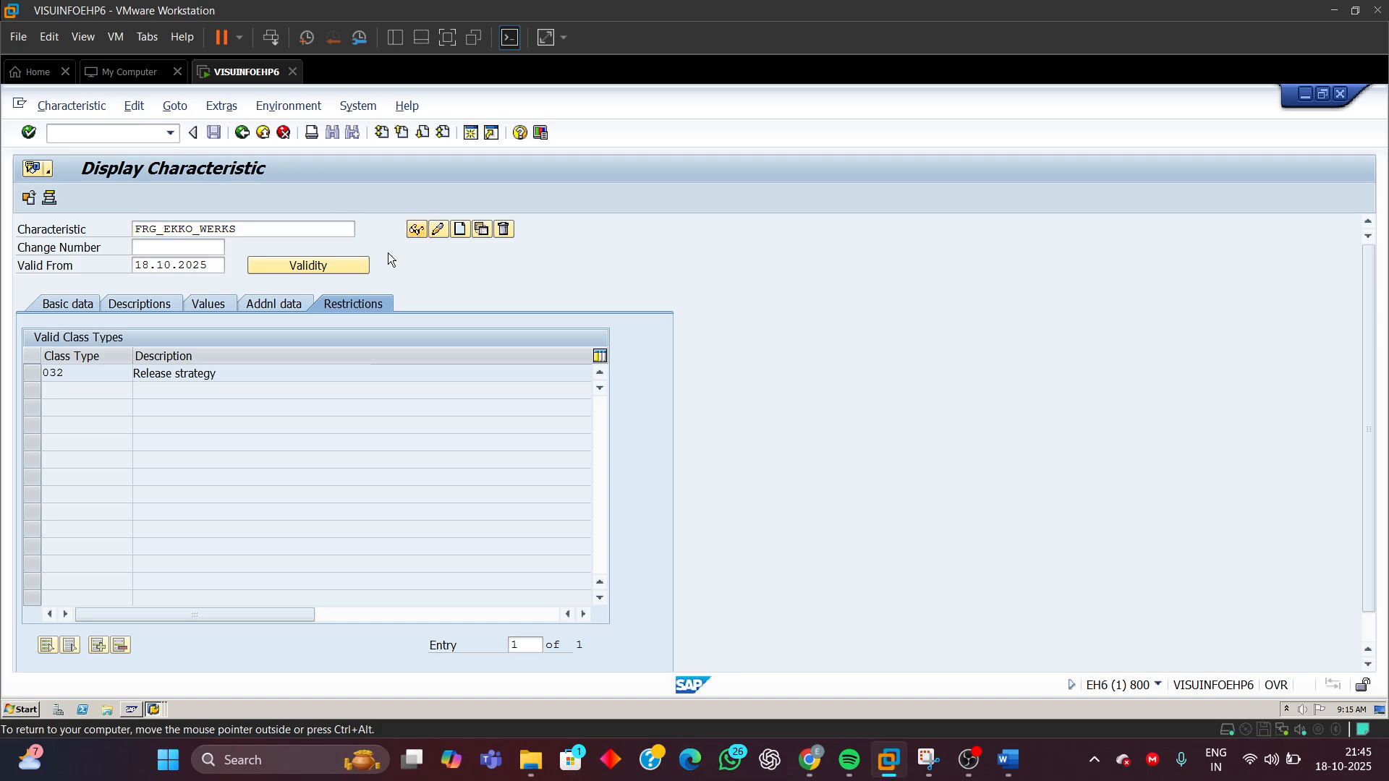
# - Check the reference table name and field name in the additional data of FRG_EKKO_WERKS
pyautogui.click(274, 304)
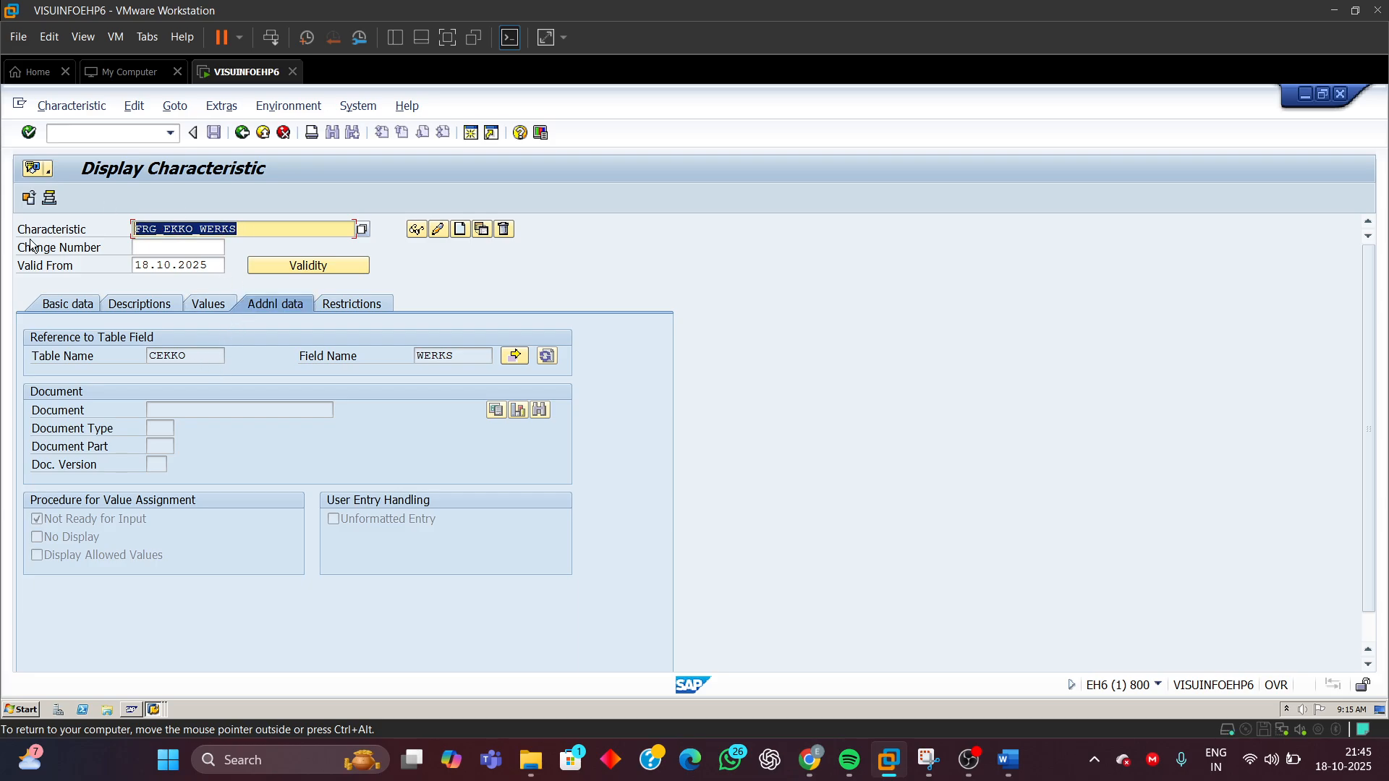
pyautogui.moveTo(185, 357); pyautogui.dragTo(148, 356)
pyautogui.moveTo(477, 356); pyautogui.dragTo(416, 356)
# - Review the description, data type, number of characters and class type restriction of FRG_EKKO_WERKS
pyautogui.click(87, 305)
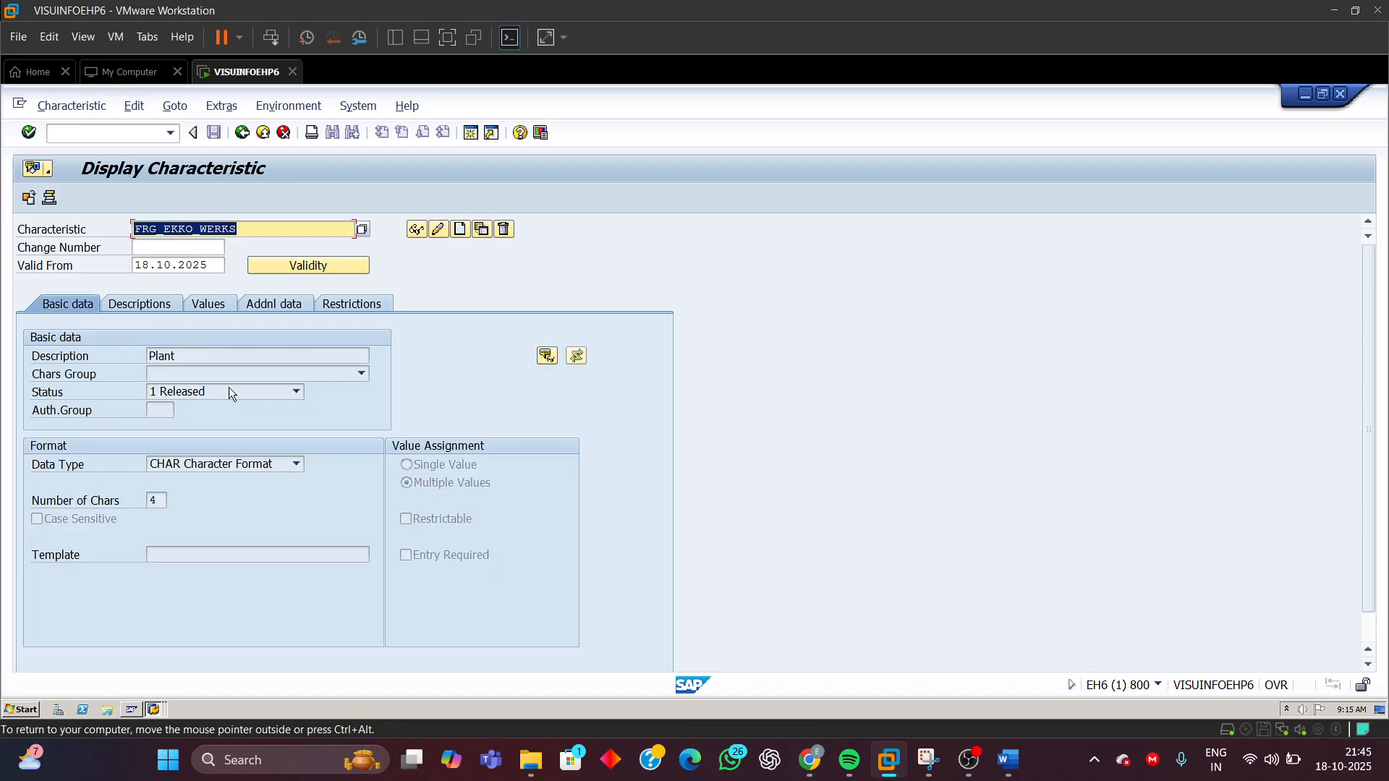
pyautogui.moveTo(188, 360); pyautogui.dragTo(137, 357)
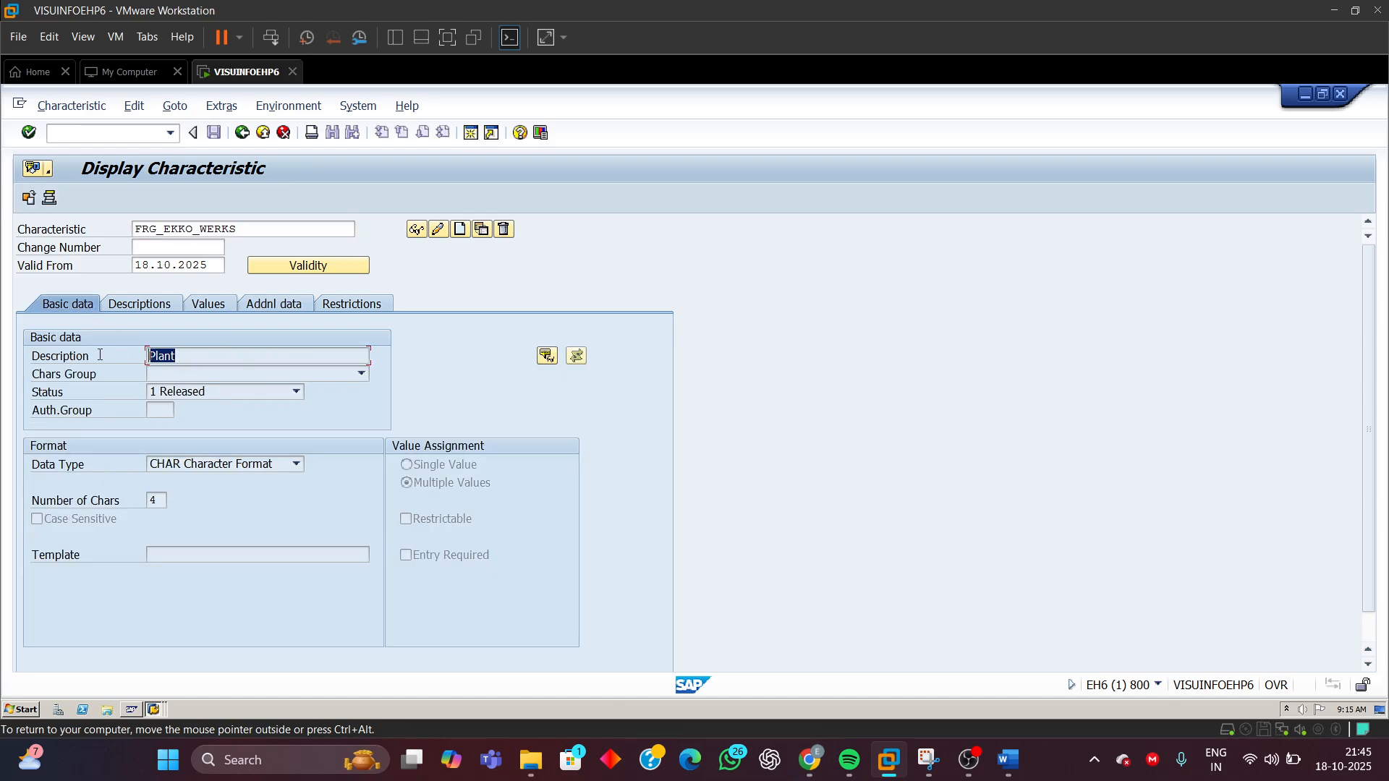
pyautogui.click(235, 464)
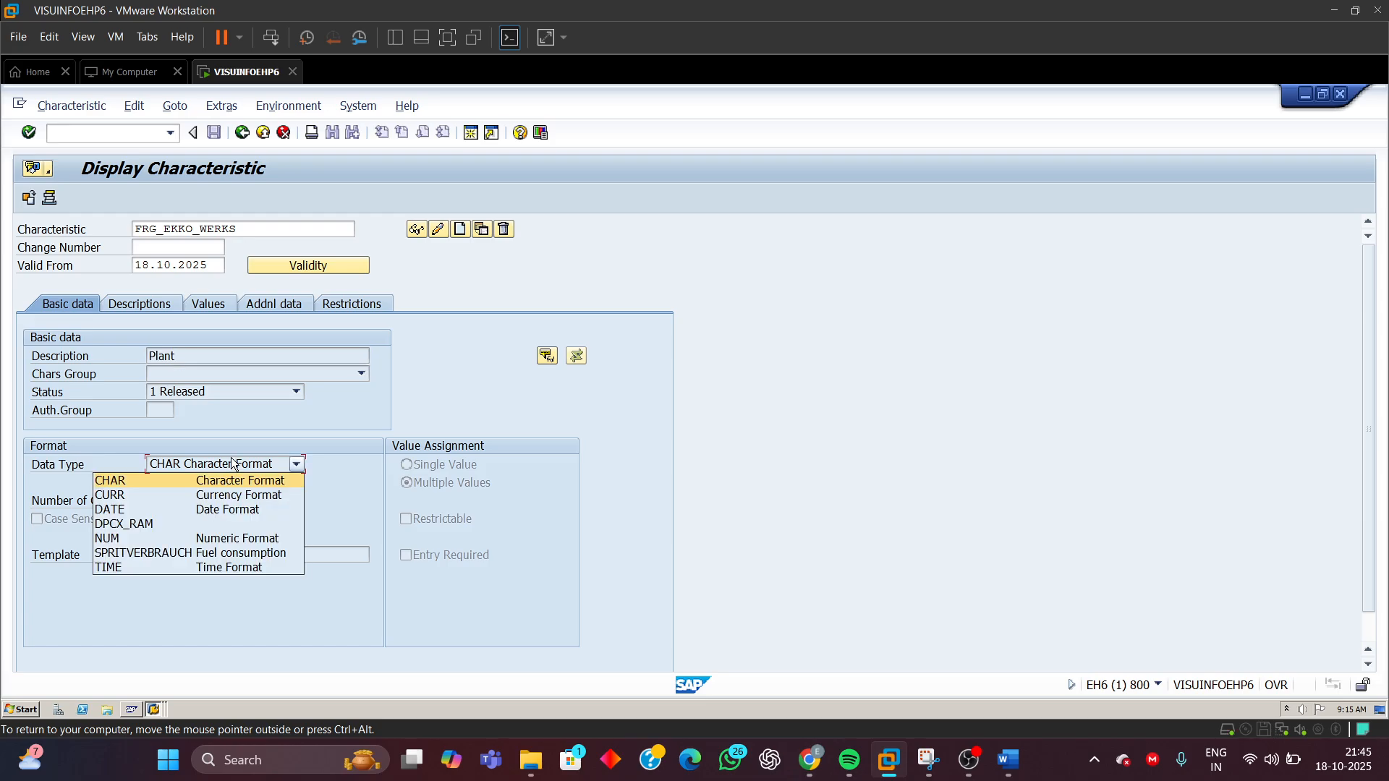
pyautogui.click(235, 465)
pyautogui.moveTo(149, 506); pyautogui.dragTo(140, 504)
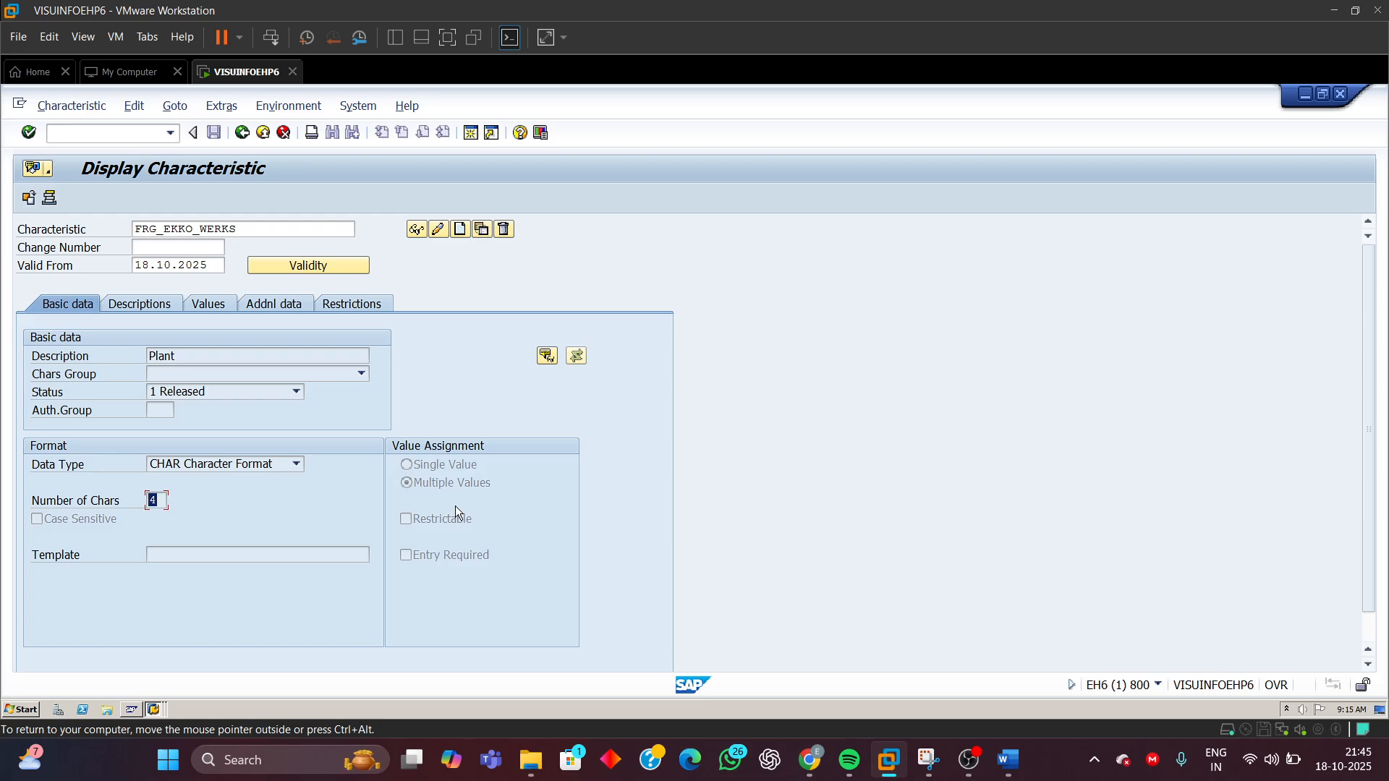
pyautogui.click(360, 305)
pyautogui.click(97, 373)
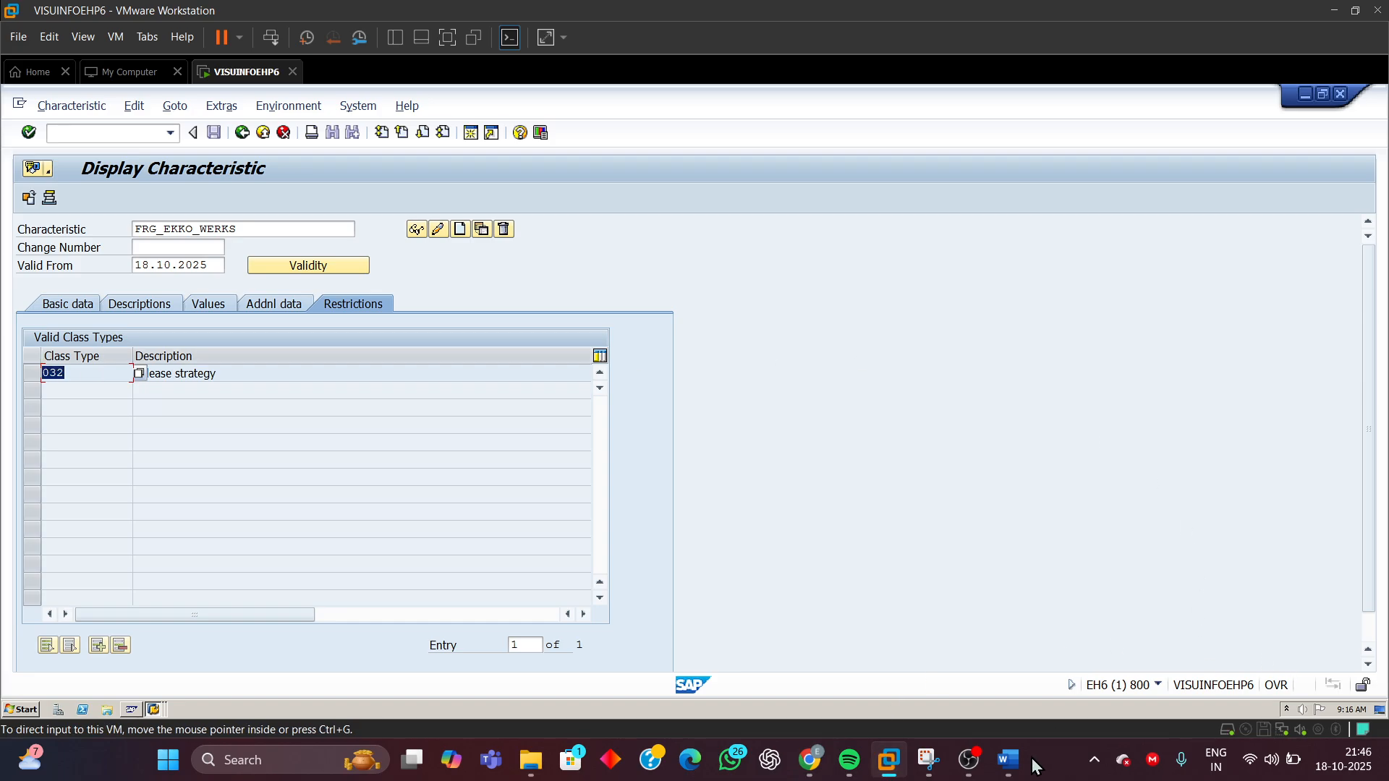
# - Look up the purchasing organization characteristic's name in the Word document and return to the SAP session
pyautogui.click(1010, 761)
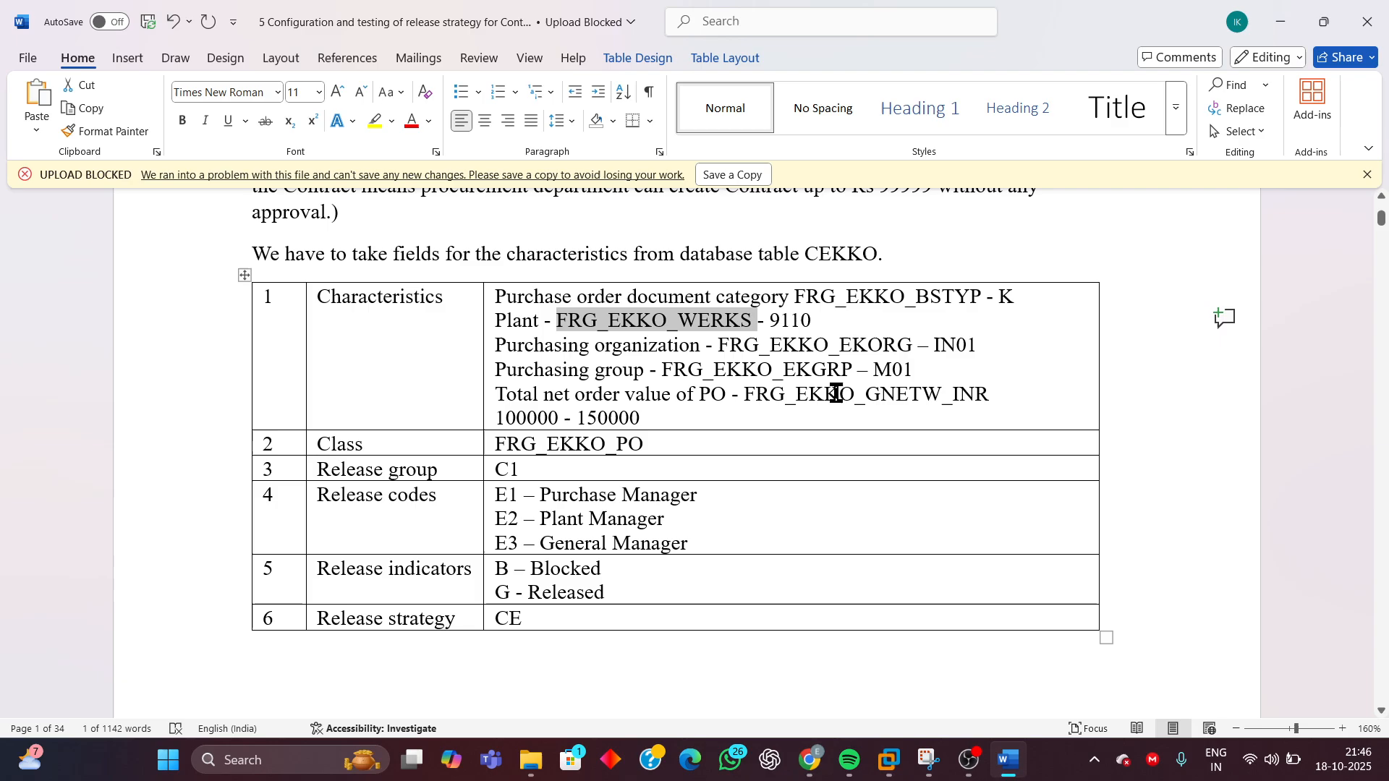
pyautogui.moveTo(936, 345); pyautogui.dragTo(721, 345)
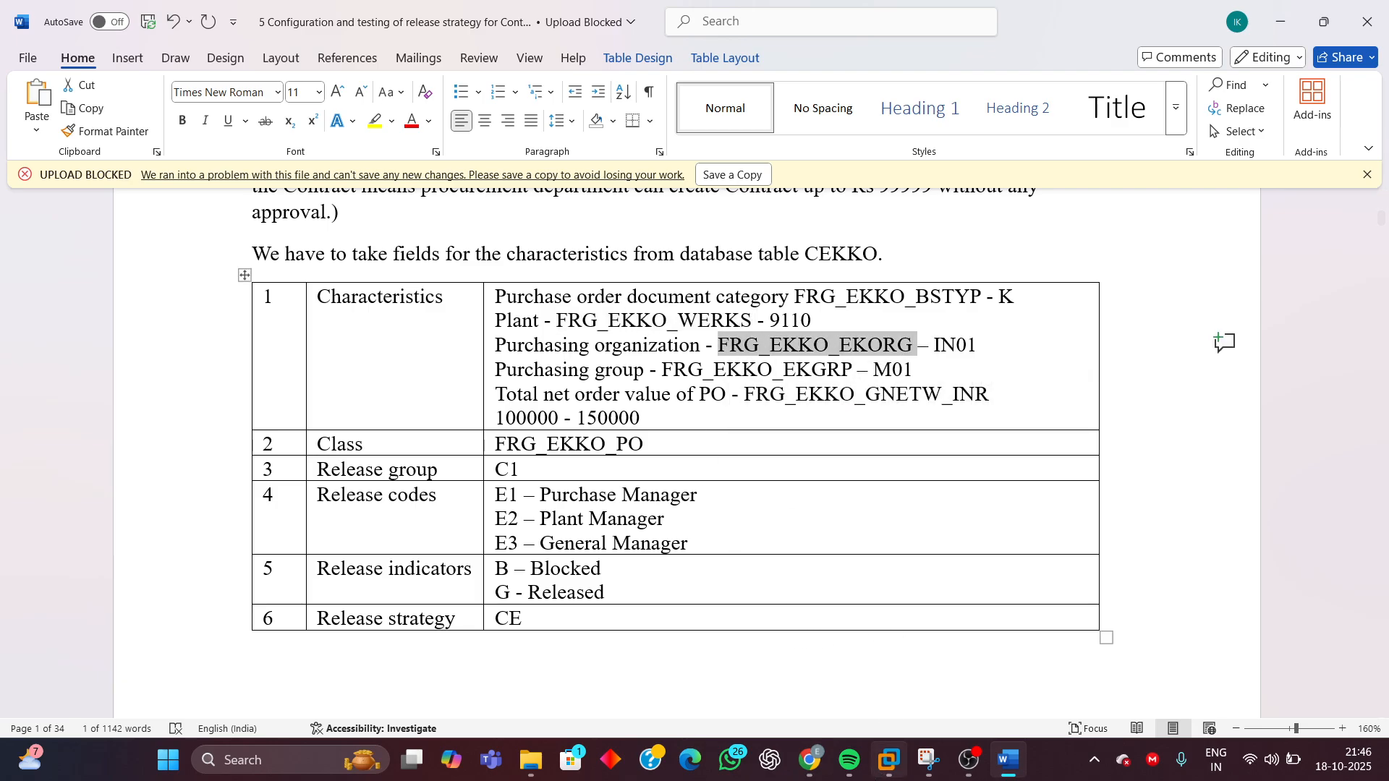
pyautogui.moveTo(889, 760)
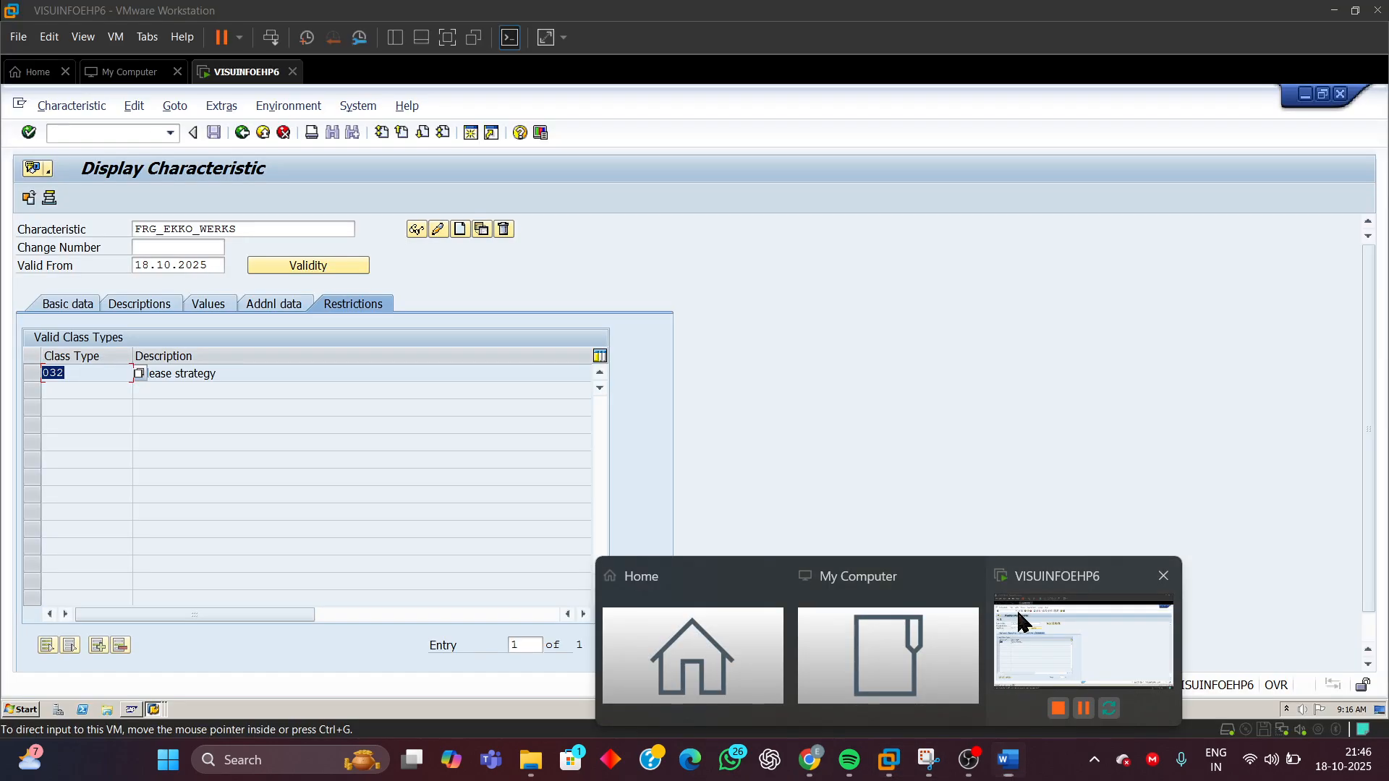
pyautogui.click(1078, 637)
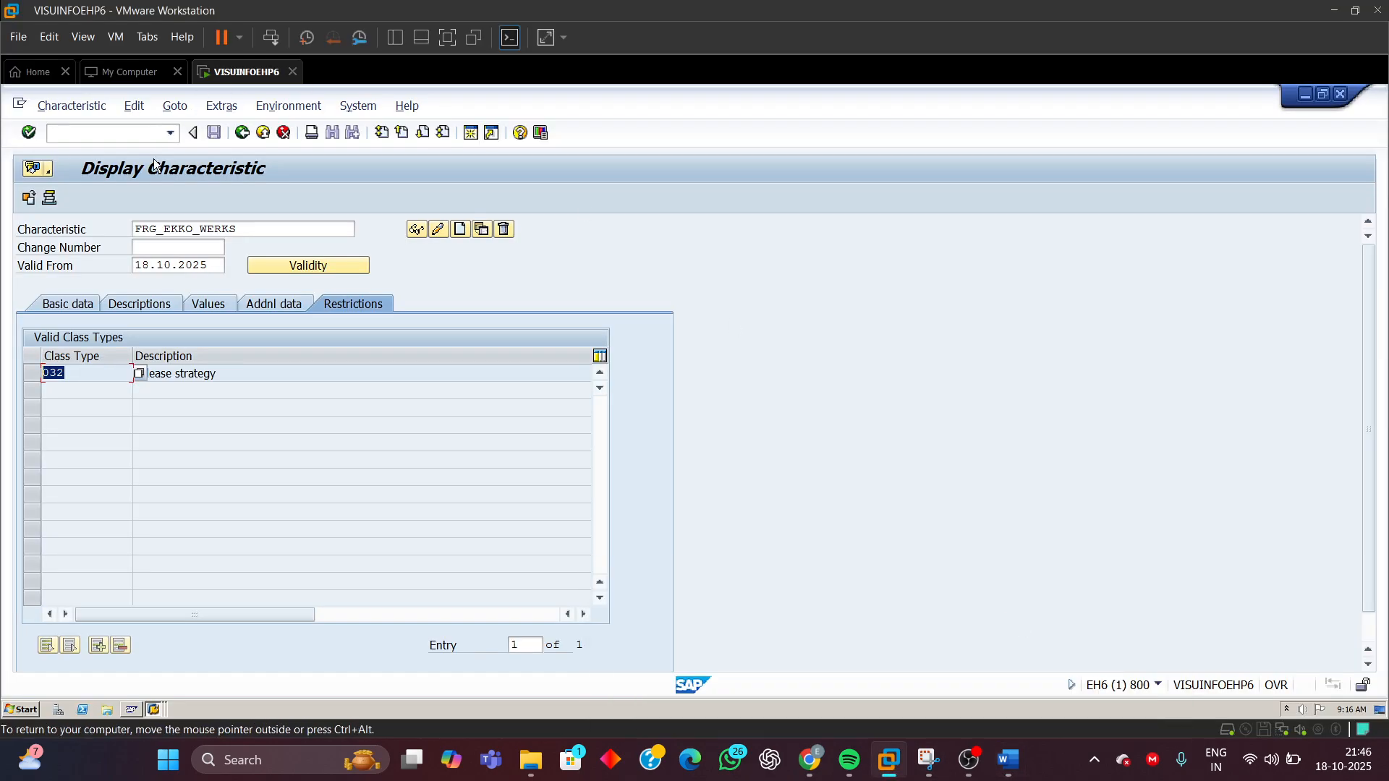
# - Display the purchasing organization characteristic FRG_EKKO_EKORG
pyautogui.click(246, 229)
pyautogui.press('BackSpace')
pyautogui.press('BackSpace')
pyautogui.press('BackSpace')
pyautogui.press('BackSpace')
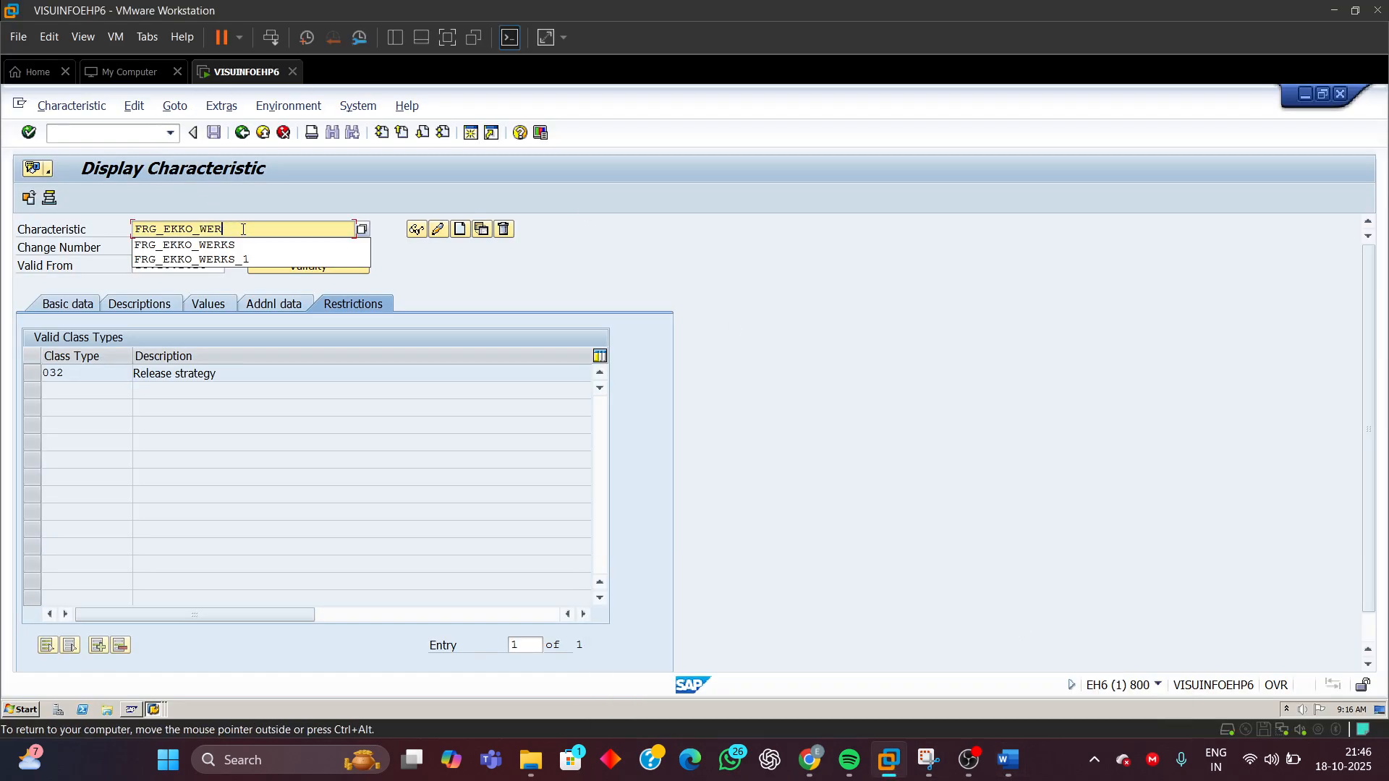
pyautogui.press('BackSpace')
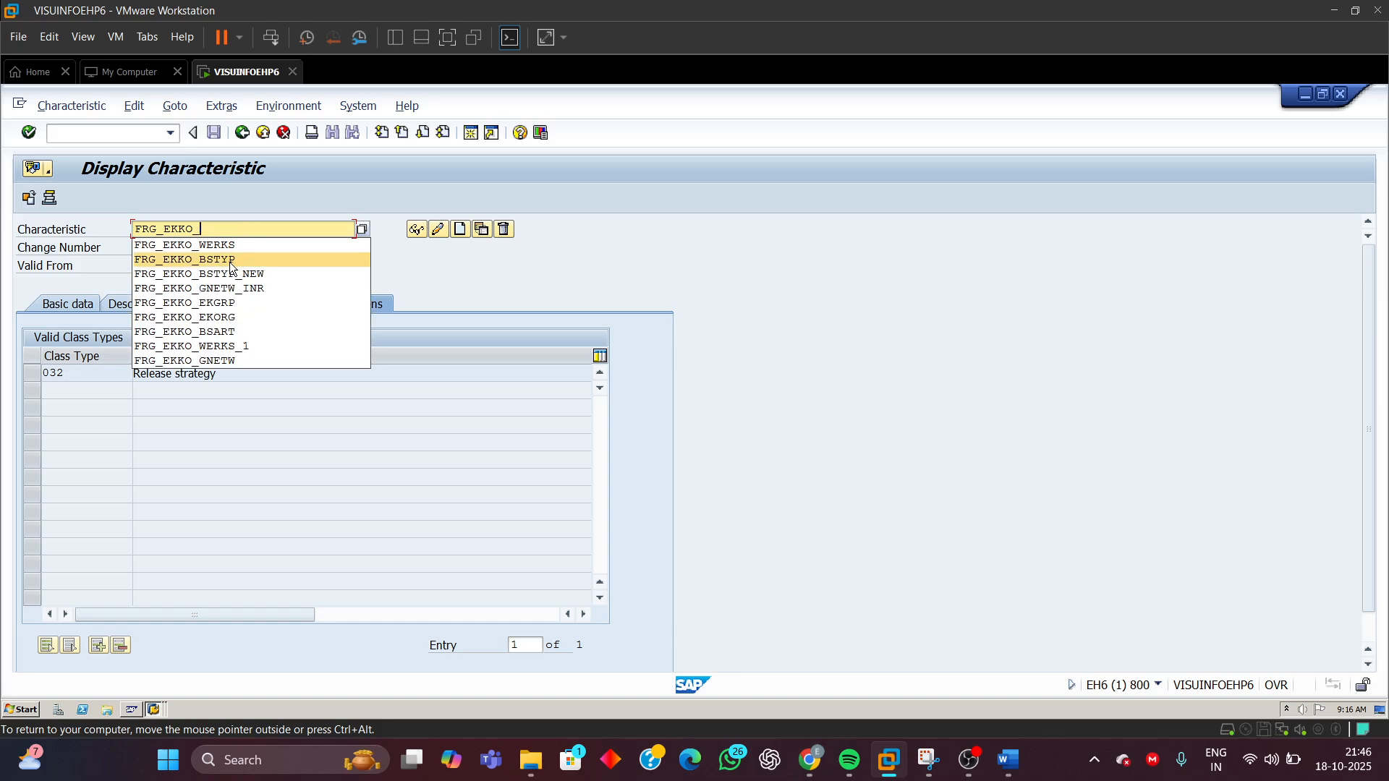
pyautogui.click(224, 319)
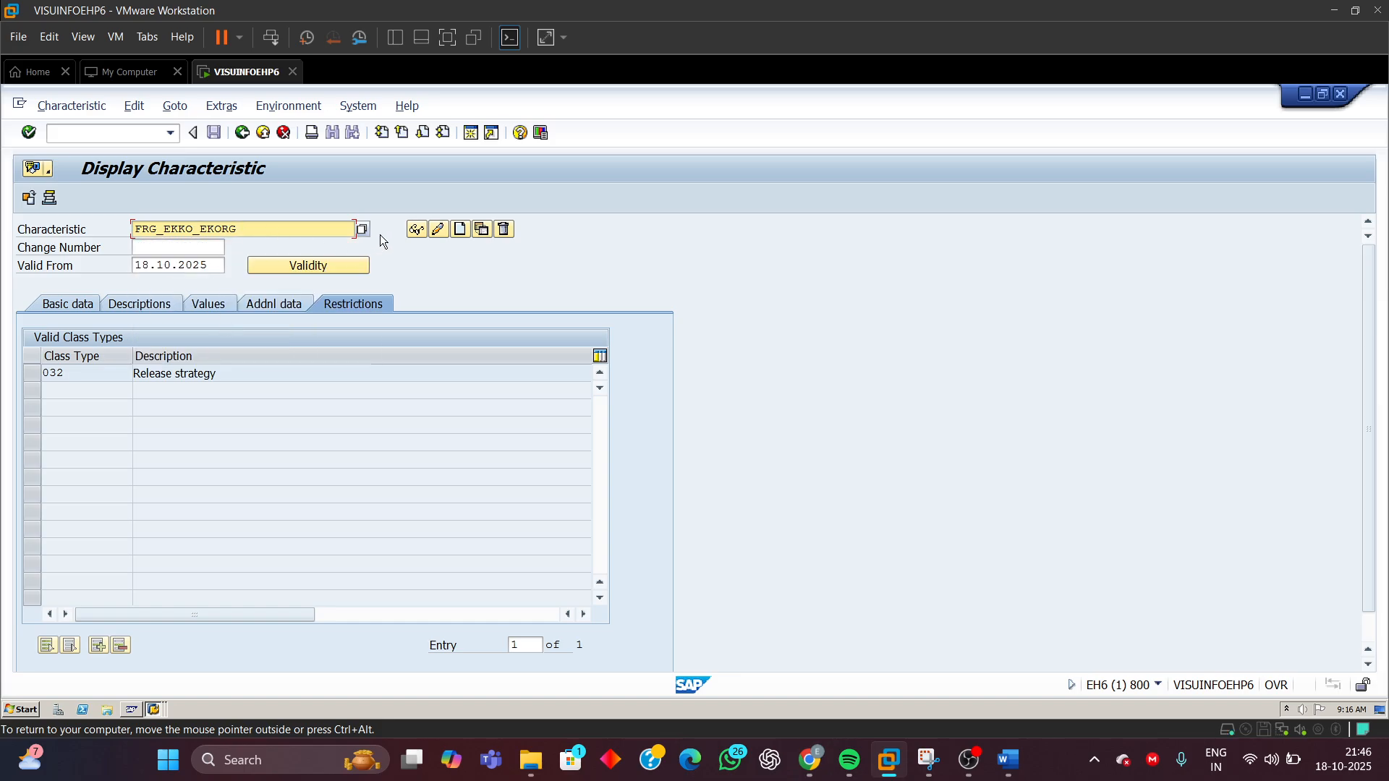
pyautogui.click(416, 229)
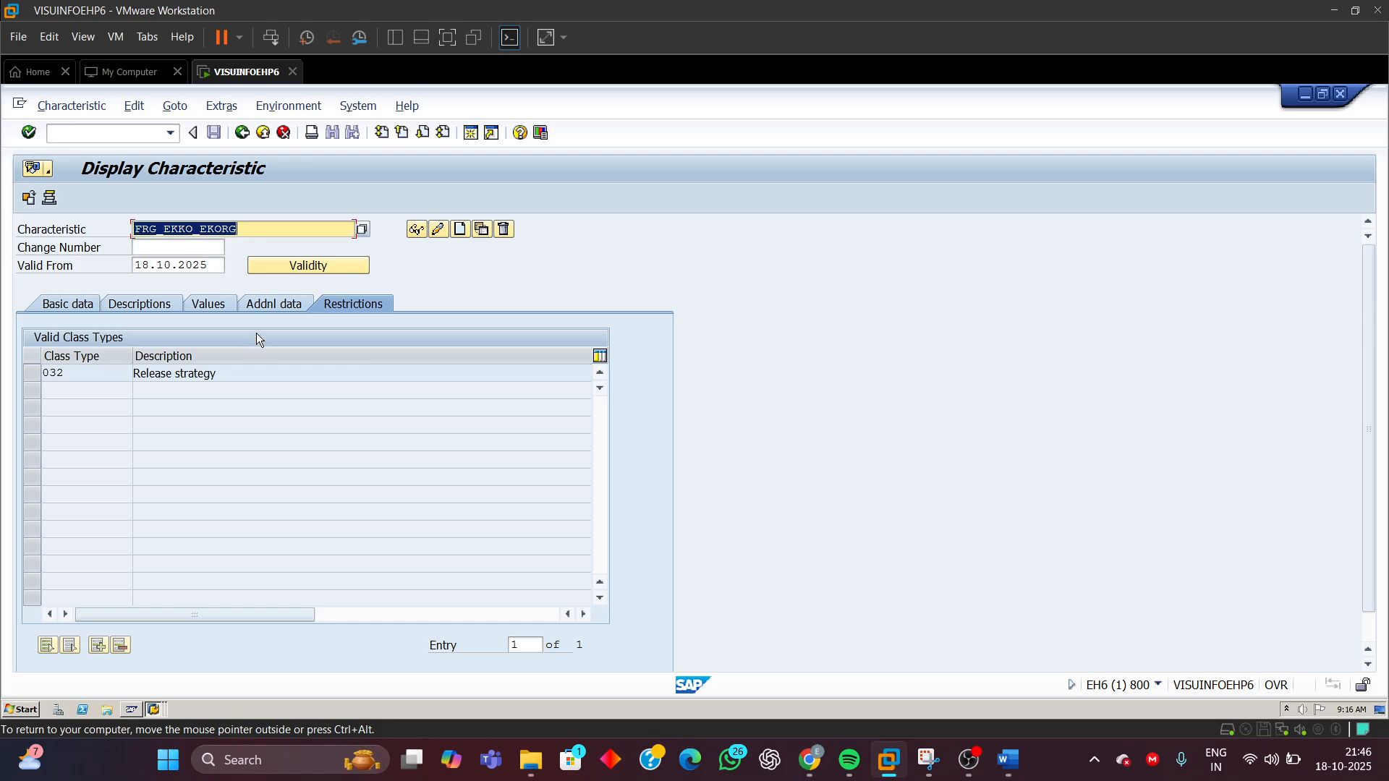
# - Check the reference table name and field name in the additional data of FRG_EKKO_EKORG
pyautogui.click(272, 307)
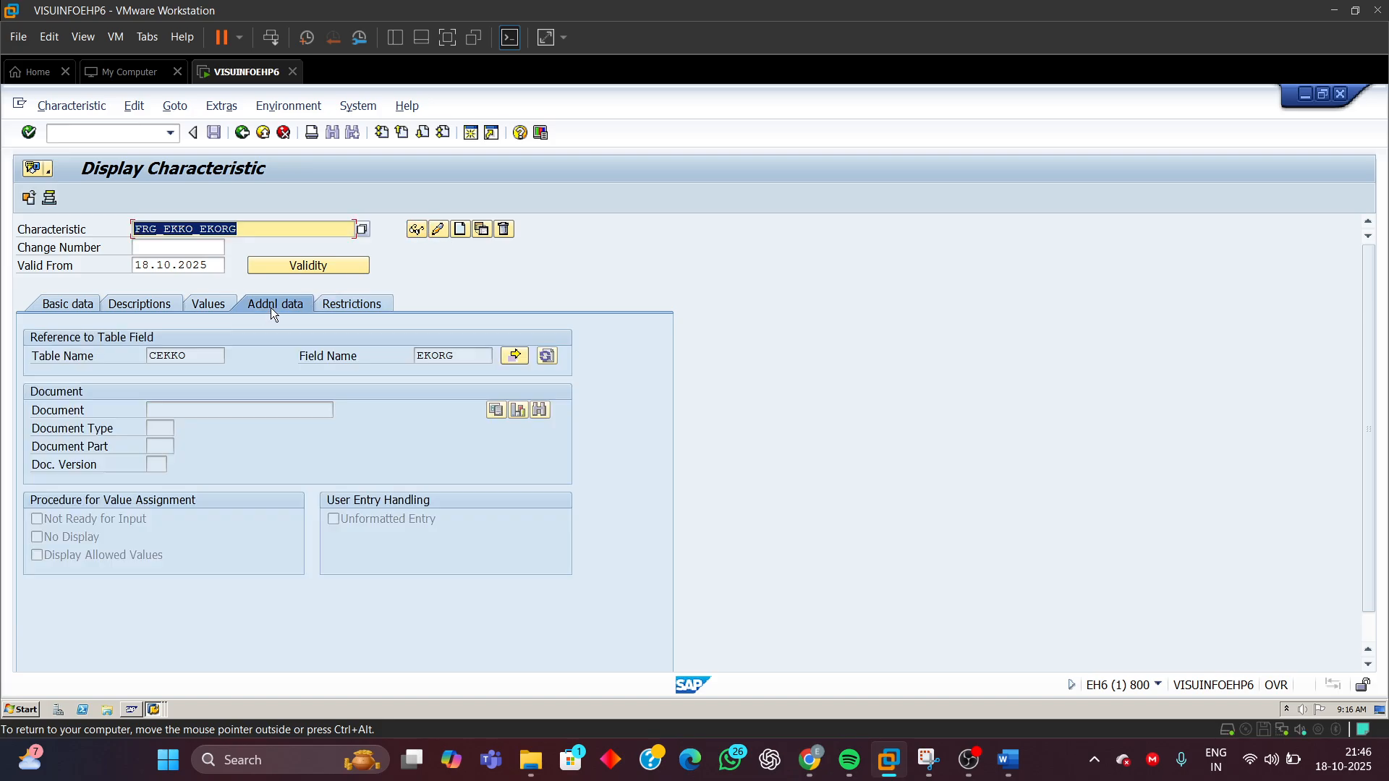
pyautogui.click(465, 357)
pyautogui.moveTo(465, 357); pyautogui.dragTo(331, 358)
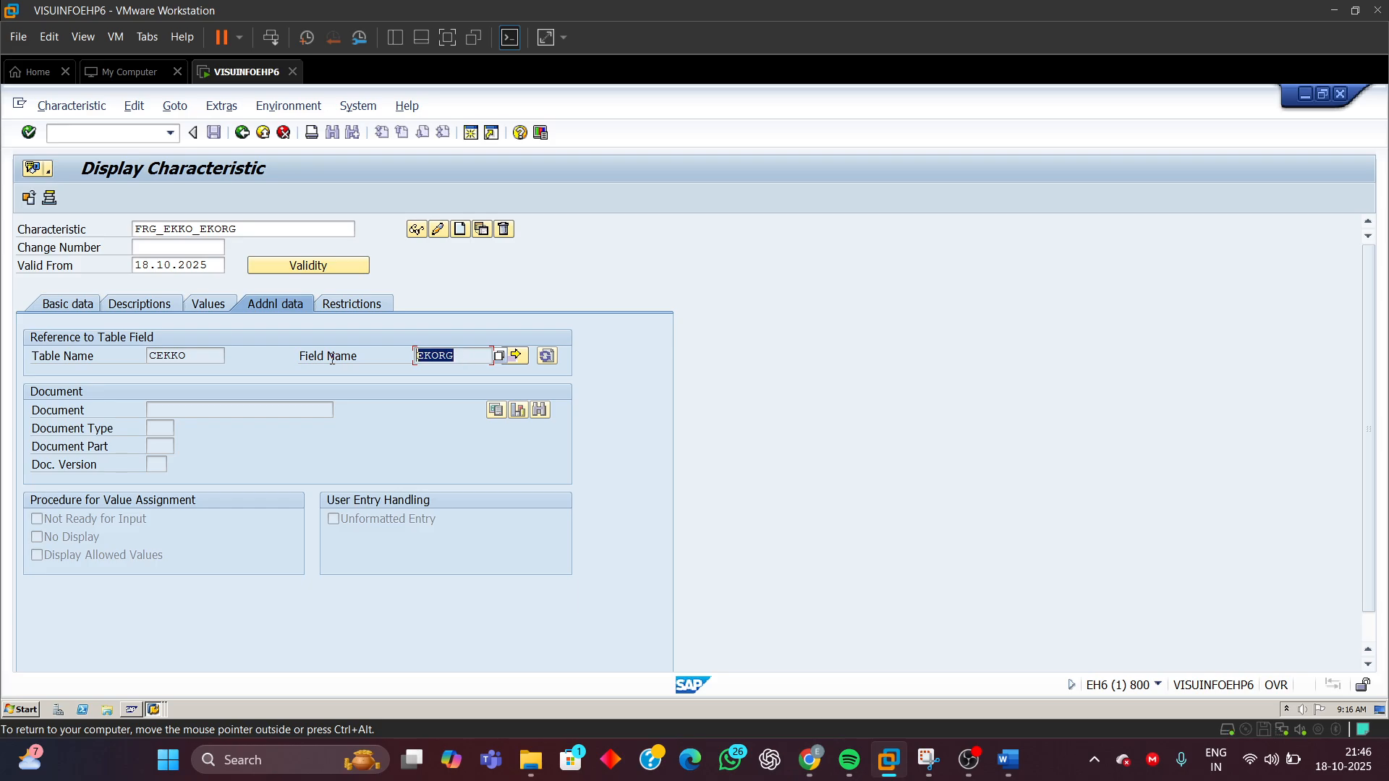
# - Review the description, data type and number of characters in the basic data of FRG_EKKO_EKORG
pyautogui.click(71, 310)
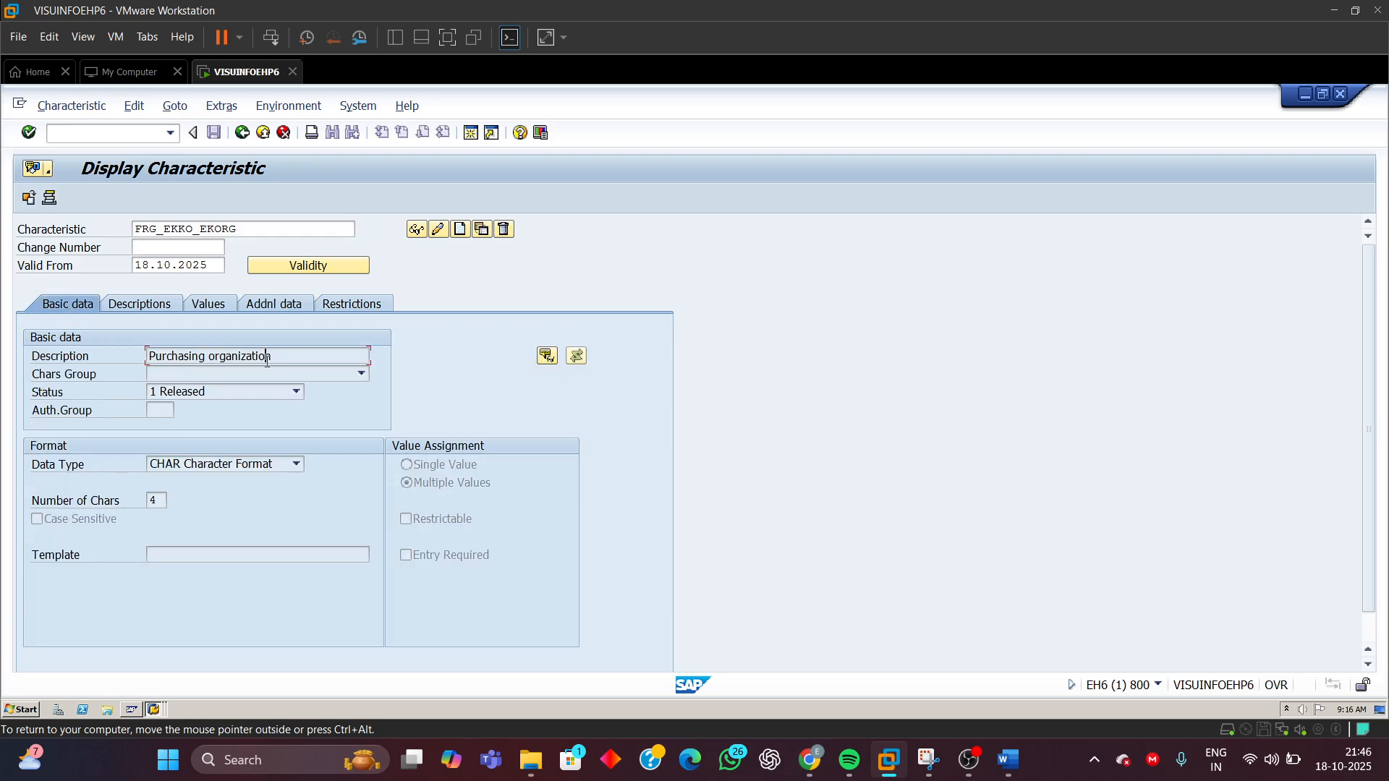
pyautogui.moveTo(268, 358); pyautogui.dragTo(2, 370)
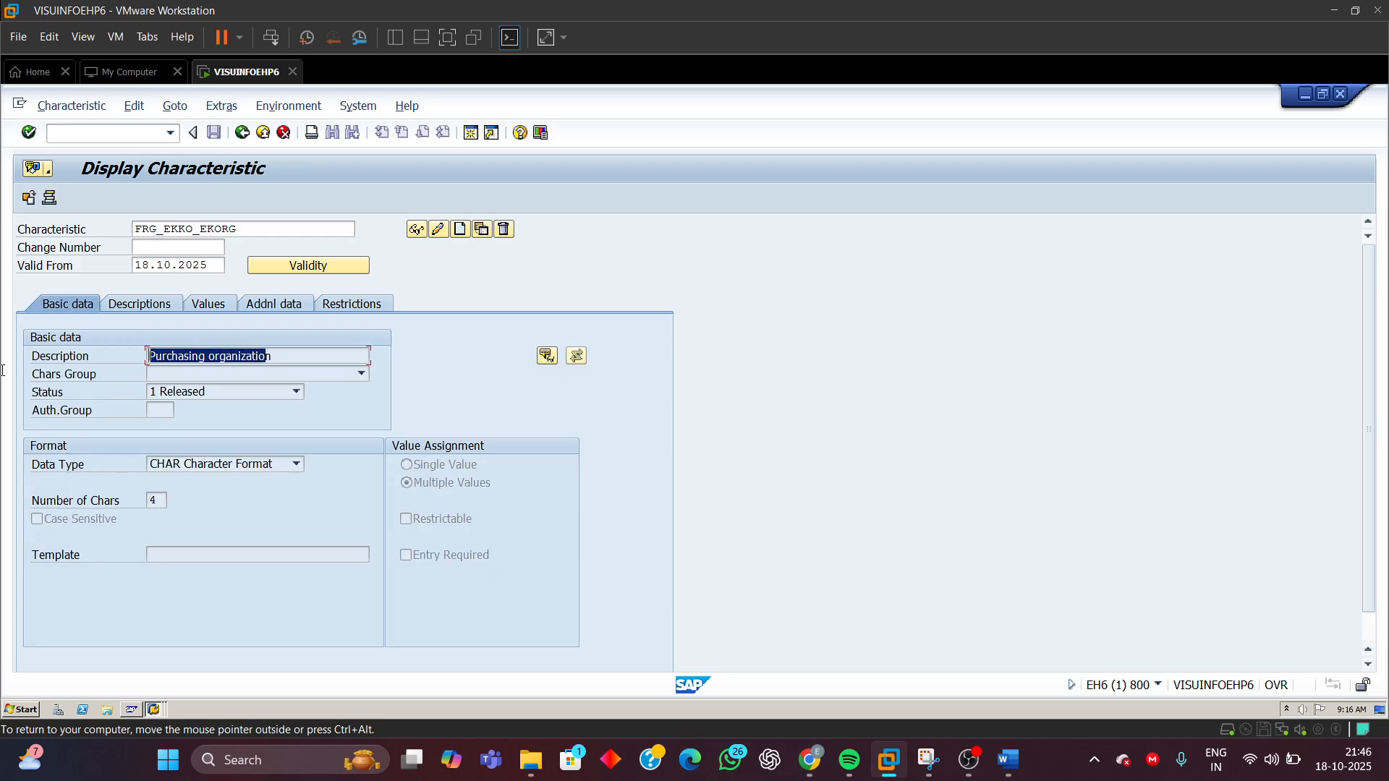
pyautogui.click(272, 470)
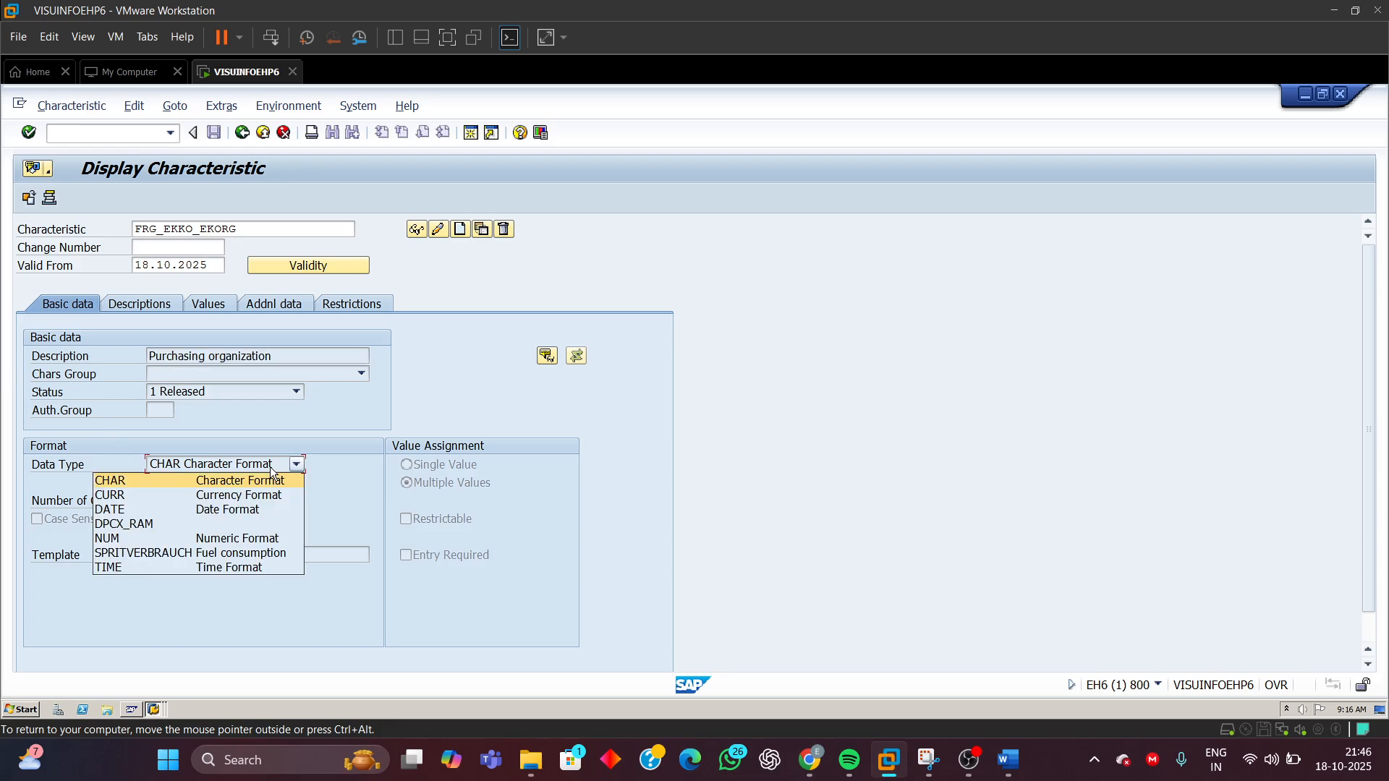
pyautogui.click(271, 474)
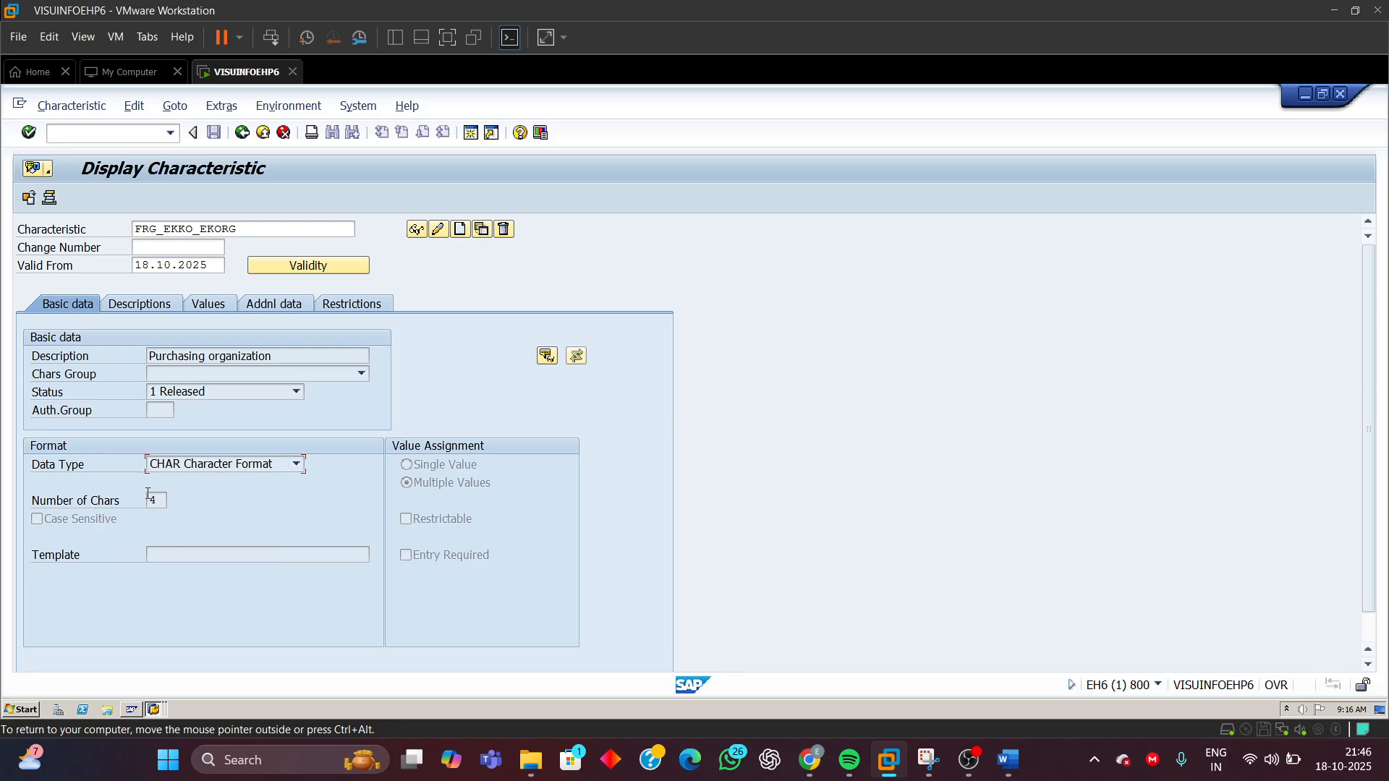
pyautogui.moveTo(162, 500); pyautogui.dragTo(113, 505)
# - Switch to the CEKKO structure display and check the data type and length of the EKORG component
pyautogui.click(154, 712)
pyautogui.click(151, 685)
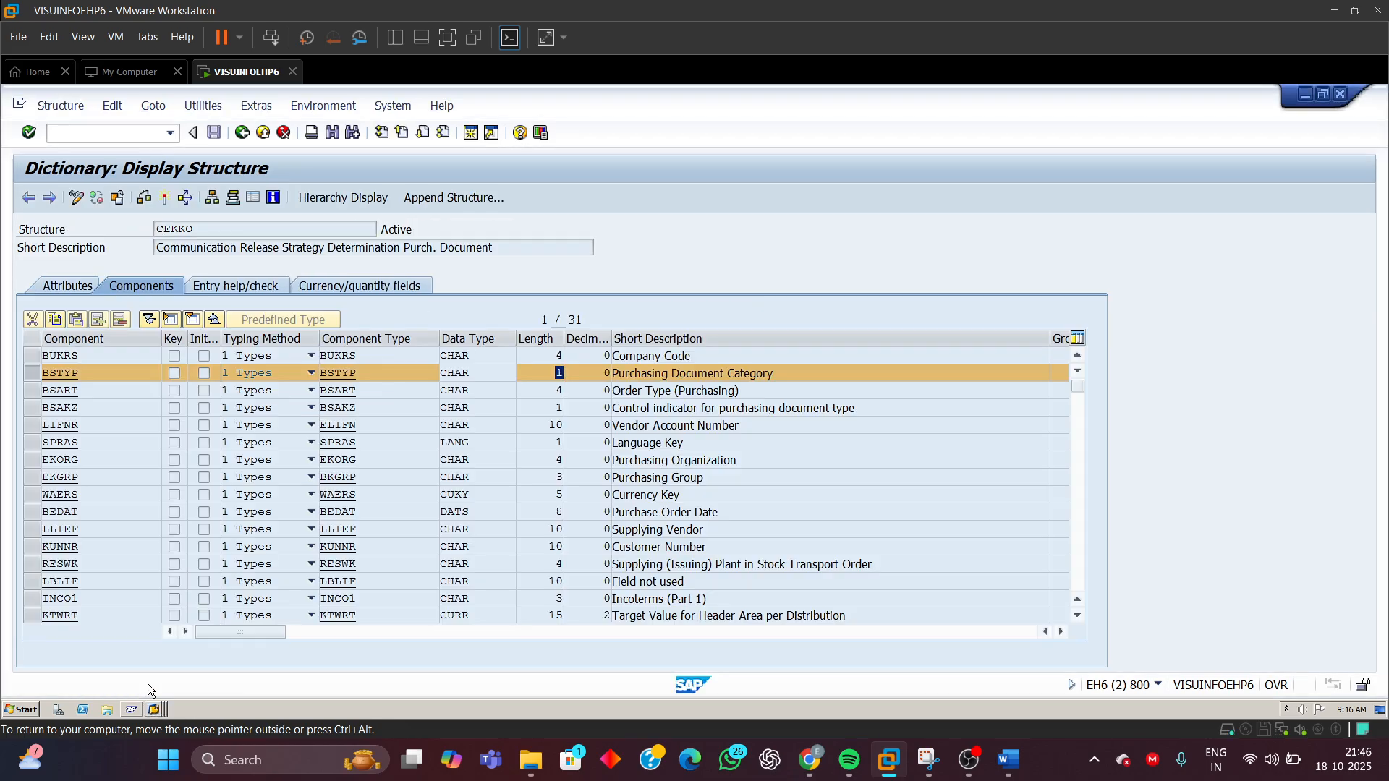
pyautogui.click(44, 372)
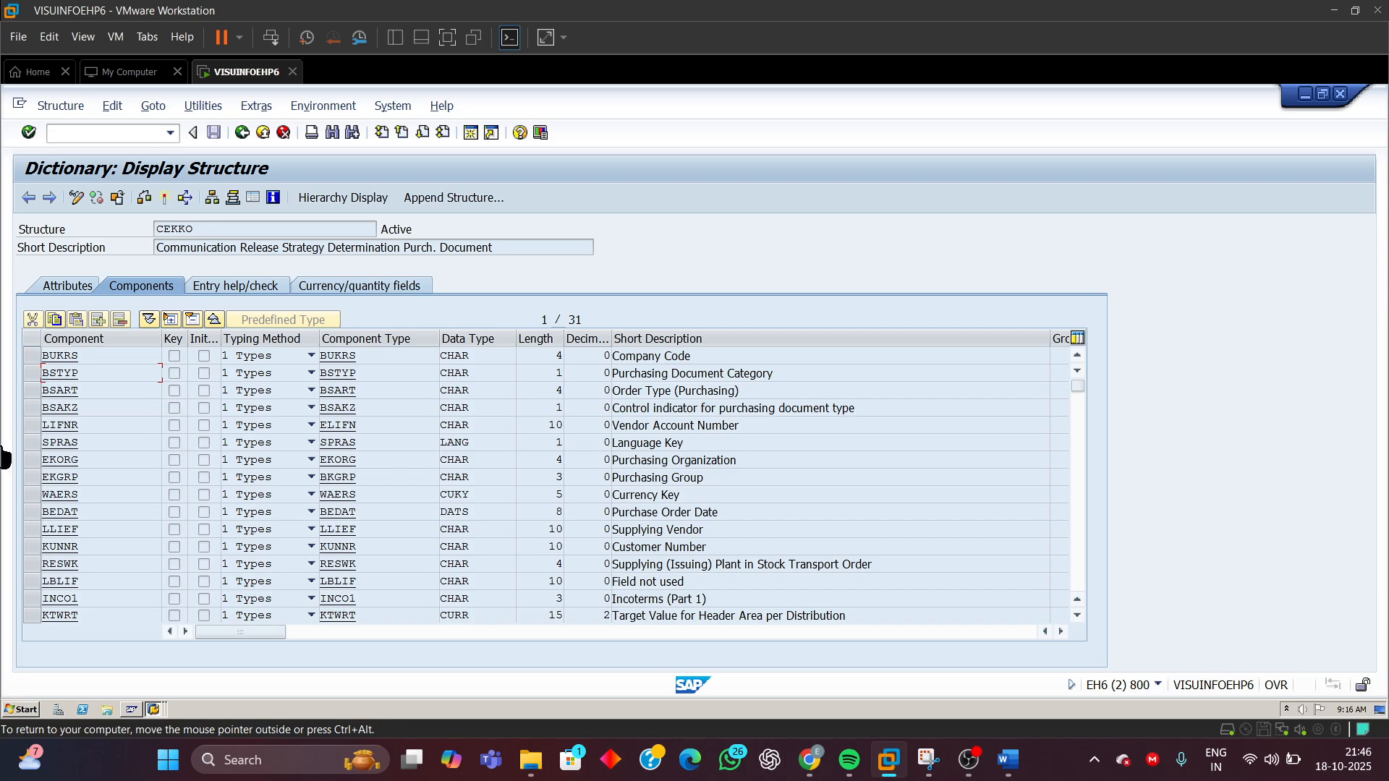
pyautogui.click(34, 462)
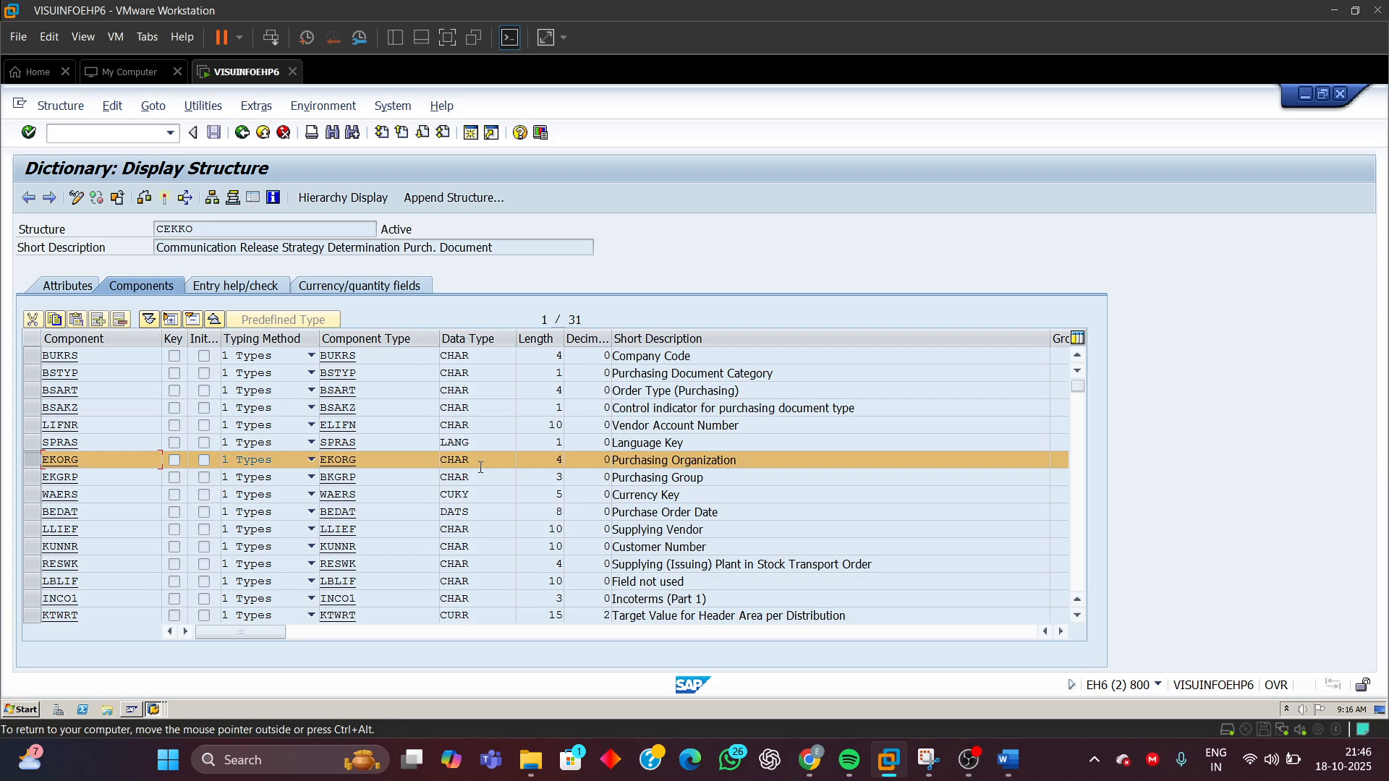
pyautogui.moveTo(483, 464); pyautogui.dragTo(401, 471)
pyautogui.moveTo(551, 458); pyautogui.dragTo(564, 460)
# - Return to the characteristic display session and display the purchasing group characteristic FRG_EKKO_EKGRP
pyautogui.click(133, 710)
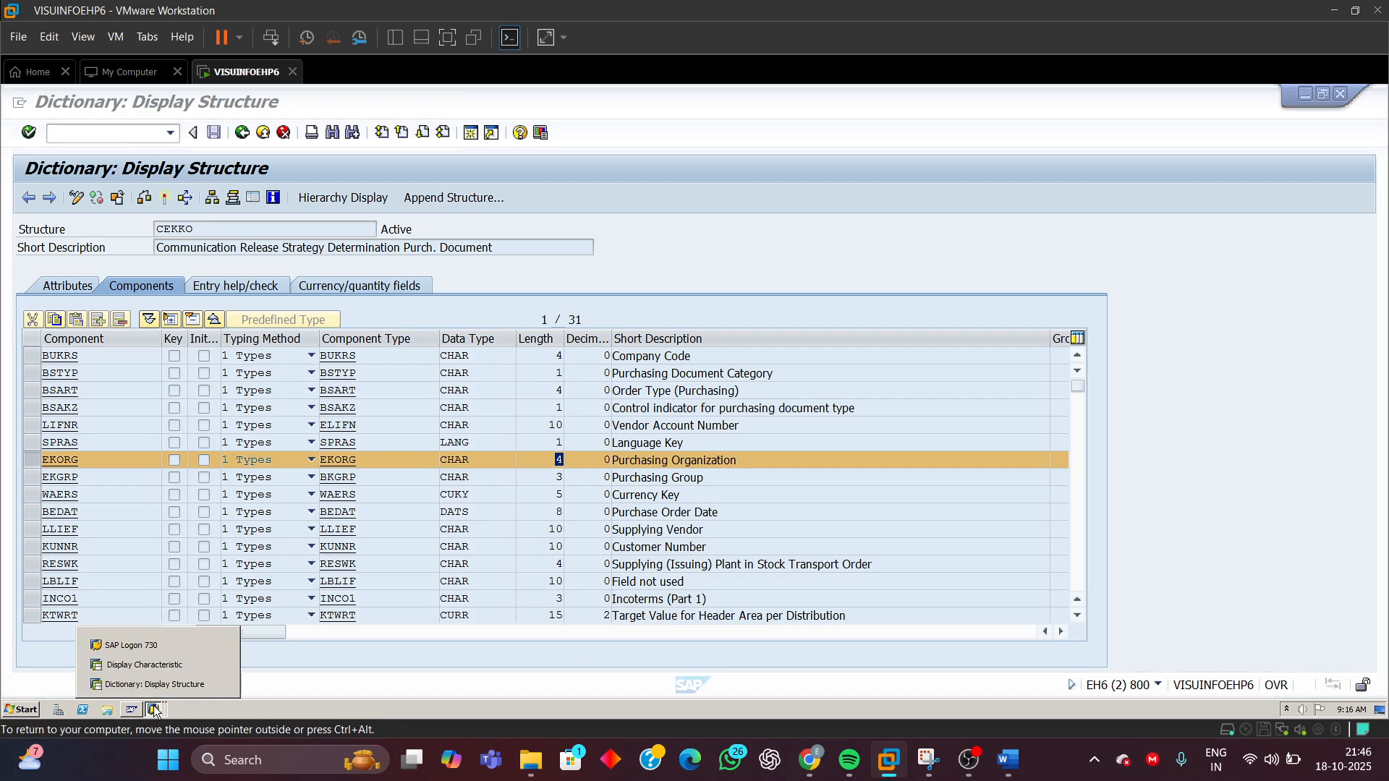
pyautogui.click(142, 665)
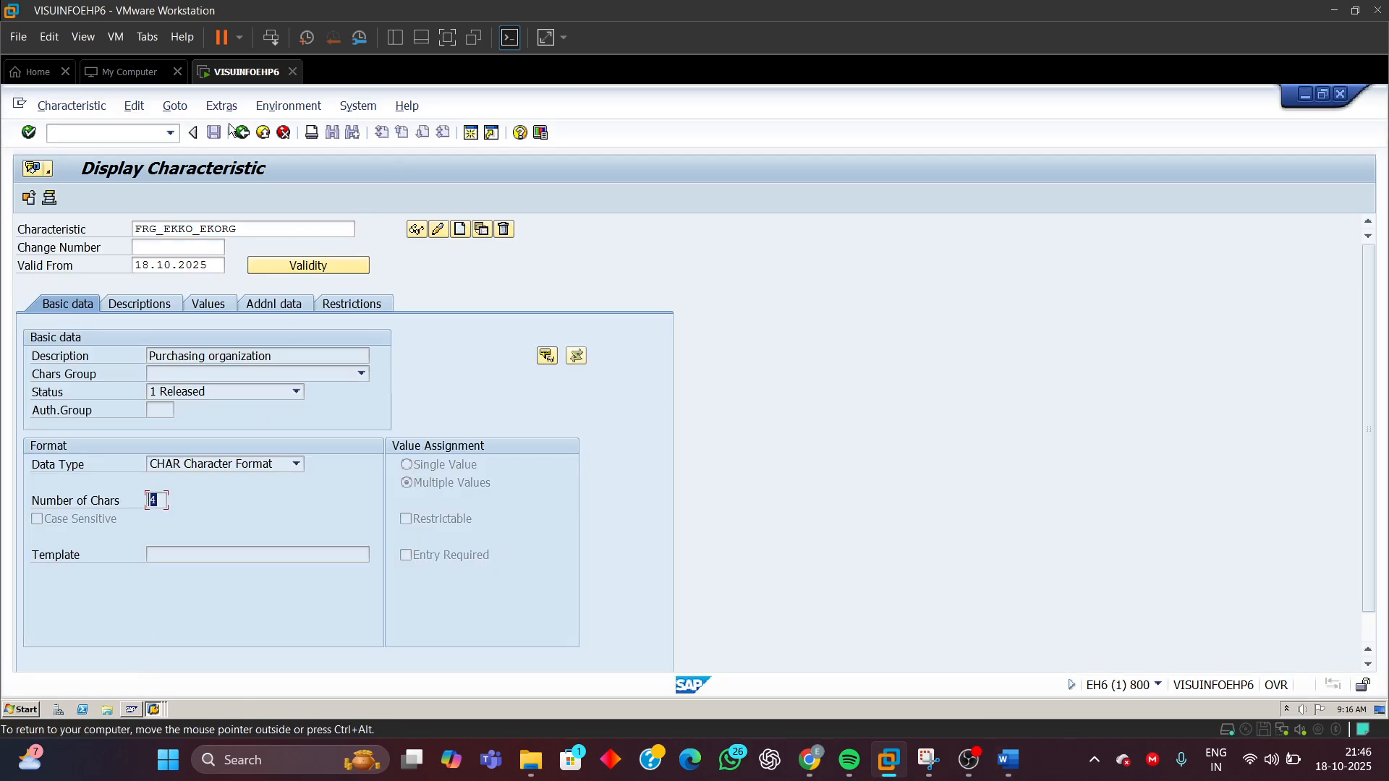
pyautogui.click(239, 230)
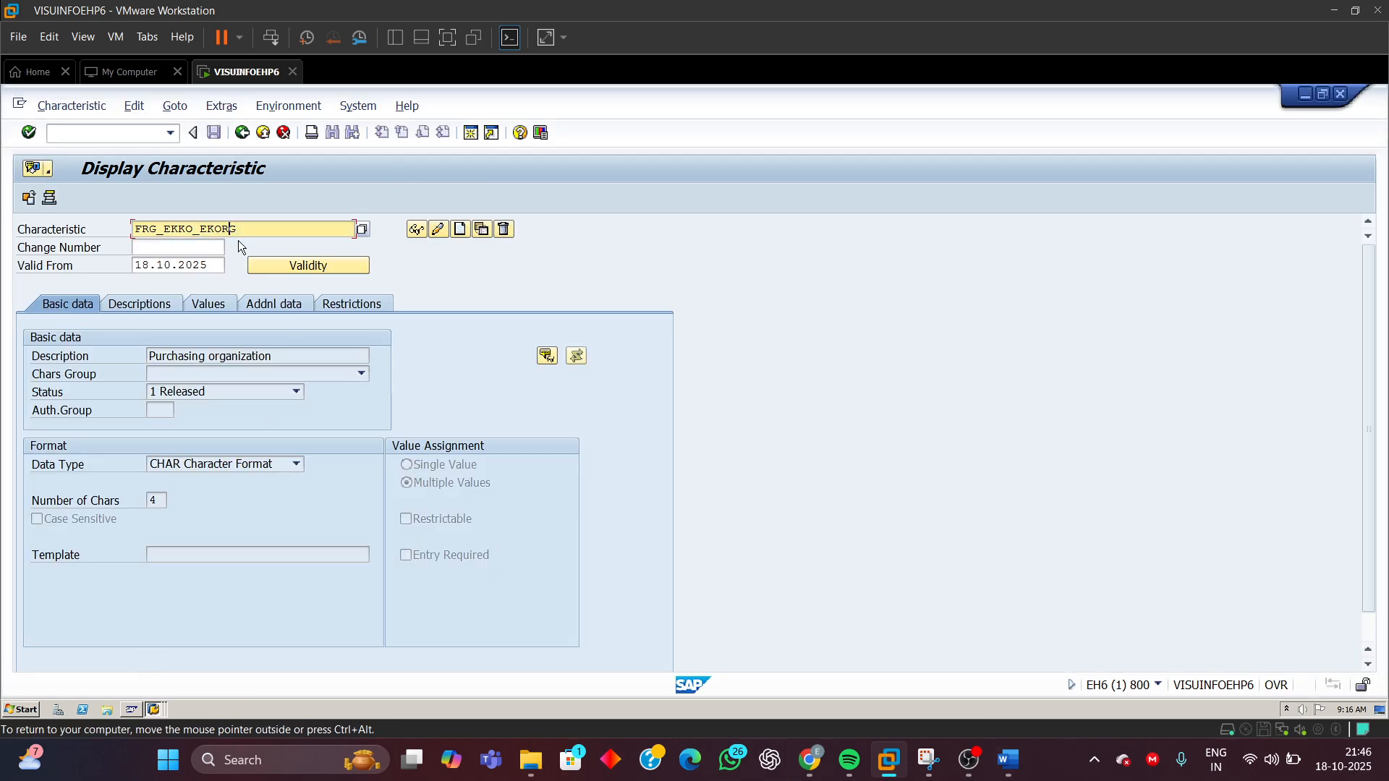
pyautogui.press('BackSpace')
pyautogui.press('BackSpace')
pyautogui.press('BackSpace')
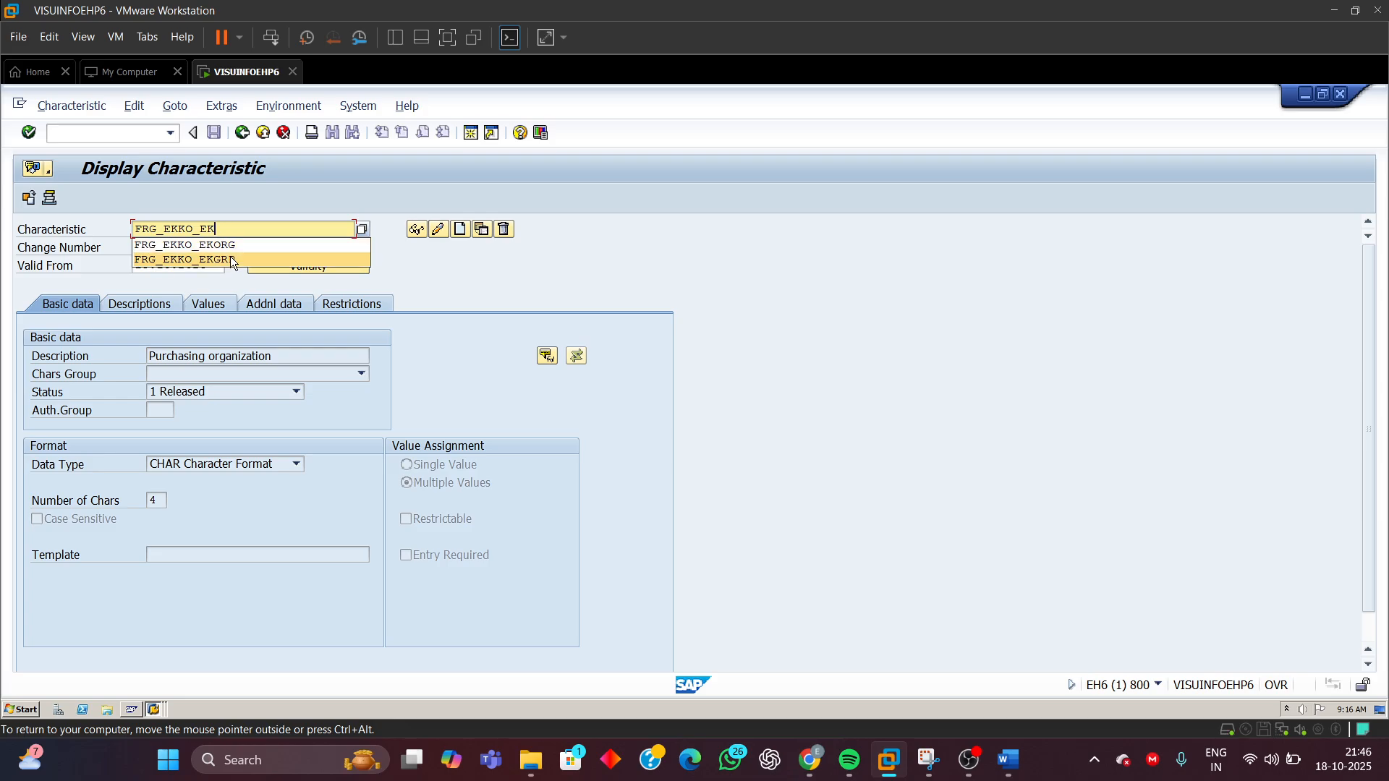
pyautogui.click(217, 260)
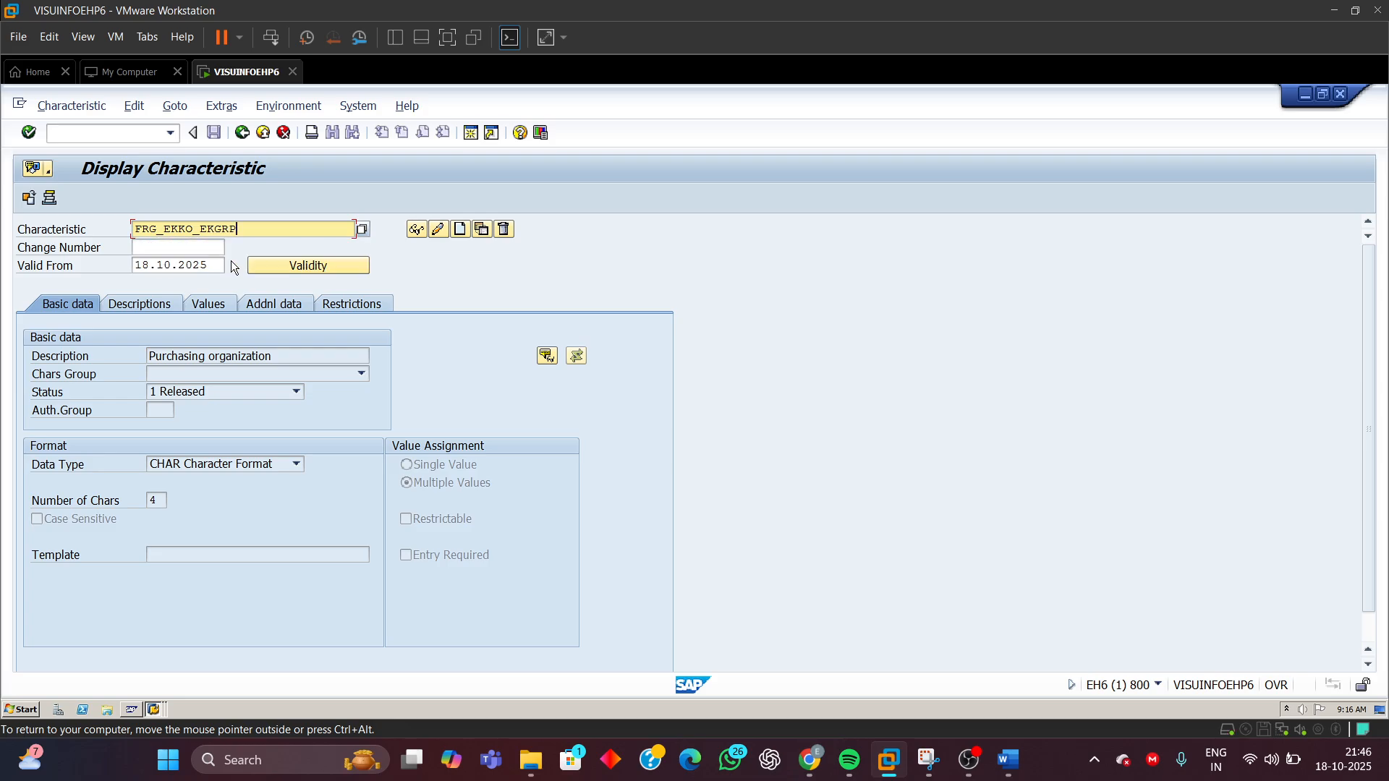
pyautogui.click(418, 229)
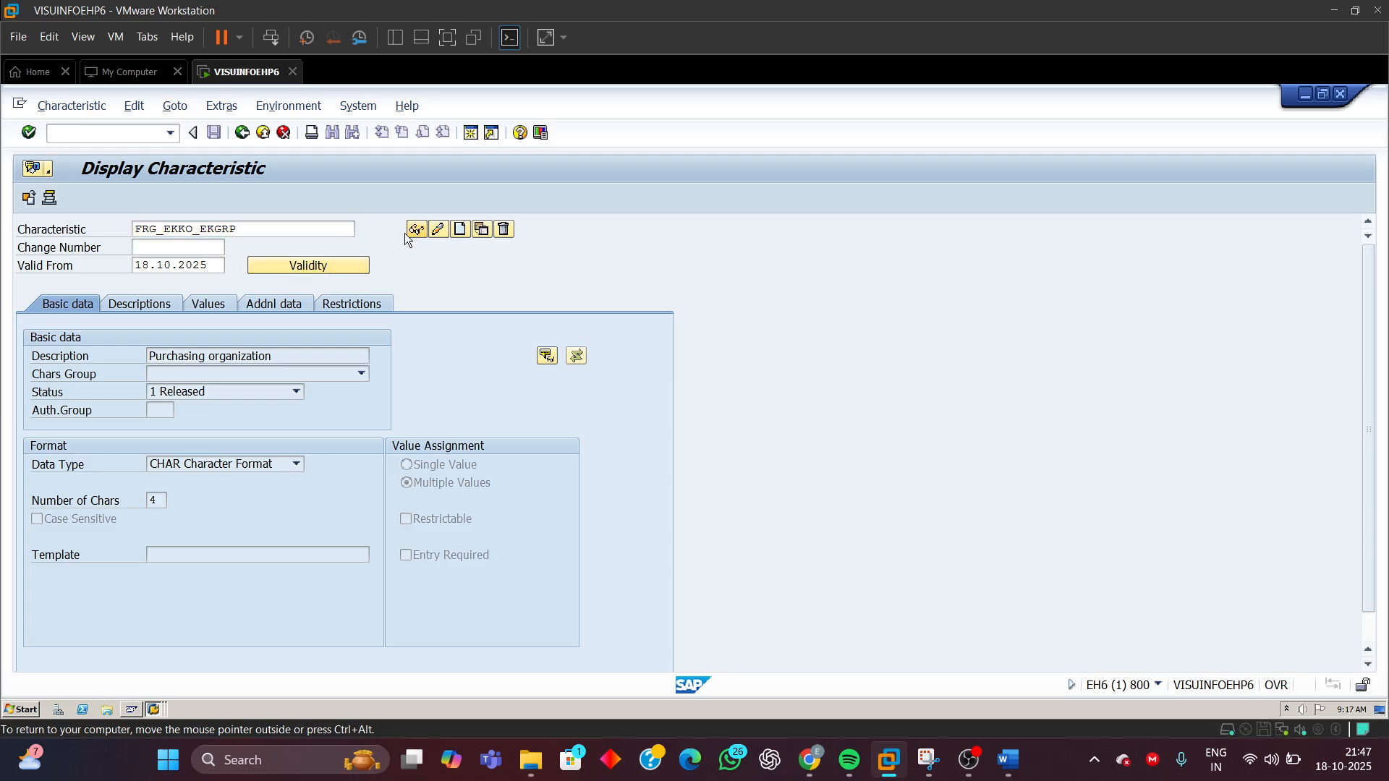
# - Check the reference table name and field name in the additional data of FRG_EKKO_EKGRP
pyautogui.click(288, 302)
pyautogui.click(449, 355)
pyautogui.moveTo(442, 341); pyautogui.dragTo(390, 337)
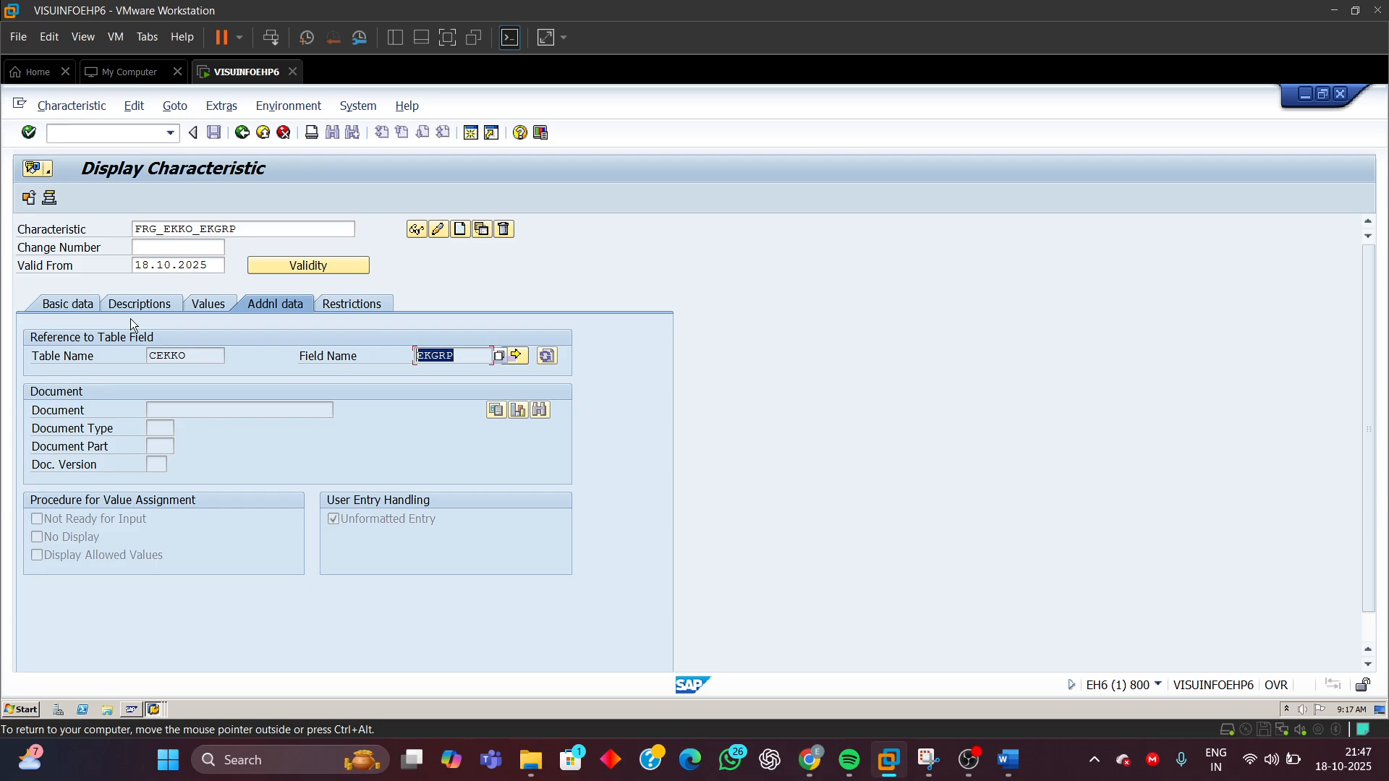
# - Review the description, data type and number of characters in the basic data of FRG_EKKO_EKGRP
pyautogui.click(68, 302)
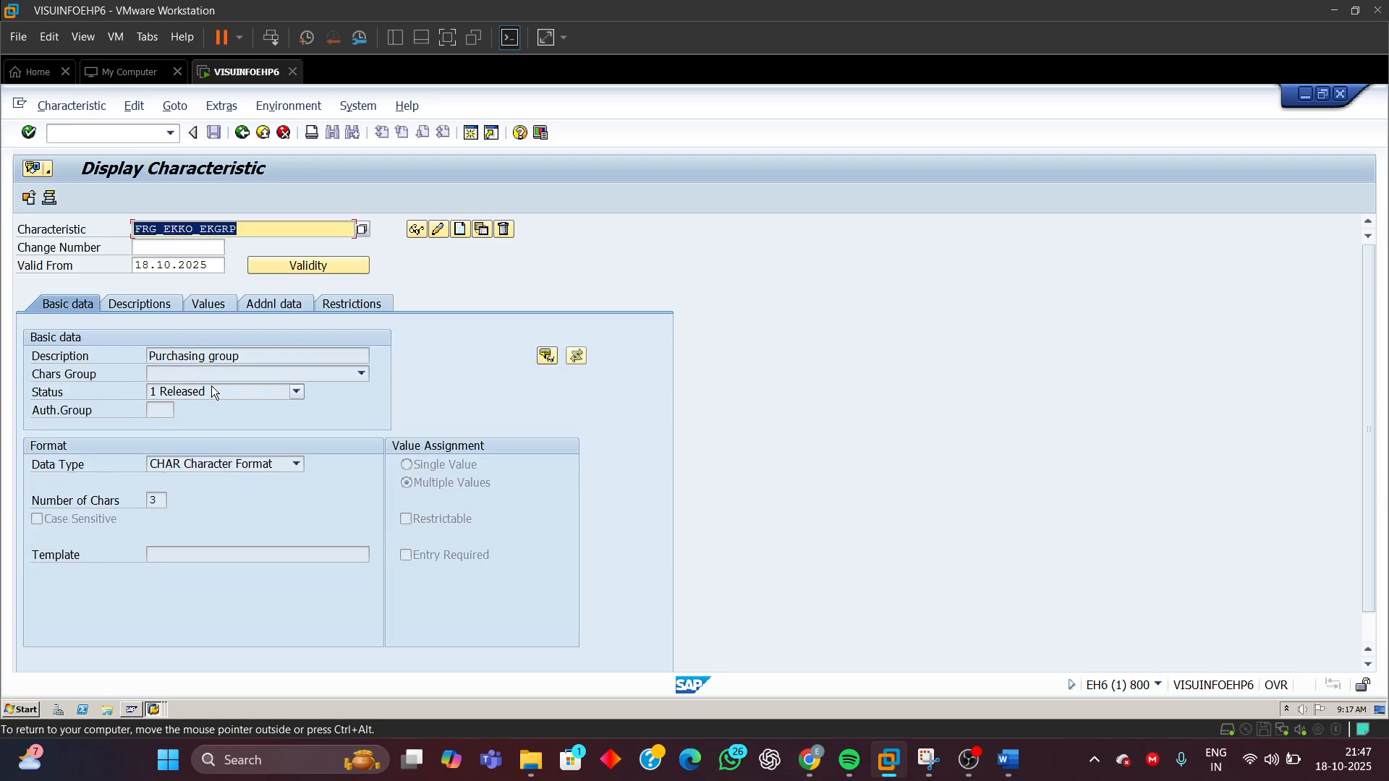
pyautogui.moveTo(236, 356); pyautogui.dragTo(149, 356)
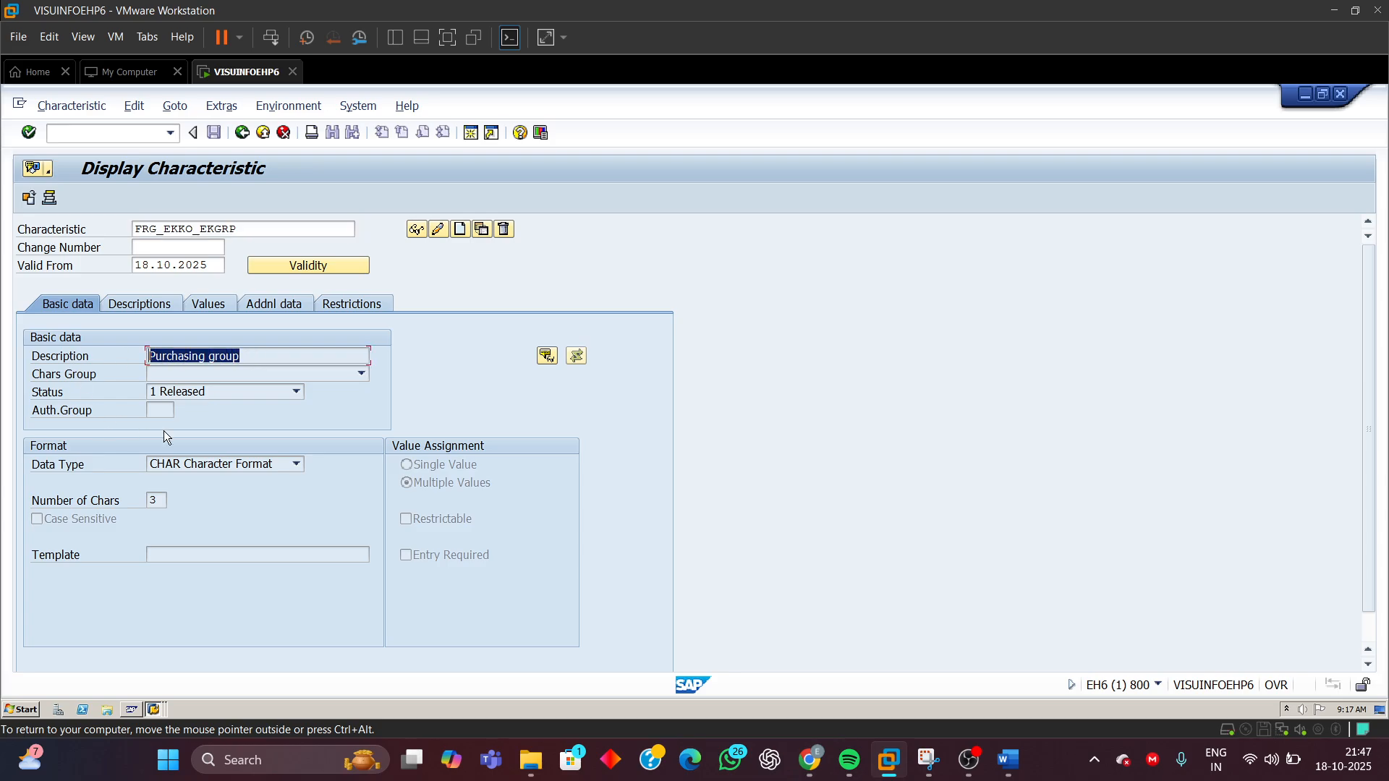
pyautogui.click(245, 469)
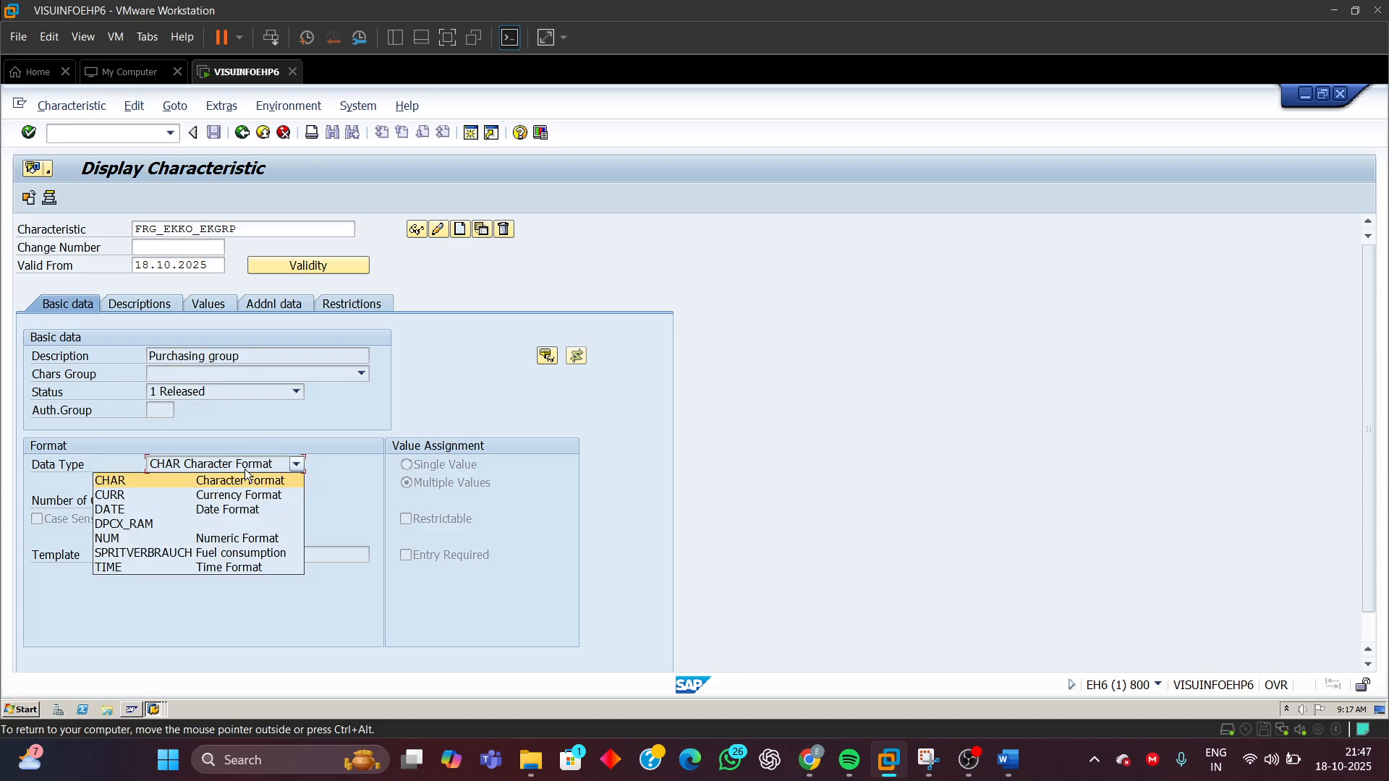
pyautogui.click(245, 469)
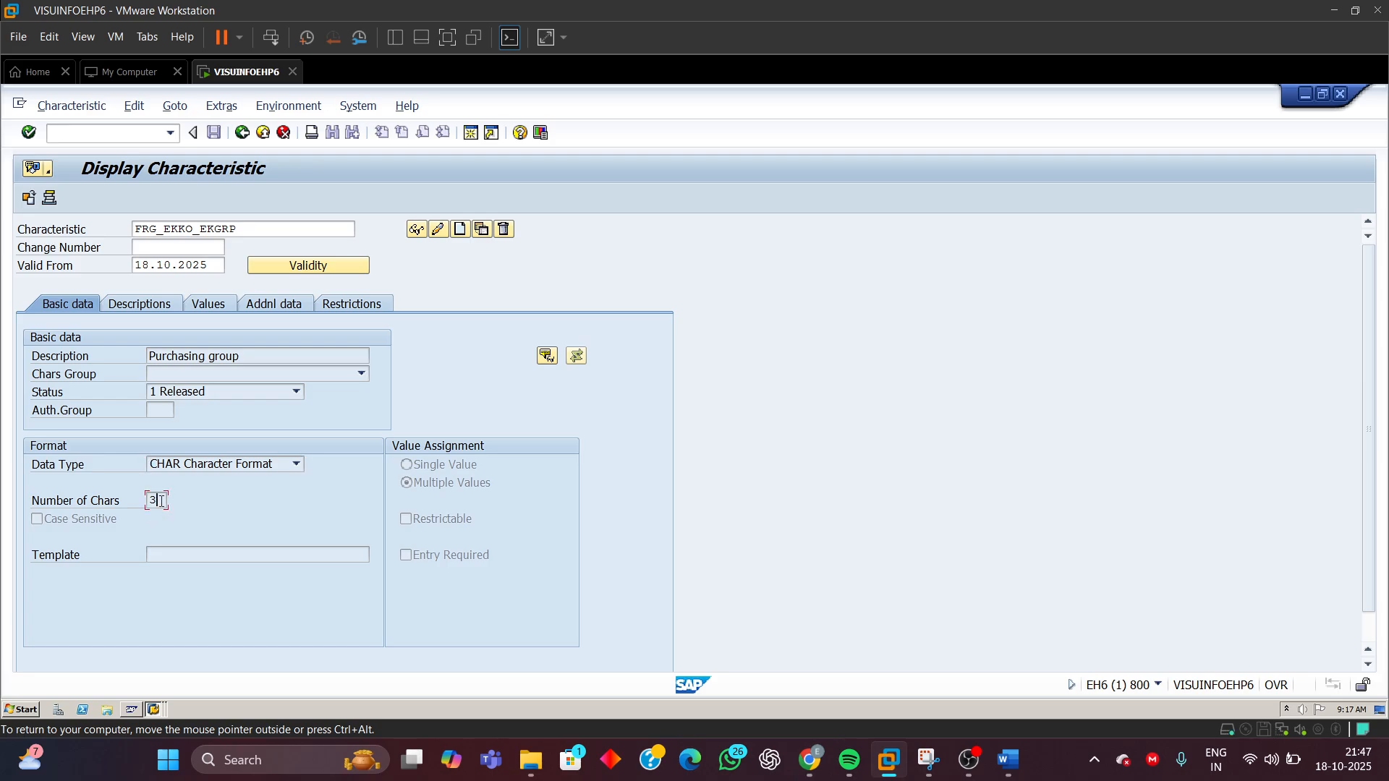
pyautogui.moveTo(160, 501); pyautogui.dragTo(61, 519)
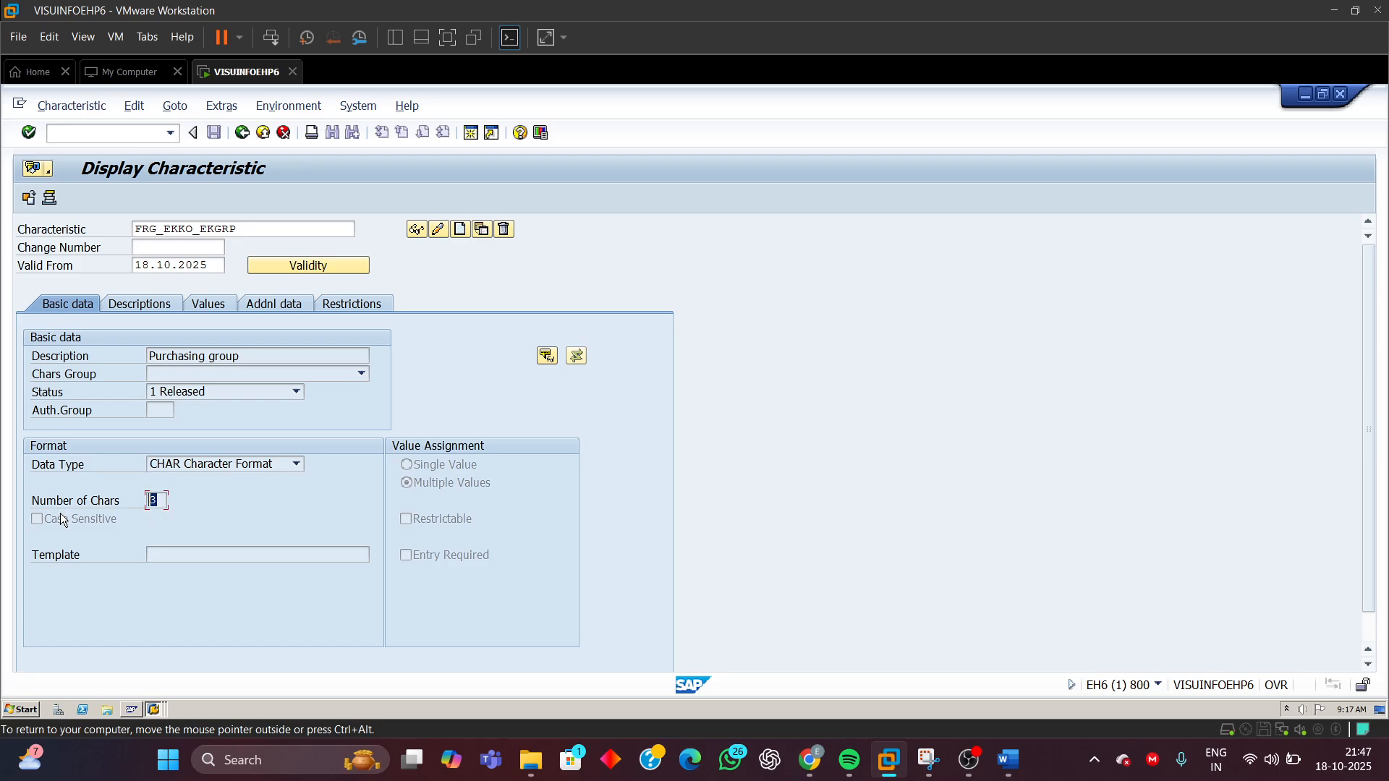
# - Switch to the CEKKO structure display and check the length and data type of the EKGRP component
pyautogui.click(154, 709)
pyautogui.click(160, 684)
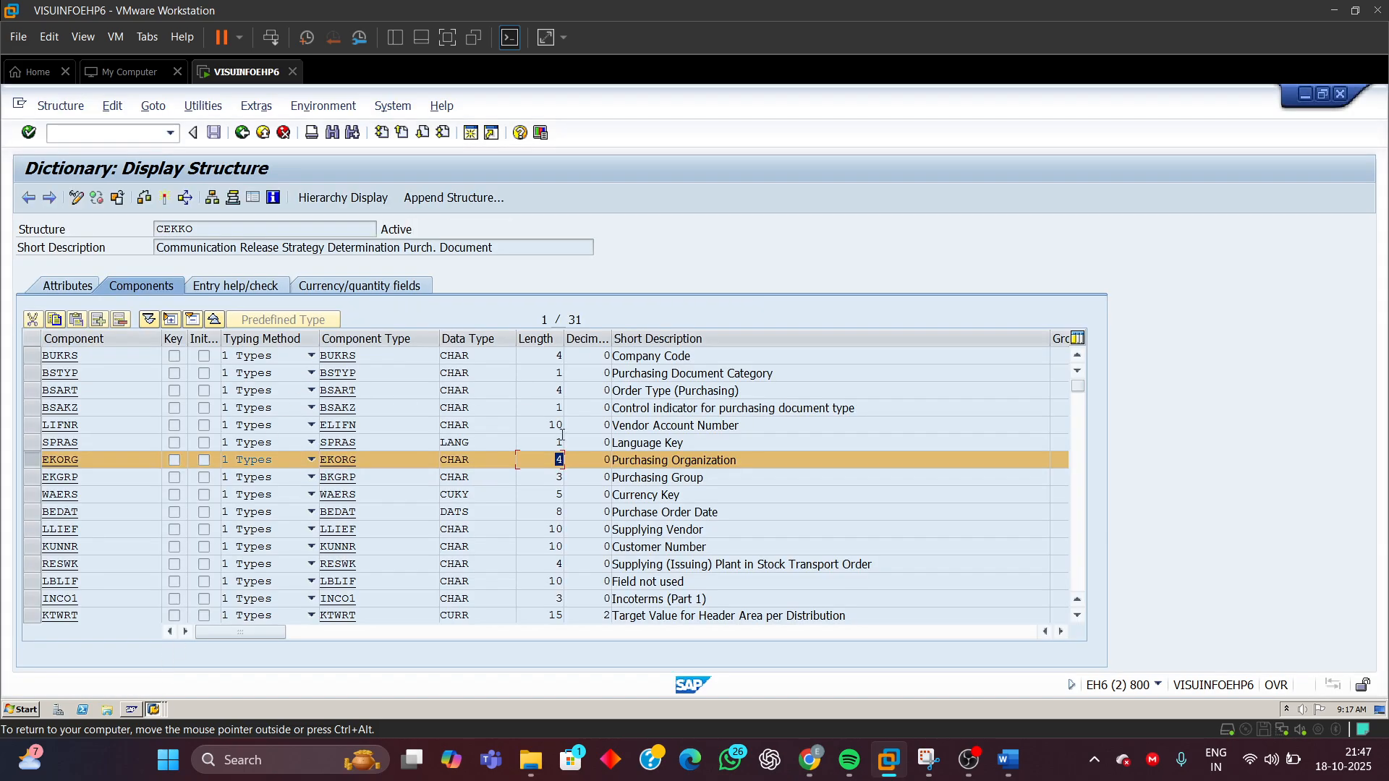
pyautogui.click(43, 478)
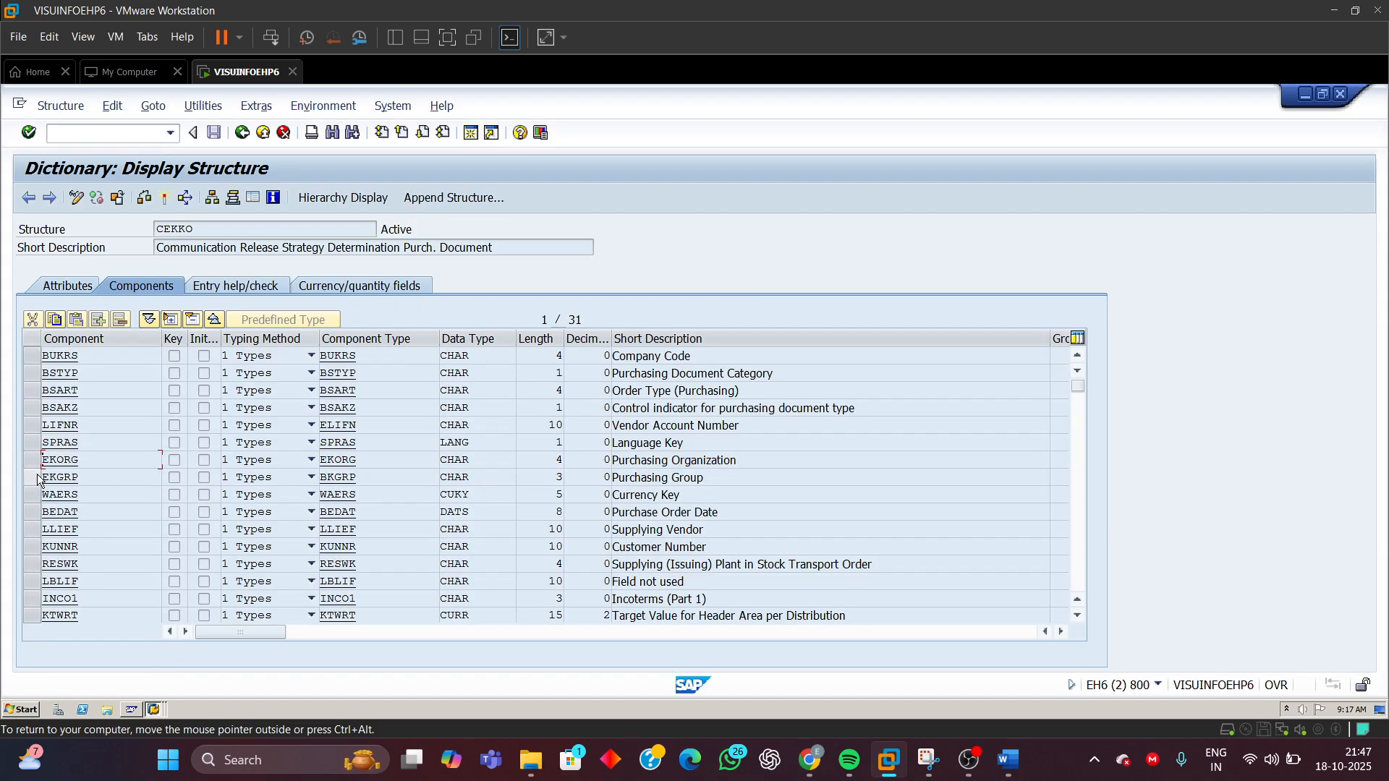
pyautogui.doubleClick(551, 476)
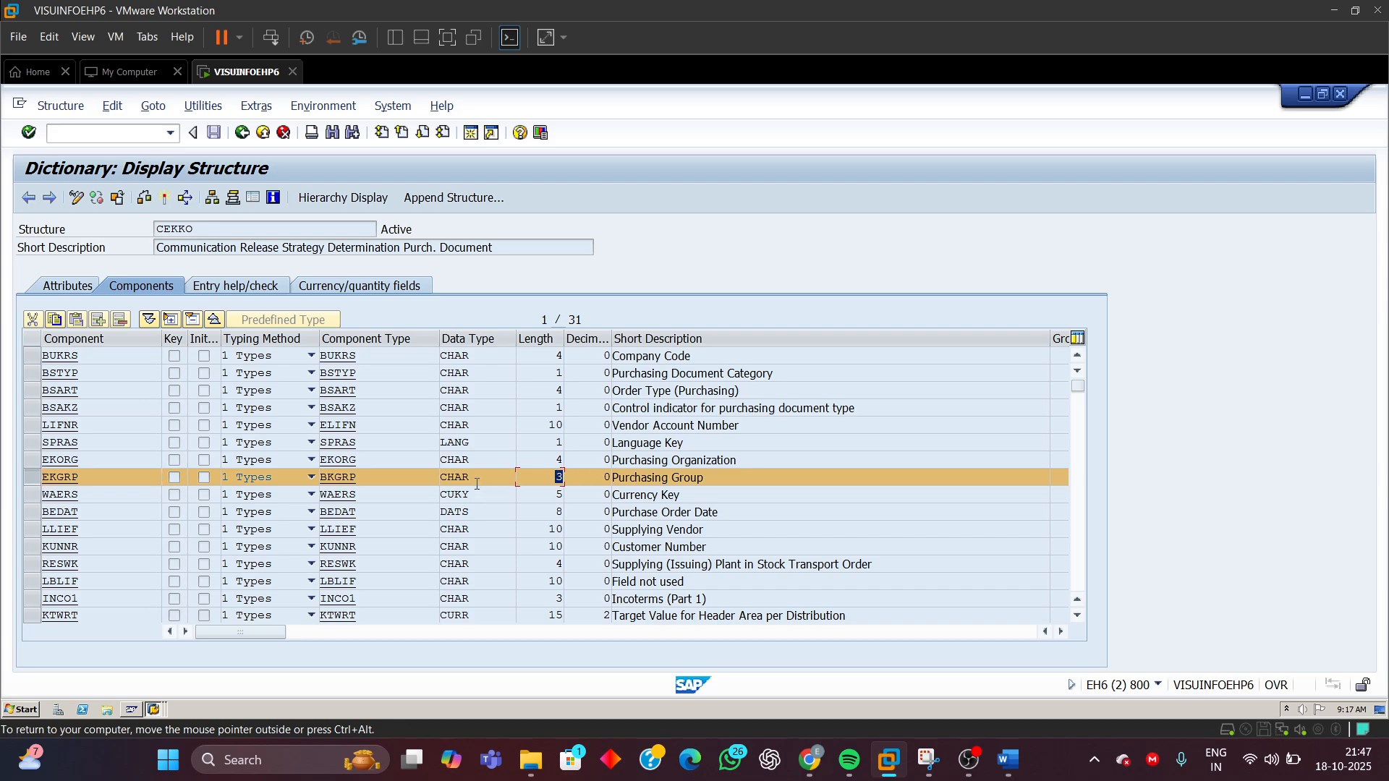
pyautogui.moveTo(474, 479); pyautogui.dragTo(438, 479)
# - Switch to the Word document and replace "PO" with "Contract" in the total net order value characteristic's description
pyautogui.moveTo(1004, 762)
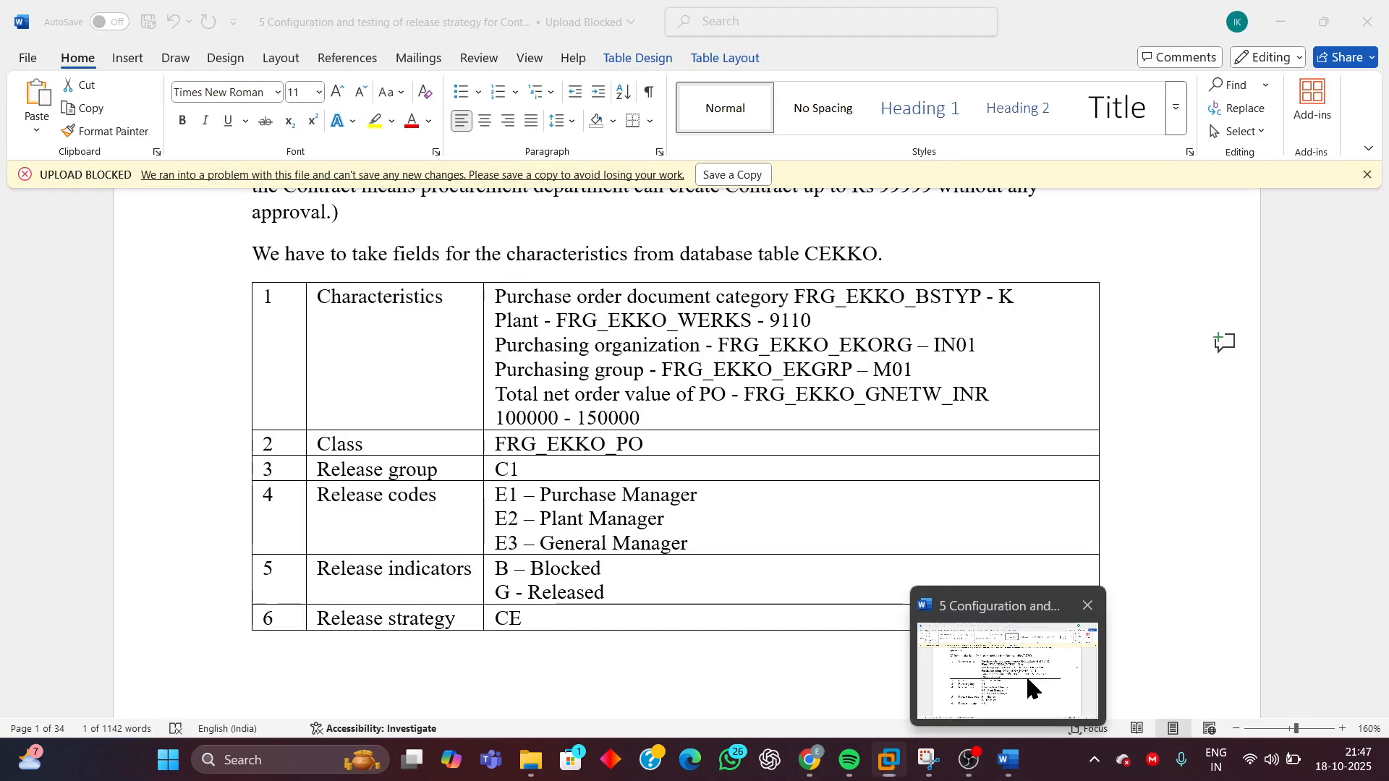
pyautogui.click(1013, 684)
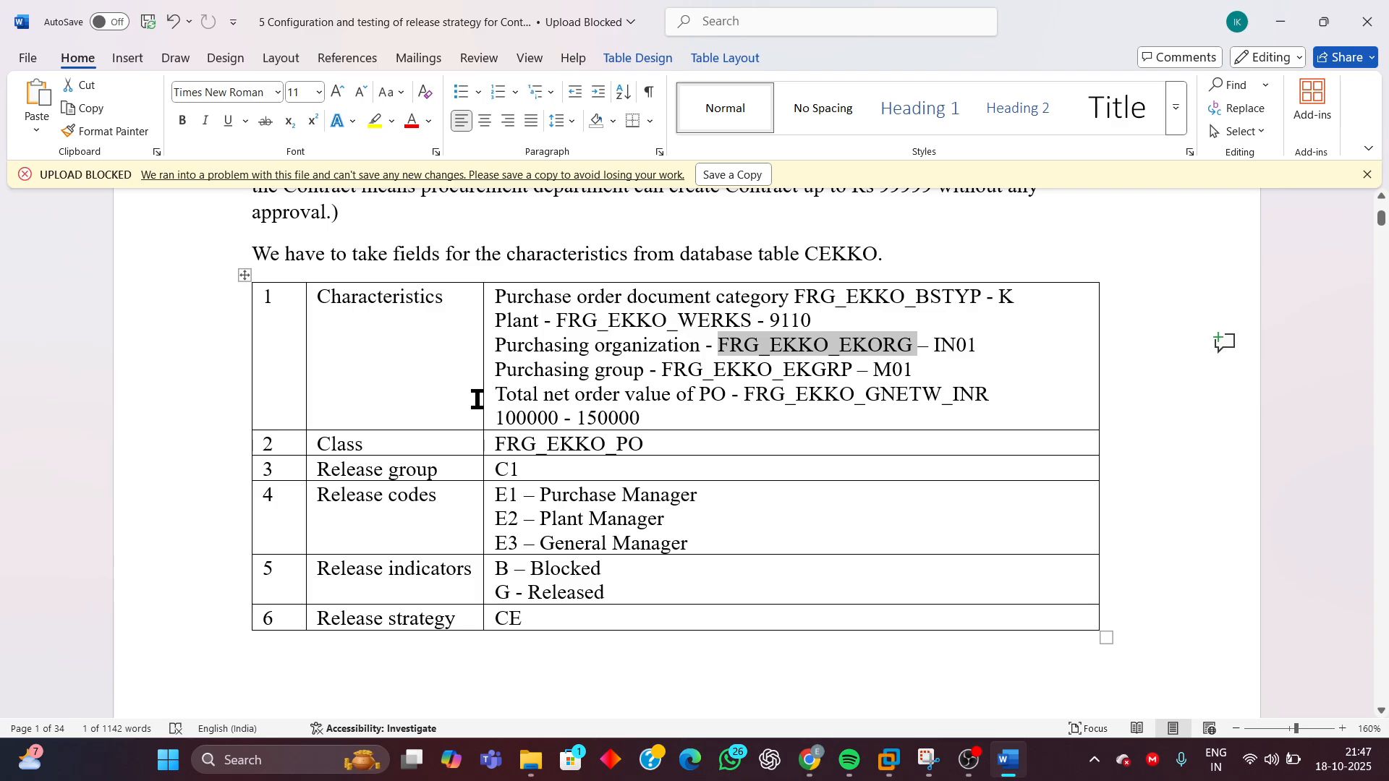
pyautogui.moveTo(496, 394); pyautogui.dragTo(718, 403)
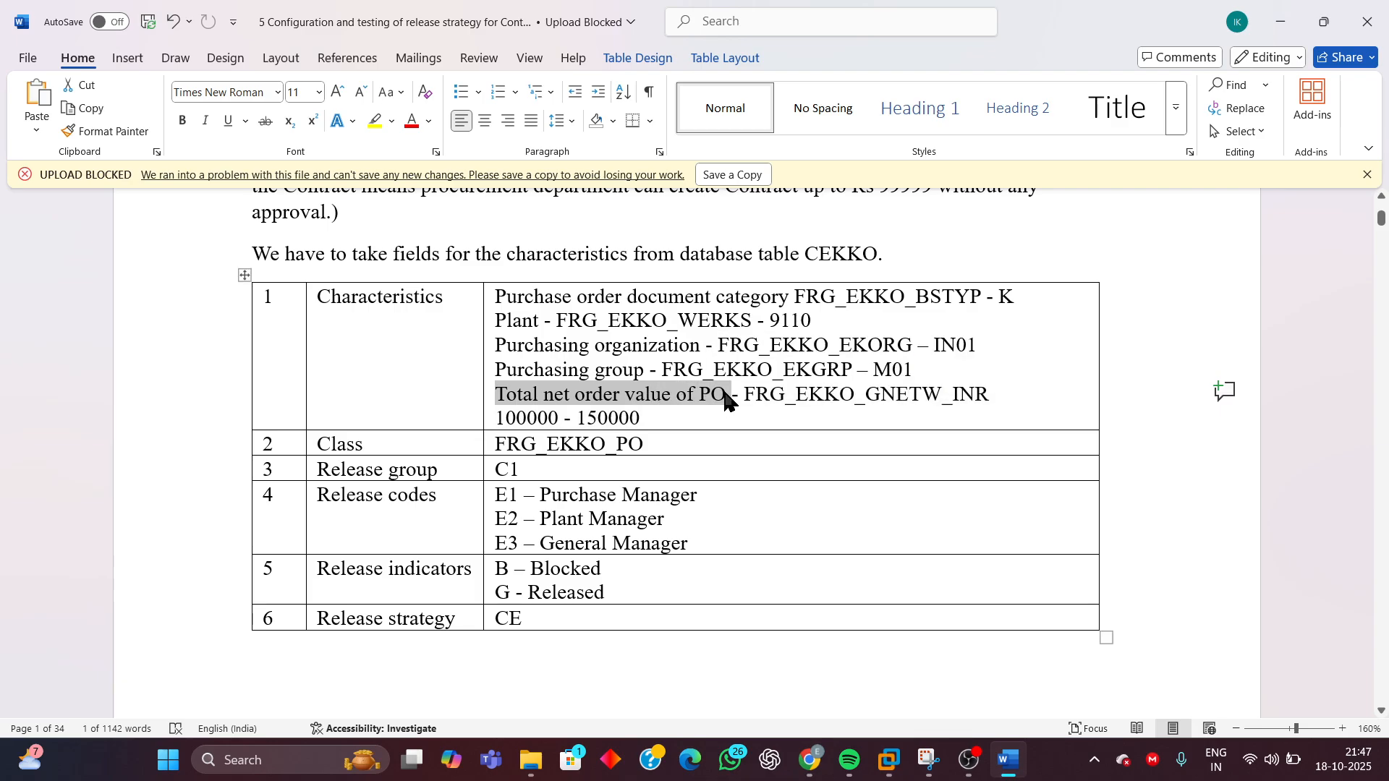
pyautogui.click(726, 396)
pyautogui.press('BackSpace')
pyautogui.press('BackSpace')
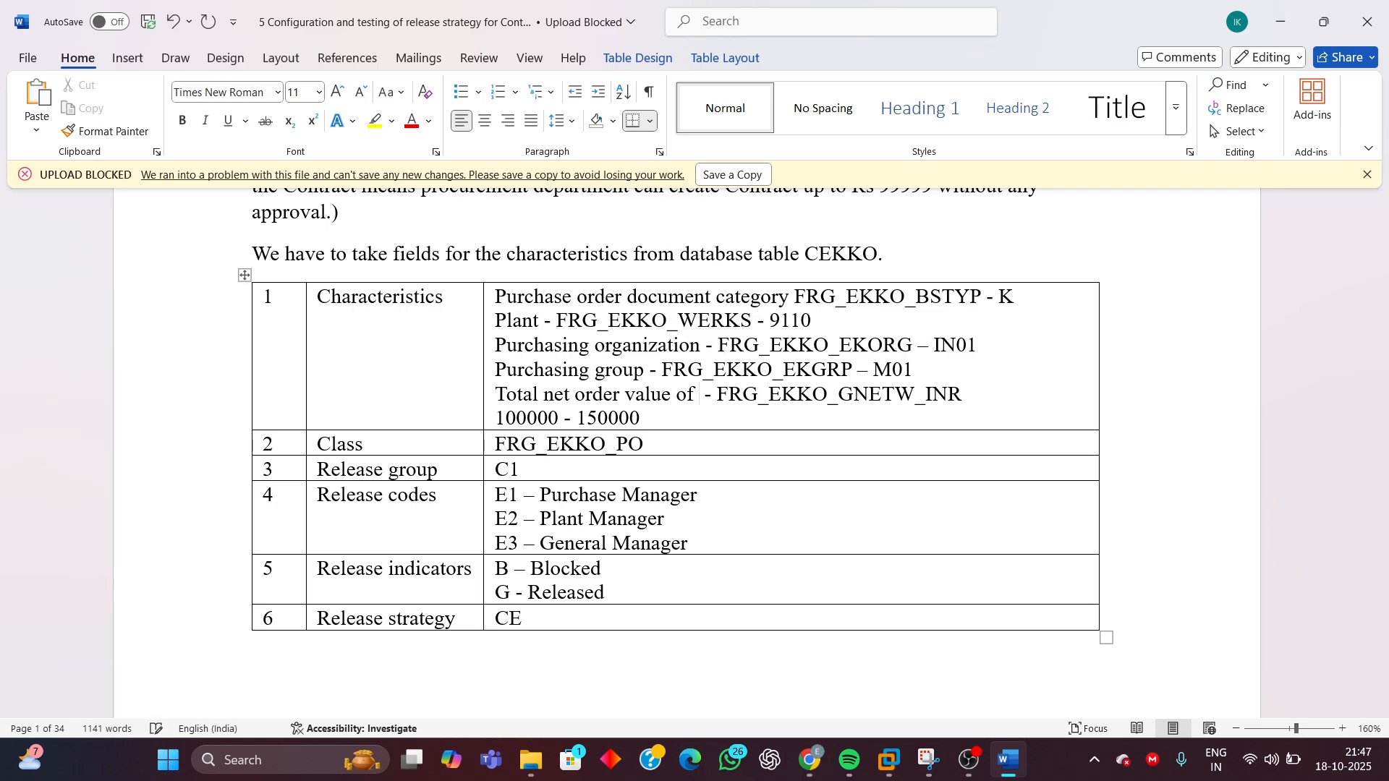
pyautogui.write('Contract')
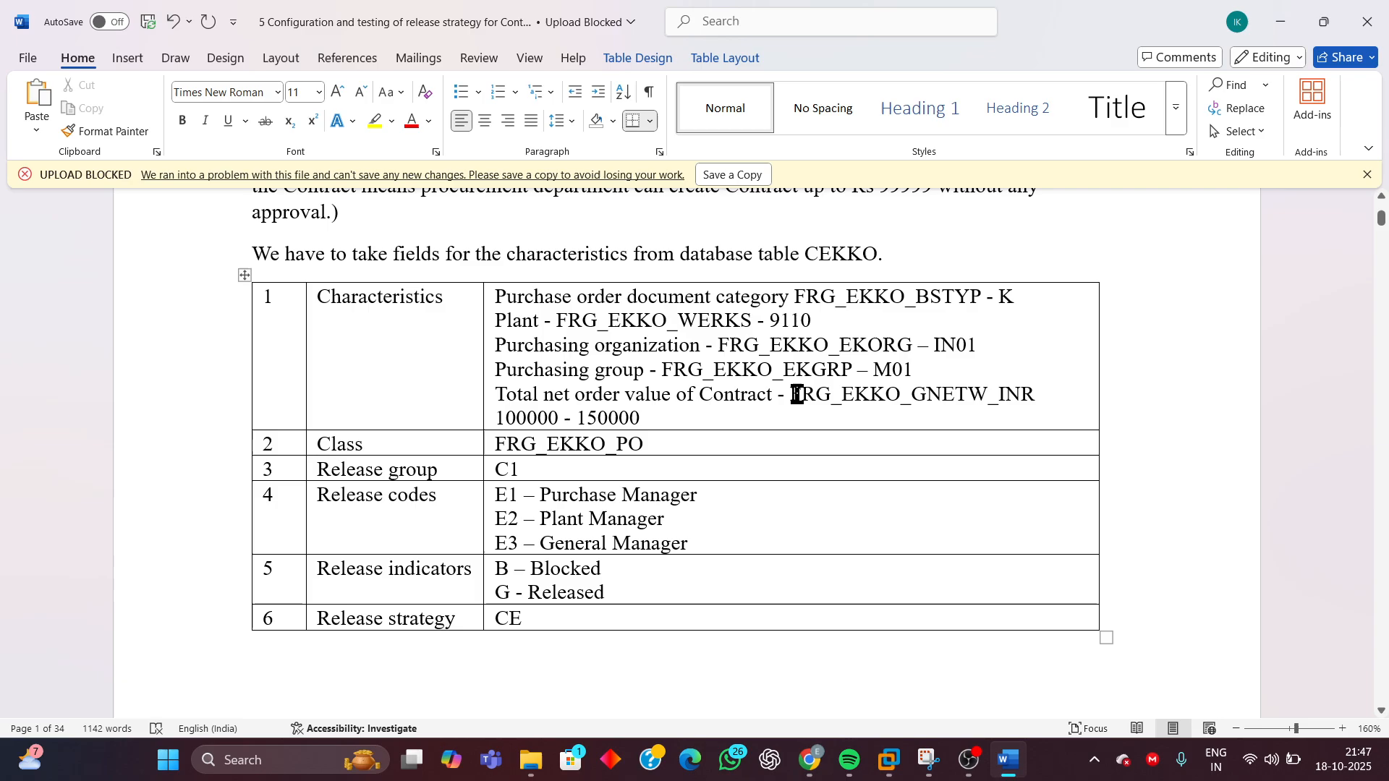
# - Highlight the total net order value characteristic's name, FRG_EKKO_GNETW_INR, in the Word document and return to the SAP session
pyautogui.moveTo(794, 395); pyautogui.dragTo(1036, 395)
pyautogui.moveTo(889, 760)
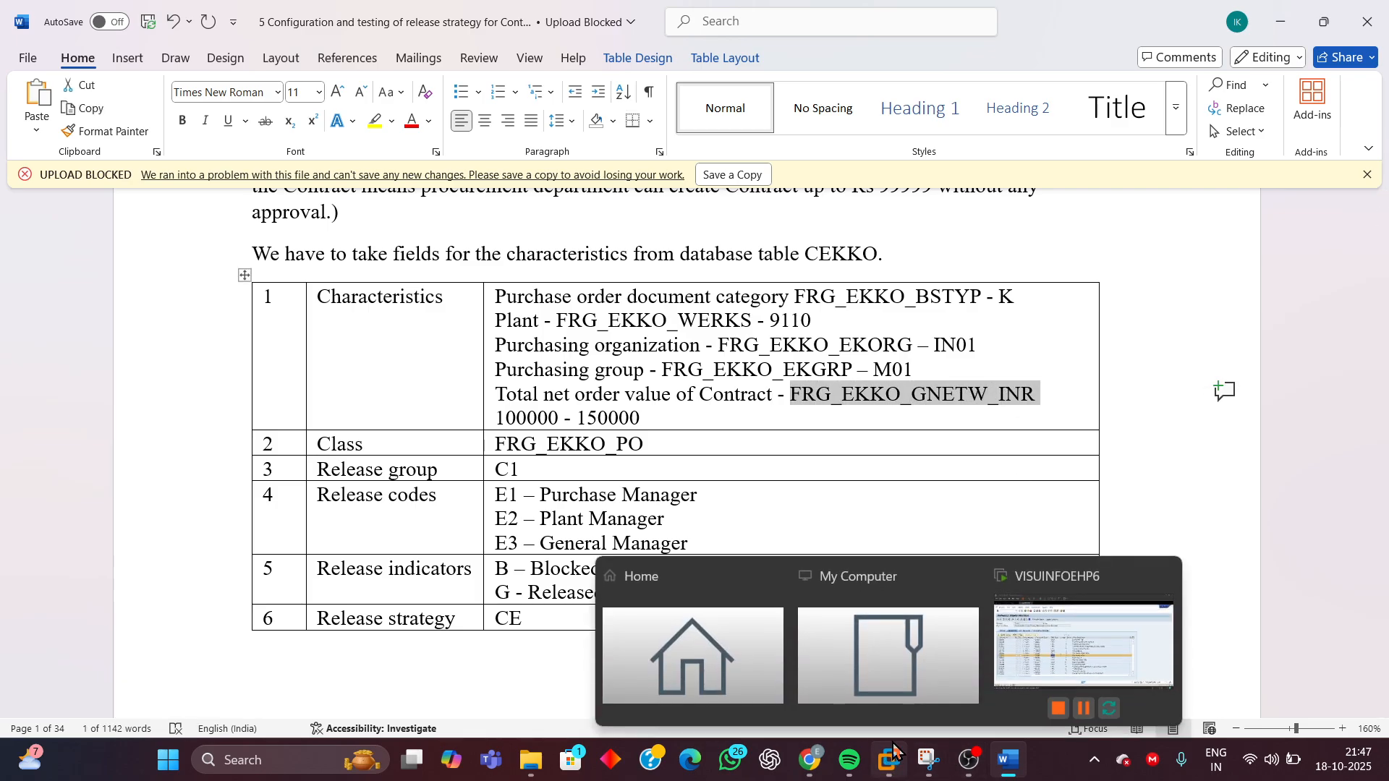
pyautogui.click(1040, 669)
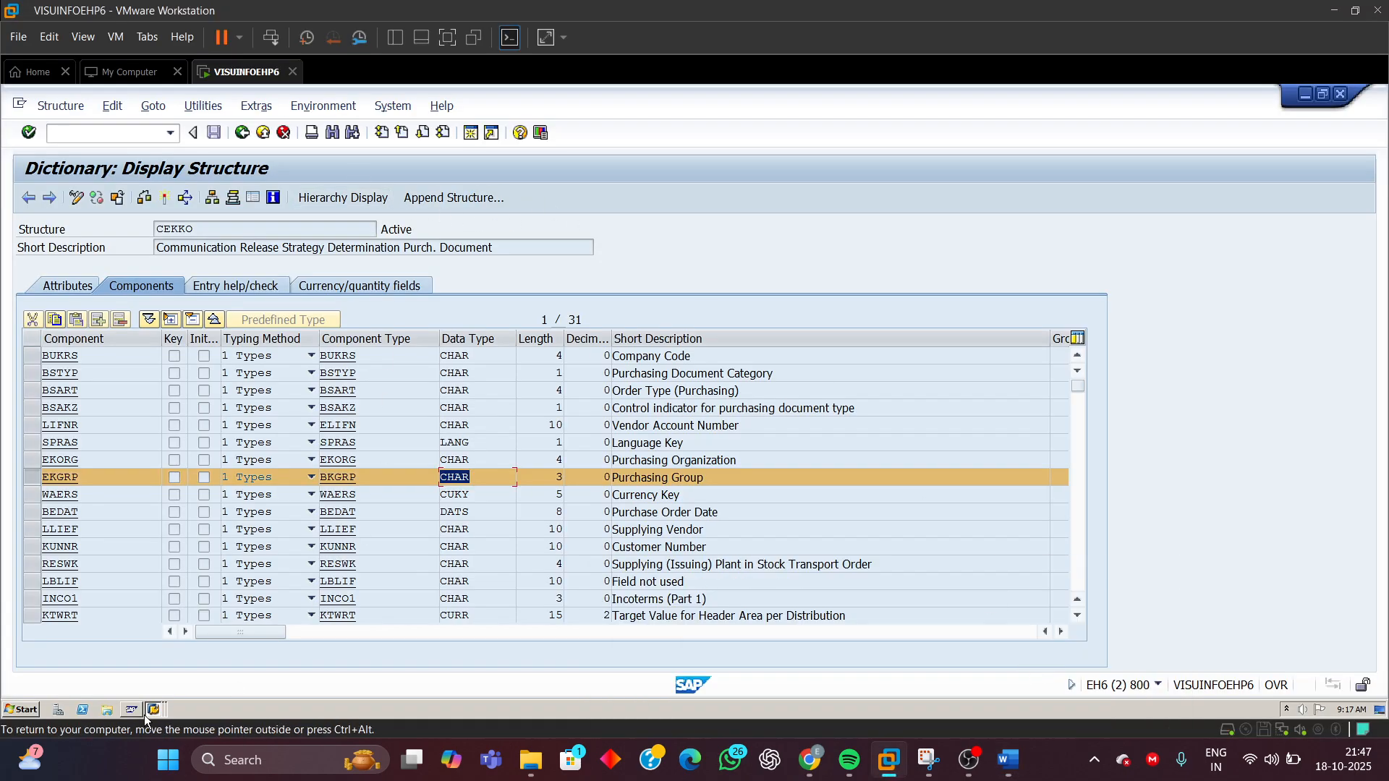
# - Return to the characteristic display, load FRG_EKKO_GNETW_INR and check its table and field reference in the additional data
pyautogui.click(149, 711)
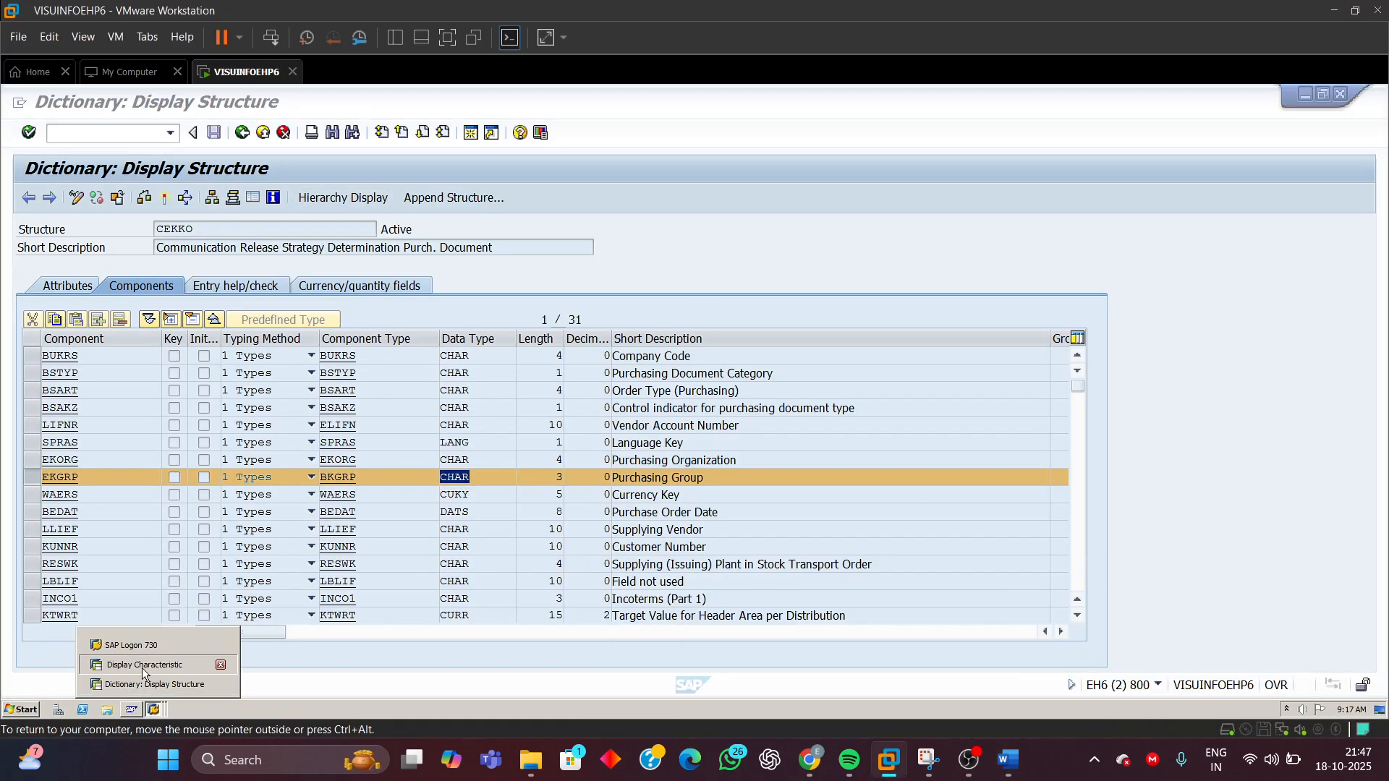
pyautogui.click(141, 667)
pyautogui.click(249, 229)
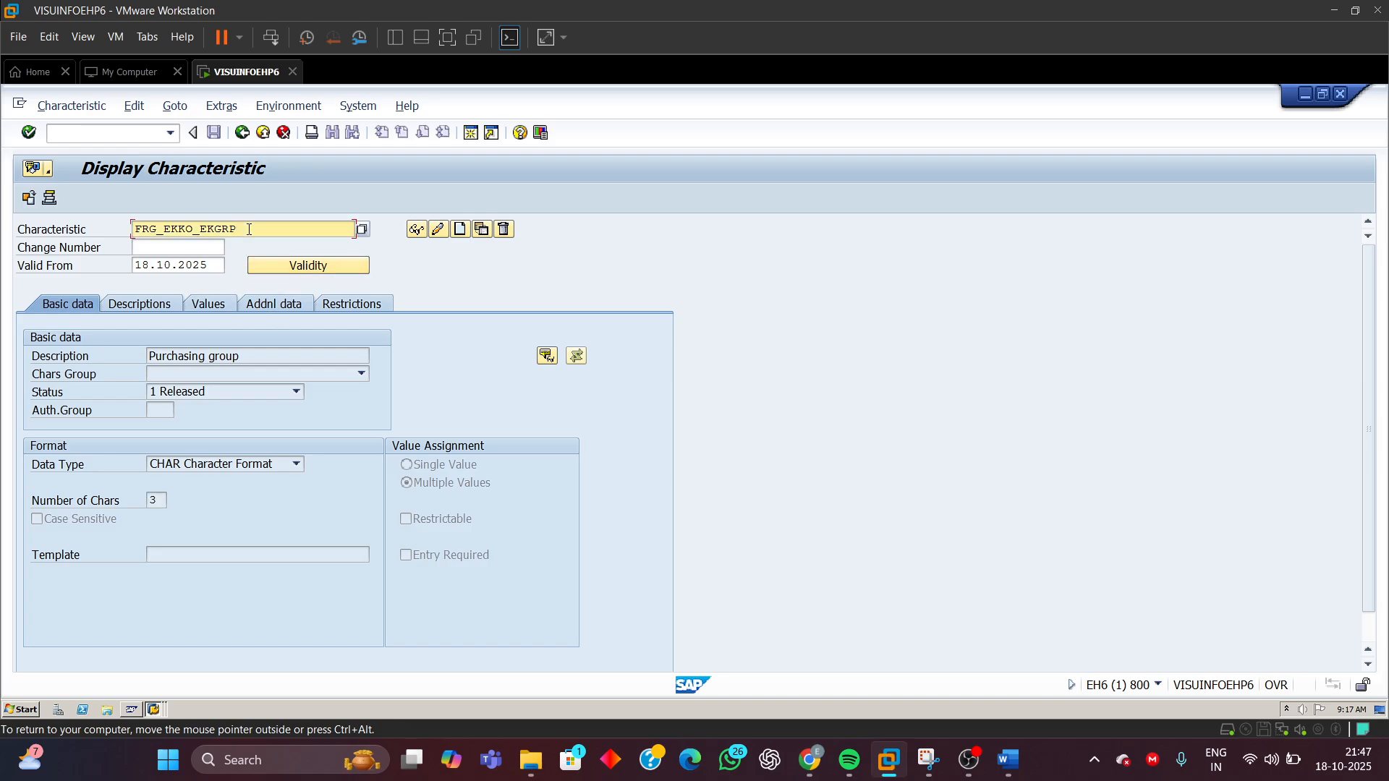
pyautogui.press('BackSpace')
pyautogui.press('BackSpace')
pyautogui.press('BackSpace')
pyautogui.press('BackSpace')
pyautogui.press('BackSpace')
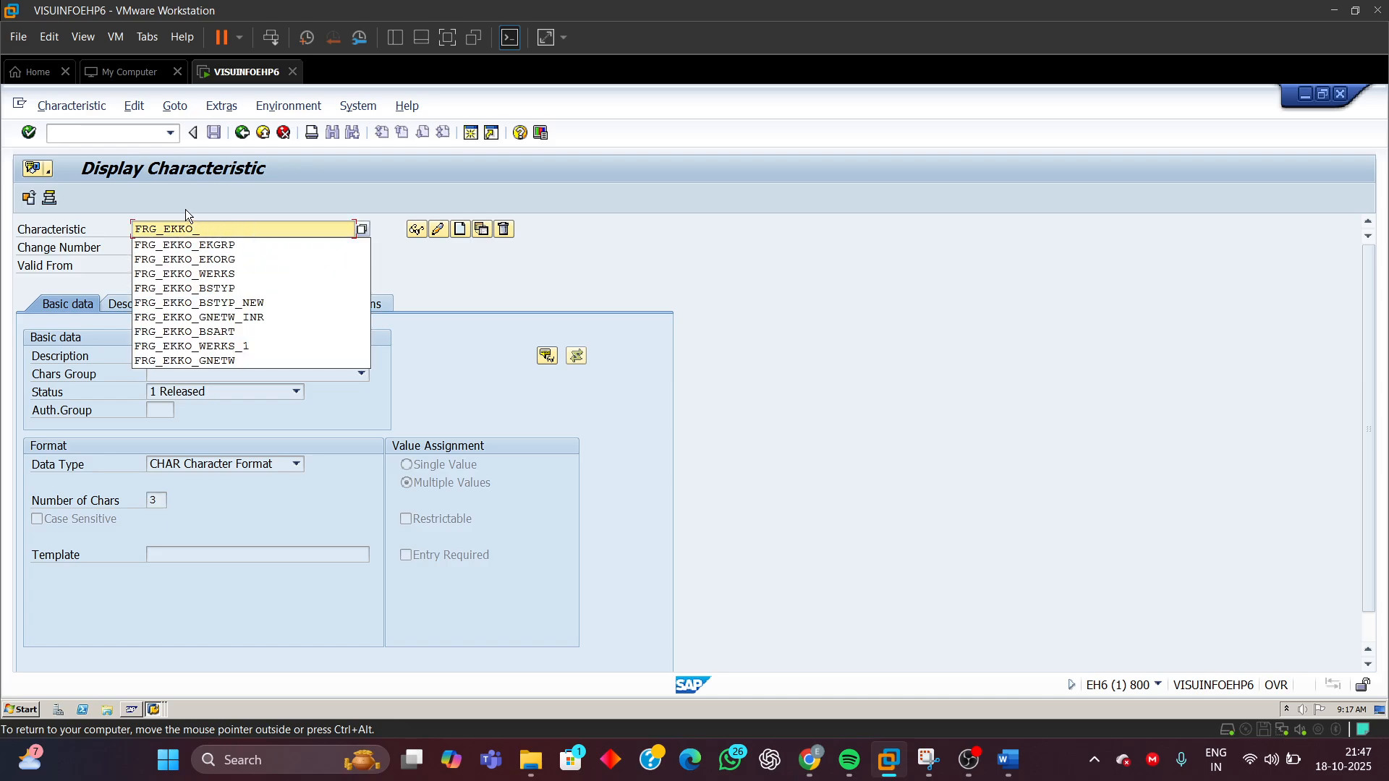
pyautogui.click(253, 317)
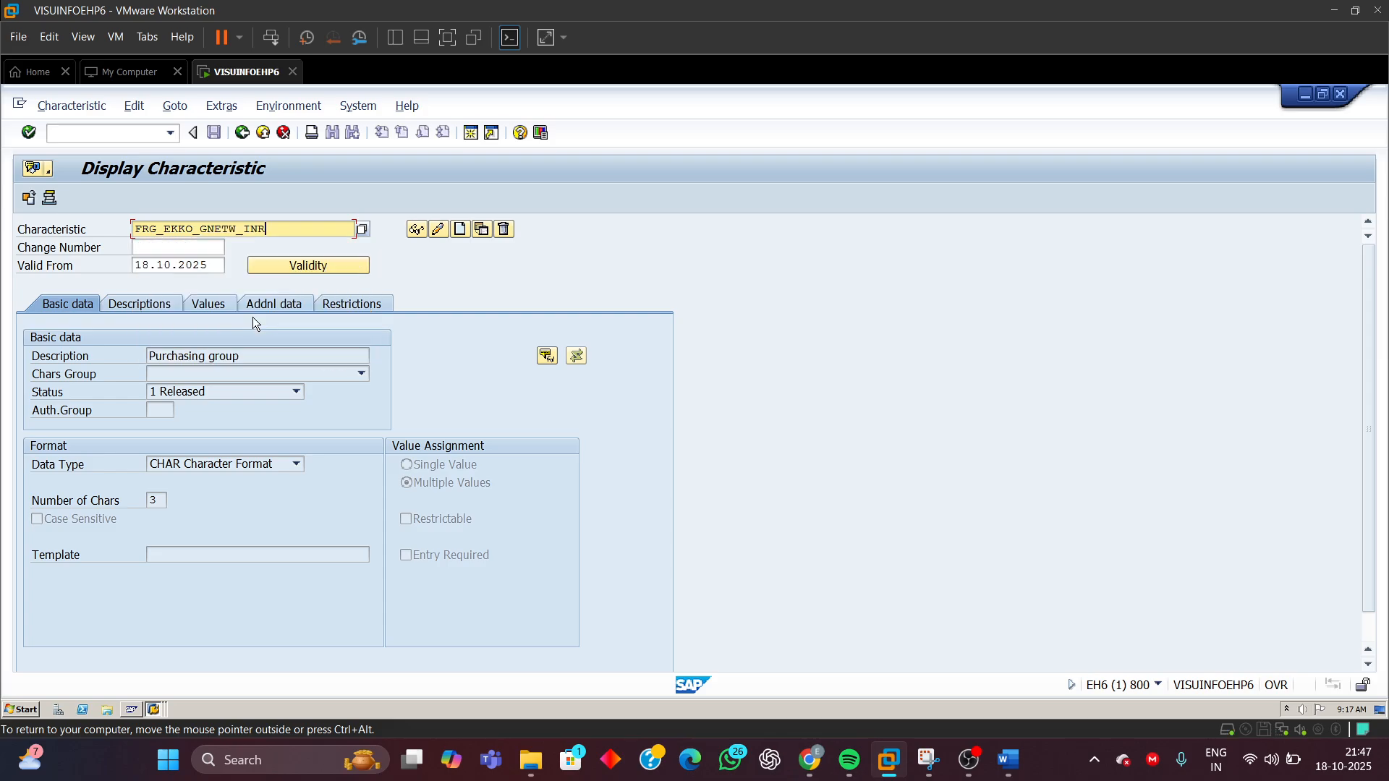
pyautogui.click(417, 230)
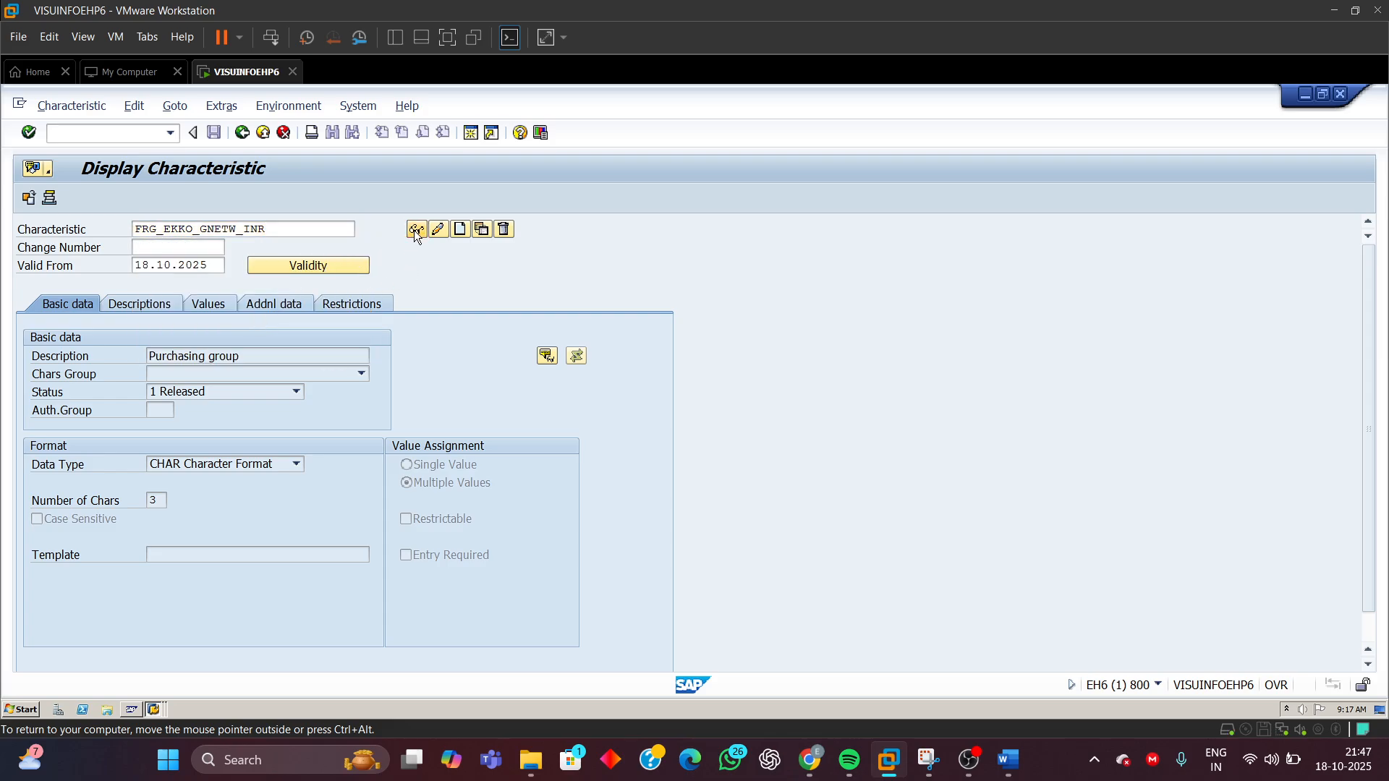
pyautogui.click(266, 305)
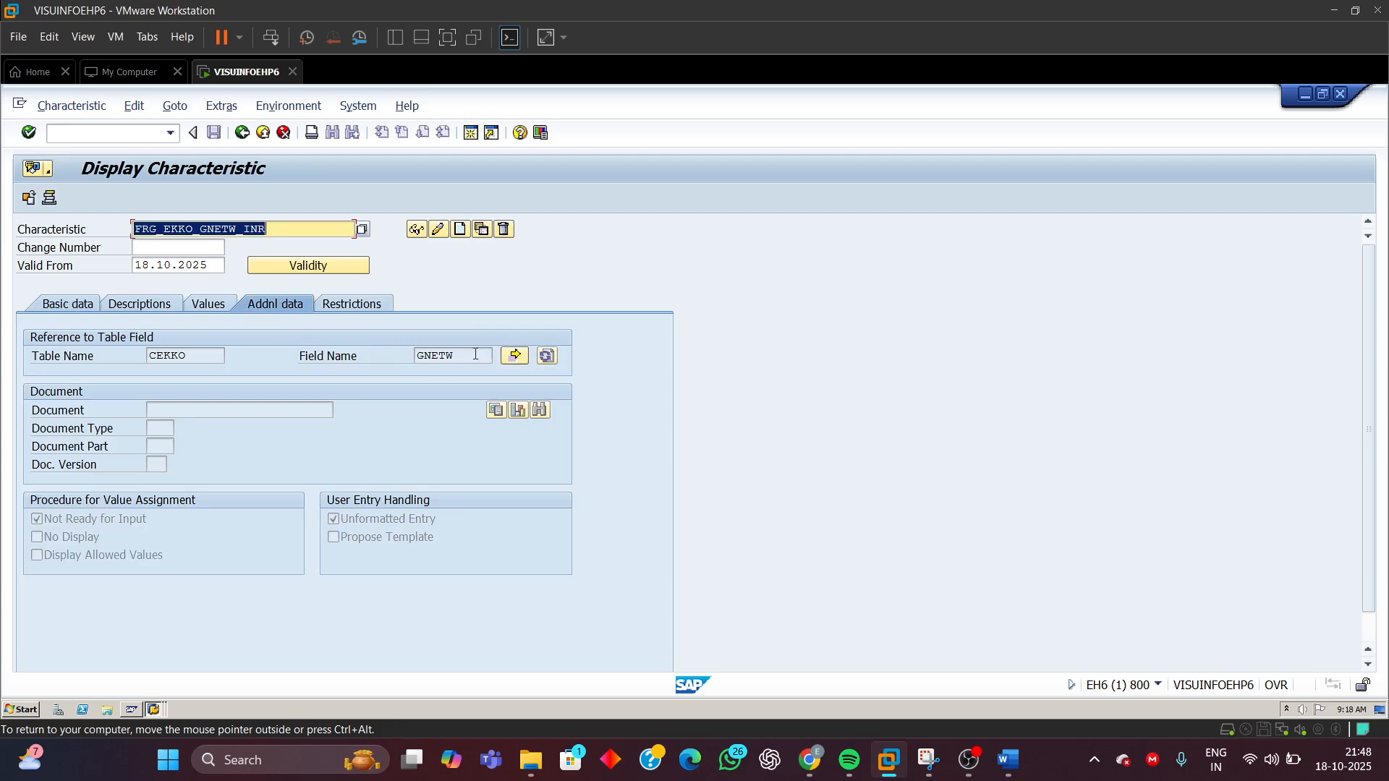
pyautogui.click(421, 358)
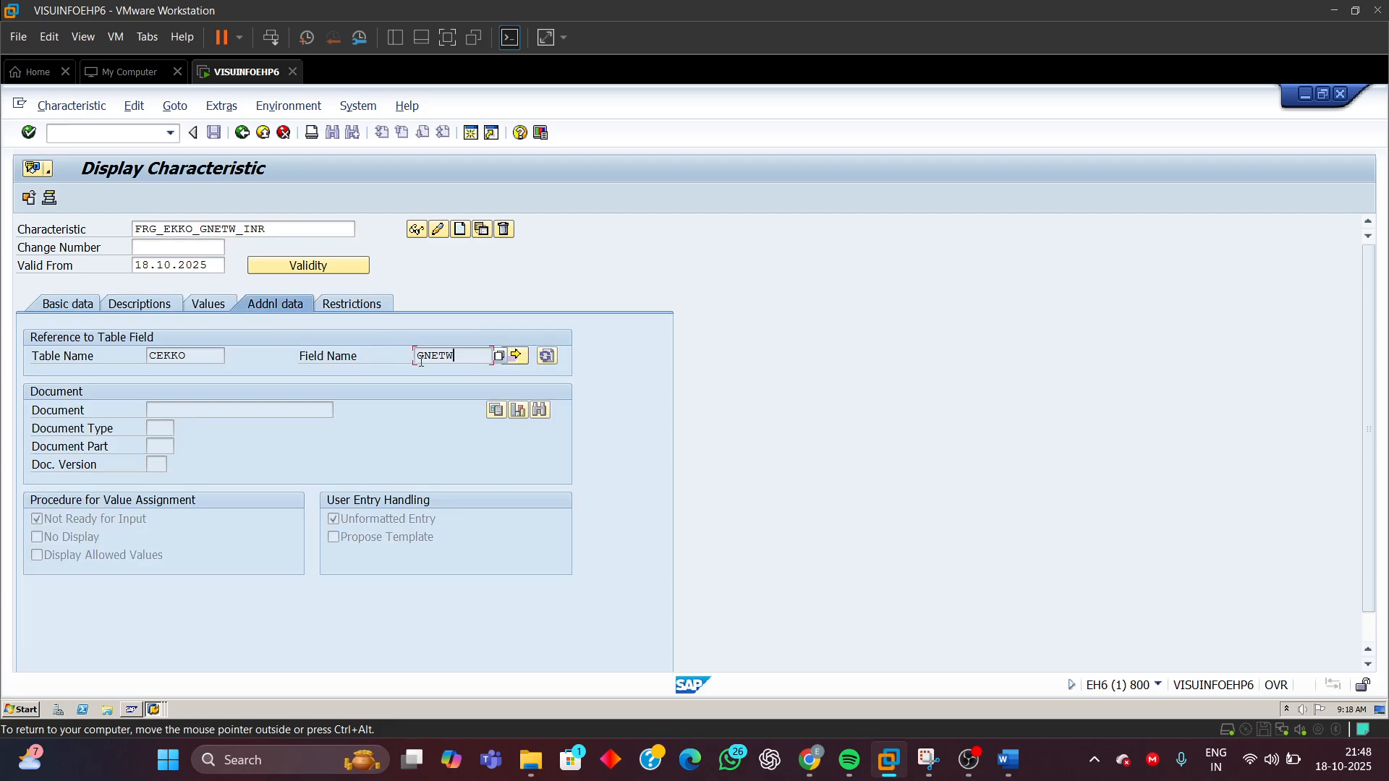
# - Review the description, data type, number of characters, decimal places, currency and value assignment in the characteristic's basic data
pyautogui.click(62, 304)
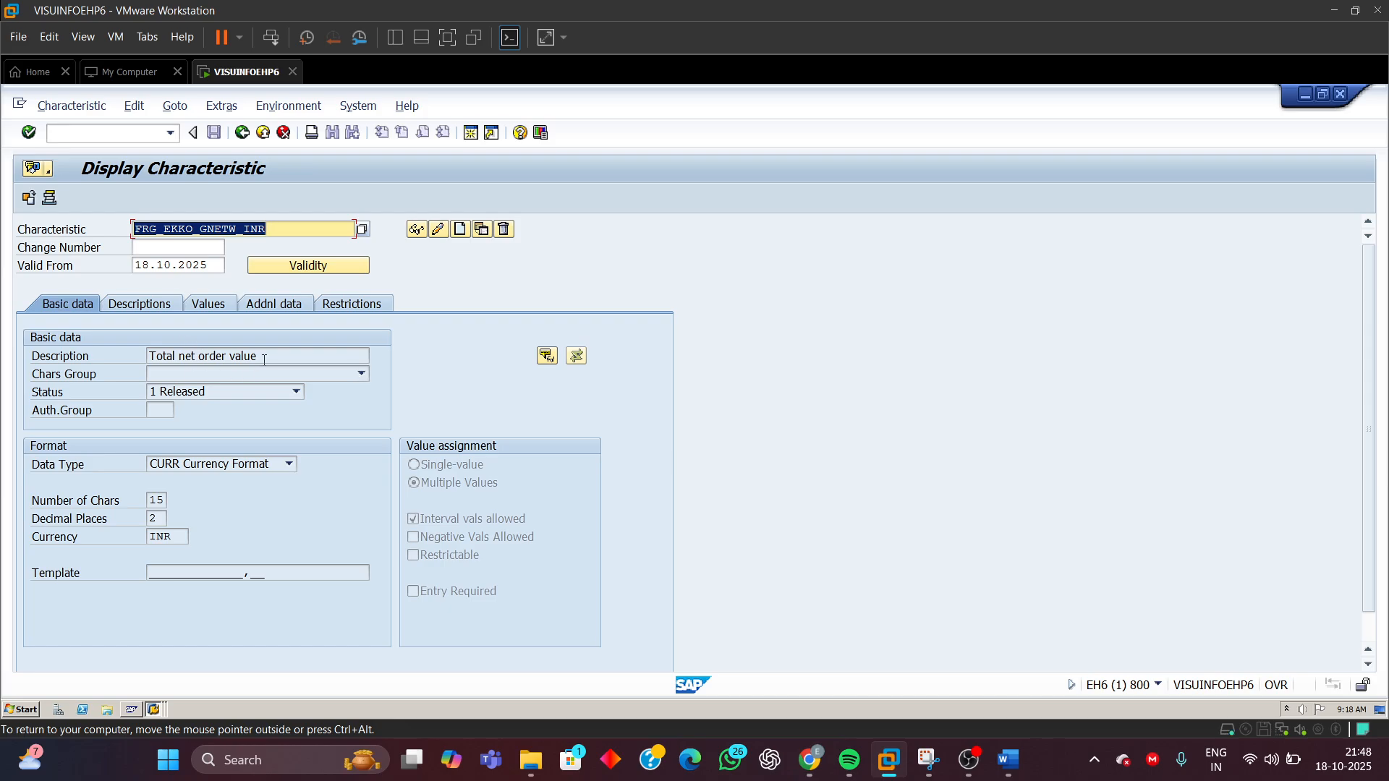
pyautogui.moveTo(259, 357); pyautogui.dragTo(107, 385)
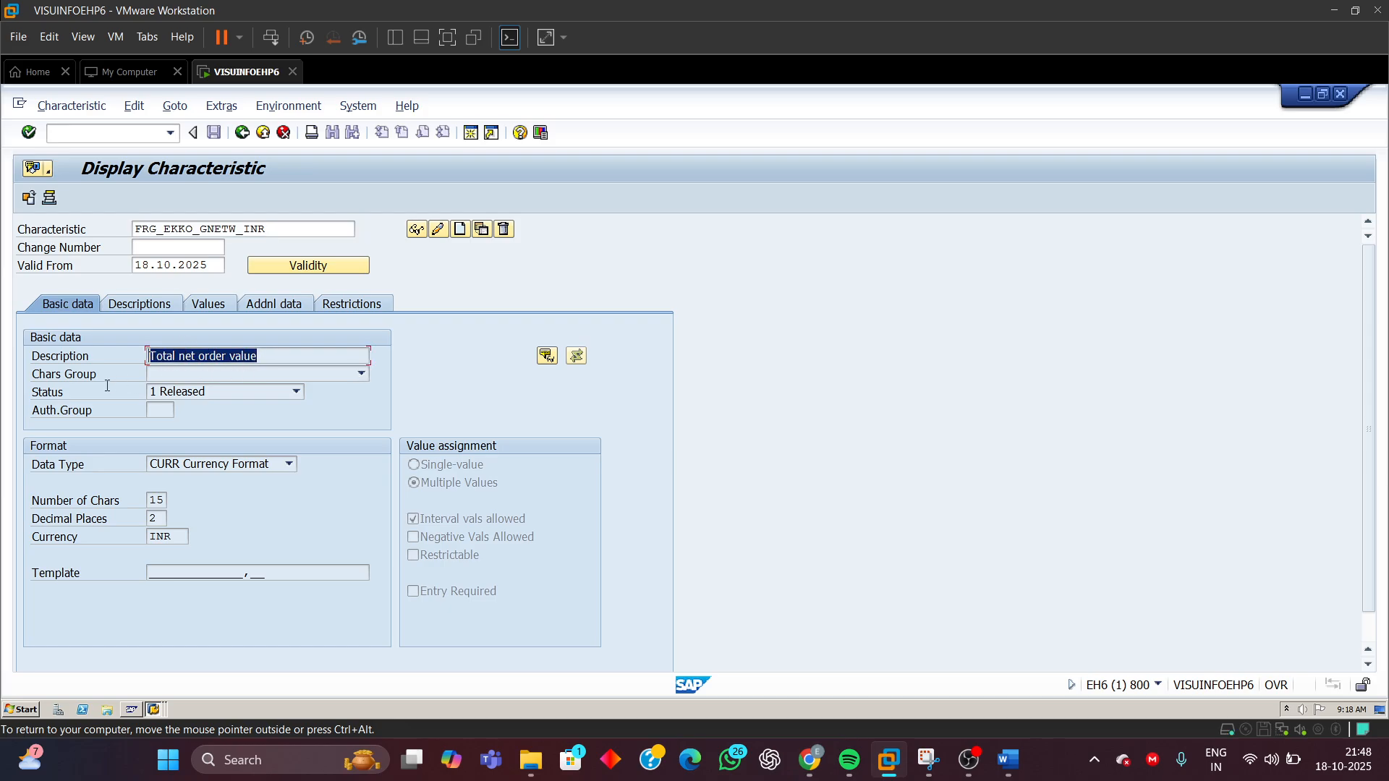
pyautogui.click(207, 469)
pyautogui.click(207, 469)
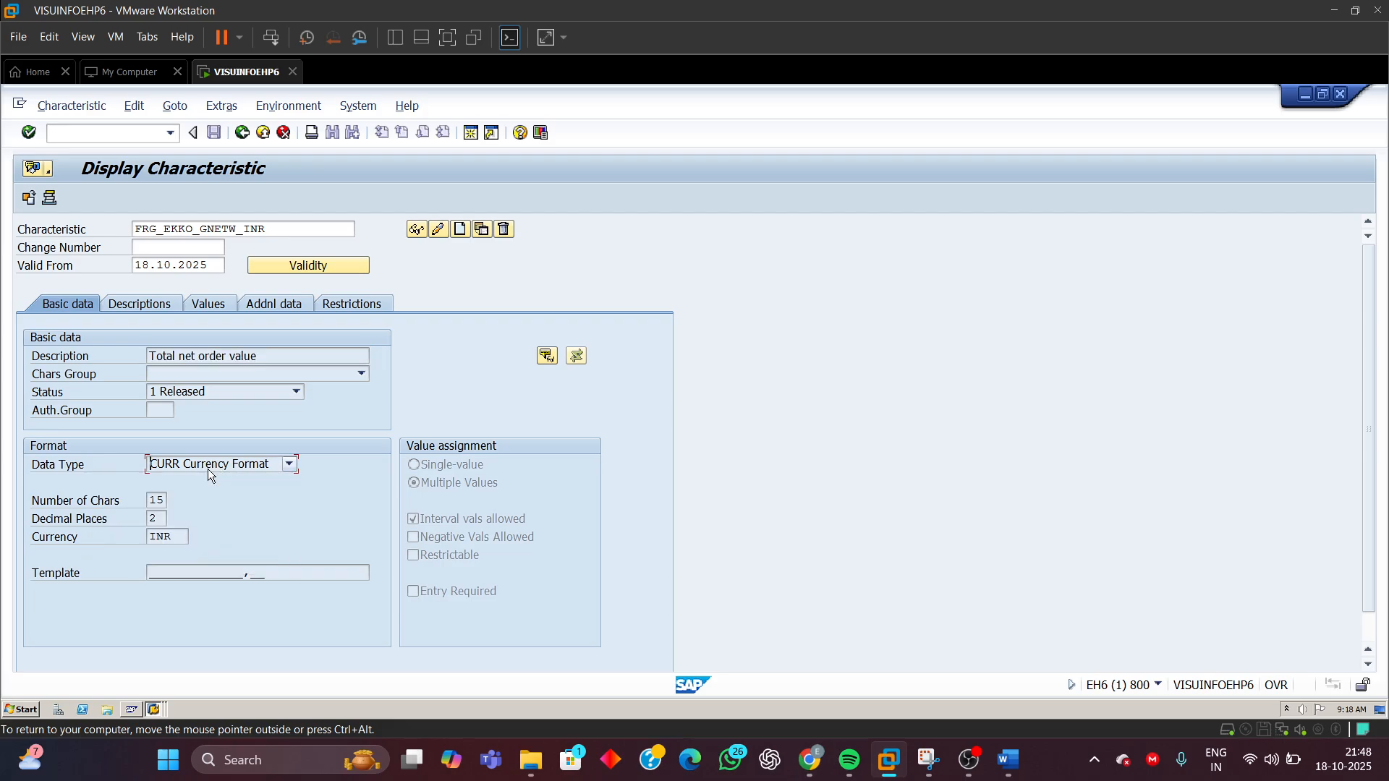
pyautogui.doubleClick(157, 500)
pyautogui.doubleClick(162, 517)
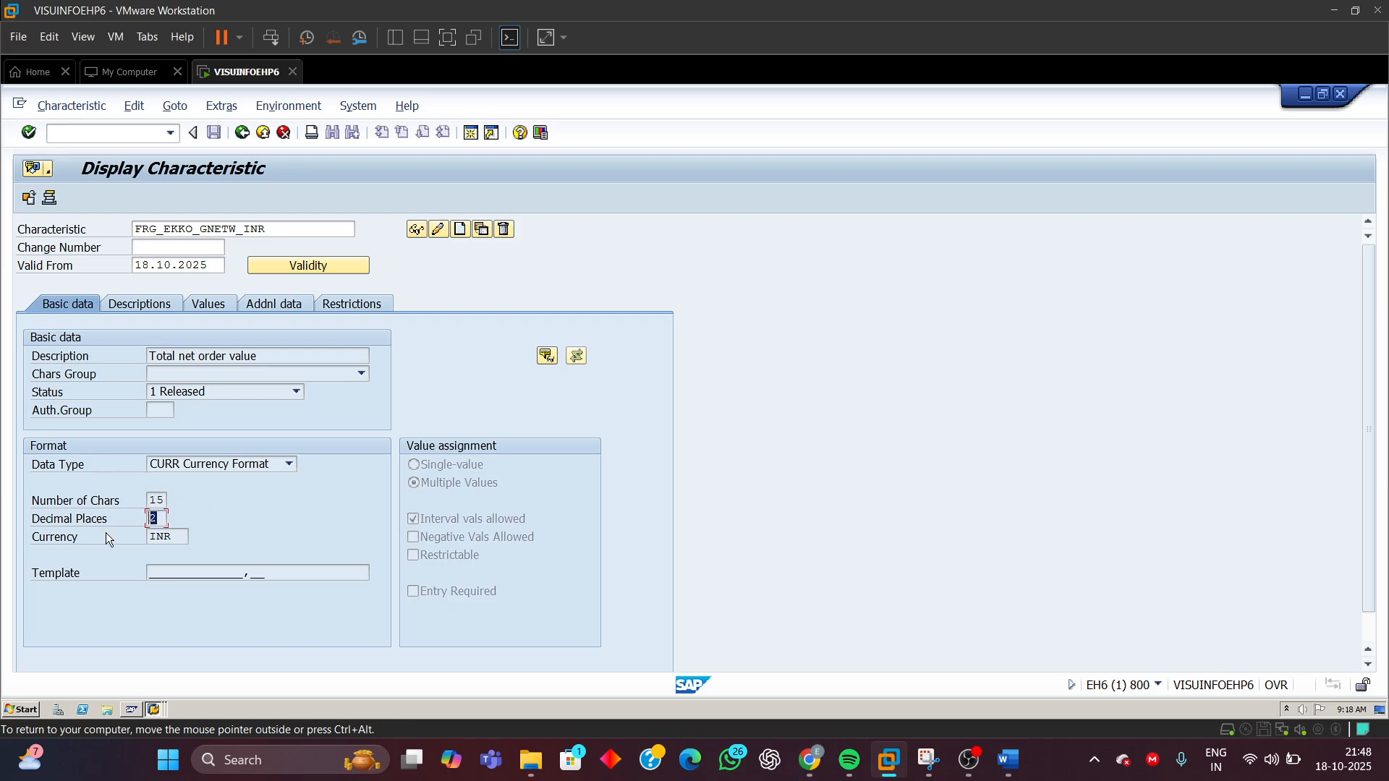
pyautogui.doubleClick(177, 535)
pyautogui.click(422, 487)
# - Switch to the CEKKO structure display, locate the GNETW component and check its data type, length and decimal places
pyautogui.click(155, 710)
pyautogui.click(143, 686)
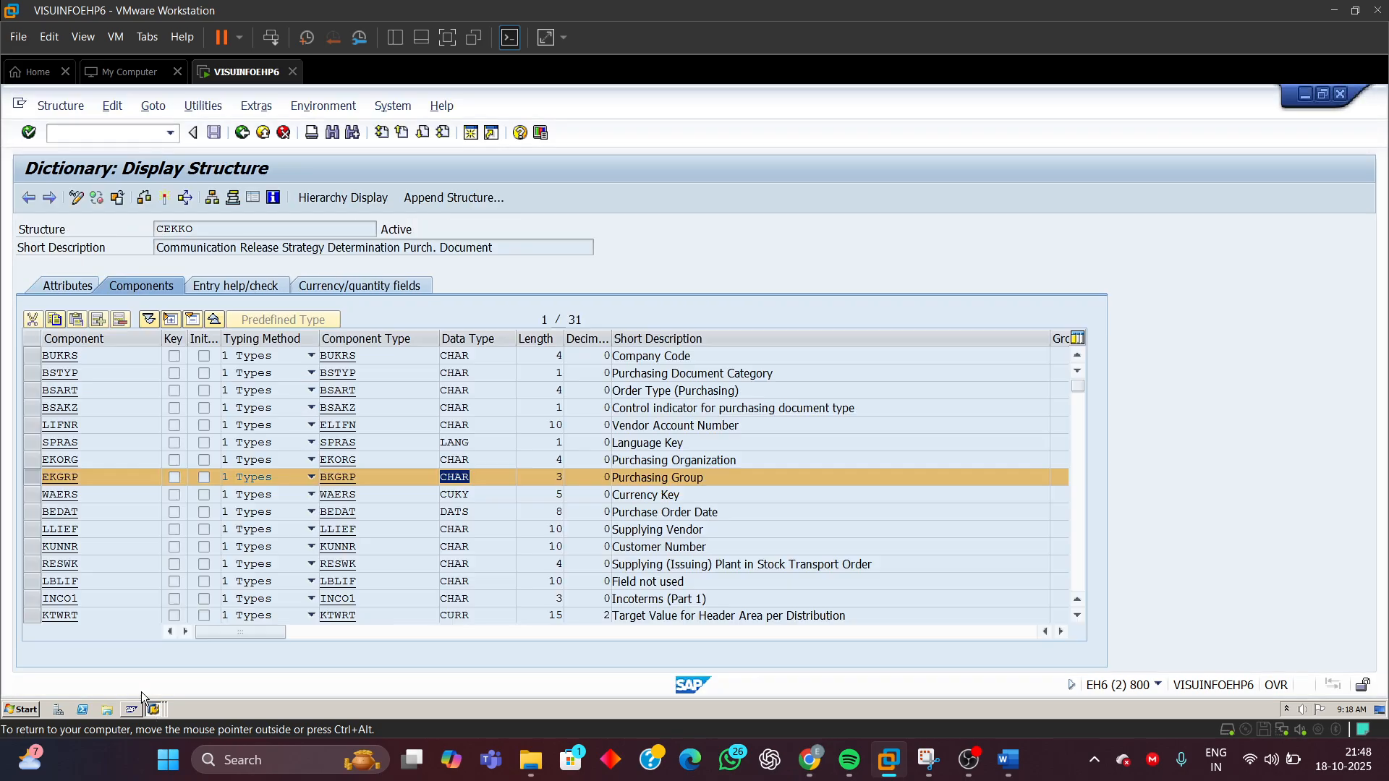
pyautogui.click(1077, 575)
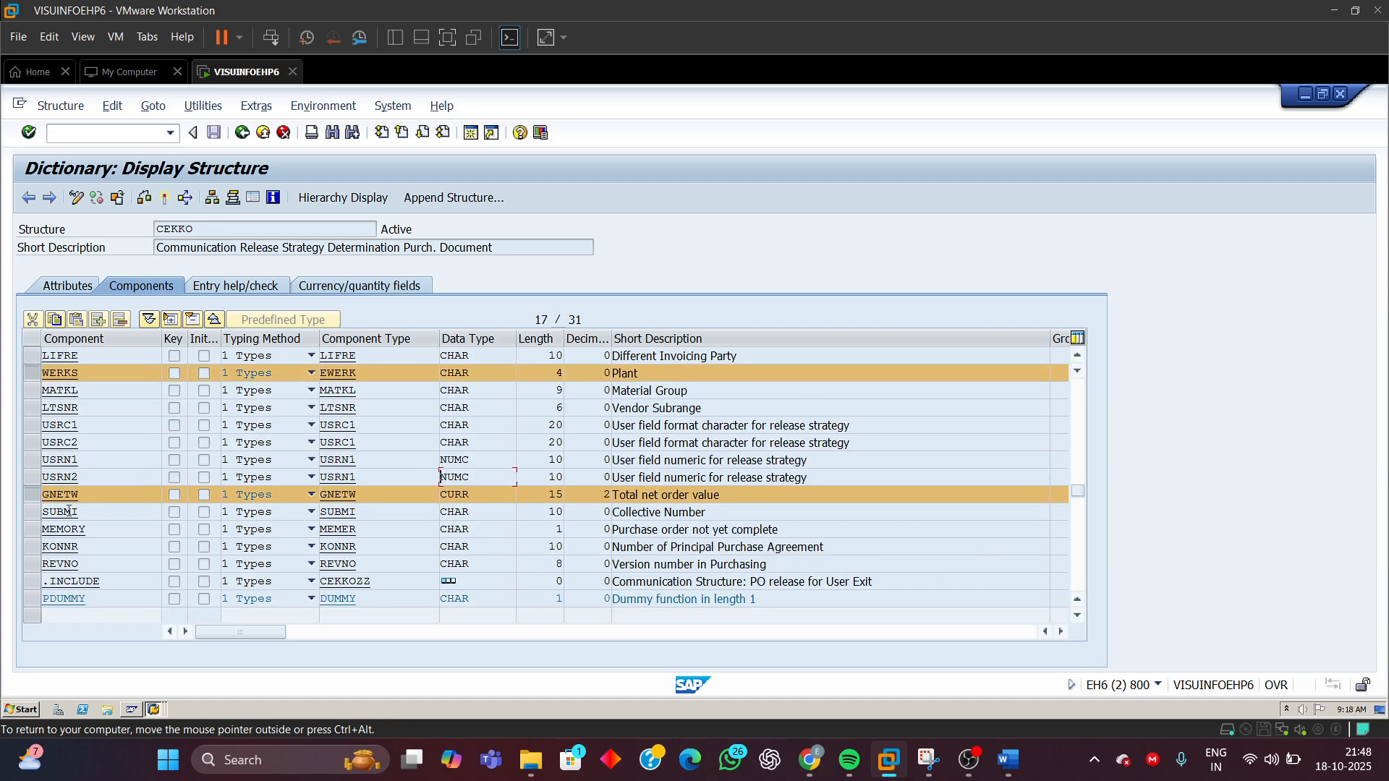
pyautogui.click(28, 372)
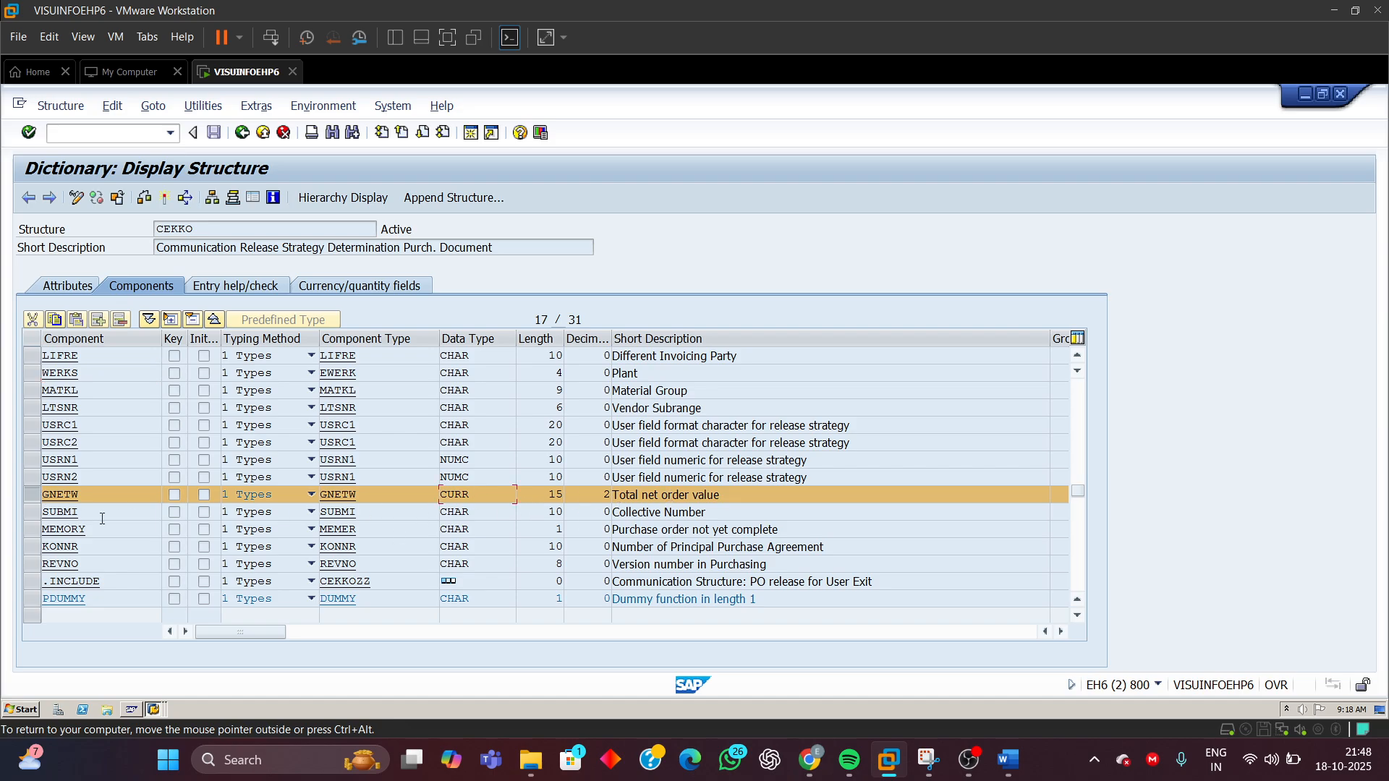
pyautogui.click(32, 477)
pyautogui.click(36, 479)
pyautogui.moveTo(480, 494); pyautogui.dragTo(440, 494)
pyautogui.moveTo(540, 496); pyautogui.dragTo(607, 490)
pyautogui.moveTo(596, 495); pyautogui.dragTo(644, 497)
# - Return to the FRG_EKKO_GNETW_INR characteristic and highlight its name, reference table name and field name for review
pyautogui.click(159, 712)
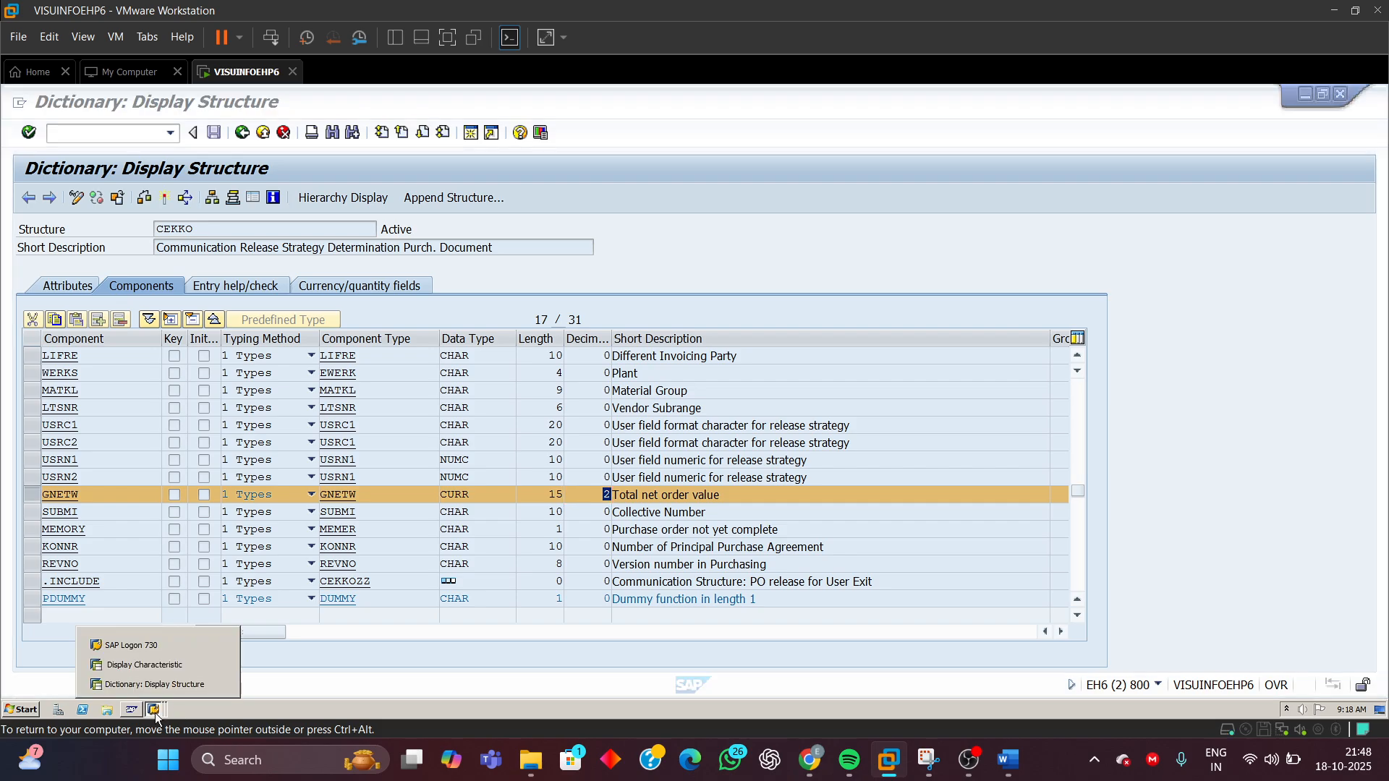
pyautogui.click(158, 663)
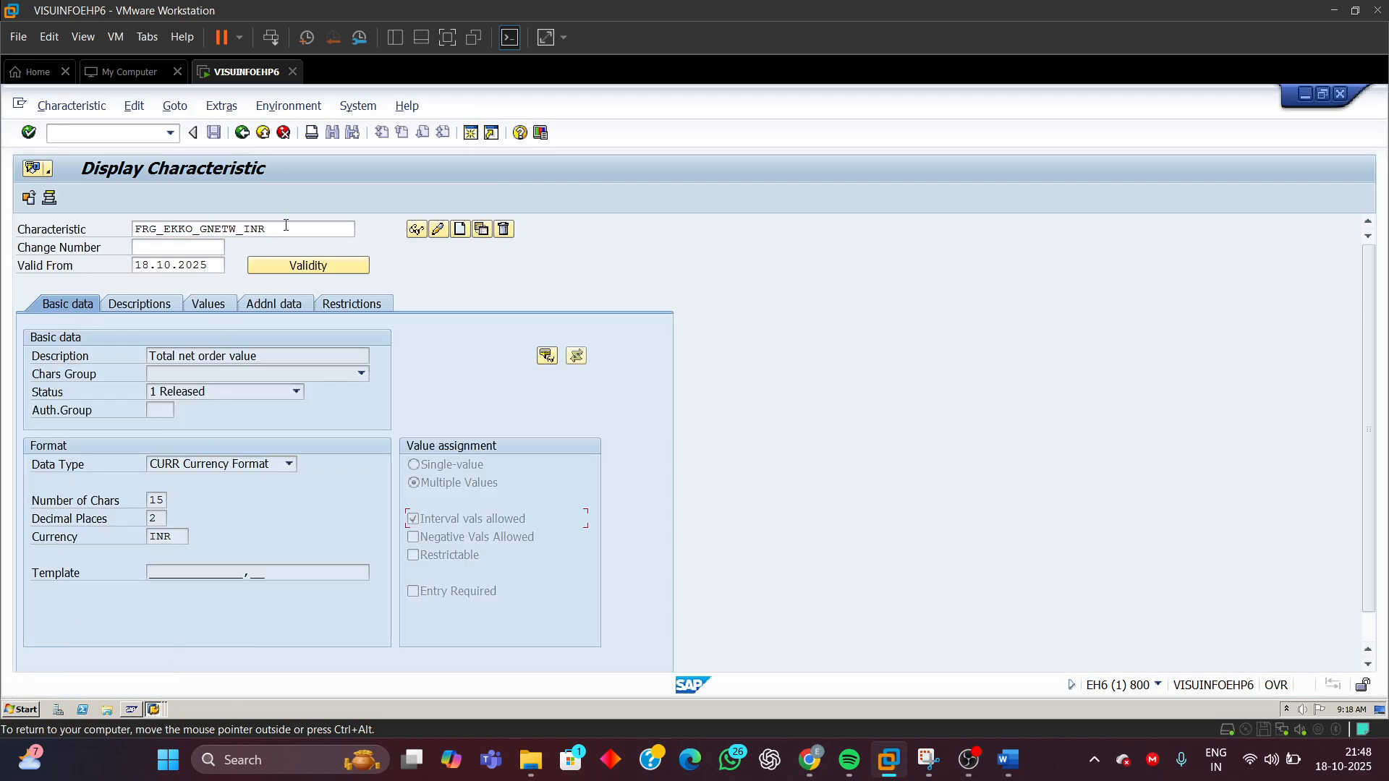
pyautogui.moveTo(286, 227); pyautogui.dragTo(6, 264)
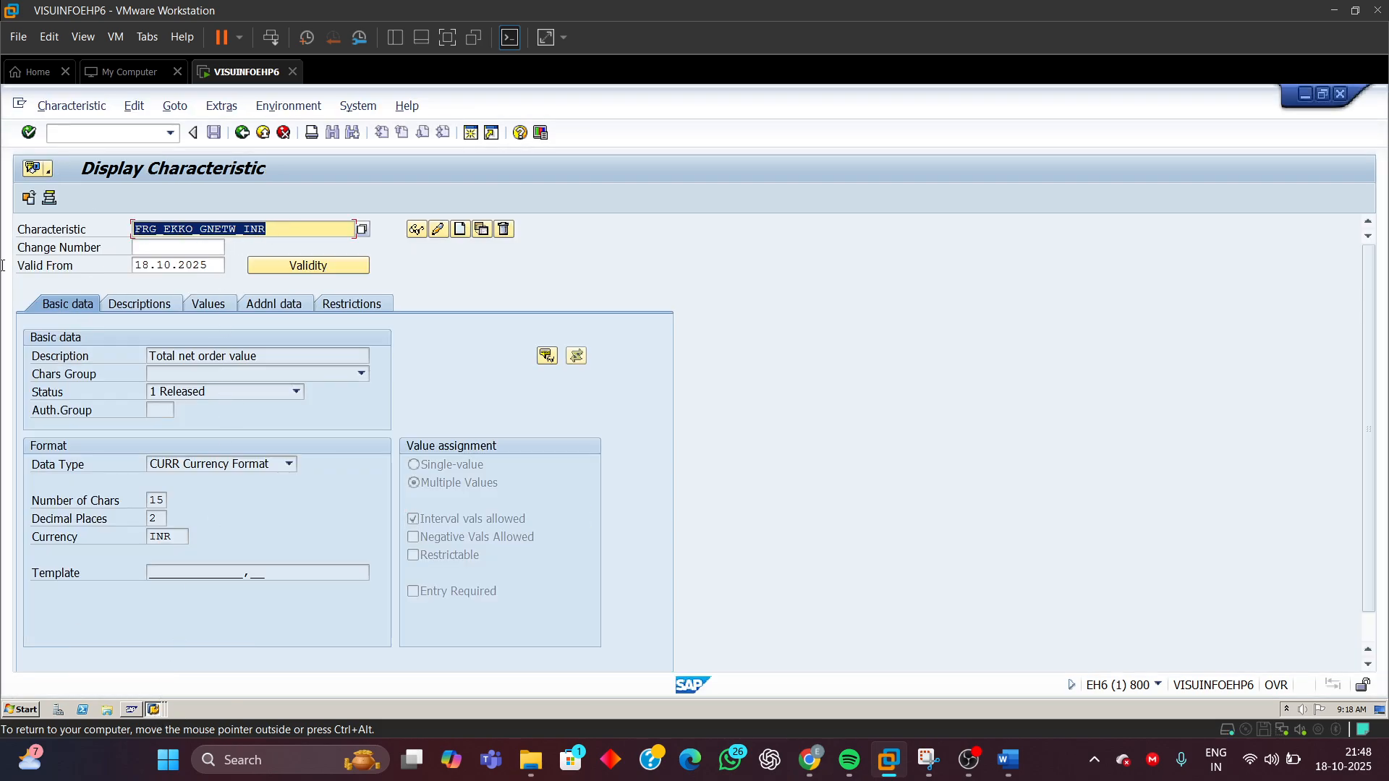
pyautogui.click(273, 306)
pyautogui.moveTo(194, 361); pyautogui.dragTo(88, 390)
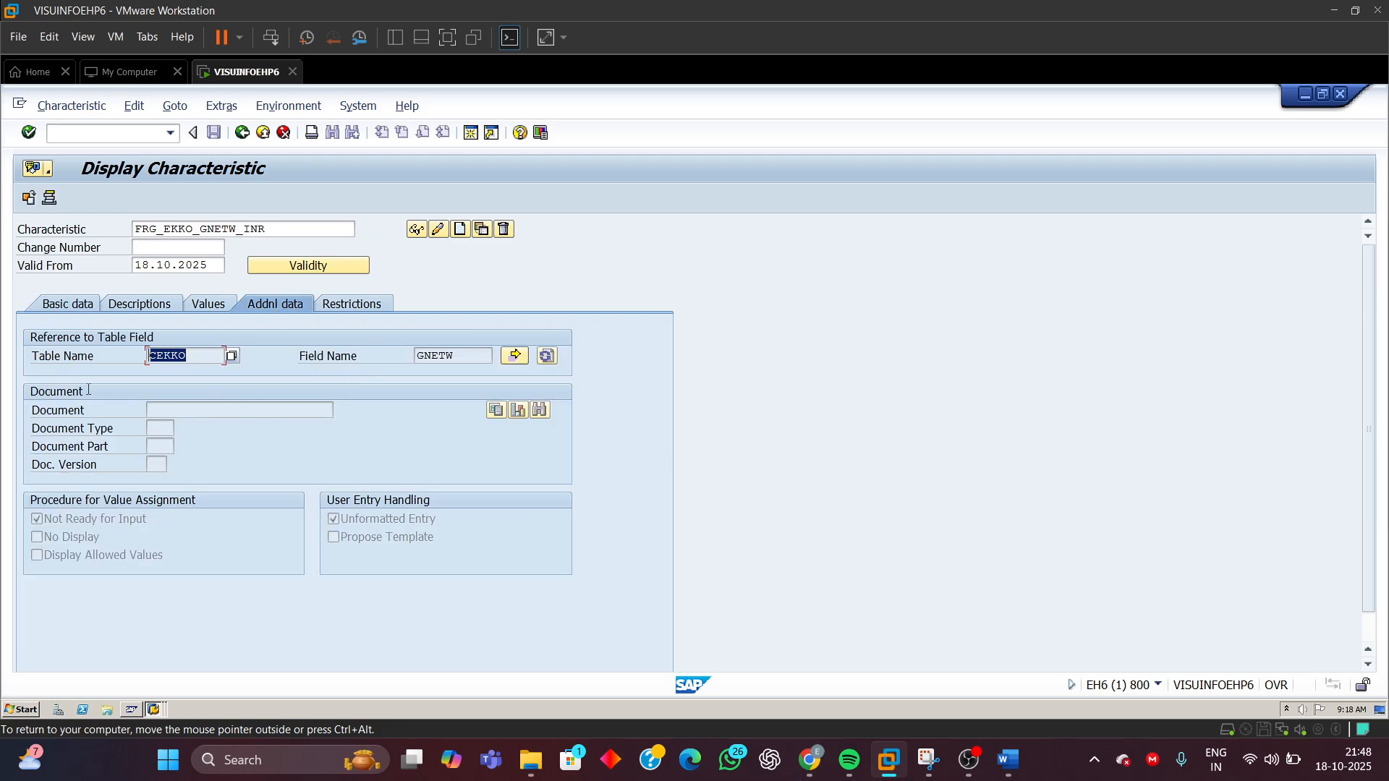
pyautogui.moveTo(479, 357); pyautogui.dragTo(314, 362)
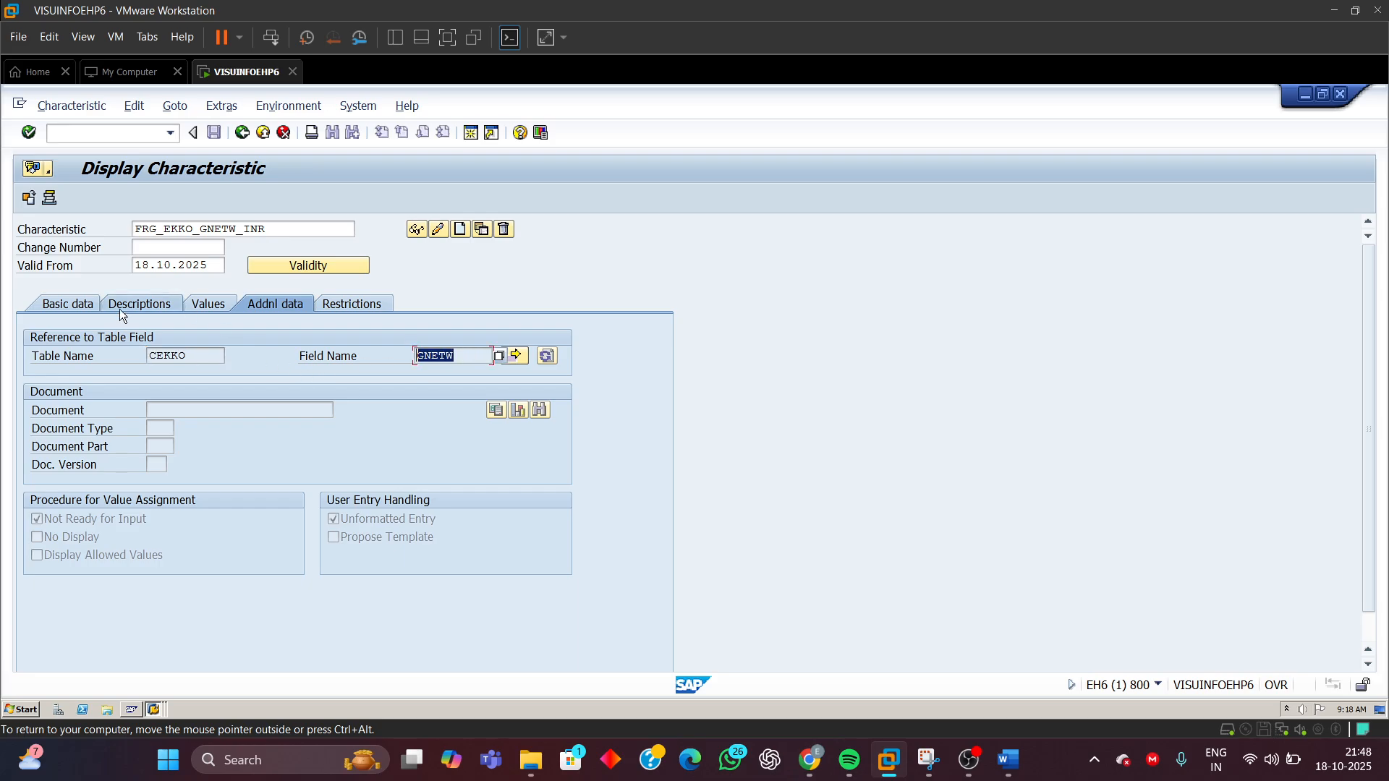
# - Review the multiple-value and interval settings and the description in the basic data, and check the class type under the characteristic's restrictions
pyautogui.click(73, 307)
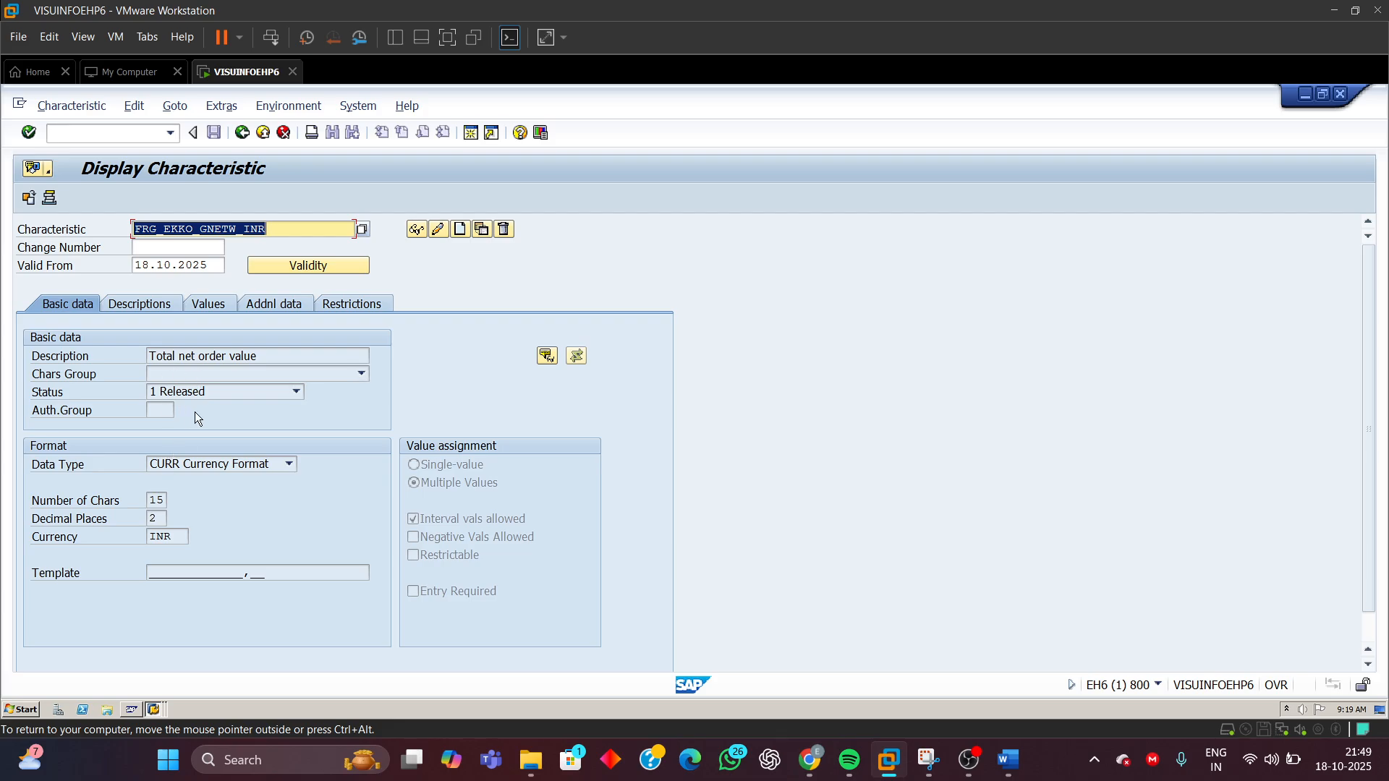
pyautogui.click(440, 485)
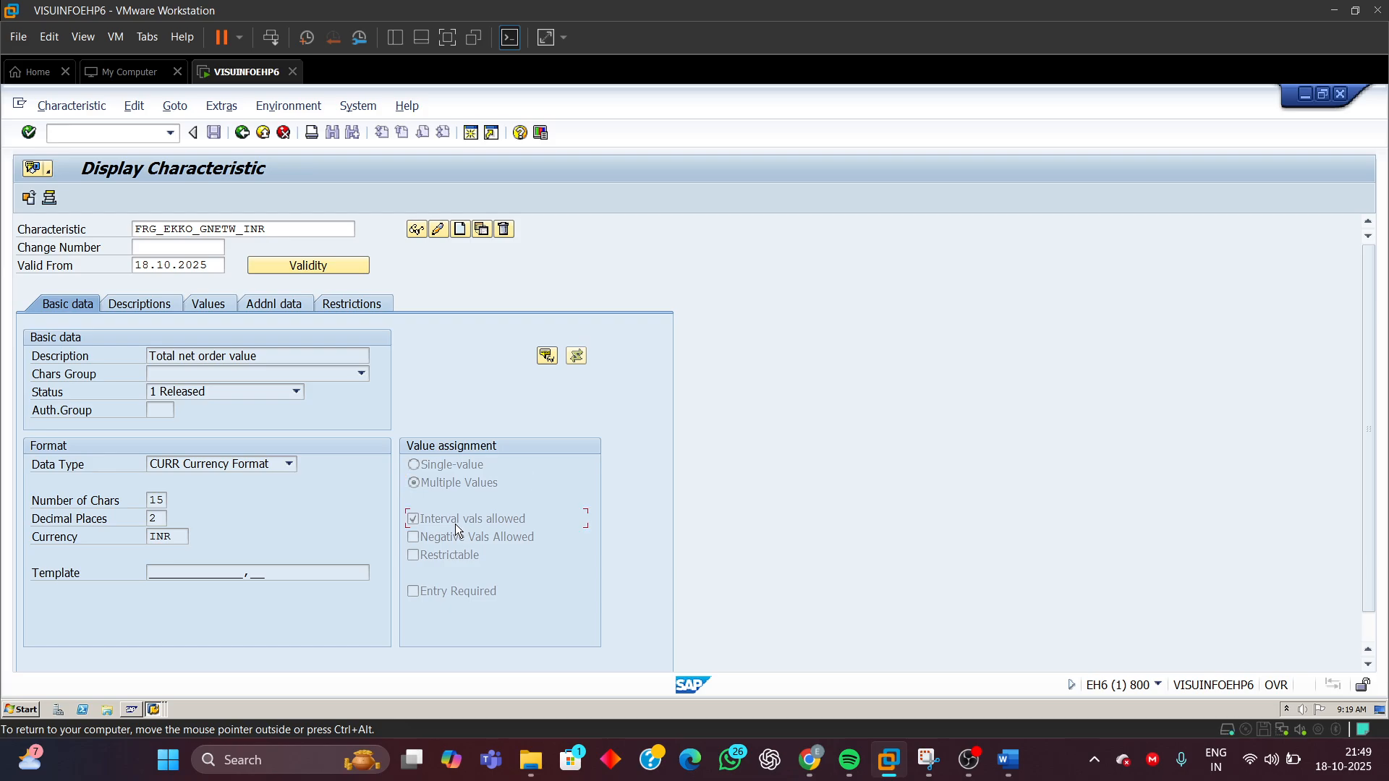
pyautogui.click(422, 523)
pyautogui.moveTo(257, 355); pyautogui.dragTo(149, 355)
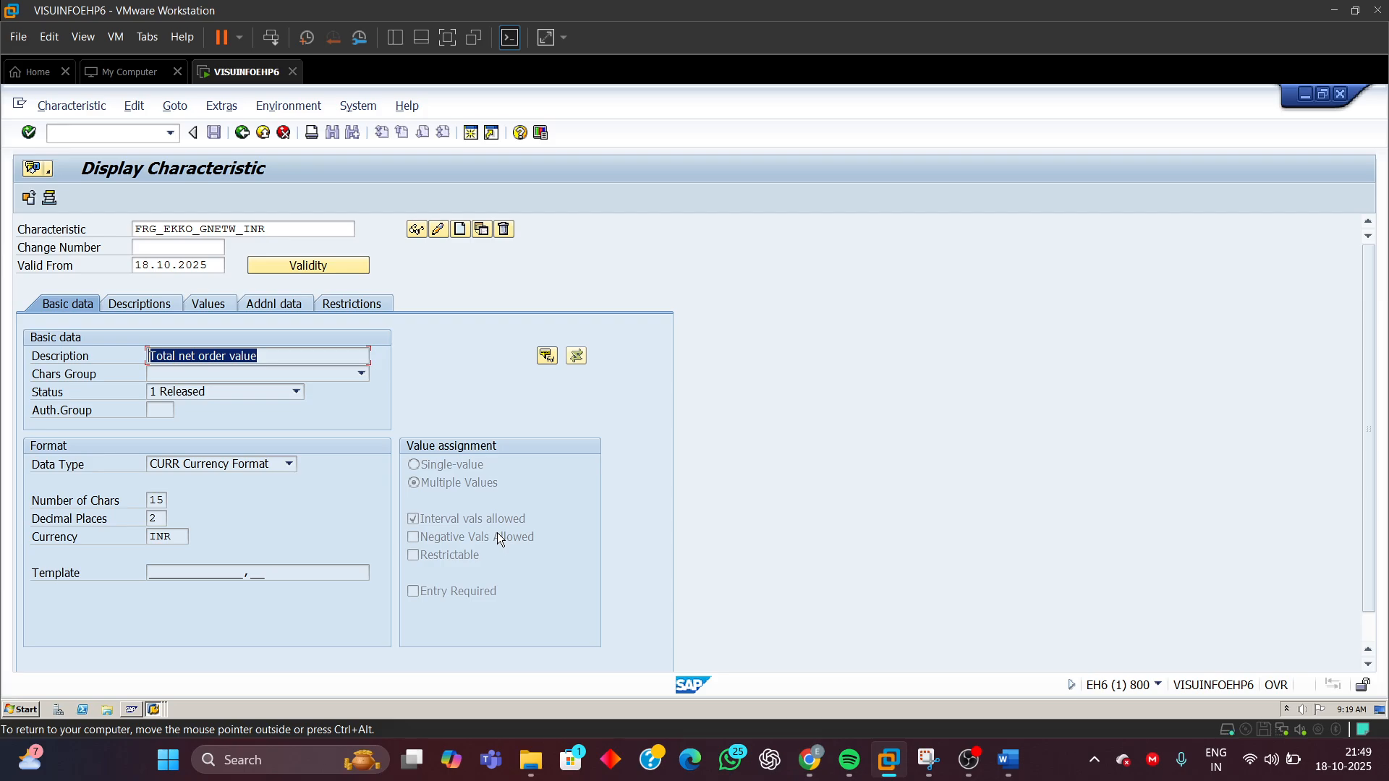
pyautogui.click(351, 305)
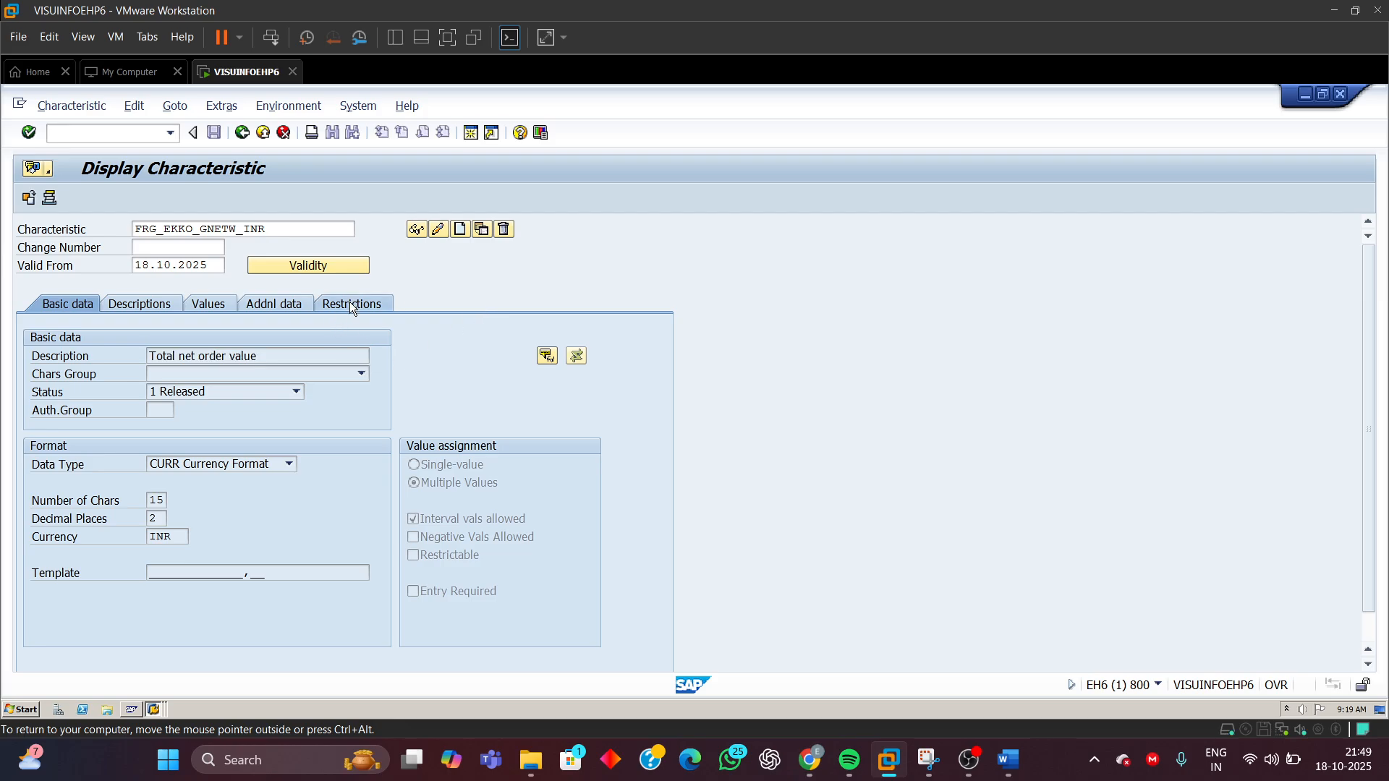
pyautogui.click(77, 371)
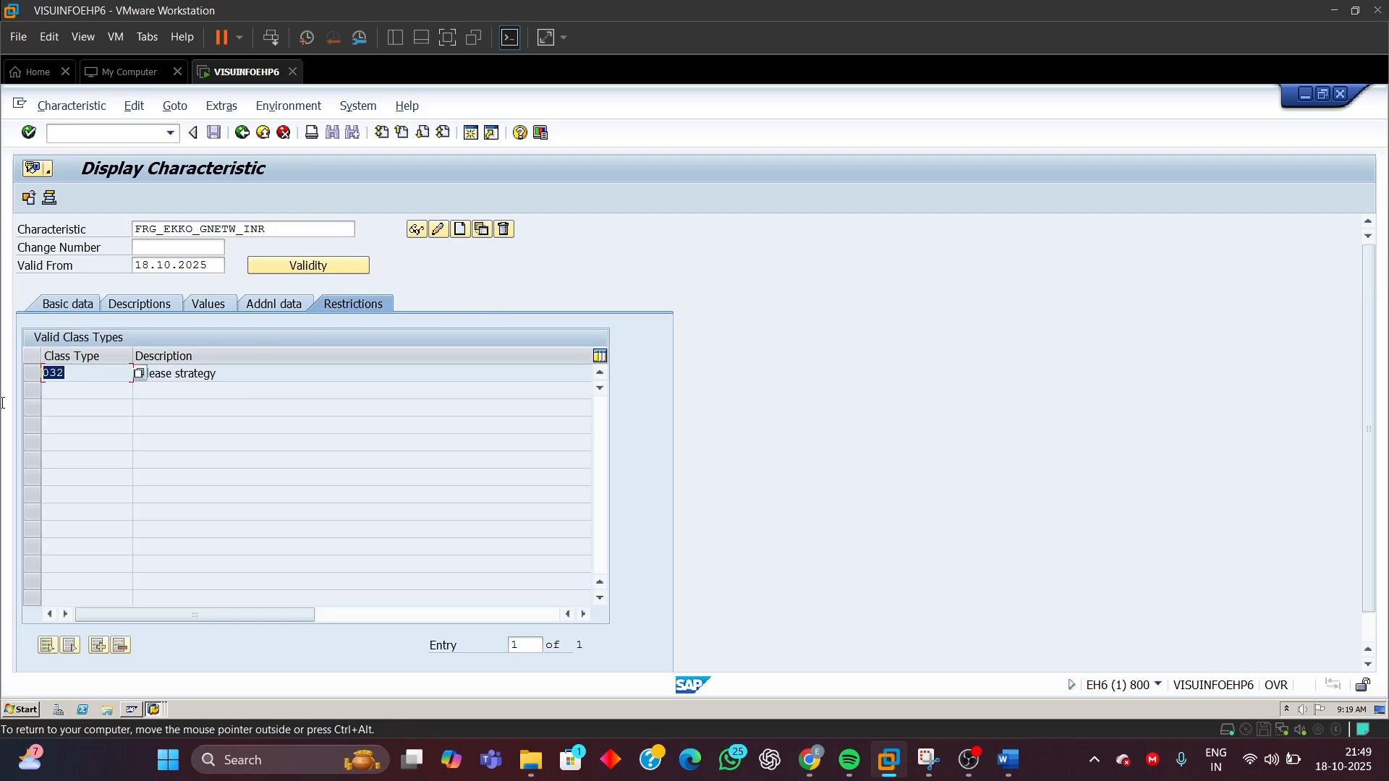
# - Switch to the Word document and highlight the configuration step "Step 2) Create class for release strategy of Contract"
pyautogui.click(998, 749)
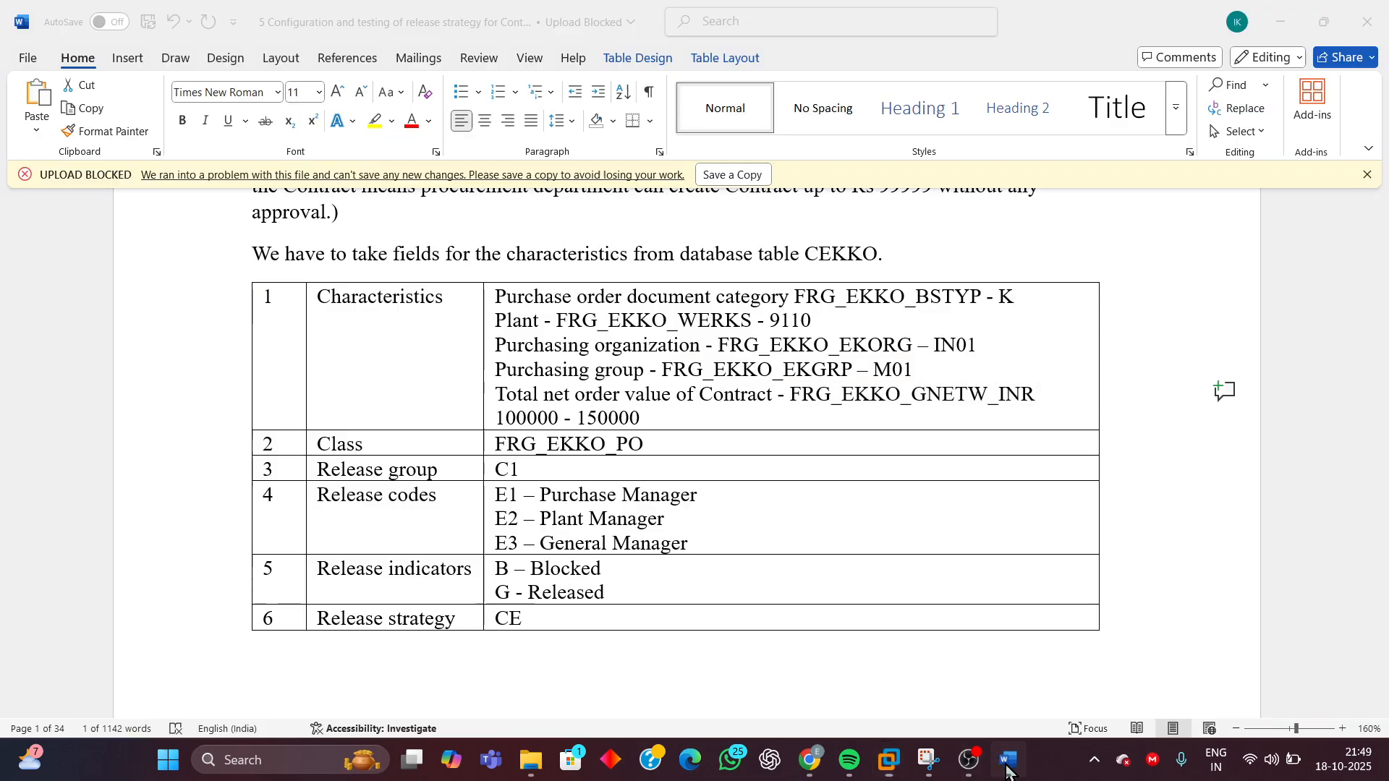
pyautogui.scroll(-5, 620, 542)
pyautogui.scroll(-10, 701, 594)
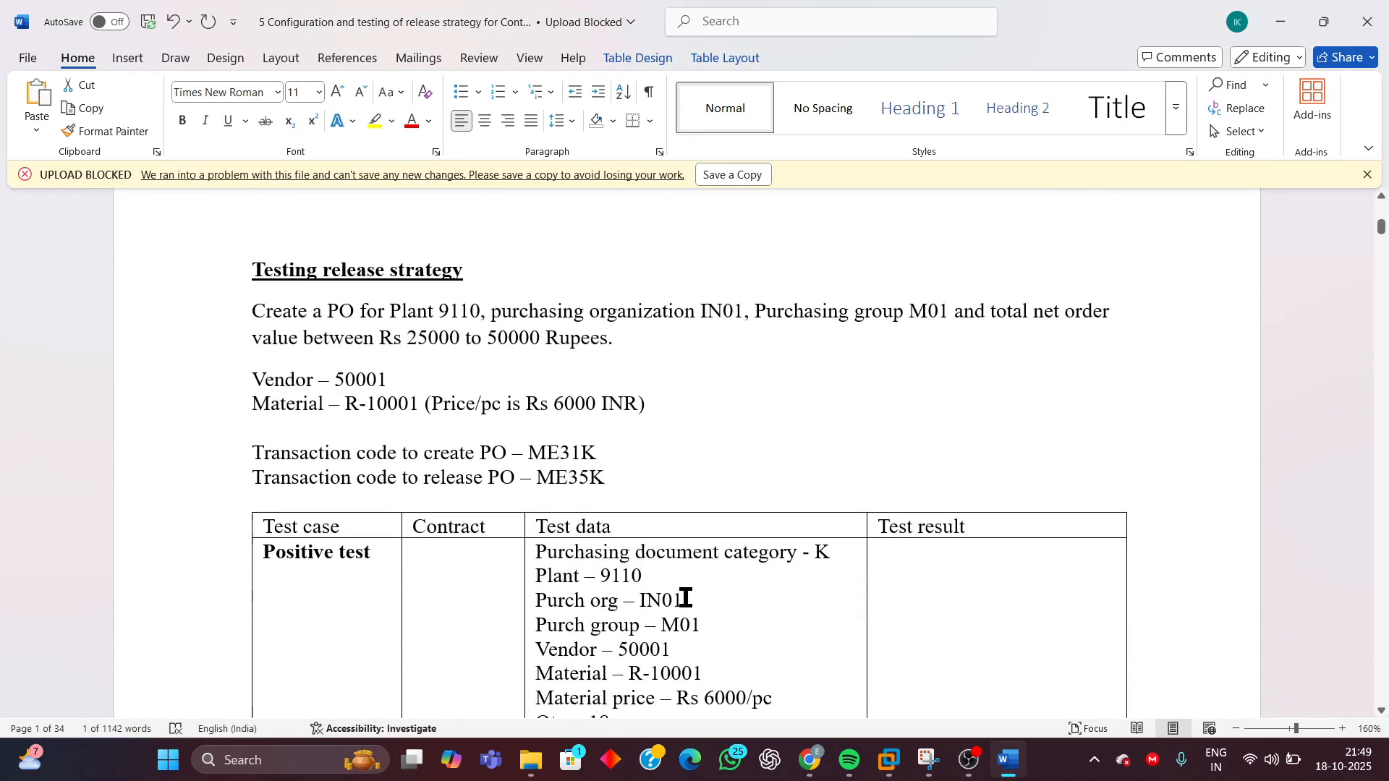
pyautogui.scroll(4, 675, 588)
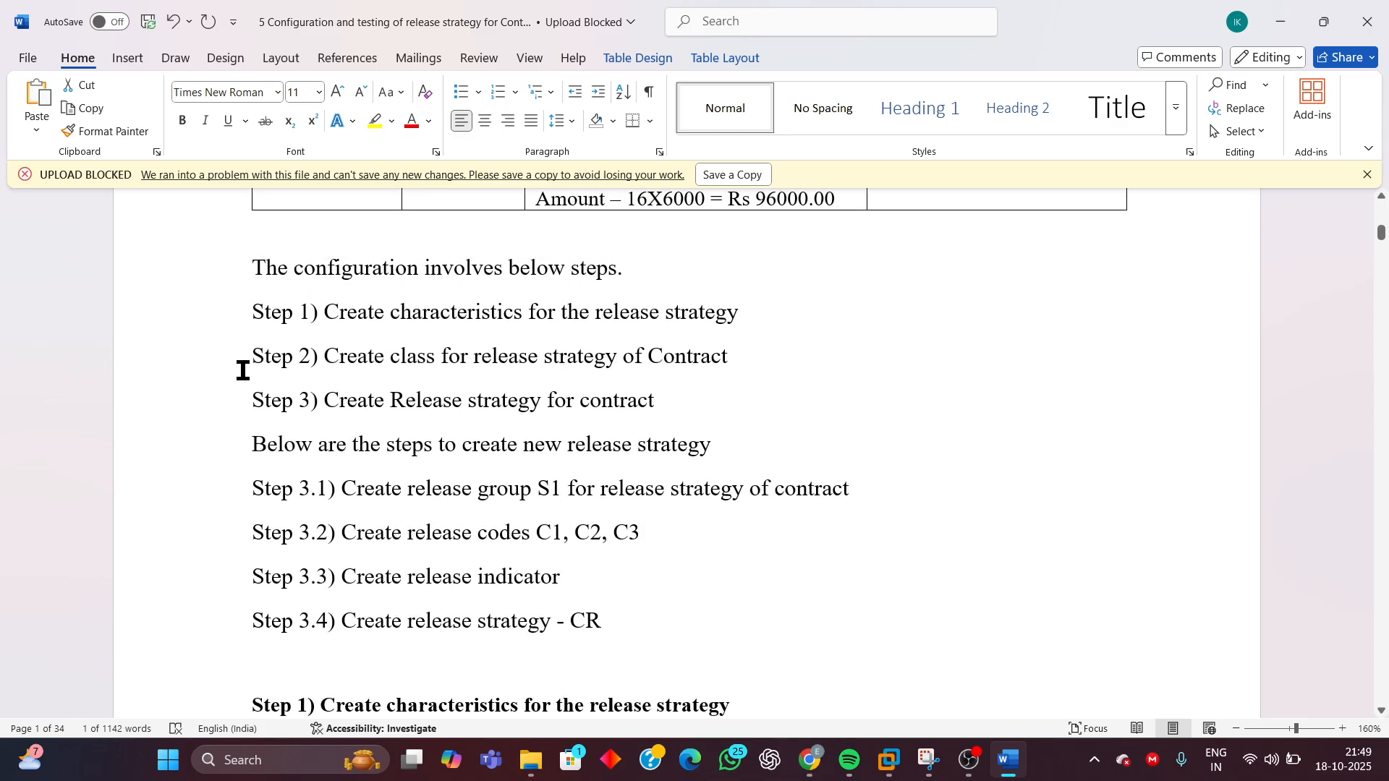
pyautogui.moveTo(254, 357); pyautogui.dragTo(790, 378)
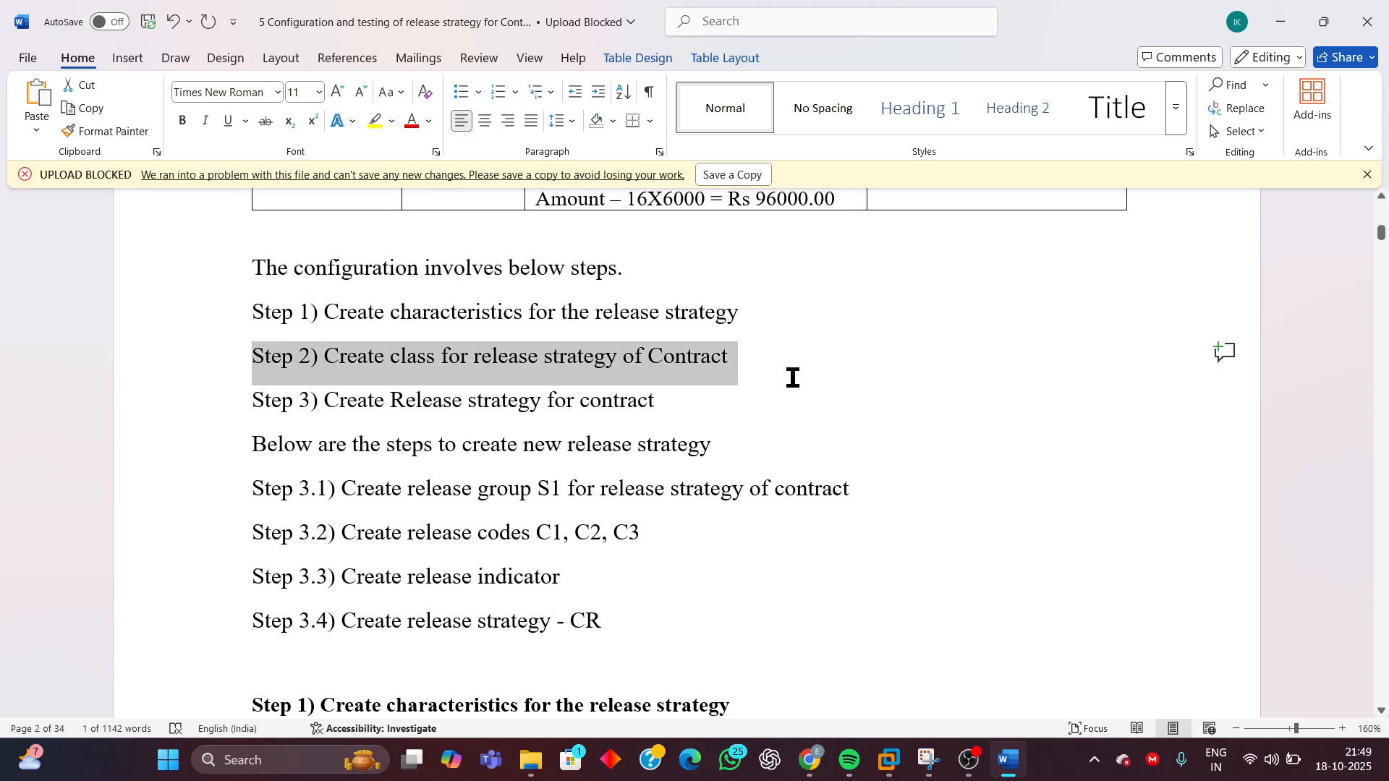
# - Find the class row in the Word document's release strategy table and highlight the class name FRG_EKKO_PO
pyautogui.scroll(10, 1013, 431)
pyautogui.scroll(8, 1063, 451)
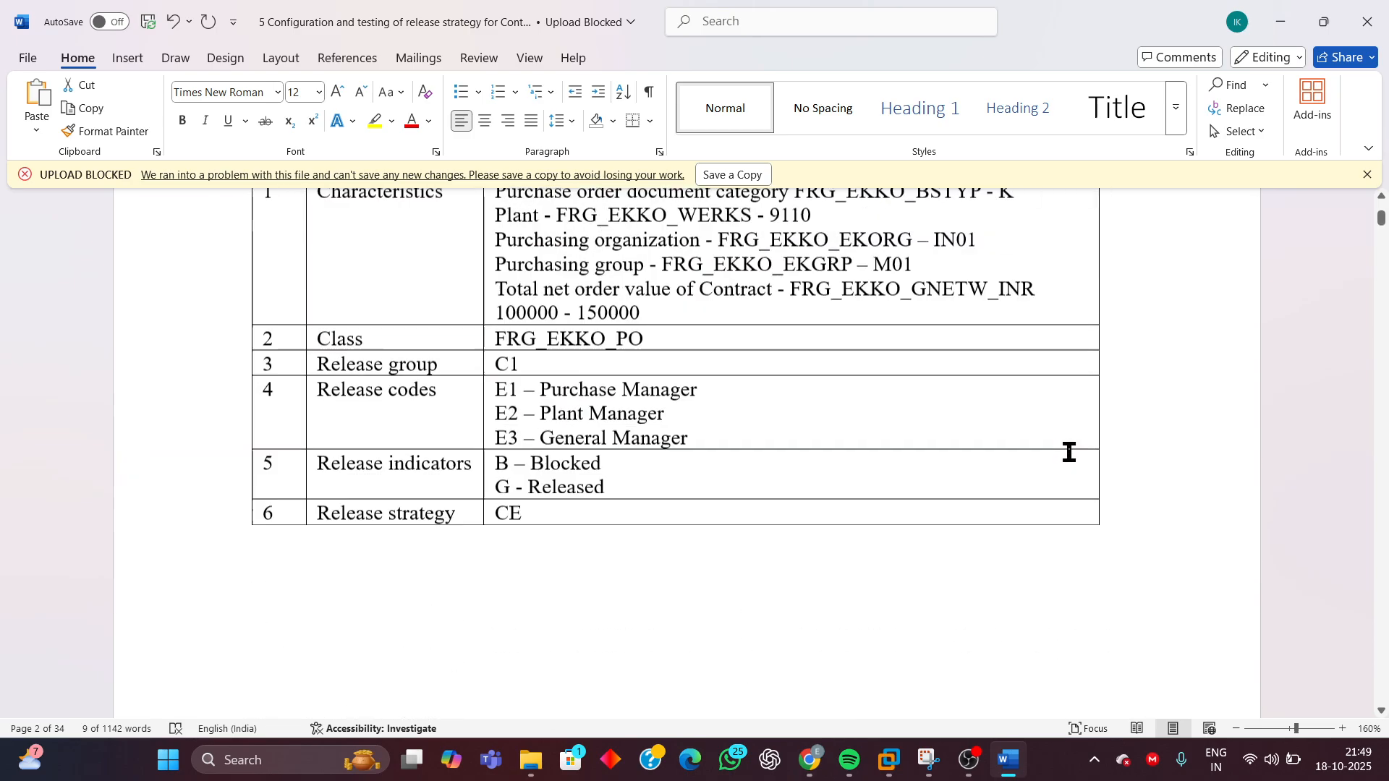
pyautogui.scroll(-2, 1013, 433)
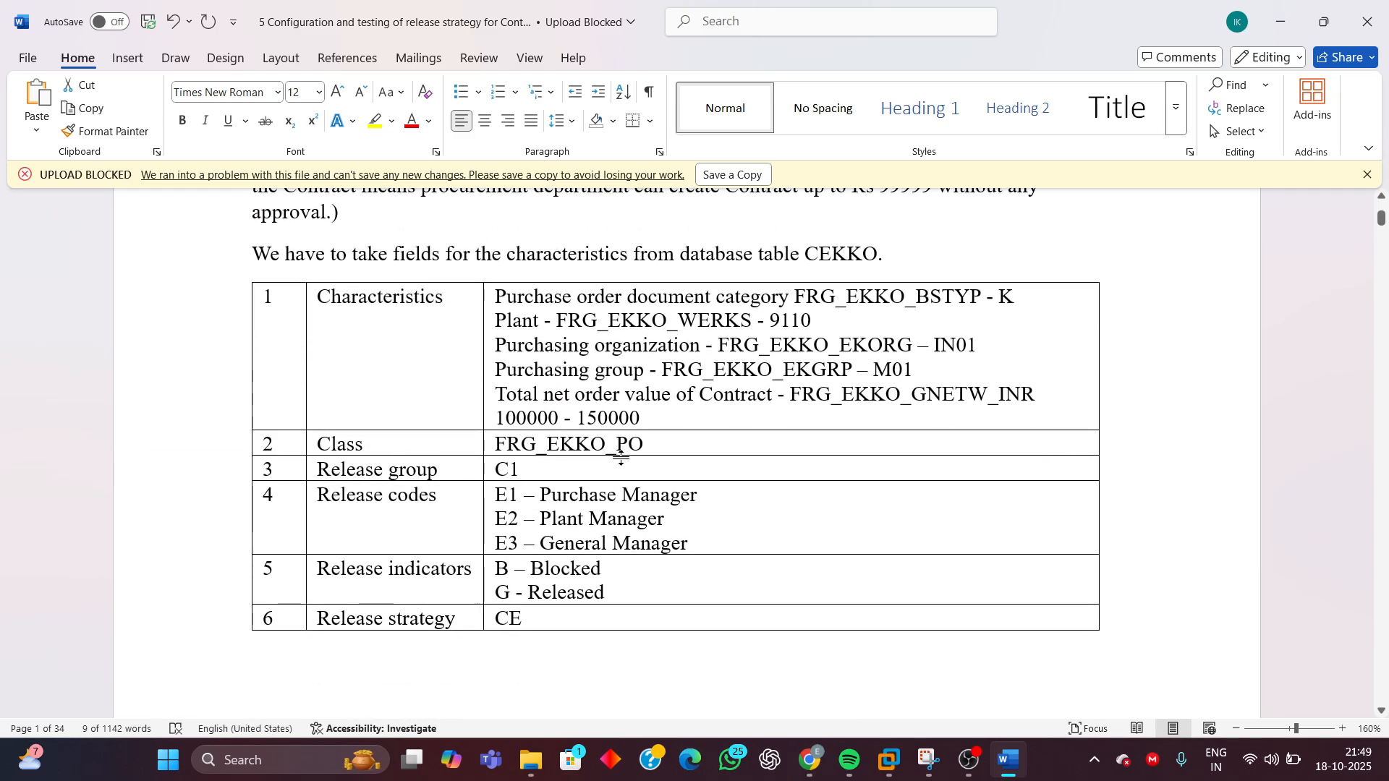
pyautogui.moveTo(642, 443); pyautogui.dragTo(487, 449)
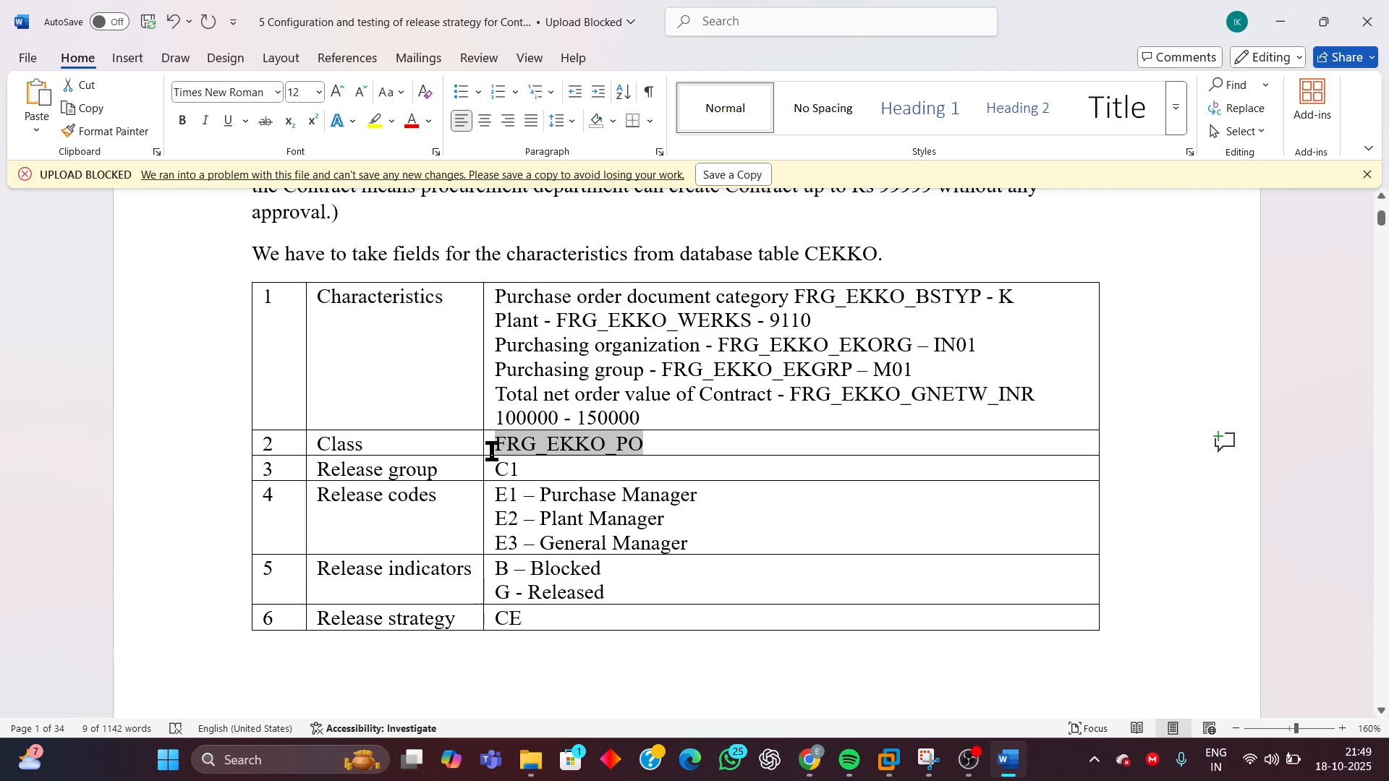
# - Switch to SAP, leave the characteristic, and display the class FRG_EKKO_PO with class type 032 in class maintenance
pyautogui.click(899, 765)
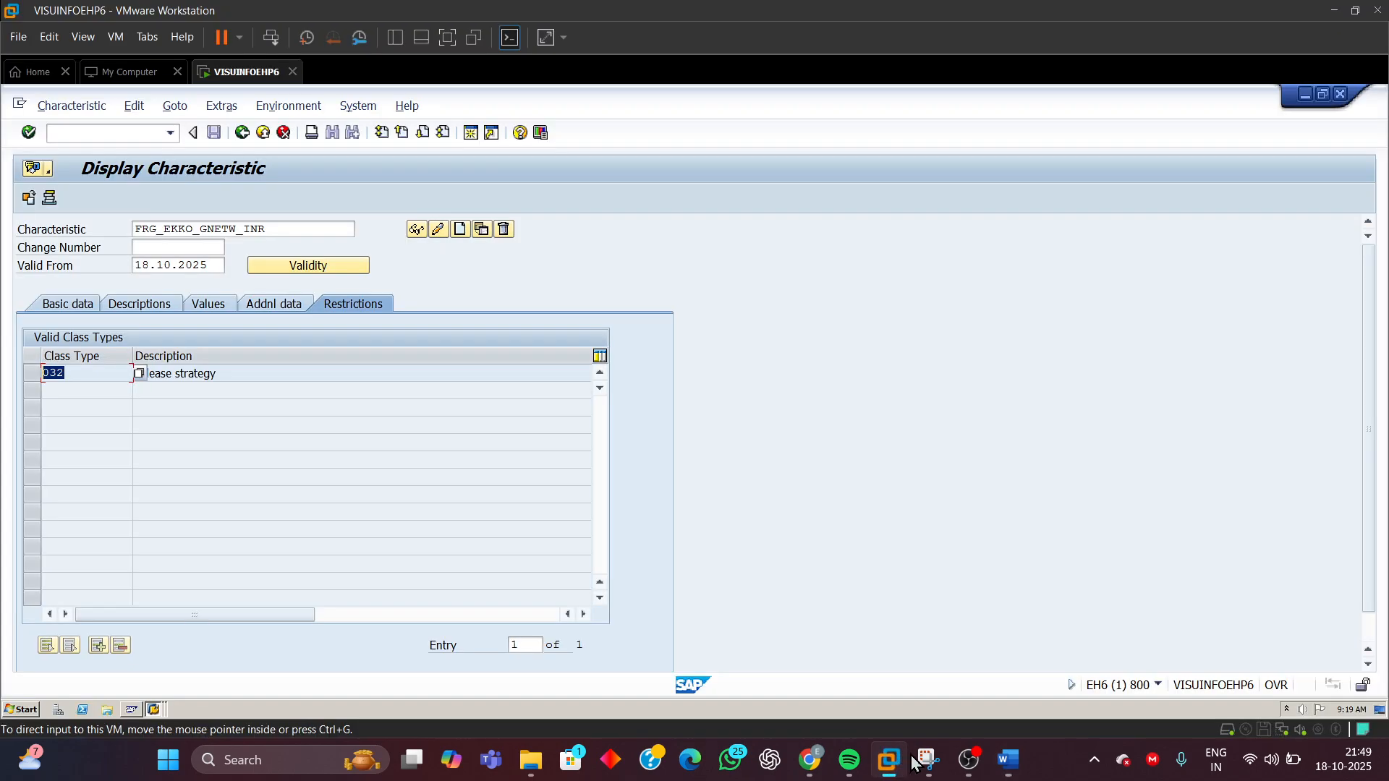
pyautogui.click(242, 133)
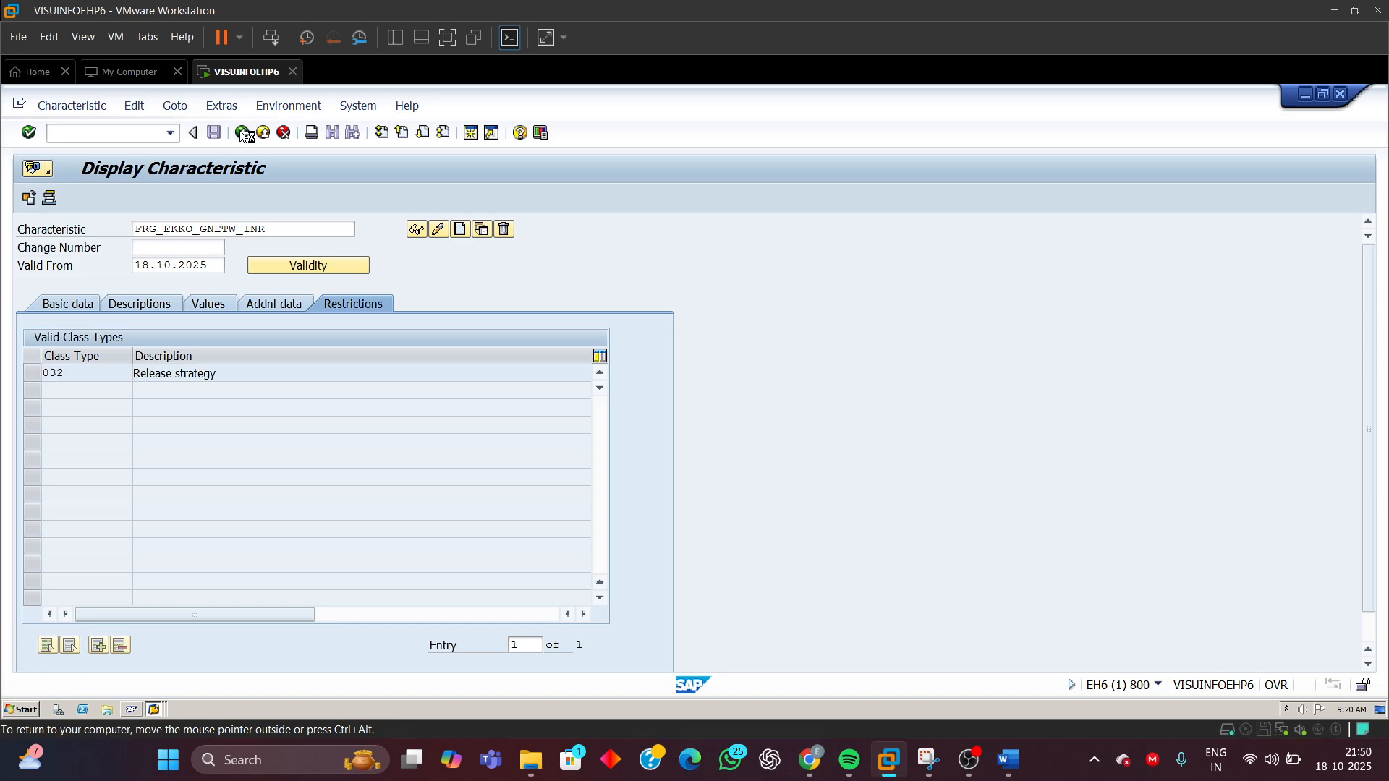
pyautogui.click(131, 597)
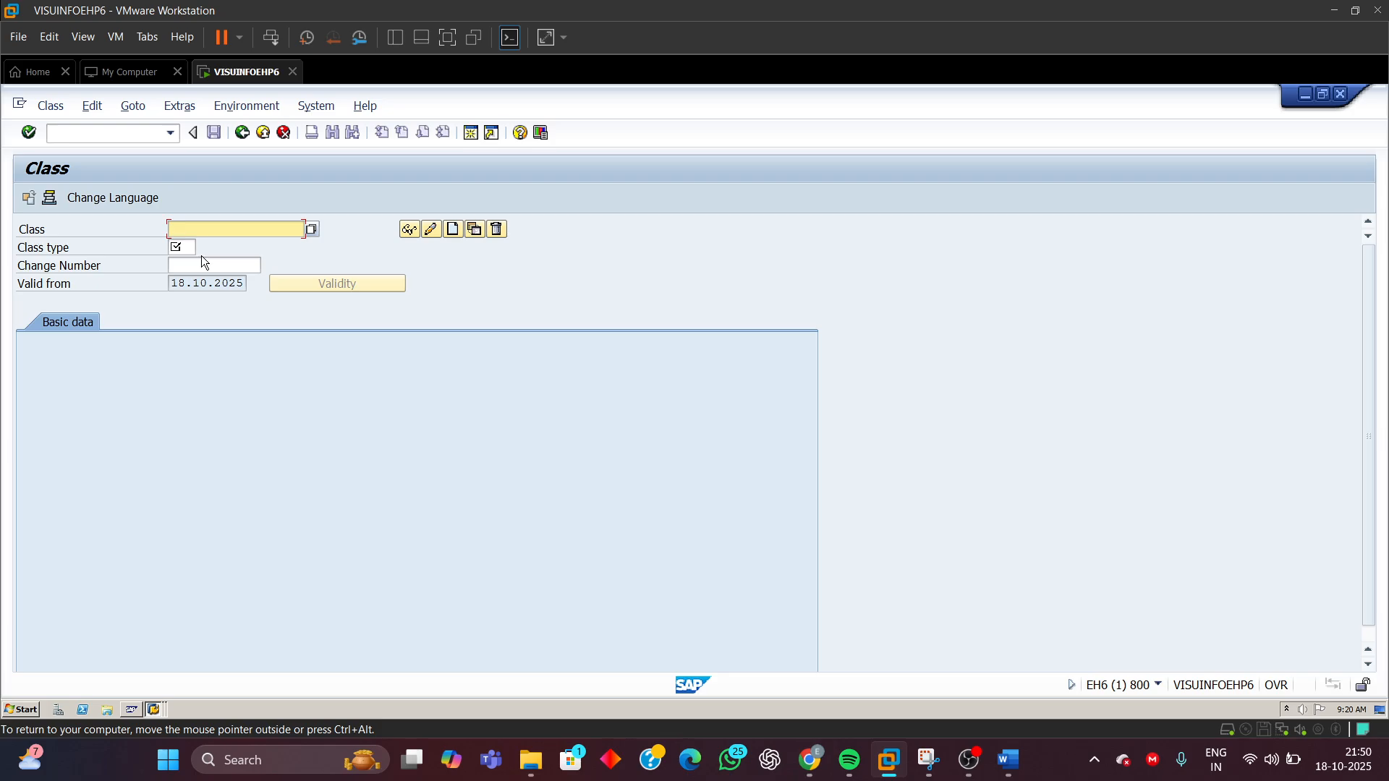
pyautogui.write('FR')
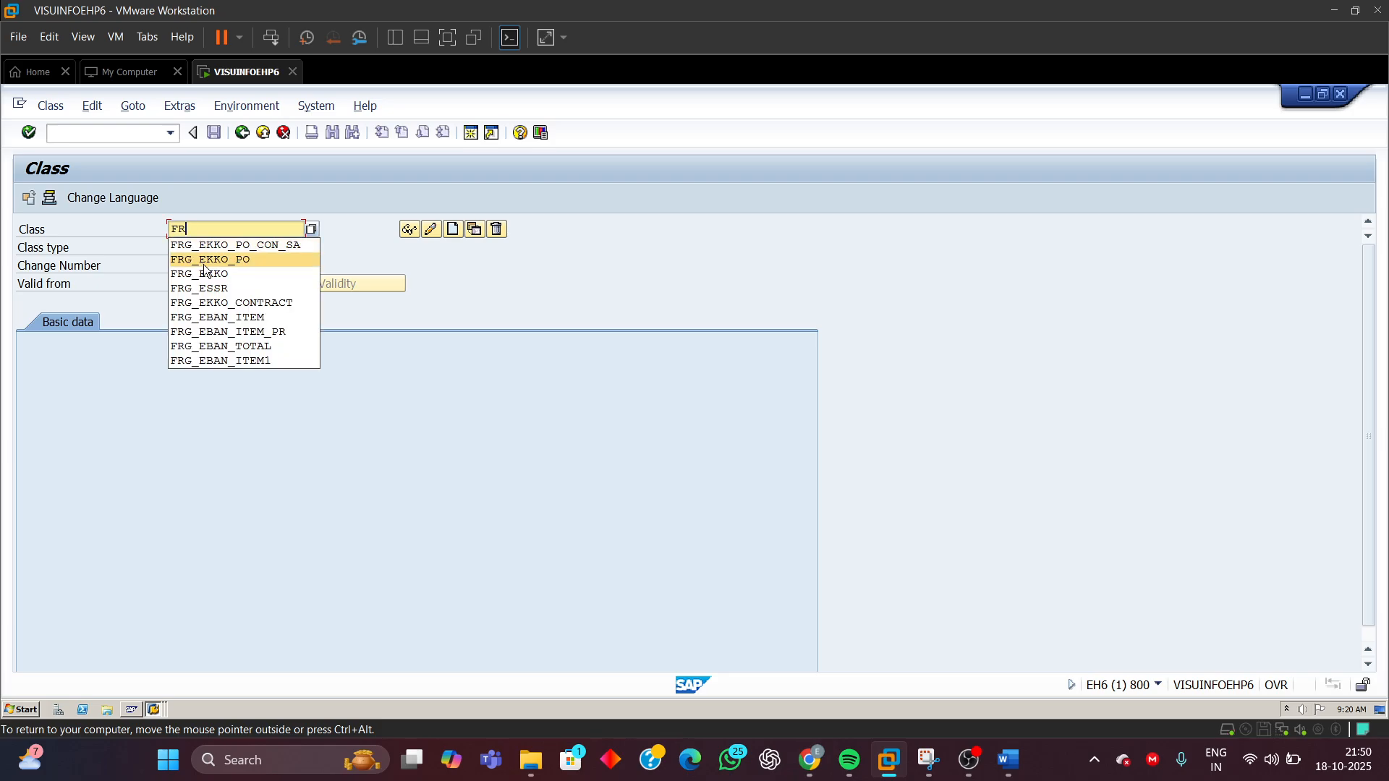
pyautogui.click(205, 260)
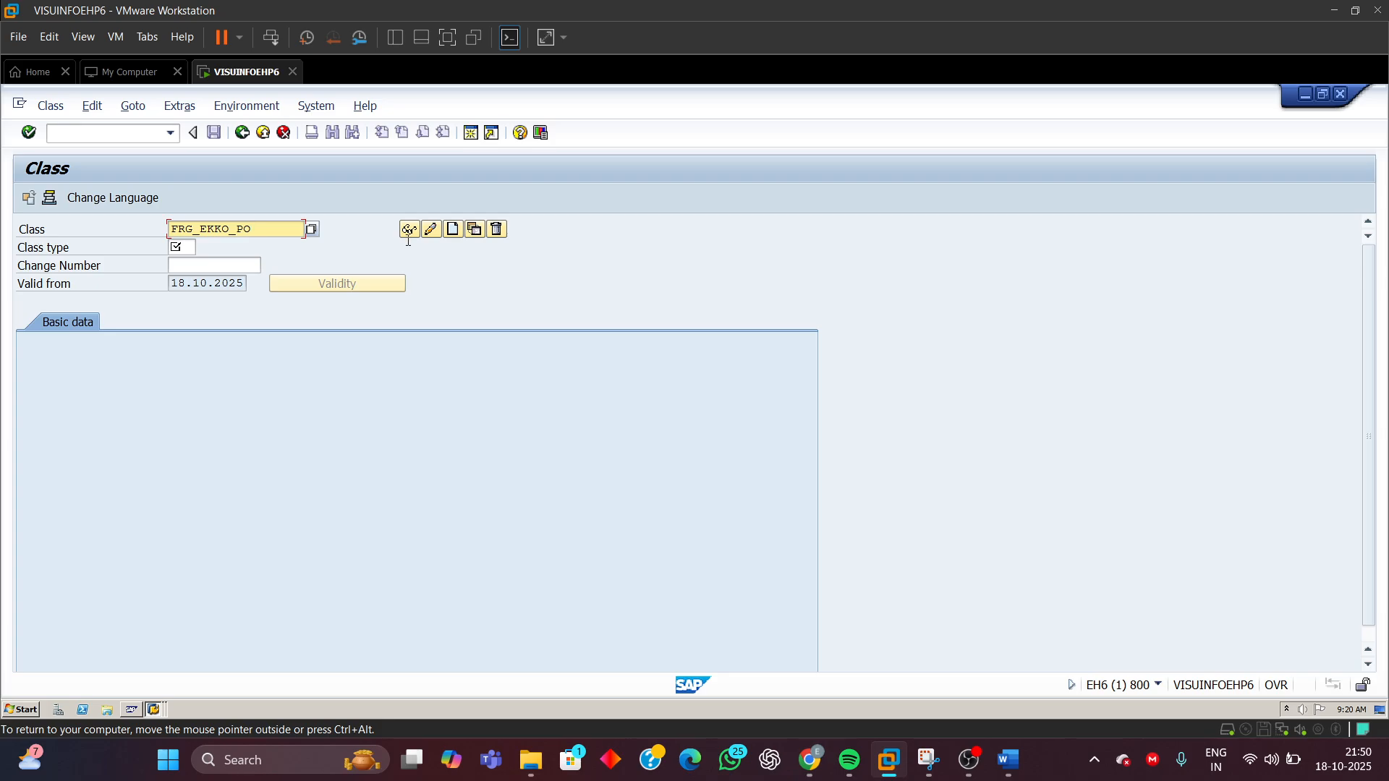
pyautogui.click(177, 248)
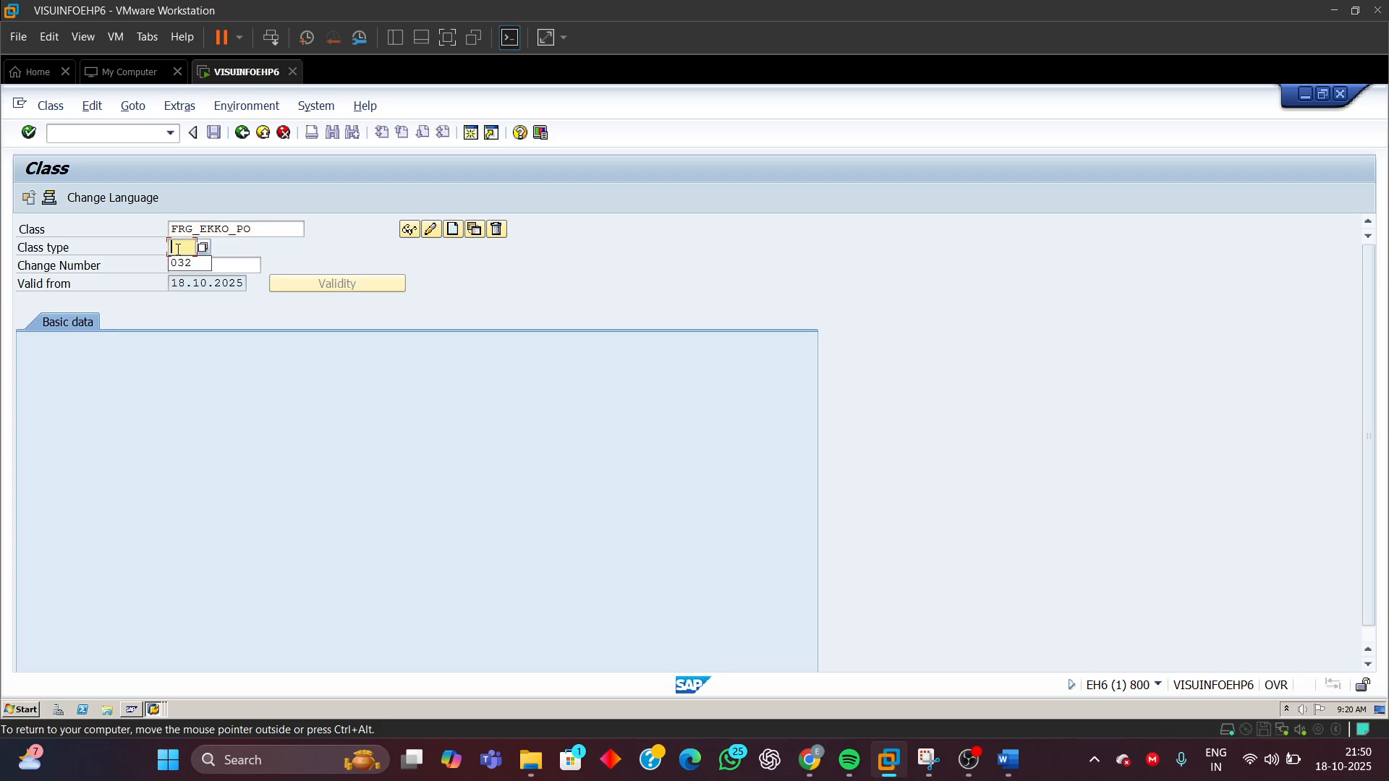
pyautogui.click(189, 263)
pyautogui.click(409, 230)
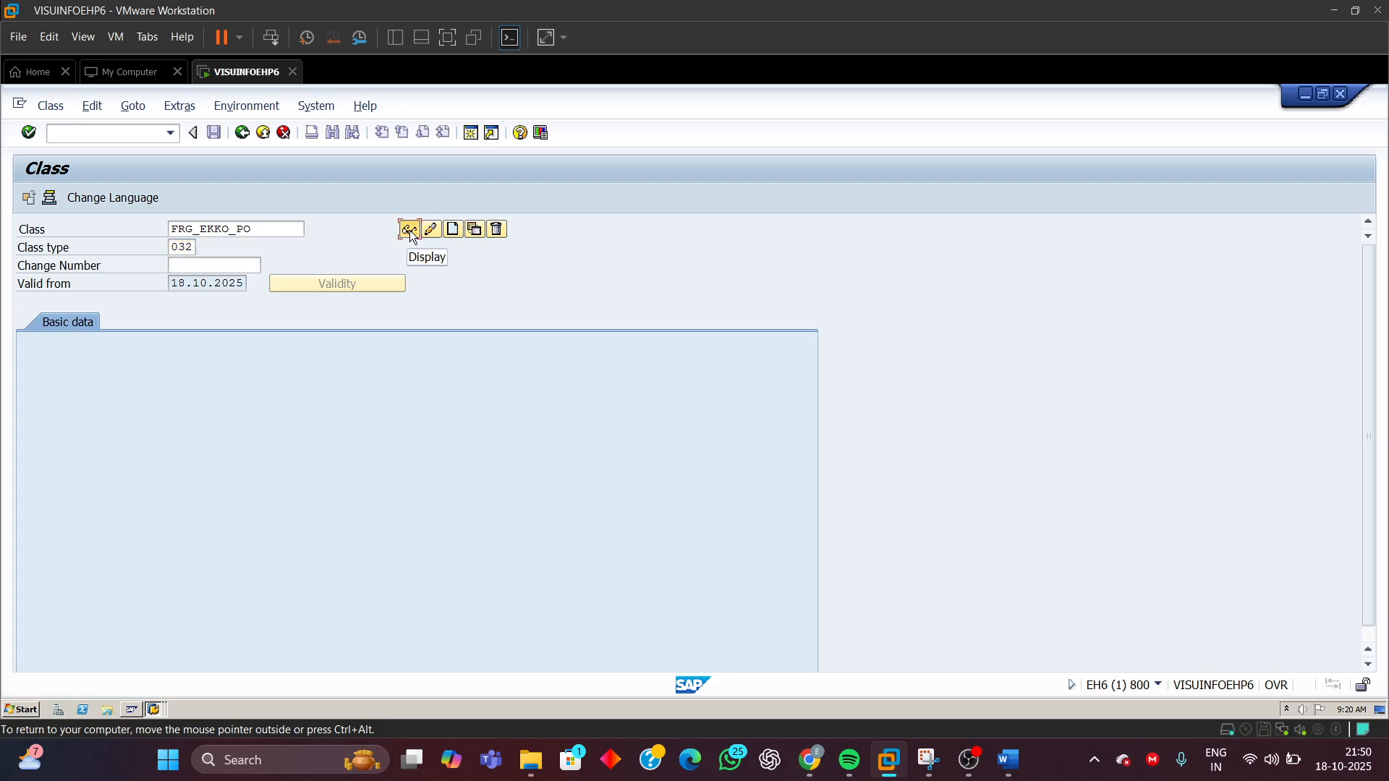
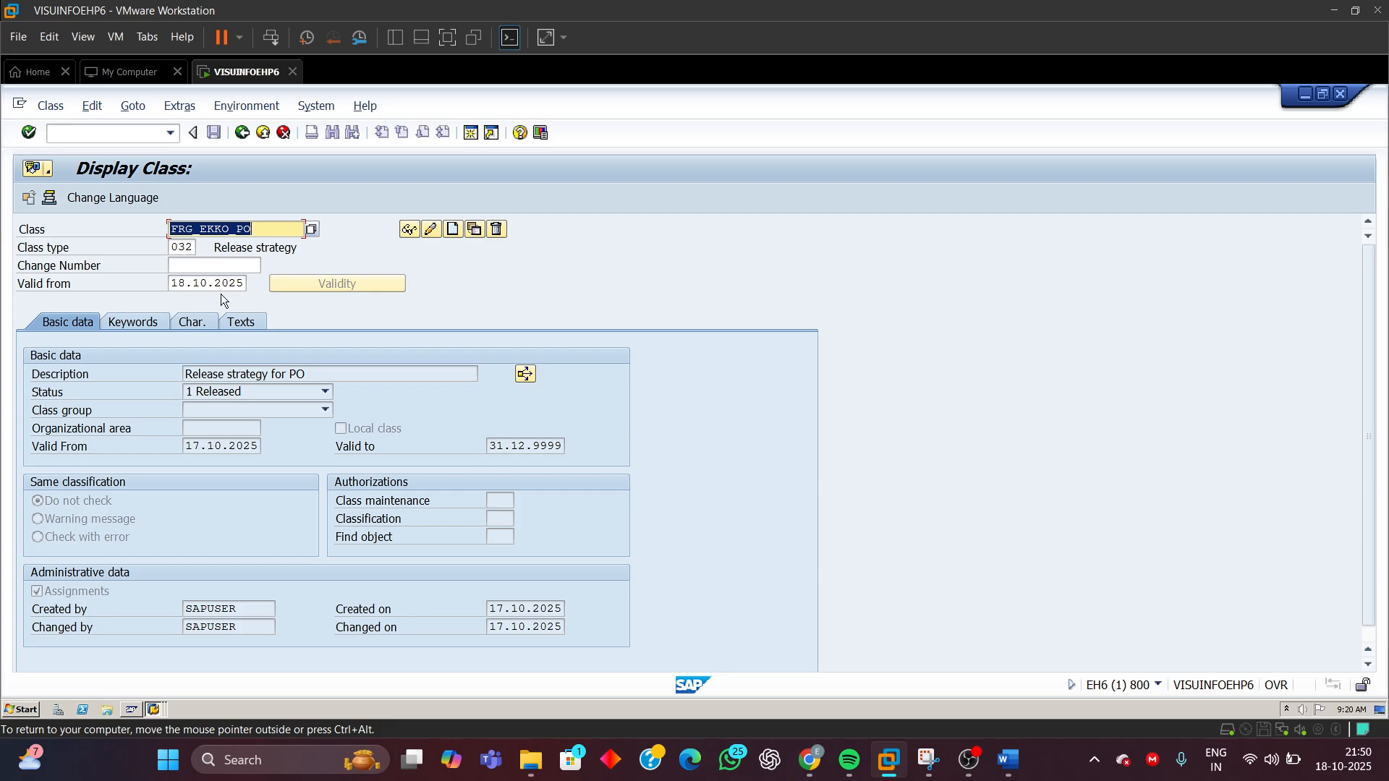
# - Review the class name and description of FRG_EKKO_PO, and highlight its assigned characteristics FRG_EKKO_BSTYP and FRG_EKKO_WERKS
pyautogui.click(259, 231)
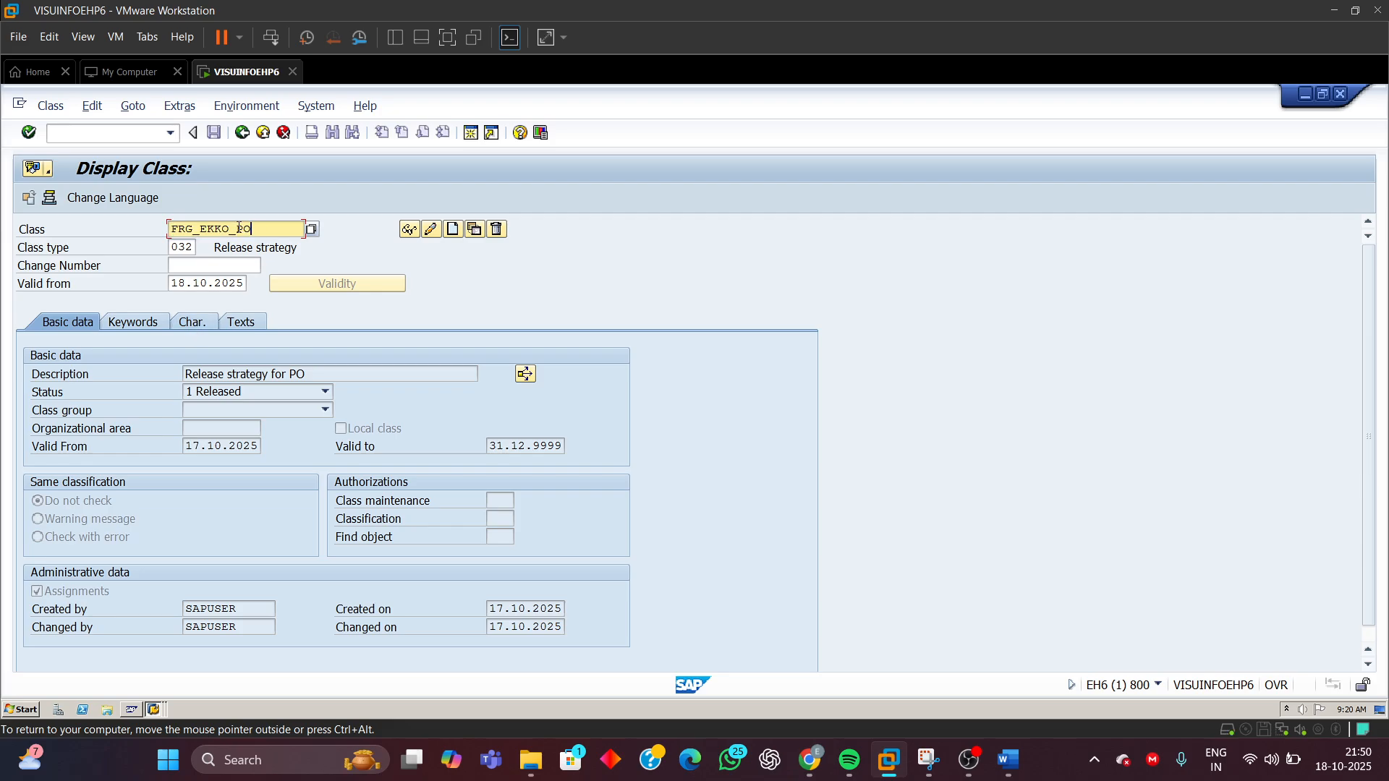
pyautogui.moveTo(239, 228); pyautogui.dragTo(52, 221)
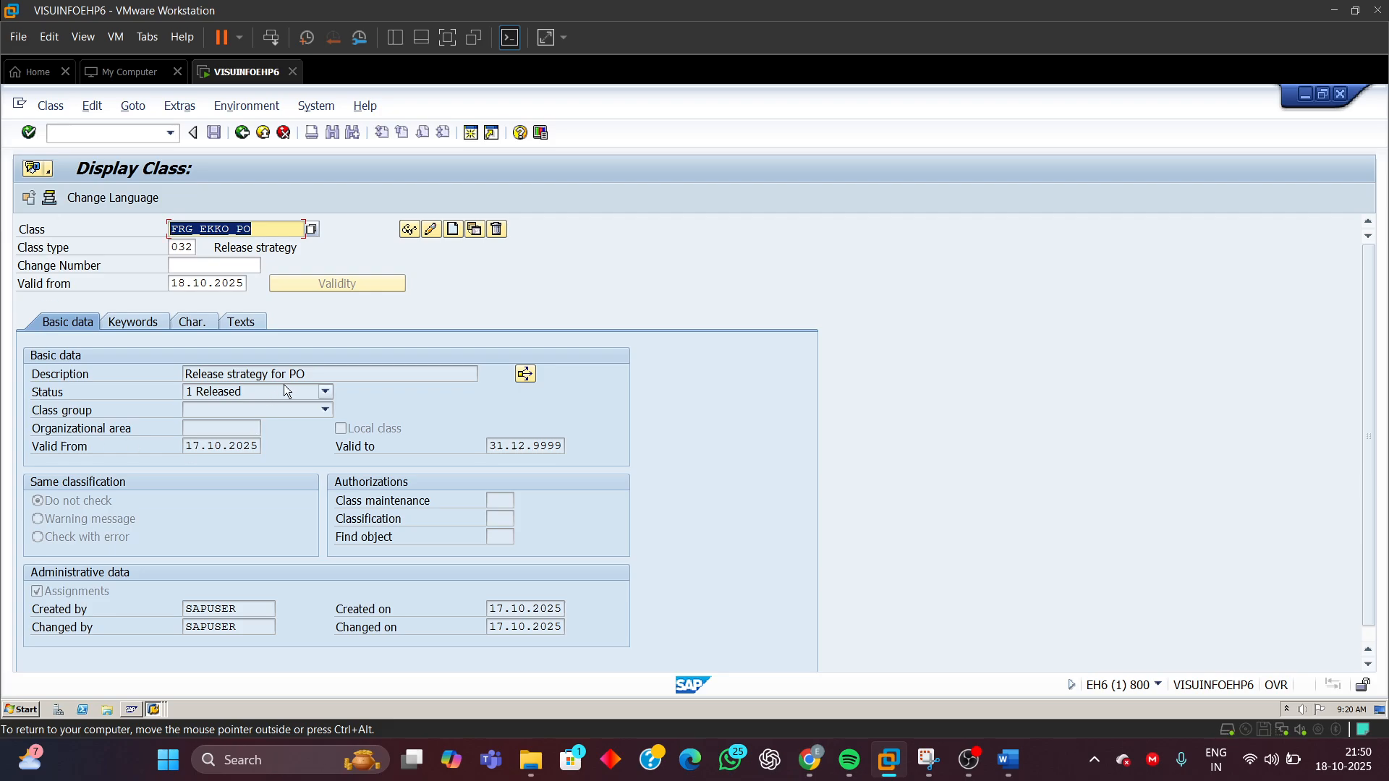
pyautogui.moveTo(308, 374); pyautogui.dragTo(102, 376)
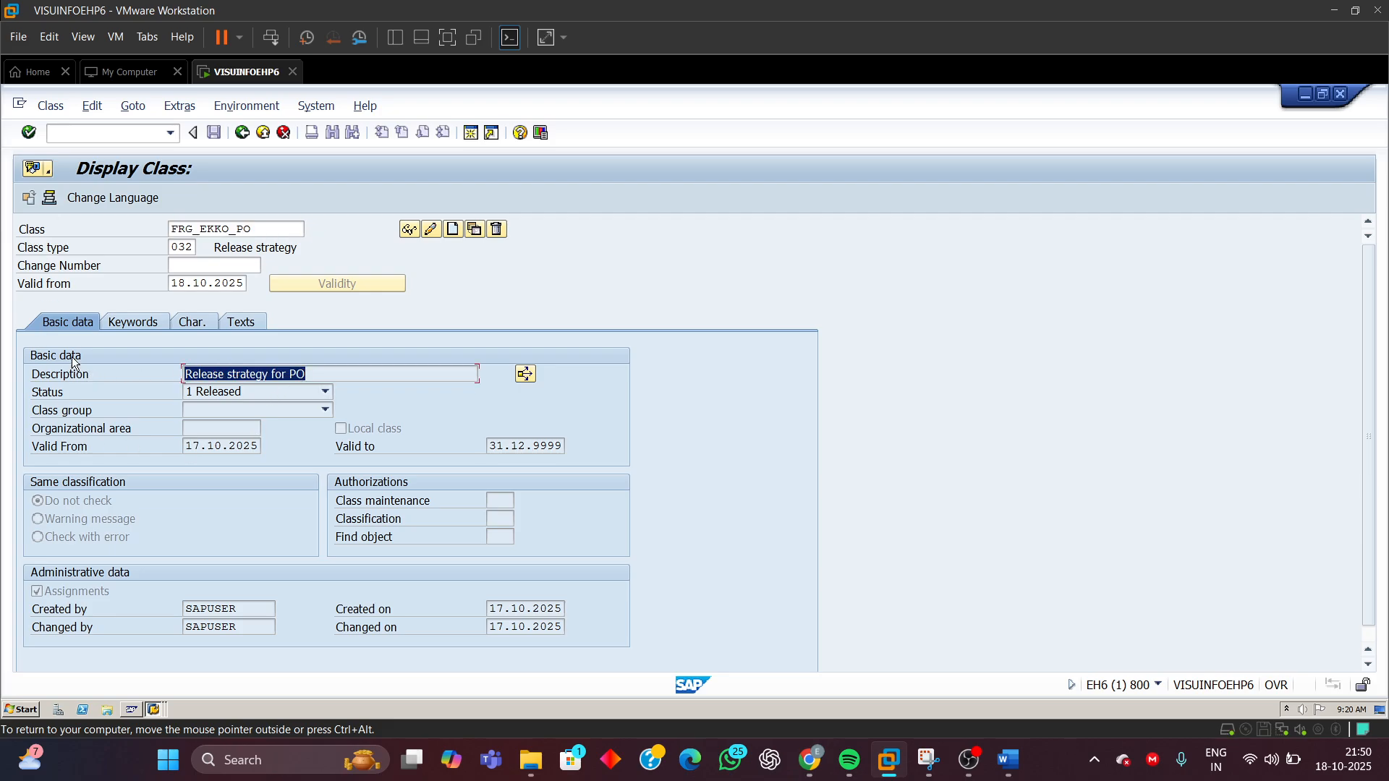
pyautogui.click(188, 320)
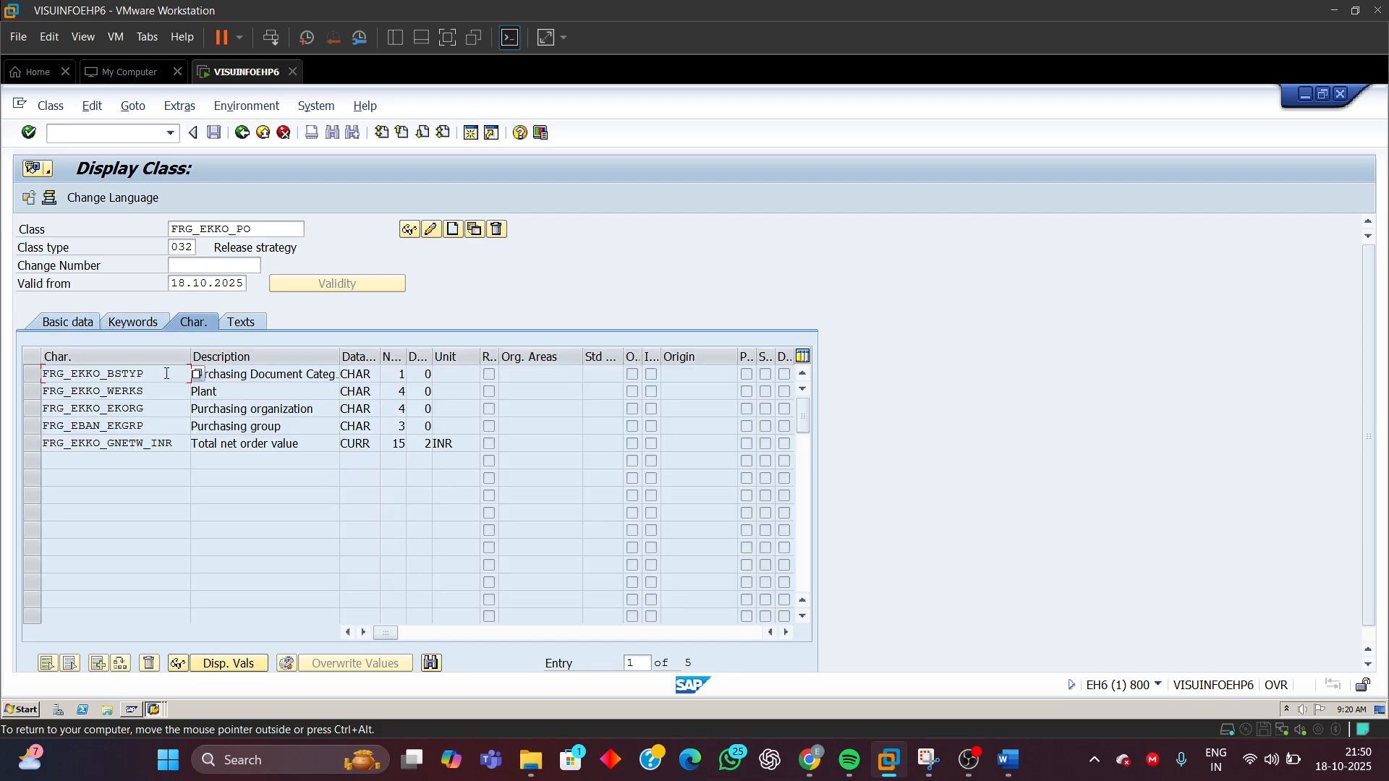
pyautogui.moveTo(167, 374); pyautogui.dragTo(6, 391)
pyautogui.moveTo(154, 391); pyautogui.dragTo(6, 390)
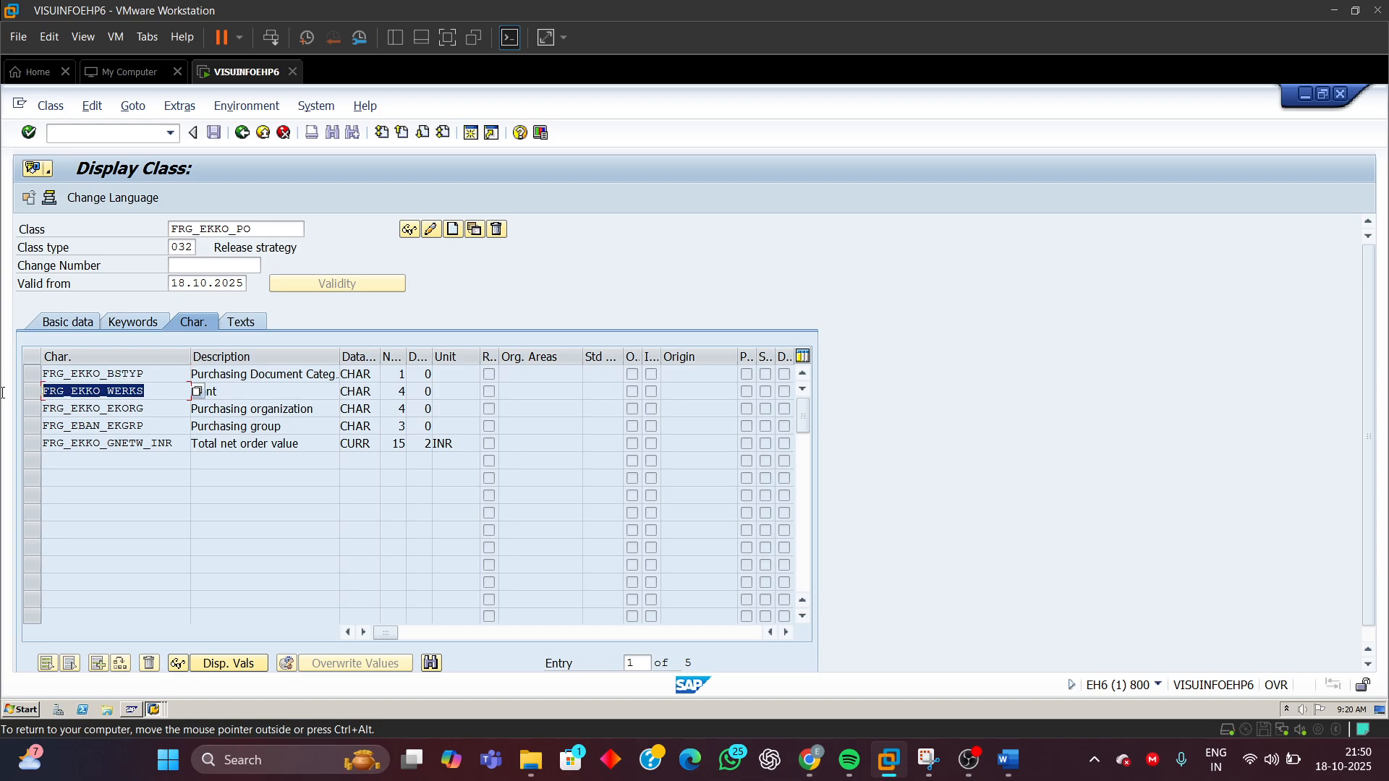
# - Start creating a class named FRG_EKKO_PO_NEW of type 032 with the description "Class for External purchasing documents"
pyautogui.click(258, 231)
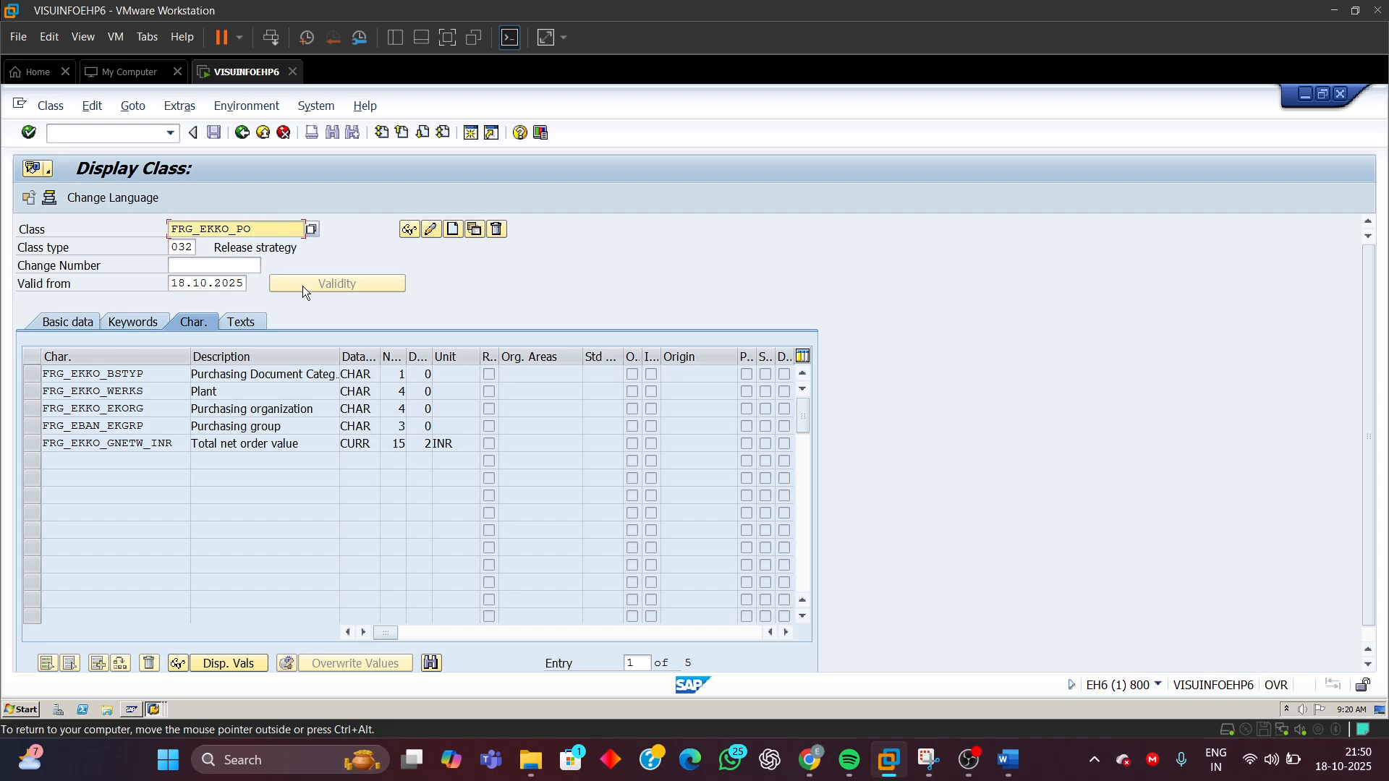
pyautogui.write('_')
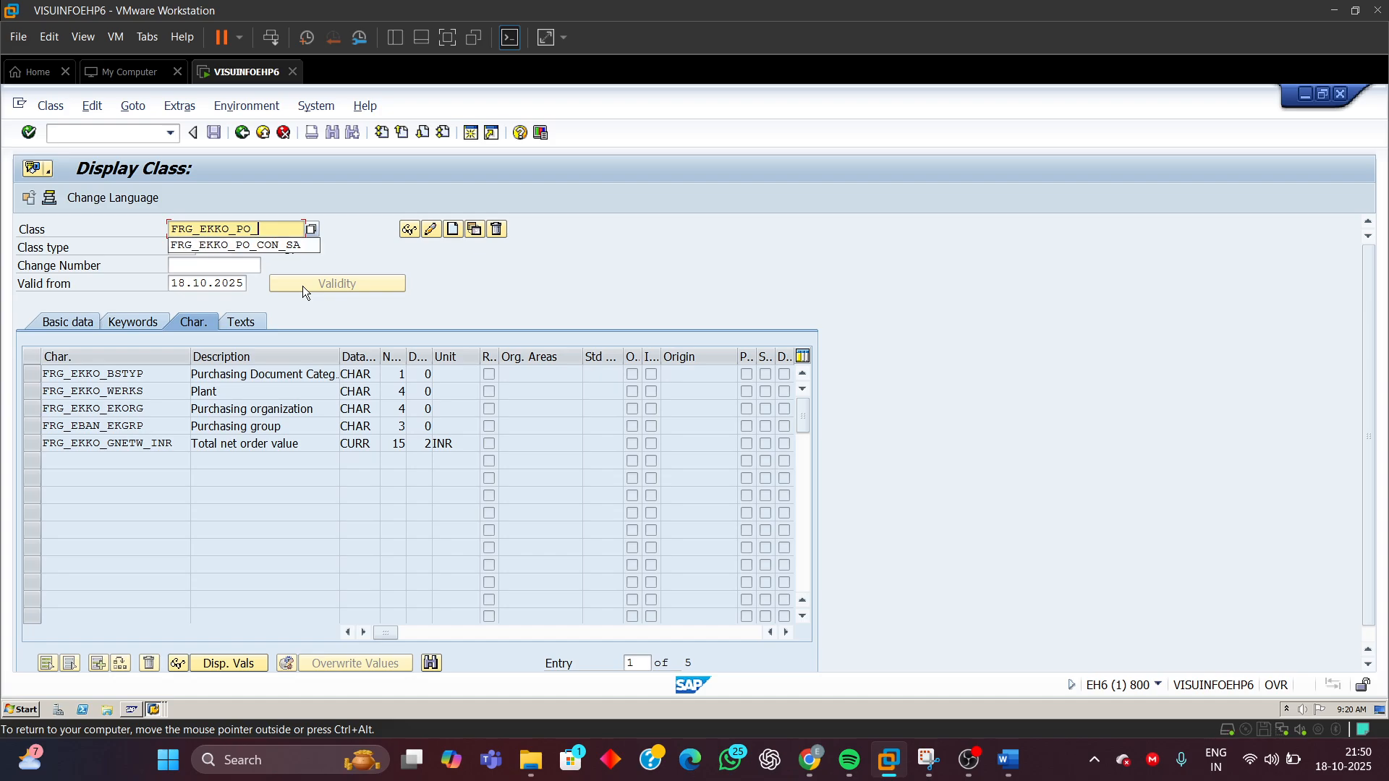
pyautogui.write('NEW')
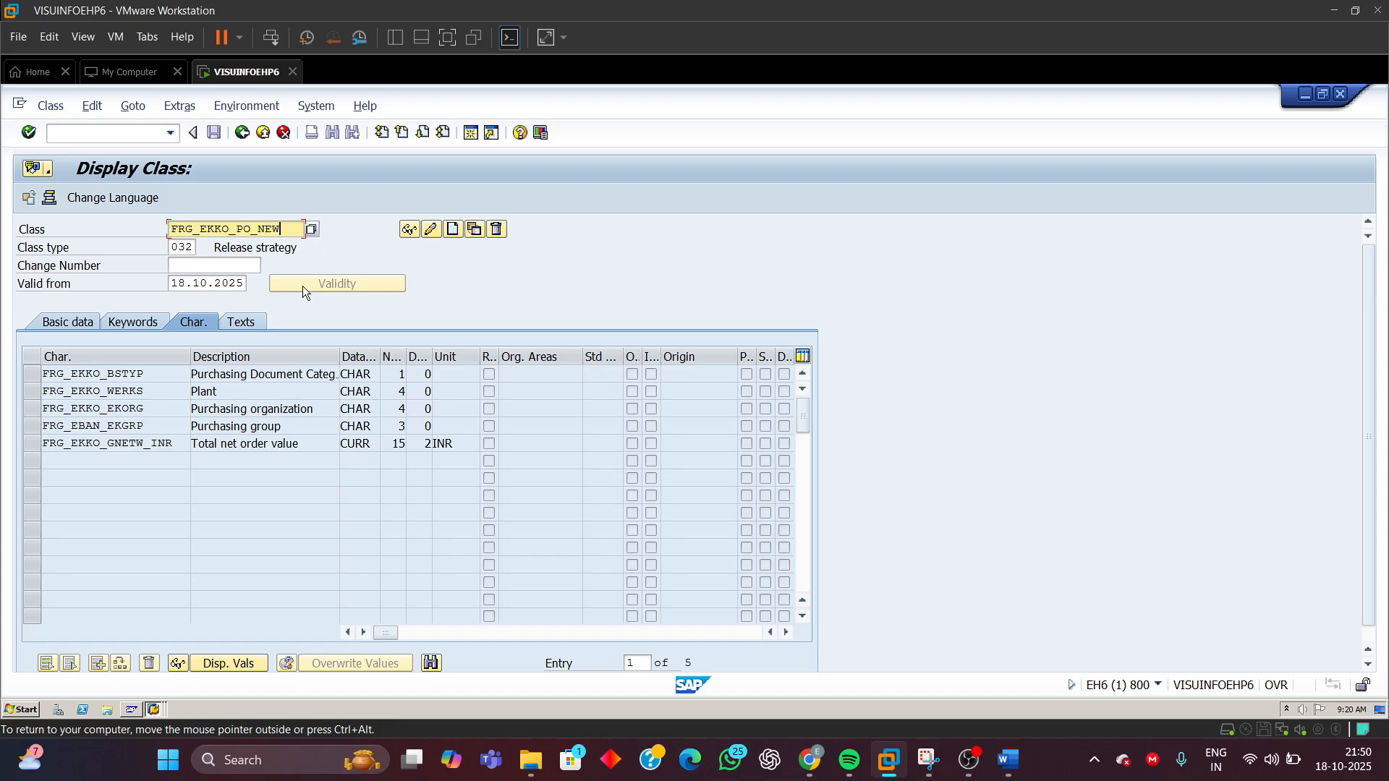
pyautogui.click(458, 230)
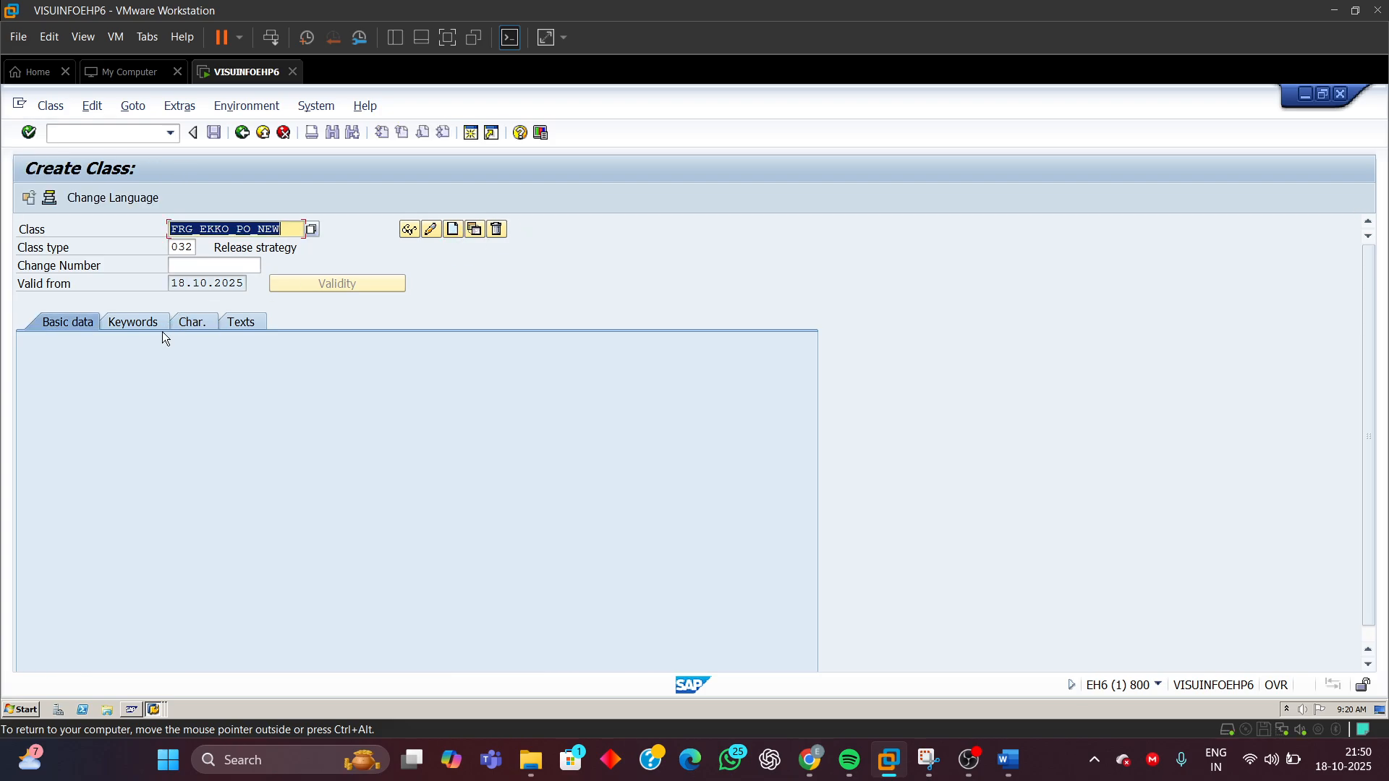
pyautogui.click(453, 228)
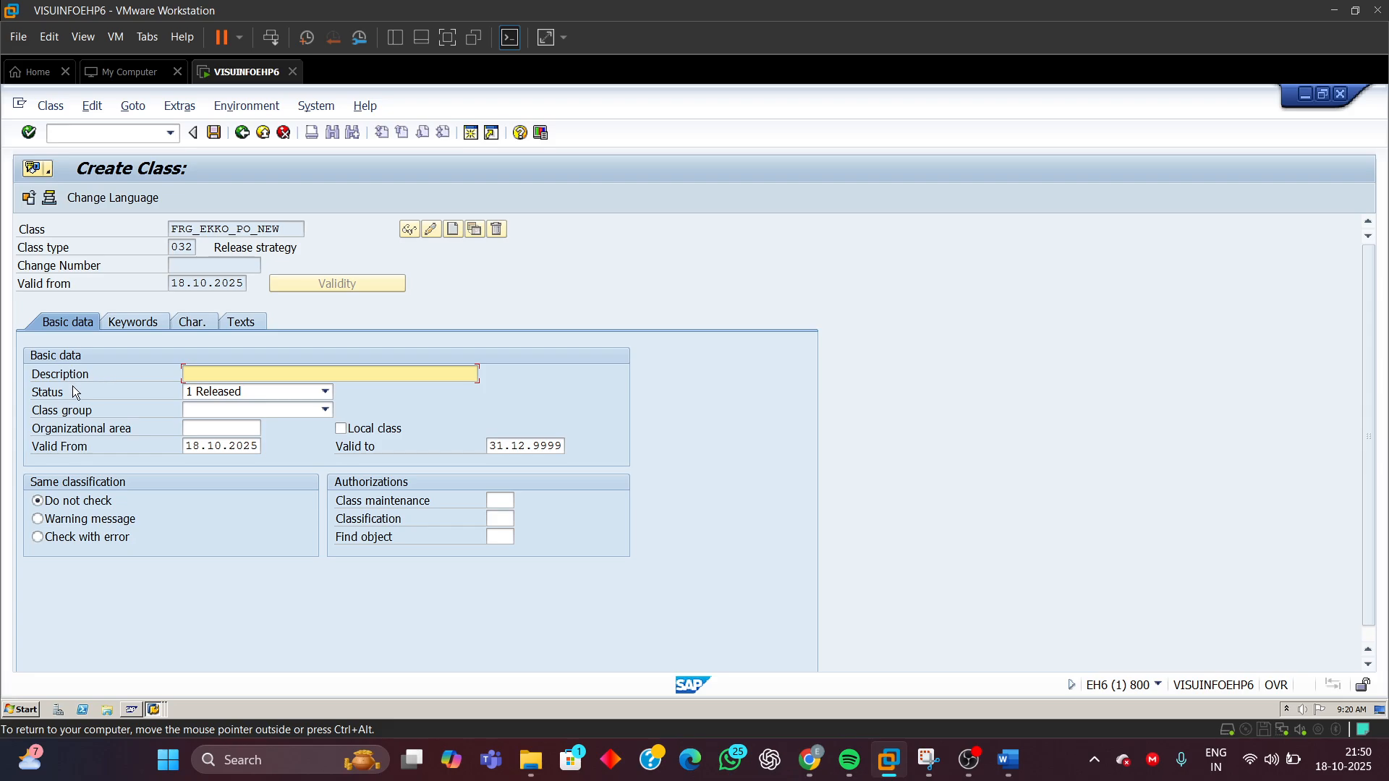
pyautogui.press('BackSpace')
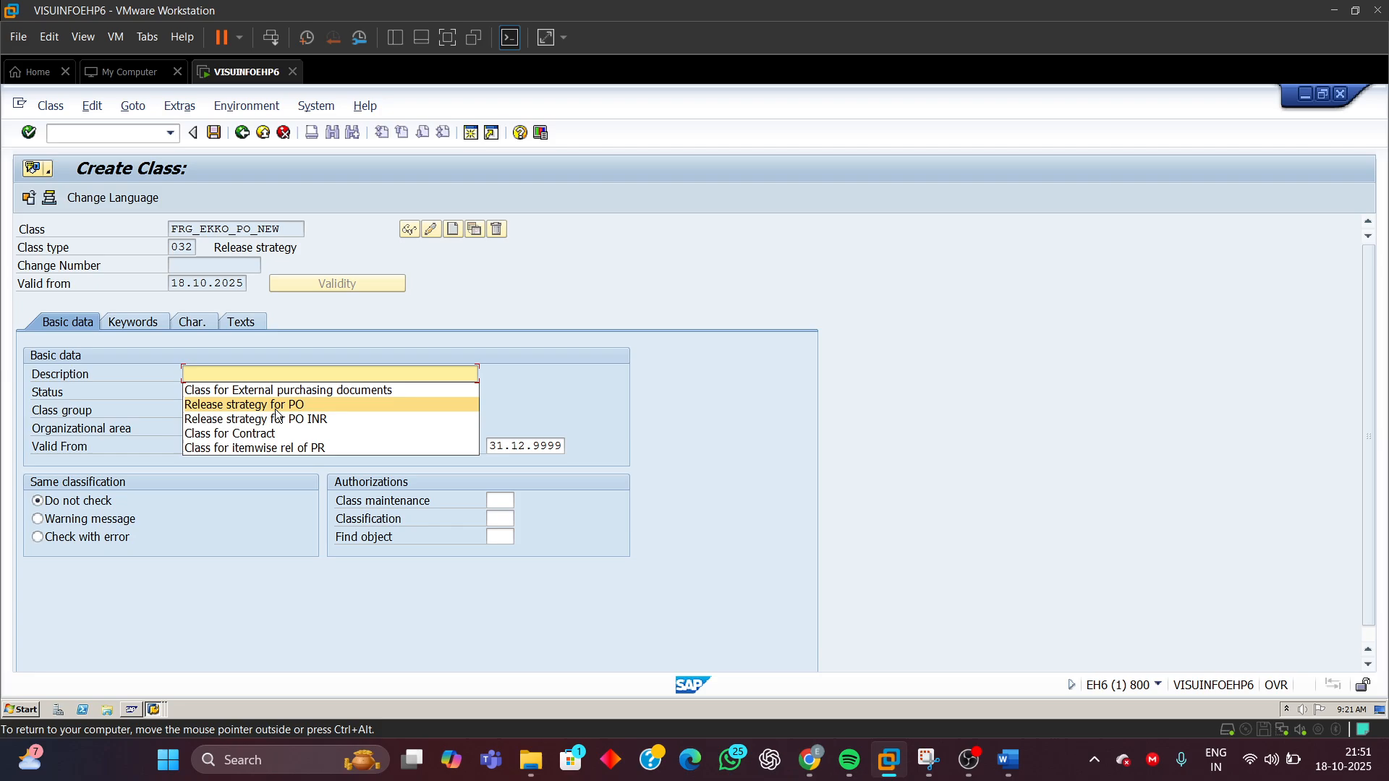
pyautogui.click(290, 394)
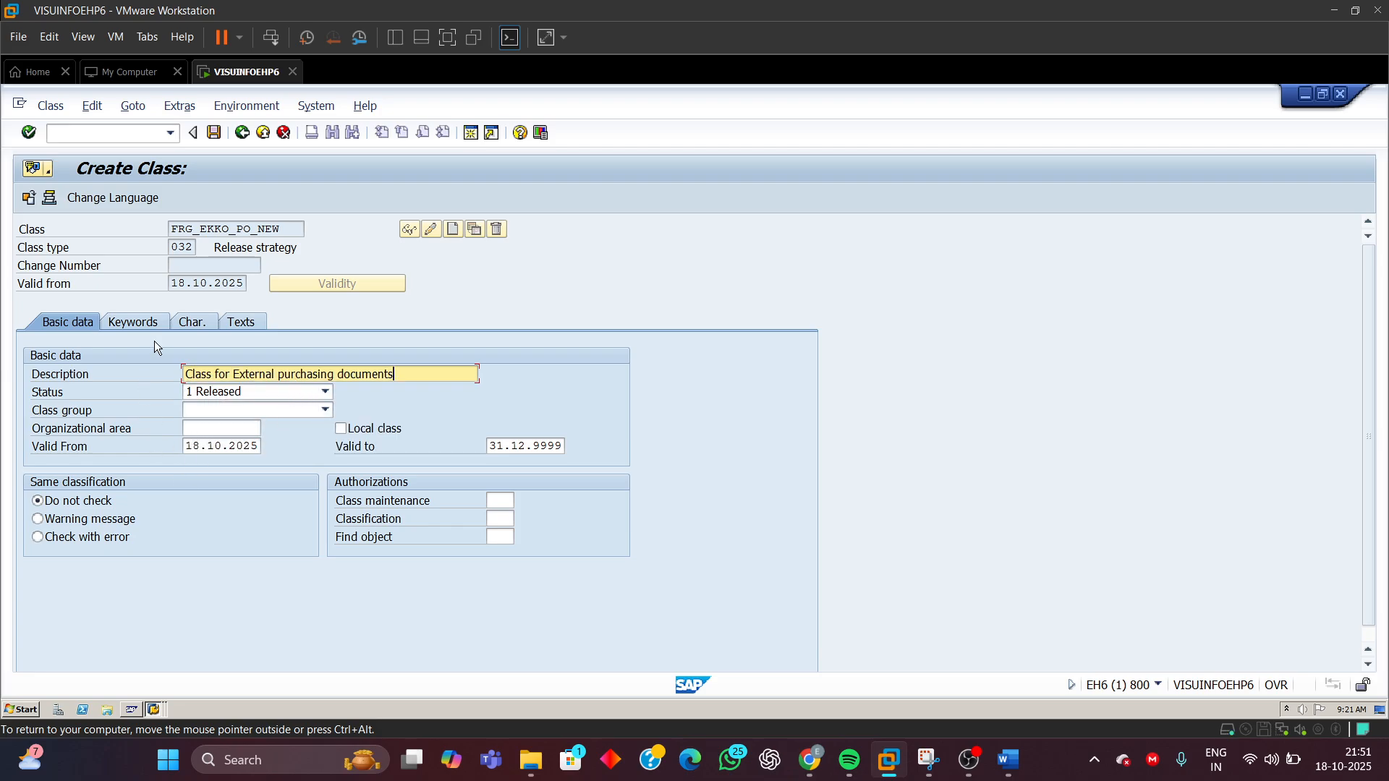
# - Assign the characteristics FRG_EKKO_BSTYP and FRG_EKKO_WERKS to the new class in its first two characteristic rows
pyautogui.click(191, 321)
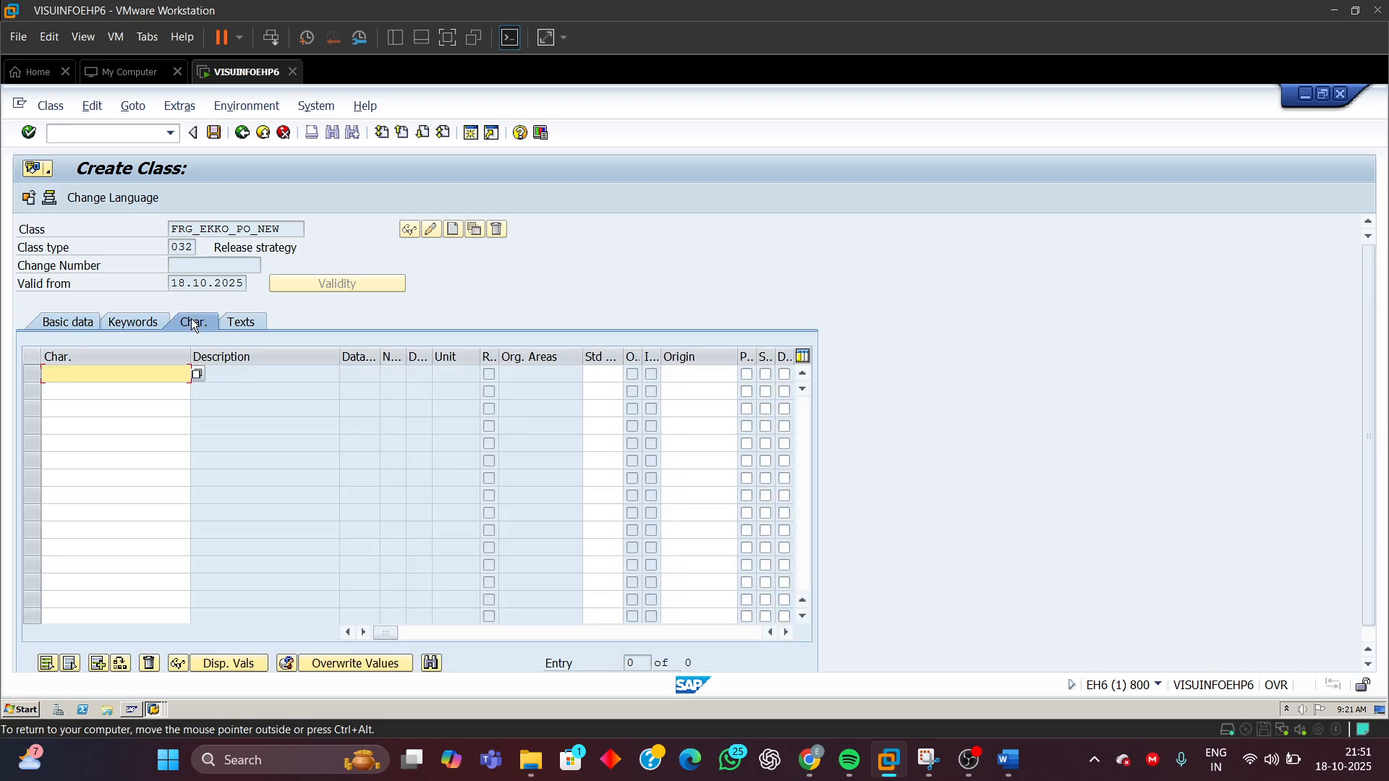
pyautogui.click(117, 374)
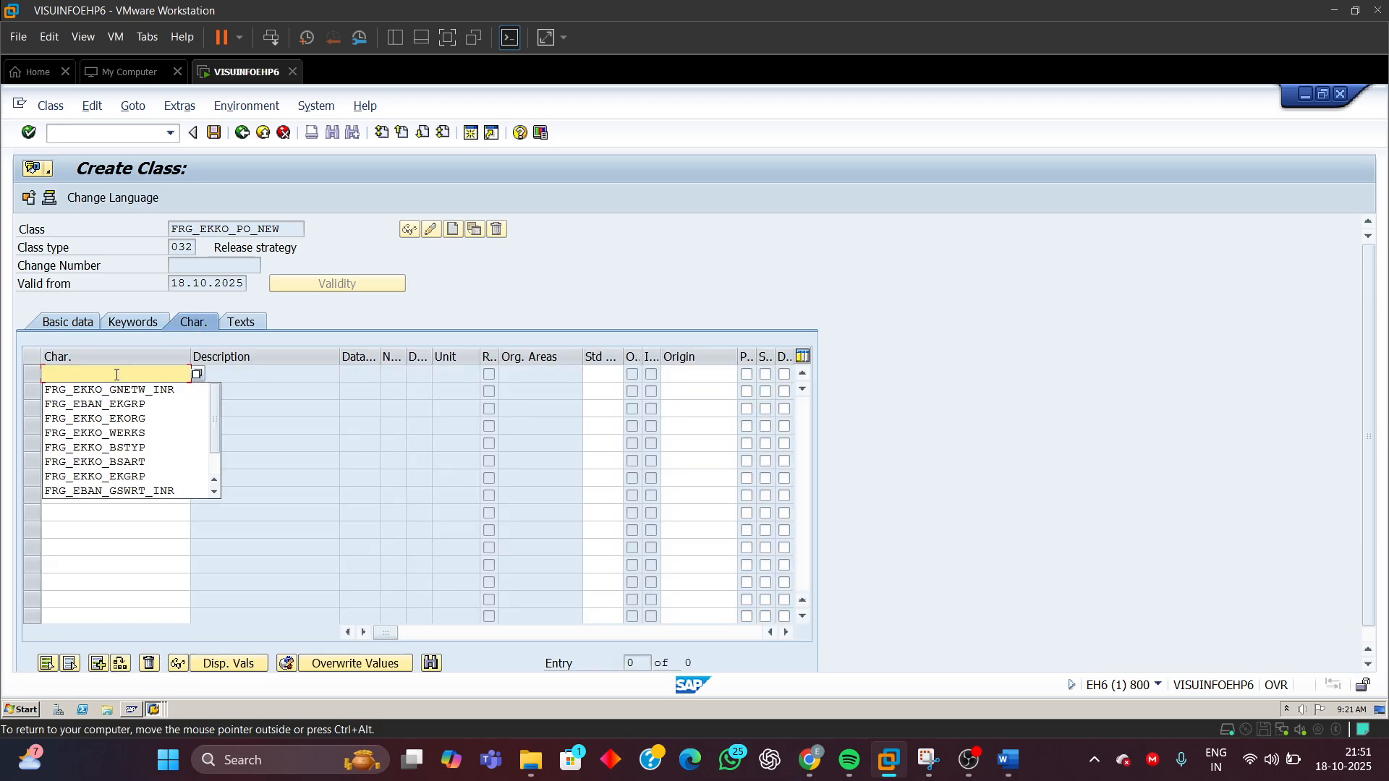
pyautogui.click(130, 448)
pyautogui.press('Return')
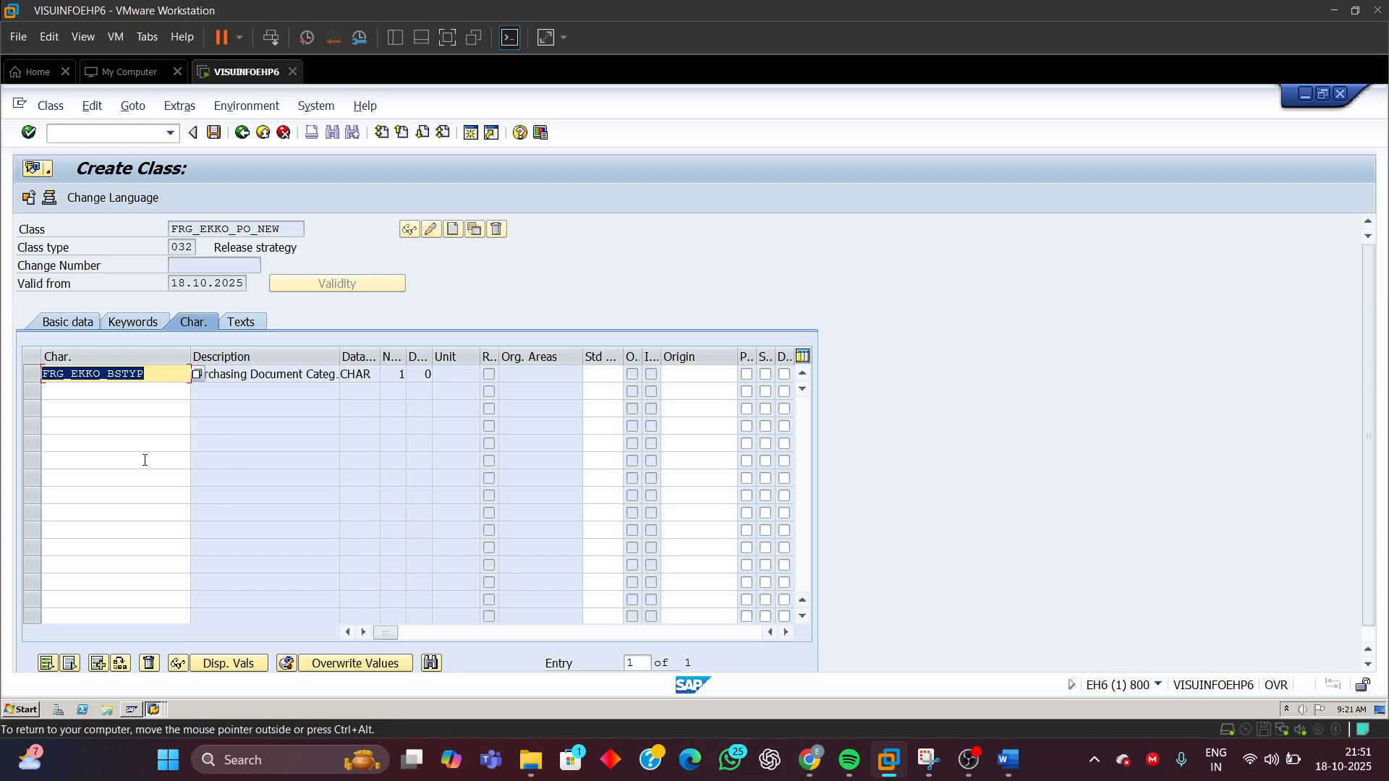
pyautogui.click(262, 374)
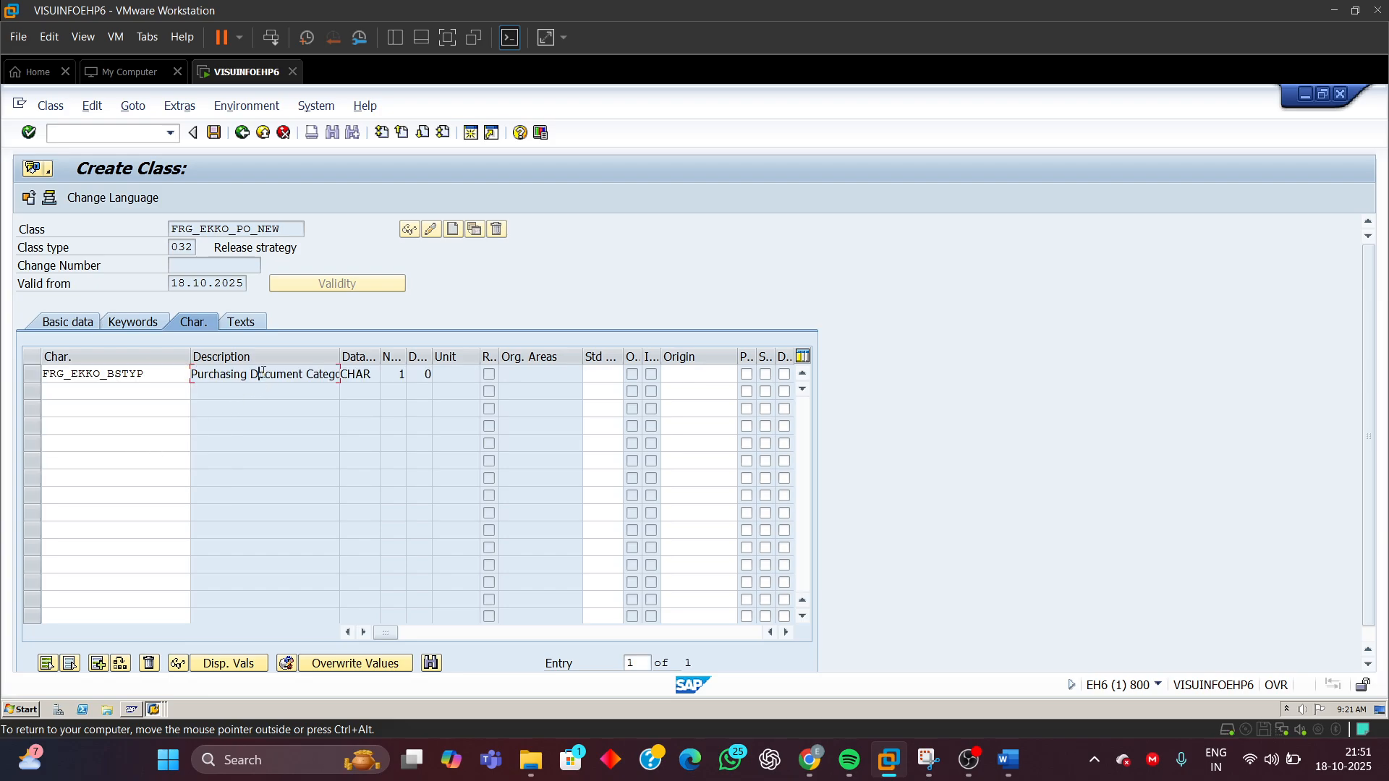
pyautogui.click(119, 392)
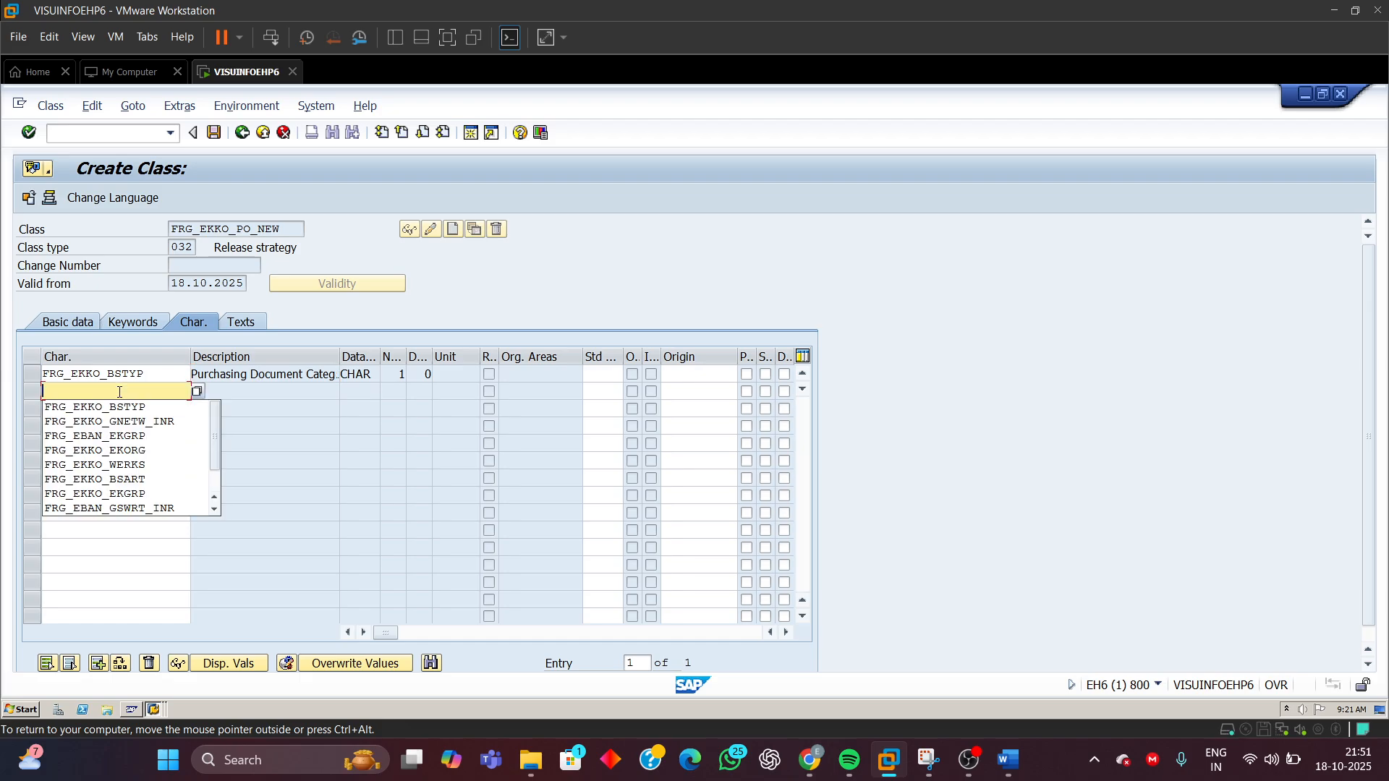
pyautogui.click(127, 465)
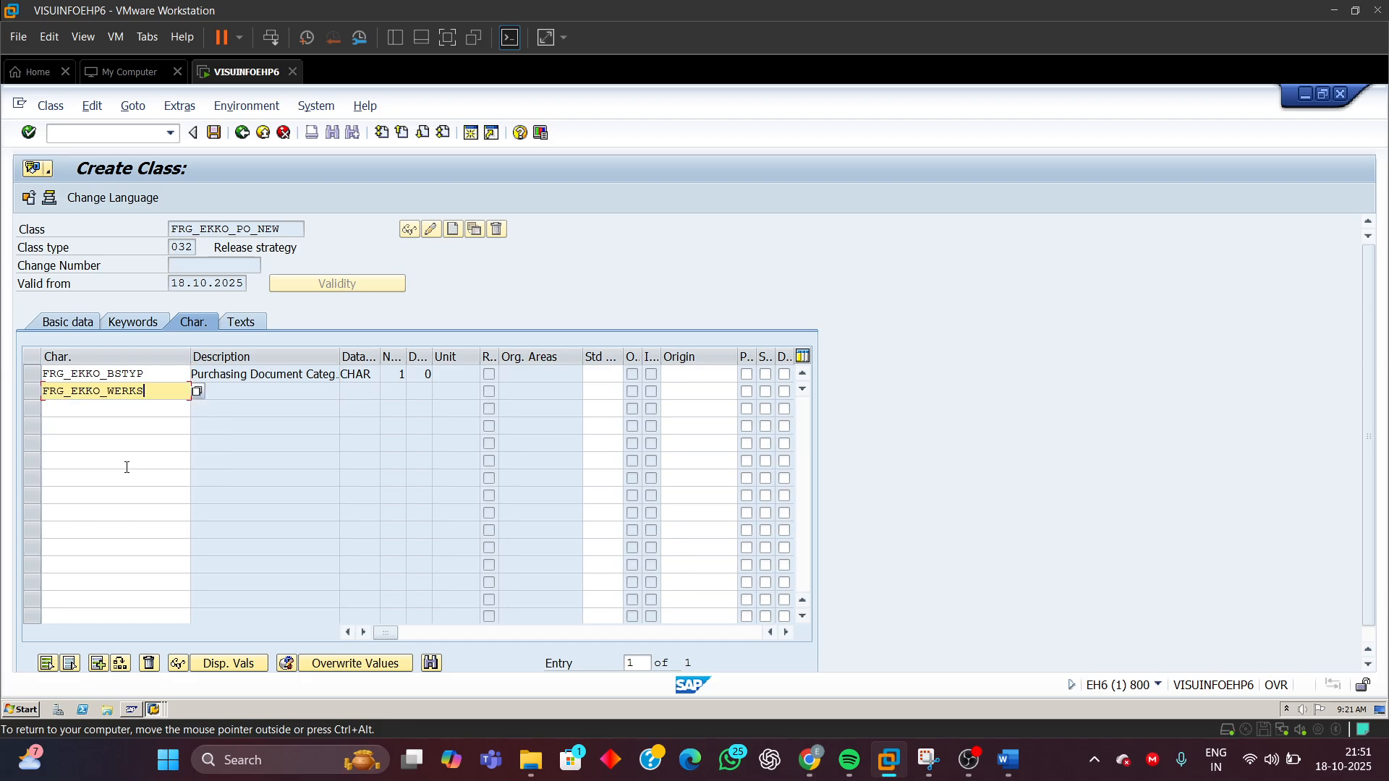
pyautogui.press('Return')
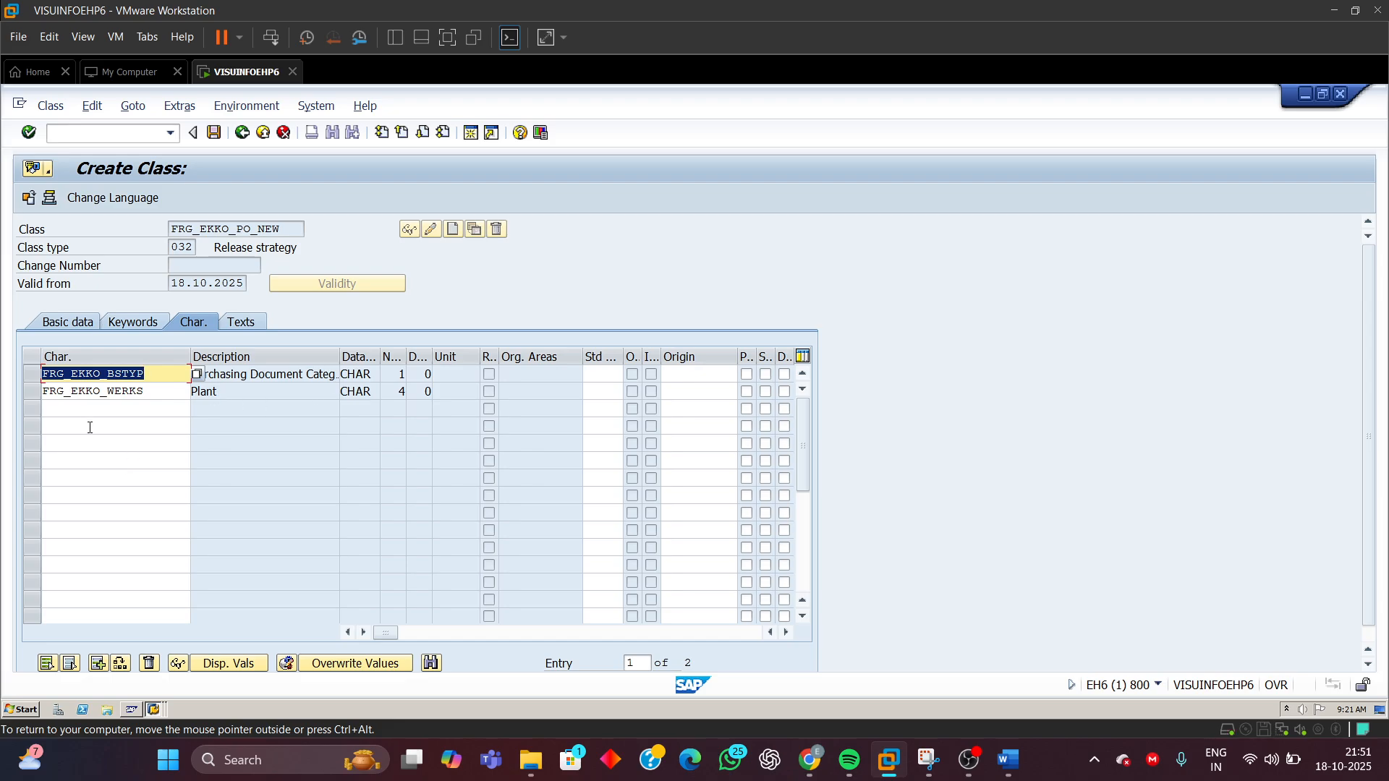
# - Add the characteristics FRG_EKKO_EKORG and FRG_EBAN_EKGRP to the new class below FRG_EKKO_WERKS
pyautogui.click(86, 410)
pyautogui.click(86, 413)
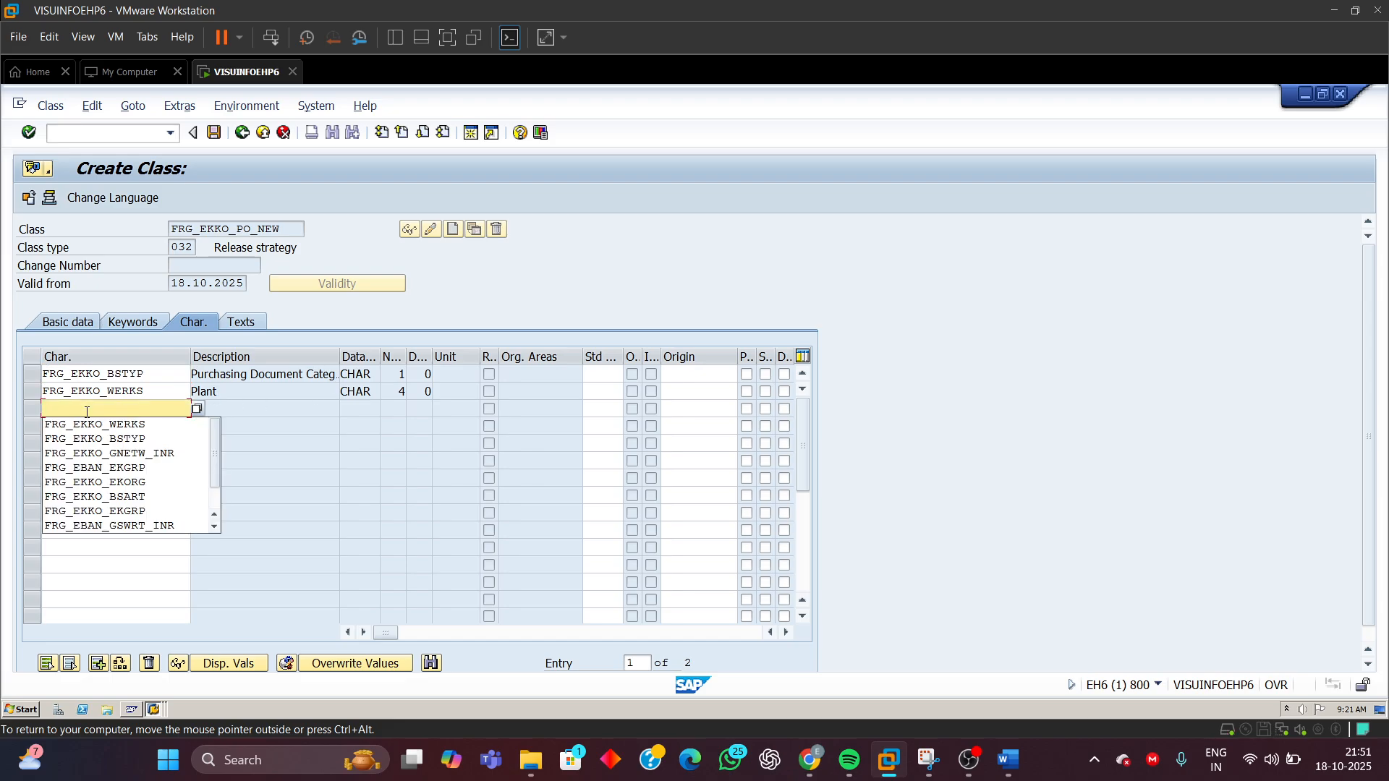
pyautogui.click(134, 485)
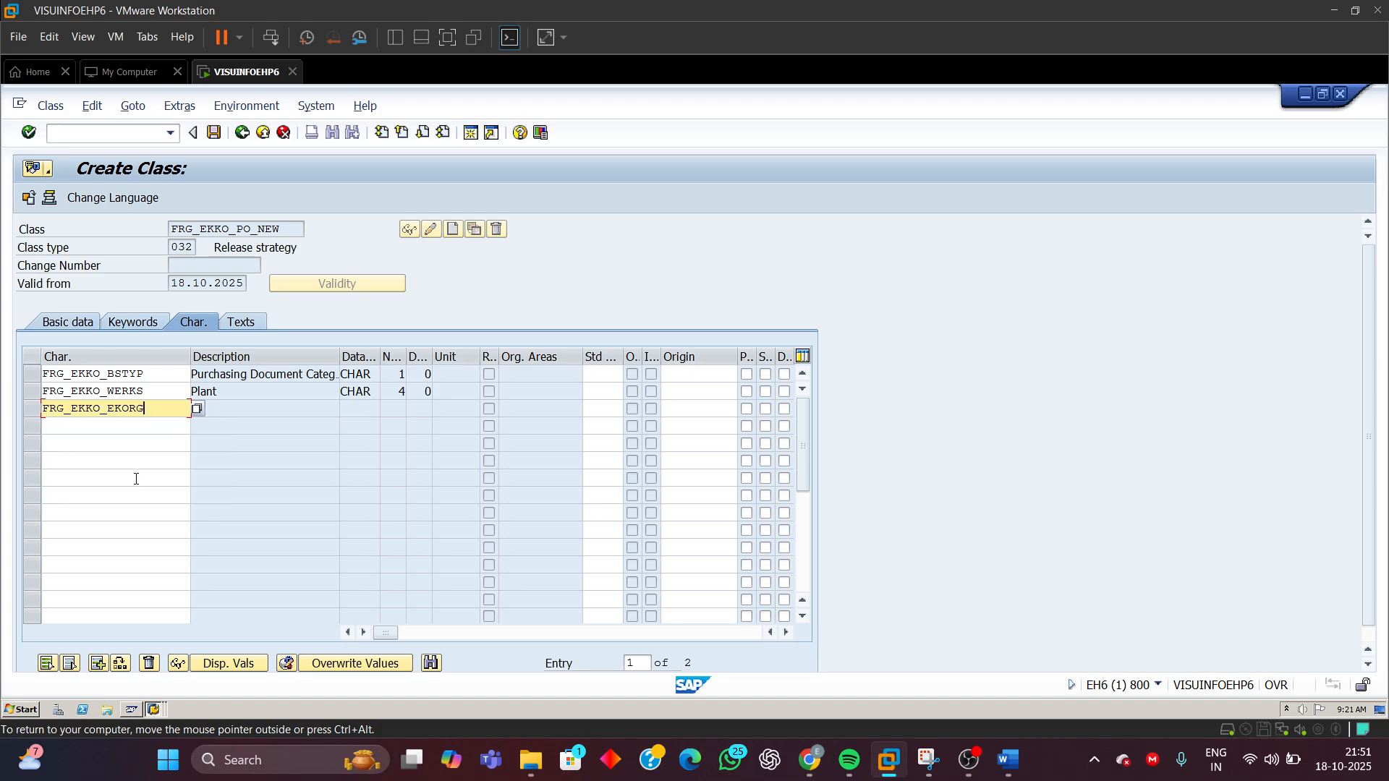
pyautogui.press('Return')
pyautogui.click(67, 425)
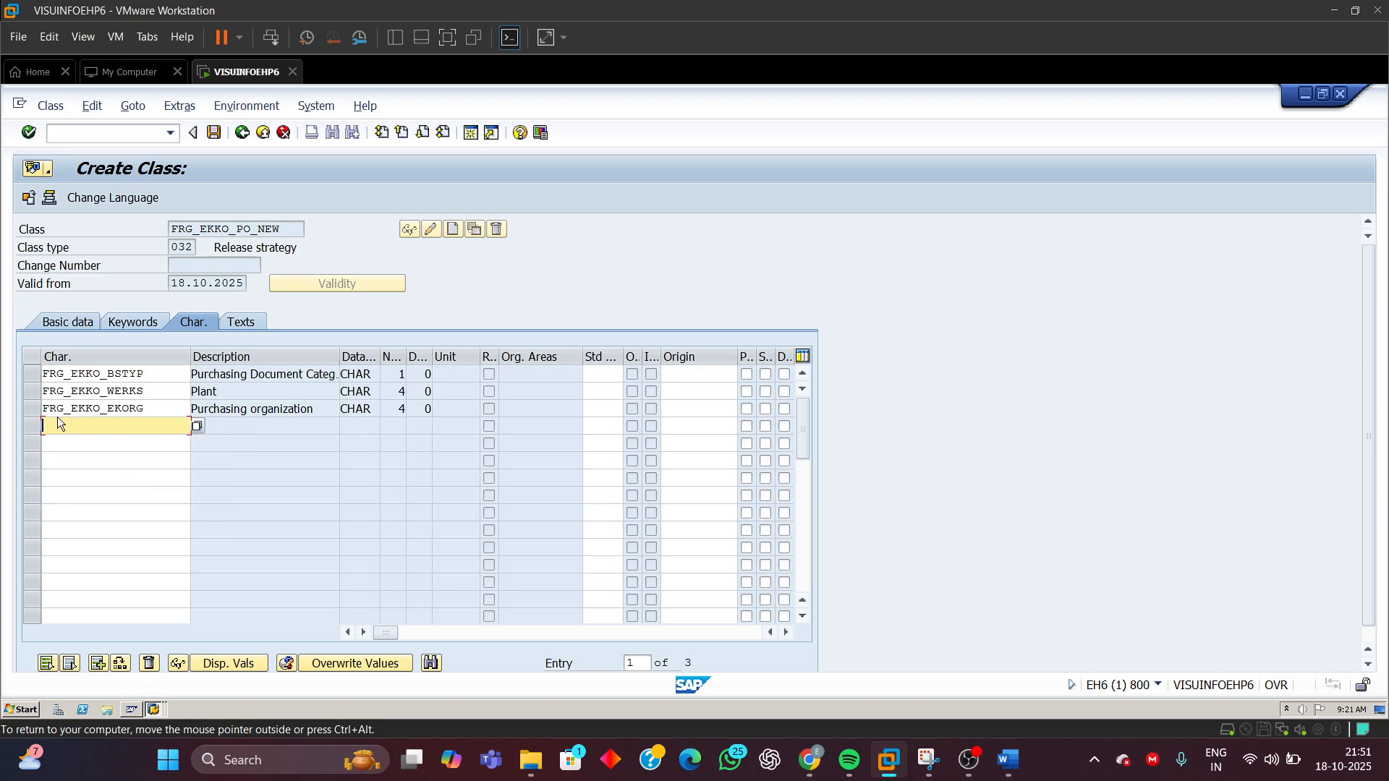
pyautogui.click(67, 424)
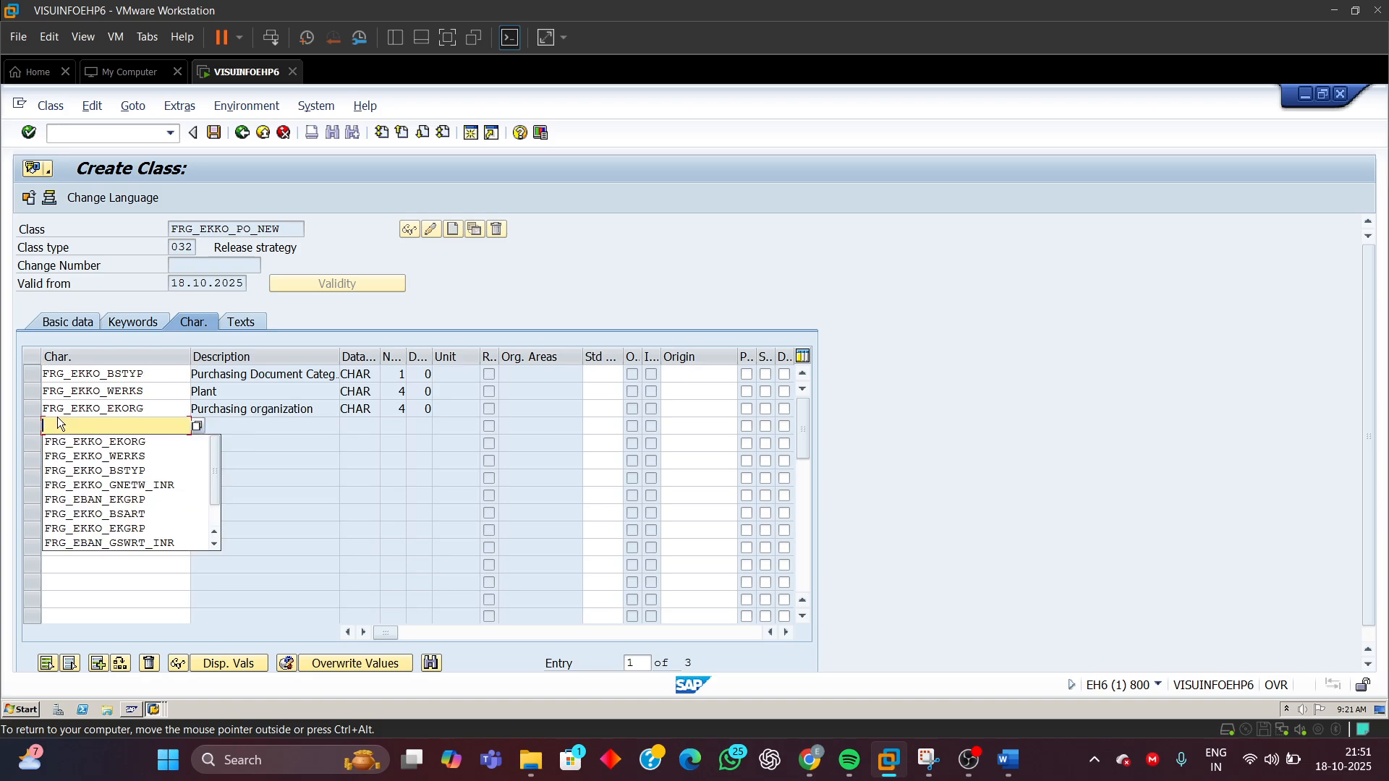
pyautogui.click(123, 499)
pyautogui.press('Return')
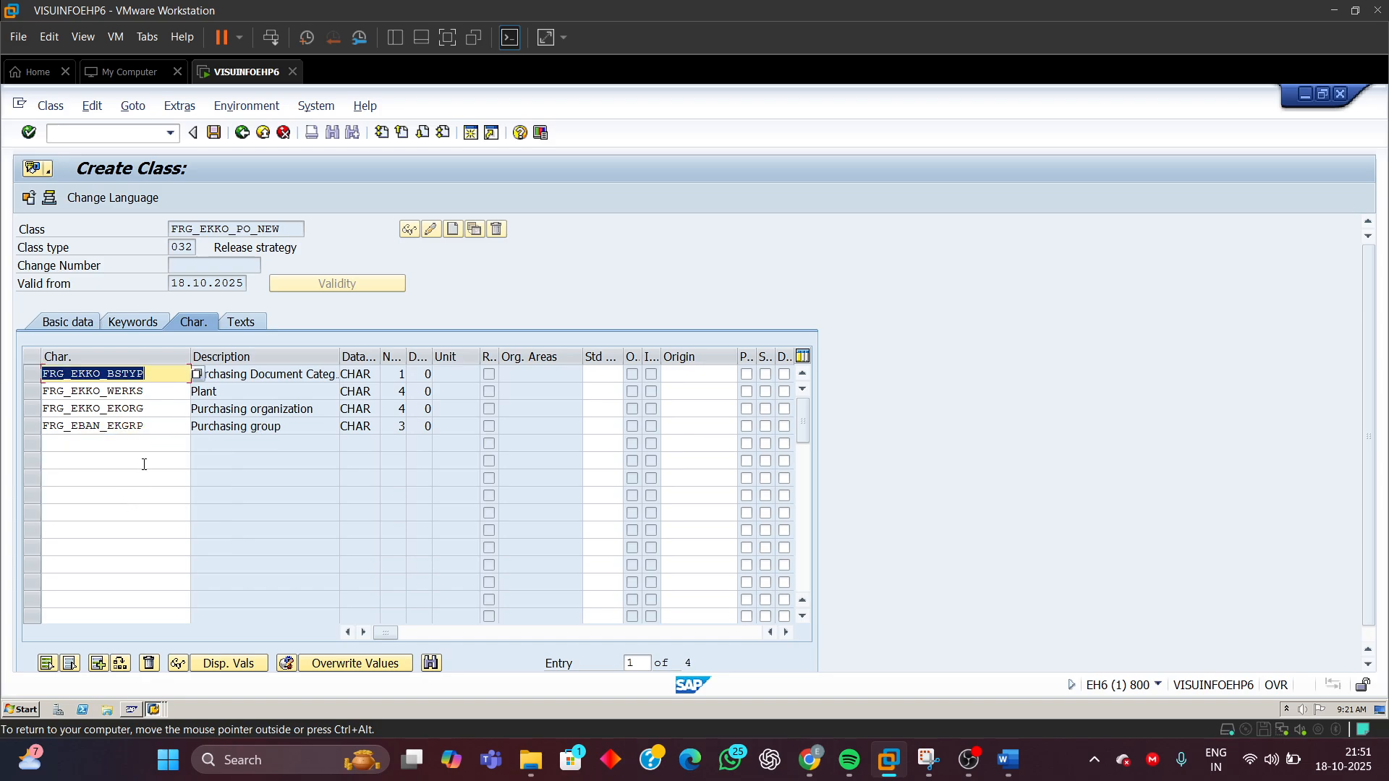
# - Add the characteristic FRG_EKKO_GNETW_INR as the fifth entry of the new class and highlight its currency unit
pyautogui.click(145, 442)
pyautogui.click(146, 441)
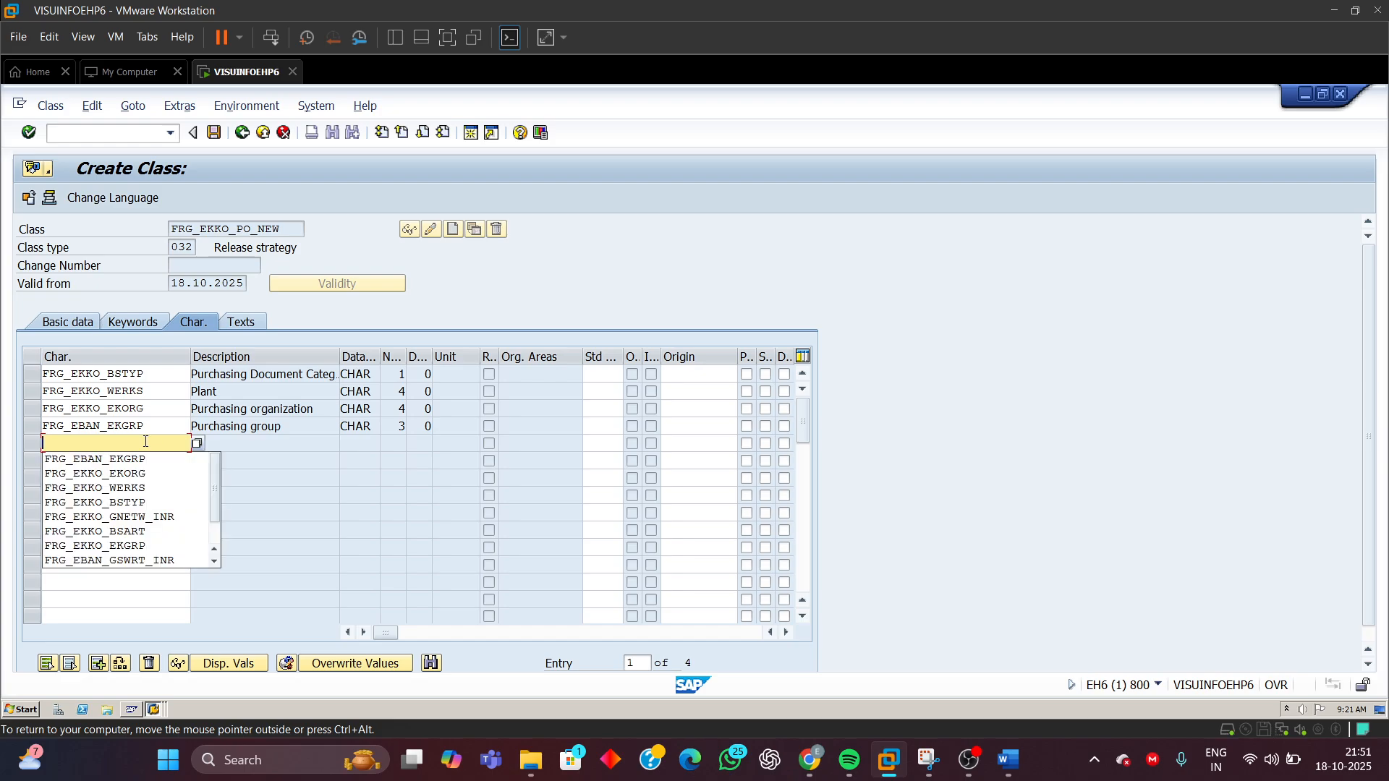
pyautogui.click(159, 519)
pyautogui.press('Return')
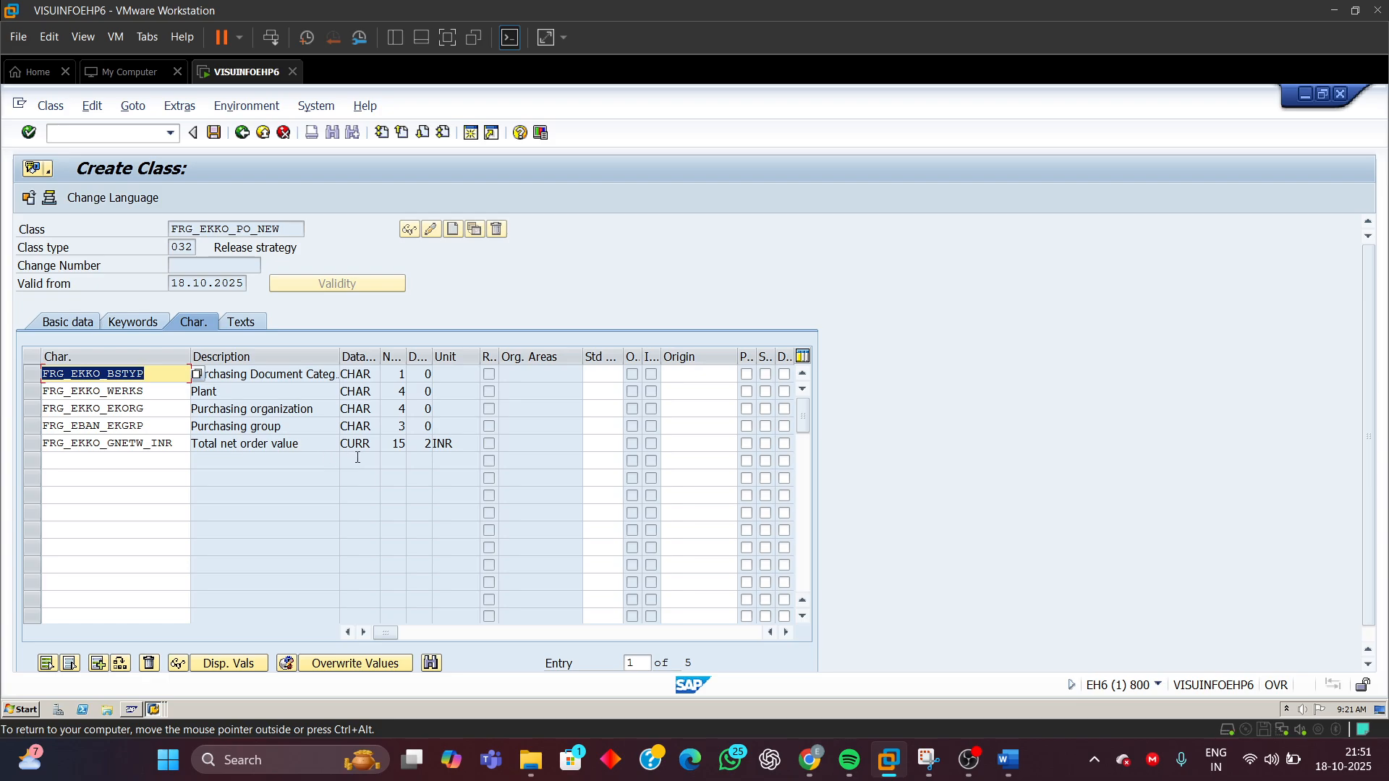
pyautogui.moveTo(374, 443); pyautogui.dragTo(435, 444)
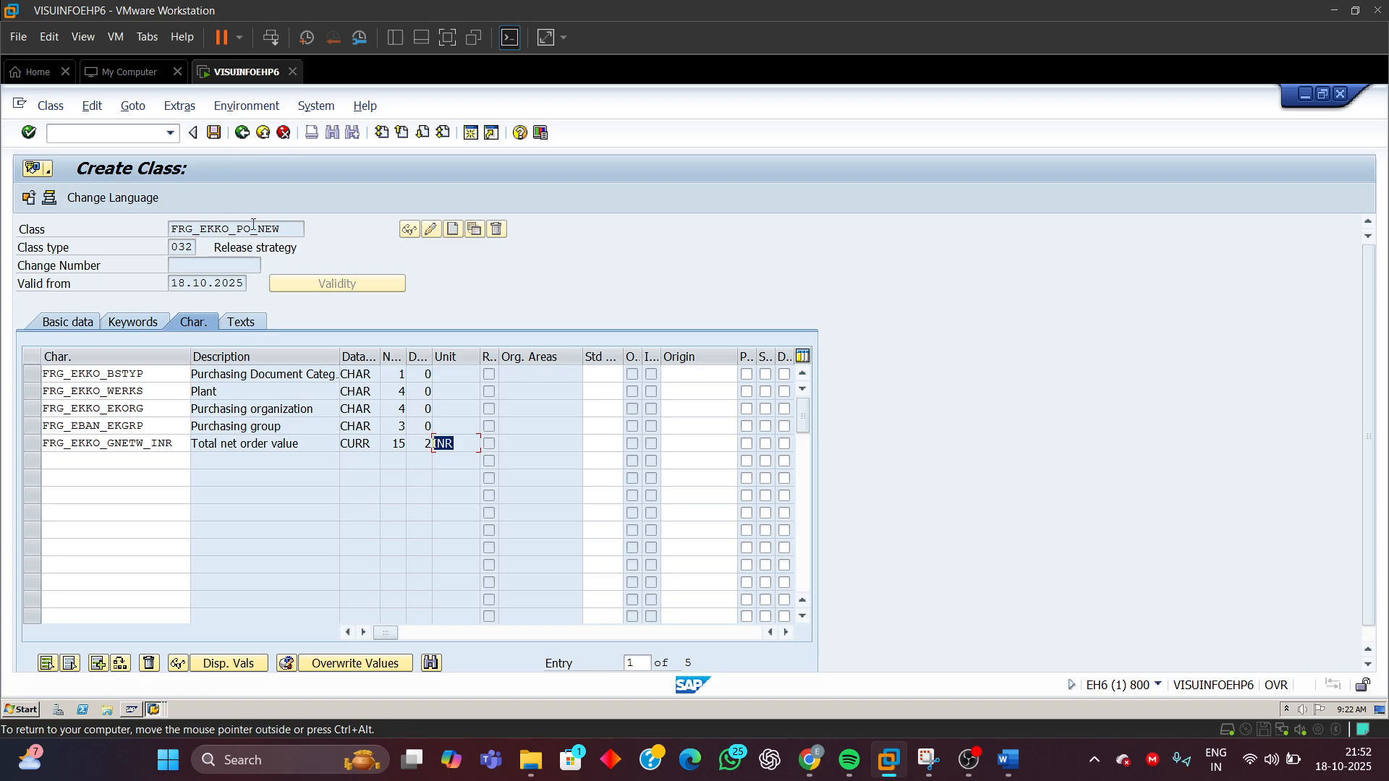
# - Review the new class's name, its basic data description and its list of assigned characteristics
pyautogui.moveTo(250, 235); pyautogui.dragTo(149, 230)
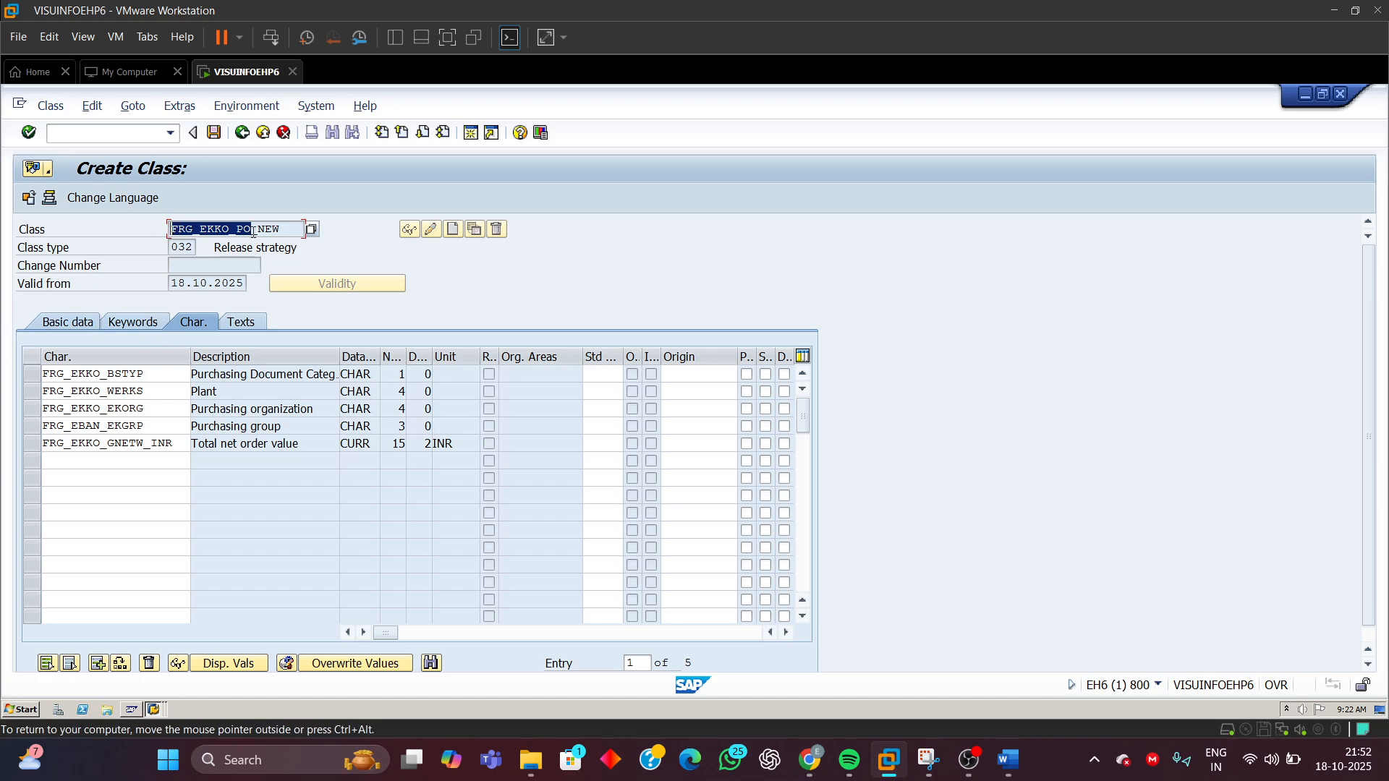
pyautogui.click(71, 321)
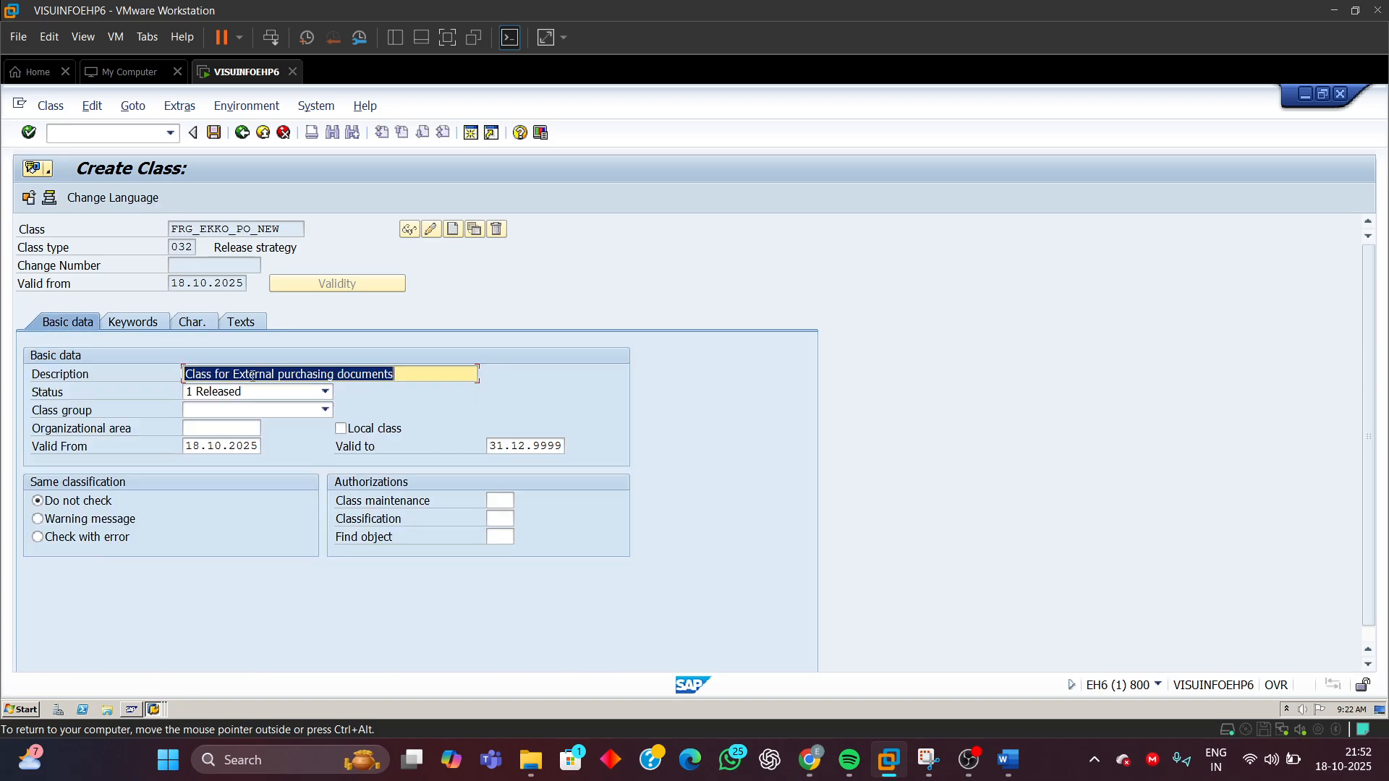
pyautogui.click(194, 323)
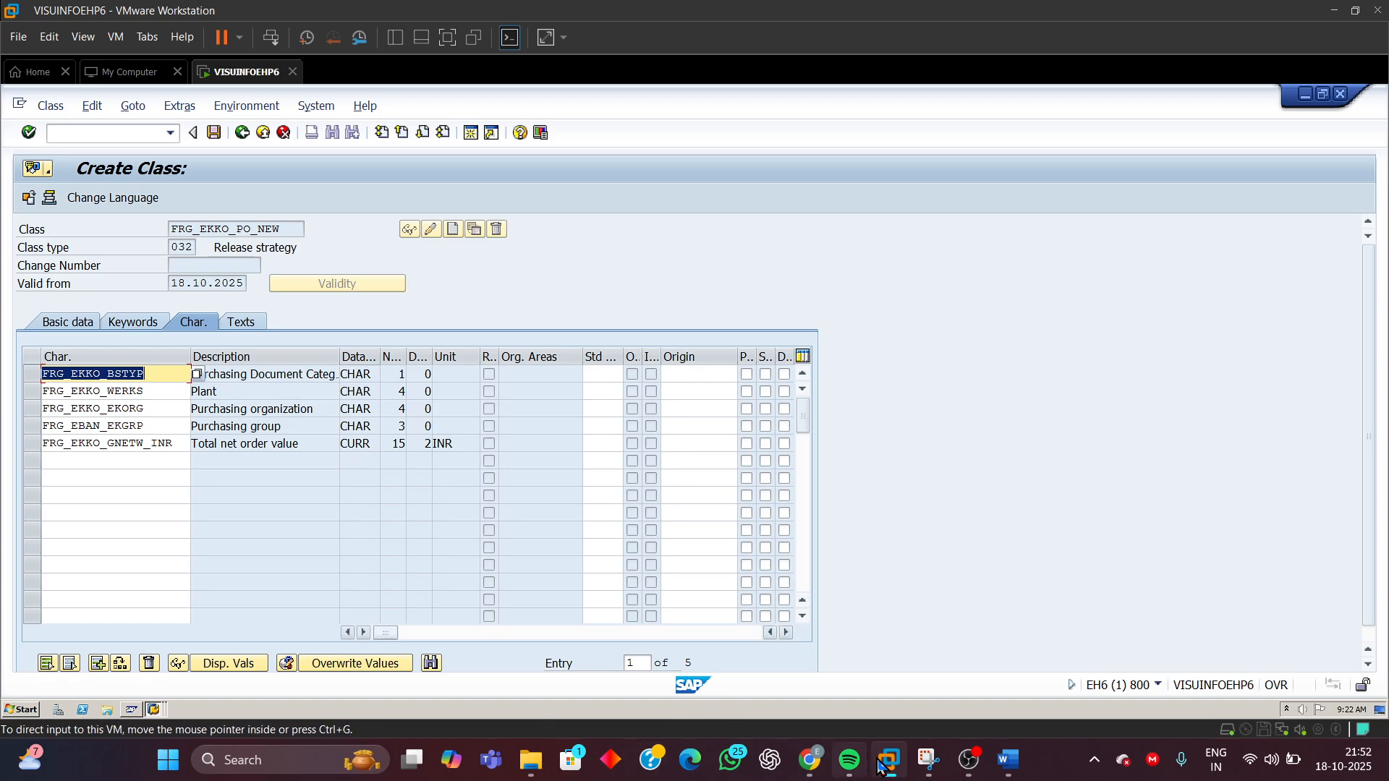
# - Switch to the Word document and highlight the release strategy steps, from Step 3 through sub-steps 3.1 to 3.4
pyautogui.moveTo(1011, 770)
pyautogui.click(1013, 724)
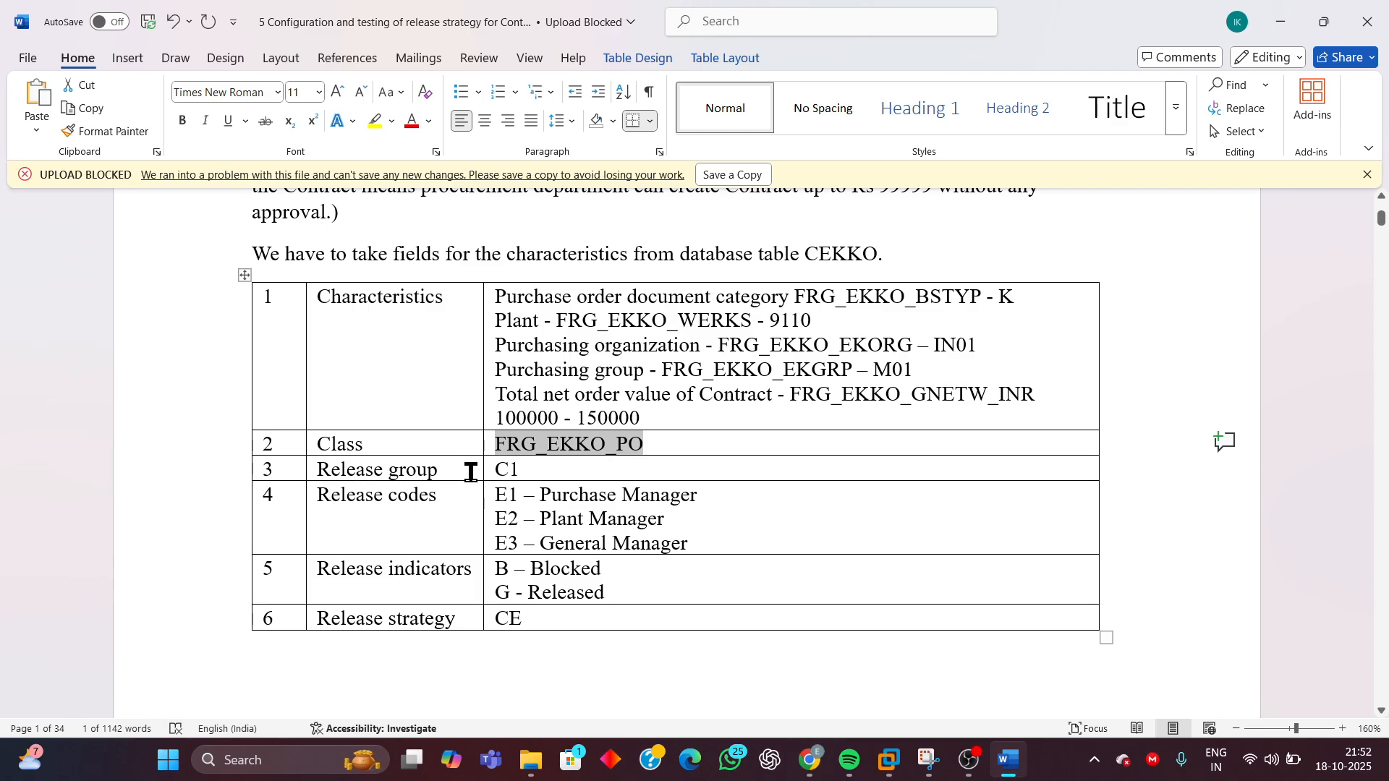
pyautogui.scroll(-10, 745, 563)
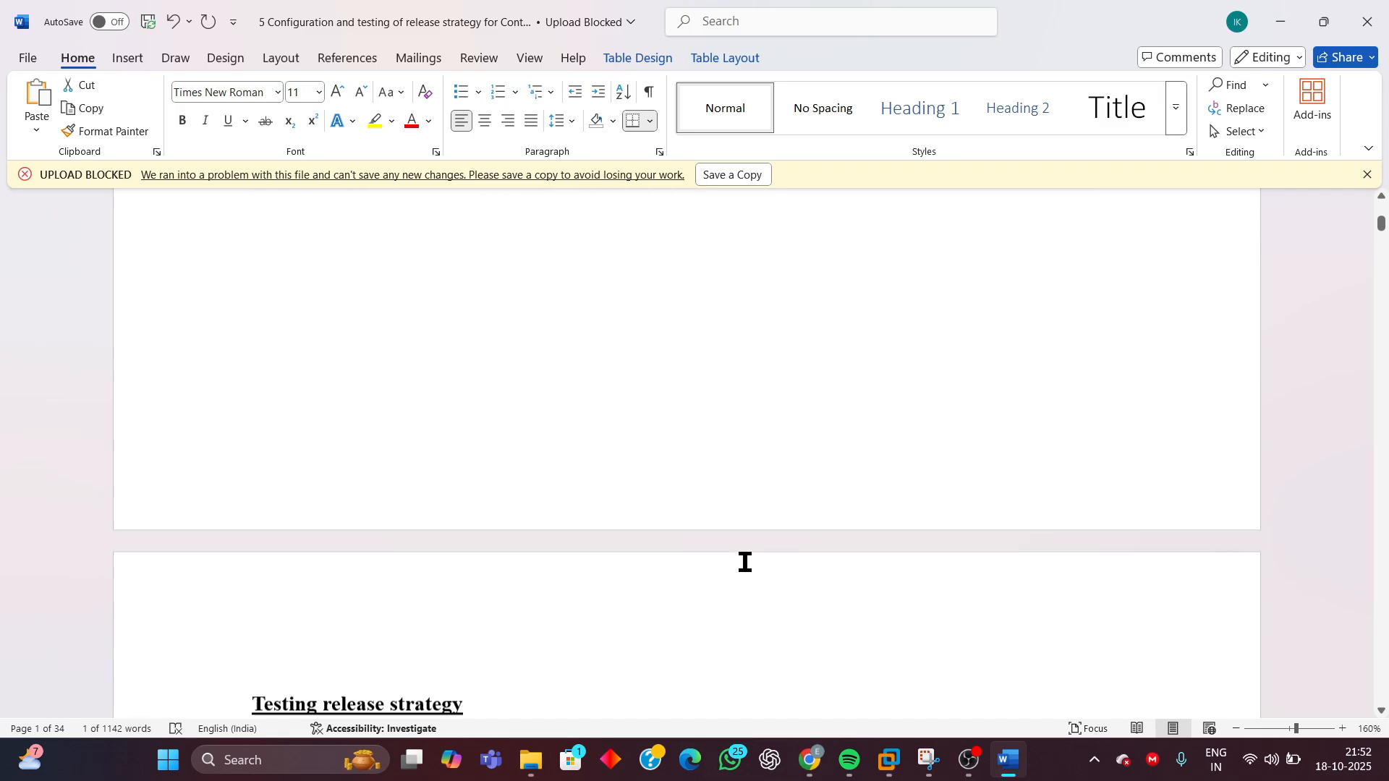
pyautogui.scroll(-12, 745, 562)
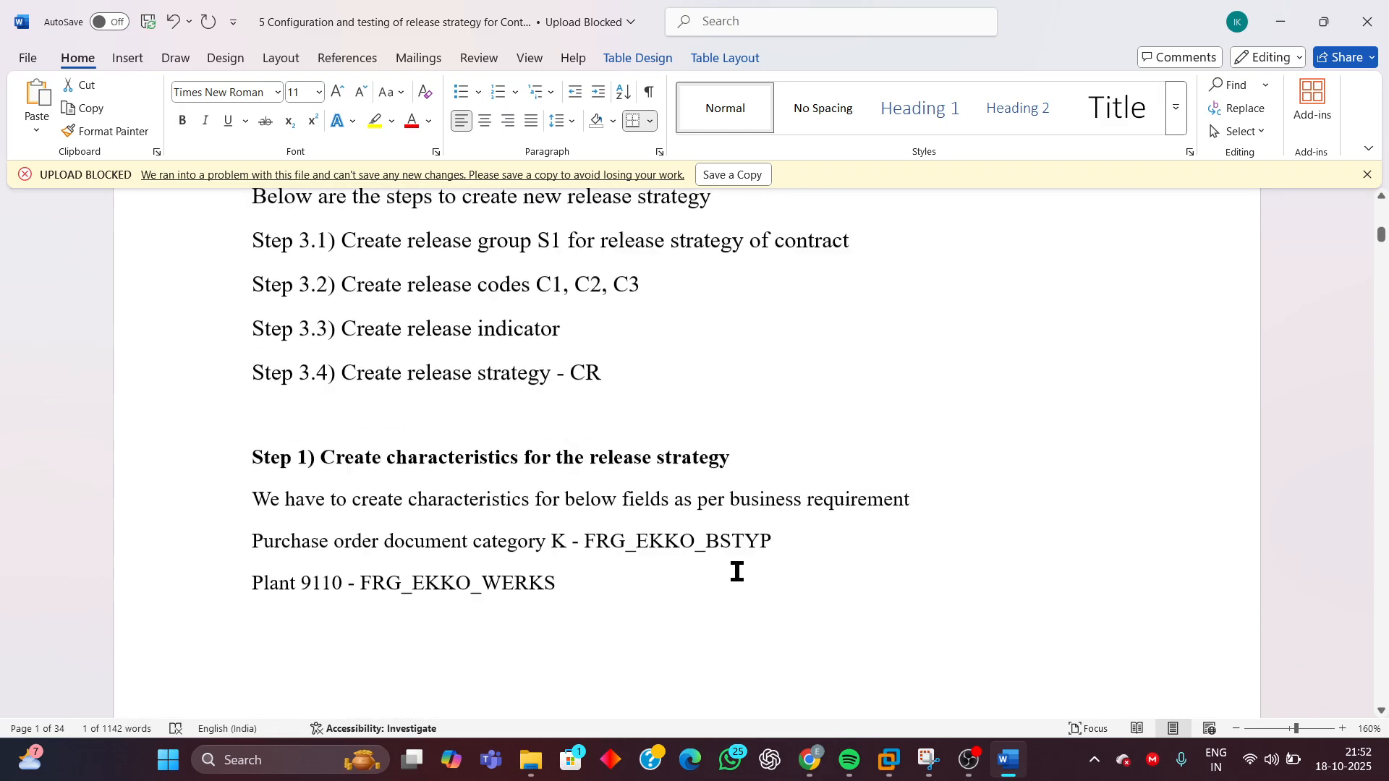
pyautogui.scroll(2, 738, 571)
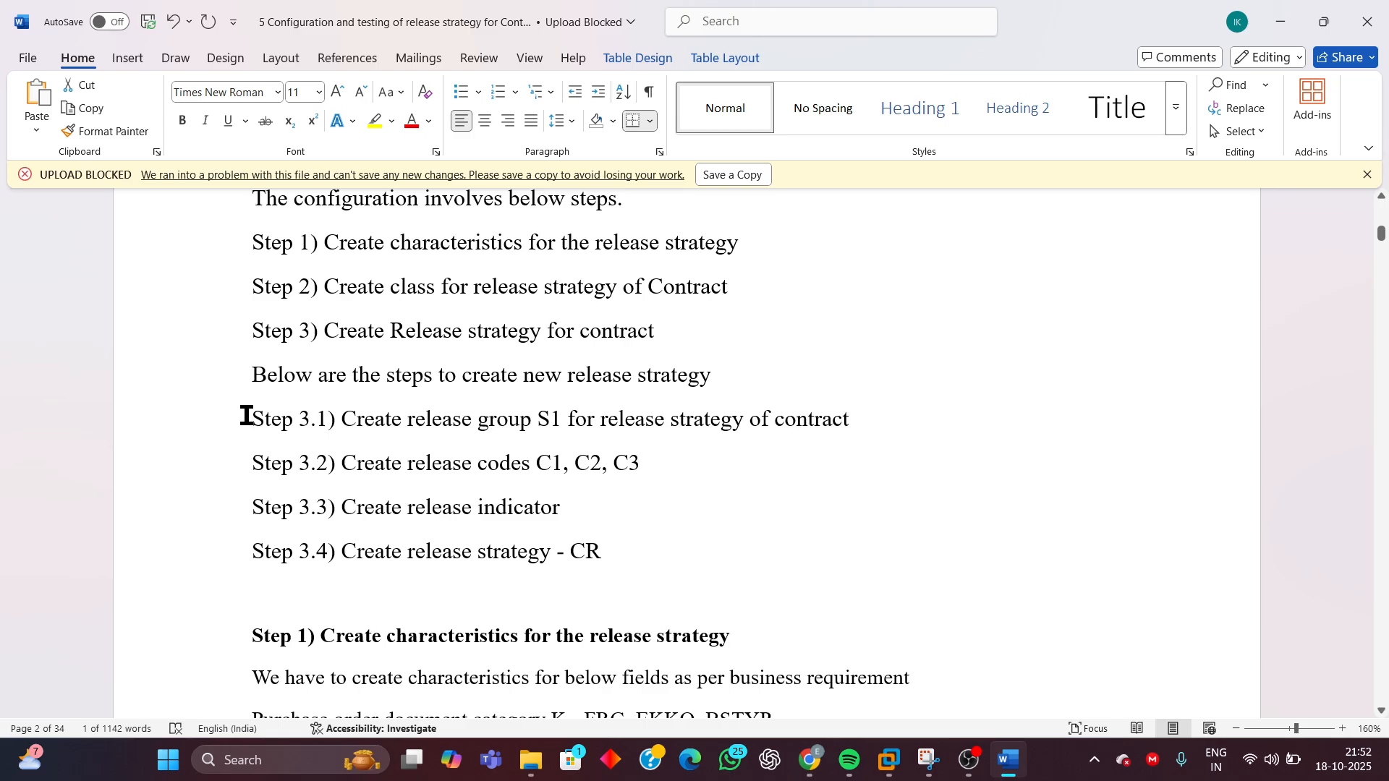
pyautogui.moveTo(246, 419); pyautogui.dragTo(916, 540)
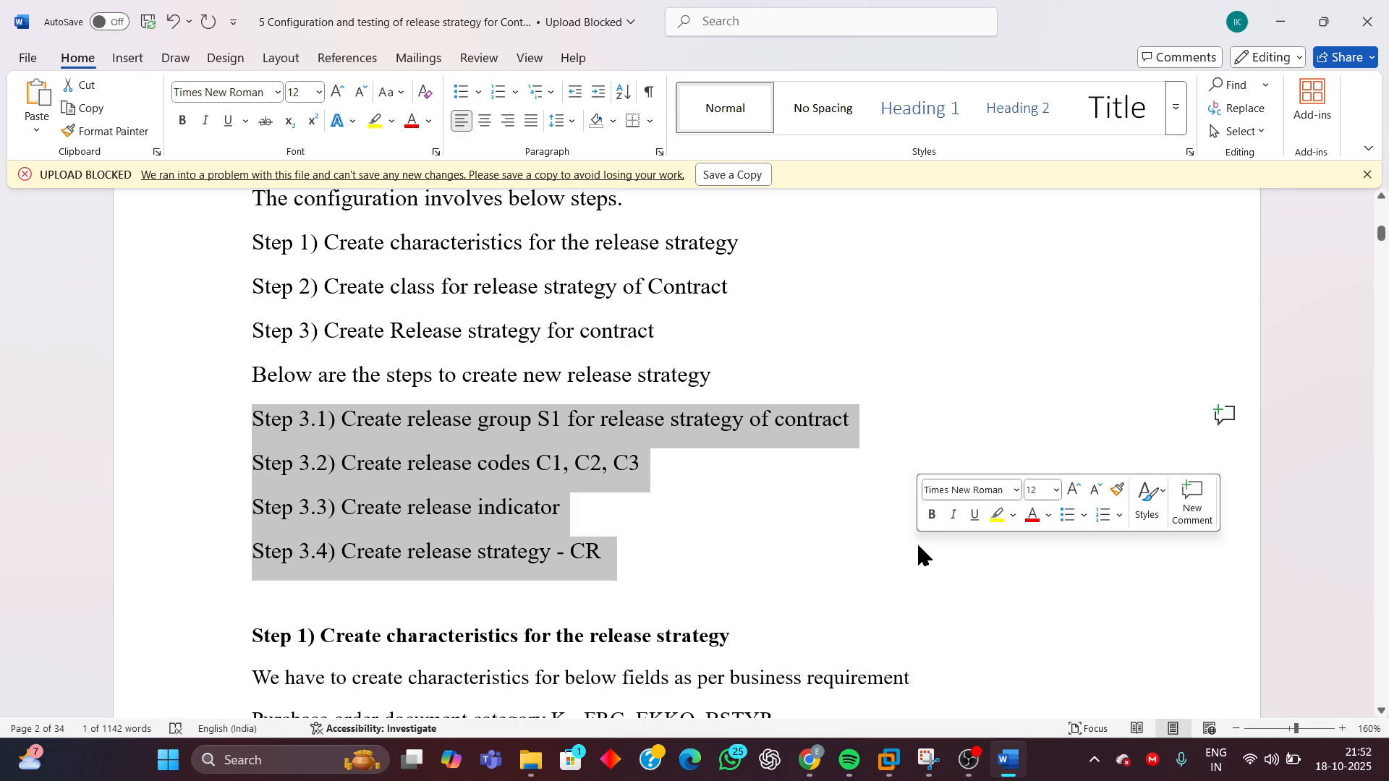
pyautogui.click(452, 420)
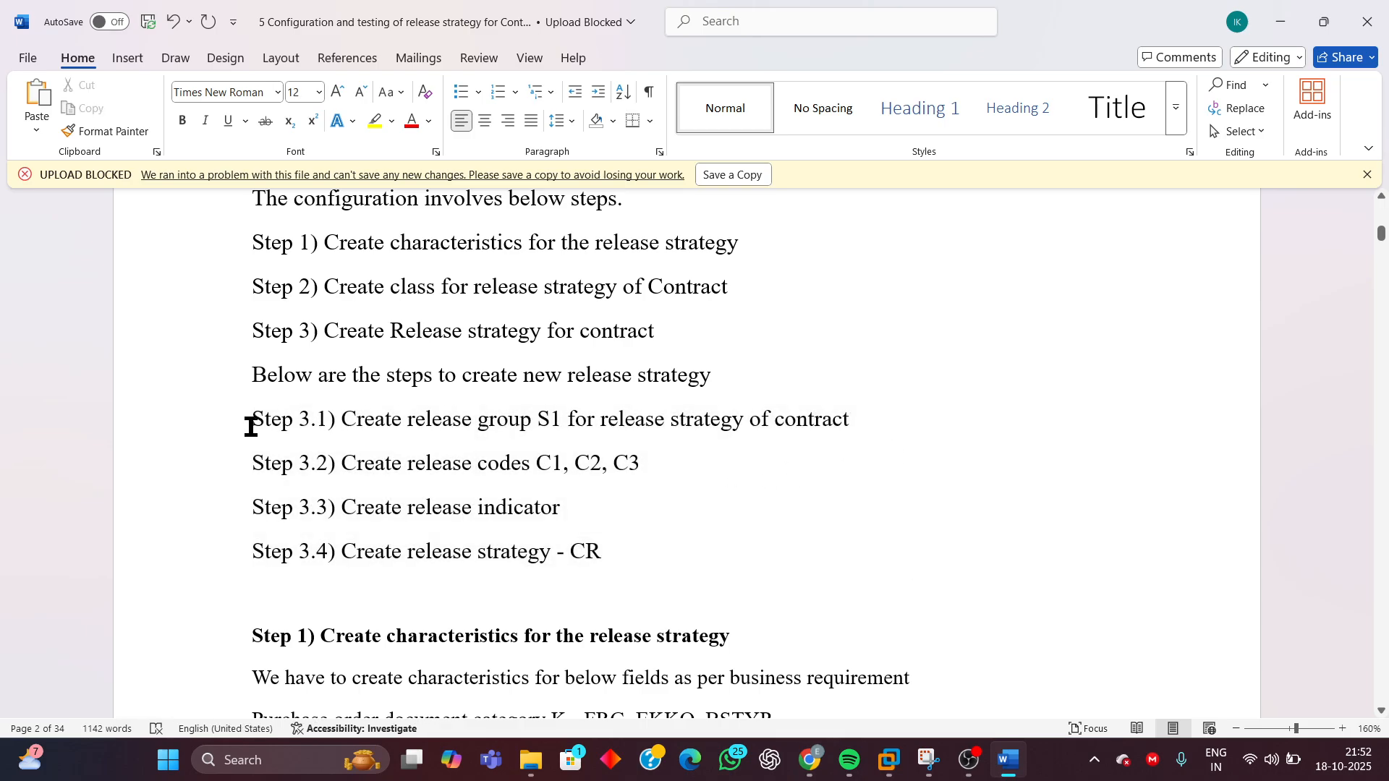
pyautogui.moveTo(252, 424); pyautogui.dragTo(839, 429)
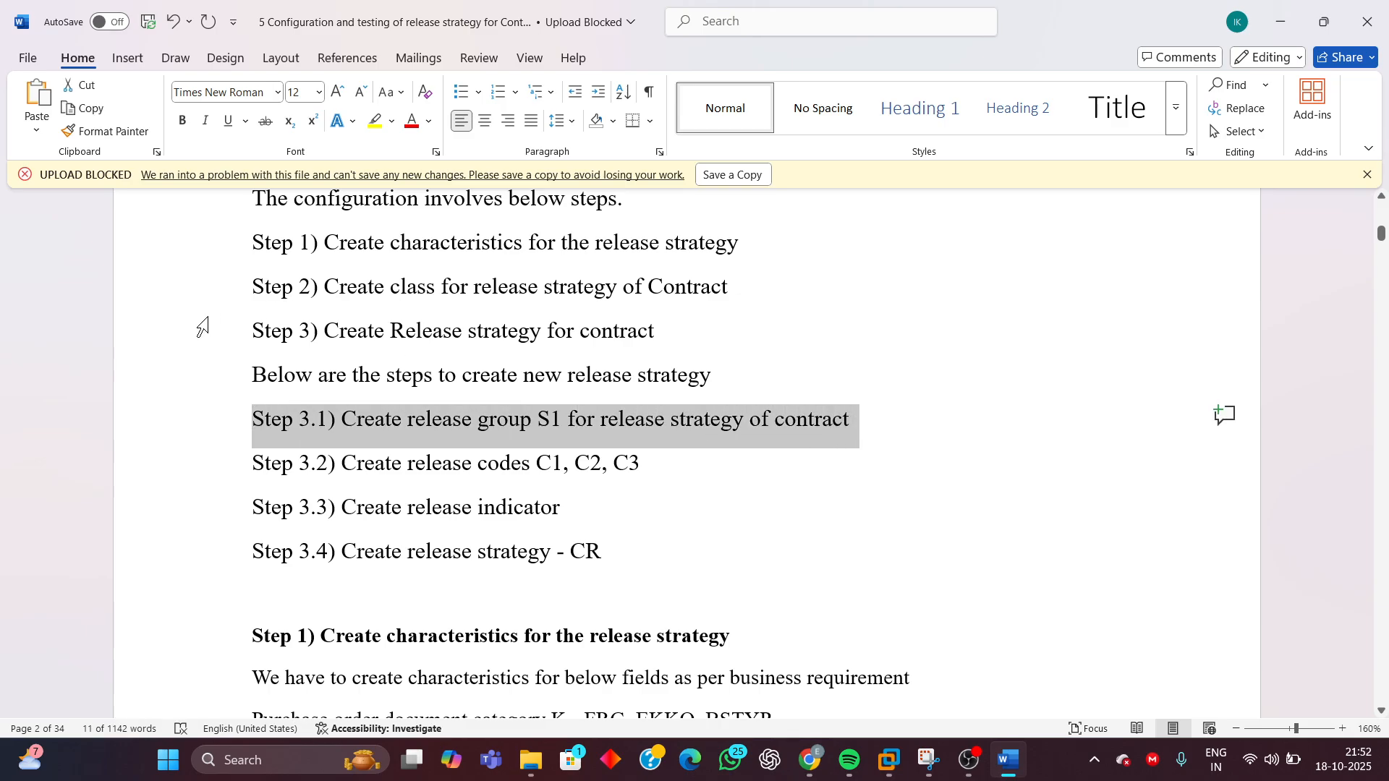
pyautogui.moveTo(246, 330); pyautogui.dragTo(859, 426)
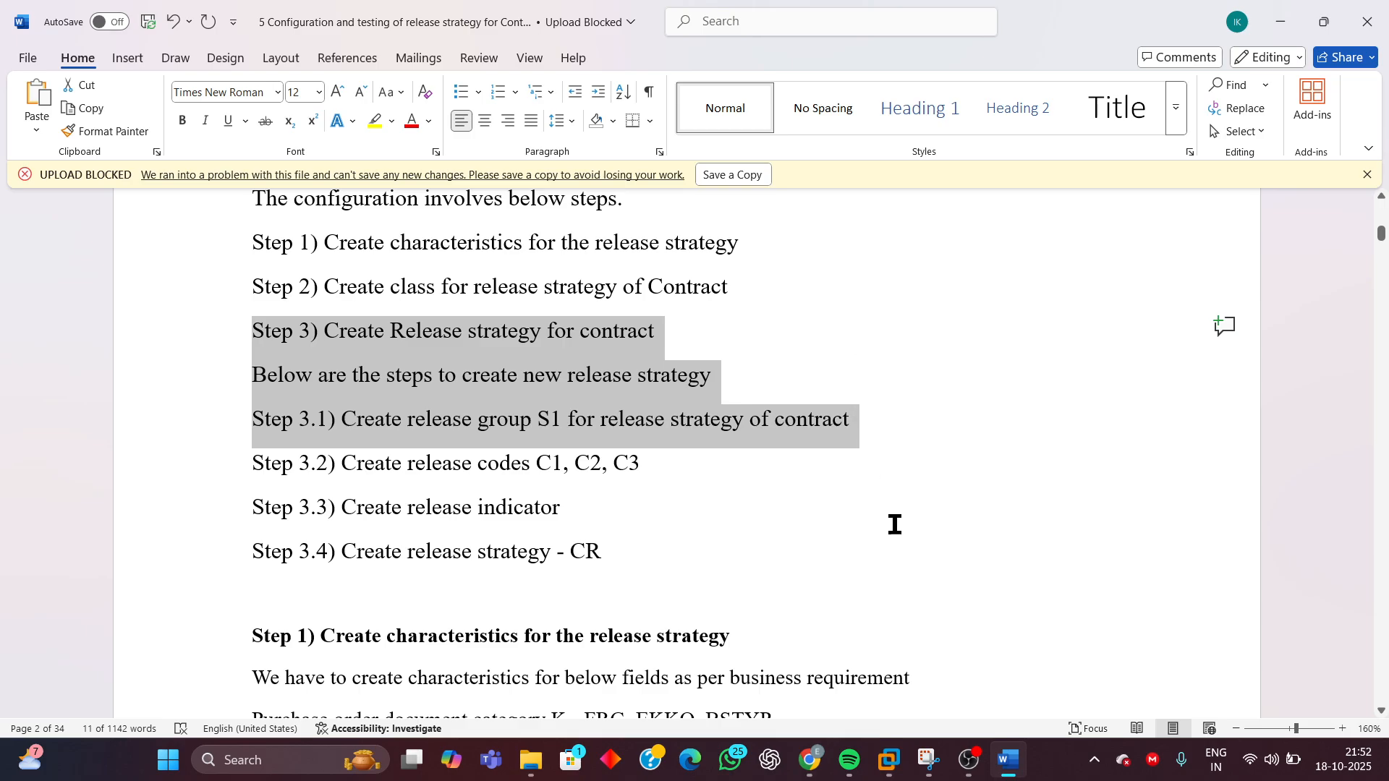
# - Switch back to SAP in the virtual machine and exit the class creation to SAP Easy Access
pyautogui.moveTo(888, 760)
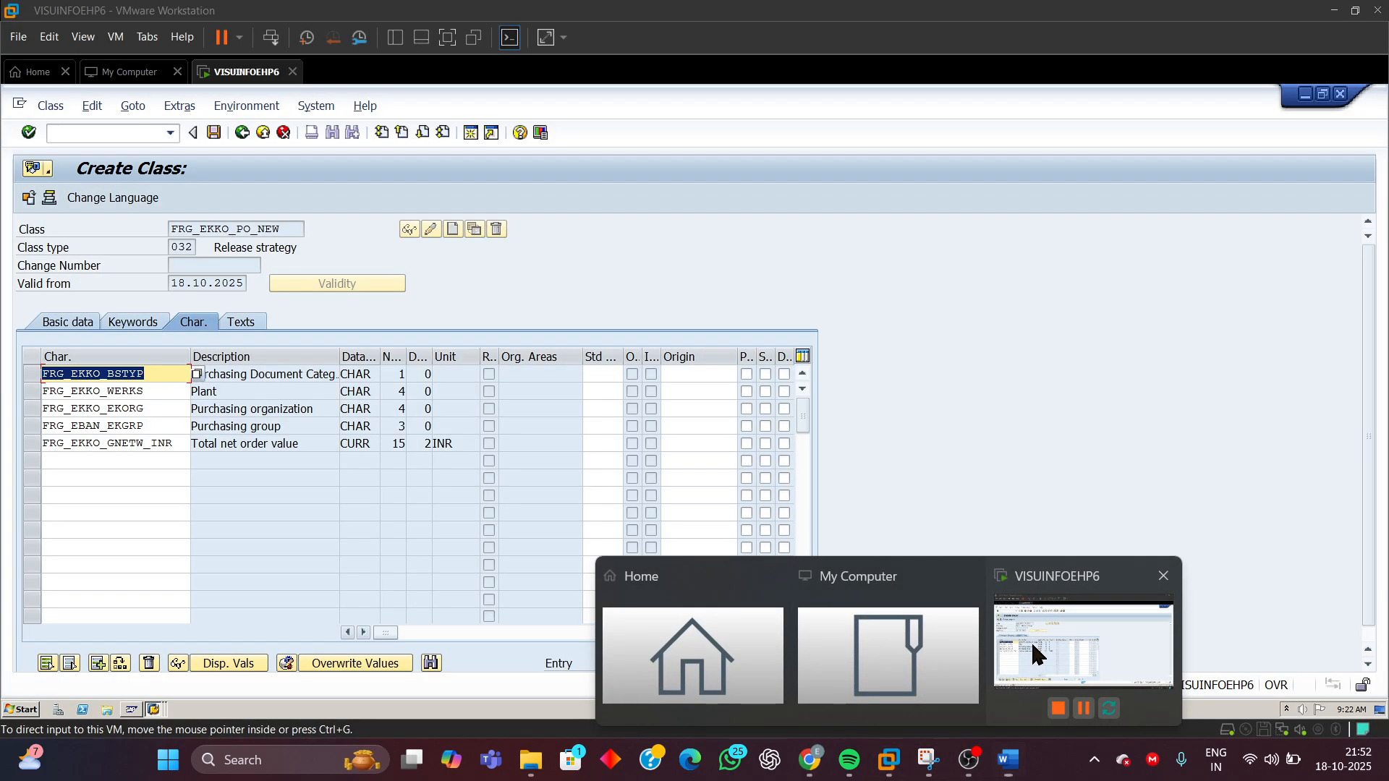
pyautogui.click(1031, 641)
pyautogui.click(240, 132)
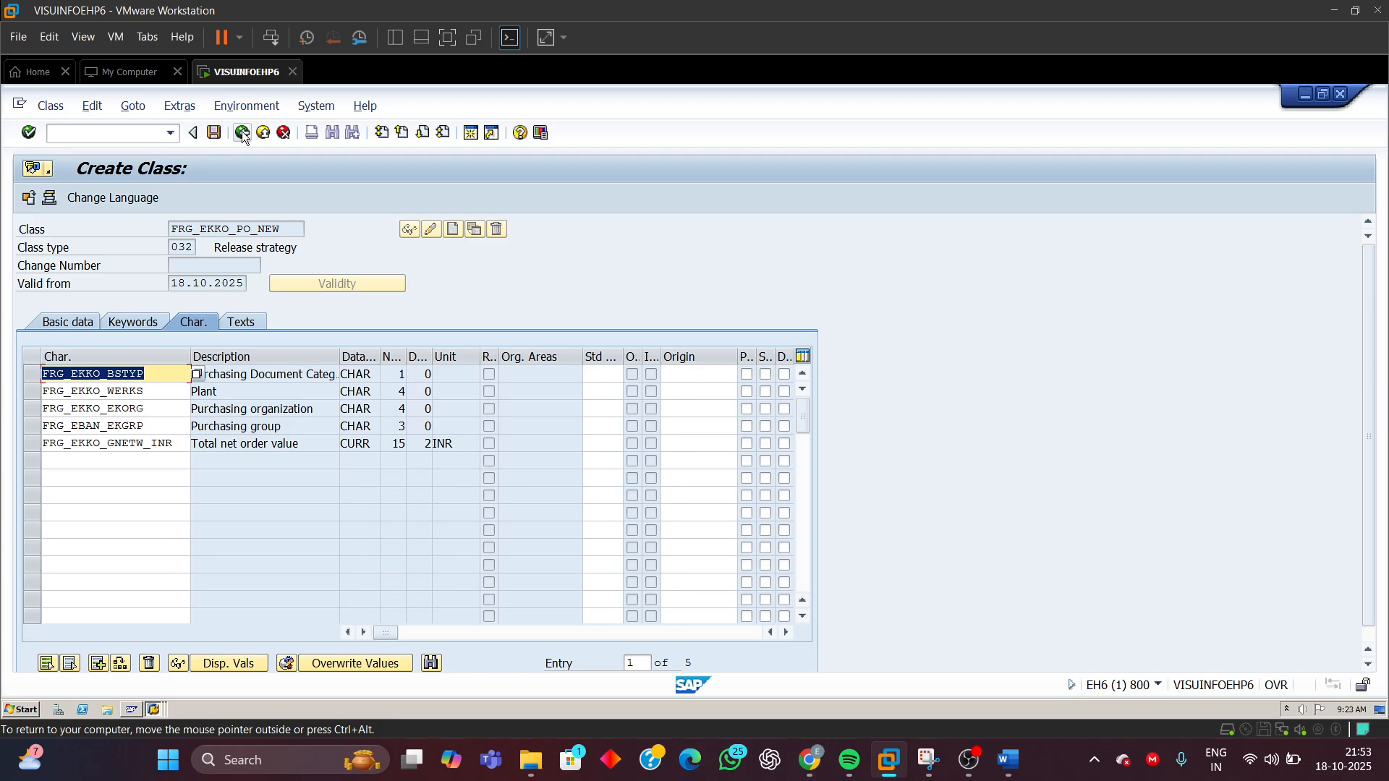
pyautogui.click(346, 400)
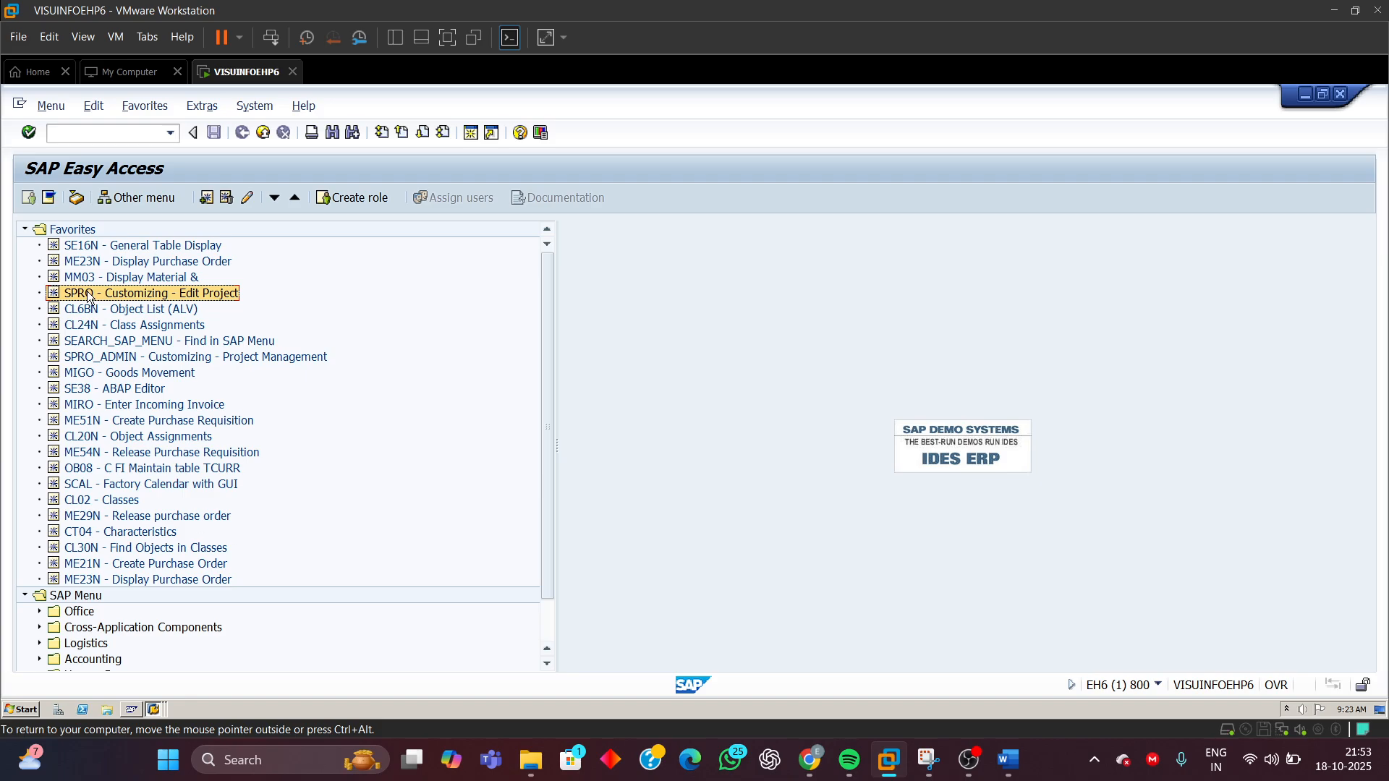
# - Open the SPRO customizing implementation guide and expand Materials Management, Purchasing, Contract
pyautogui.doubleClick(86, 292)
pyautogui.click(93, 196)
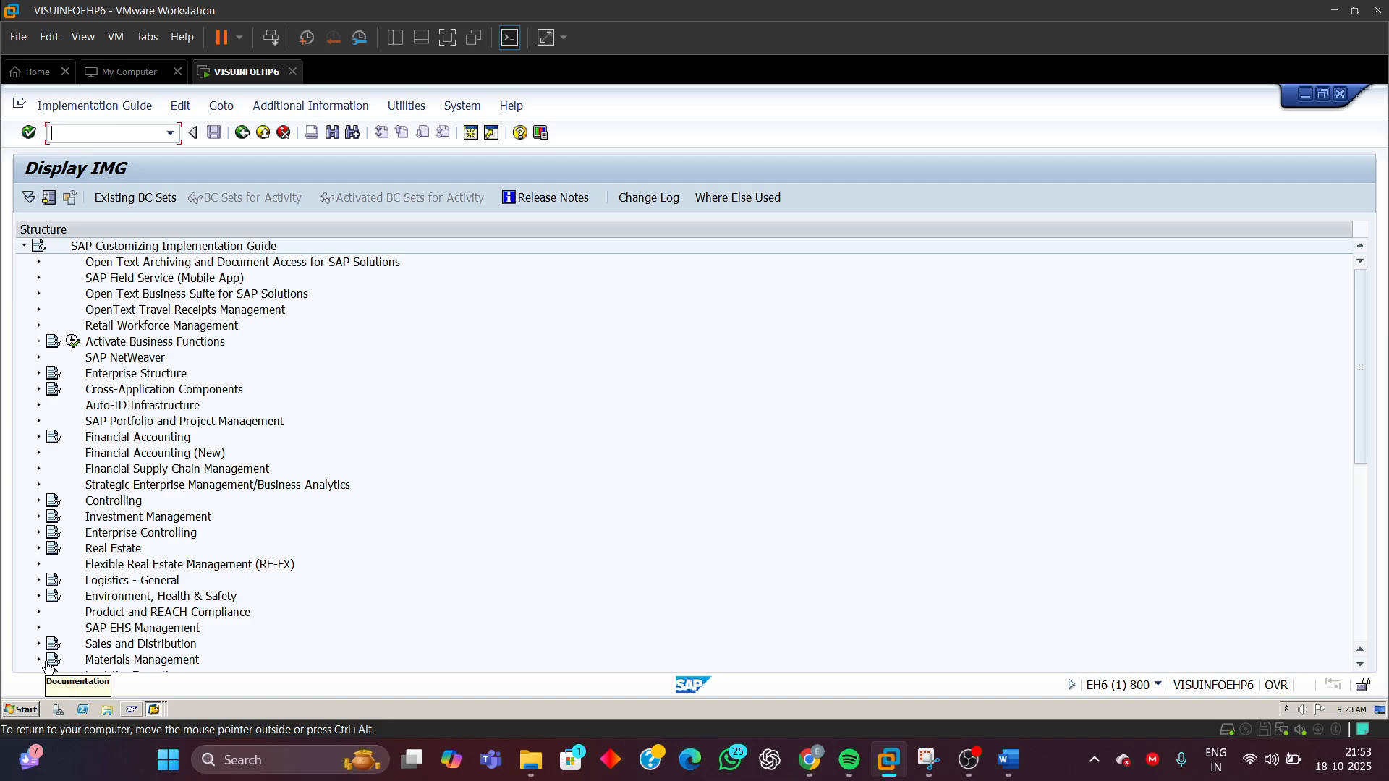
pyautogui.click(39, 660)
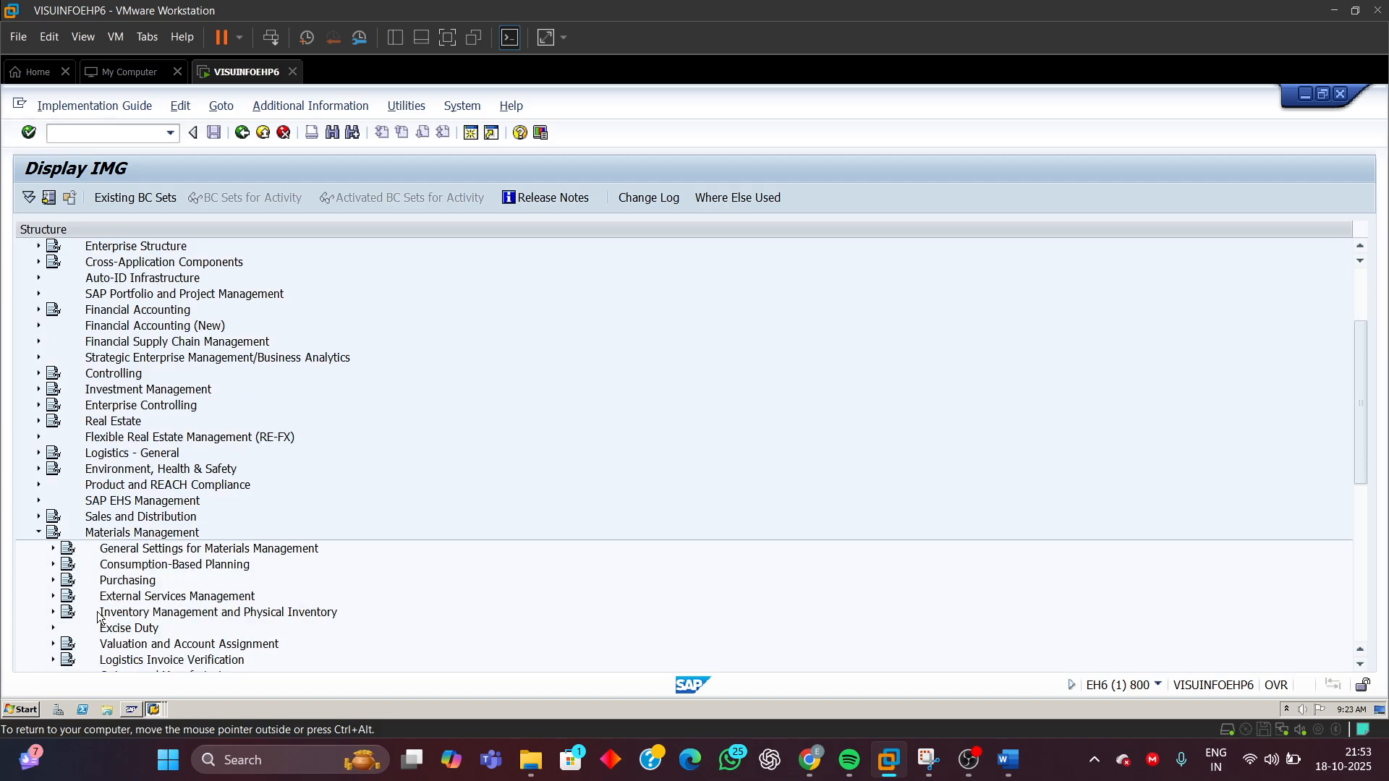
pyautogui.click(53, 581)
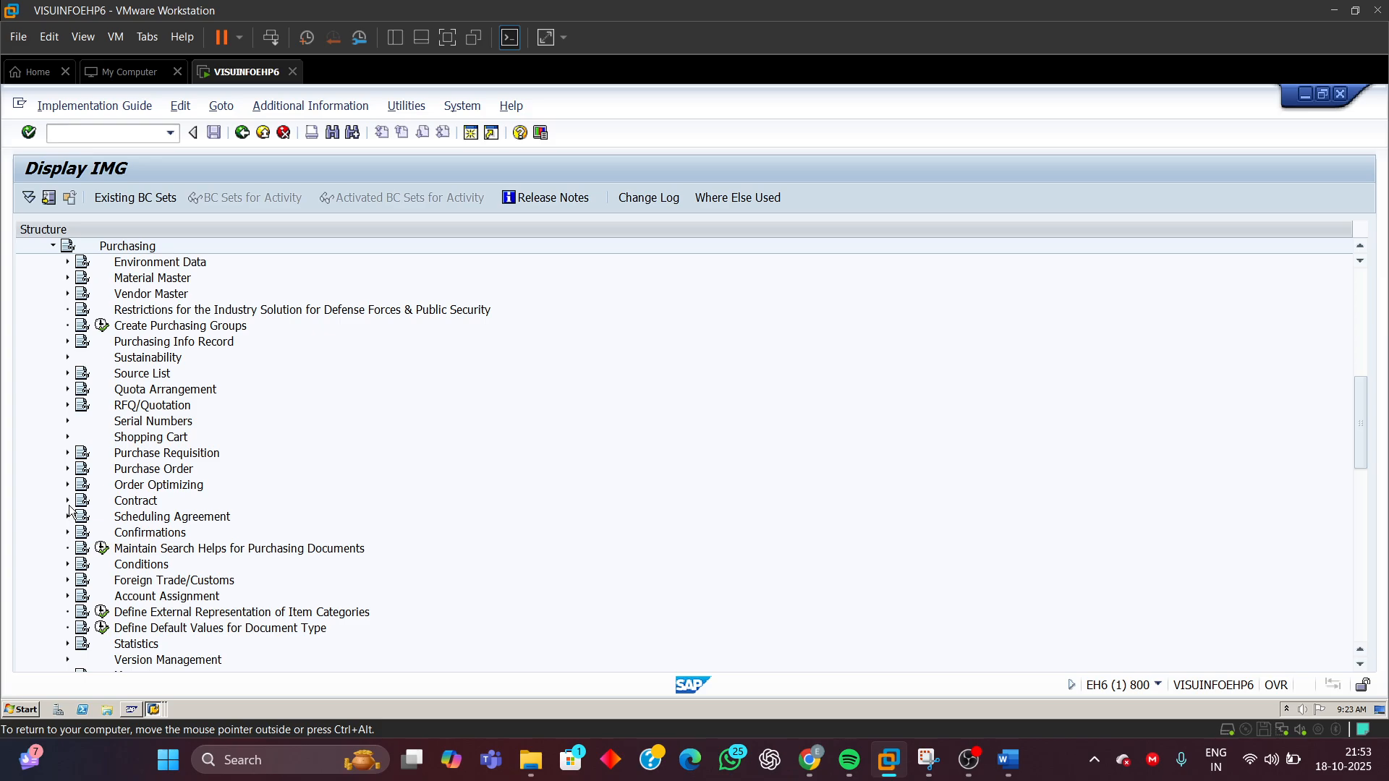
pyautogui.click(68, 500)
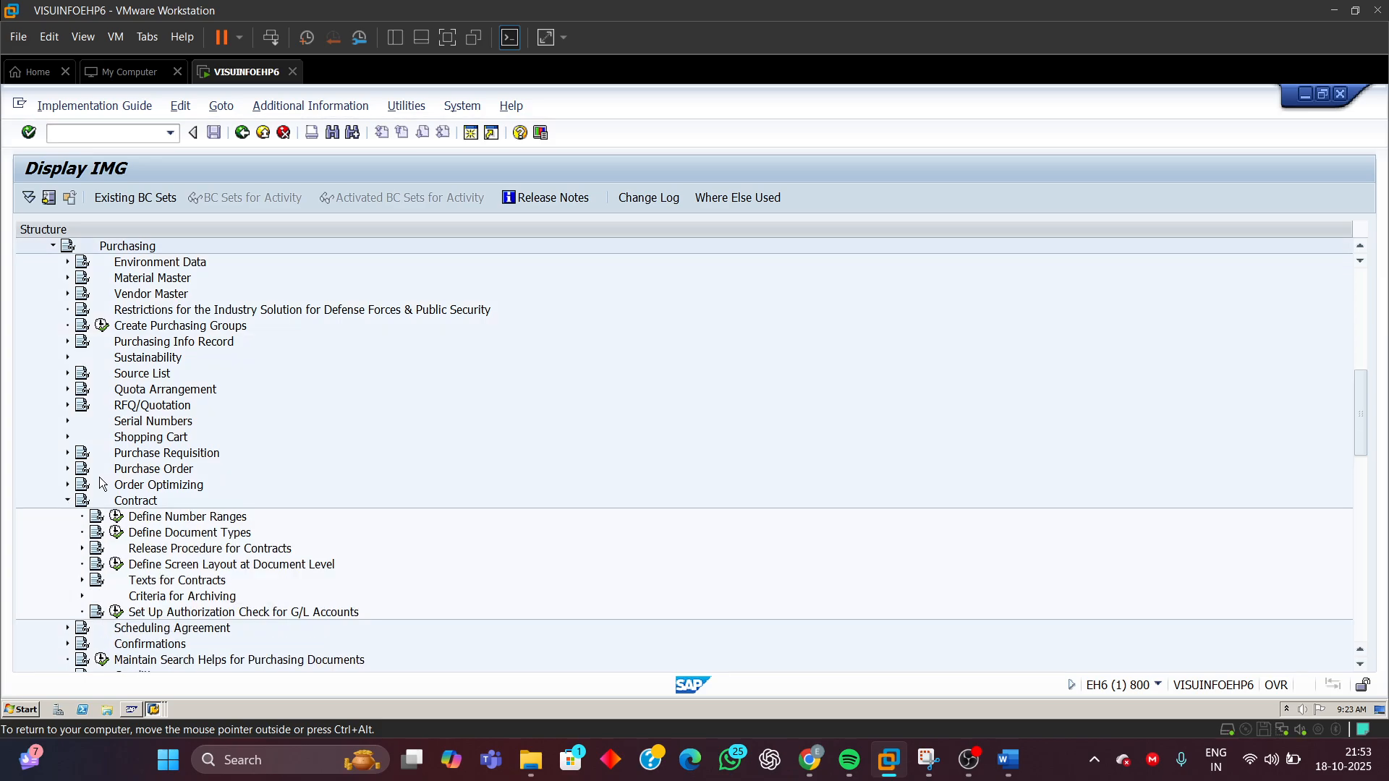
# - Expand Release Procedure for Contracts and execute the Define Release Procedure for Contracts activity
pyautogui.click(161, 550)
pyautogui.click(82, 549)
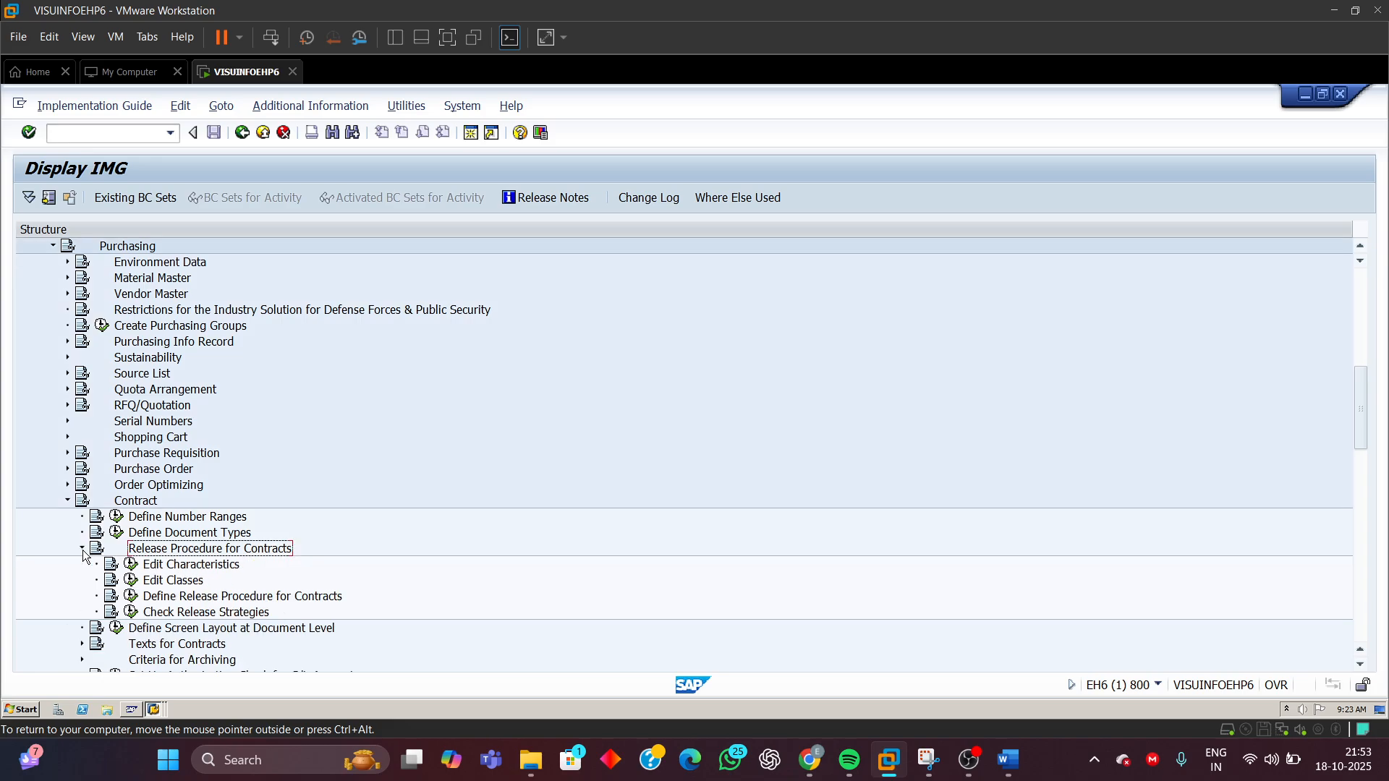
pyautogui.scroll(-1, 231, 532)
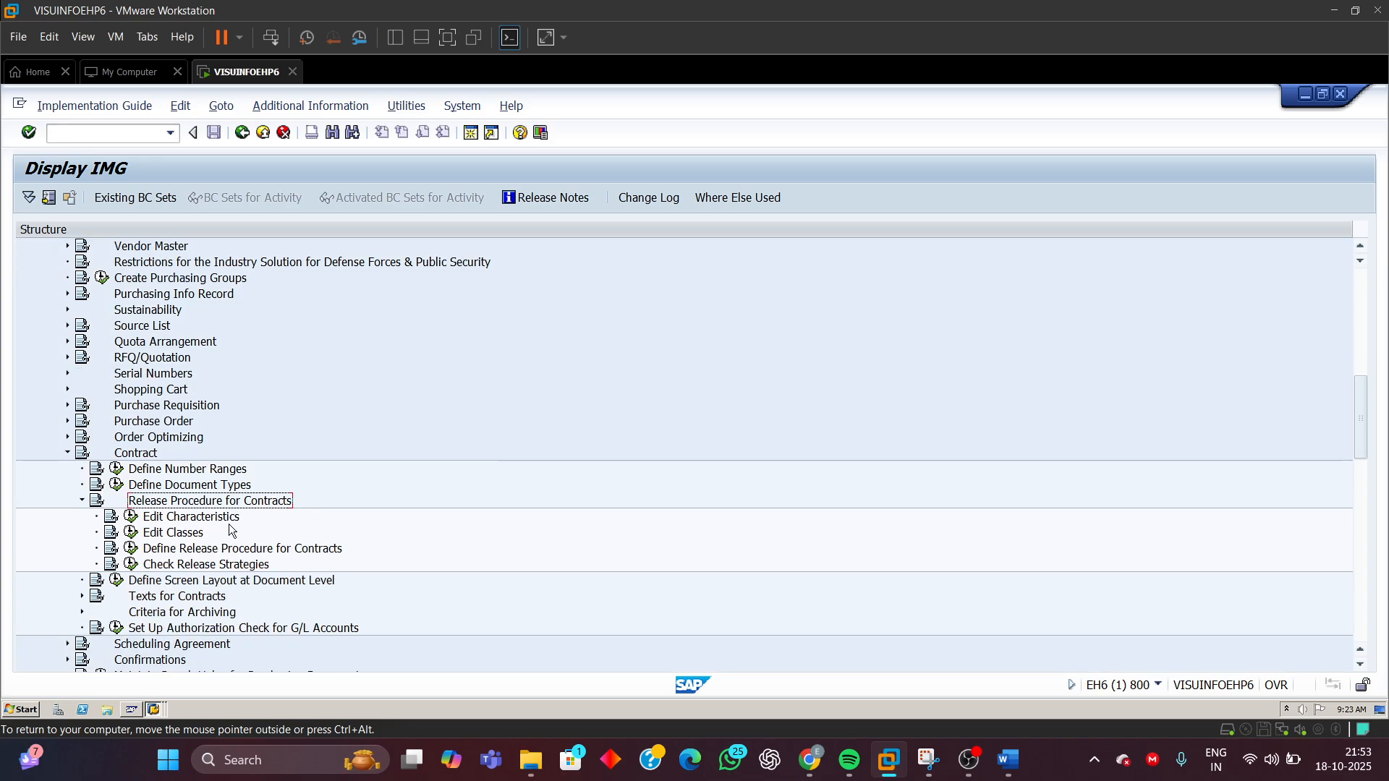
pyautogui.click(175, 551)
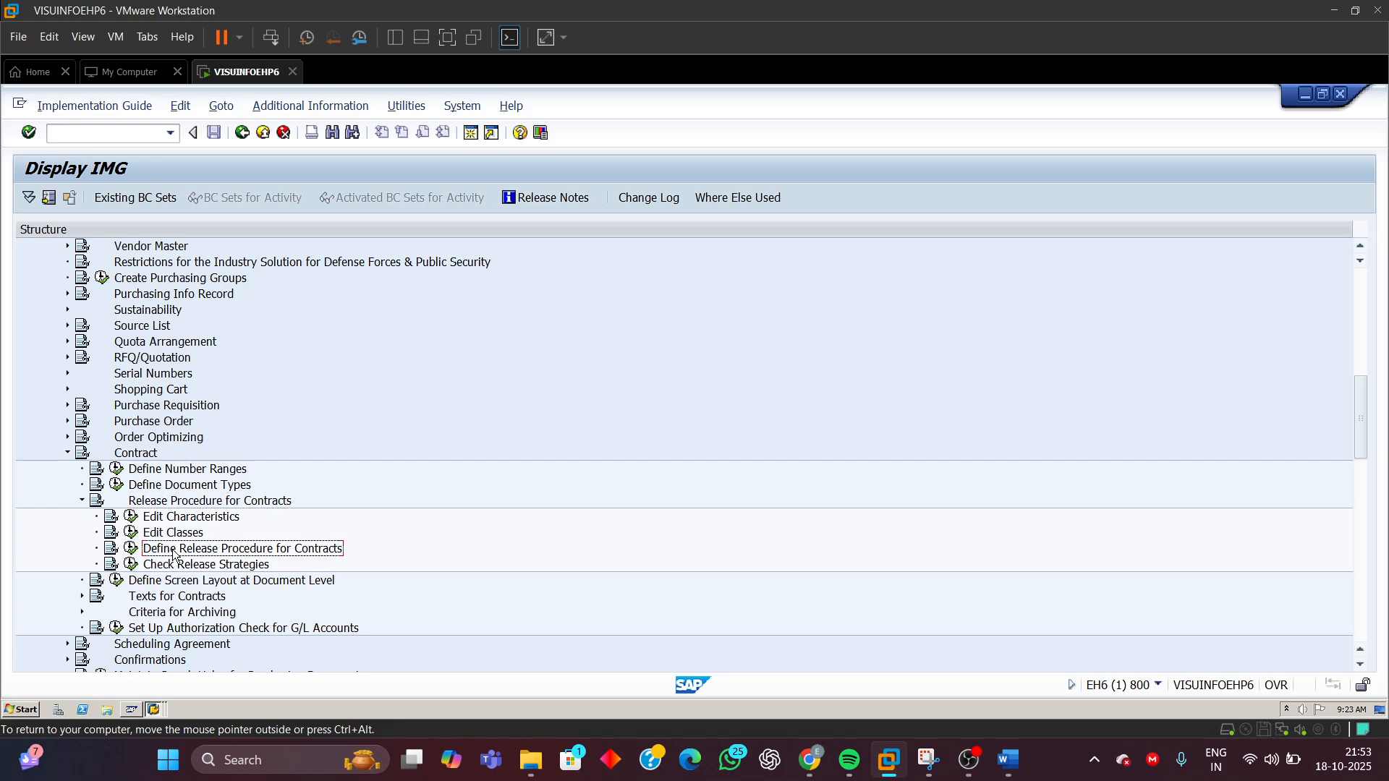
pyautogui.click(131, 548)
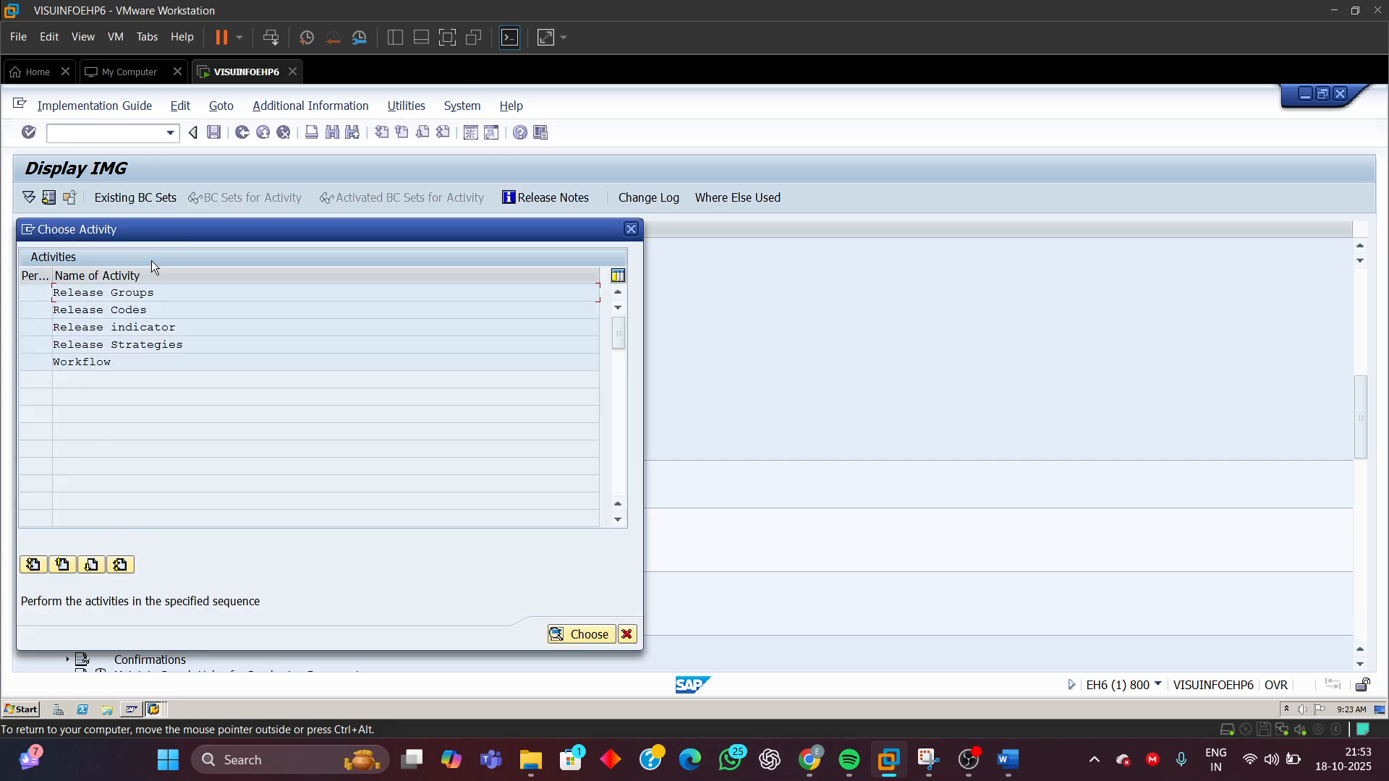
# - Open the Release Groups activity and place the cursor in the description of the existing group M1
pyautogui.moveTo(191, 230); pyautogui.dragTo(515, 217)
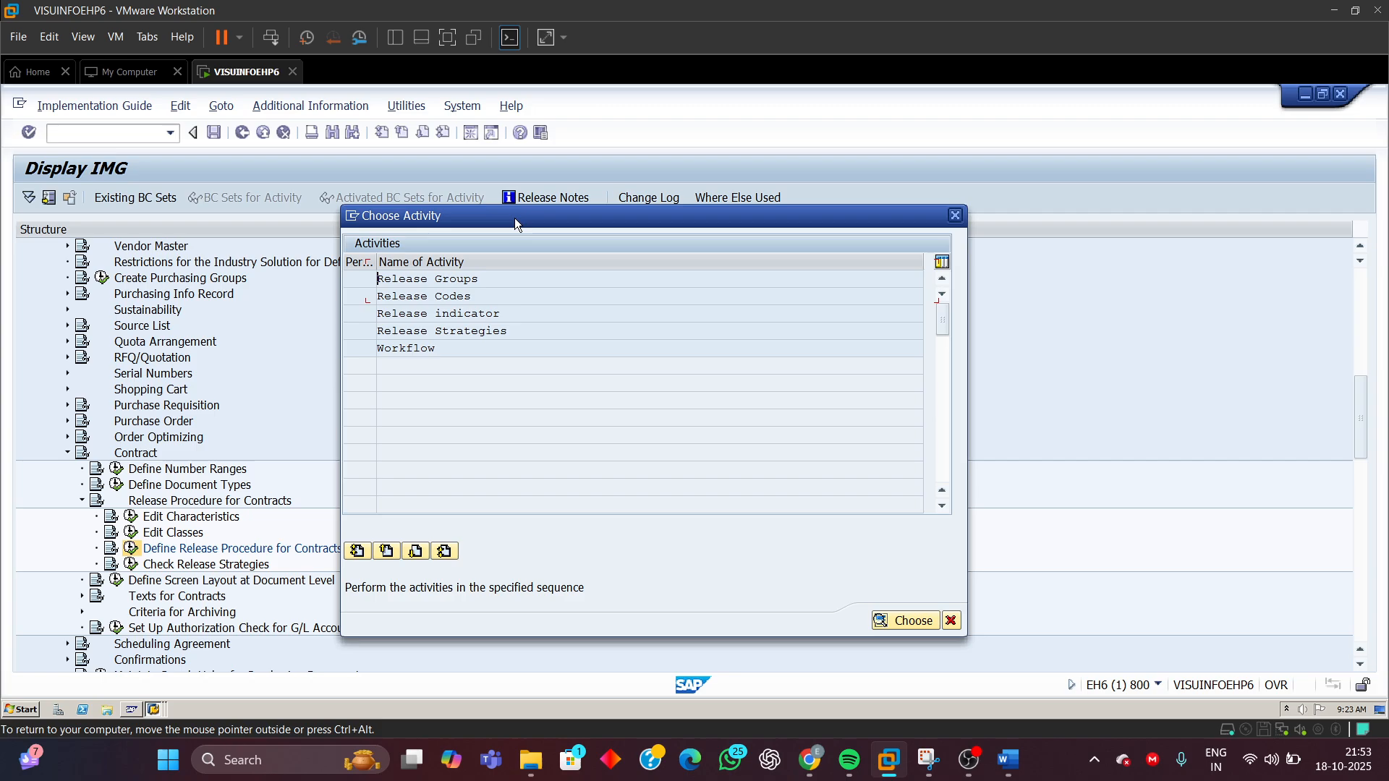
pyautogui.moveTo(487, 280); pyautogui.dragTo(345, 298)
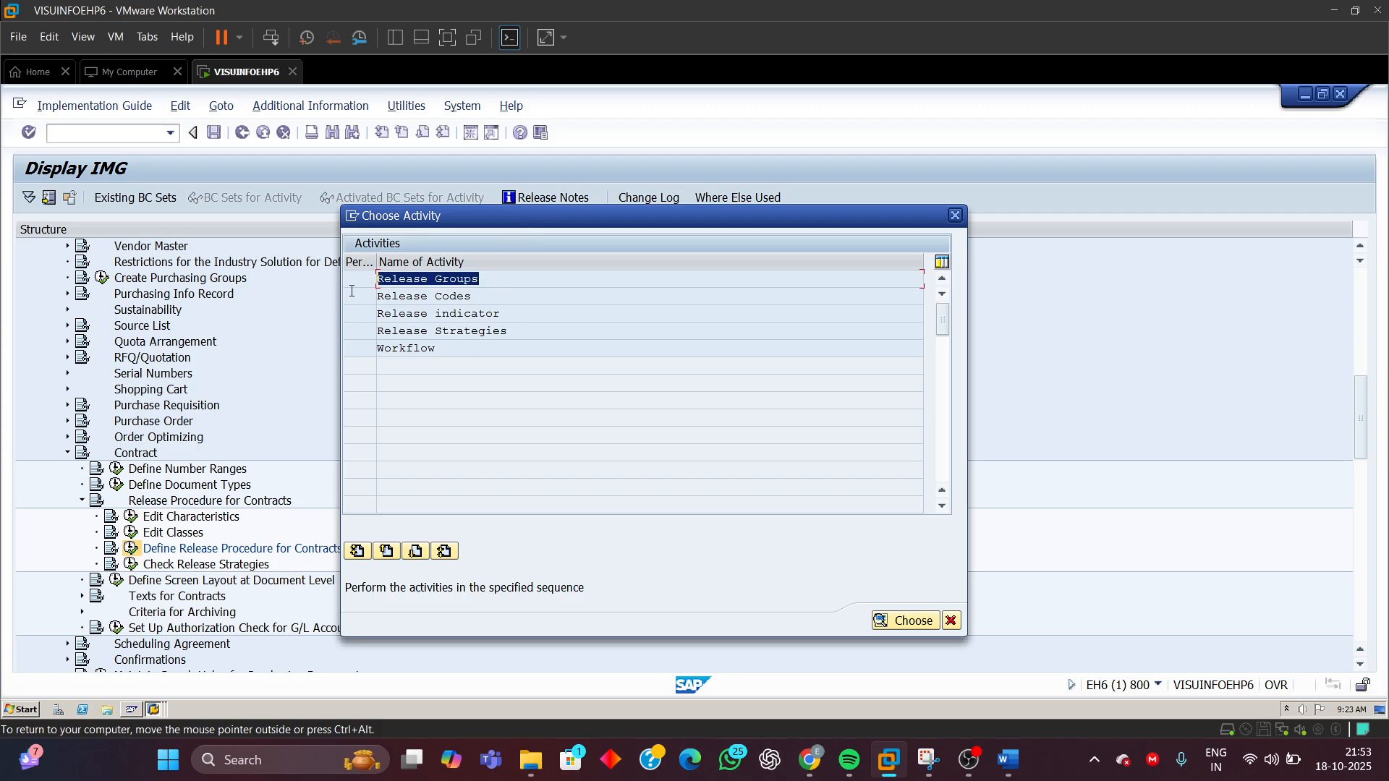
pyautogui.doubleClick(413, 279)
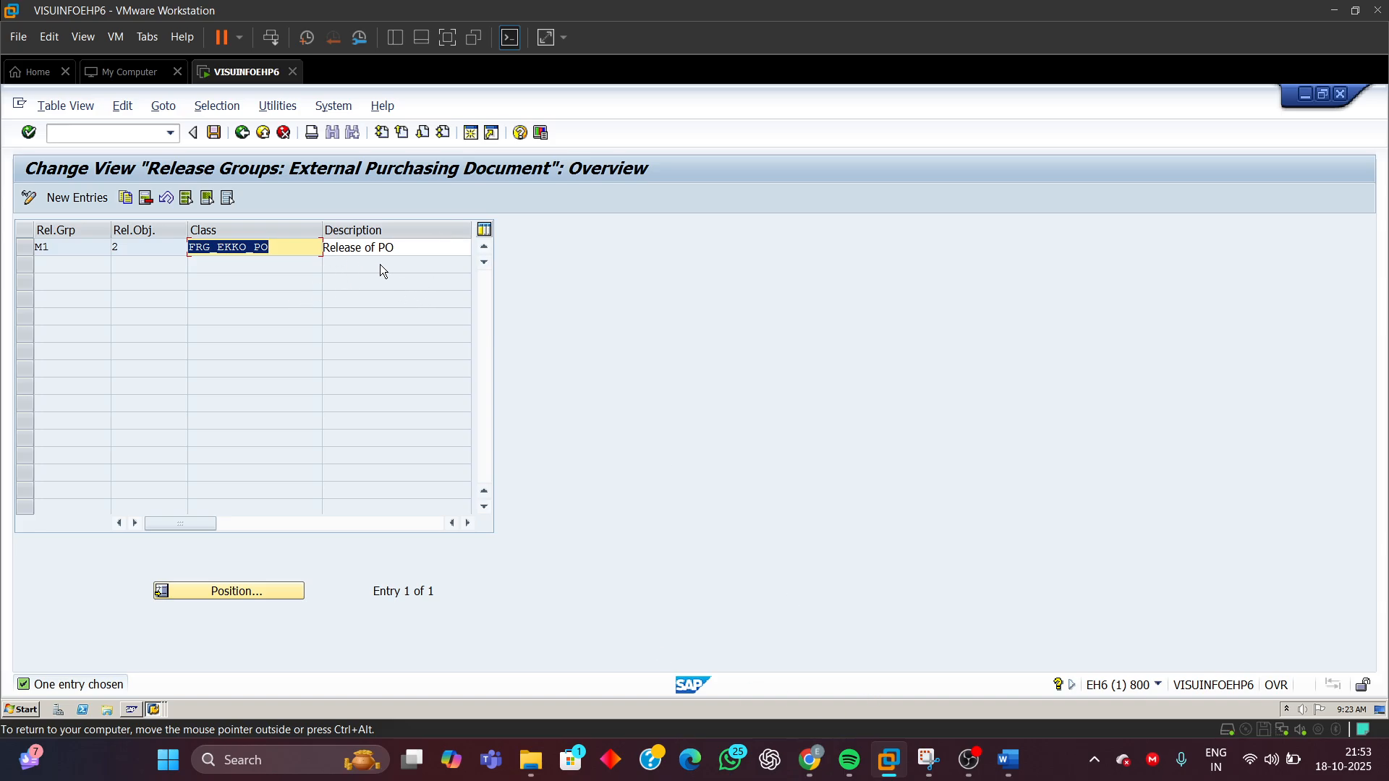
pyautogui.click(393, 248)
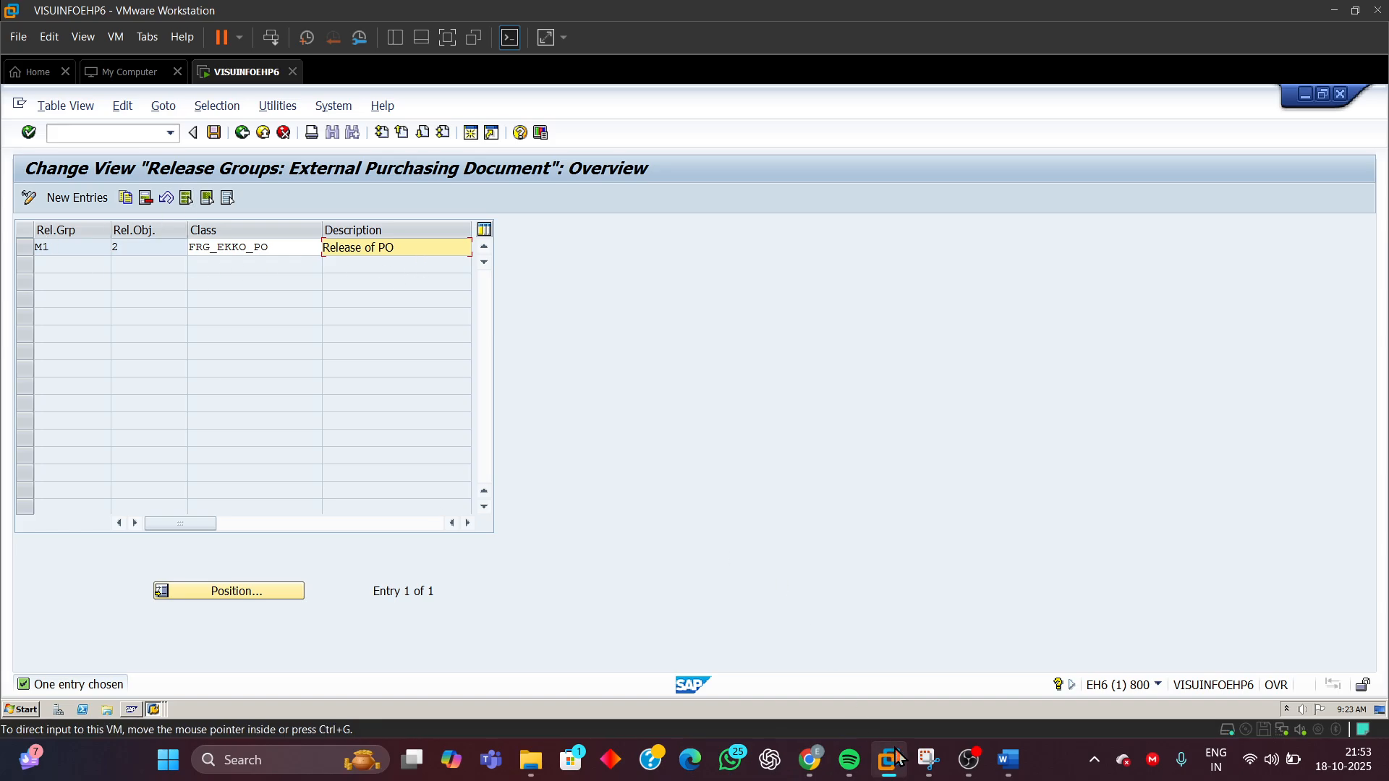
# - Switch to the Word document and highlight Step 3.1 about creating the release group for the contract strategy
pyautogui.moveTo(1009, 760)
pyautogui.click(1011, 651)
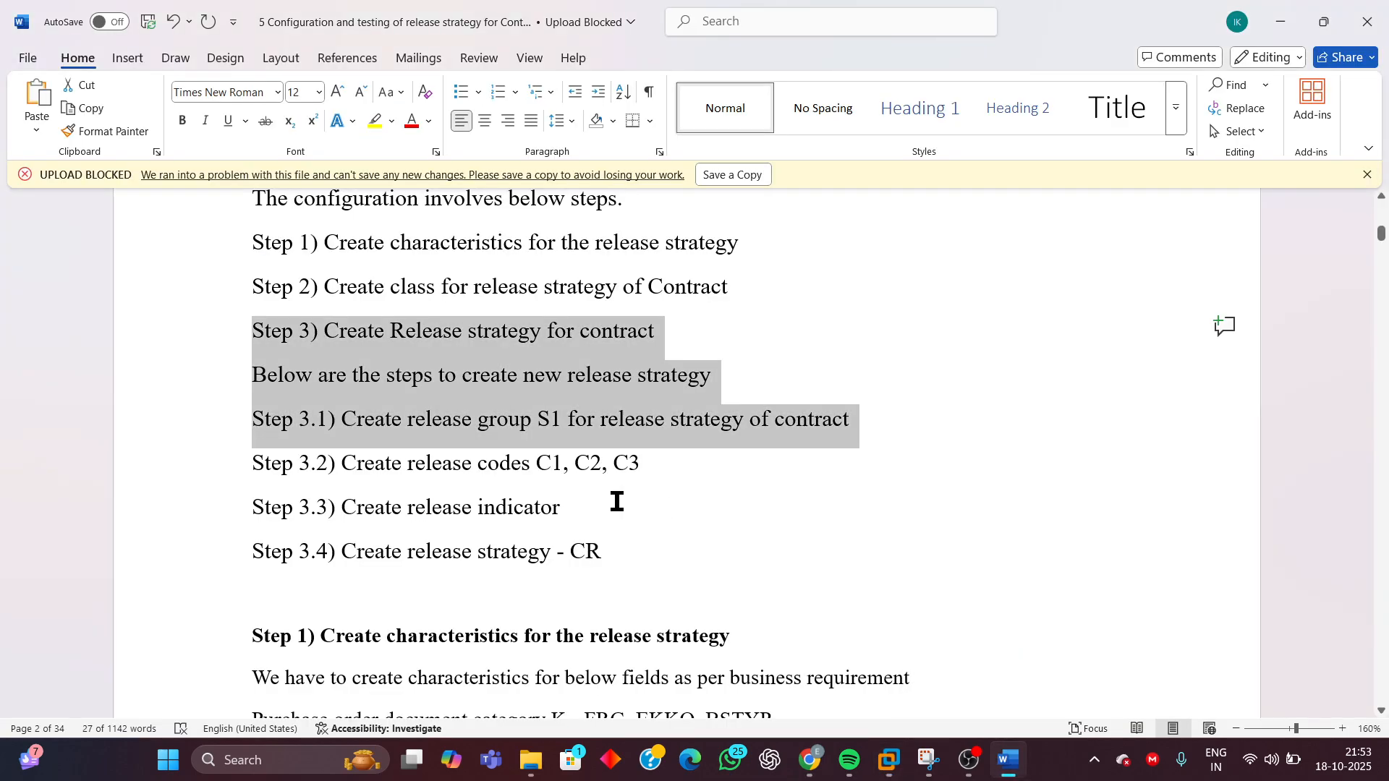
pyautogui.click(567, 435)
pyautogui.moveTo(856, 415); pyautogui.dragTo(242, 434)
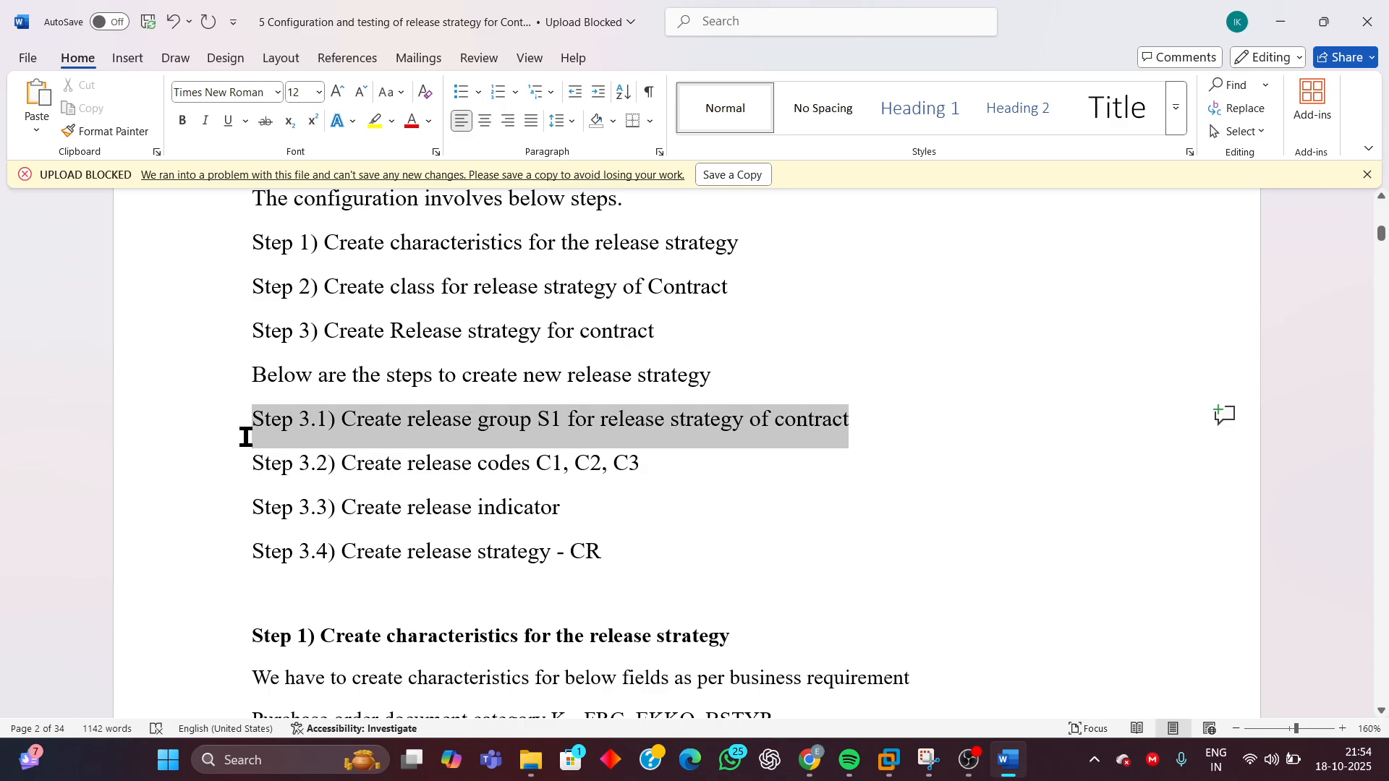
# - Check the release group, release codes and release strategy rows in the Word requirements table, then return to SAP's release groups view
pyautogui.scroll(15, 961, 346)
pyautogui.scroll(10, 986, 373)
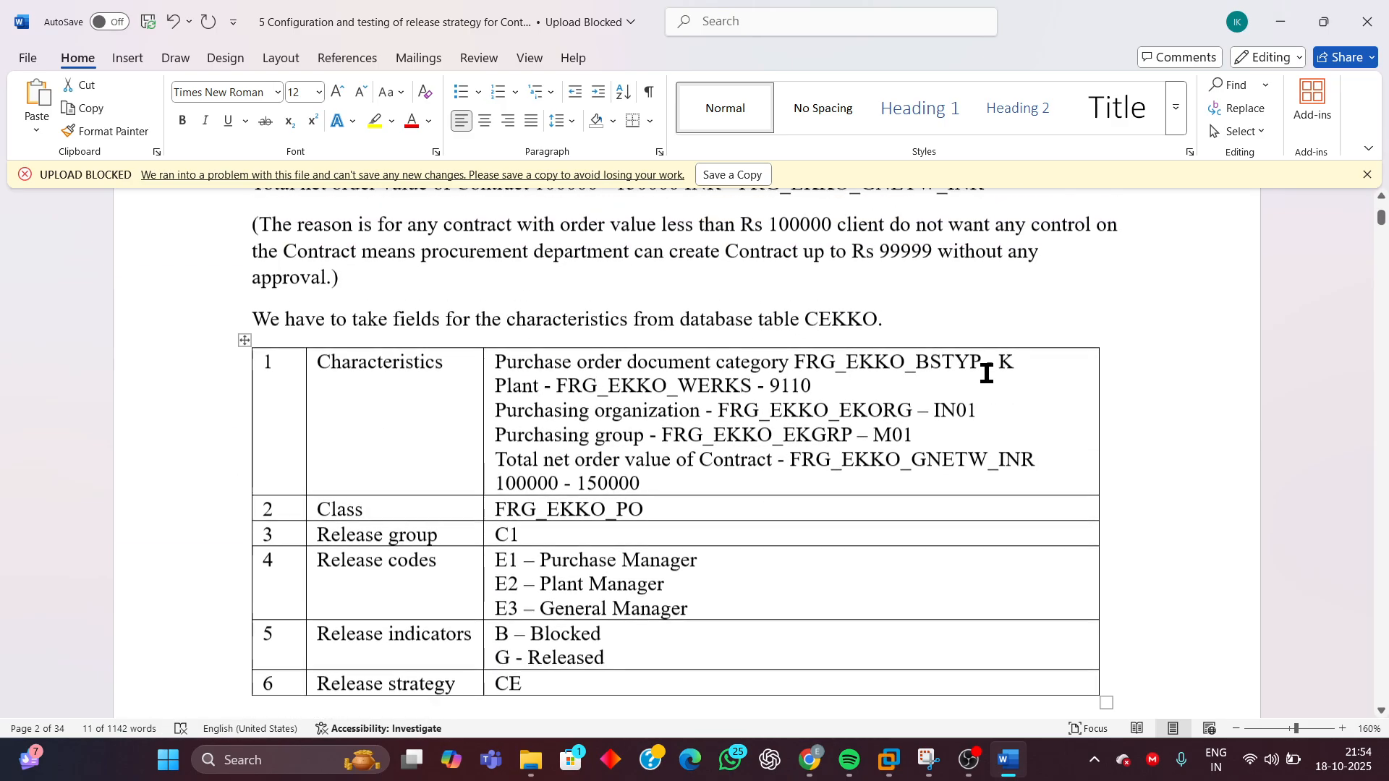
pyautogui.scroll(-6, 987, 374)
pyautogui.scroll(1, 985, 372)
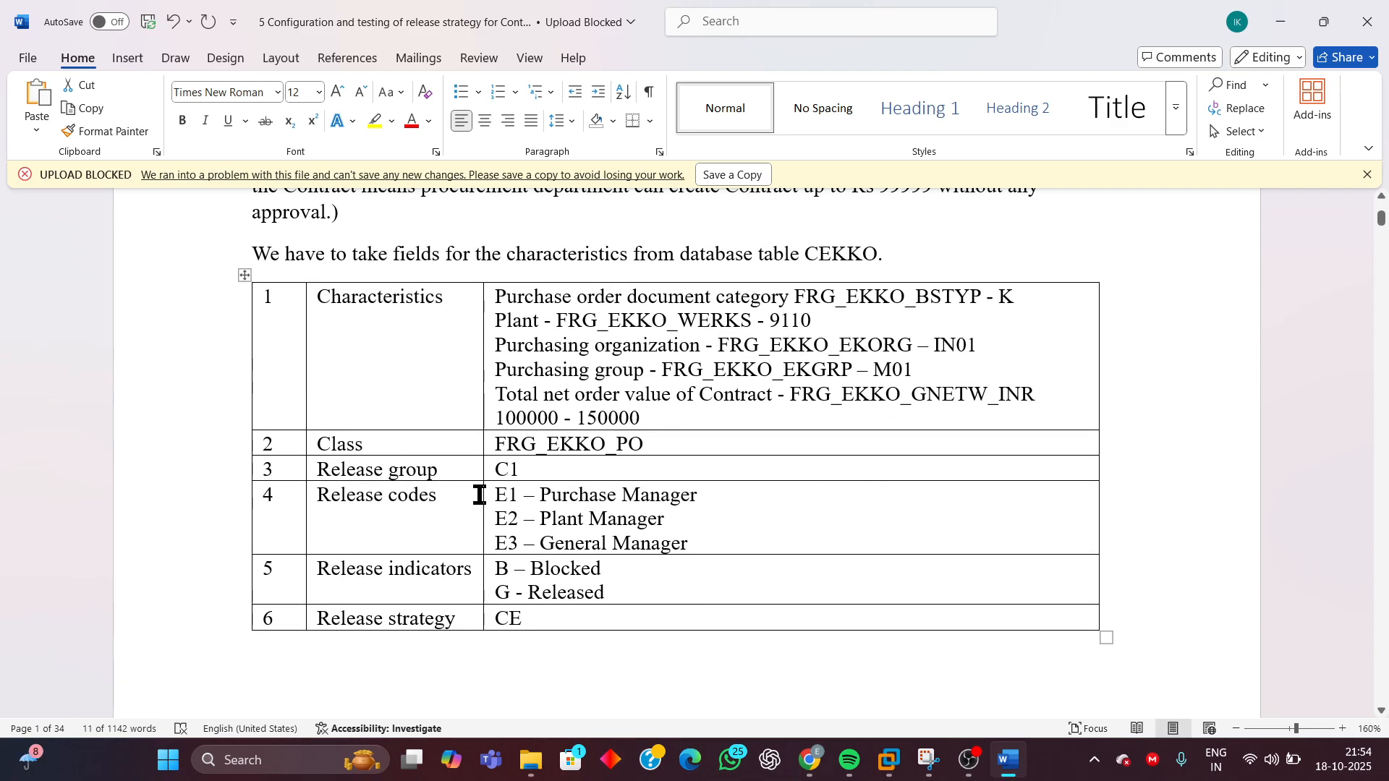
pyautogui.moveTo(527, 477); pyautogui.dragTo(489, 482)
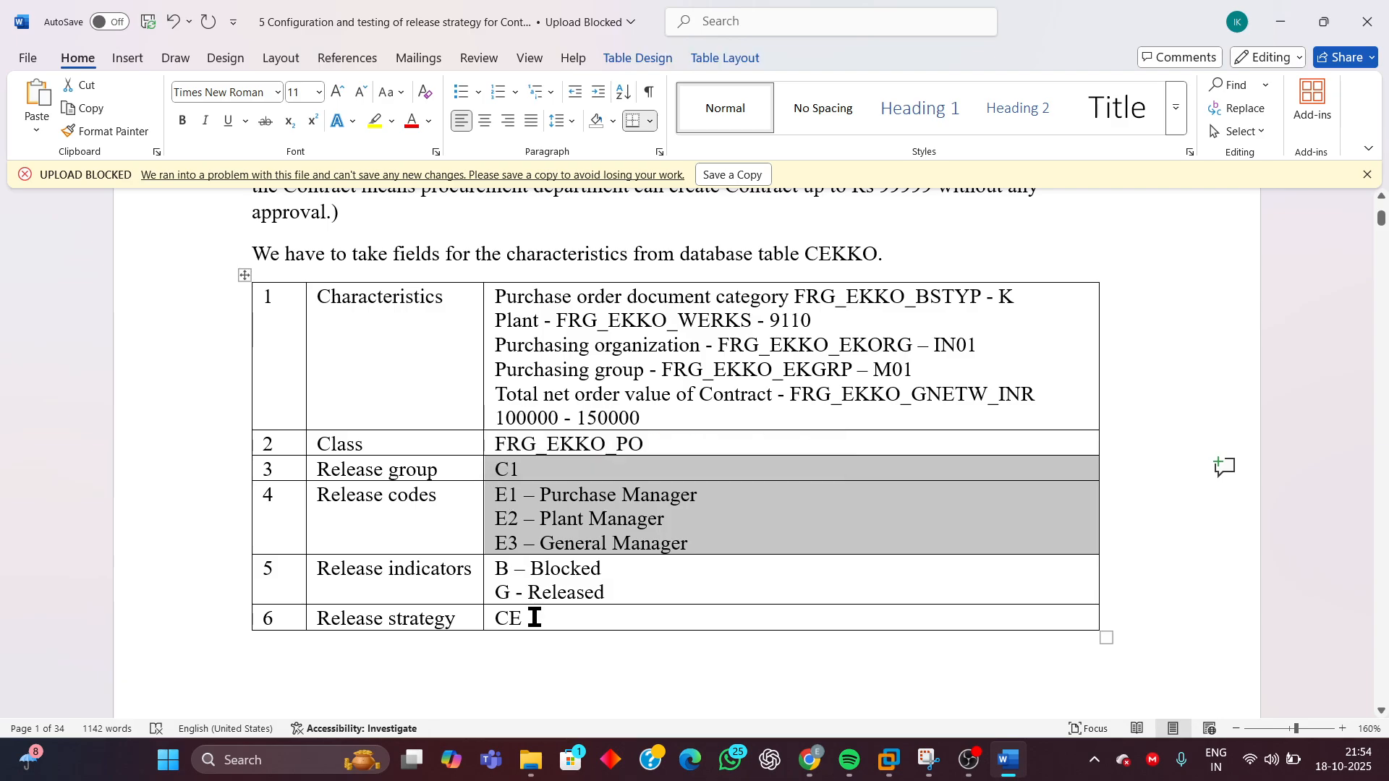
pyautogui.moveTo(526, 619); pyautogui.dragTo(488, 625)
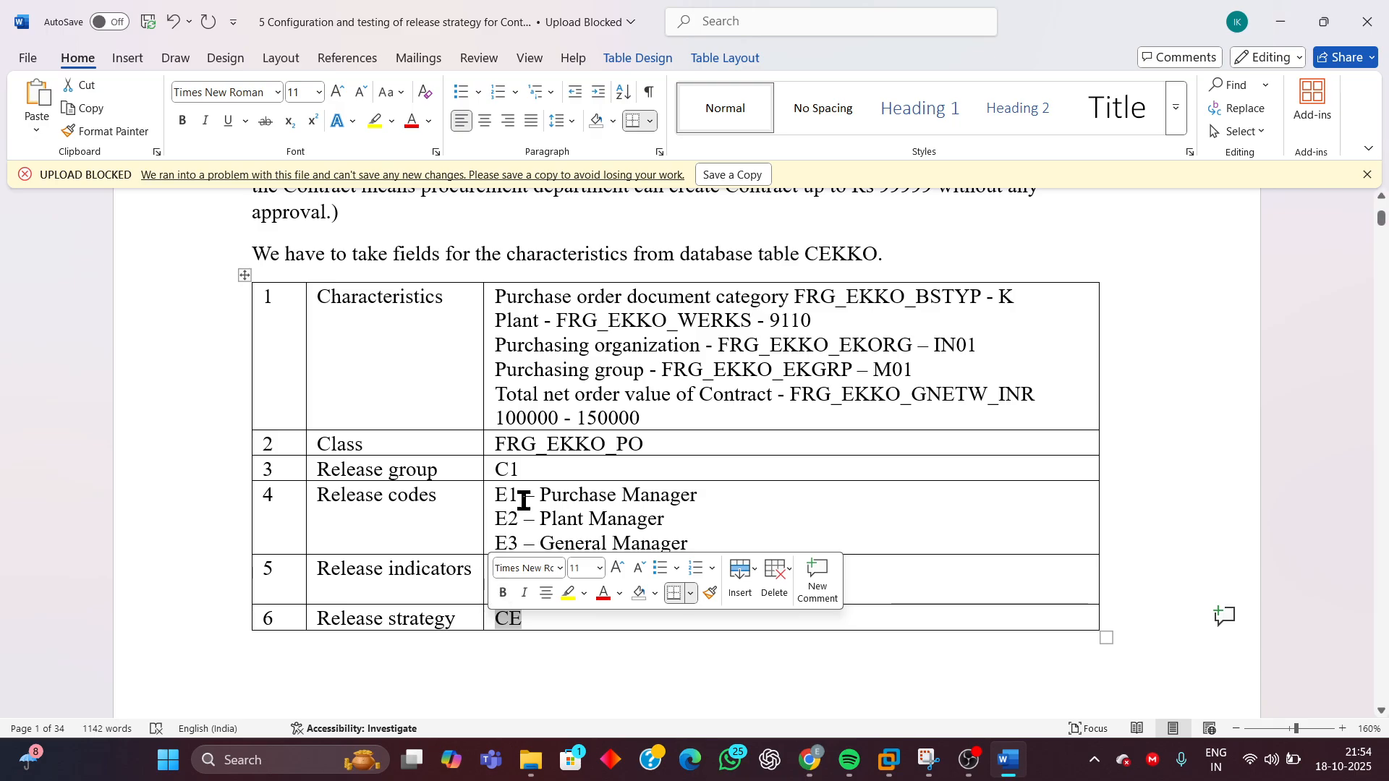
pyautogui.click(557, 470)
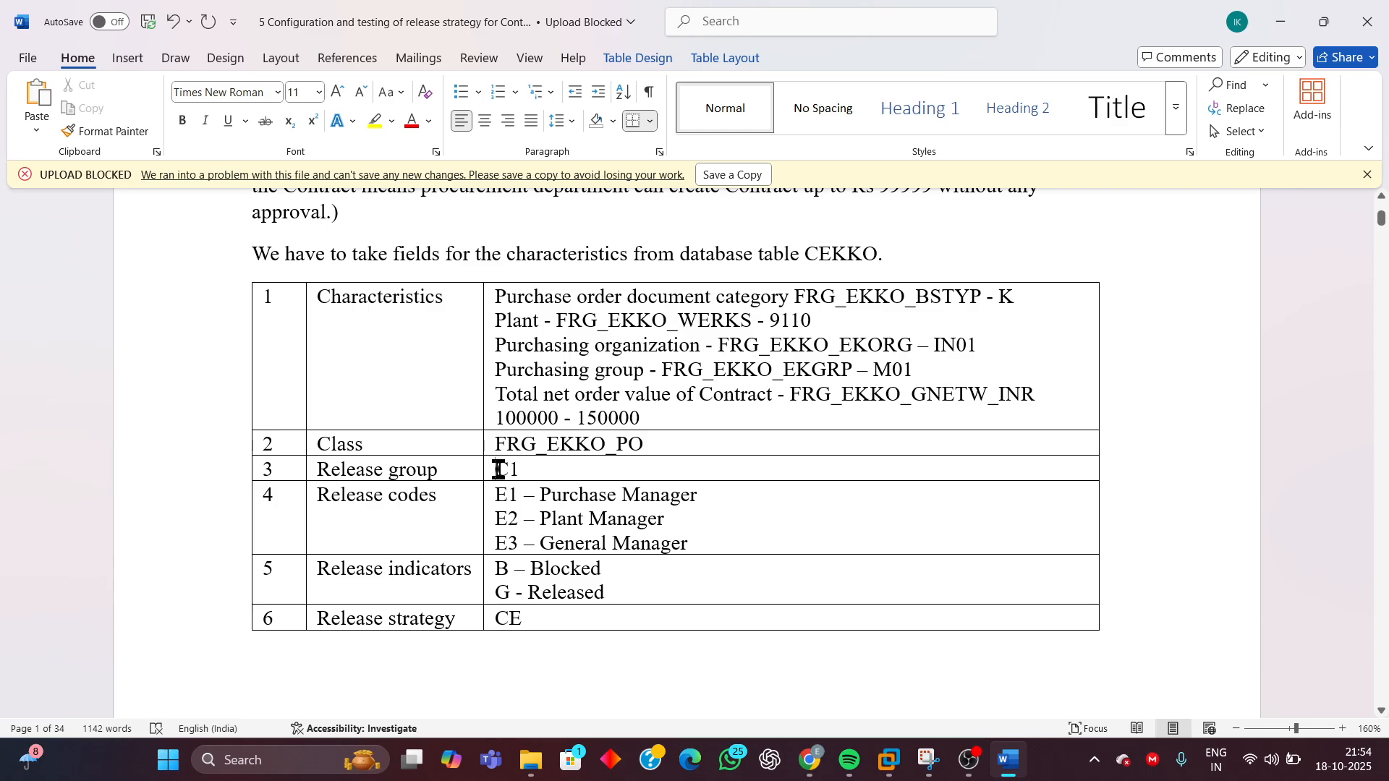
pyautogui.moveTo(498, 470); pyautogui.dragTo(604, 518)
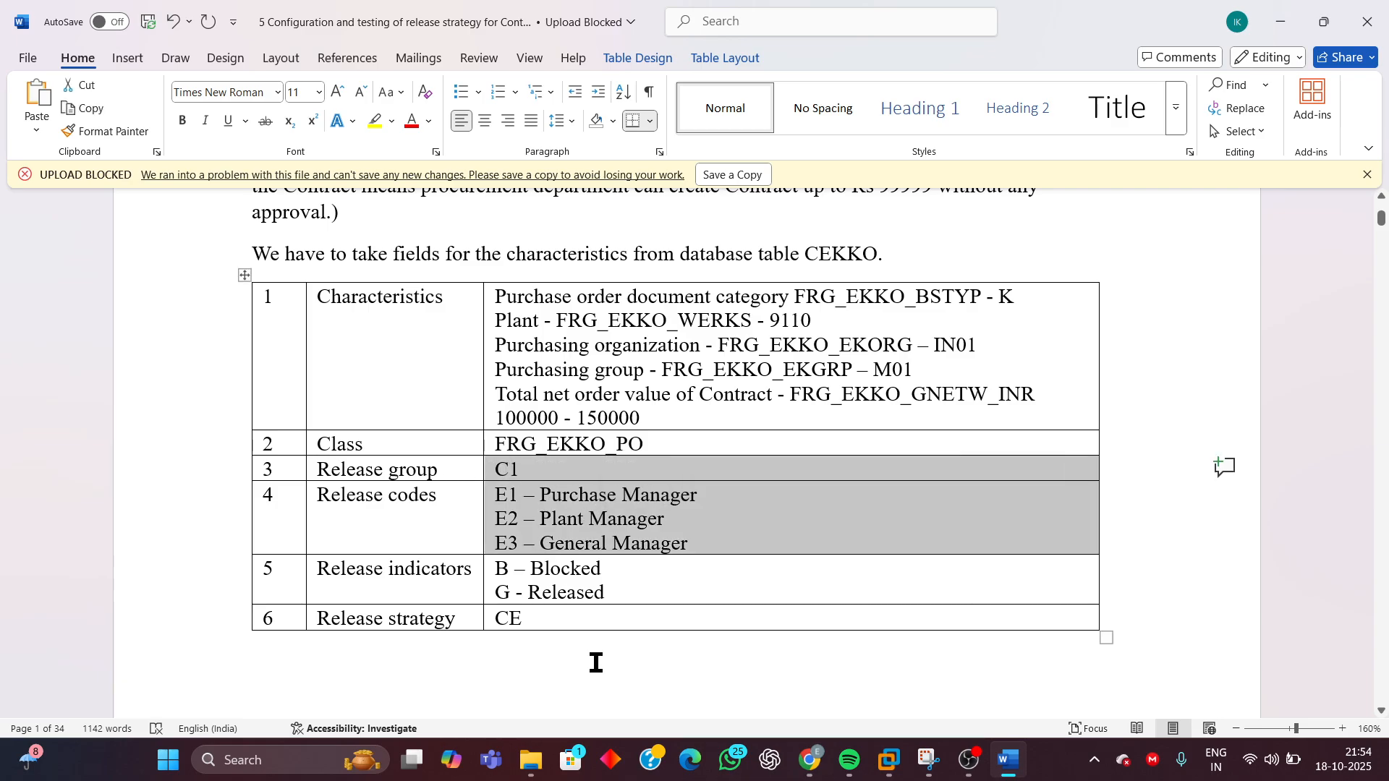
pyautogui.moveTo(891, 759)
pyautogui.click(1034, 654)
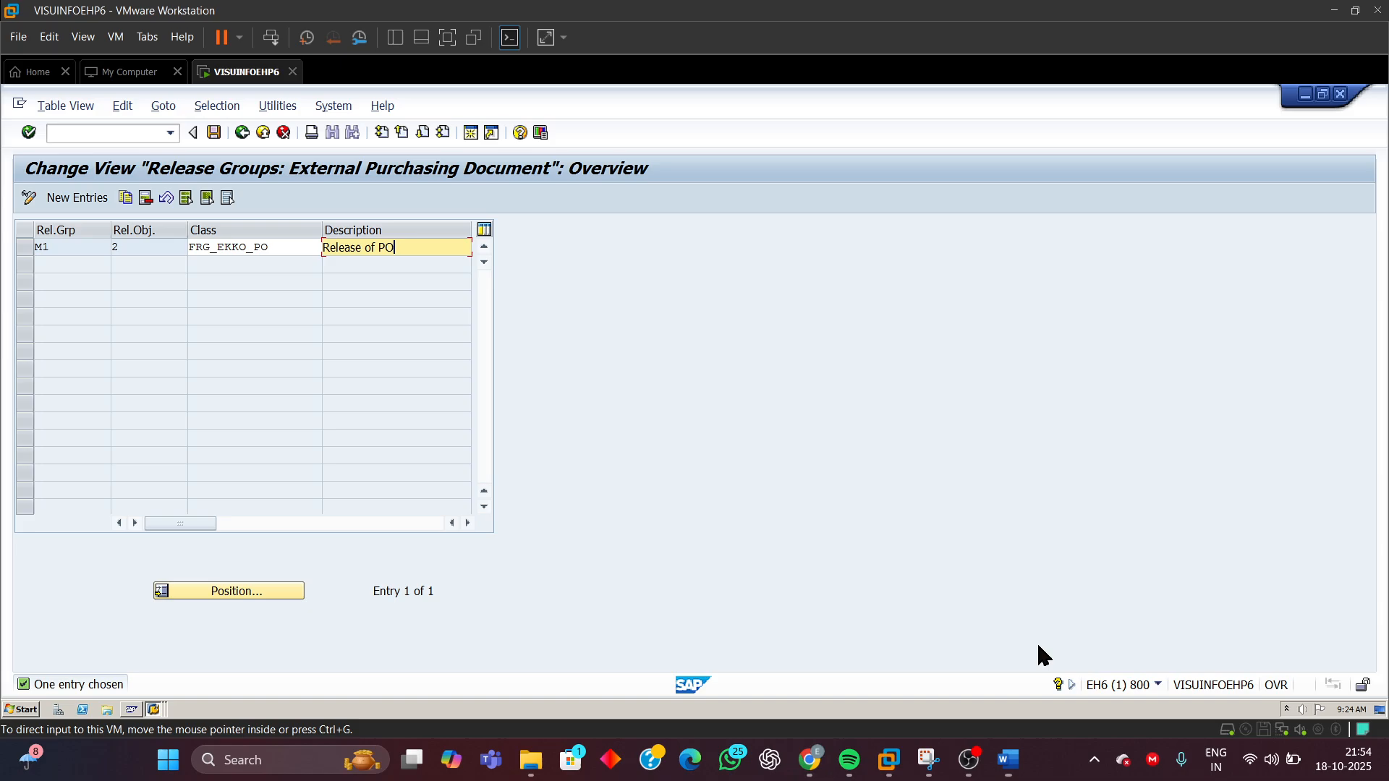
# - Create a new release group entry C1 and assign it the class FRG_EKKO_PO
pyautogui.click(77, 199)
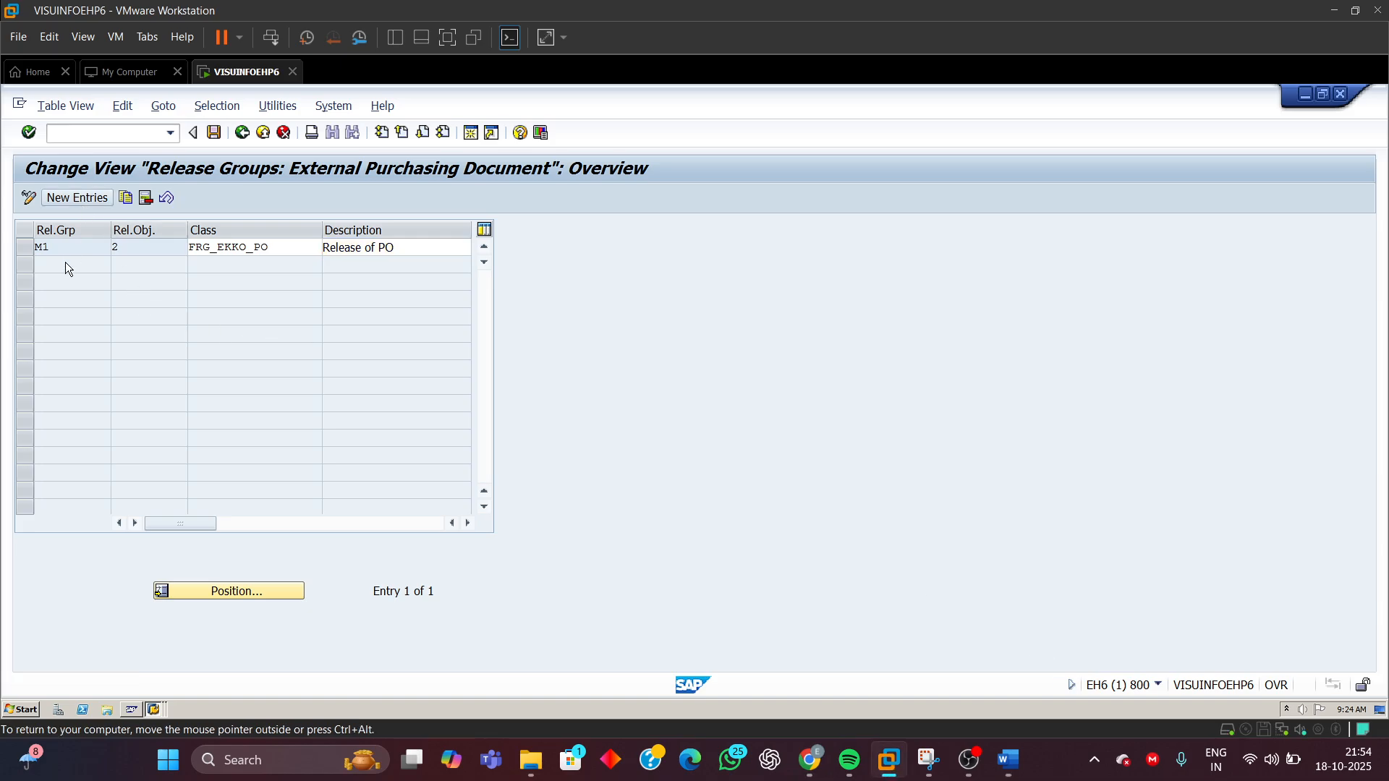
pyautogui.write('C1')
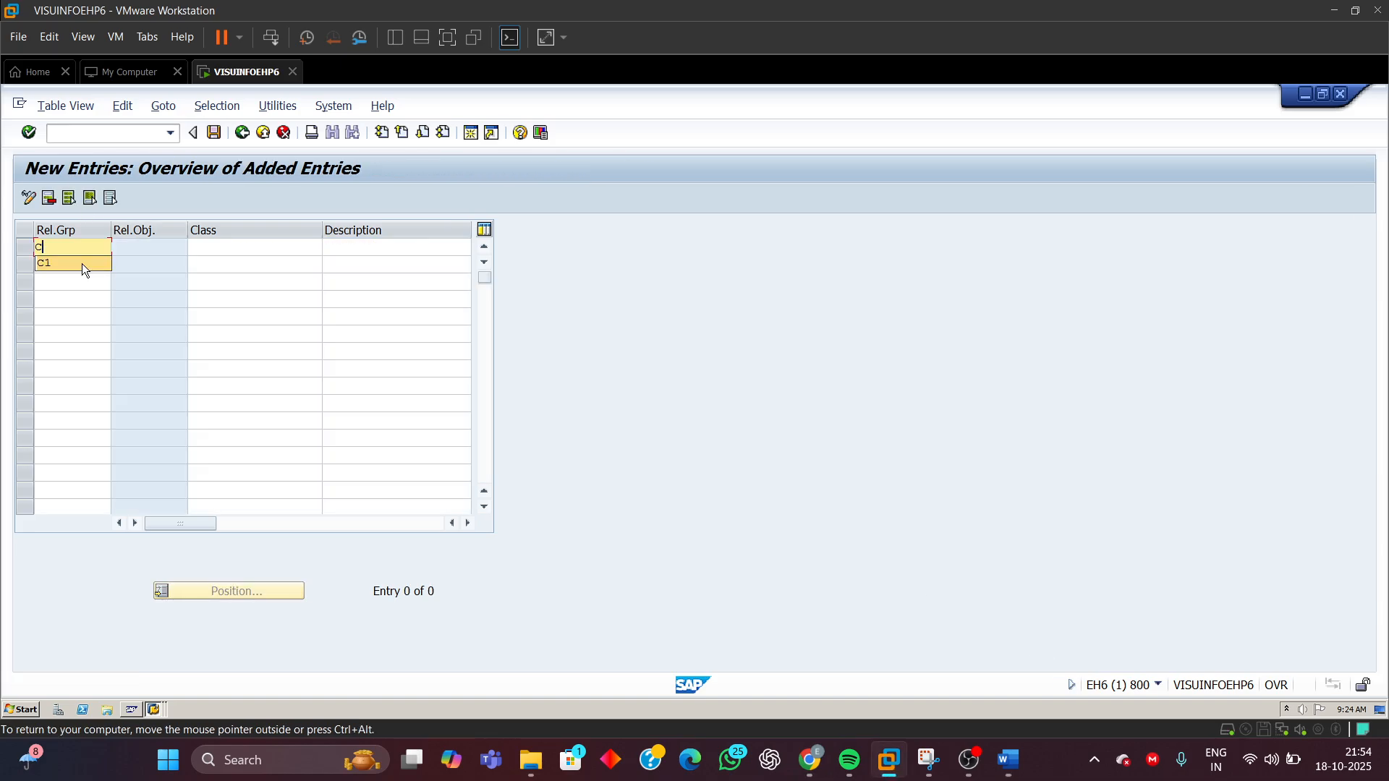
pyautogui.click(217, 247)
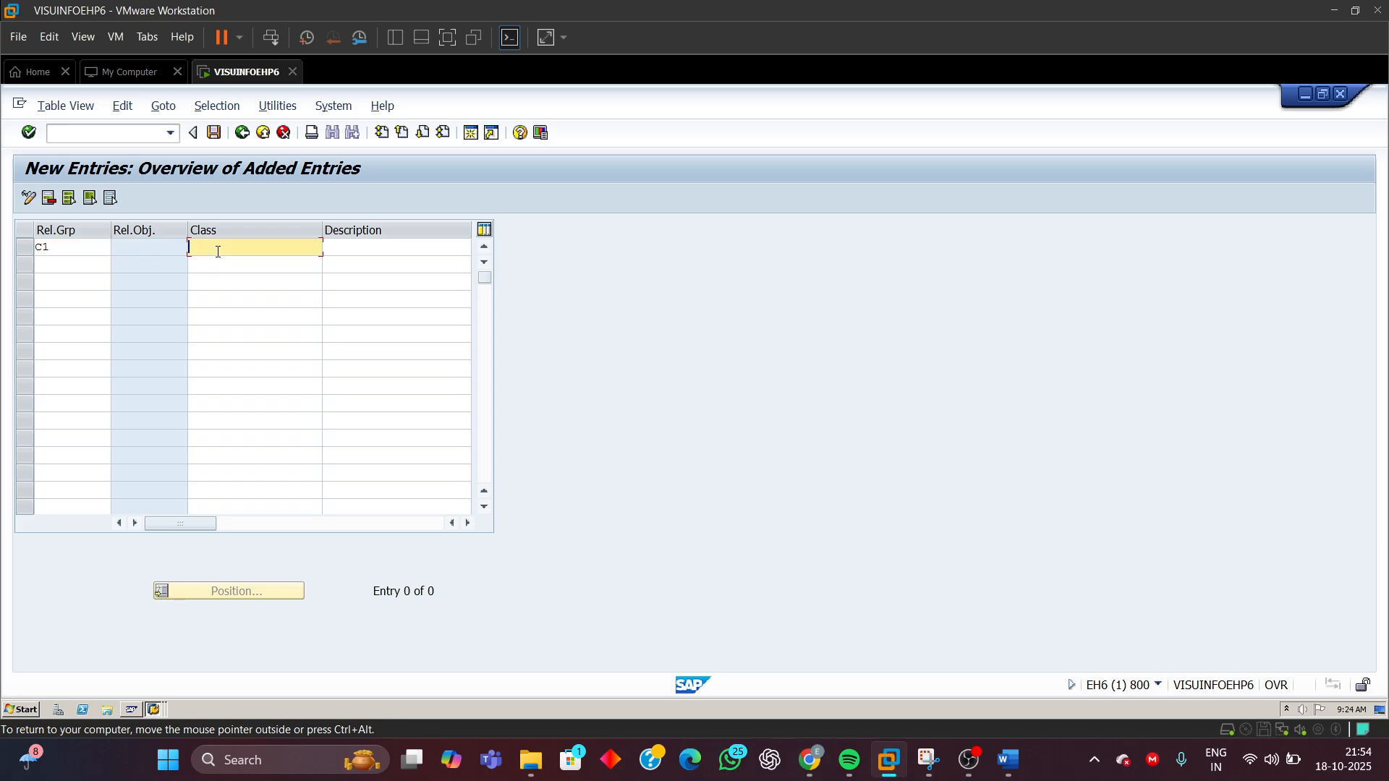
pyautogui.click(235, 264)
pyautogui.press('Return')
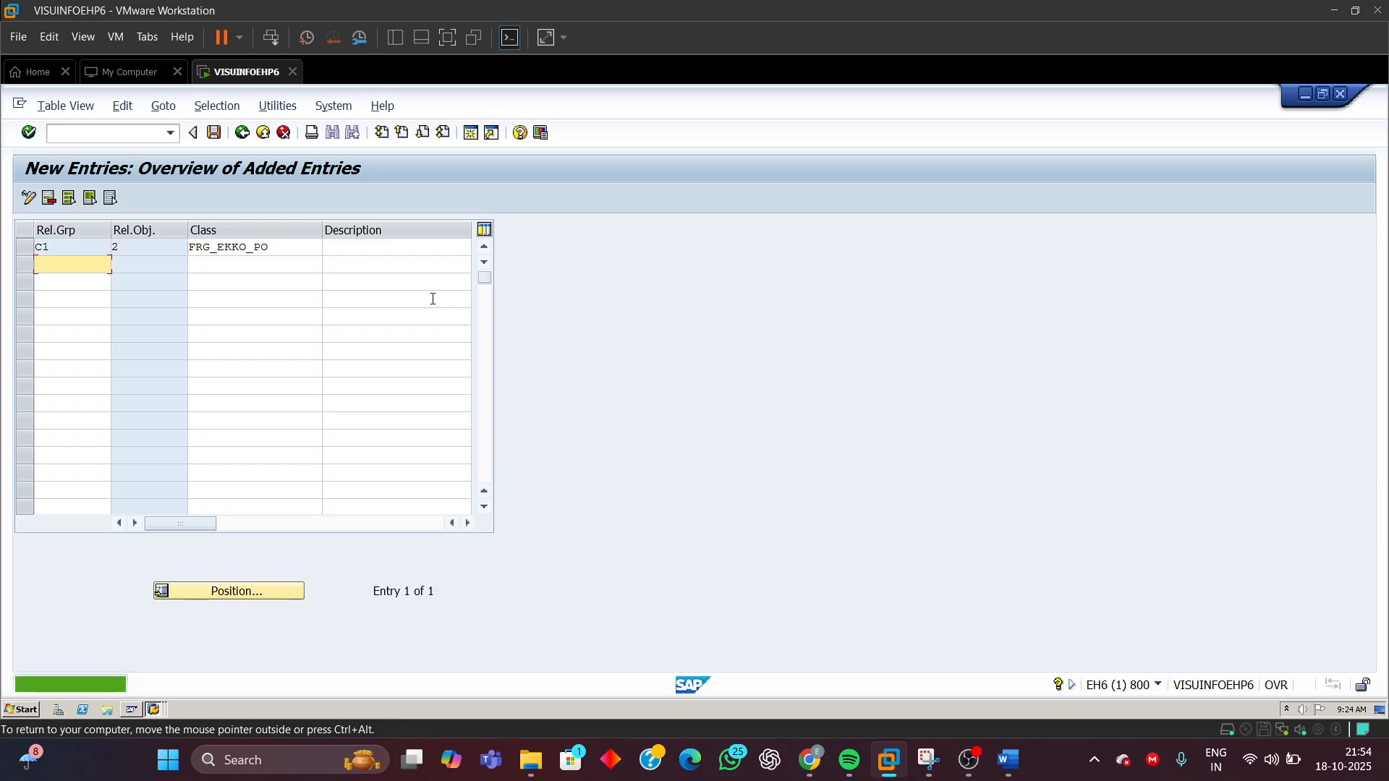
# - Enter "Rel group Contract" as the description of release group C1
pyautogui.click(344, 246)
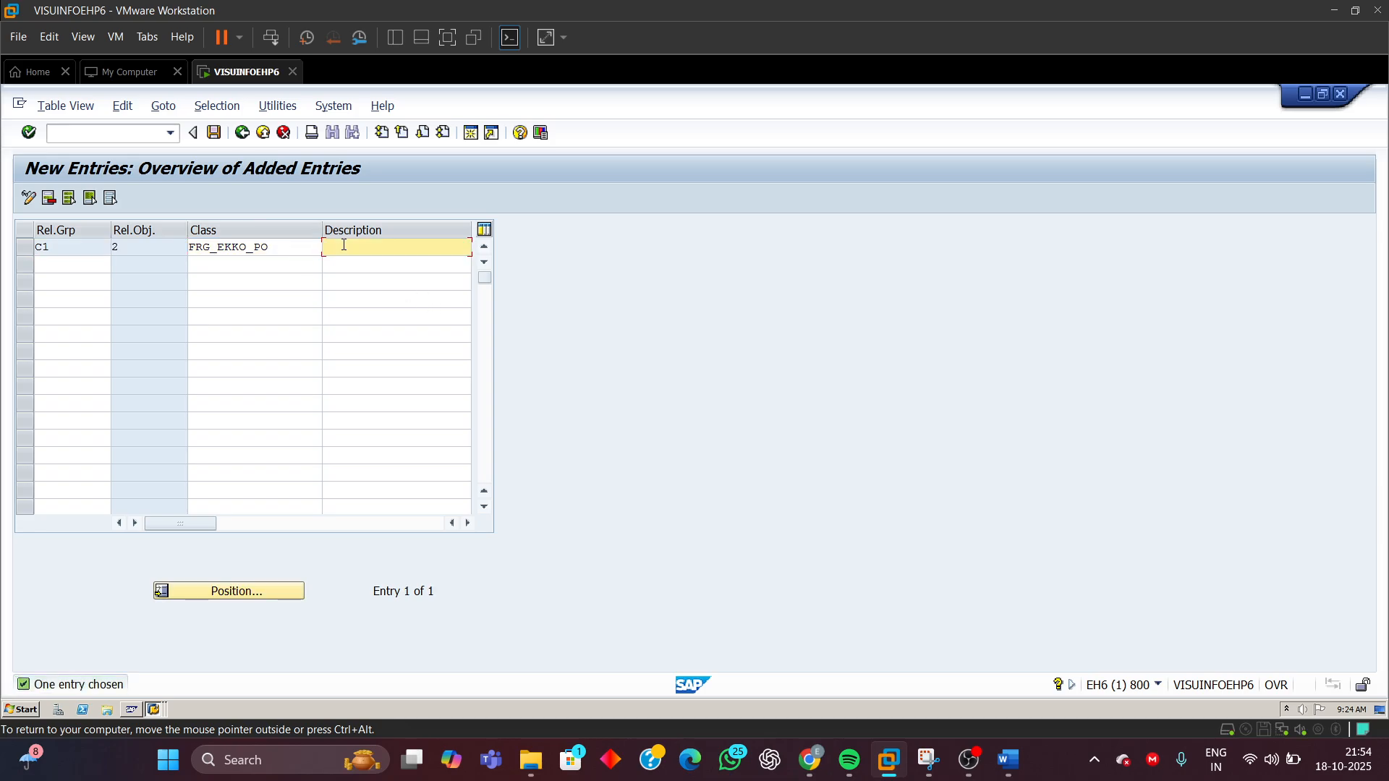
pyautogui.write('Rel ')
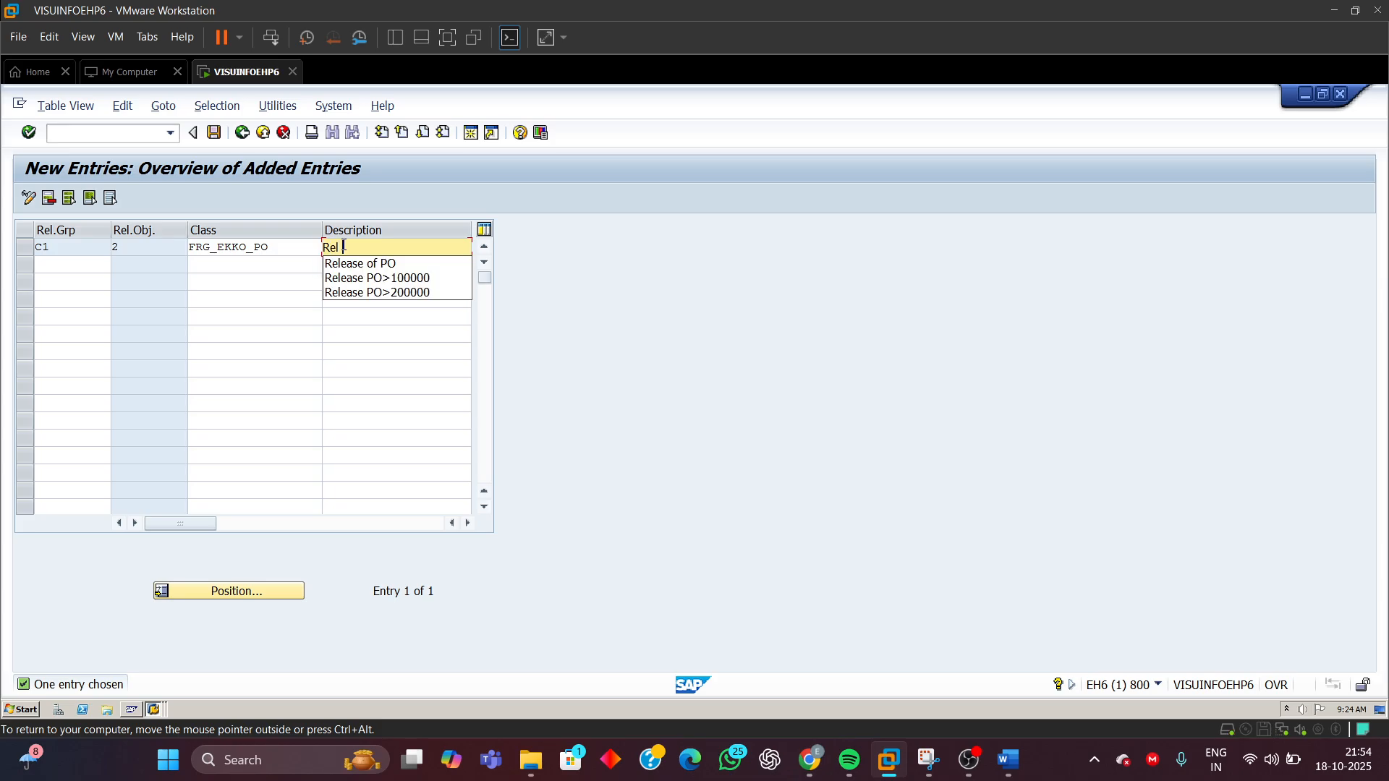
pyautogui.write('group C')
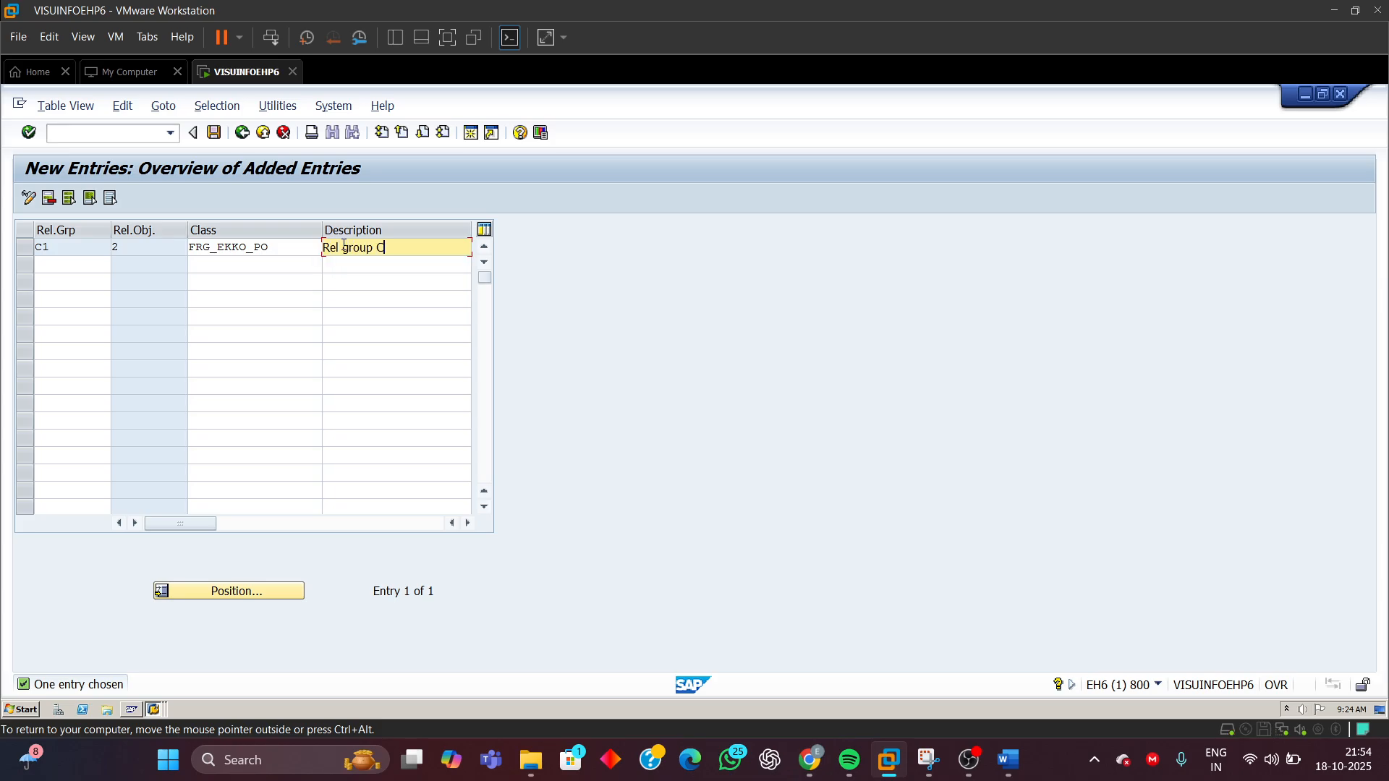
pyautogui.write('ontracts')
pyautogui.press('BackSpace')
pyautogui.click(64, 269)
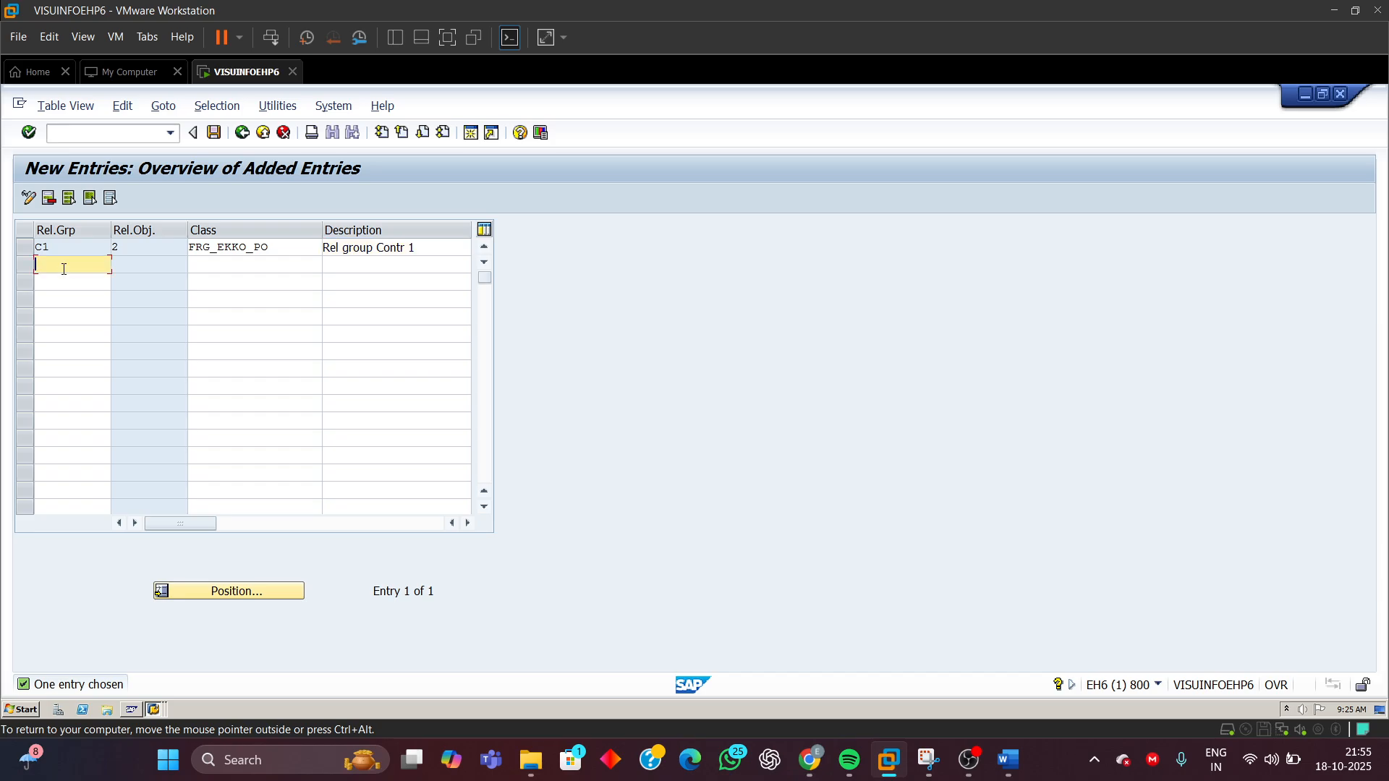
pyautogui.click(350, 265)
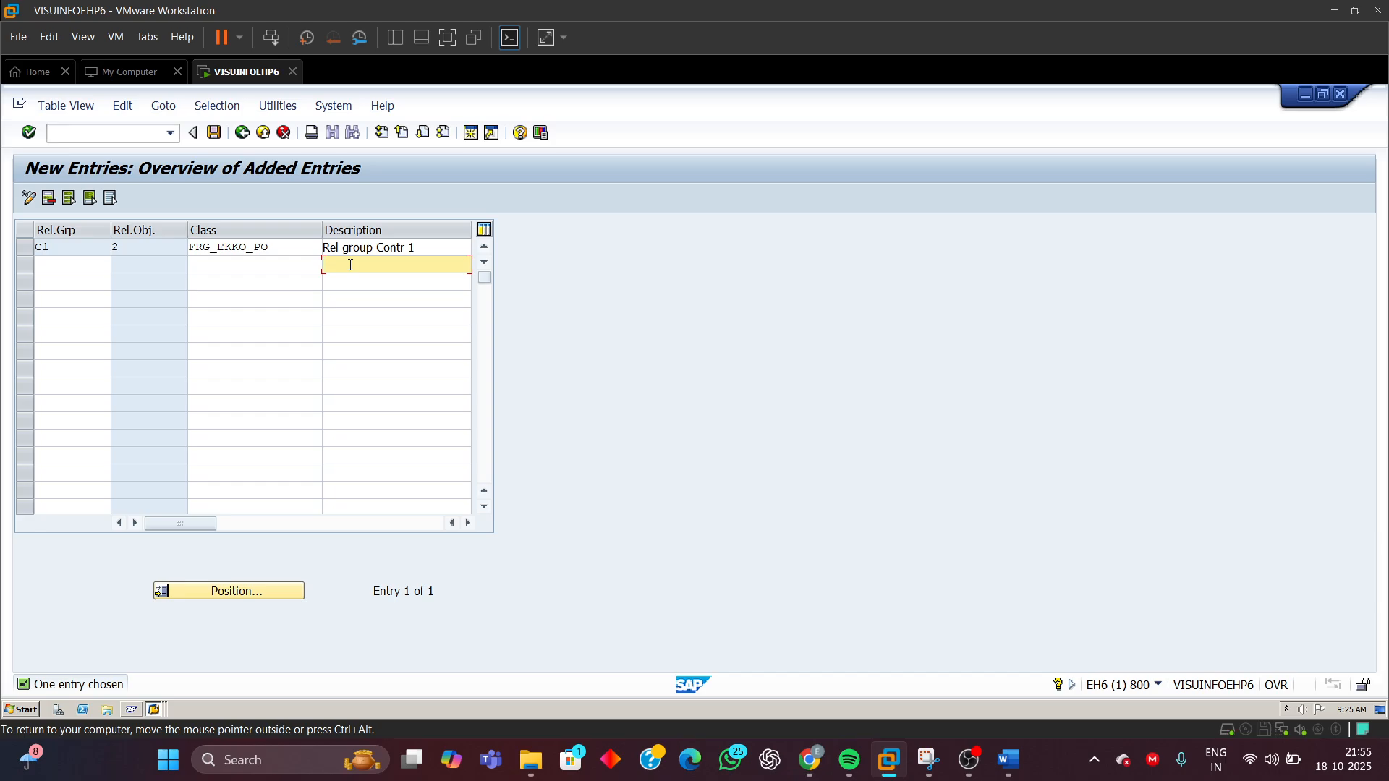
pyautogui.click(48, 266)
pyautogui.click(417, 244)
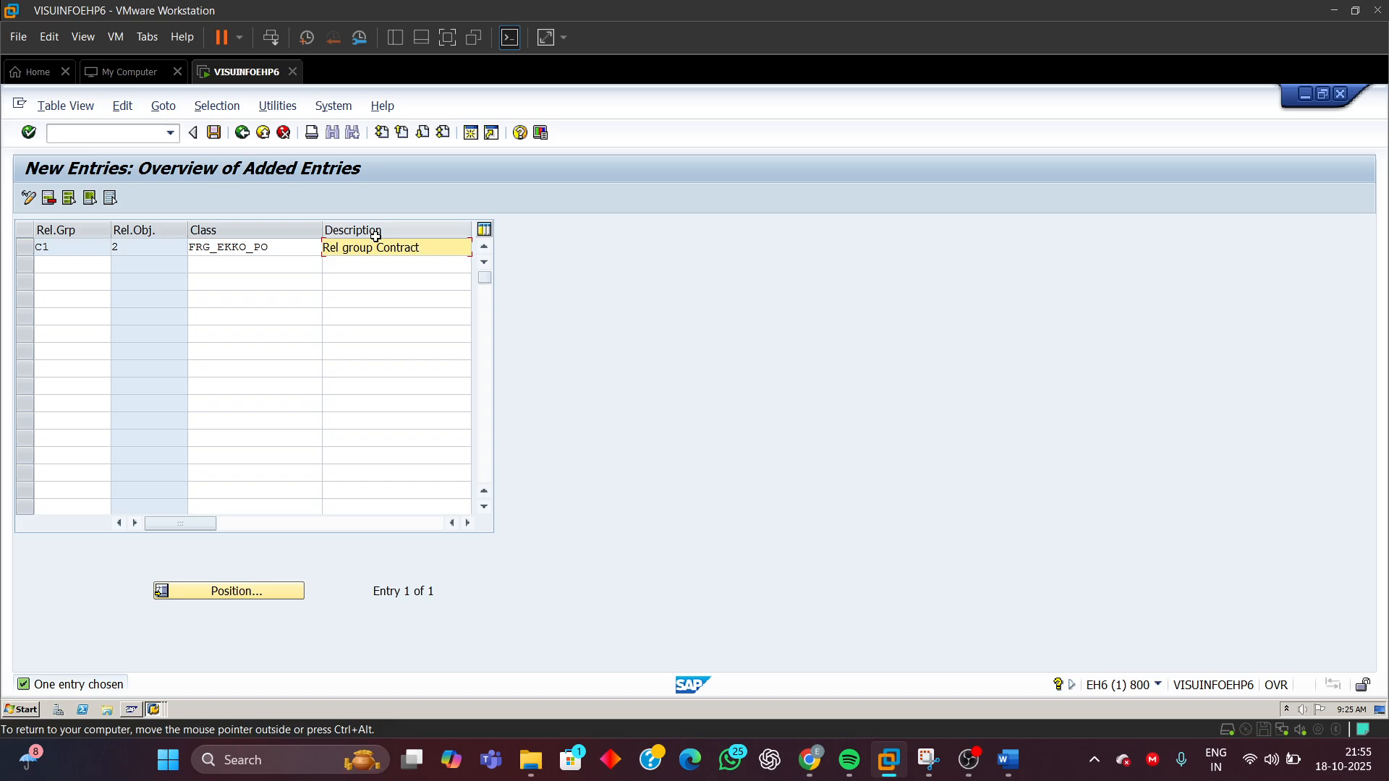
# - Save the new release group under the proposed customizing request and go back to the activity list
pyautogui.click(213, 133)
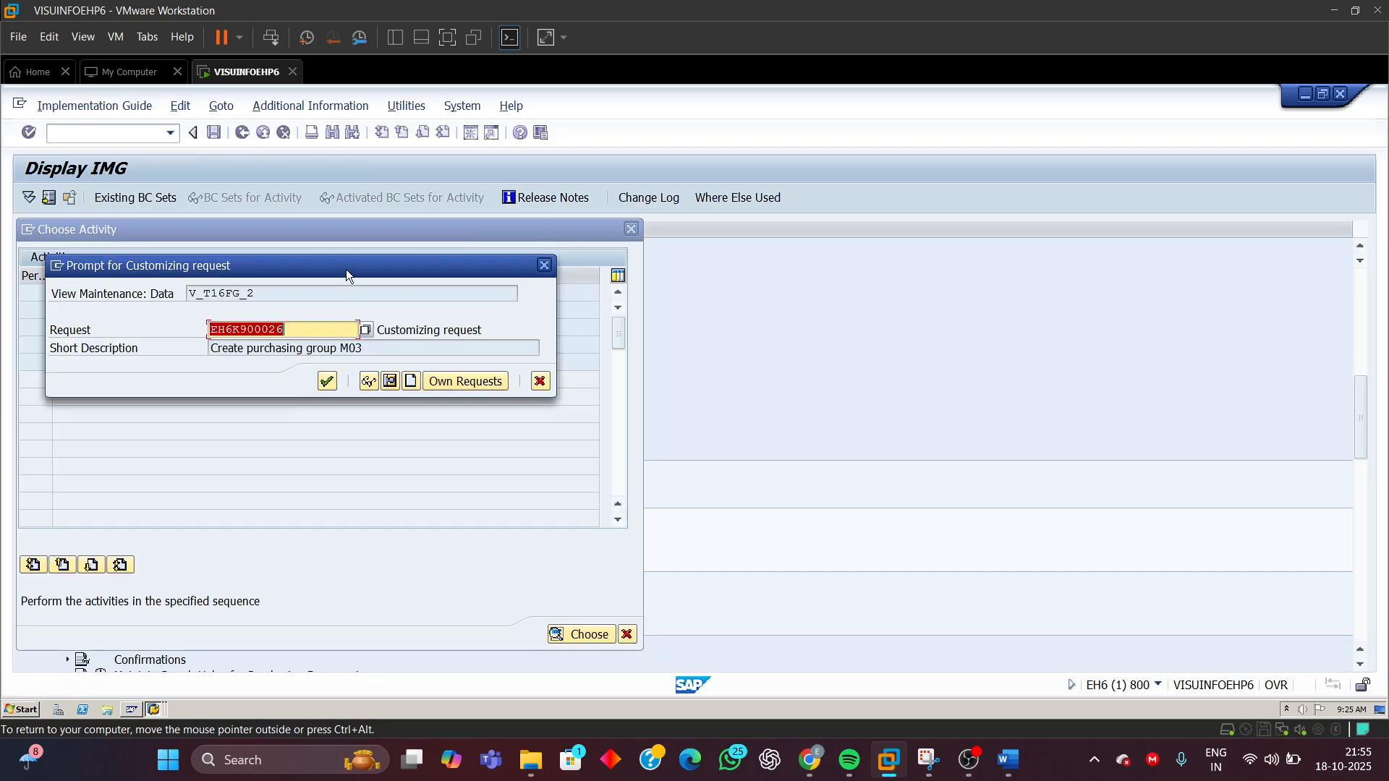
pyautogui.click(327, 380)
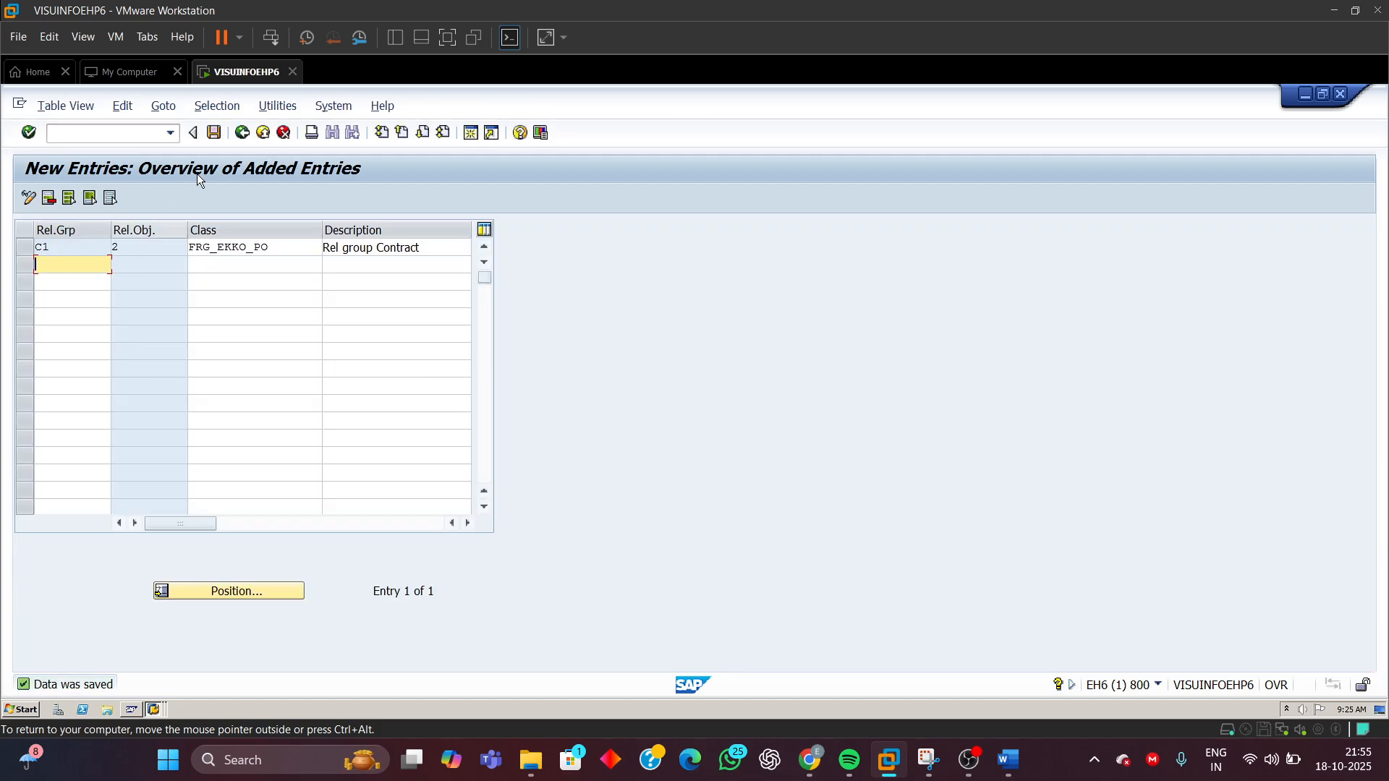
pyautogui.click(244, 137)
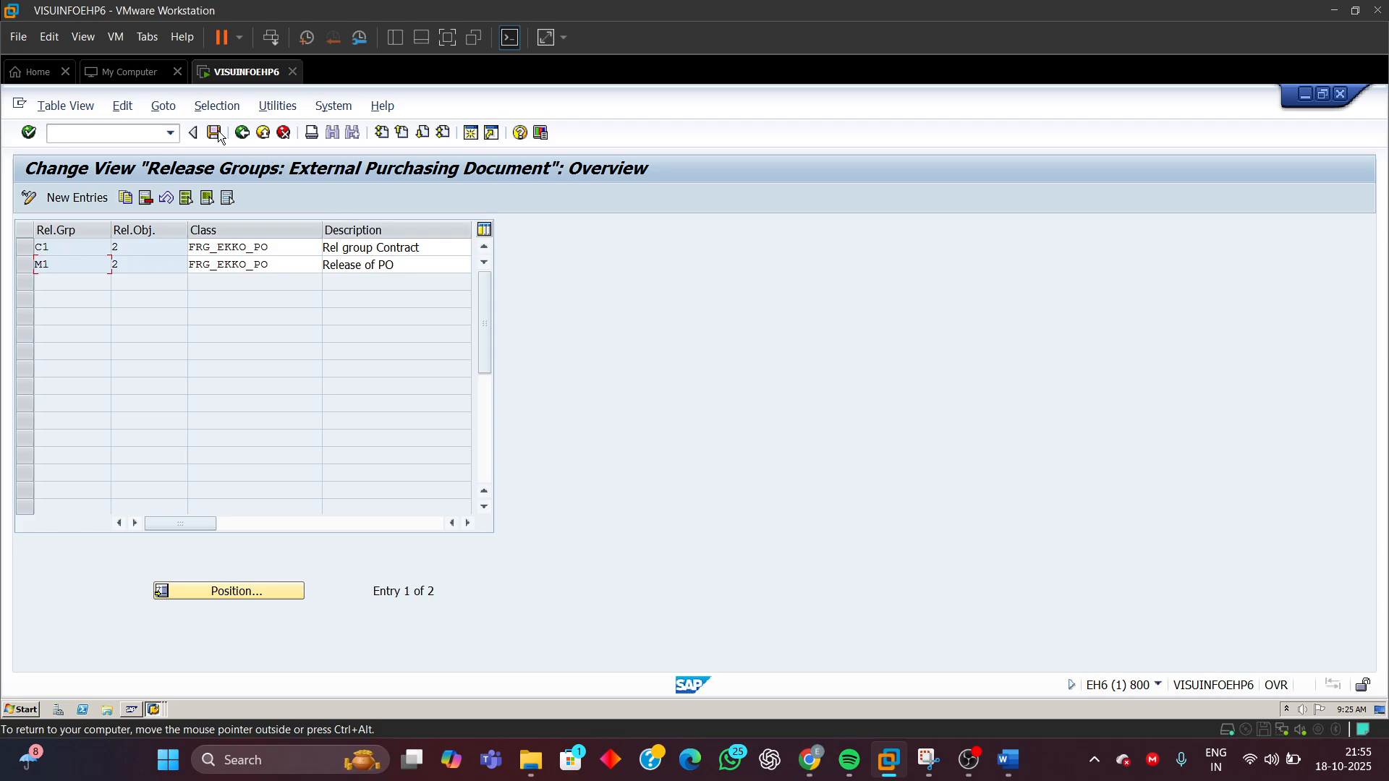
pyautogui.click(243, 133)
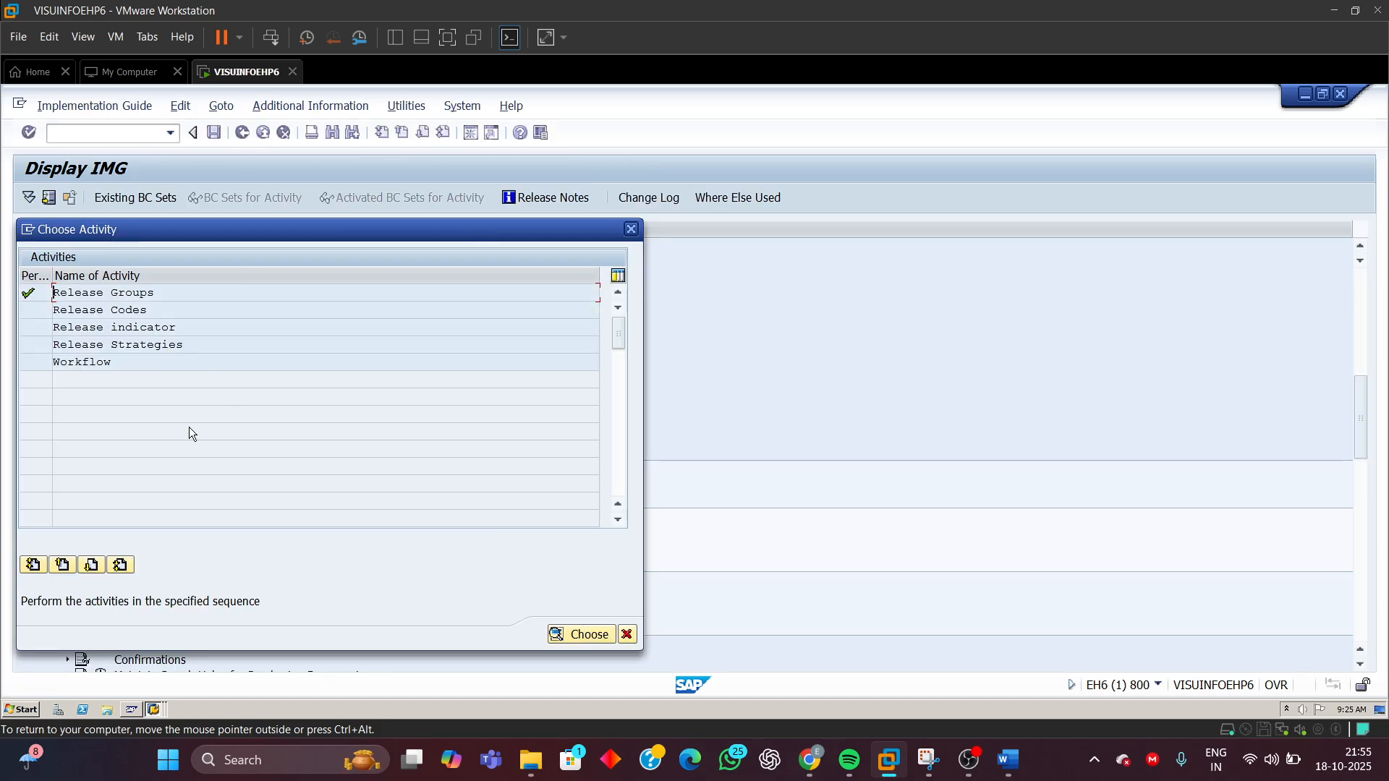
# - Open the Release Codes activity, check the release codes in the Word requirements table, and return to SAP
pyautogui.moveTo(223, 237); pyautogui.dragTo(366, 201)
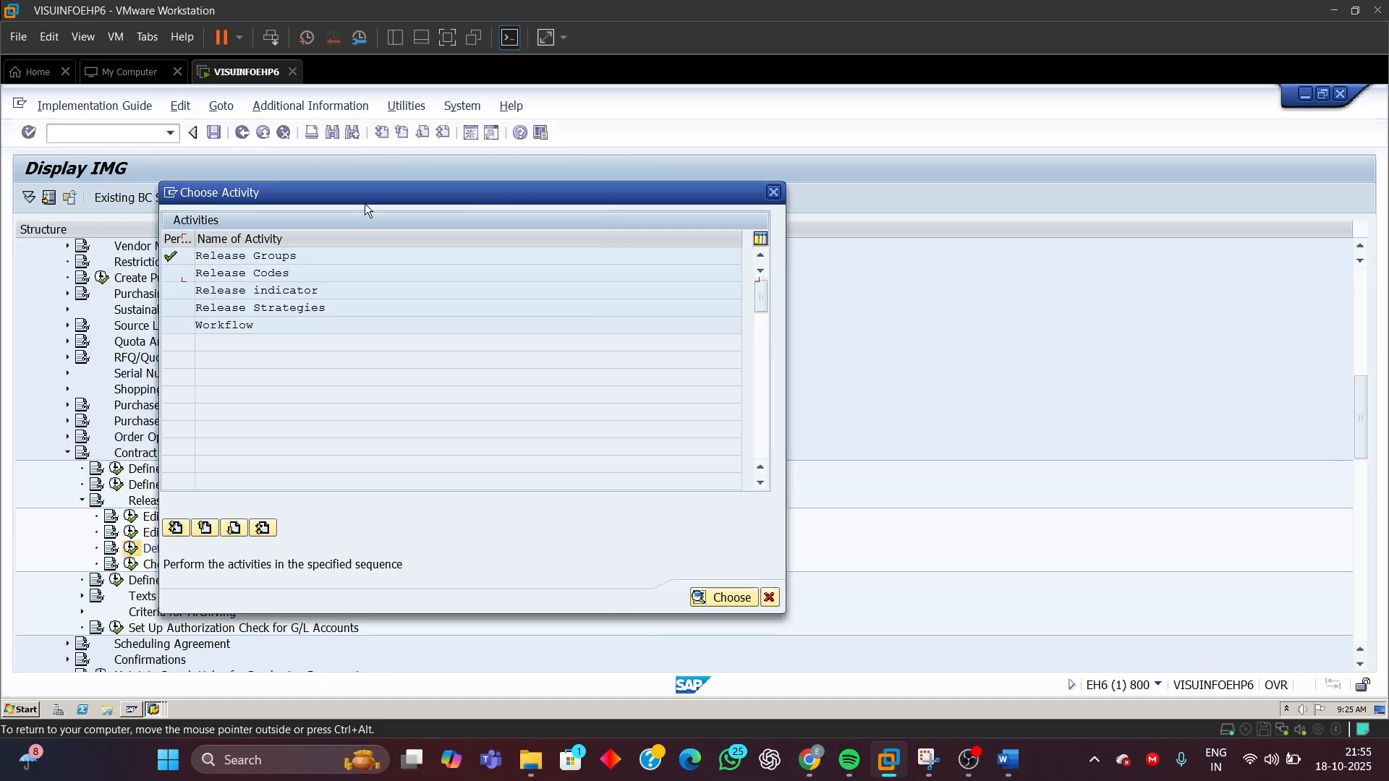
pyautogui.doubleClick(231, 273)
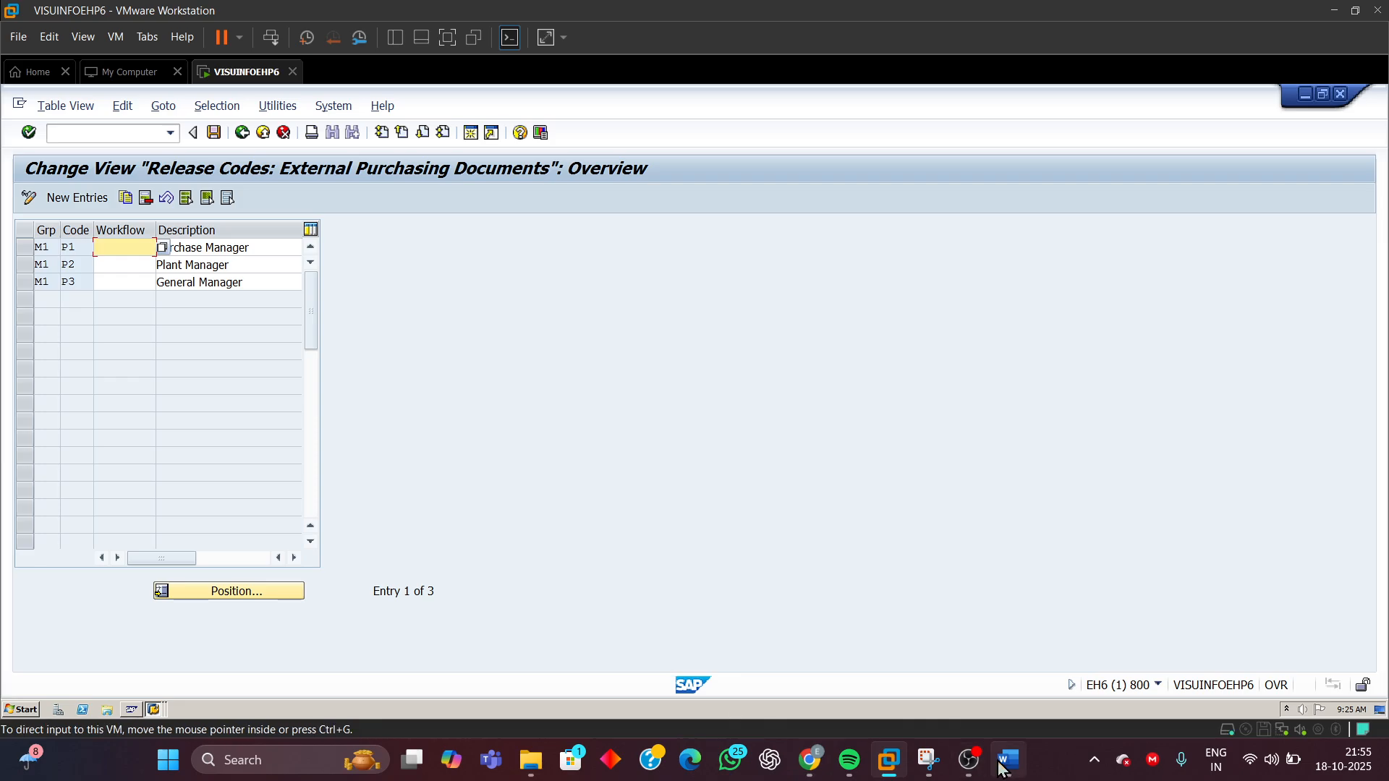
pyautogui.moveTo(1006, 766)
pyautogui.click(1042, 693)
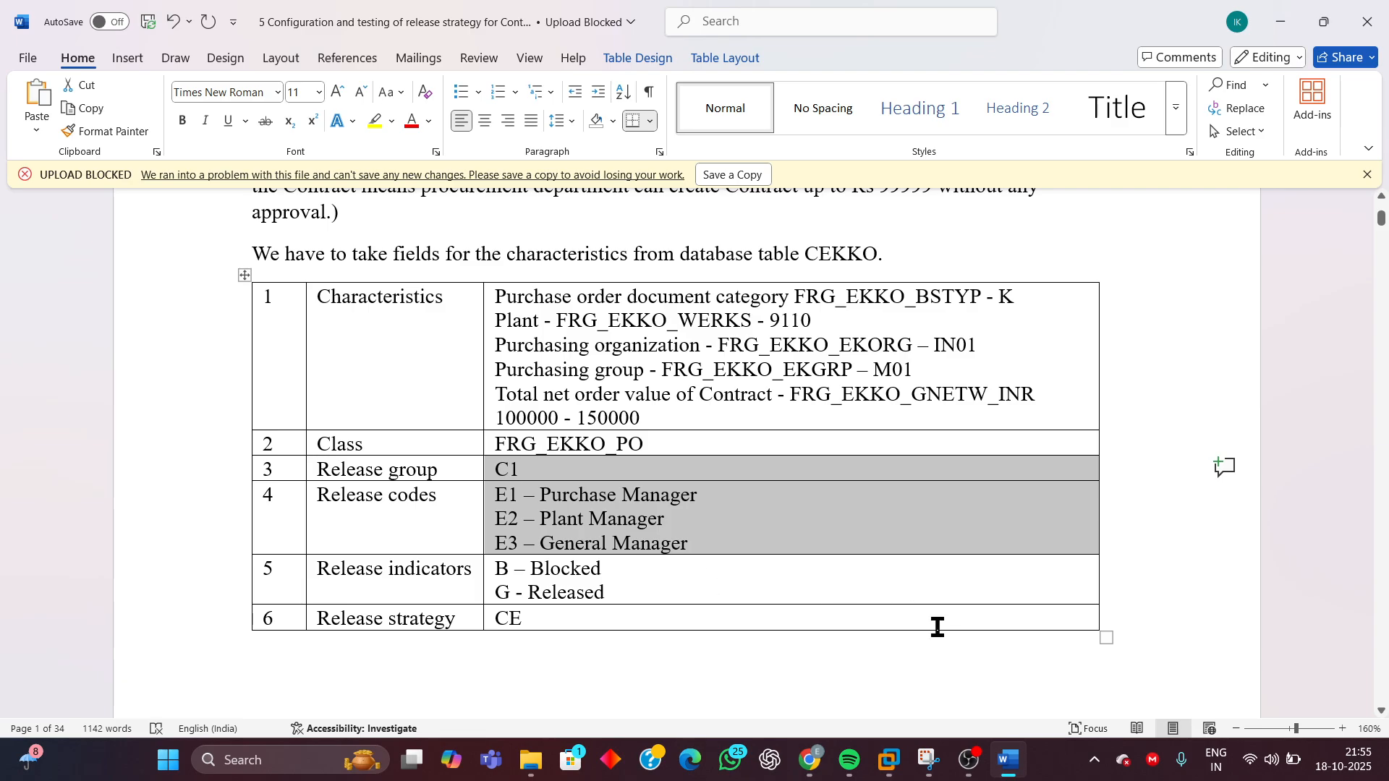
pyautogui.moveTo(903, 761)
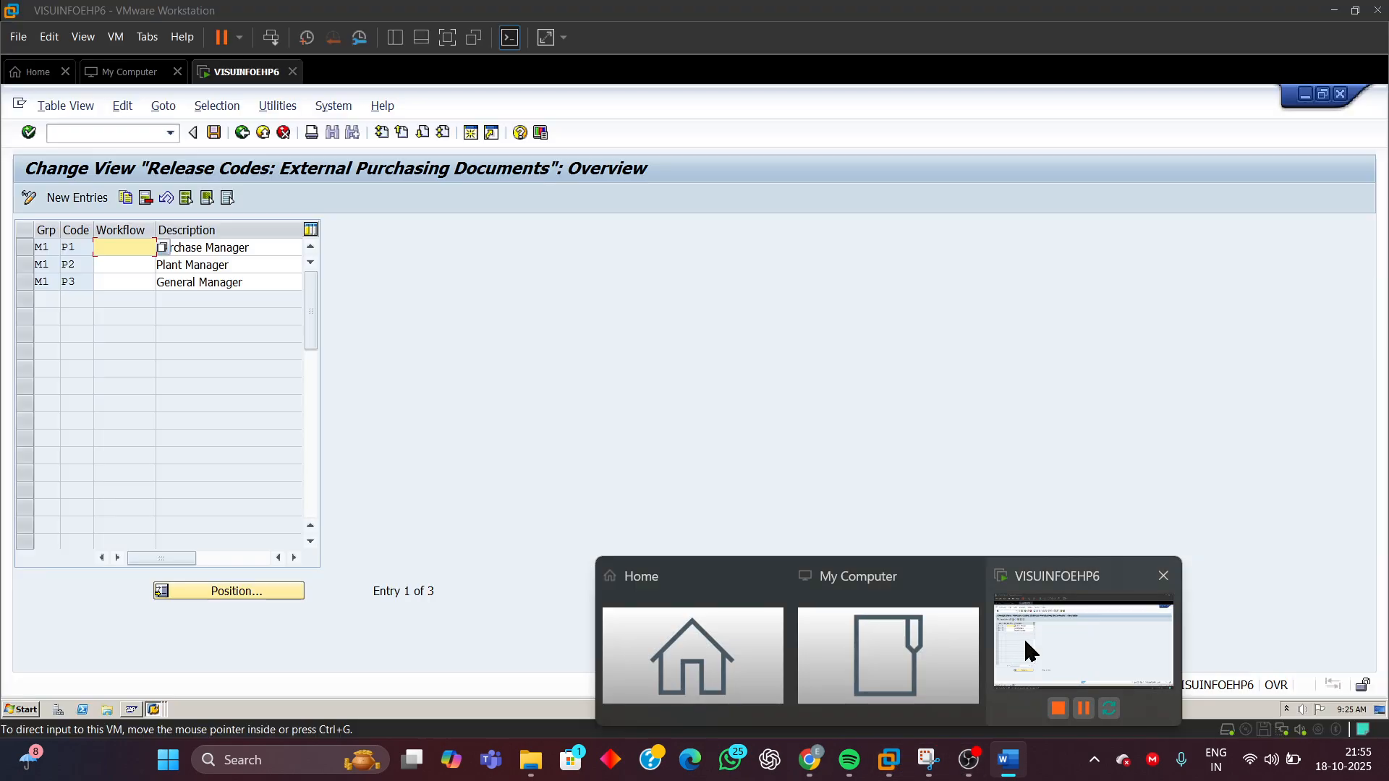
pyautogui.click(1023, 637)
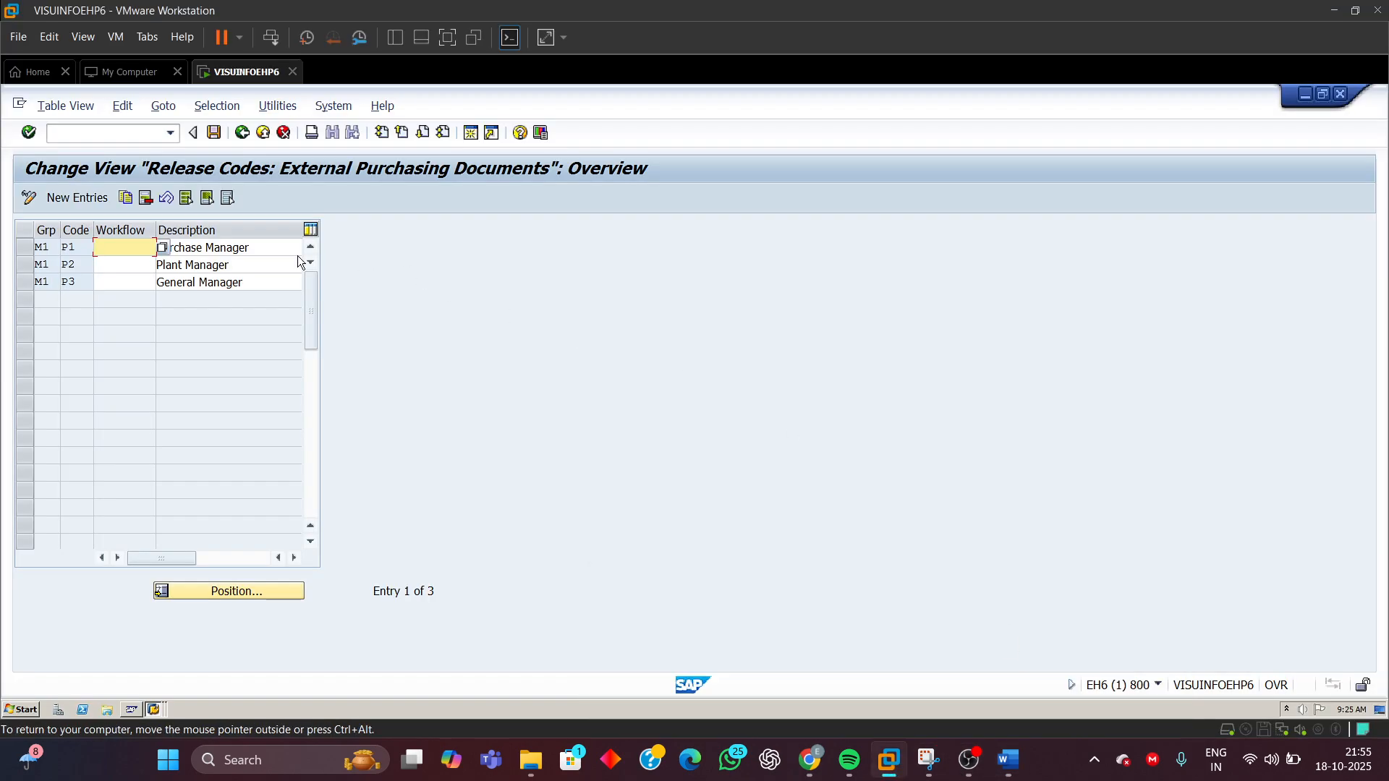
# - Add a new release code entry with group C1, code E1 and description Purchase Manager
pyautogui.click(79, 201)
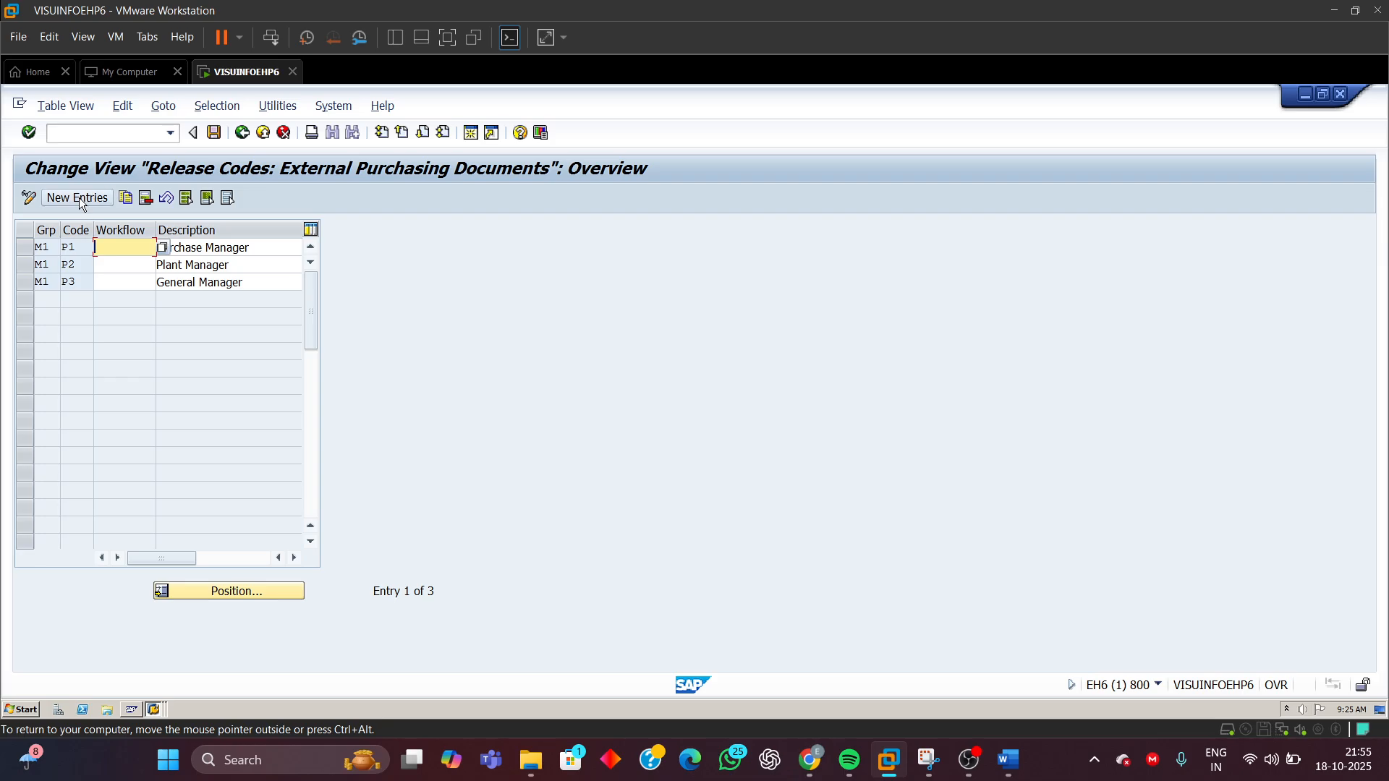
pyautogui.click(1008, 761)
pyautogui.click(1005, 763)
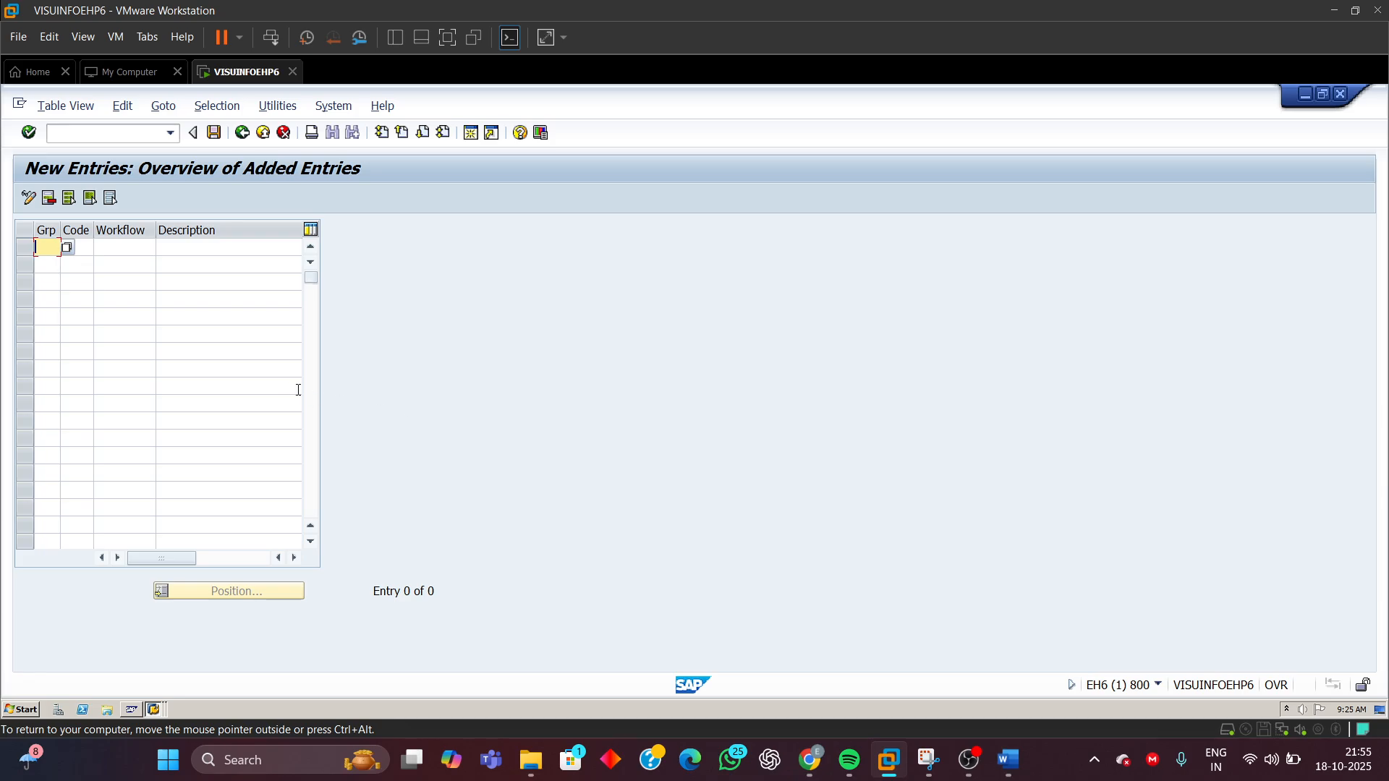
pyautogui.write('C1')
pyautogui.click(84, 251)
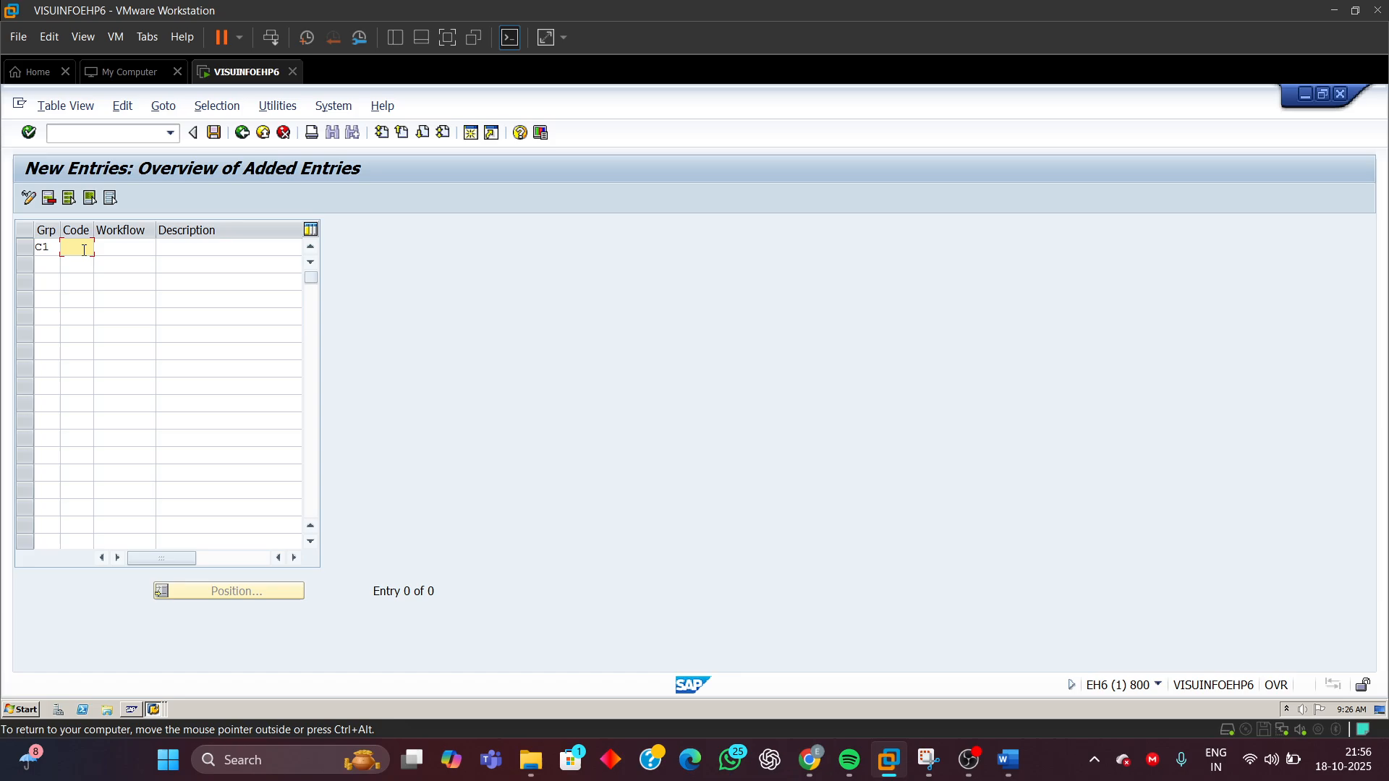
pyautogui.write('E1')
pyautogui.click(196, 251)
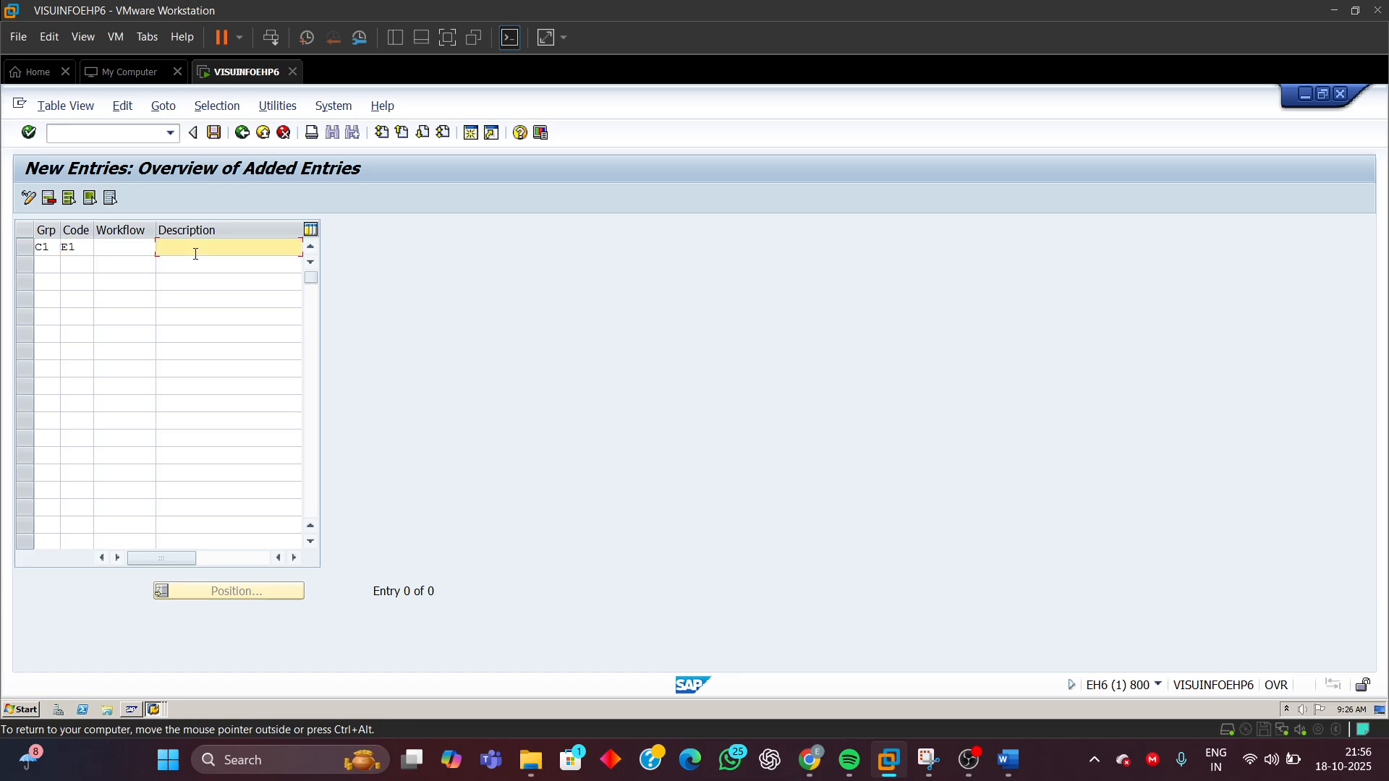
pyautogui.write('P')
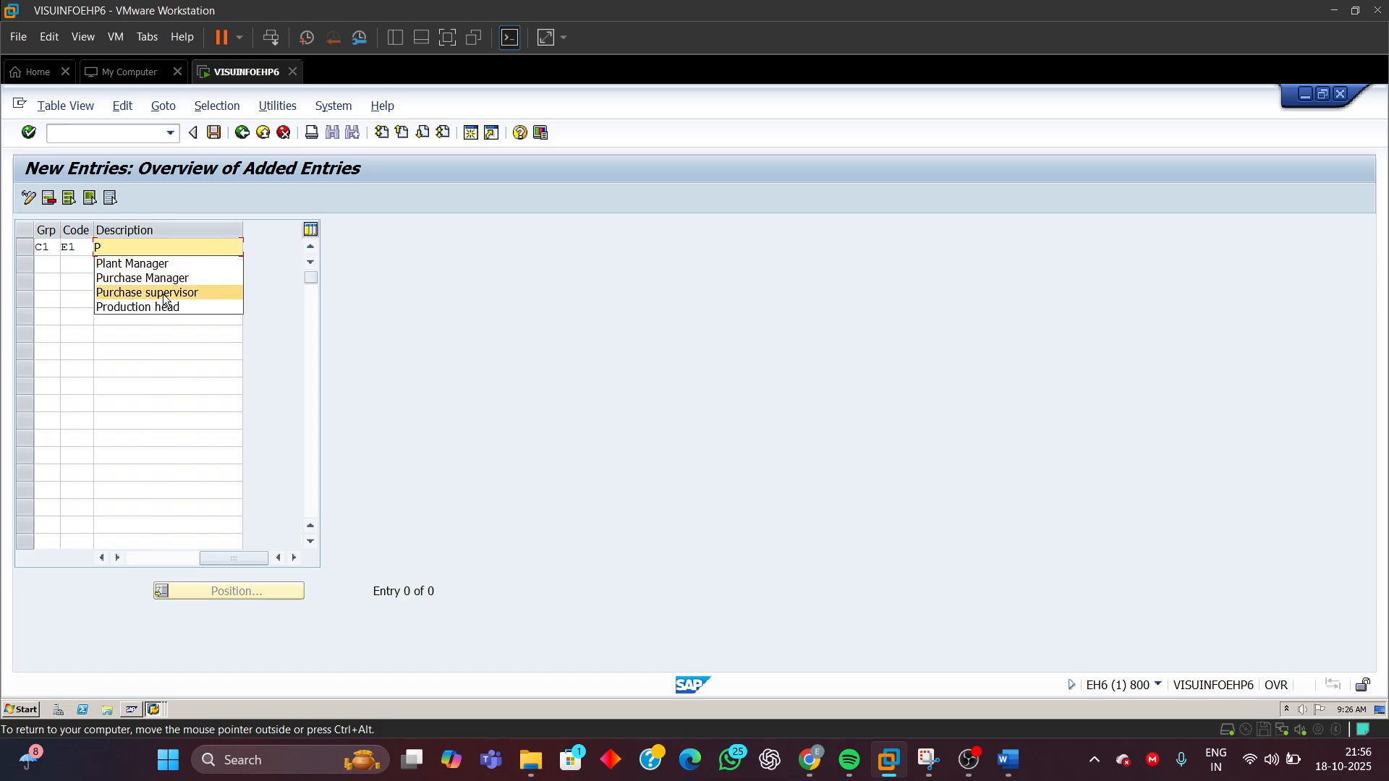
pyautogui.click(169, 276)
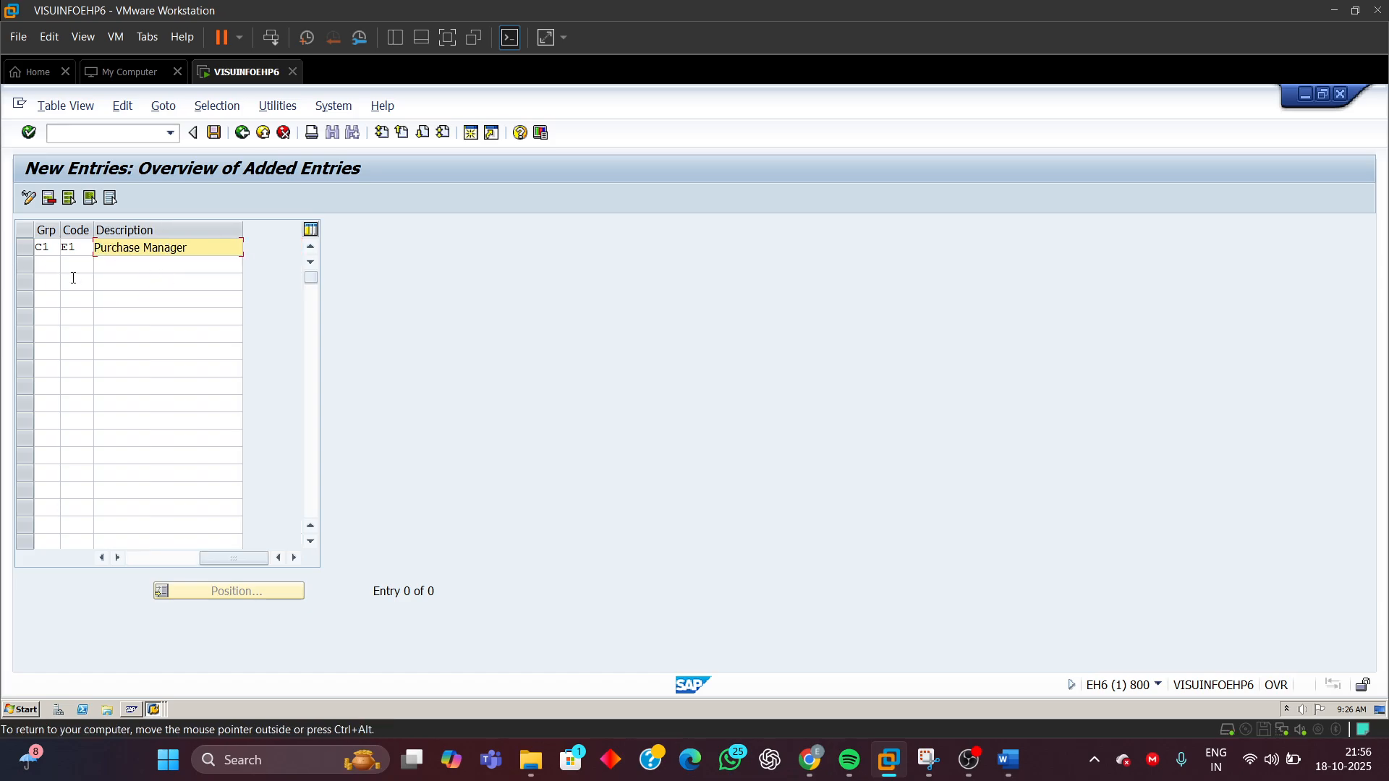
# - Add release code E2 with description Plant Manager under group C1, and check it against the release strategy document in Word
pyautogui.click(52, 264)
pyautogui.write('C')
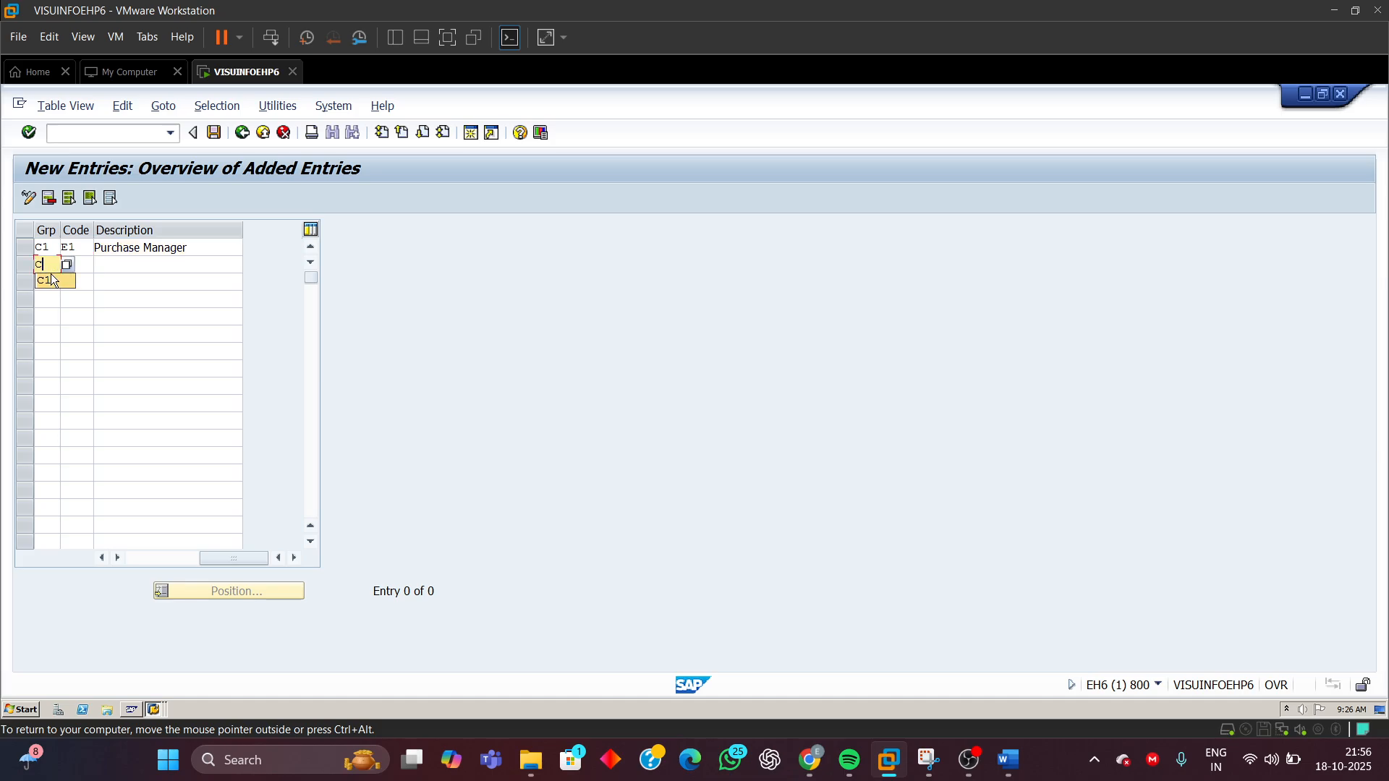
pyautogui.click(49, 279)
pyautogui.click(86, 265)
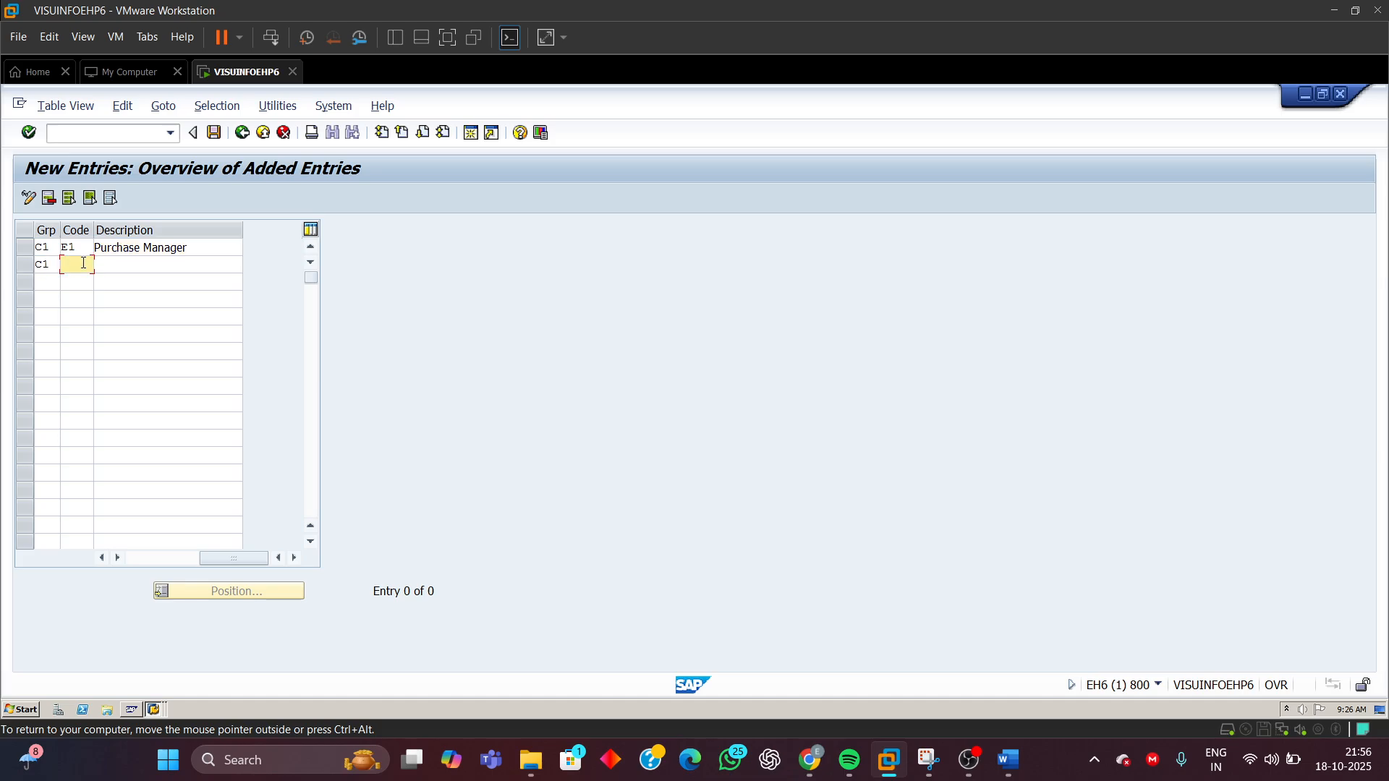
pyautogui.write('E2')
pyautogui.click(132, 265)
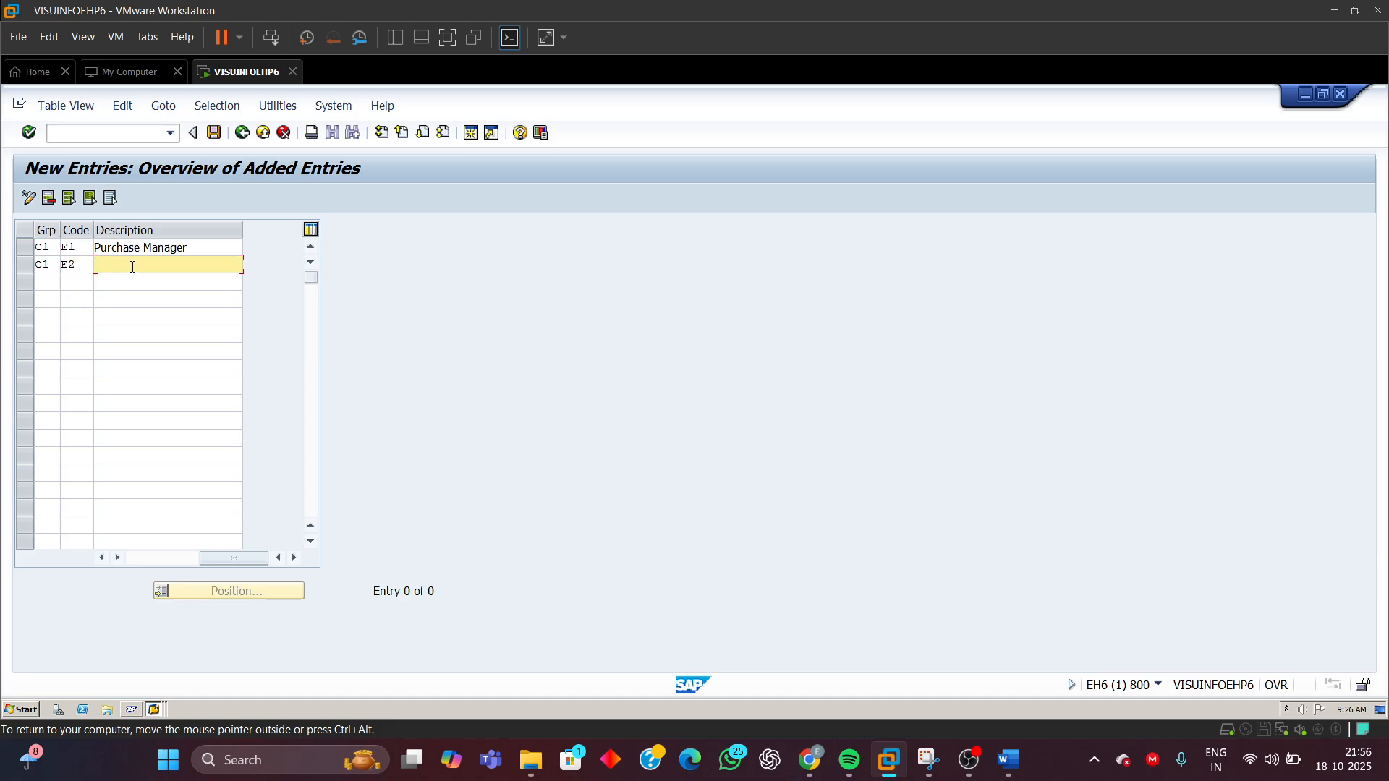
pyautogui.click(132, 266)
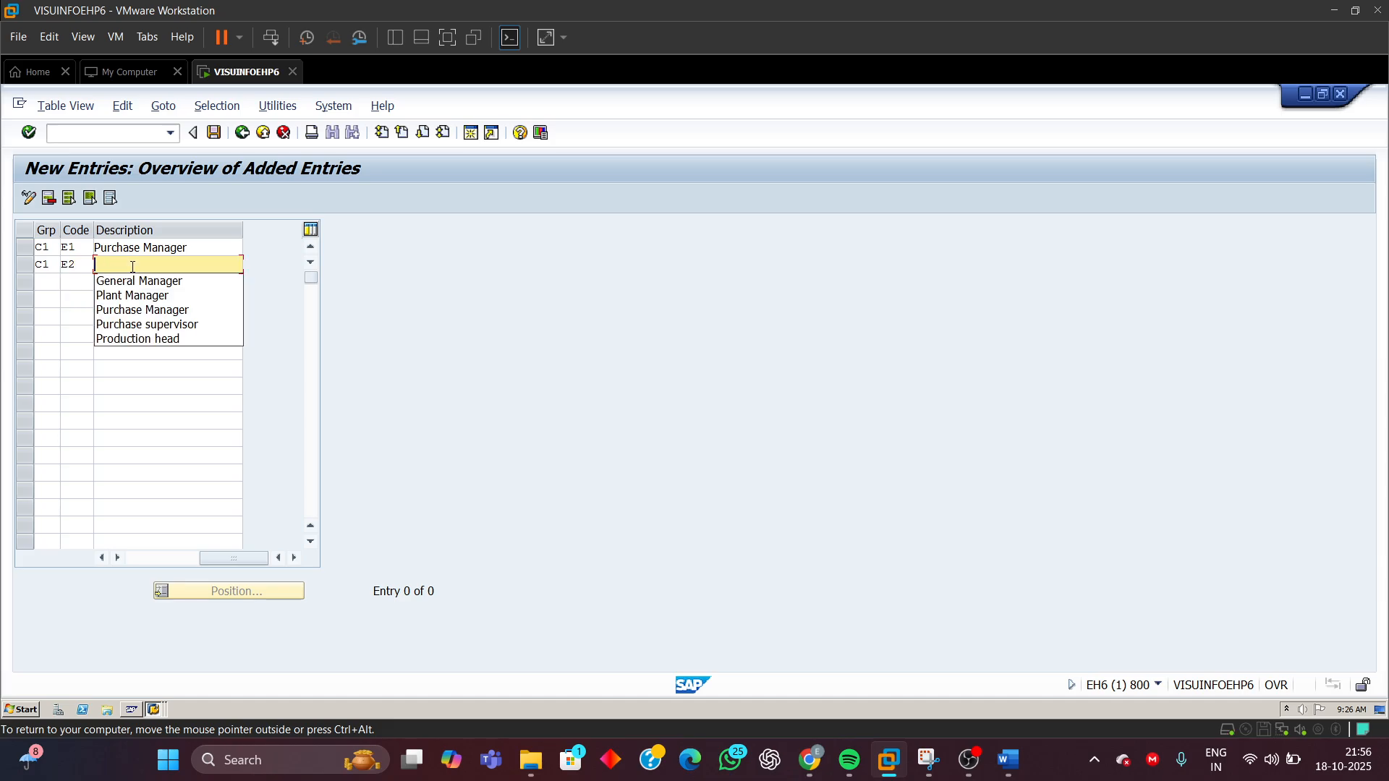
pyautogui.click(156, 299)
pyautogui.click(1011, 763)
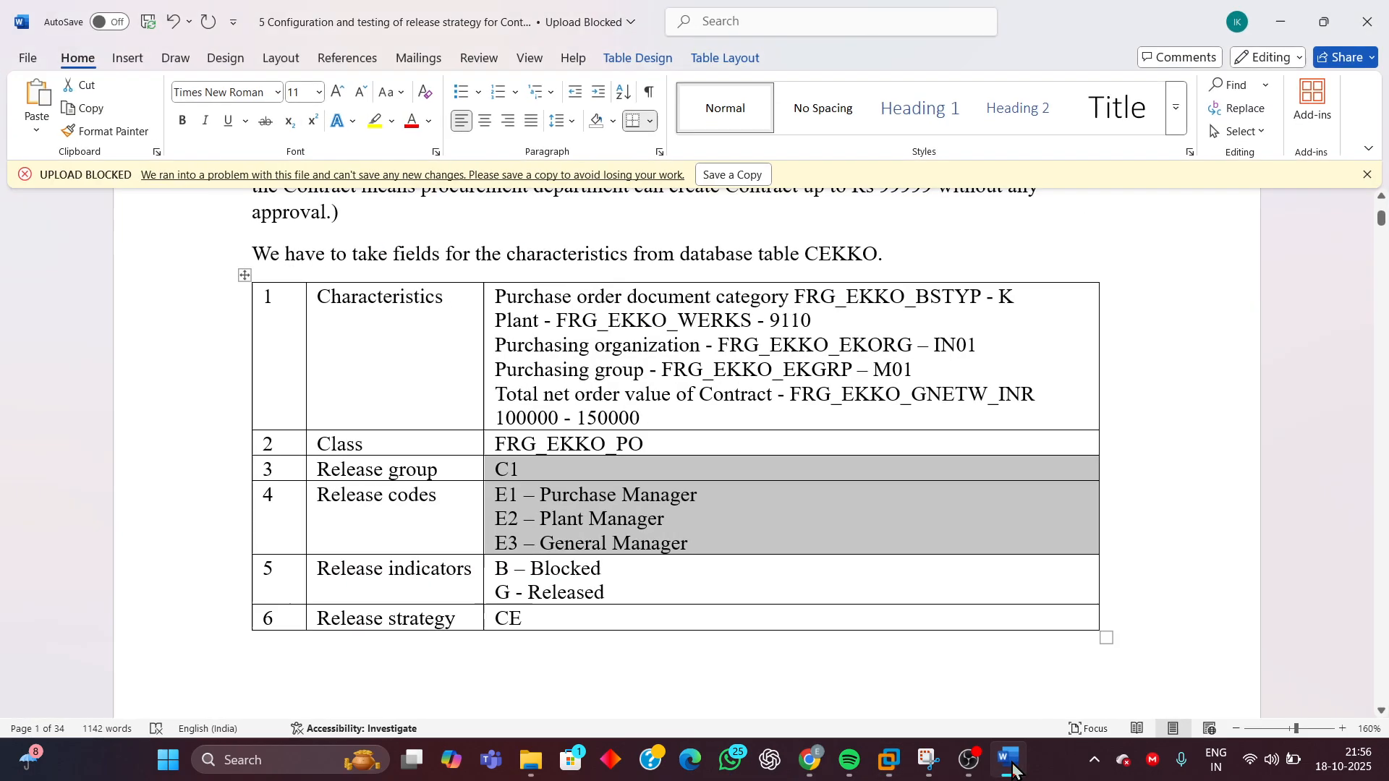
pyautogui.click(1011, 764)
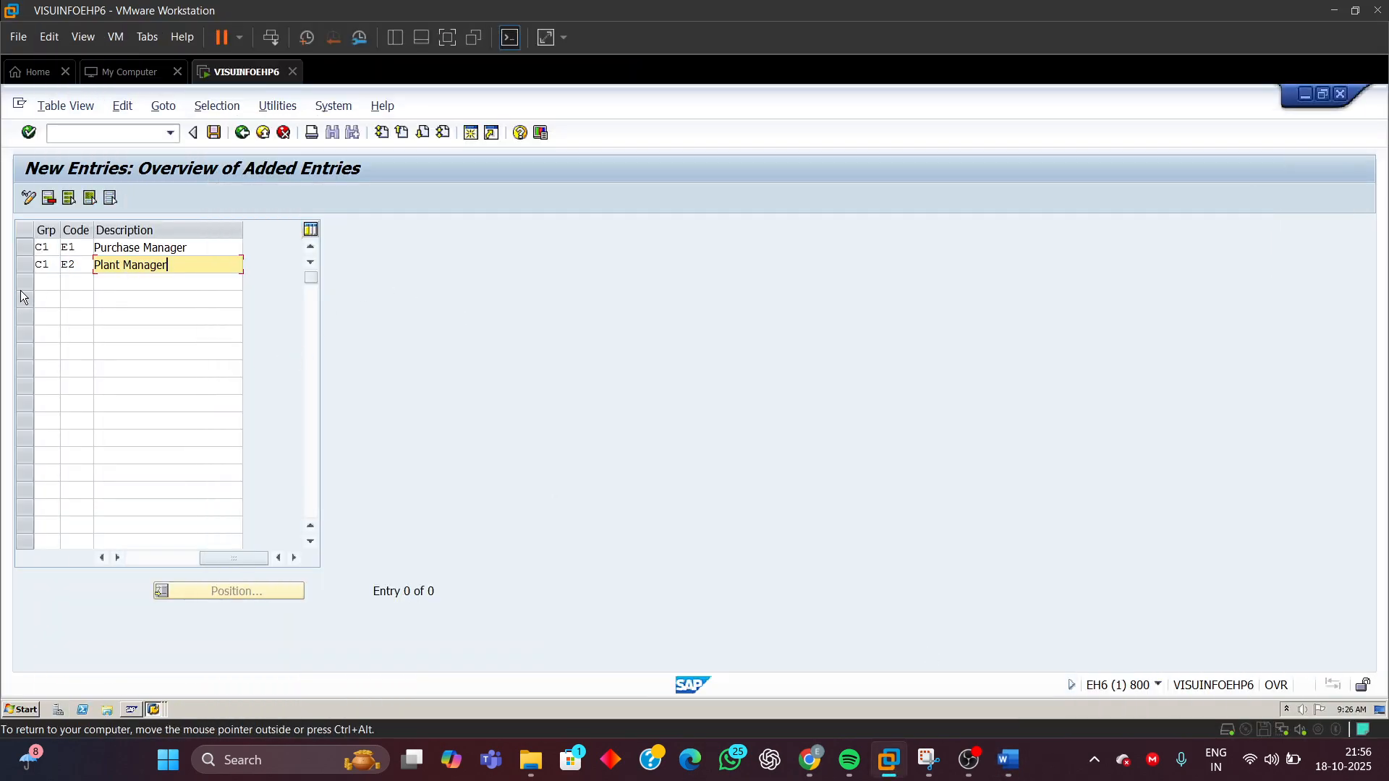
# - Add release code E3 with description General Manager under group C1 and confirm the entries
pyautogui.click(44, 282)
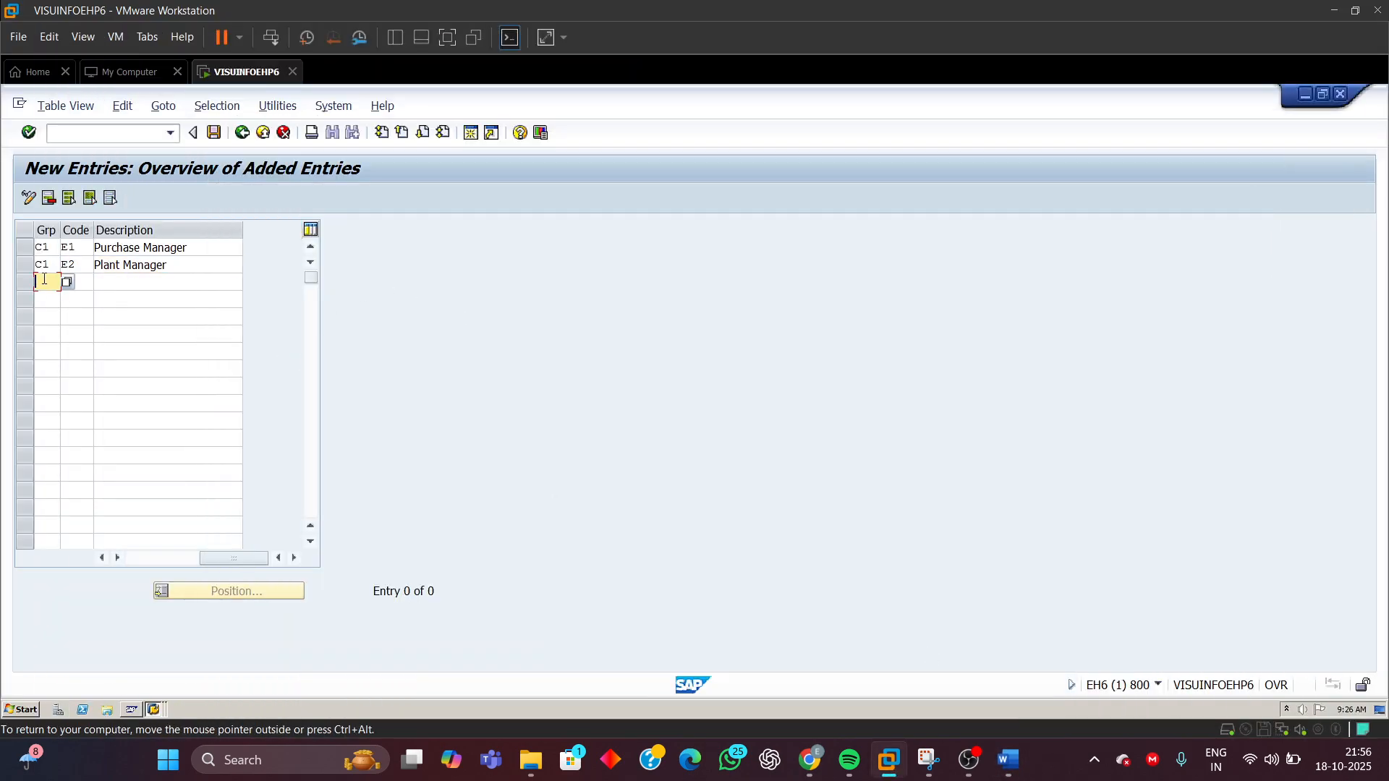
pyautogui.write('C1')
pyautogui.click(84, 284)
pyautogui.write('E')
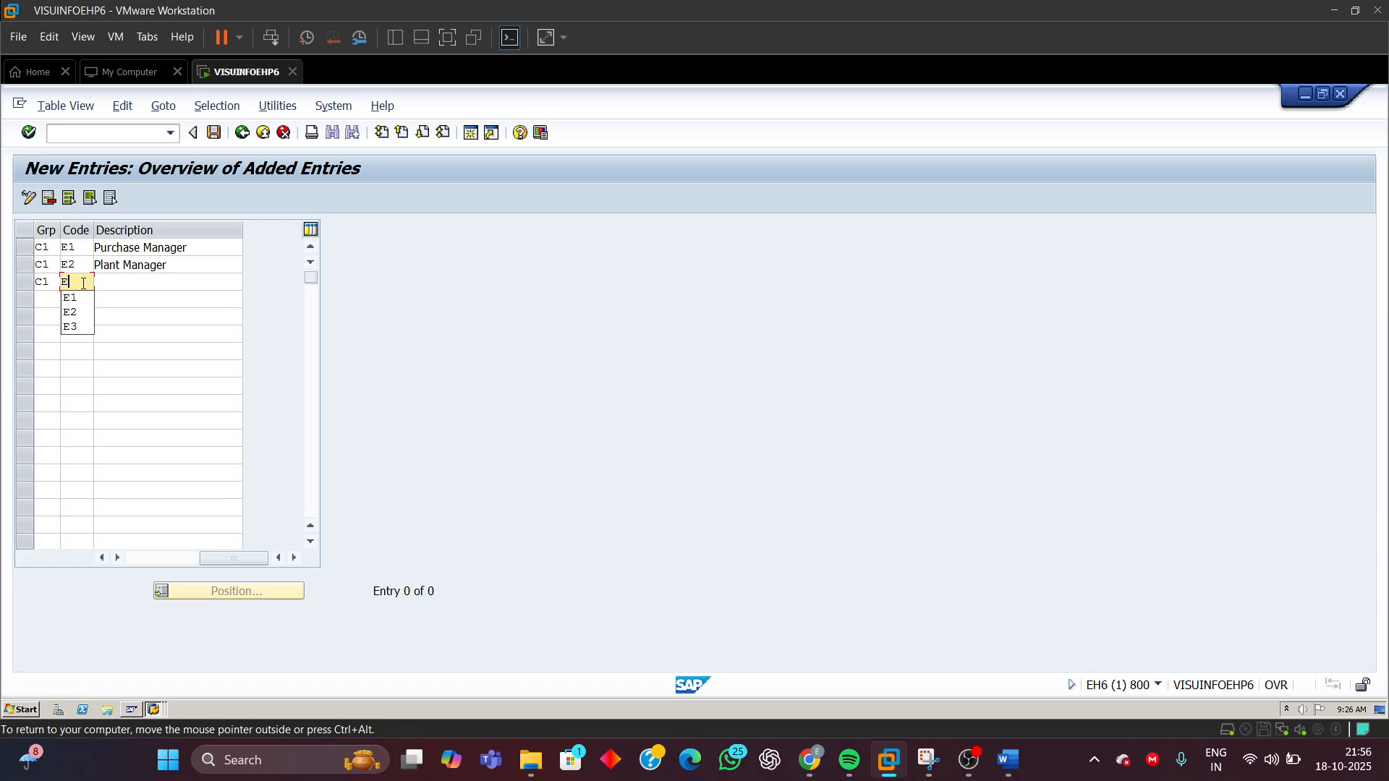
pyautogui.click(77, 327)
pyautogui.click(152, 281)
pyautogui.click(155, 279)
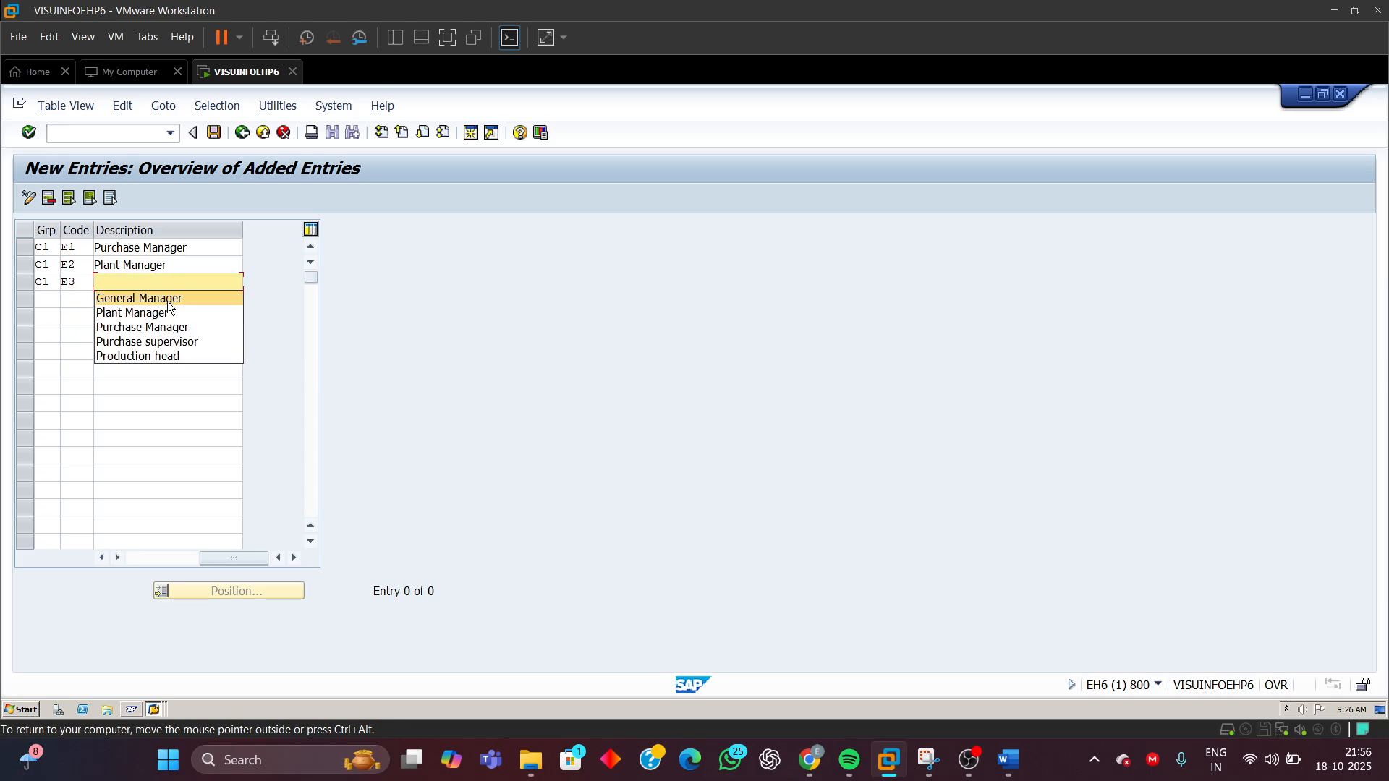
pyautogui.click(170, 298)
pyautogui.press('Return')
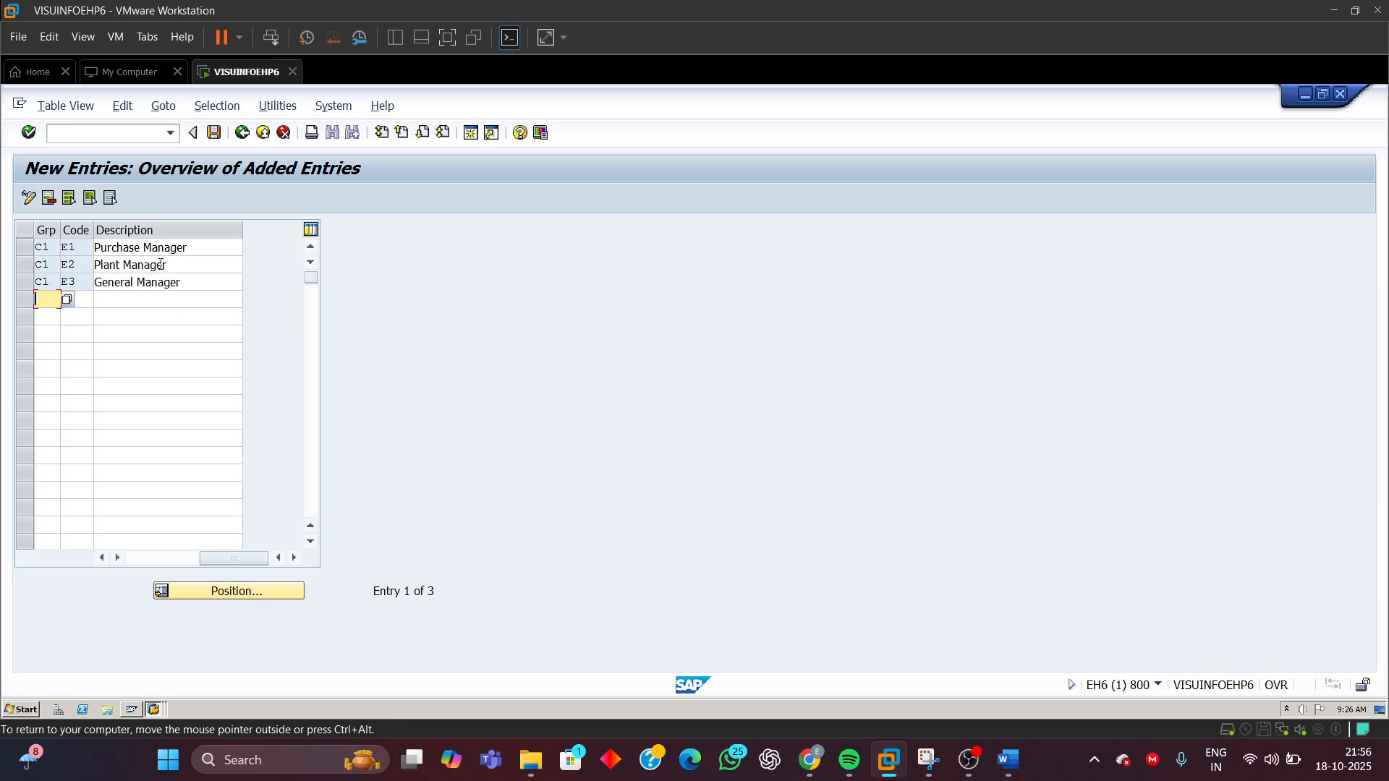
# - Save the new release codes in customizing request EH6K900026 and return to the release codes overview
pyautogui.click(214, 132)
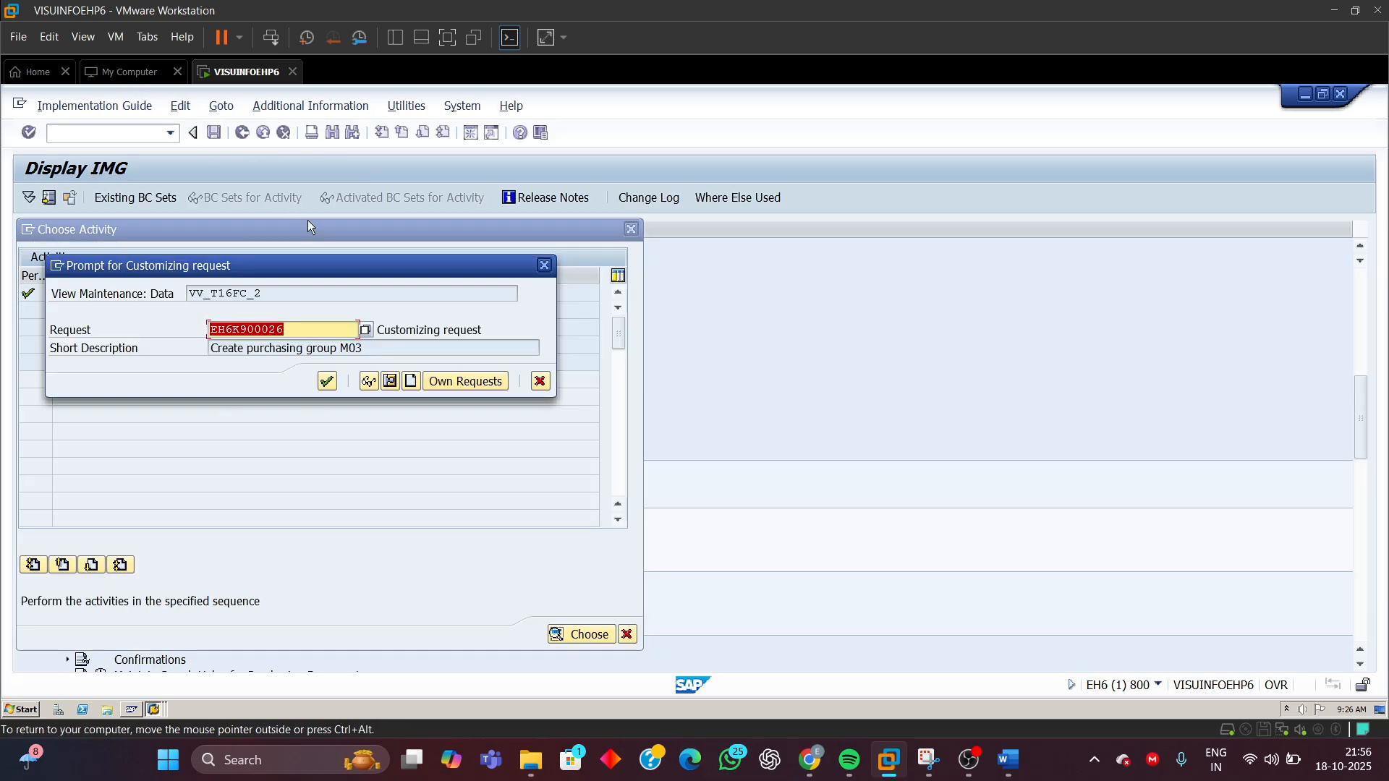
pyautogui.click(328, 384)
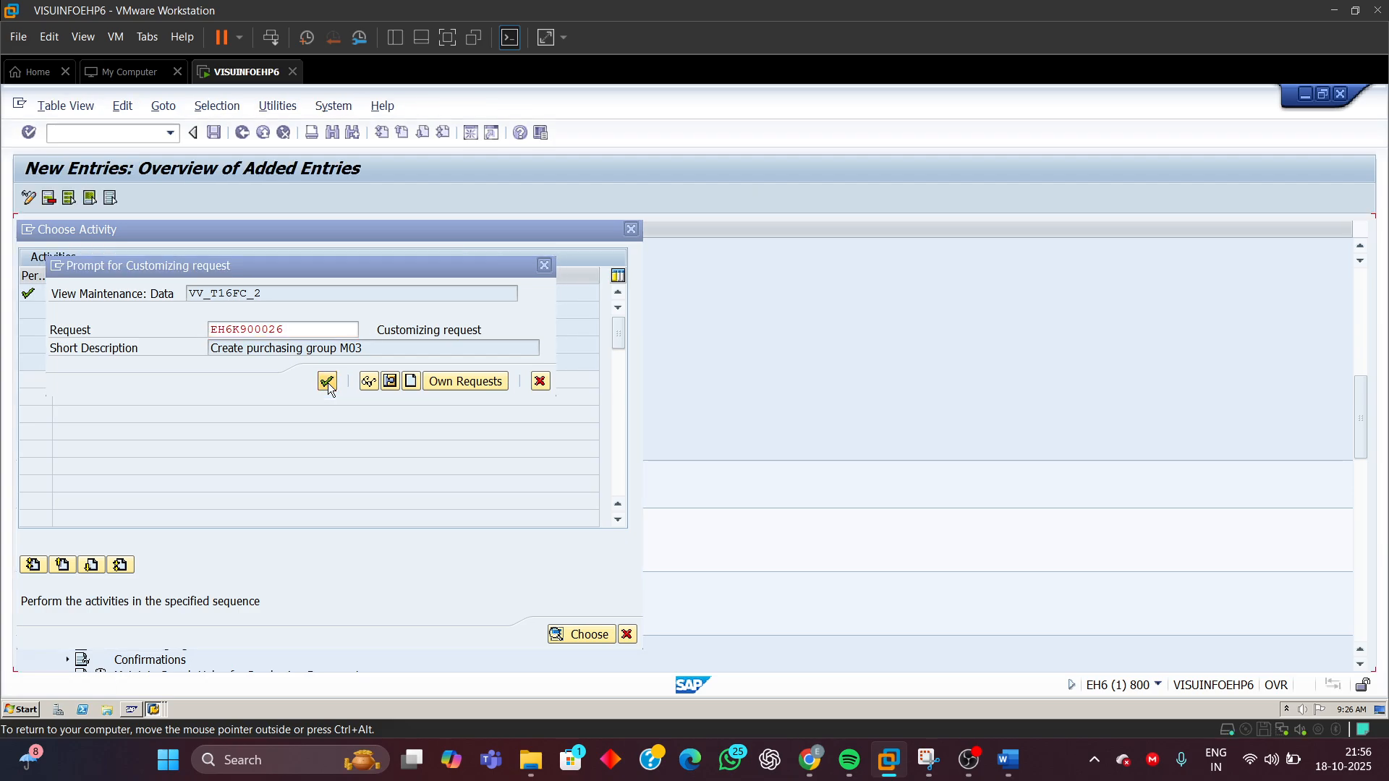
pyautogui.click(243, 138)
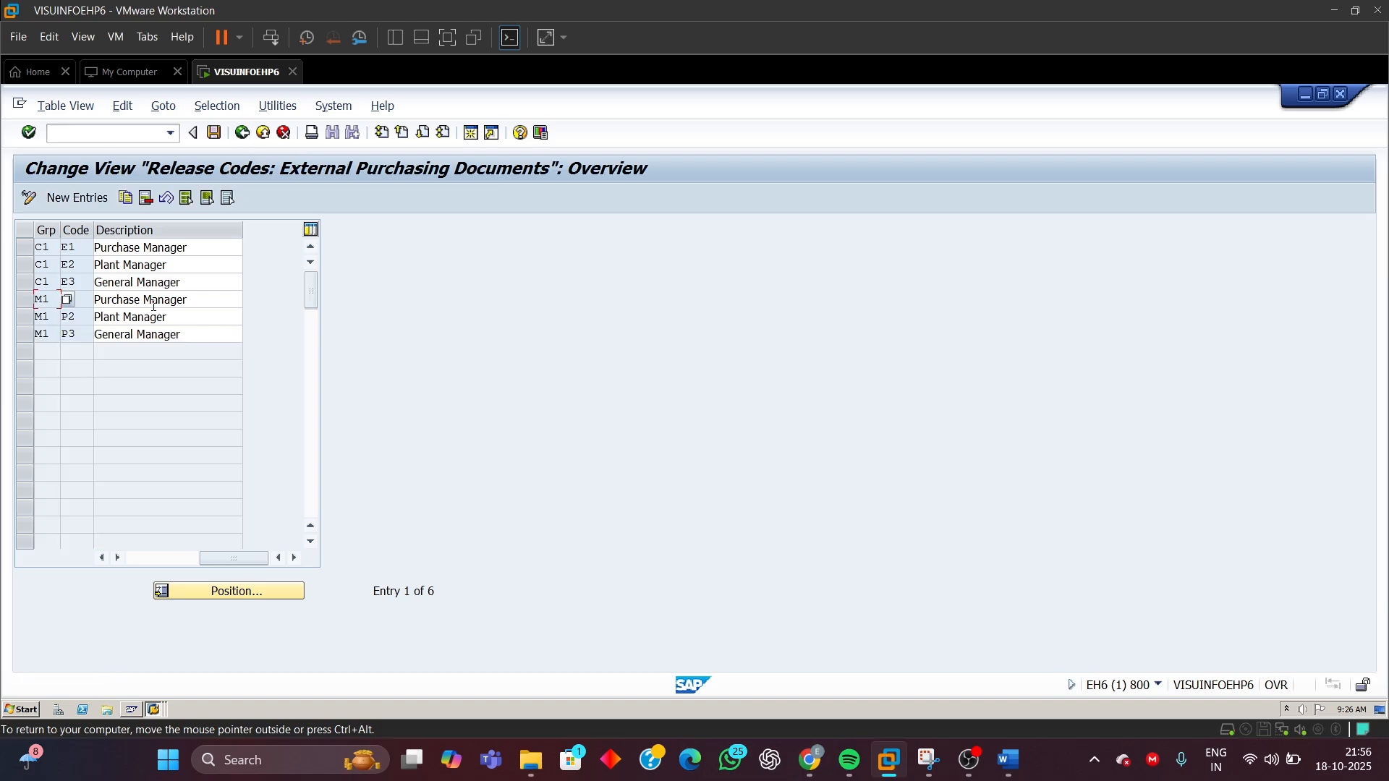
# - Review the group C1 release codes E1, E2 and E3 in the overview by marking their rows
pyautogui.click(183, 304)
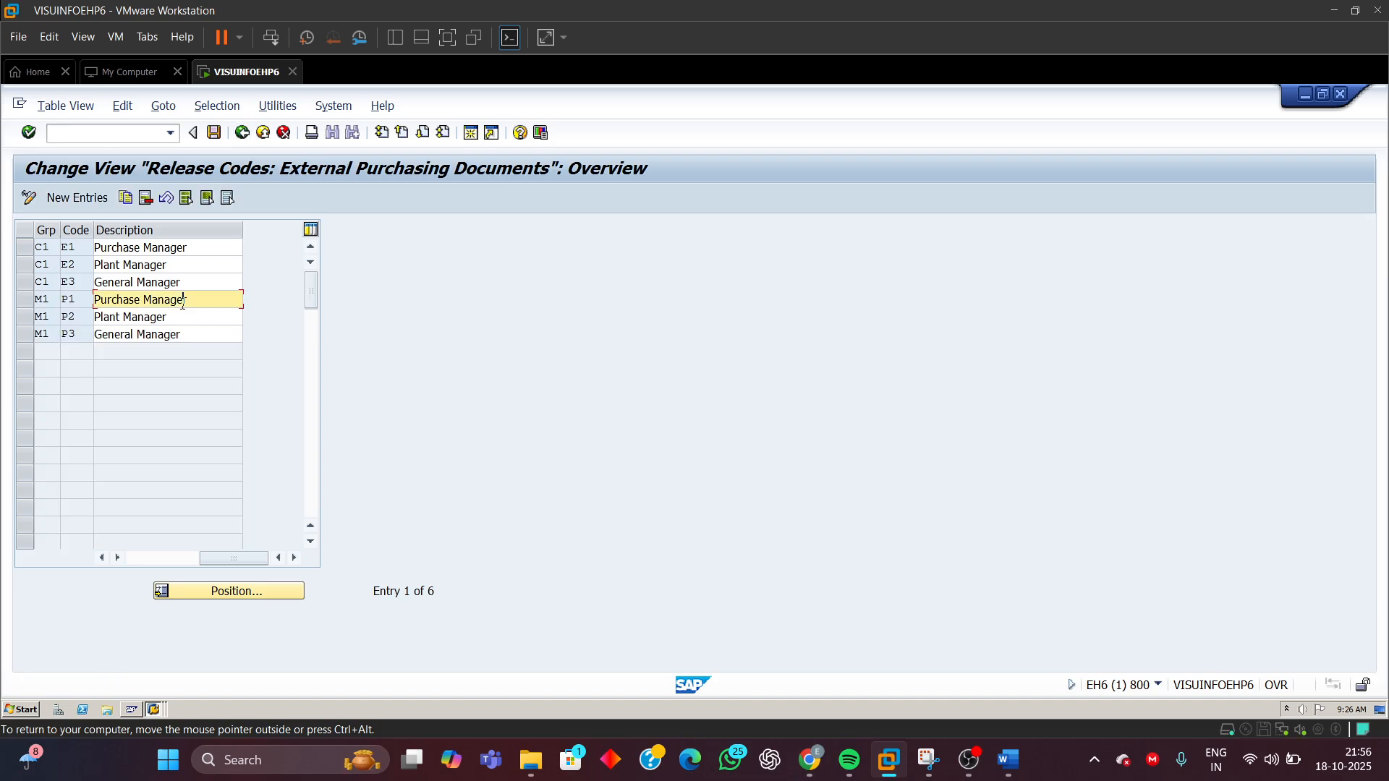
pyautogui.click(24, 249)
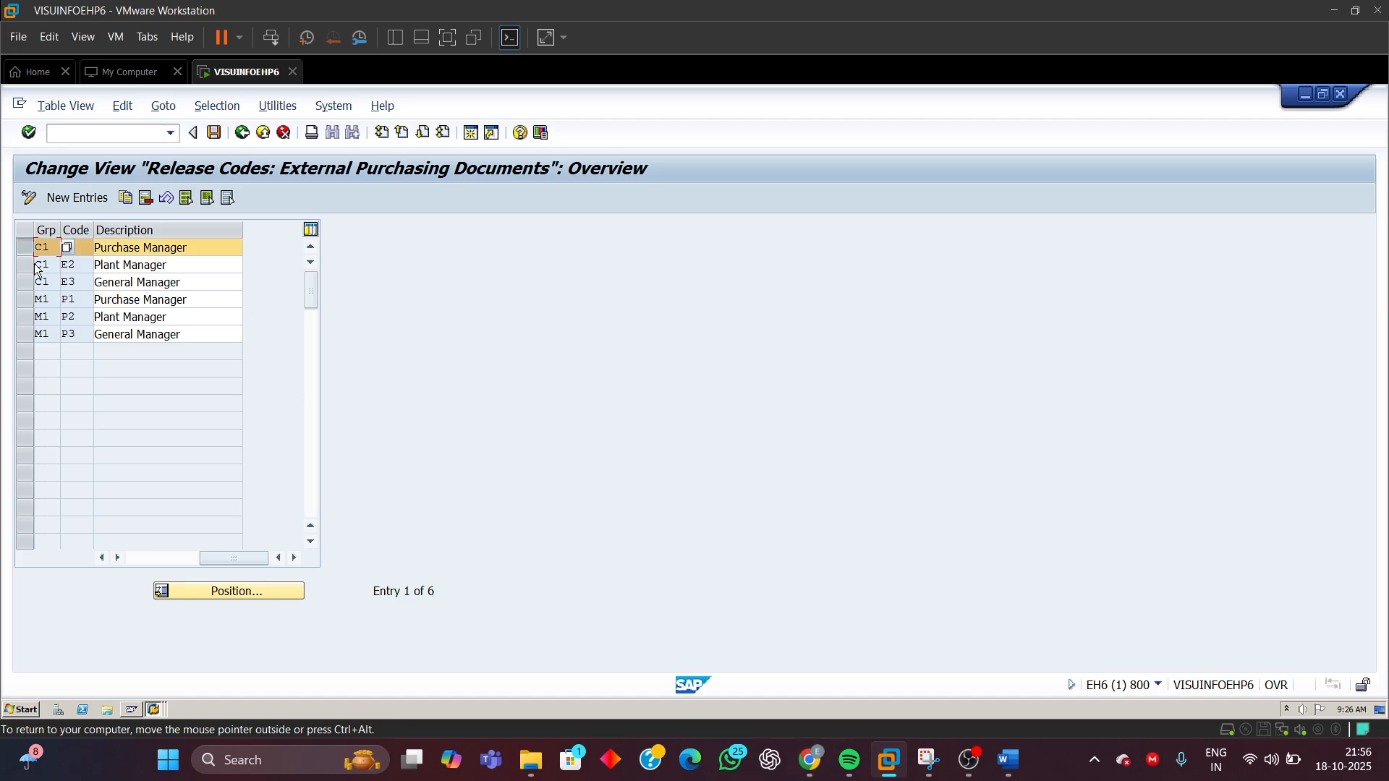
pyautogui.click(24, 266)
pyautogui.click(25, 283)
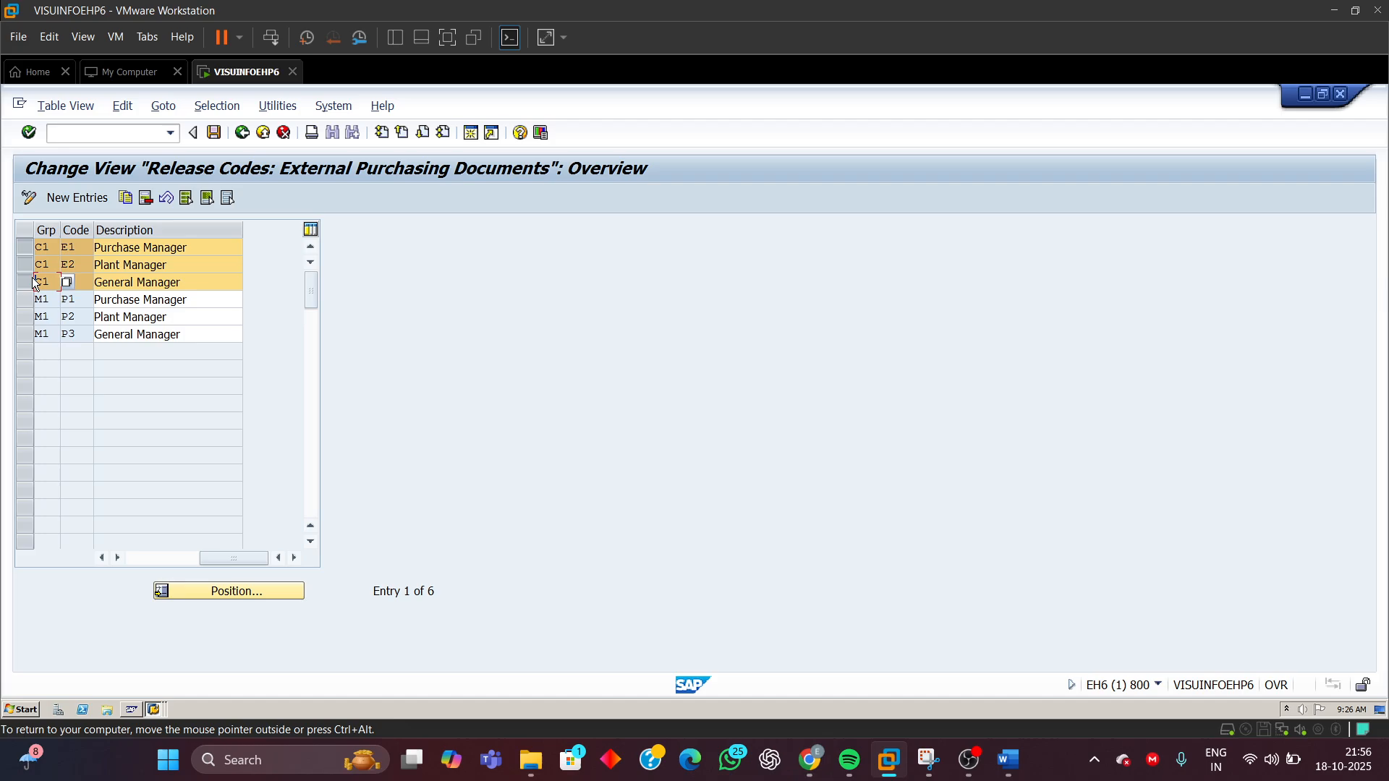
# - Return to the release procedure activity list and open the Release indicator activity
pyautogui.click(242, 133)
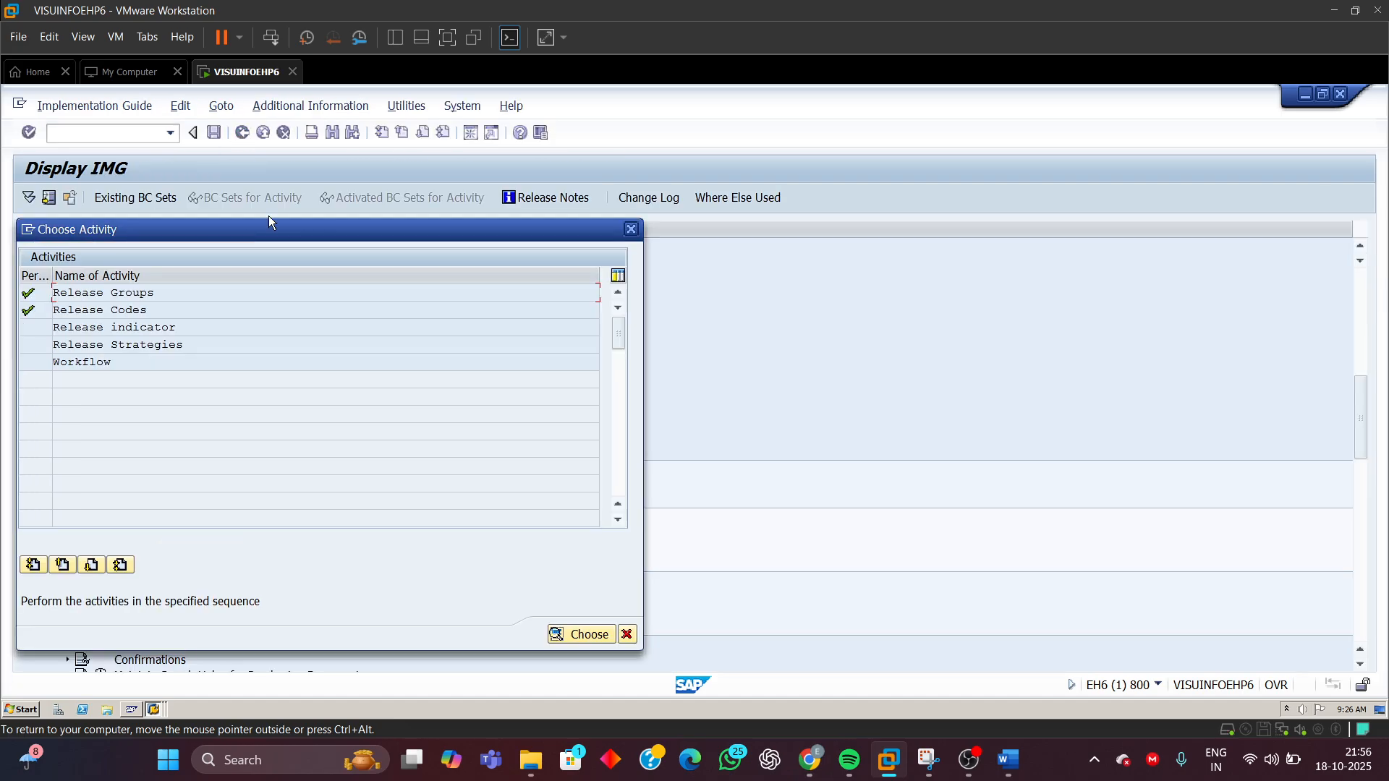
pyautogui.moveTo(258, 236); pyautogui.dragTo(548, 259)
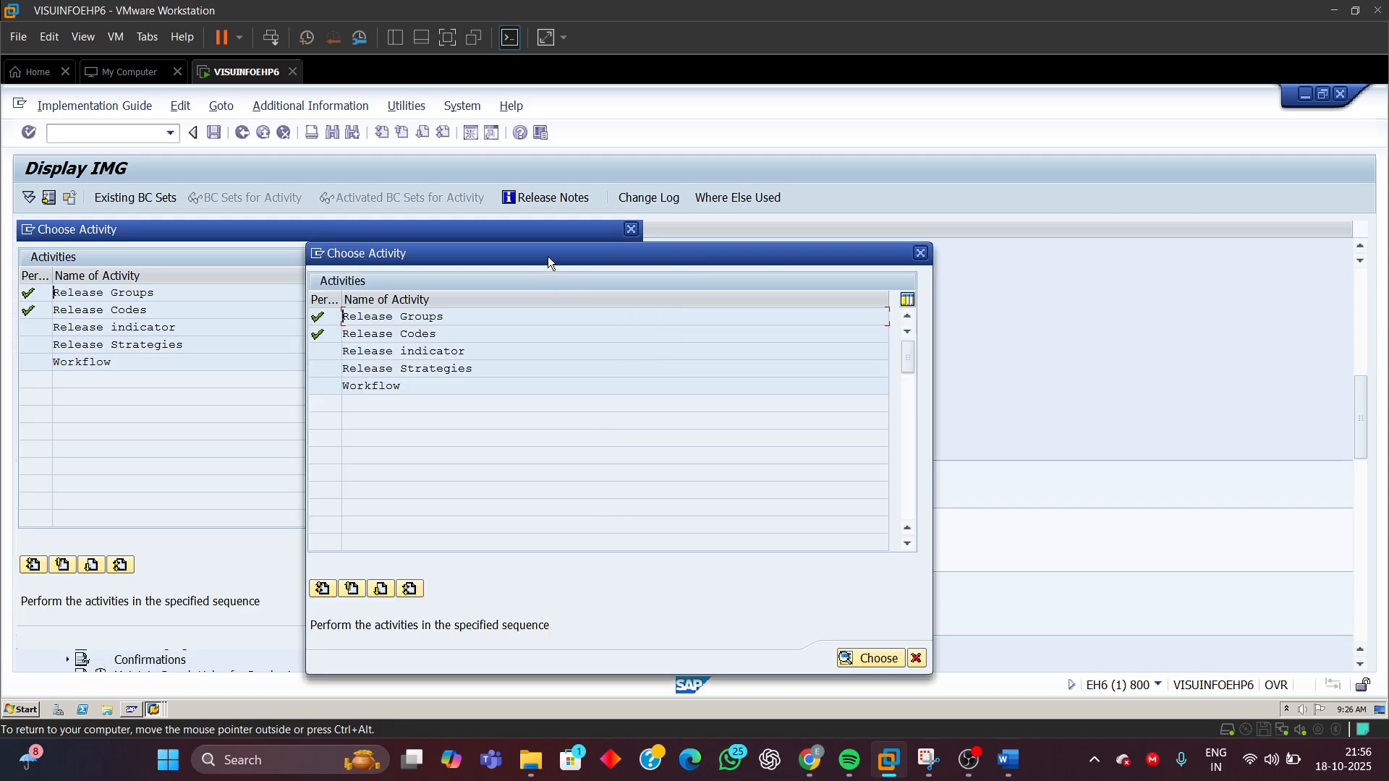
pyautogui.doubleClick(378, 351)
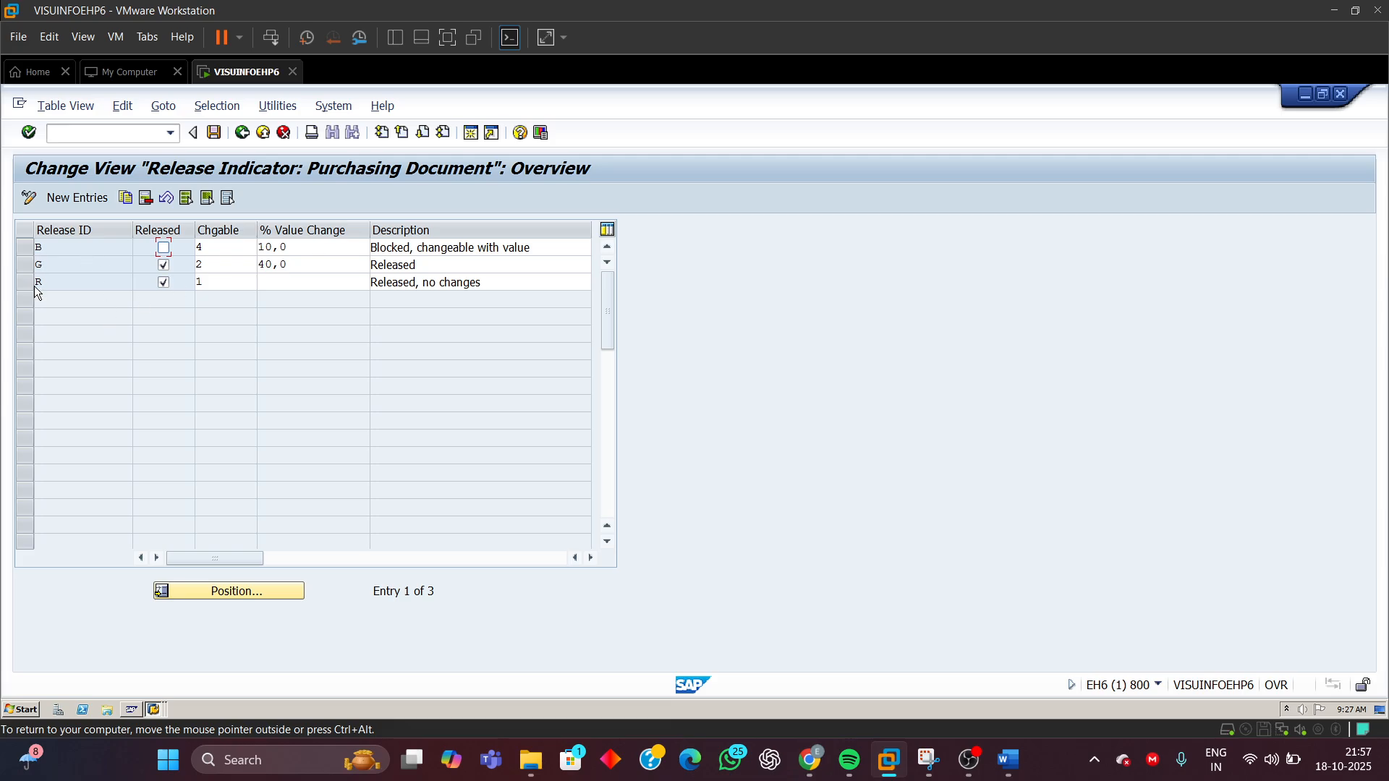
# - Examine the existing release indicator IDs B, G and R for purchasing documents
pyautogui.click(42, 248)
pyautogui.doubleClick(52, 247)
pyautogui.doubleClick(49, 265)
pyautogui.doubleClick(42, 283)
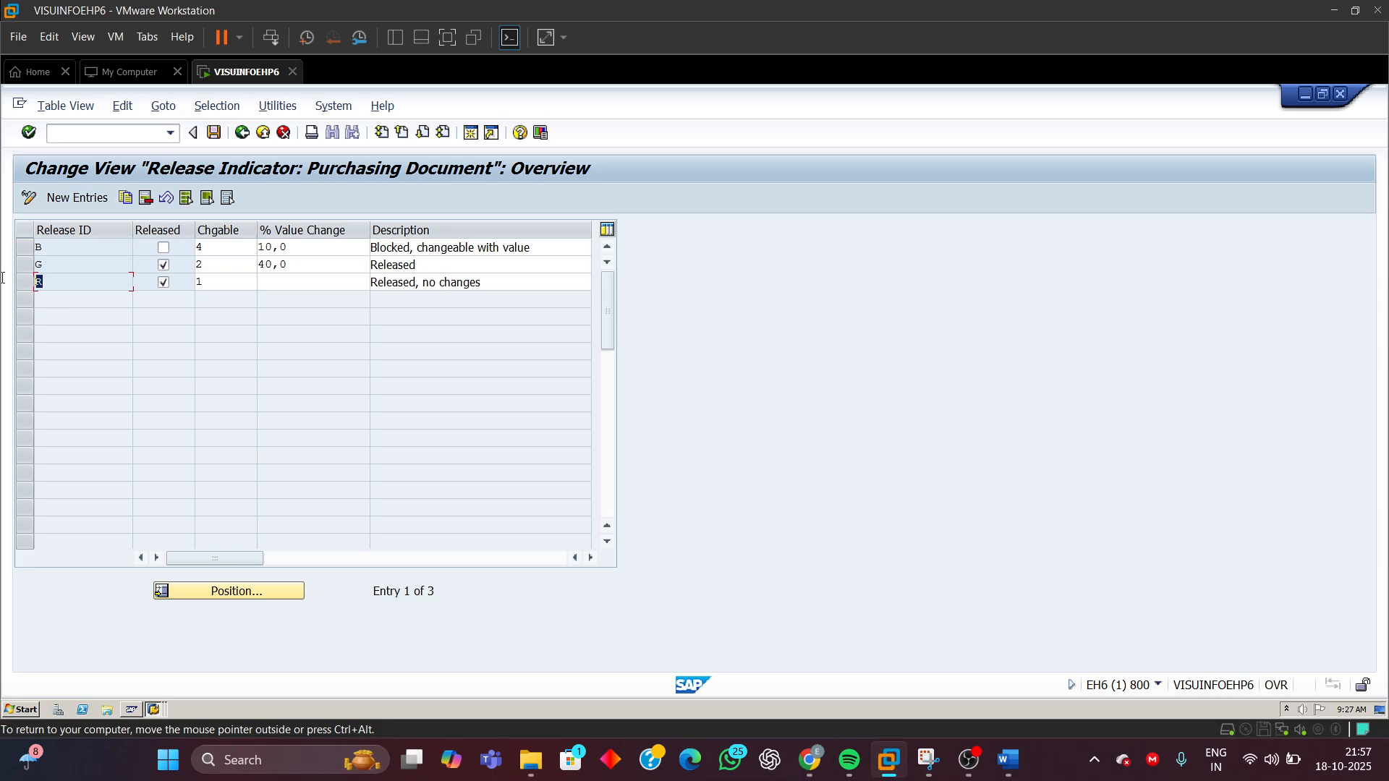
pyautogui.click(58, 266)
# - Compare the descriptions of release indicators R and G
pyautogui.click(25, 282)
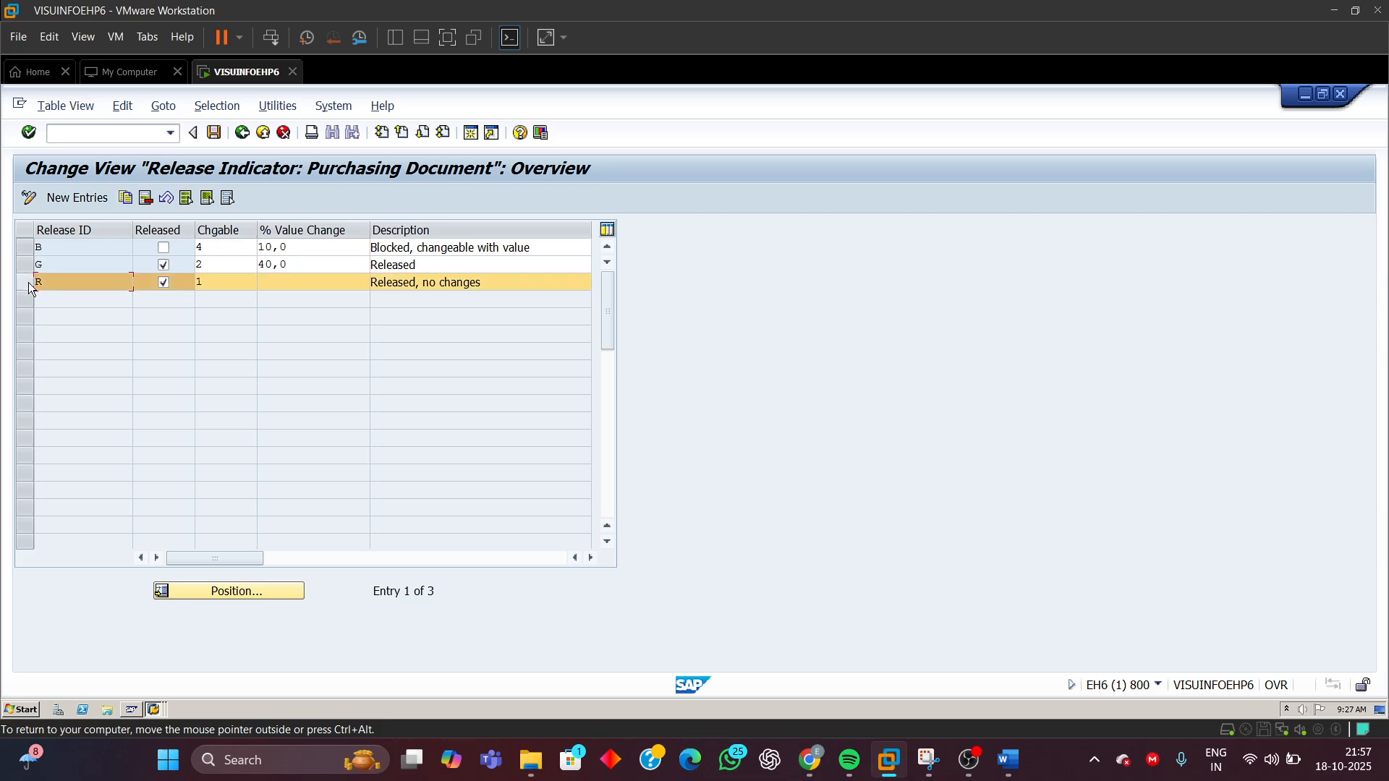
pyautogui.click(25, 282)
pyautogui.doubleClick(471, 284)
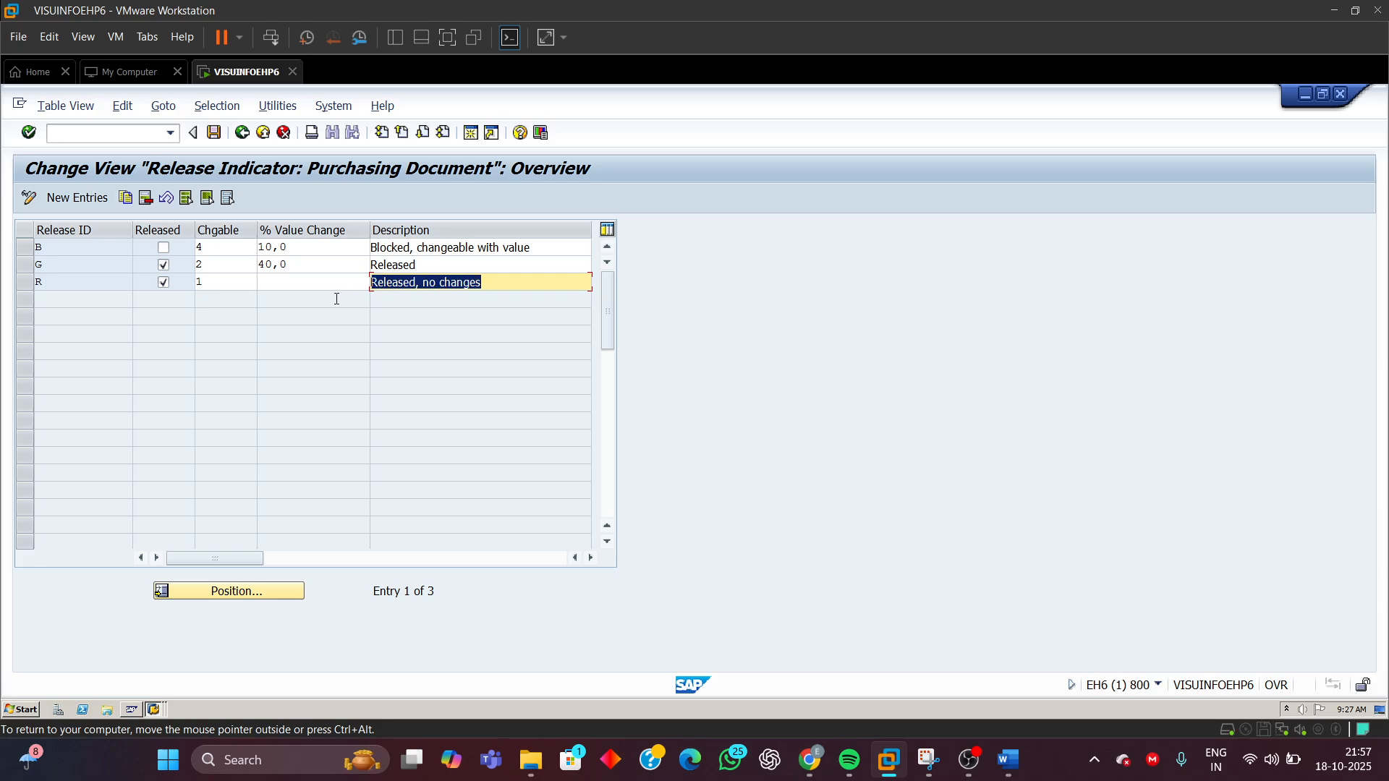
pyautogui.click(28, 265)
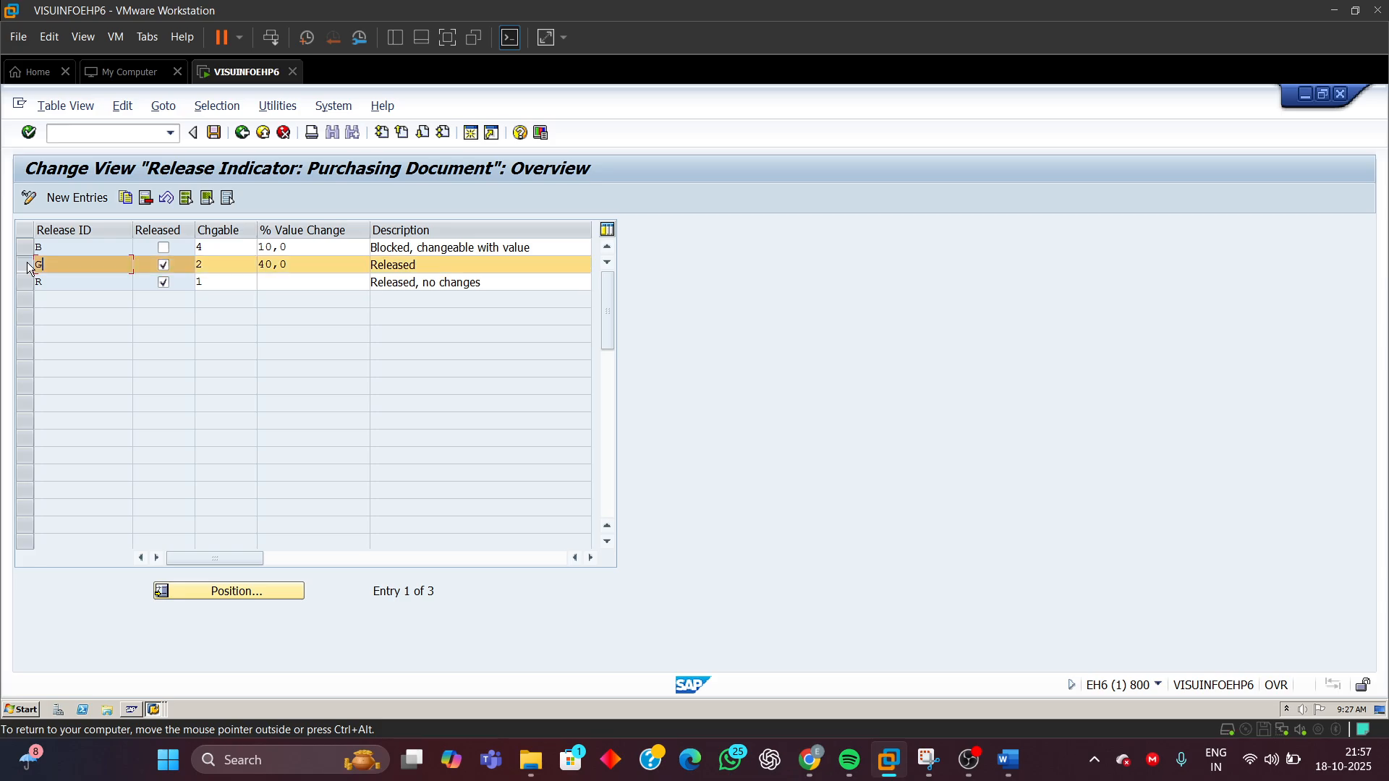
pyautogui.click(28, 265)
pyautogui.doubleClick(484, 263)
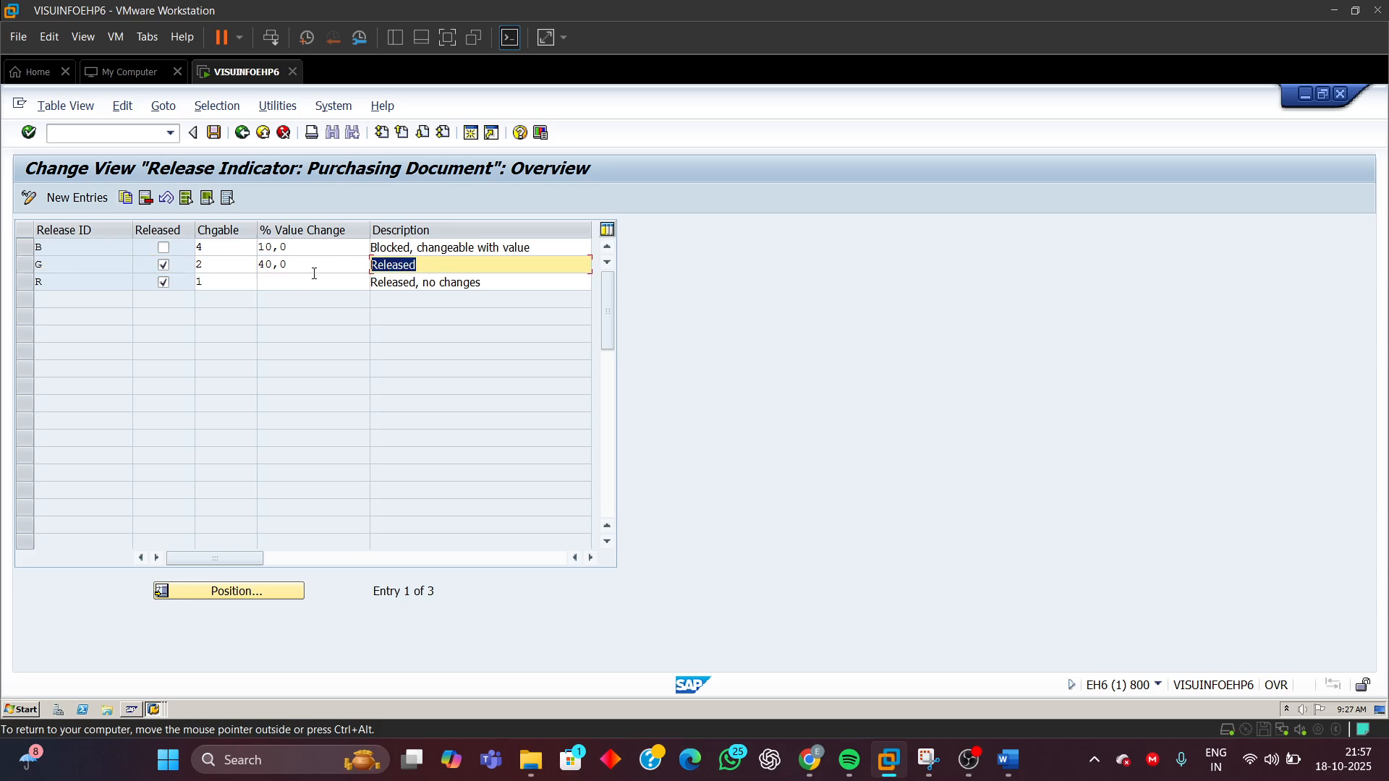
# - Review the rows of blocked indicator B and released indicator G, the two needed for the contract release strategy
pyautogui.click(30, 251)
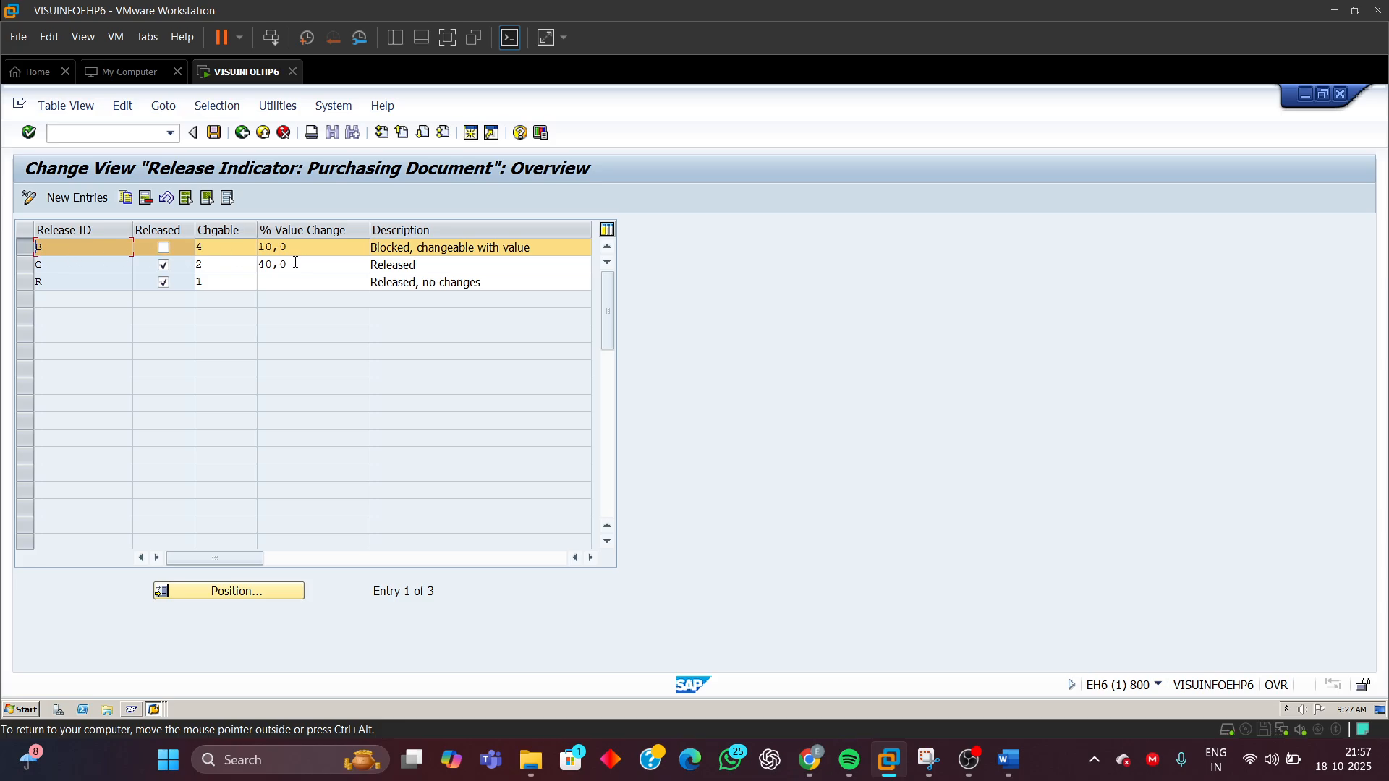
pyautogui.click(28, 272)
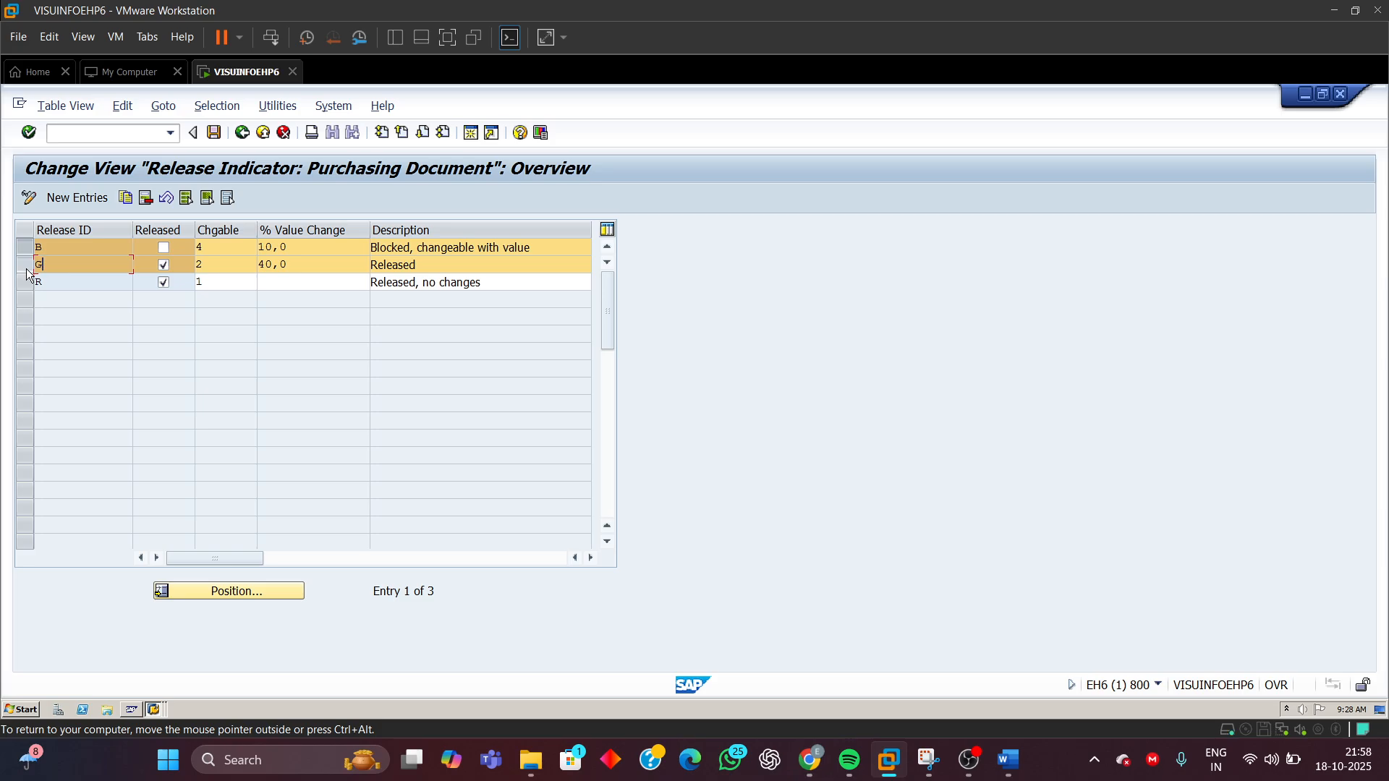
pyautogui.click(25, 247)
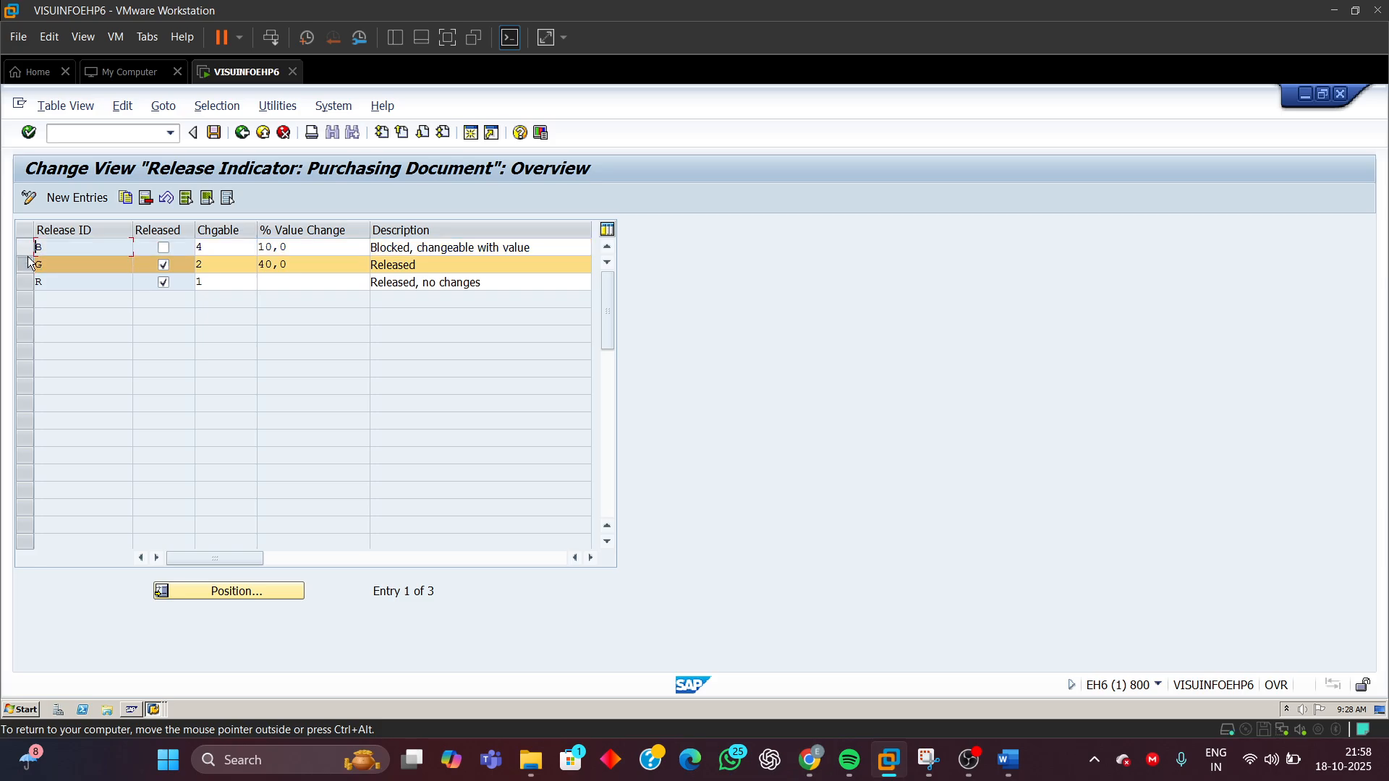
pyautogui.click(28, 272)
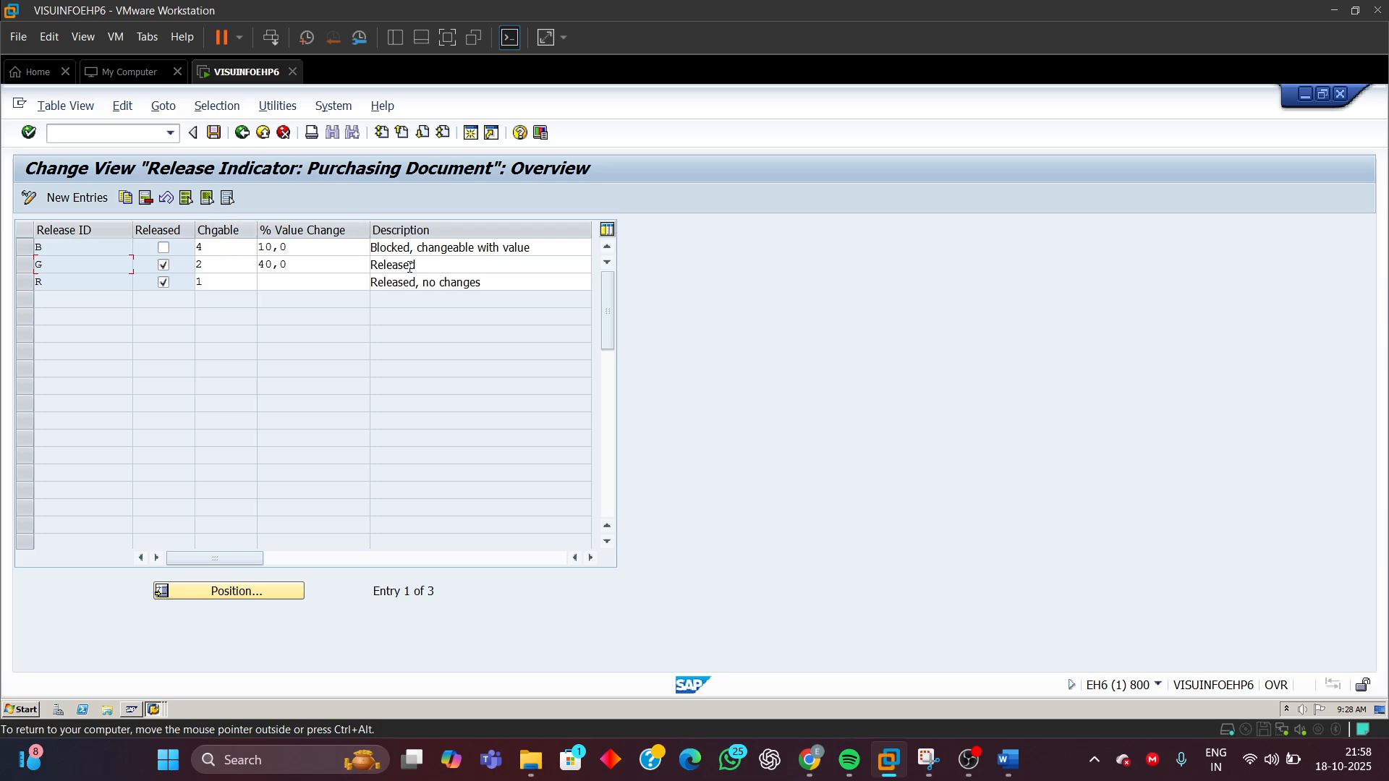
# - Examine the possible changeability values for release indicator R, including options 2 and 4, and close the list without choosing one
pyautogui.moveTo(480, 282); pyautogui.dragTo(369, 285)
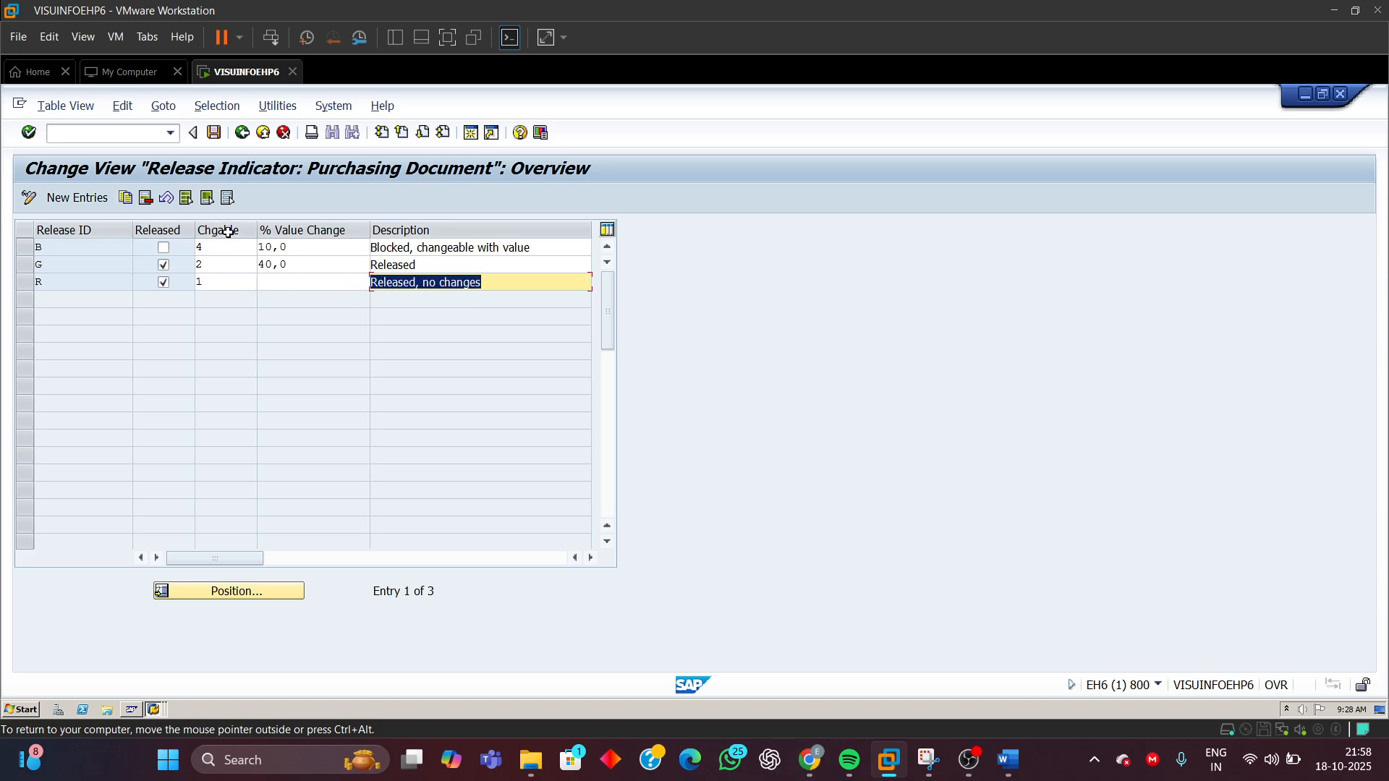
pyautogui.click(212, 283)
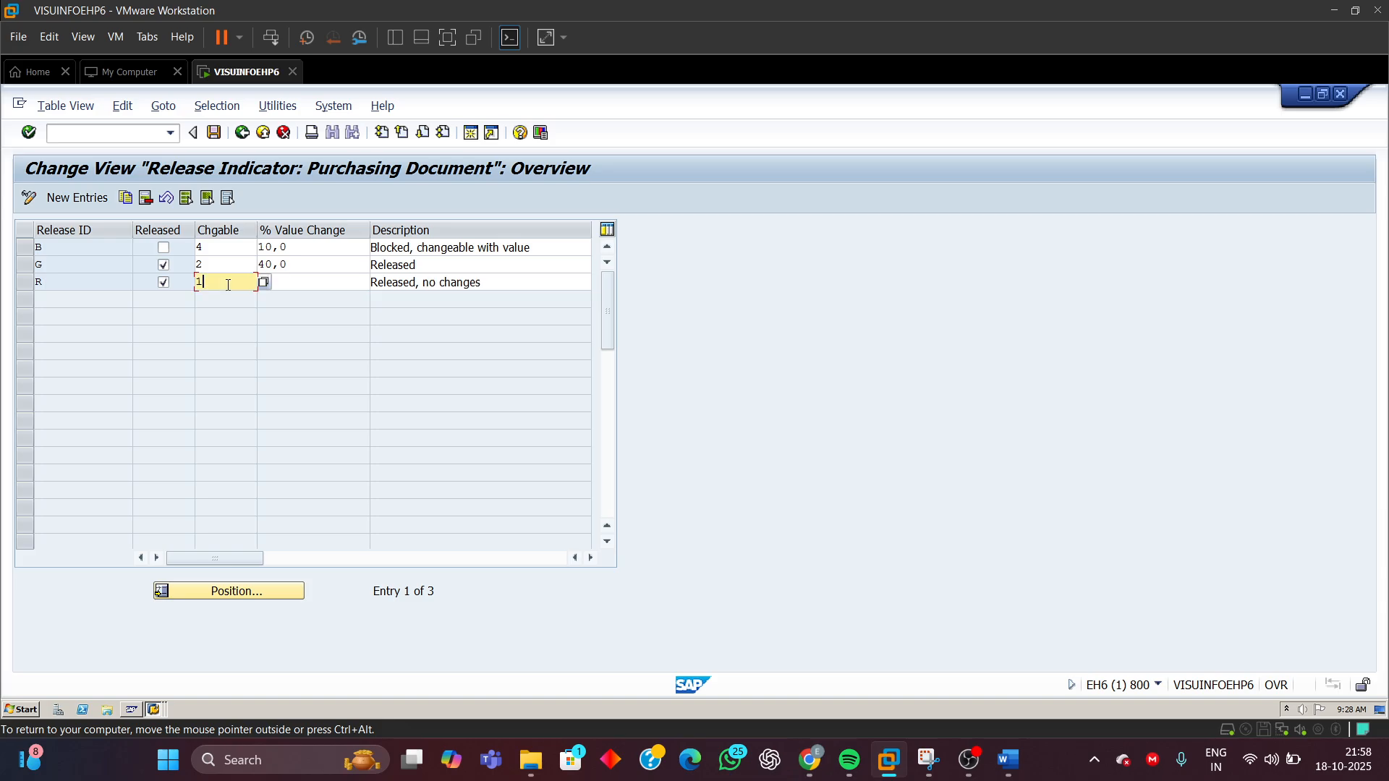
pyautogui.click(264, 282)
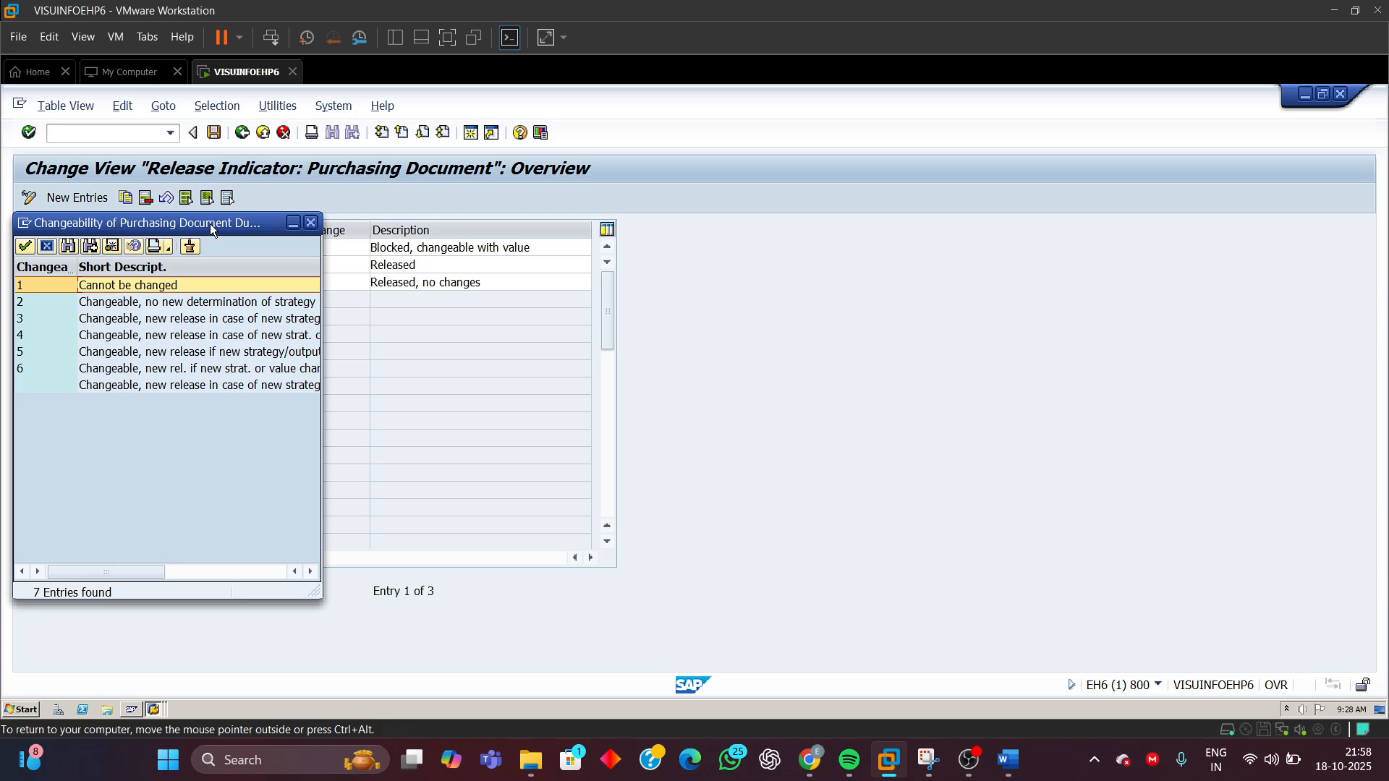
pyautogui.moveTo(214, 229); pyautogui.dragTo(763, 268)
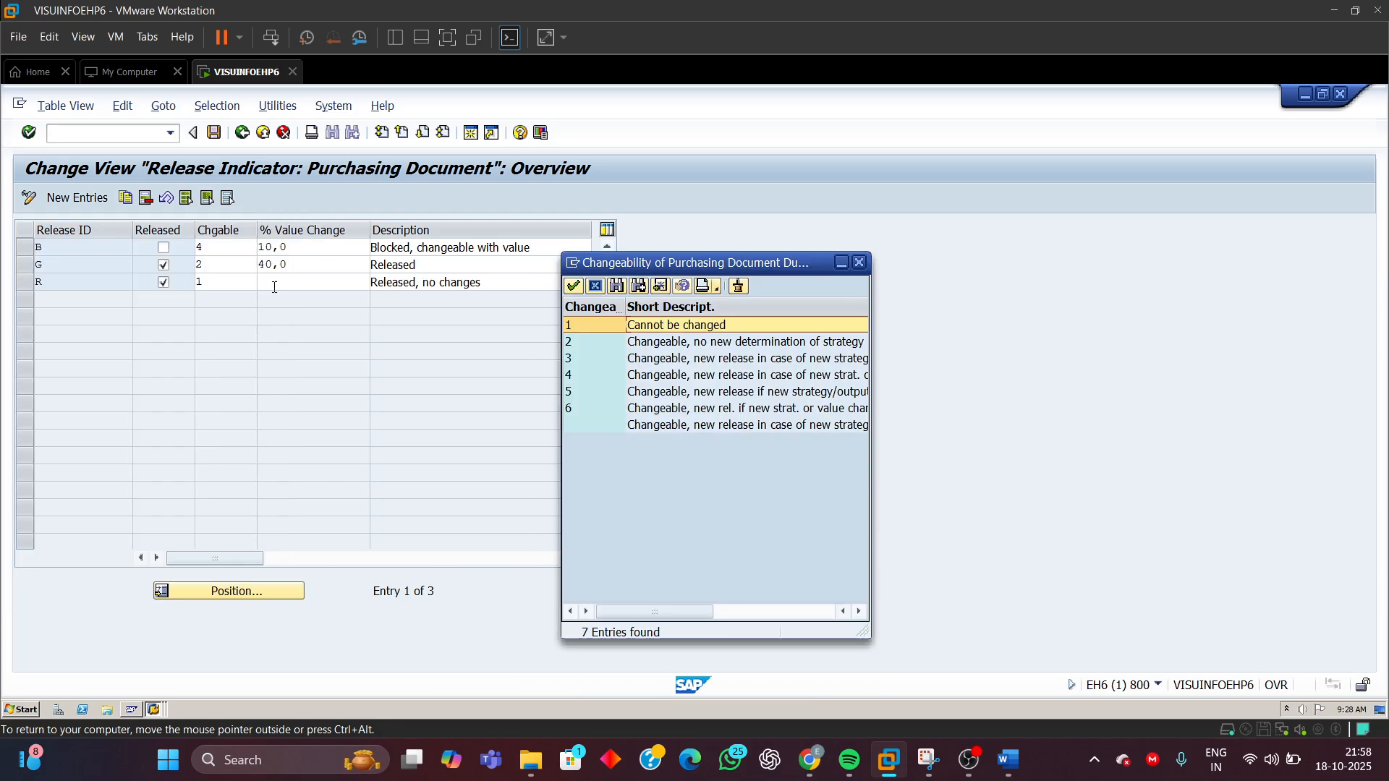
pyautogui.click(605, 343)
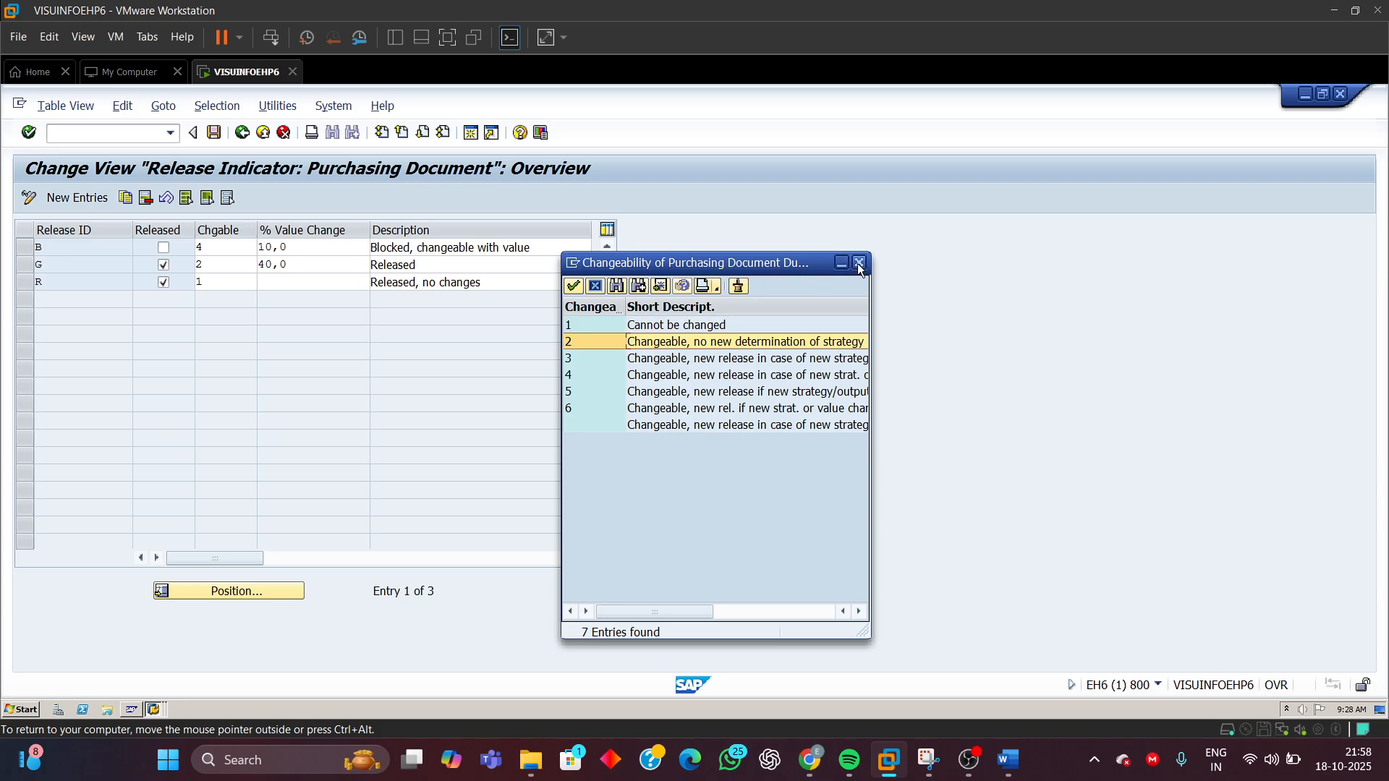
pyautogui.click(648, 377)
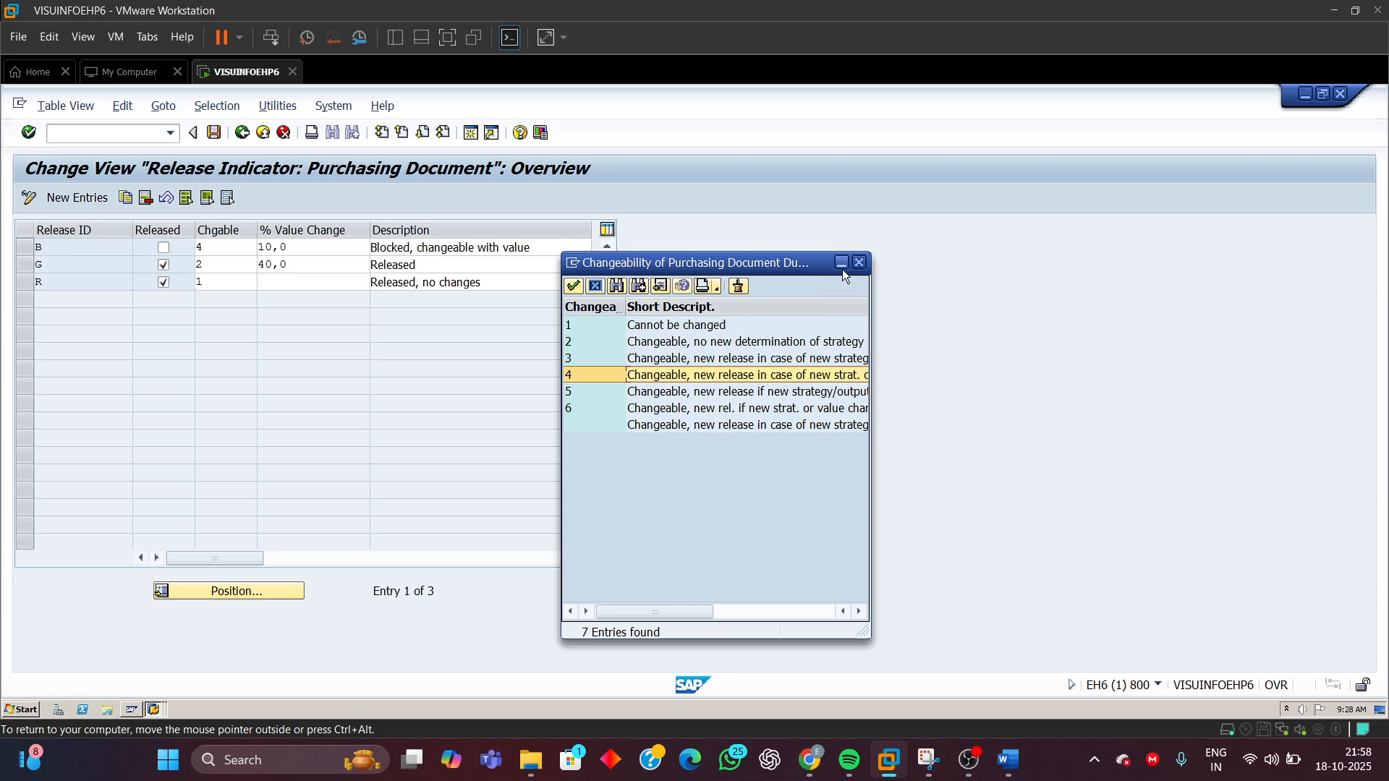
pyautogui.click(860, 263)
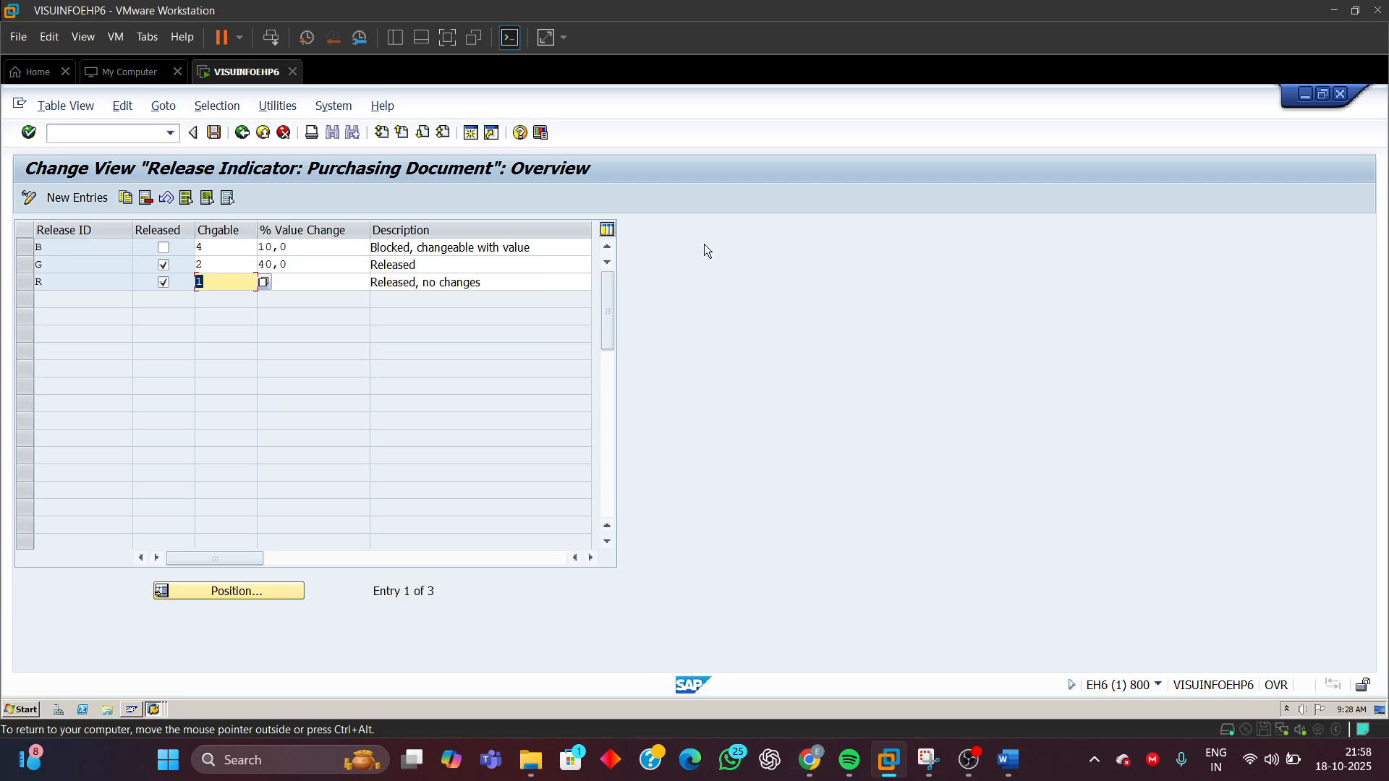
# - Review the changeability and rows of release indicators B and G, and leave the release indicator overview
pyautogui.click(225, 269)
pyautogui.click(233, 248)
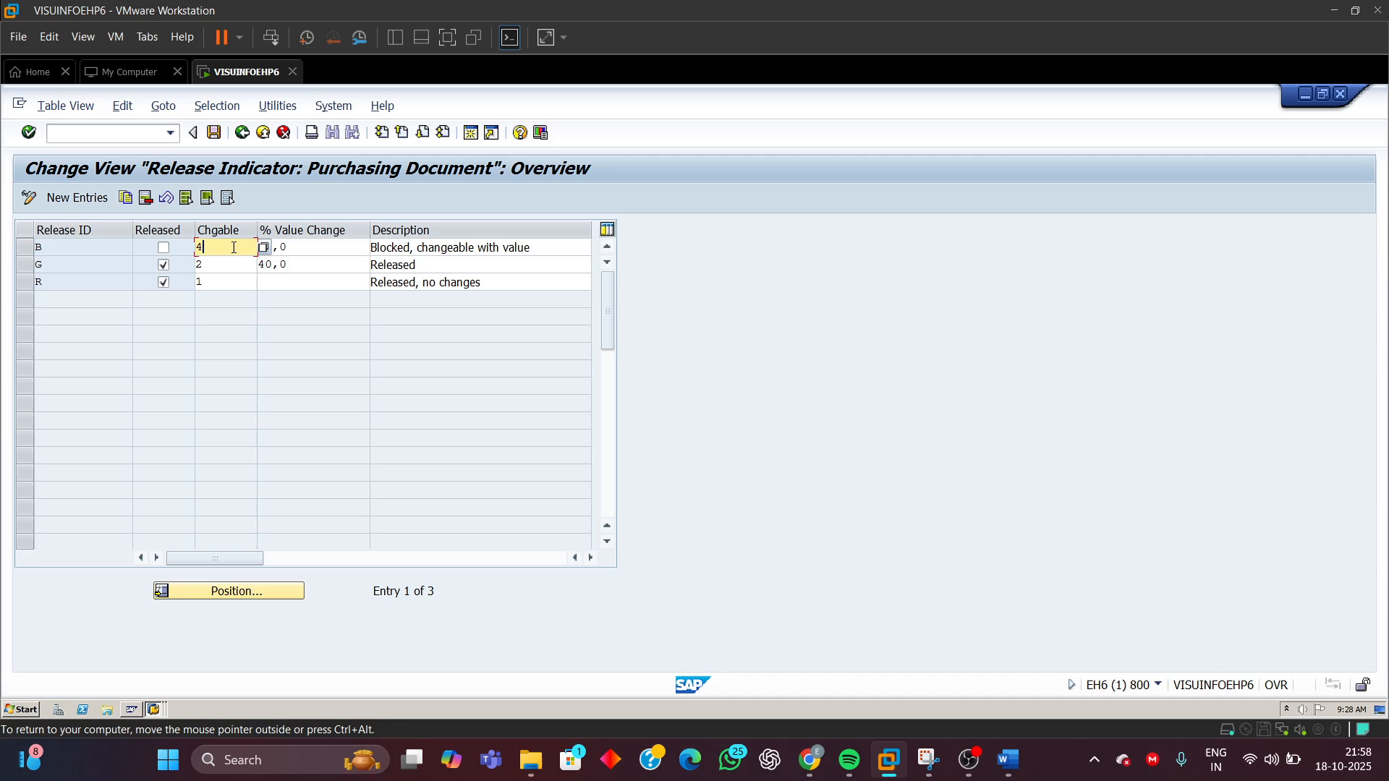
pyautogui.click(212, 263)
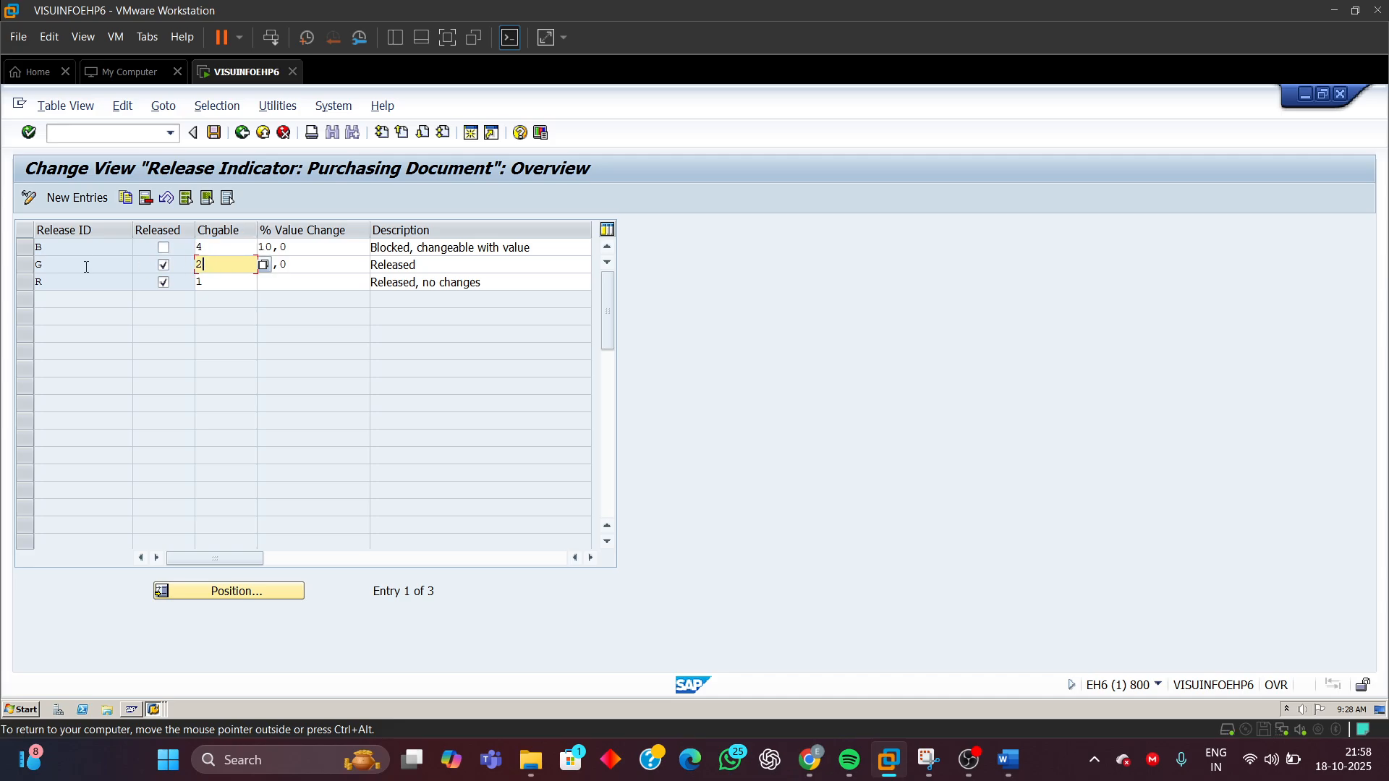
pyautogui.click(25, 247)
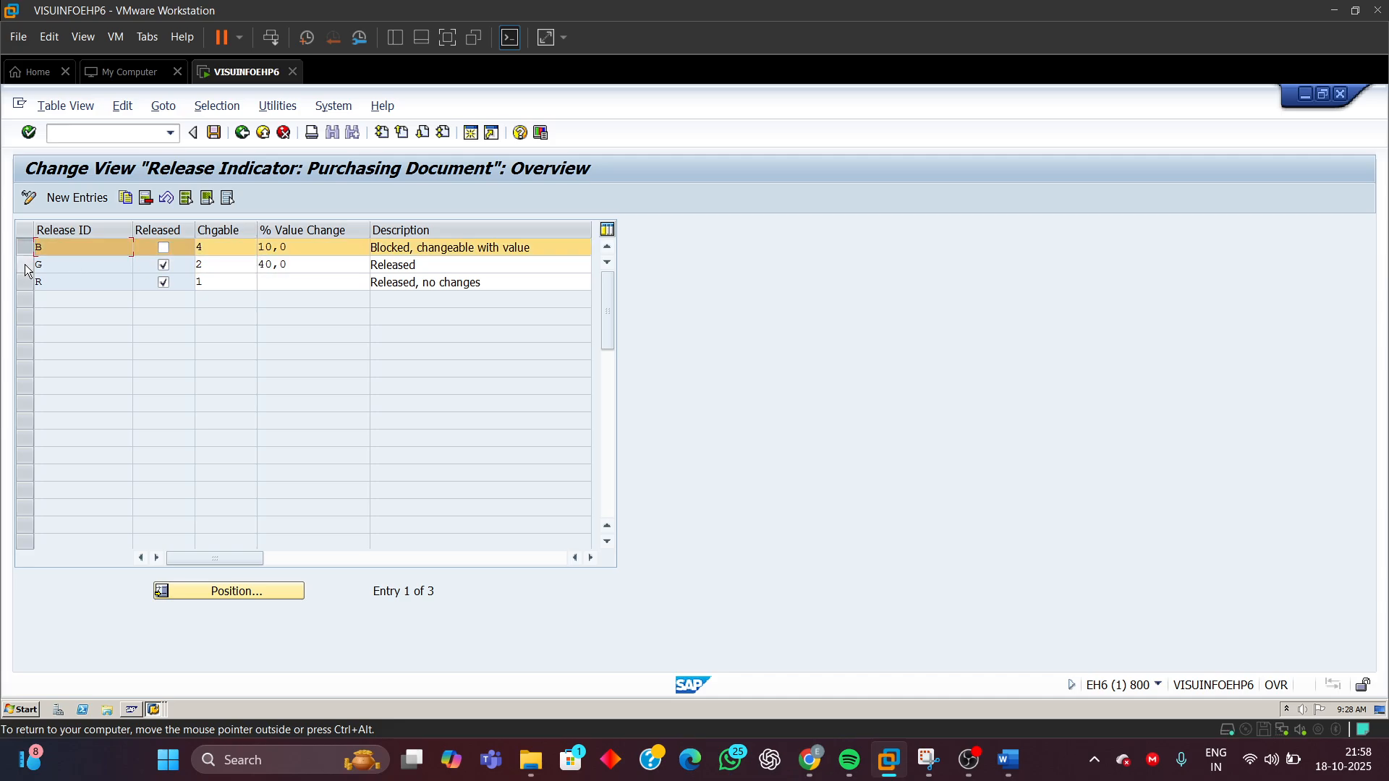
pyautogui.click(26, 267)
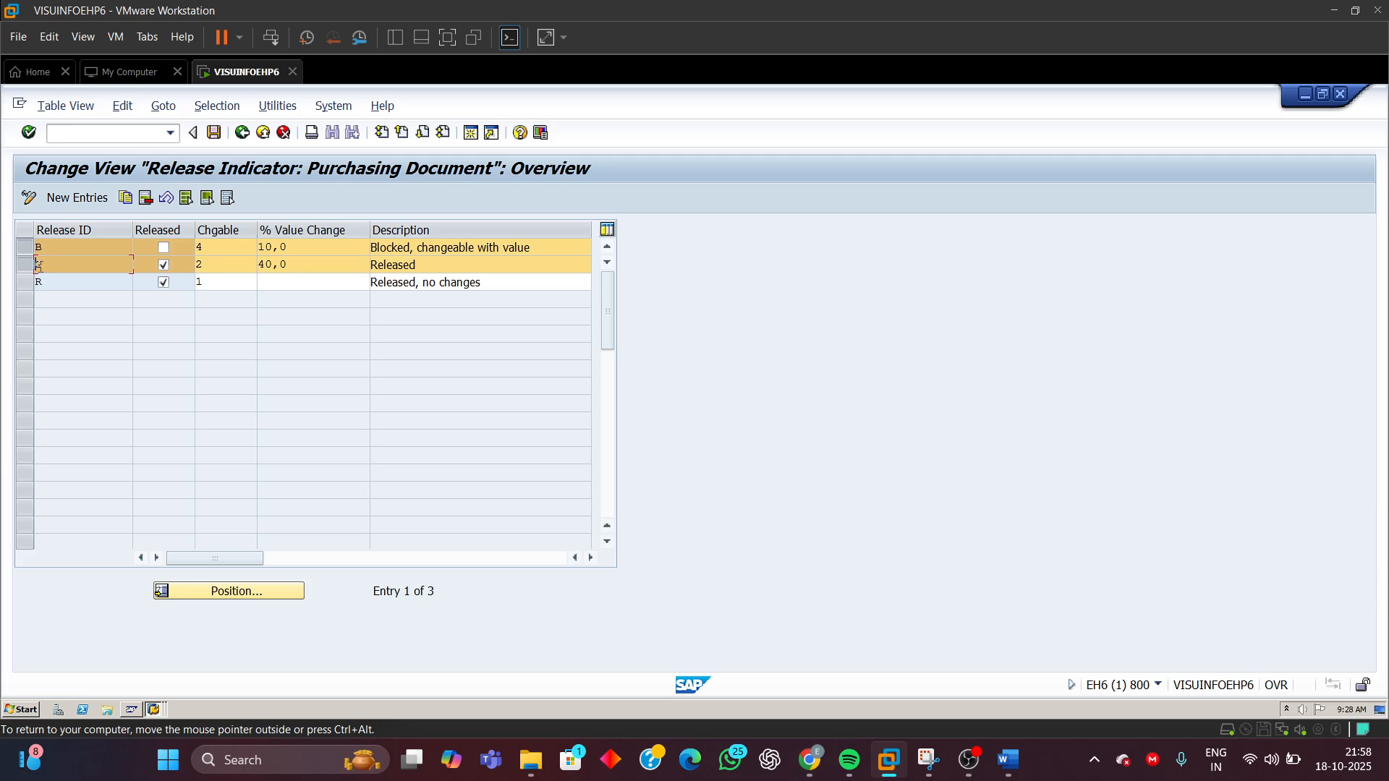
pyautogui.click(25, 247)
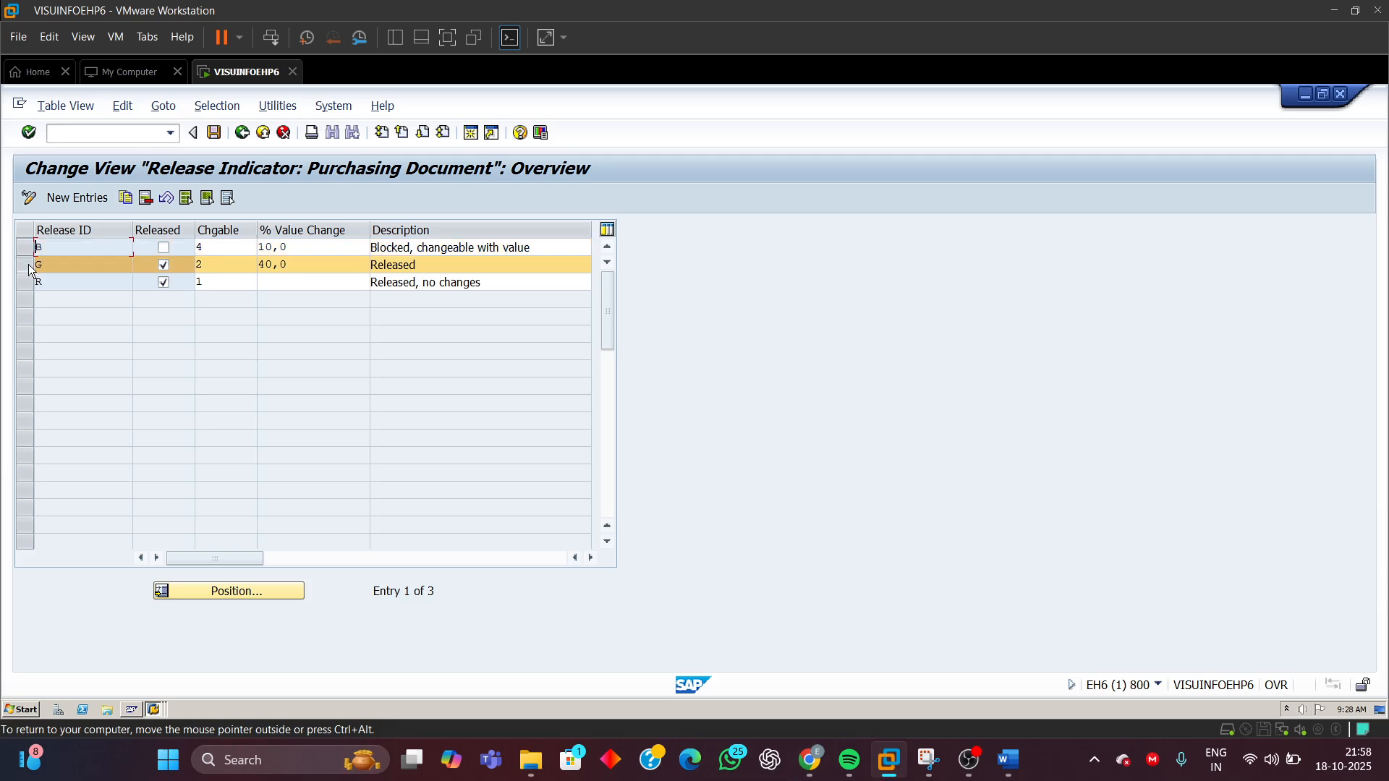
pyautogui.click(28, 263)
pyautogui.click(242, 133)
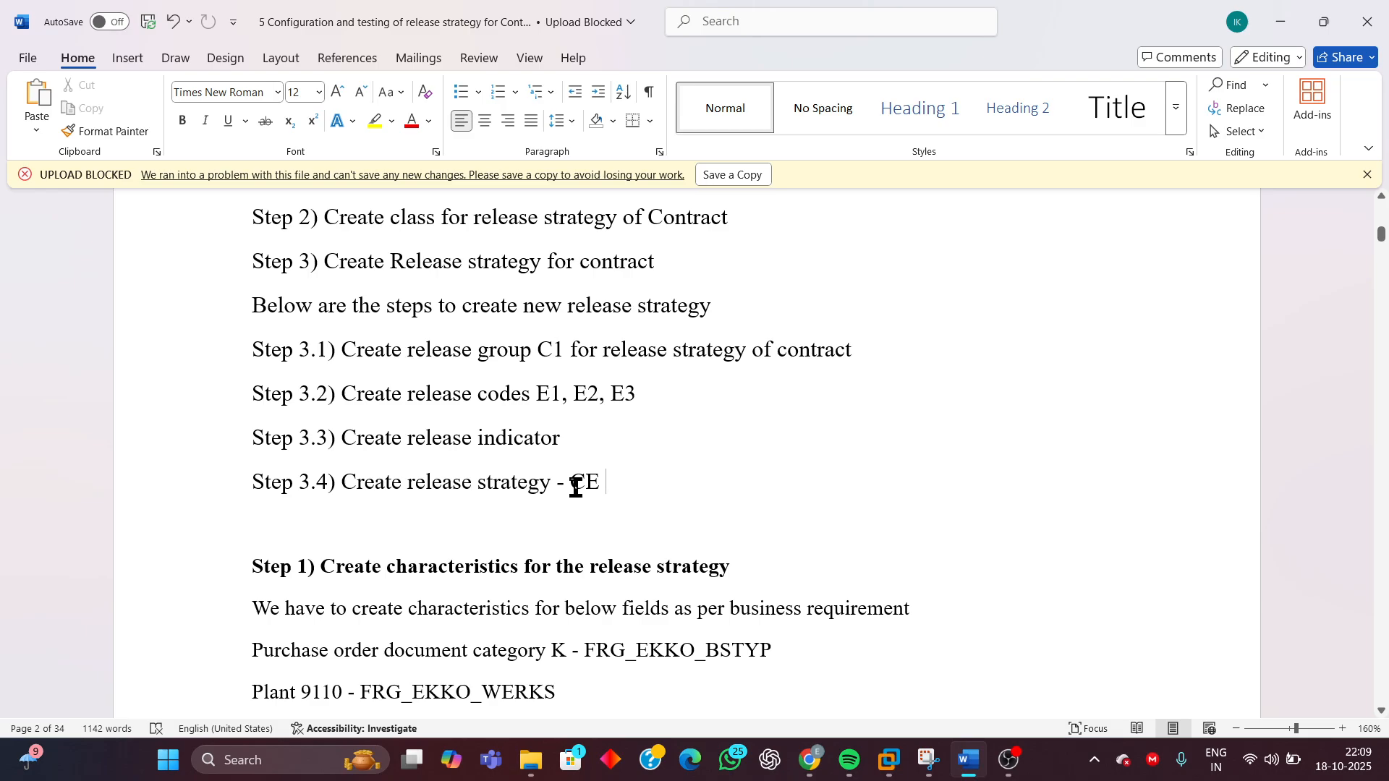
# - Check step 3.4 in the Word notes, and start a new entry in SAP's Release Strategies activity for contracts
pyautogui.moveTo(577, 485); pyautogui.dragTo(260, 494)
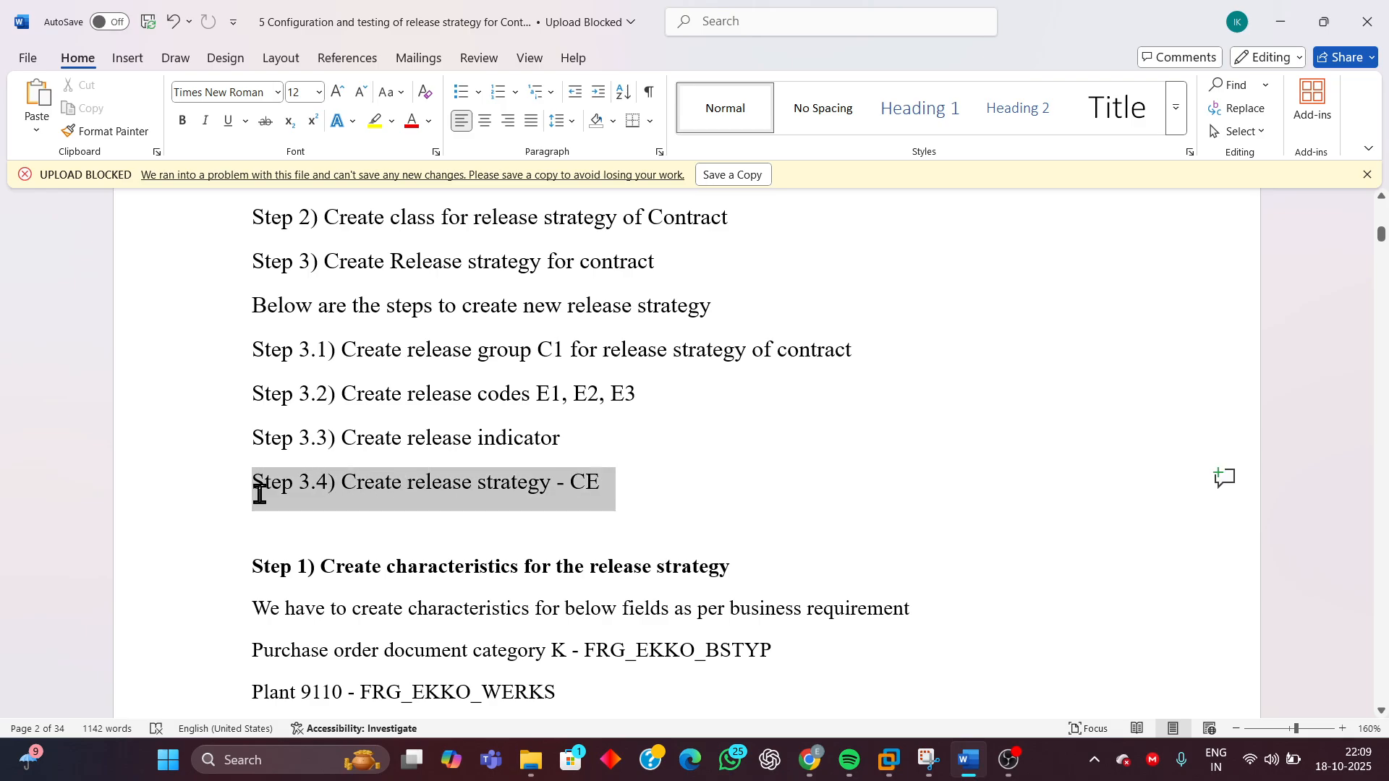
pyautogui.click(569, 516)
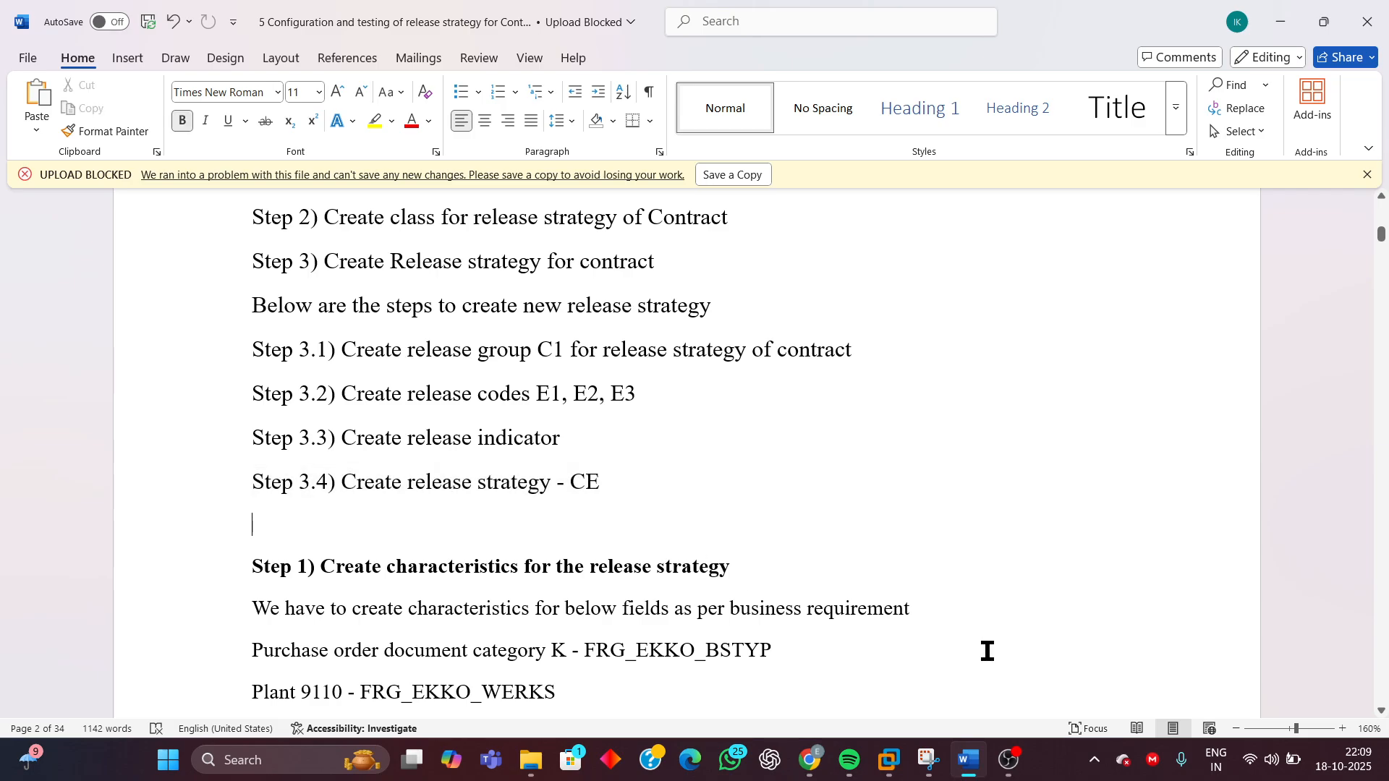
pyautogui.moveTo(895, 748)
pyautogui.click(1043, 654)
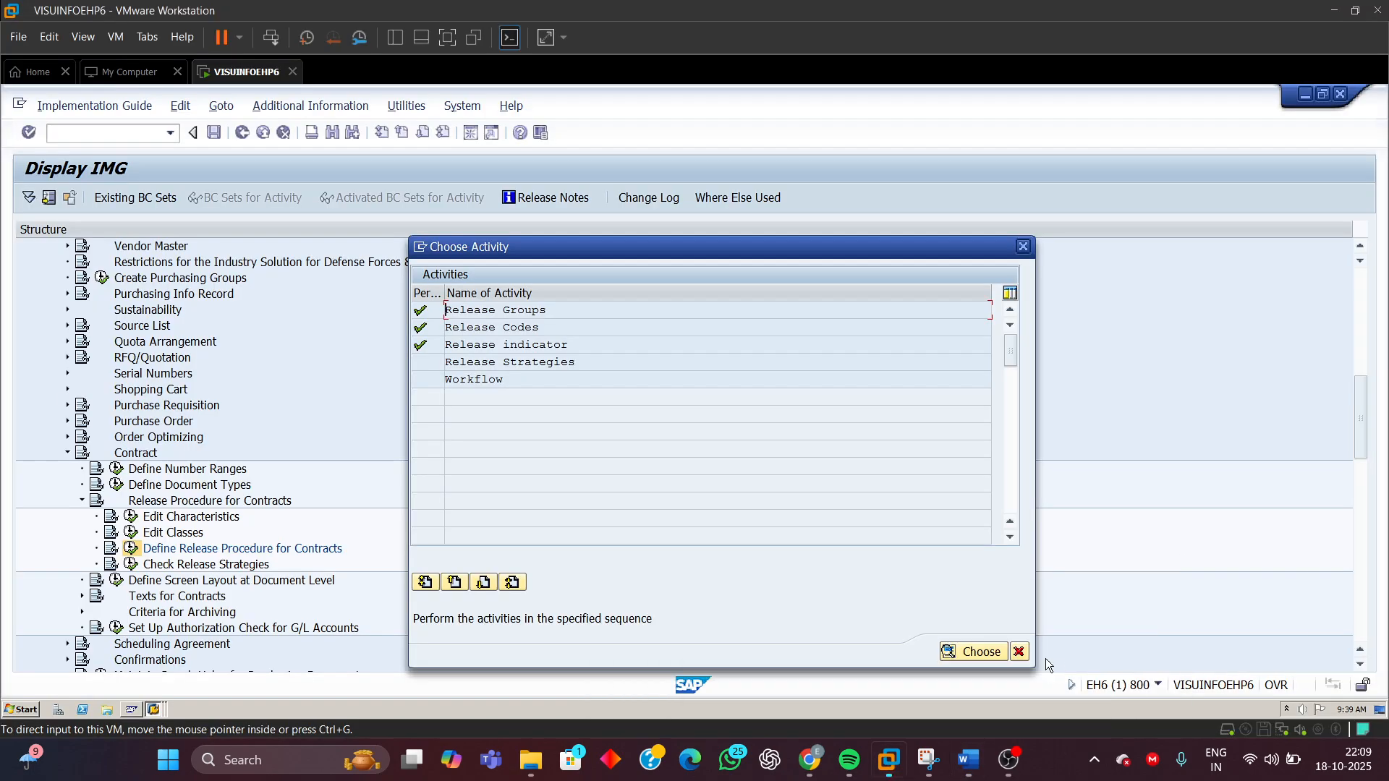
pyautogui.doubleClick(490, 362)
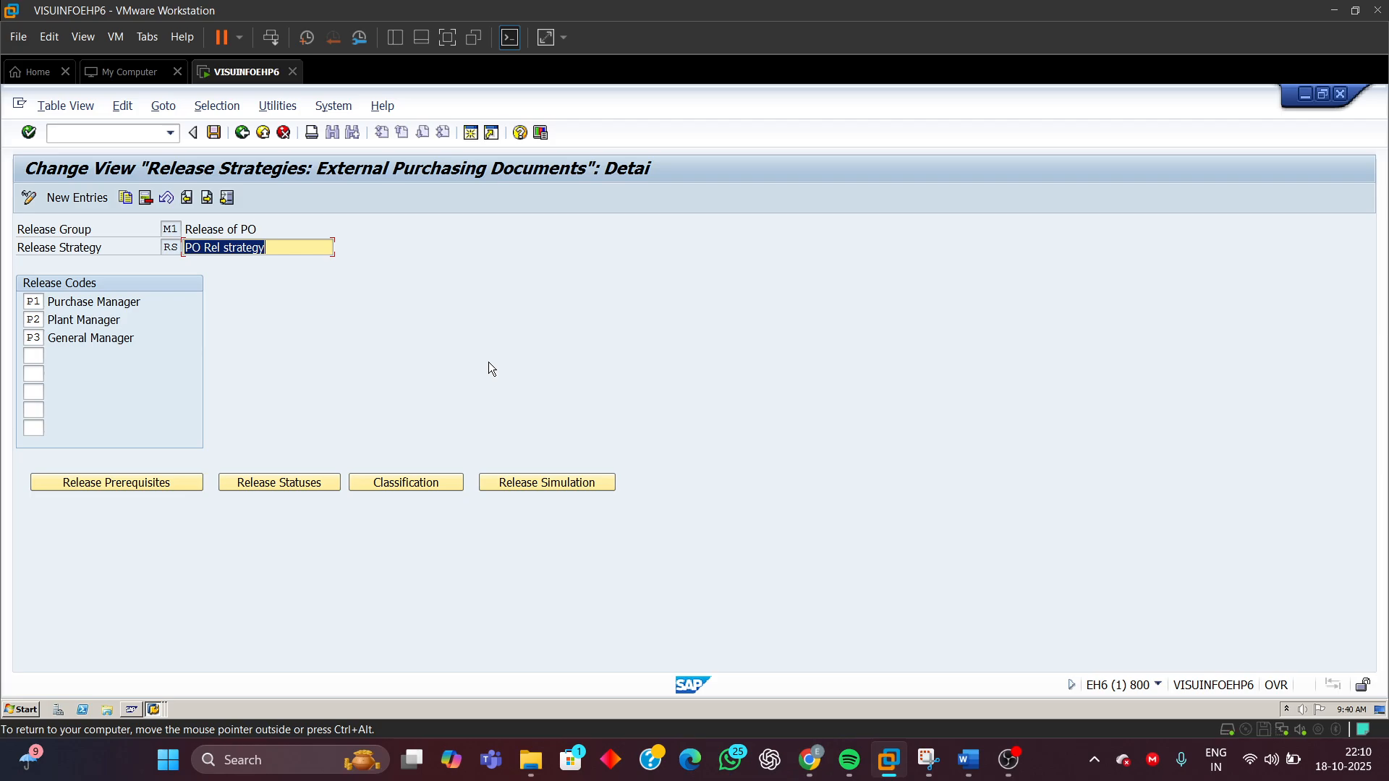
pyautogui.click(87, 199)
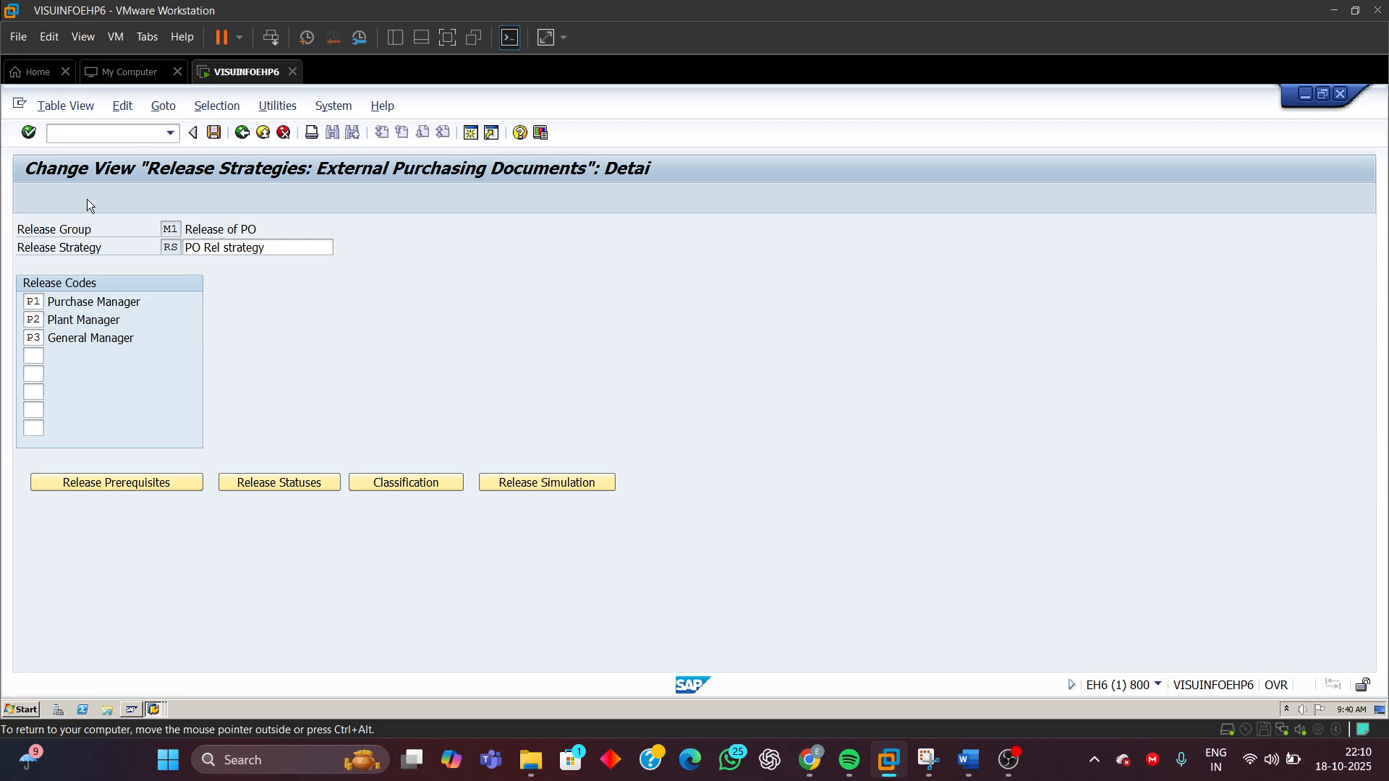
# - Switch to the Word notes and look up the release group and release strategy codes planned for contracts
pyautogui.click(972, 760)
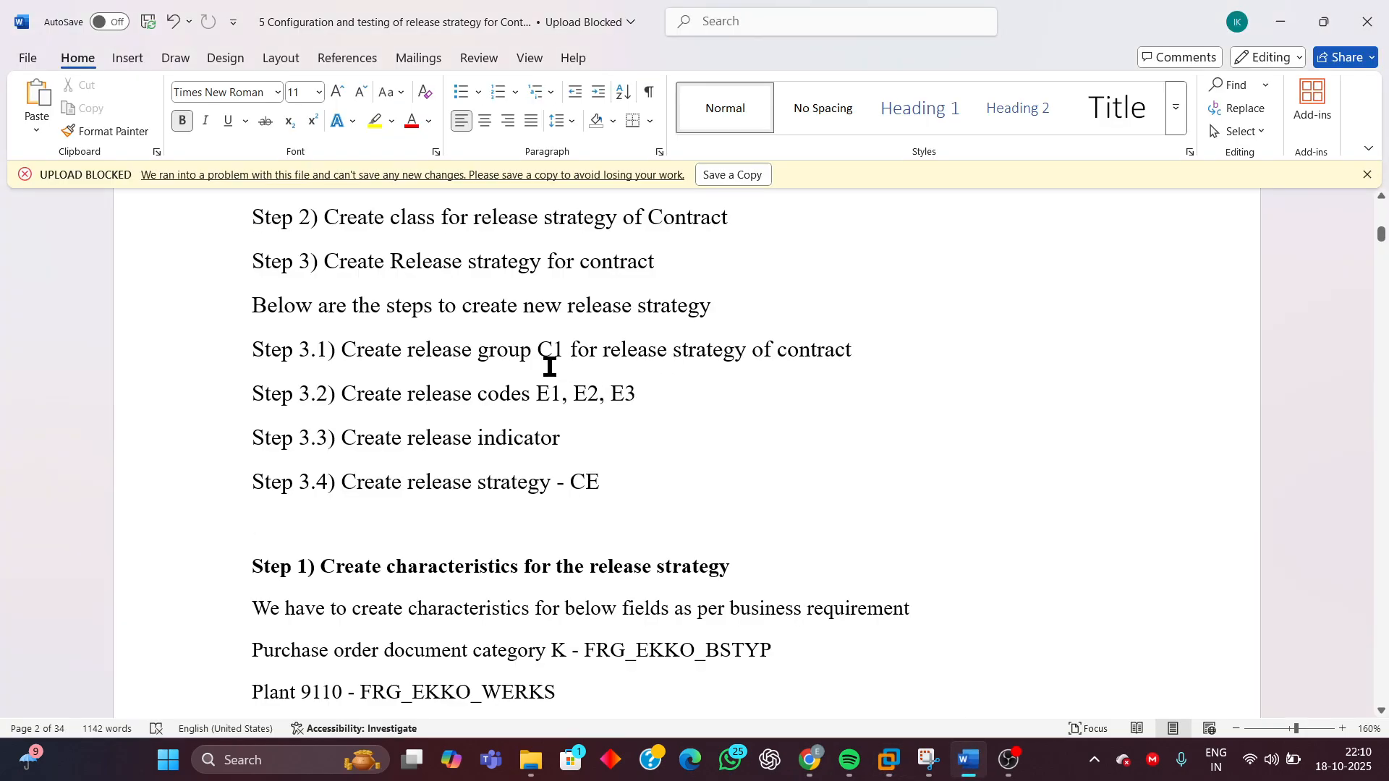
pyautogui.click(507, 369)
pyautogui.moveTo(484, 360); pyautogui.dragTo(627, 481)
pyautogui.click(615, 487)
pyautogui.doubleClick(587, 484)
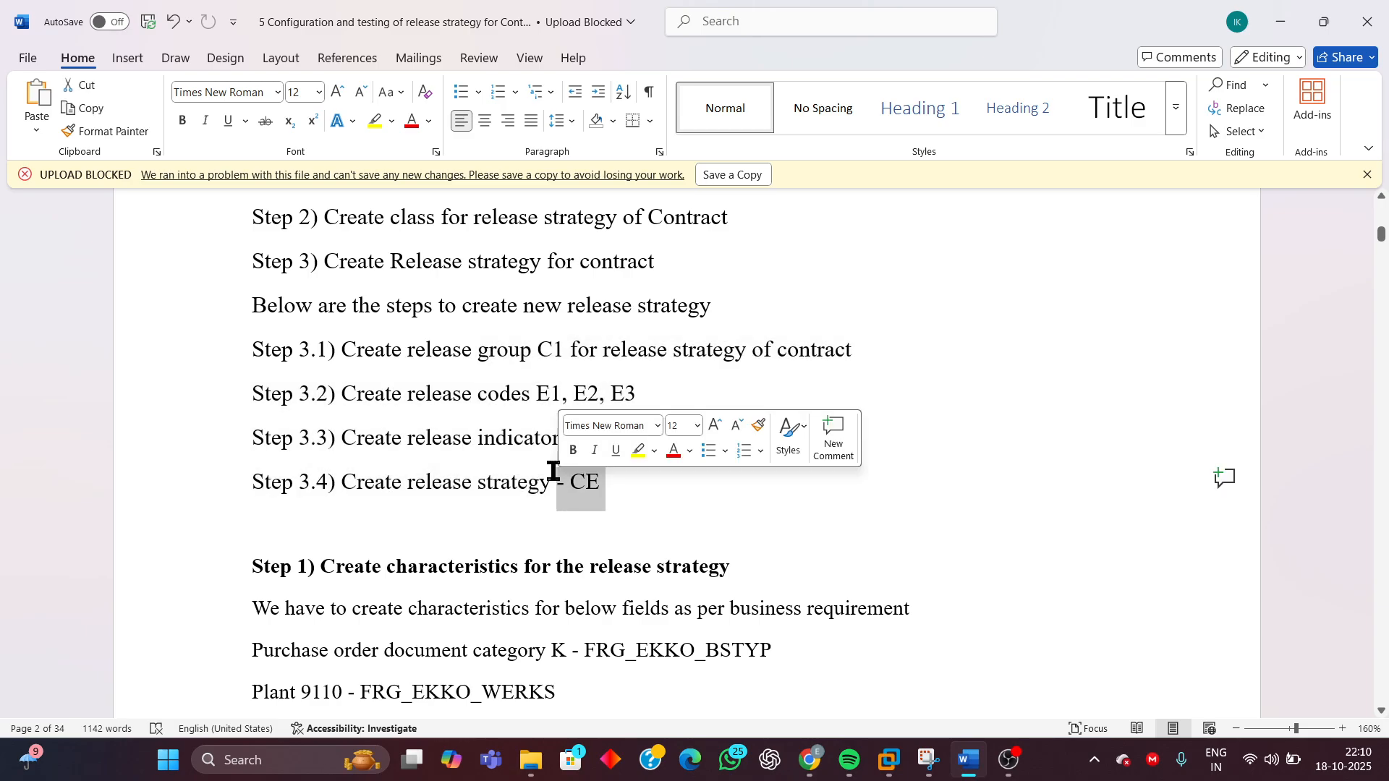
pyautogui.moveTo(570, 352); pyautogui.dragTo(477, 346)
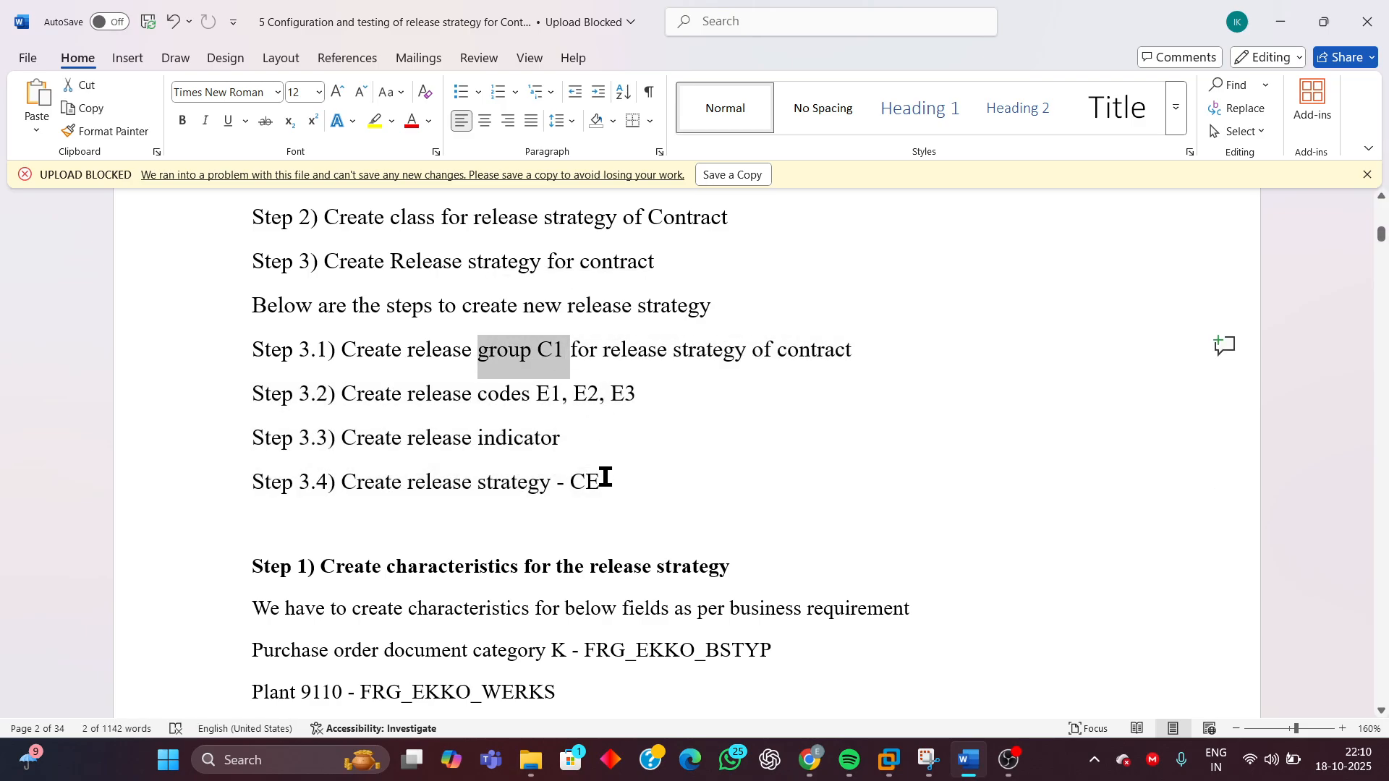
pyautogui.moveTo(606, 479); pyautogui.dragTo(477, 483)
# - In SAP, enter release group C1, release strategy CE and the description "Rel strtegy Contract" for the new entry
pyautogui.moveTo(889, 764)
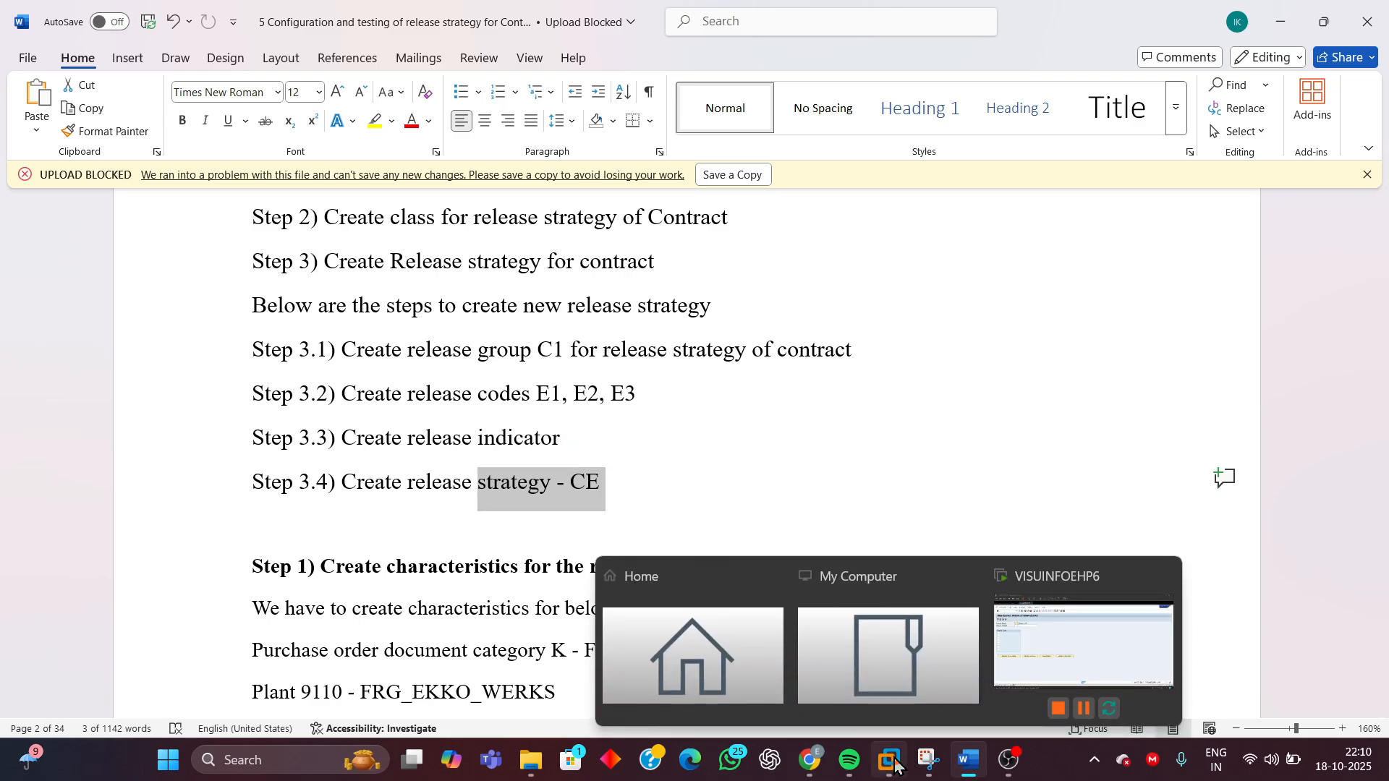
pyautogui.click(1032, 654)
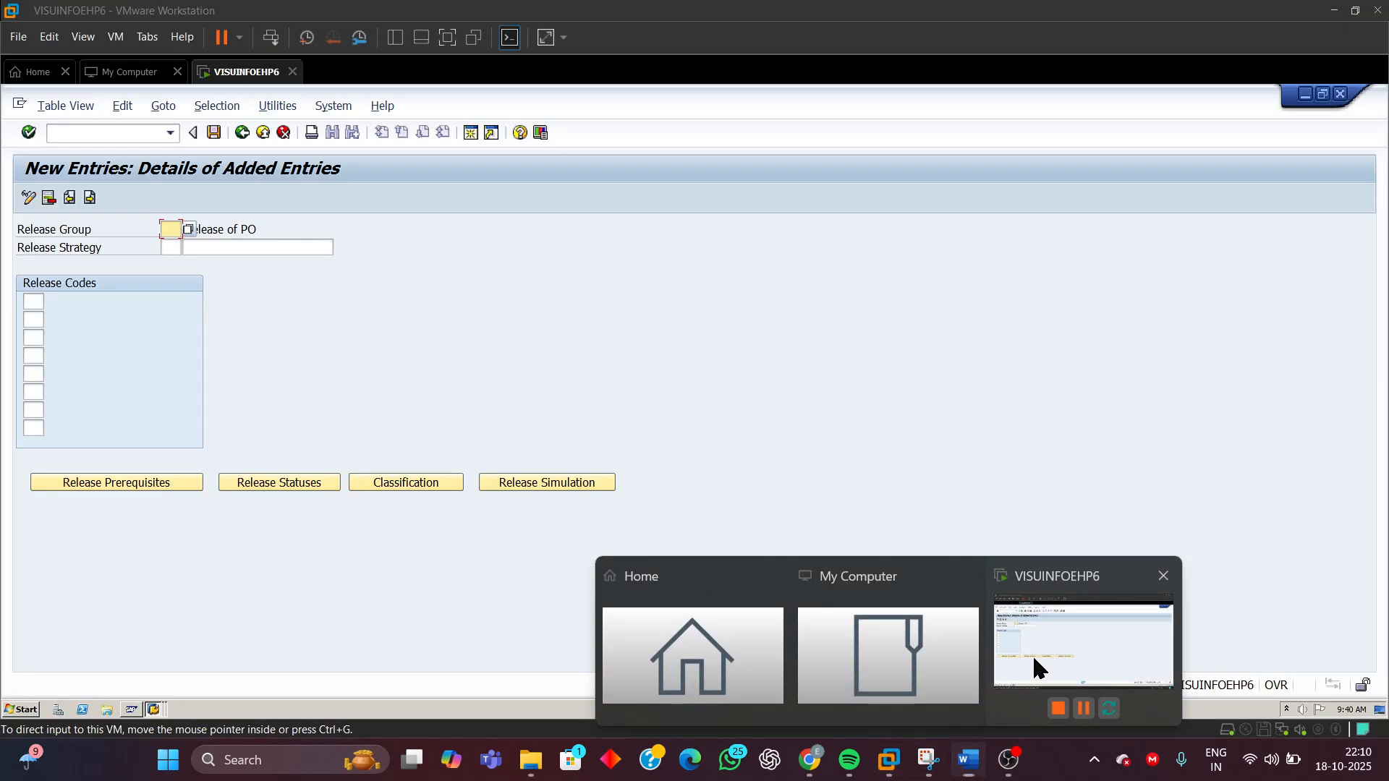
pyautogui.write('C')
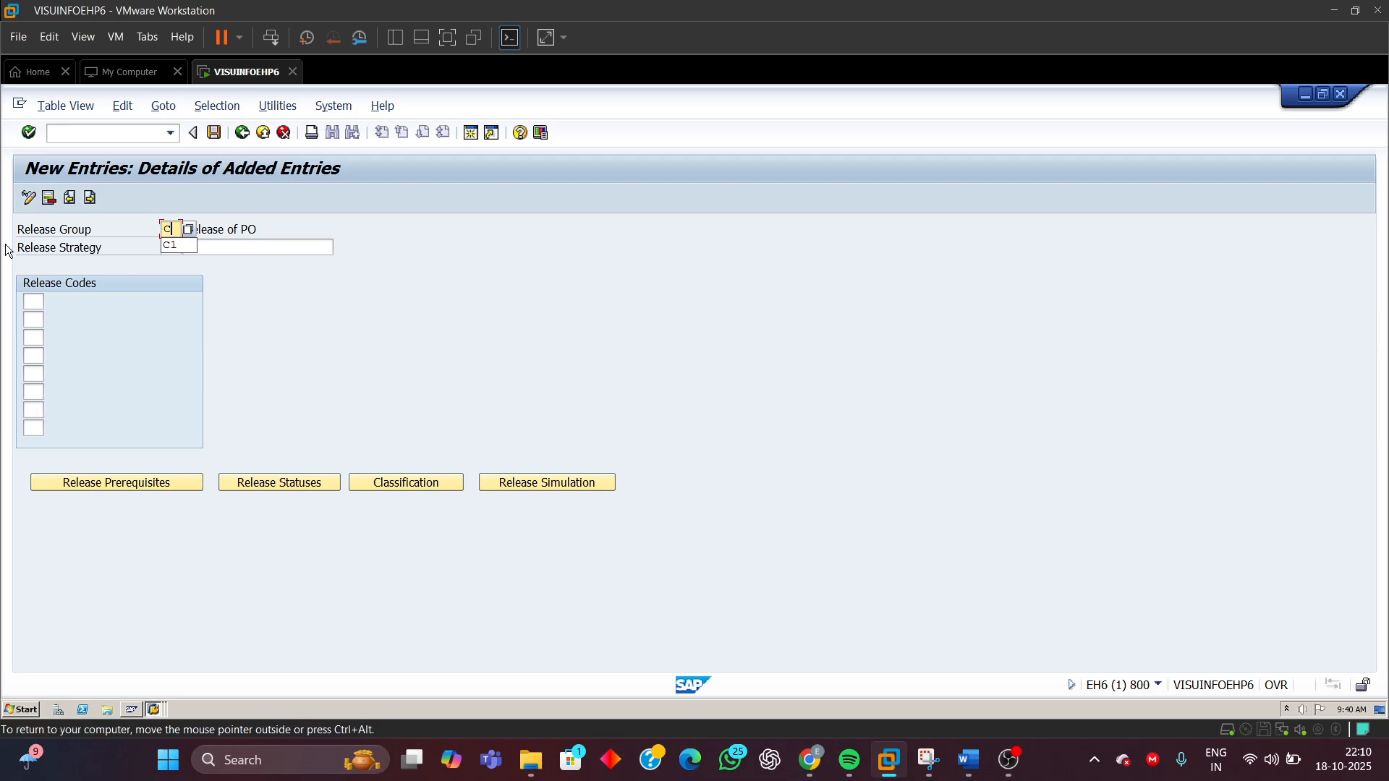
pyautogui.click(172, 246)
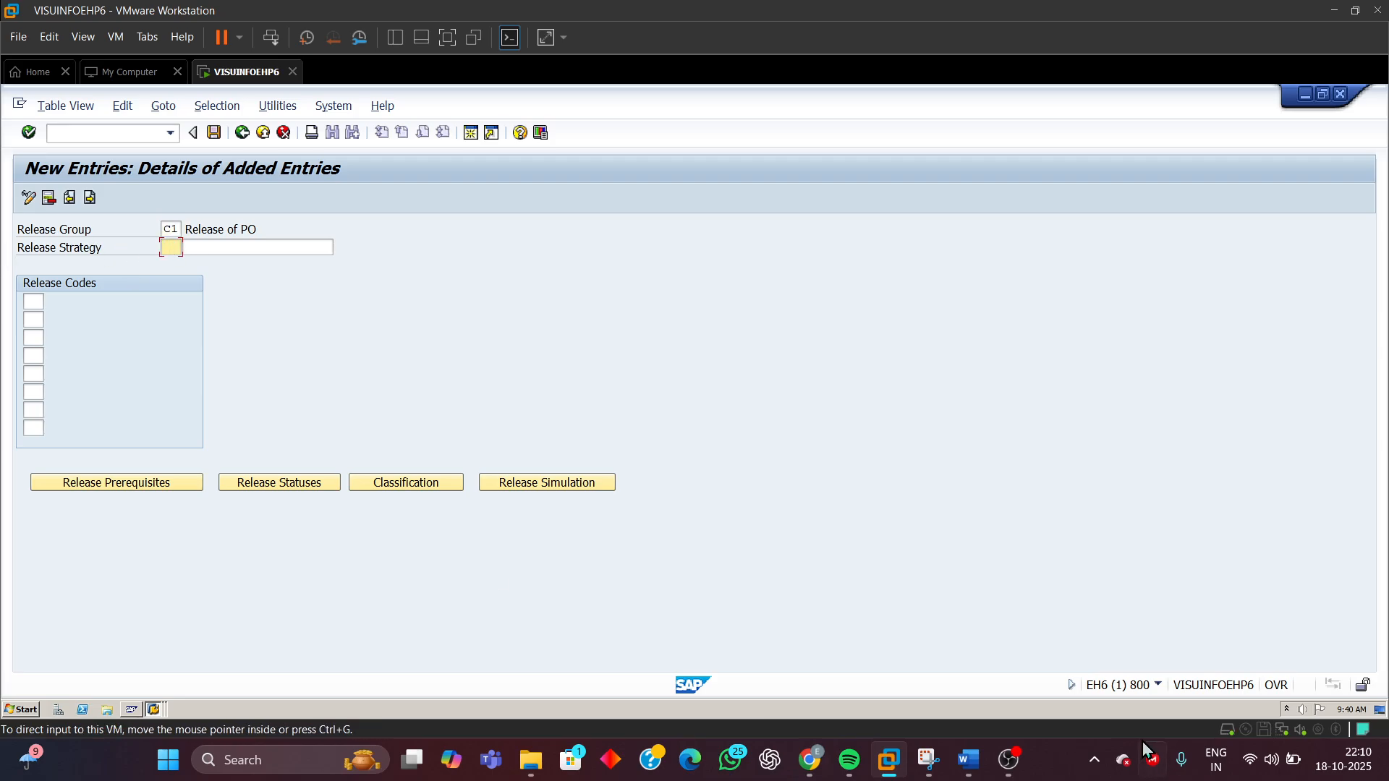
pyautogui.click(970, 761)
pyautogui.click(969, 761)
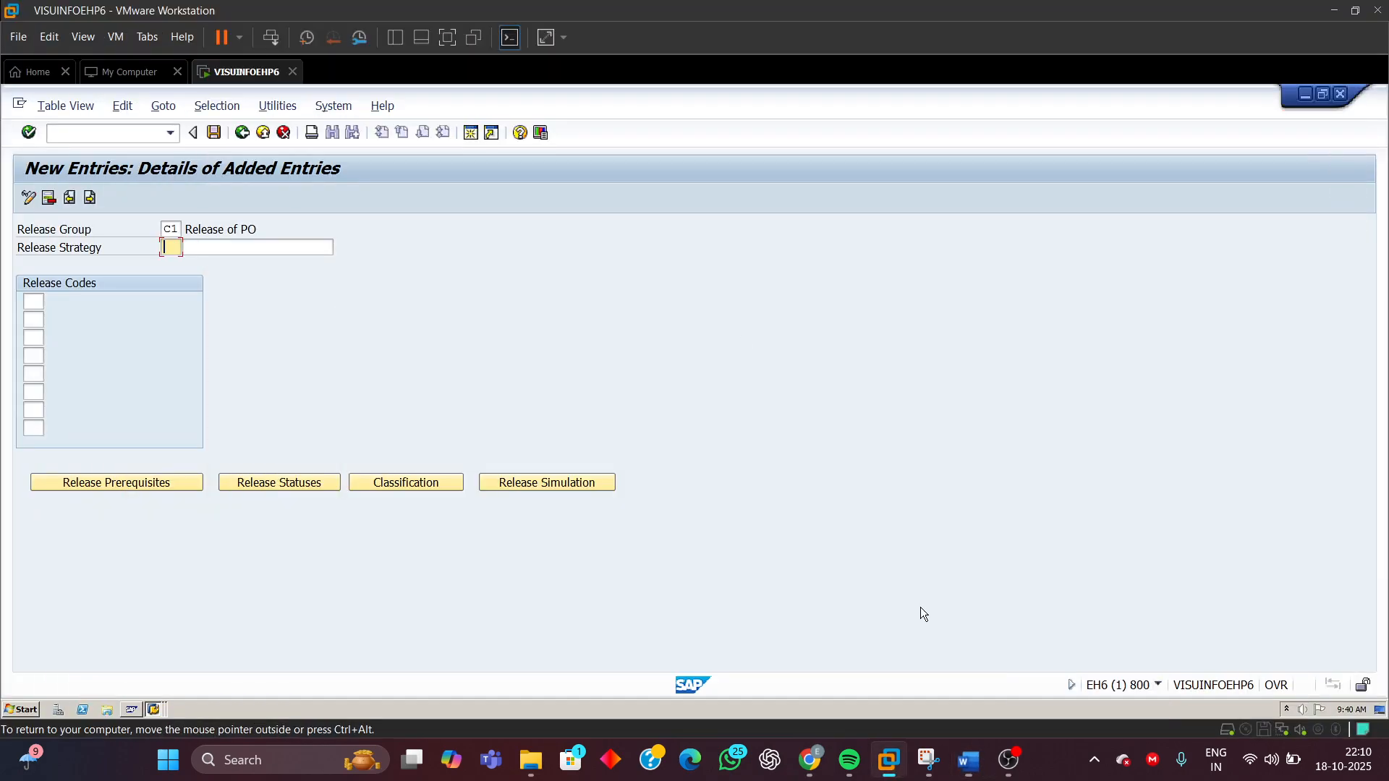
pyautogui.write('CE')
pyautogui.click(240, 246)
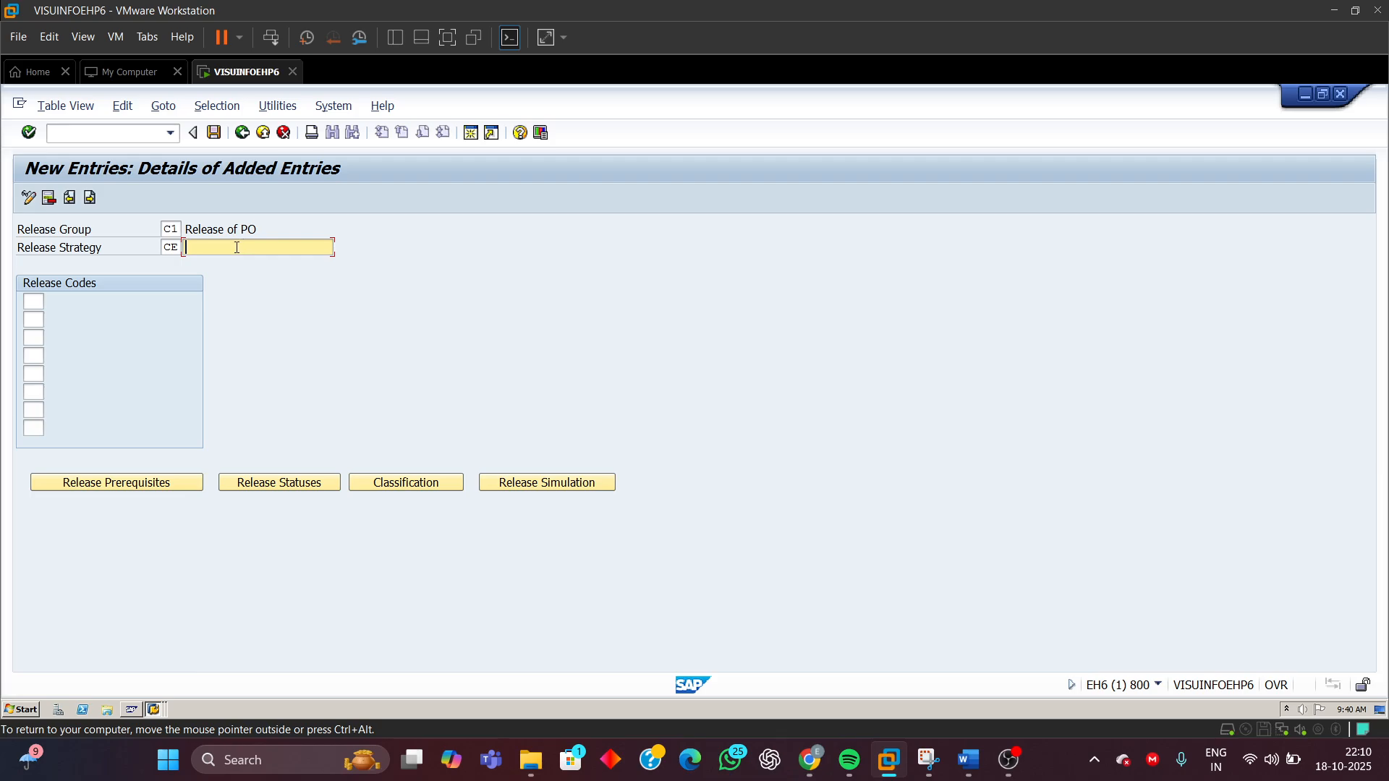
pyautogui.click(237, 247)
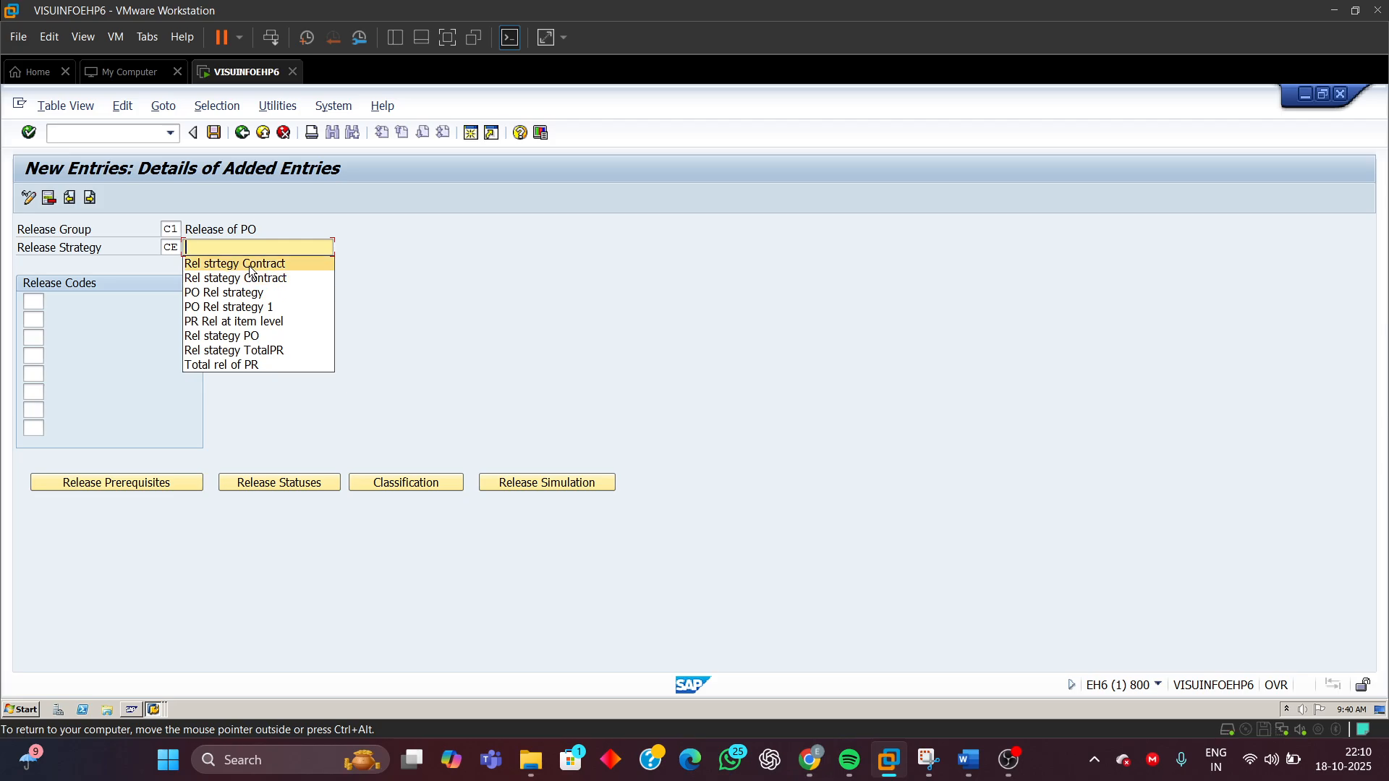
pyautogui.click(251, 269)
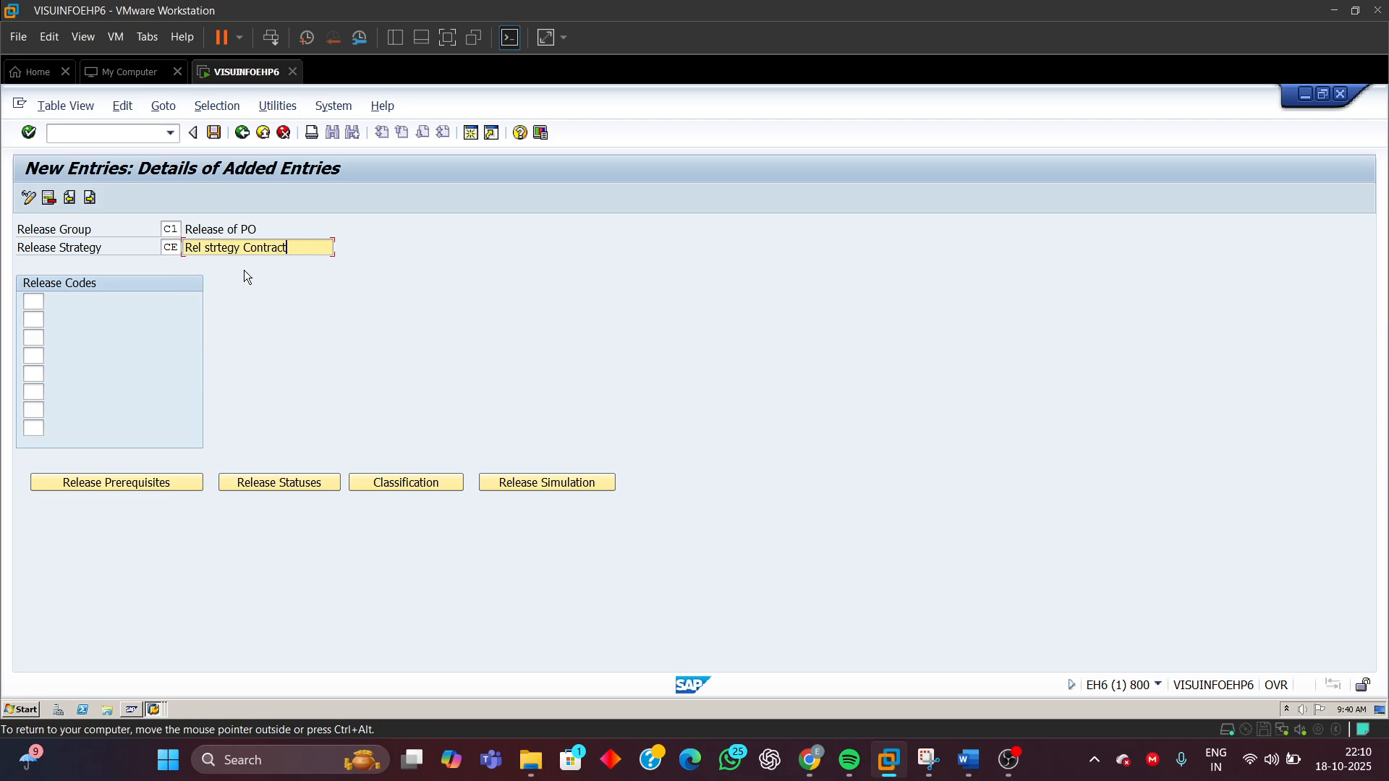
# - Assign release codes E1, E2 and E3 to release strategy CE and confirm the entries
pyautogui.click(38, 300)
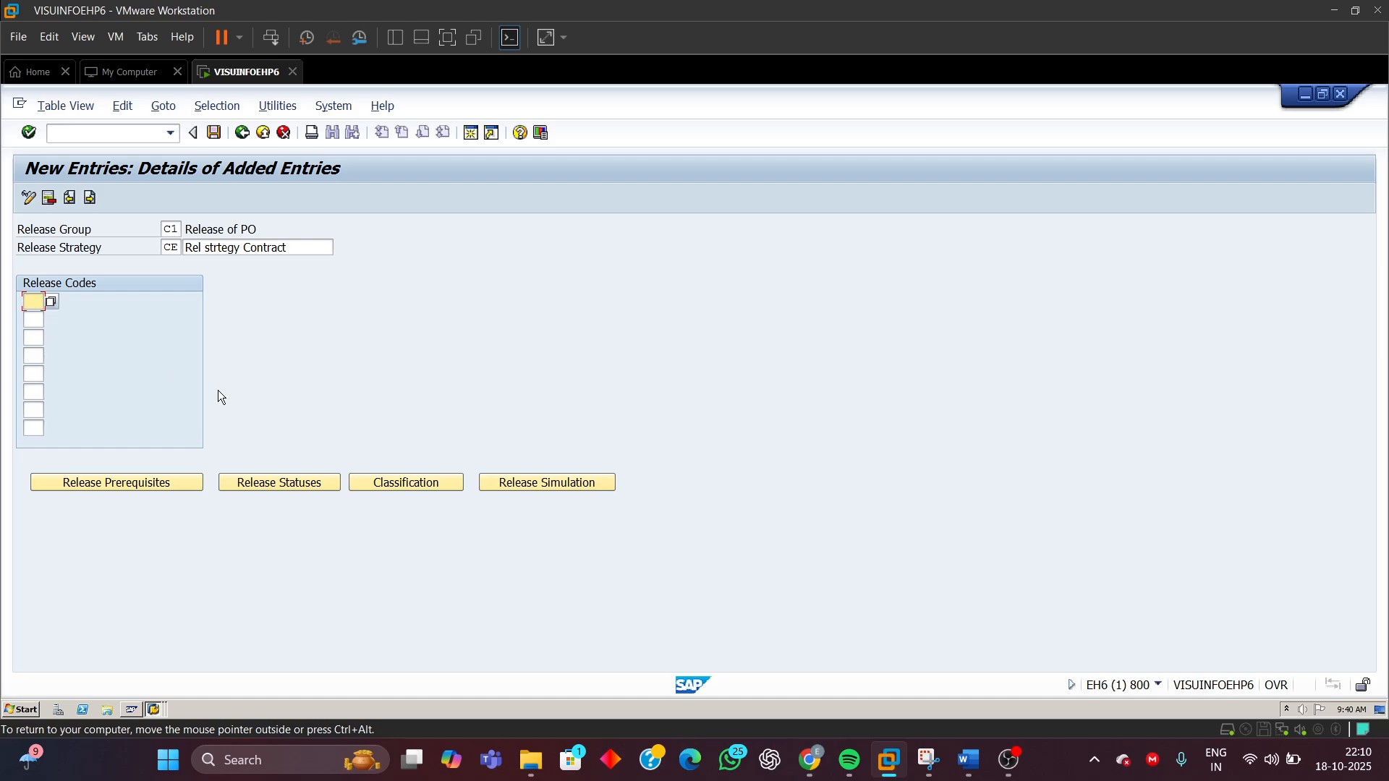
pyautogui.write('E')
pyautogui.click(39, 323)
pyautogui.click(30, 320)
pyautogui.write('E')
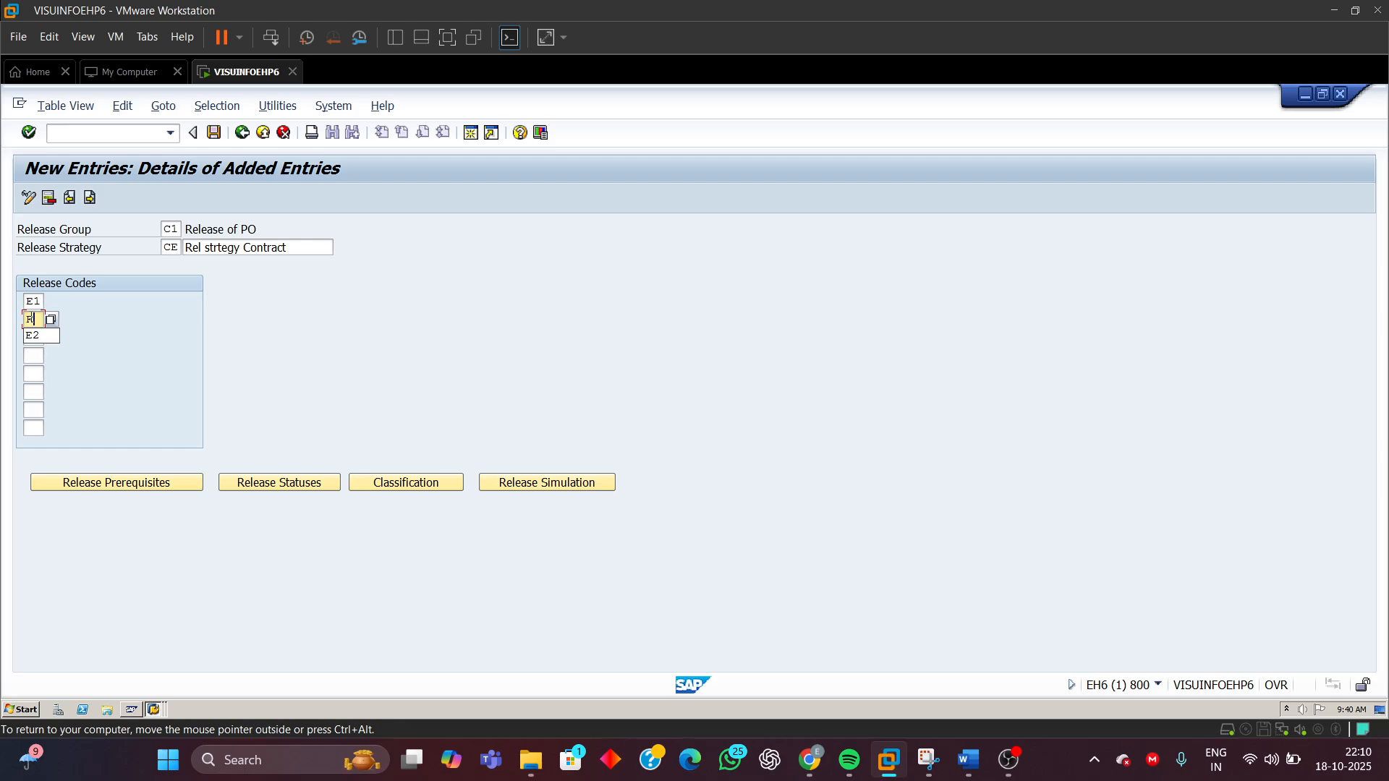
pyautogui.click(37, 339)
pyautogui.click(30, 338)
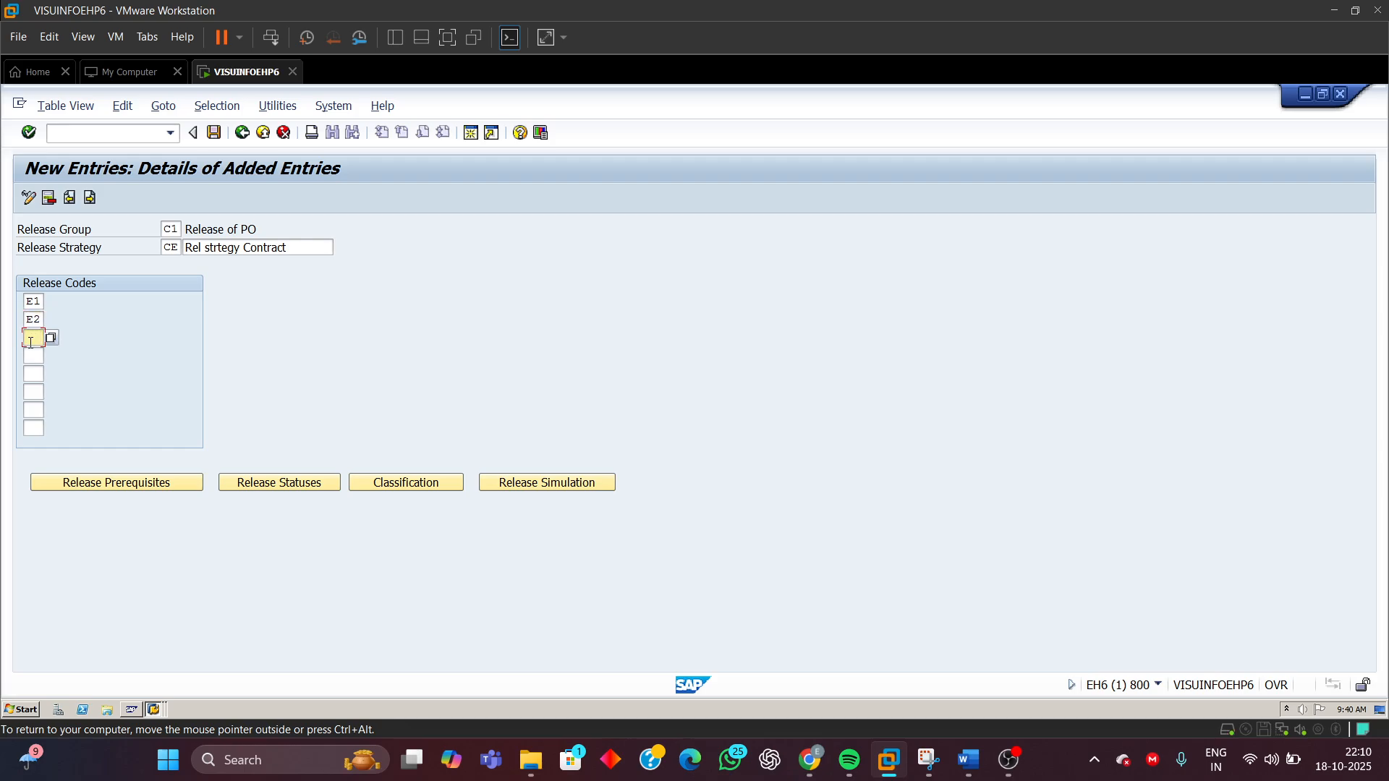
pyautogui.write('E3')
pyautogui.press('Return')
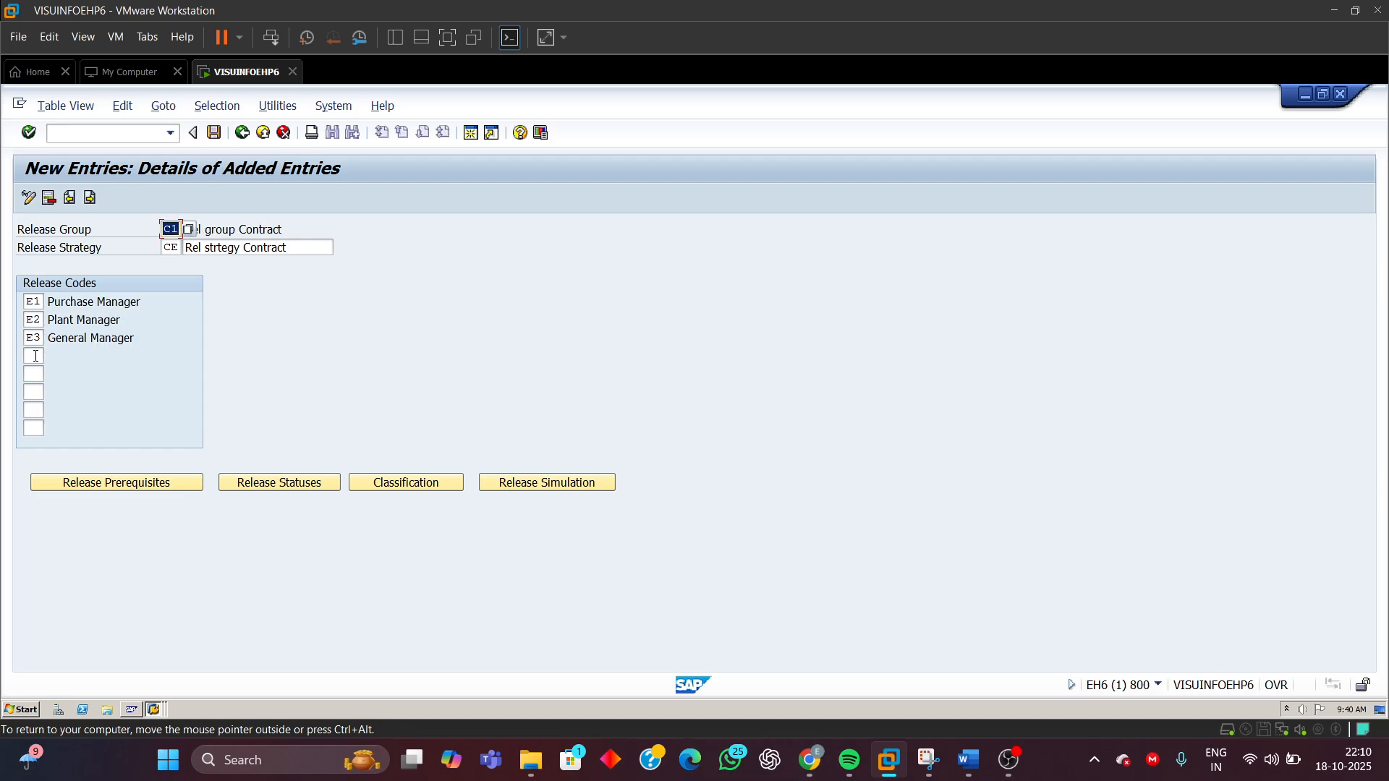
# - Review the release group and release strategy codes and descriptions of the new contract entry
pyautogui.click(303, 248)
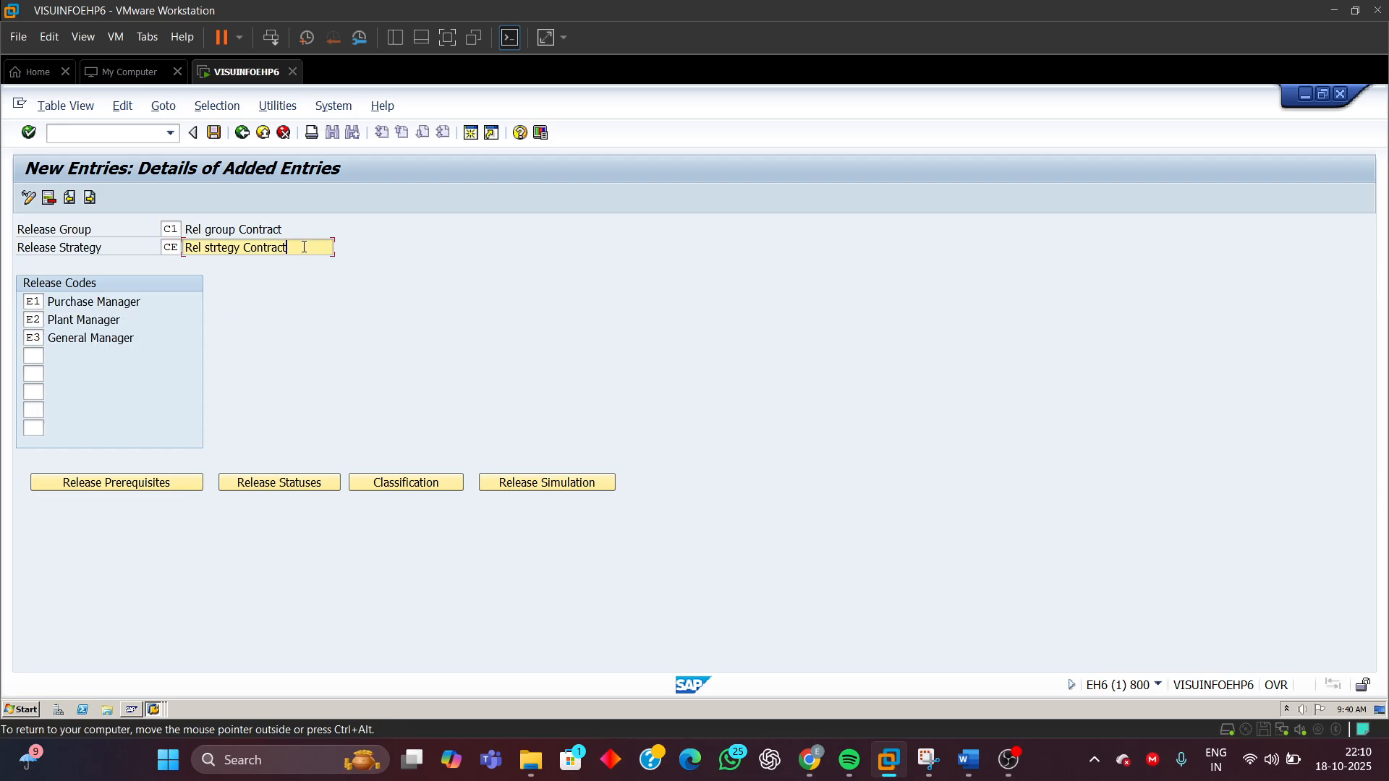
pyautogui.moveTo(284, 232); pyautogui.dragTo(165, 237)
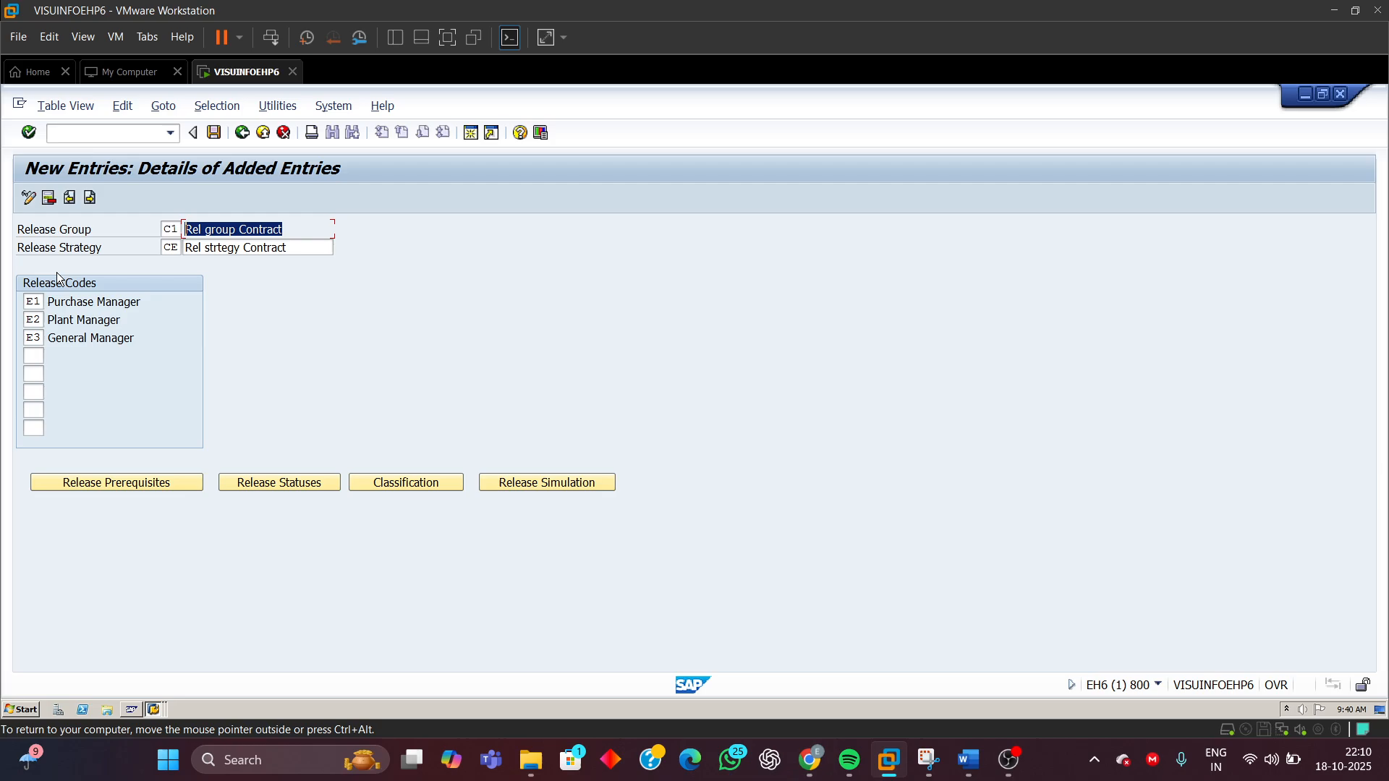
pyautogui.click(166, 248)
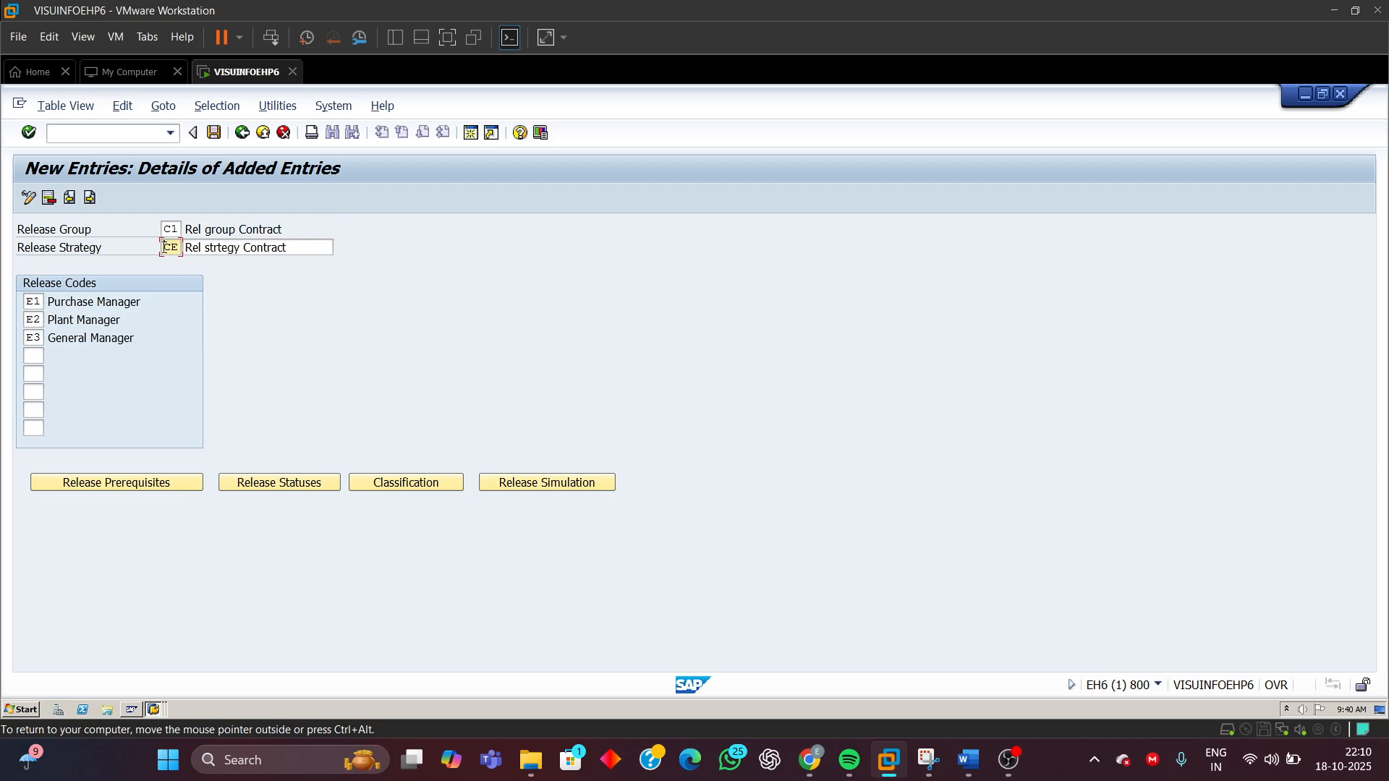
pyautogui.moveTo(292, 248); pyautogui.dragTo(137, 262)
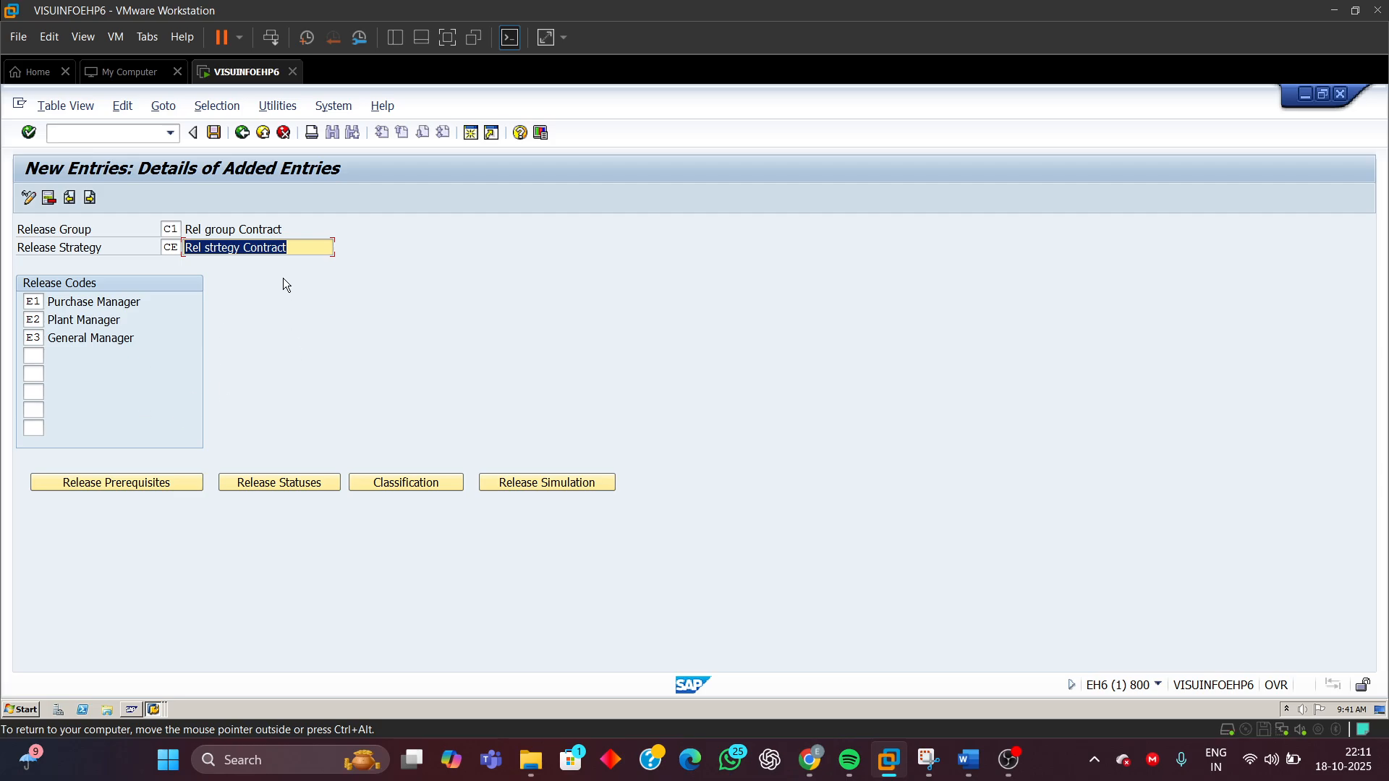
pyautogui.click(303, 253)
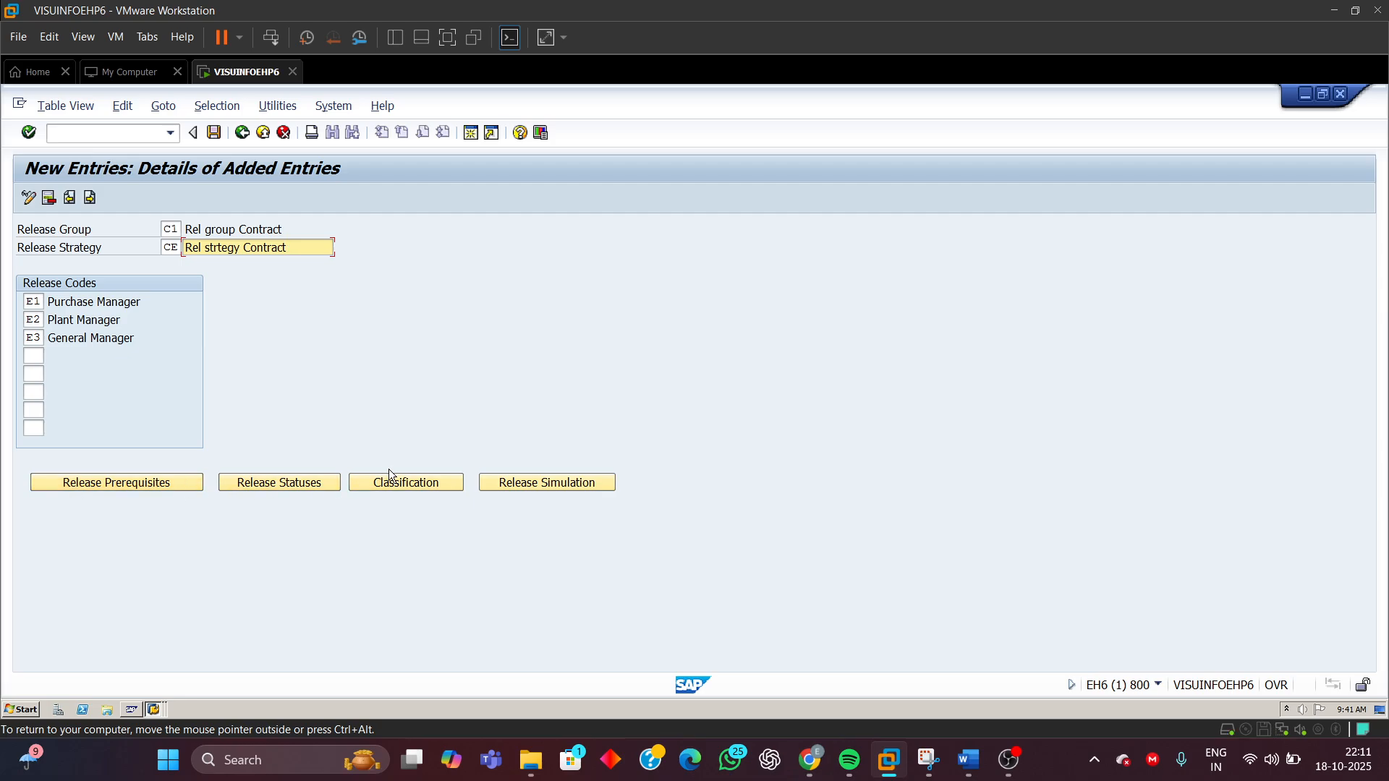
# - Open the release prerequisites of strategy CE and set E1 as the prerequisite for release code E2
pyautogui.click(143, 485)
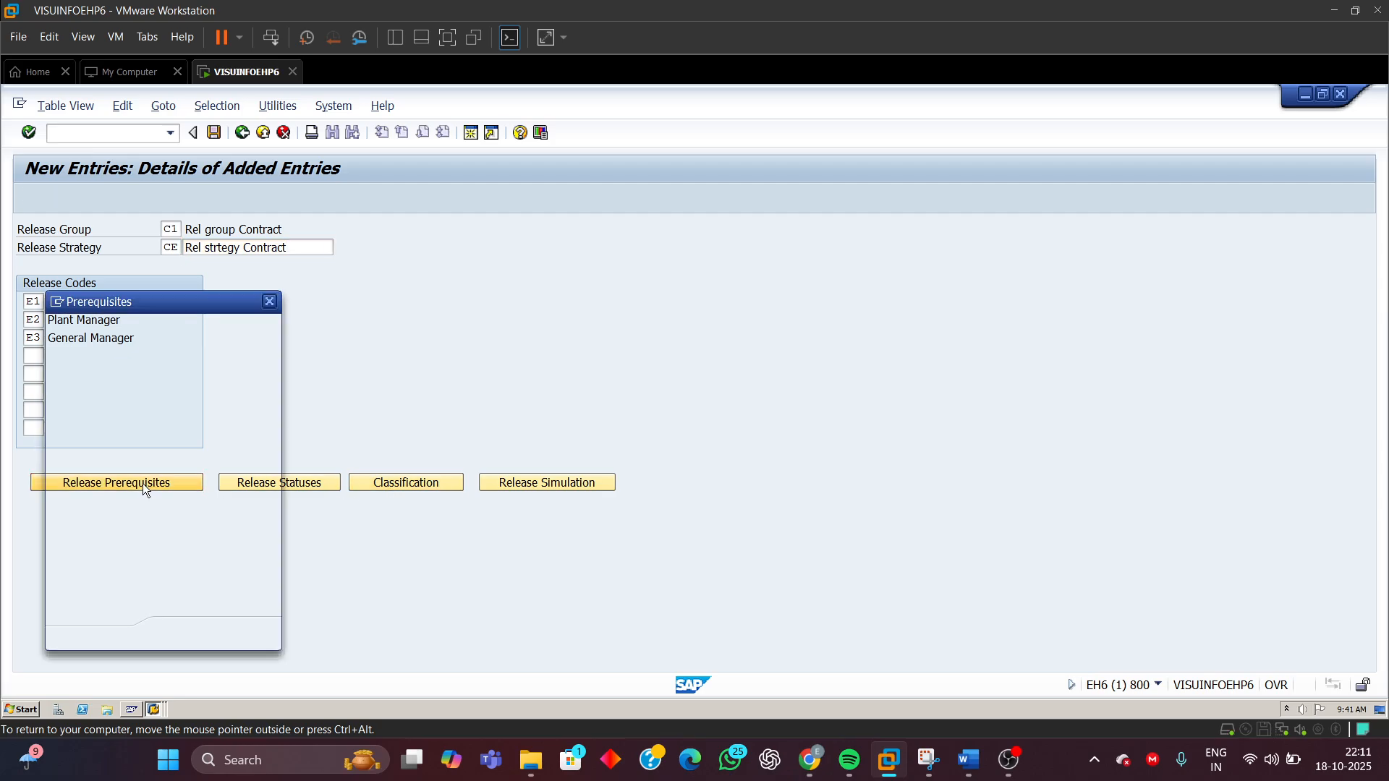
pyautogui.moveTo(216, 304); pyautogui.dragTo(819, 241)
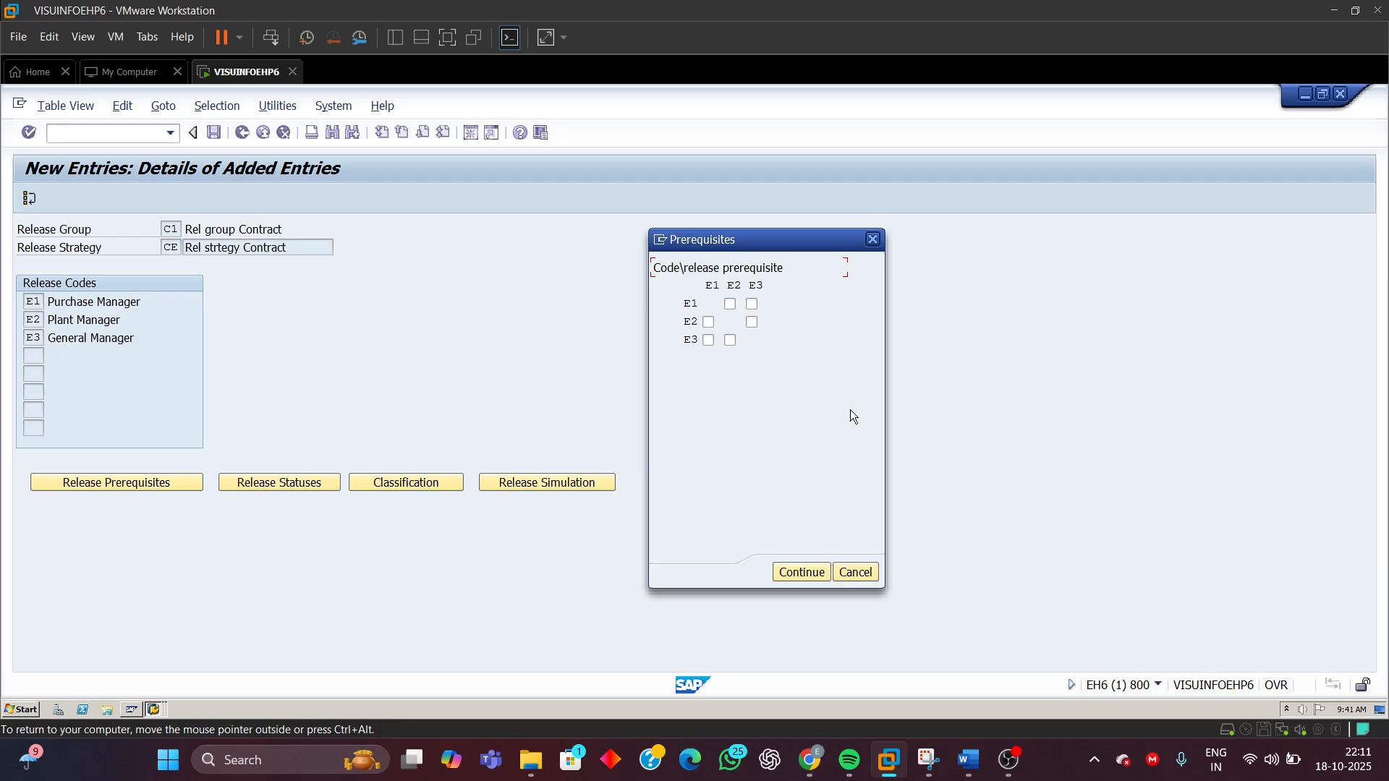
pyautogui.doubleClick(688, 323)
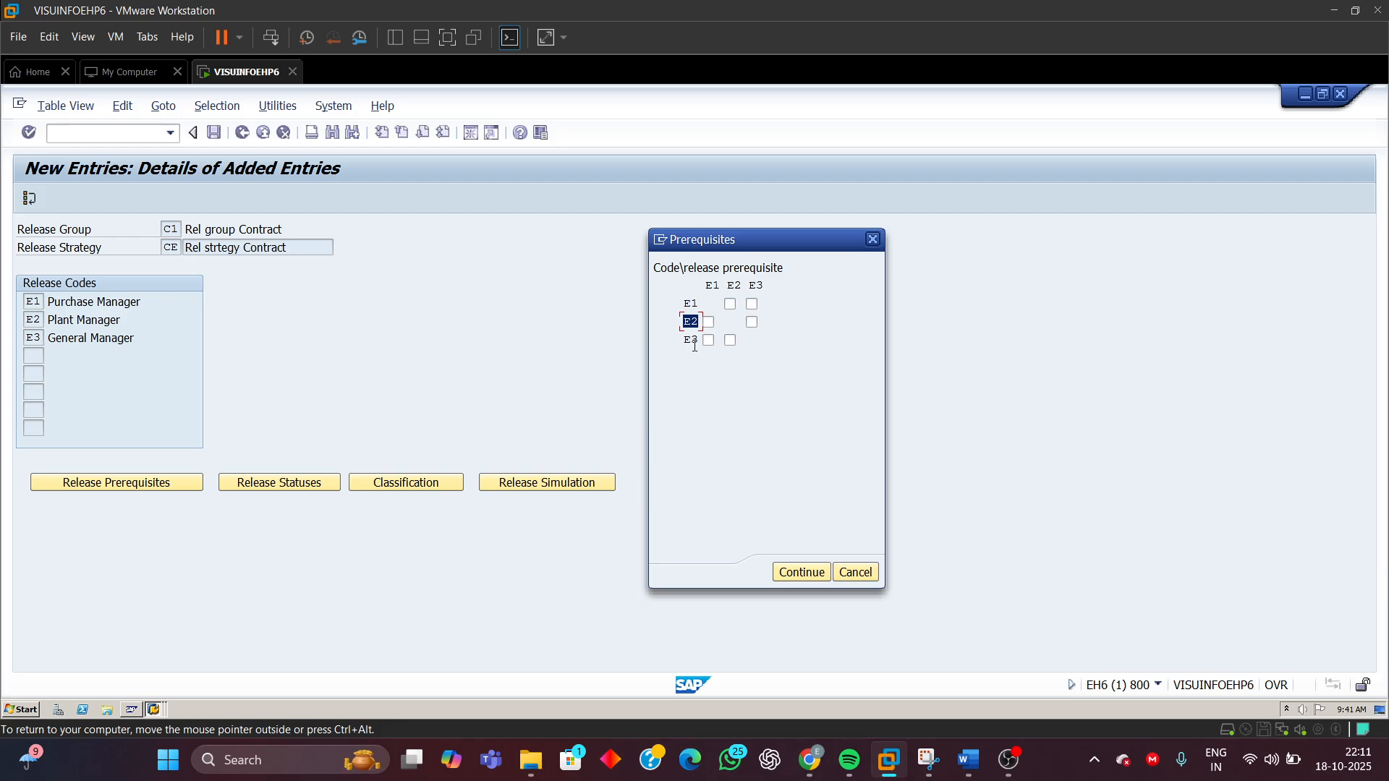
pyautogui.doubleClick(709, 287)
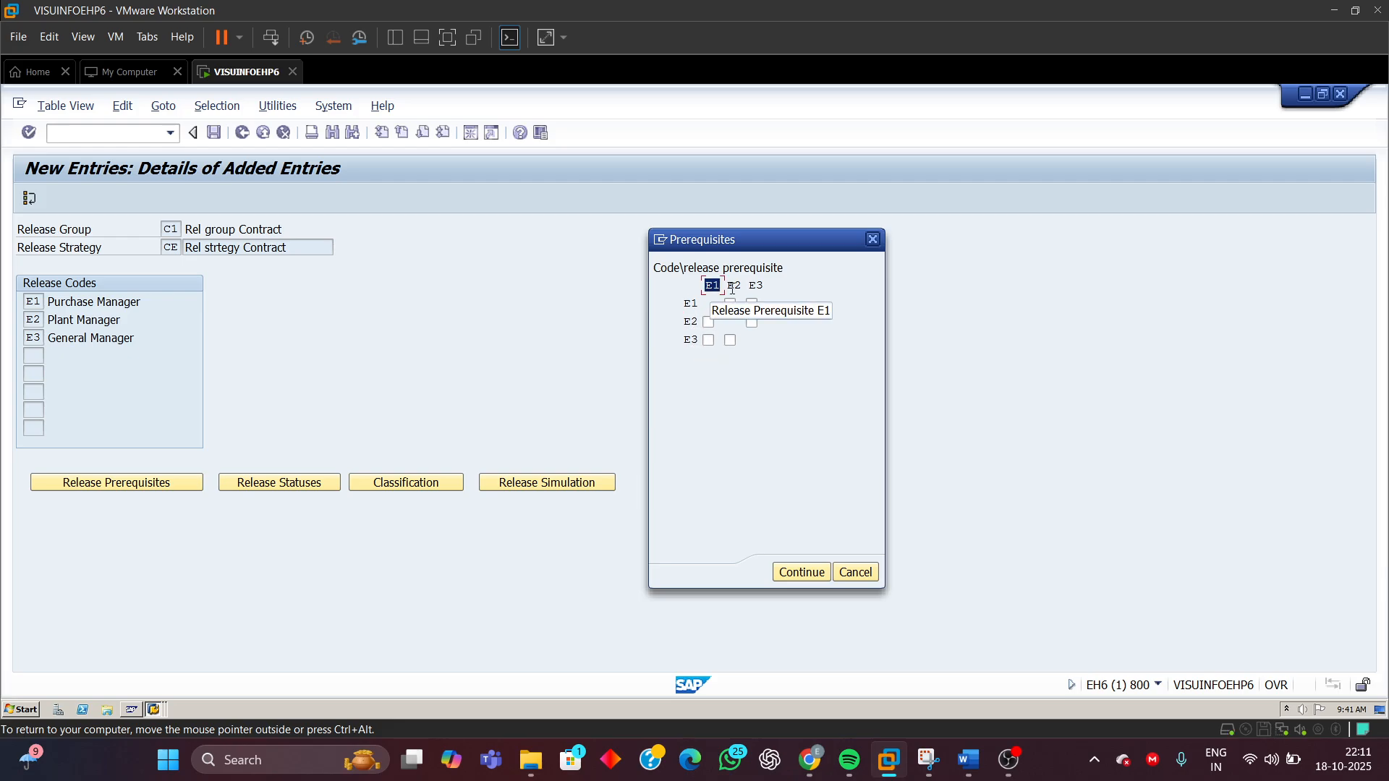
pyautogui.click(709, 322)
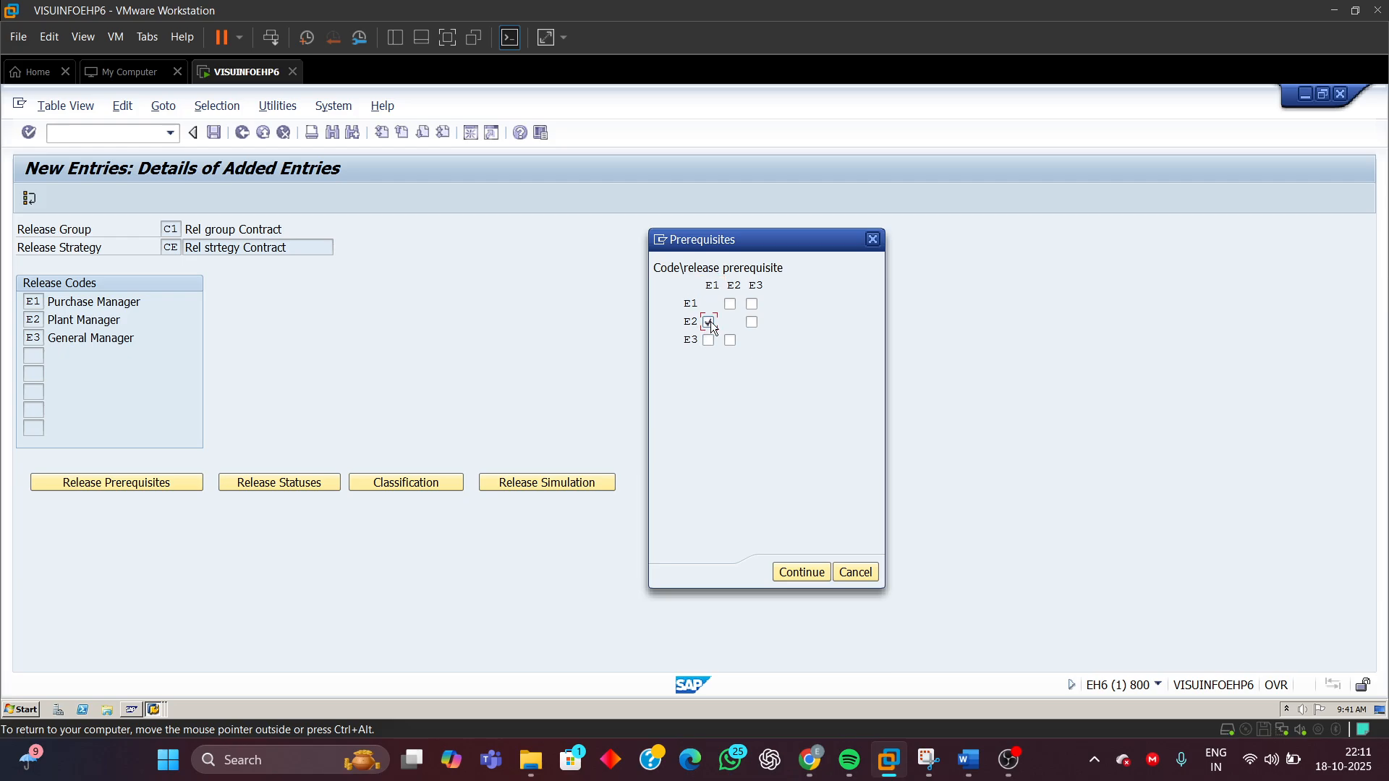
pyautogui.doubleClick(711, 285)
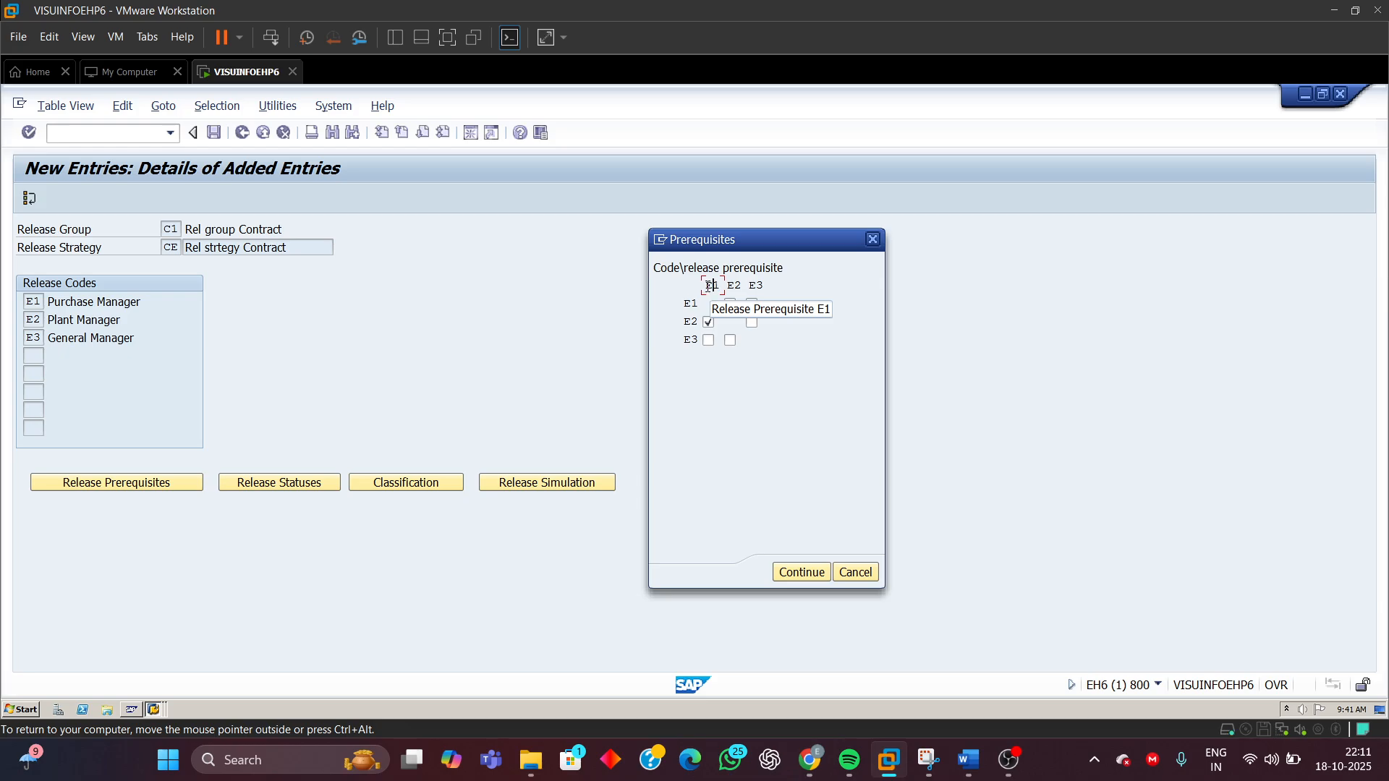
pyautogui.doubleClick(689, 322)
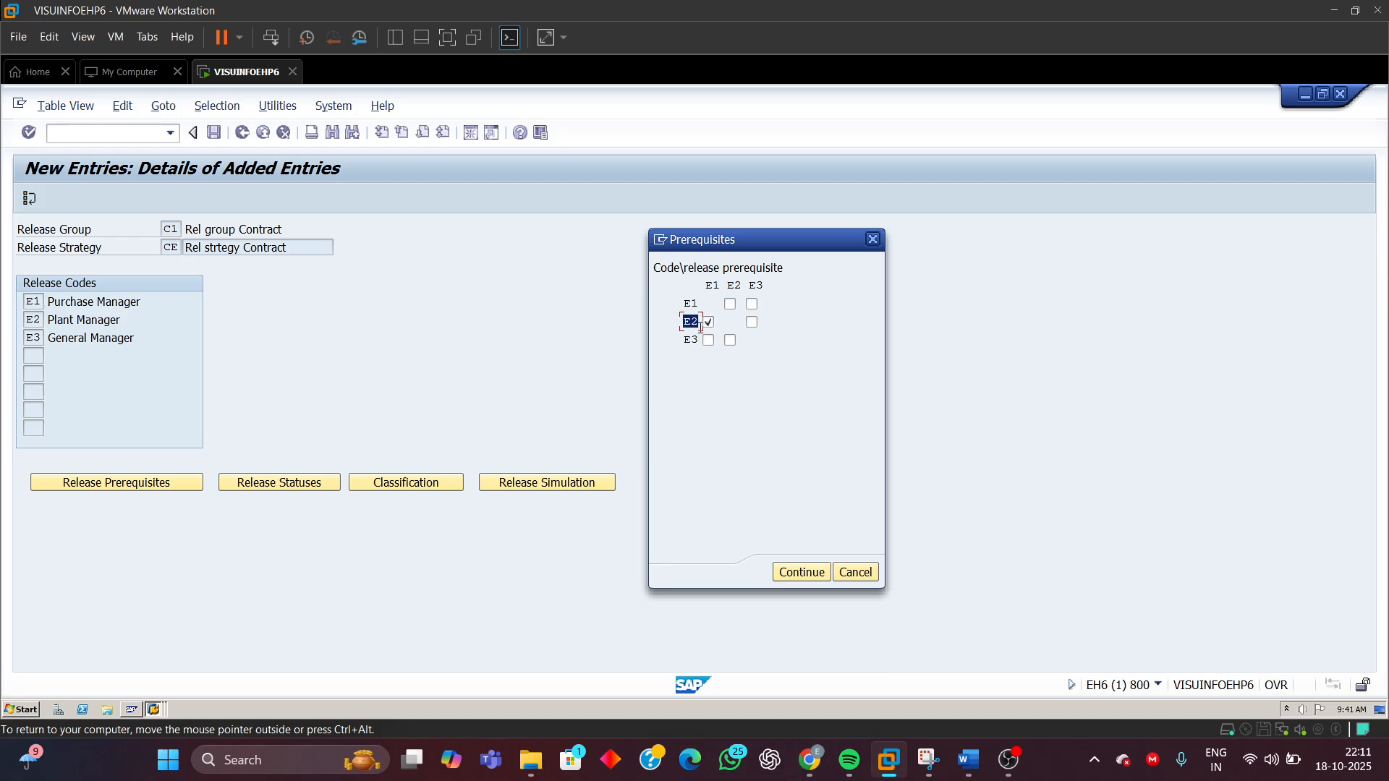
# - Set both E1 and E2 as release prerequisites for release code E3
pyautogui.click(682, 341)
pyautogui.doubleClick(689, 340)
pyautogui.doubleClick(719, 286)
pyautogui.doubleClick(734, 285)
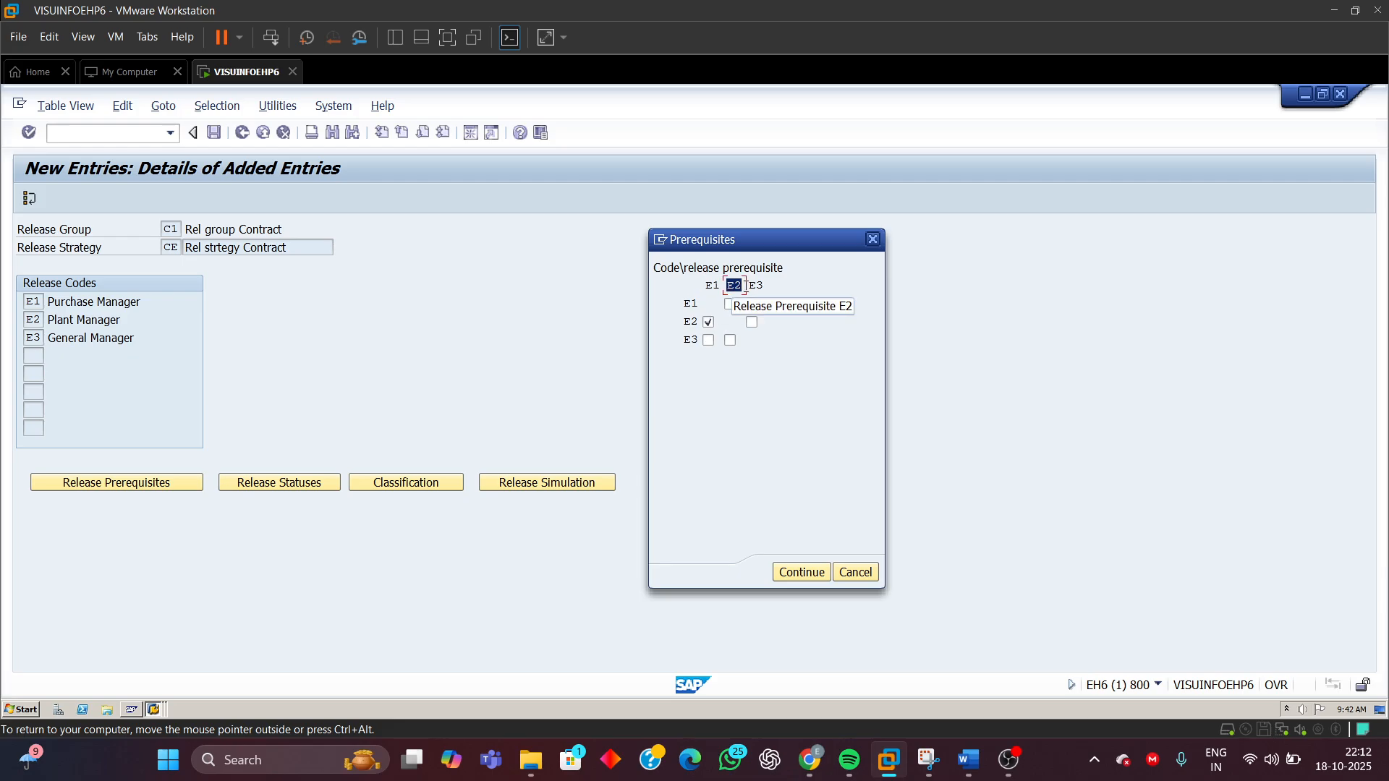
pyautogui.click(712, 285)
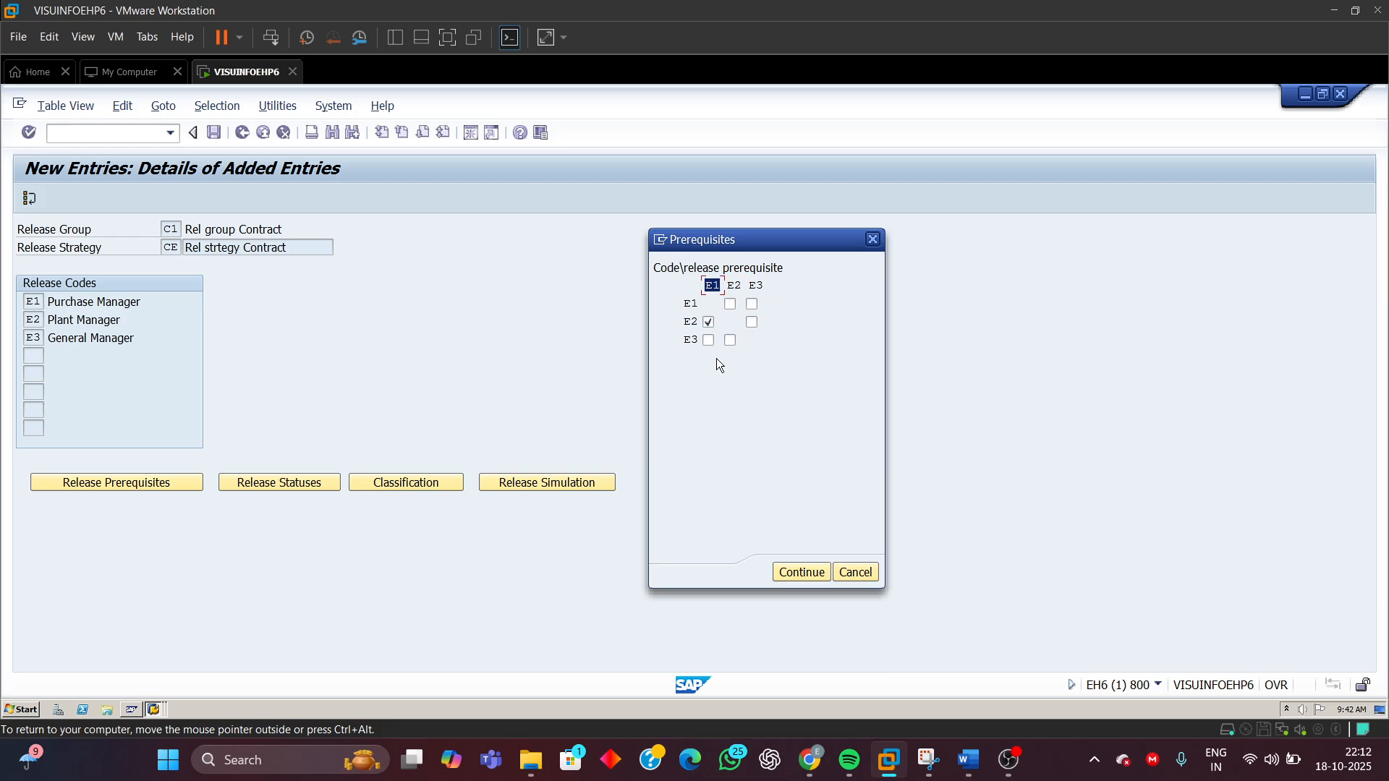
pyautogui.click(709, 340)
pyautogui.click(735, 287)
pyautogui.click(731, 341)
# - Check the prerequisites marked for codes E2 and E3 and accept the release prerequisites
pyautogui.click(690, 322)
pyautogui.click(712, 288)
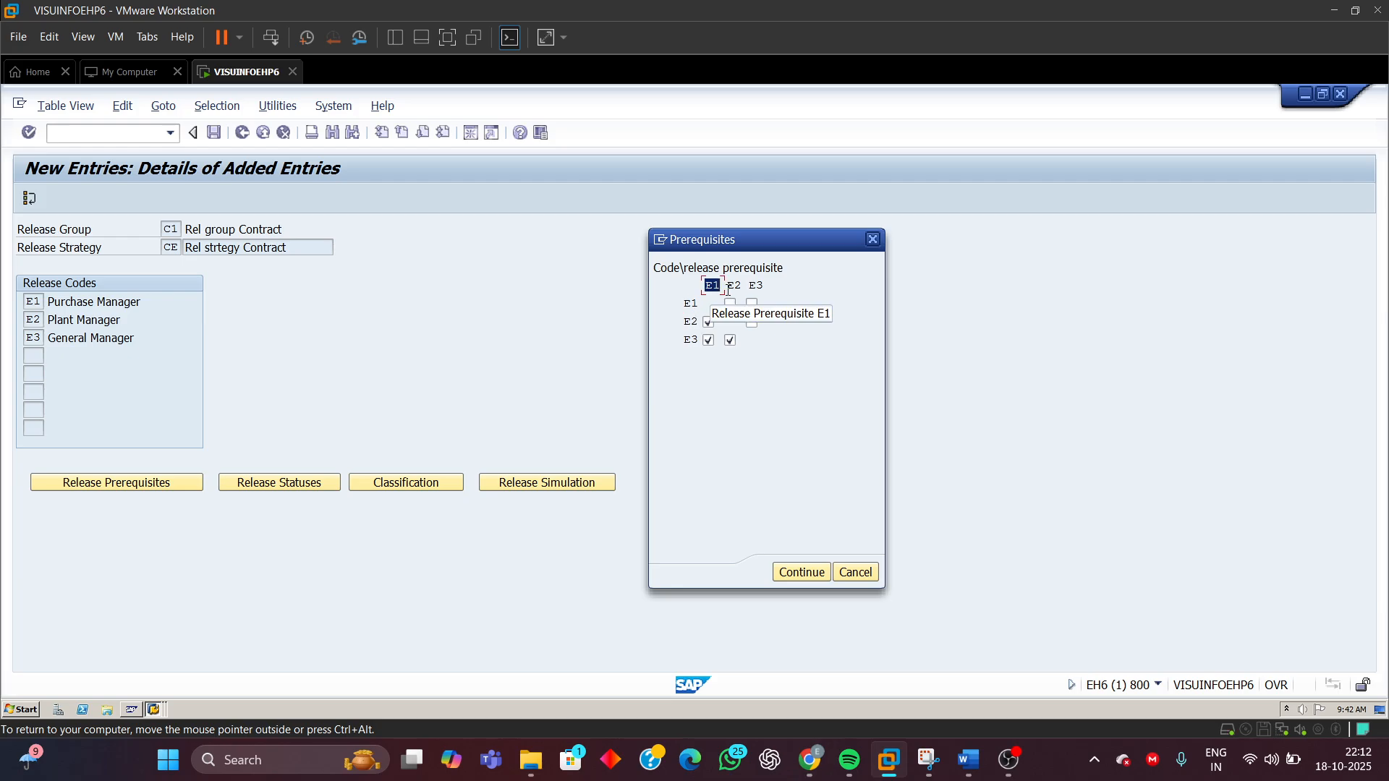
pyautogui.click(690, 339)
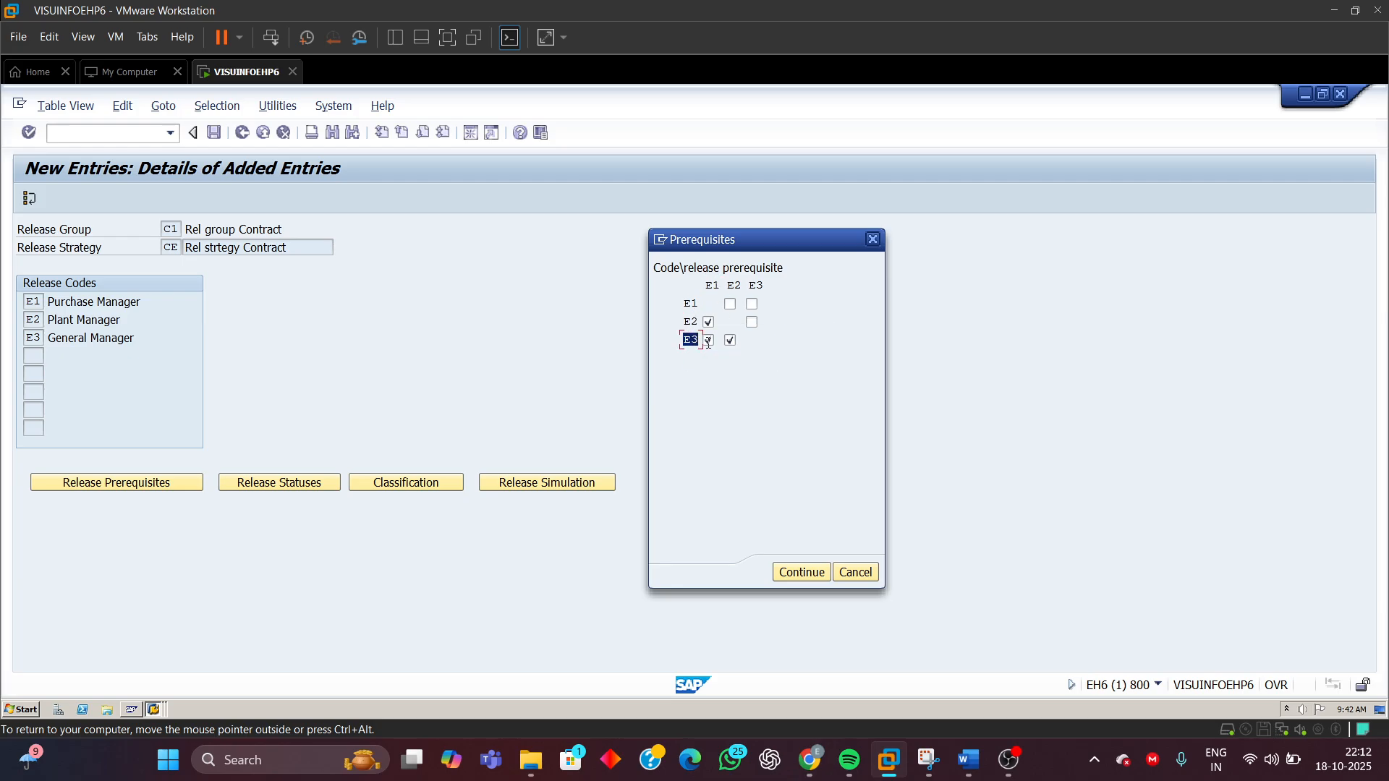
pyautogui.click(713, 287)
pyautogui.click(735, 287)
pyautogui.click(793, 573)
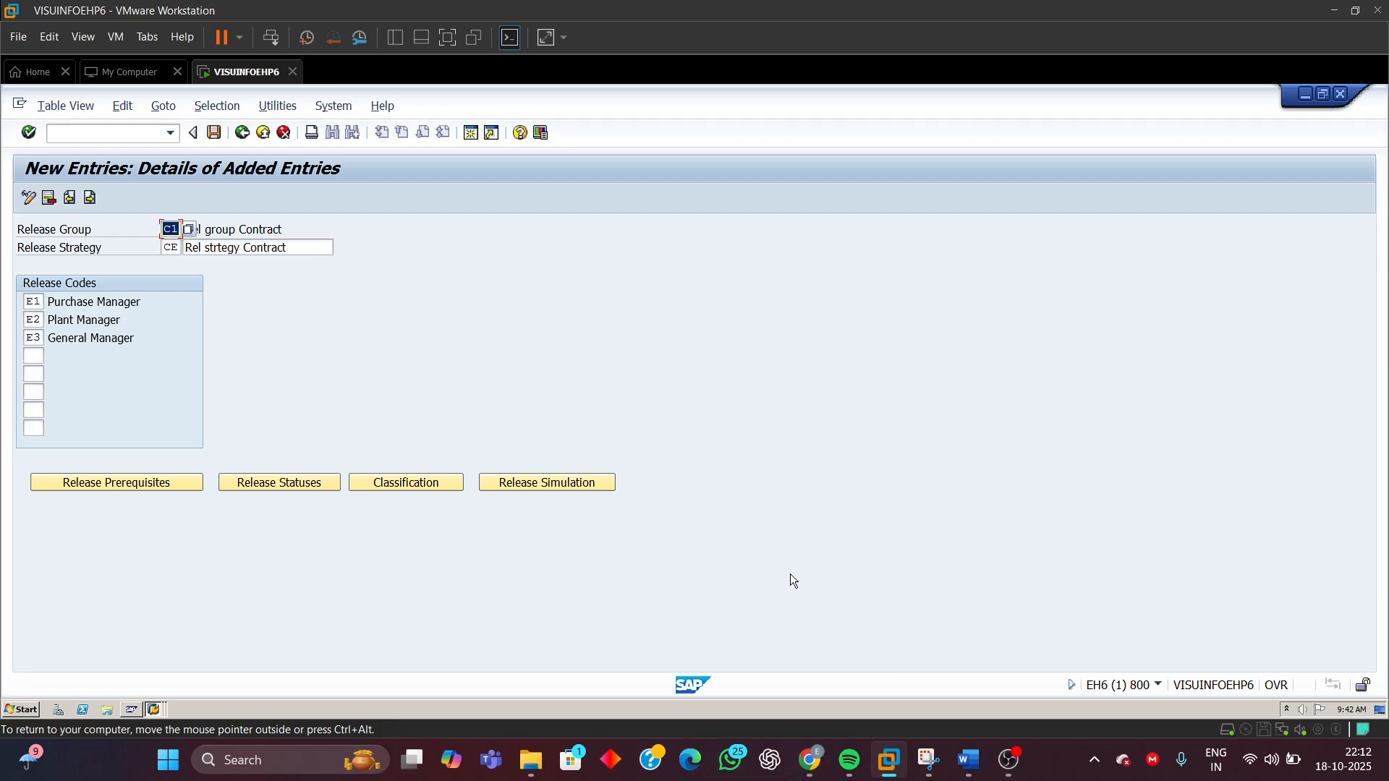
# - Open the release statuses, review the release indicator for each combination of E1, E2 and E3, and accept them
pyautogui.click(302, 484)
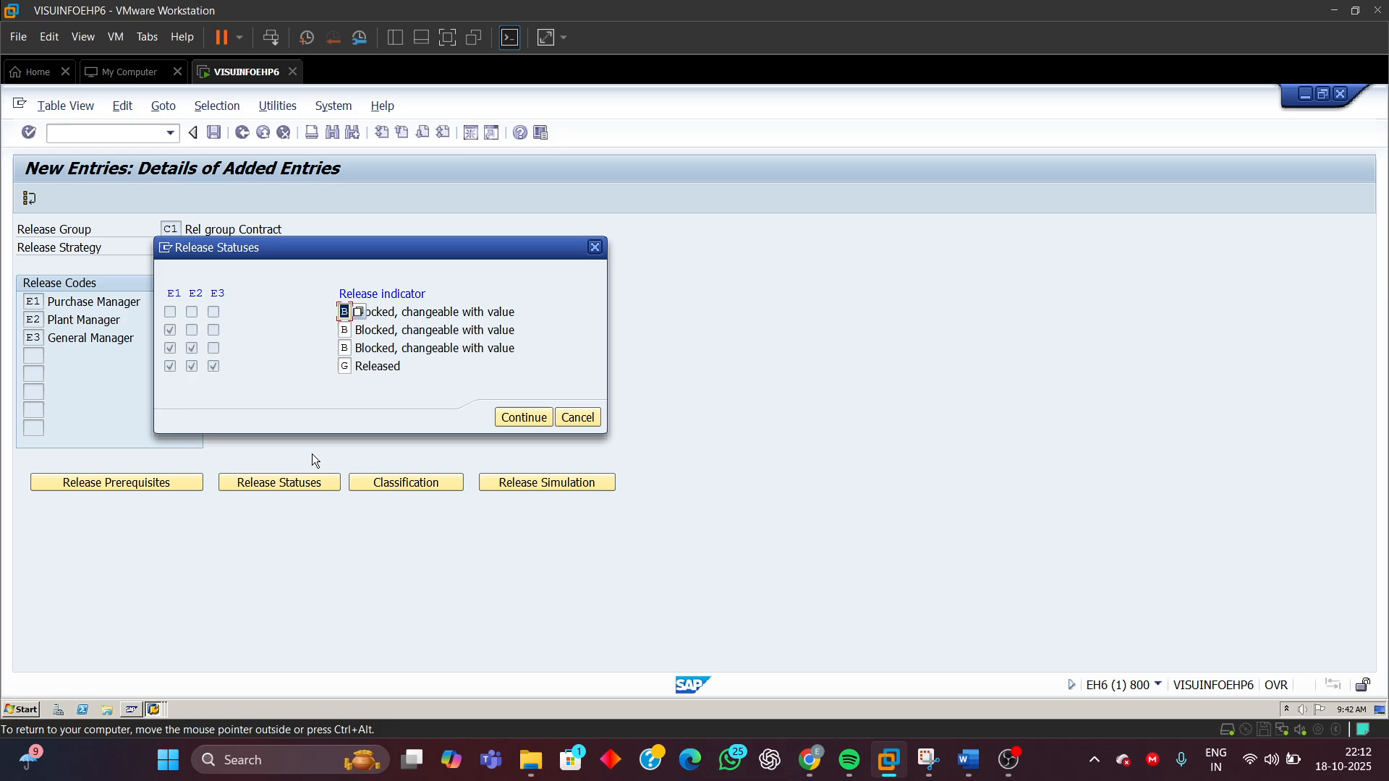
pyautogui.moveTo(448, 246); pyautogui.dragTo(845, 257)
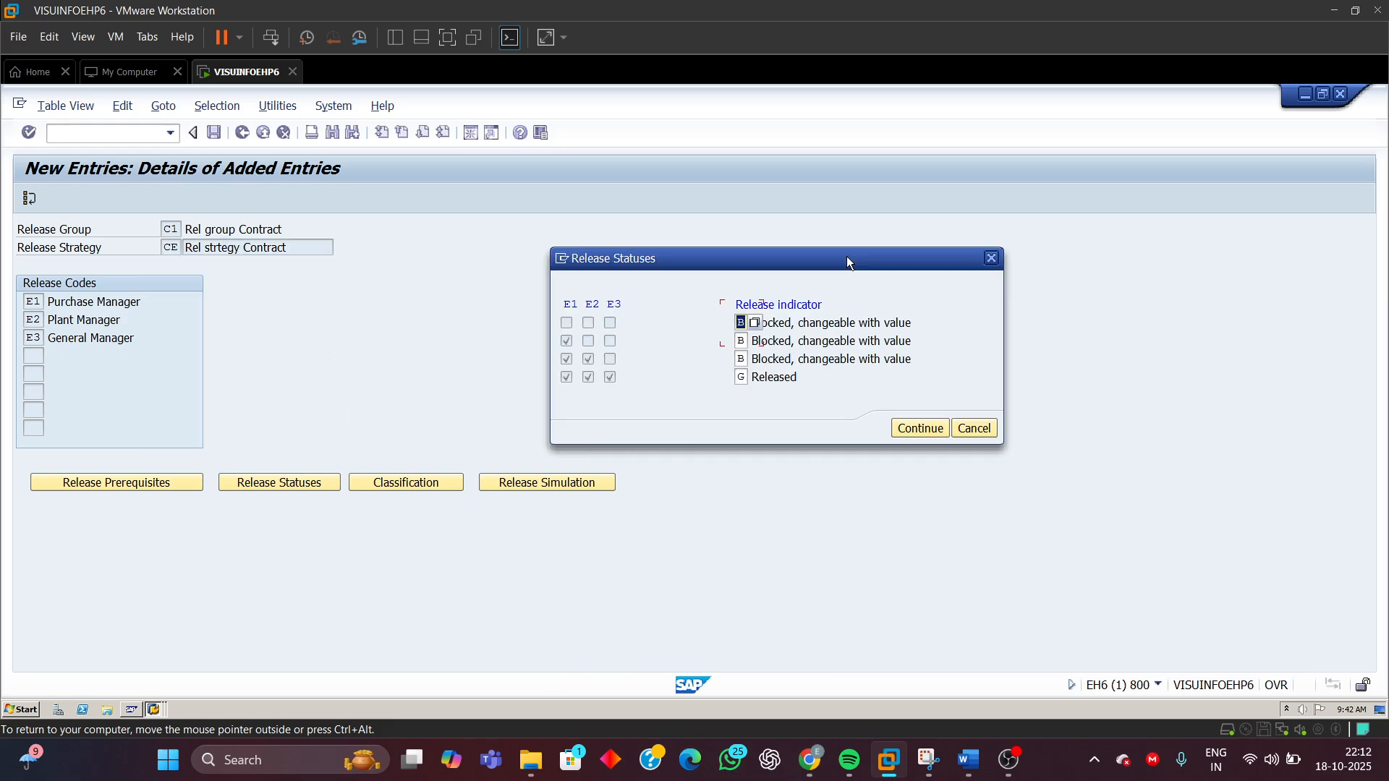
pyautogui.click(788, 322)
pyautogui.click(742, 323)
pyautogui.click(565, 341)
pyautogui.click(741, 341)
pyautogui.click(569, 358)
pyautogui.click(738, 358)
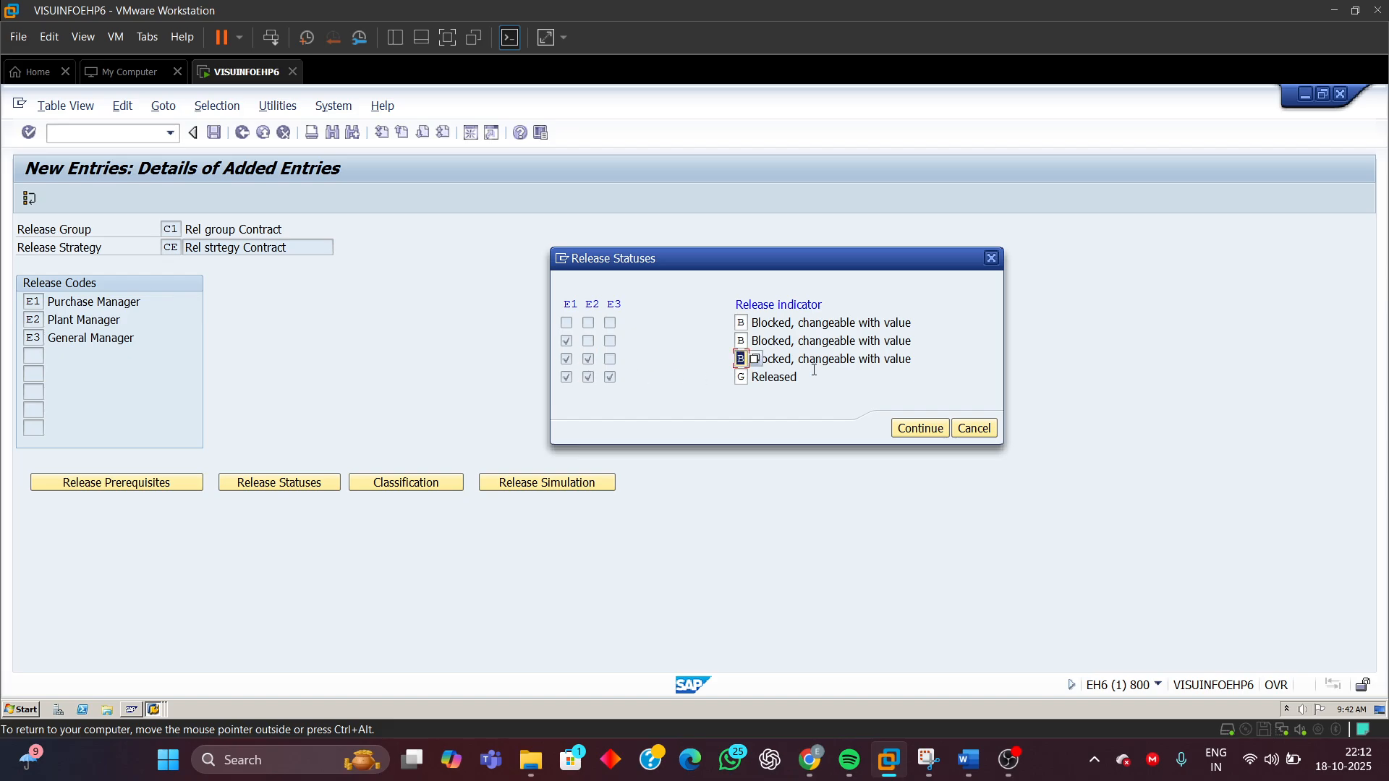
pyautogui.click(566, 379)
pyautogui.click(739, 377)
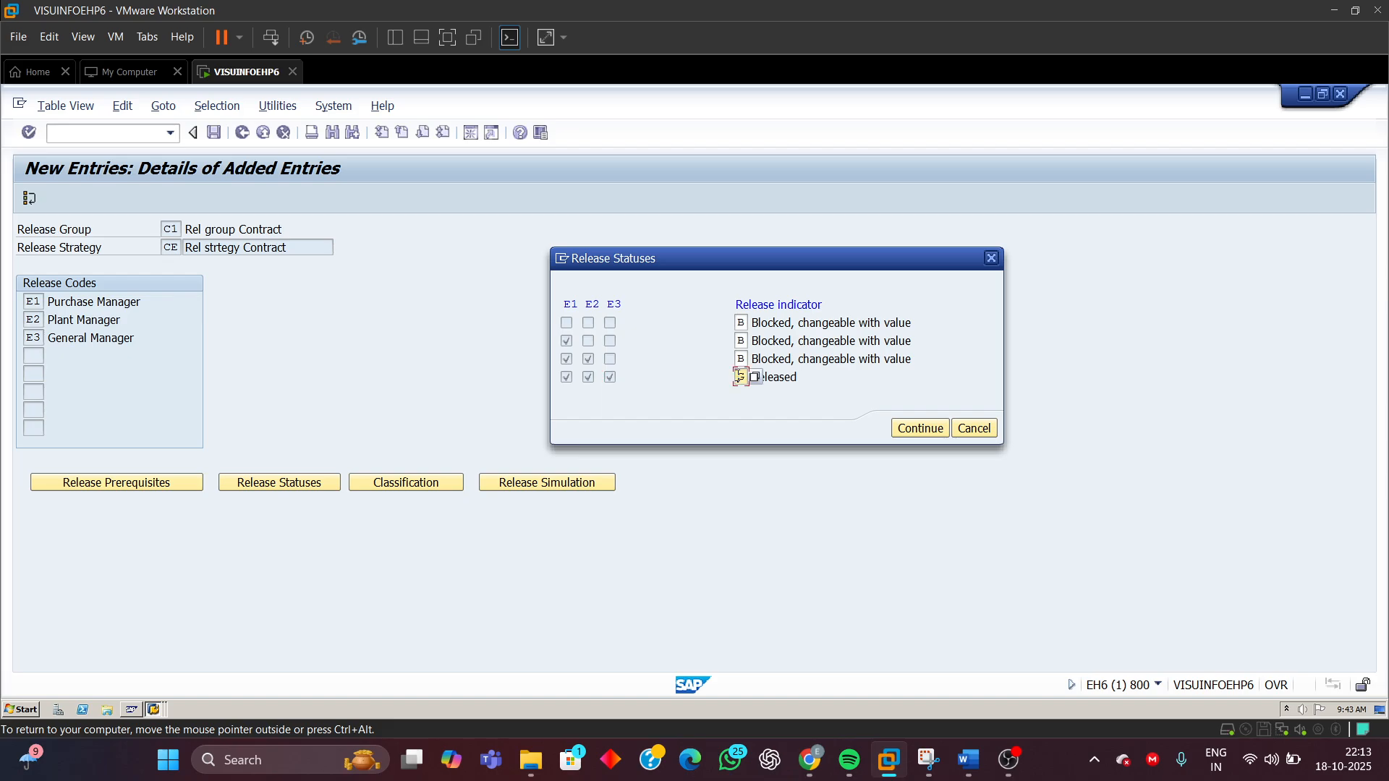
pyautogui.click(792, 380)
pyautogui.moveTo(812, 376); pyautogui.dragTo(742, 381)
pyautogui.click(903, 430)
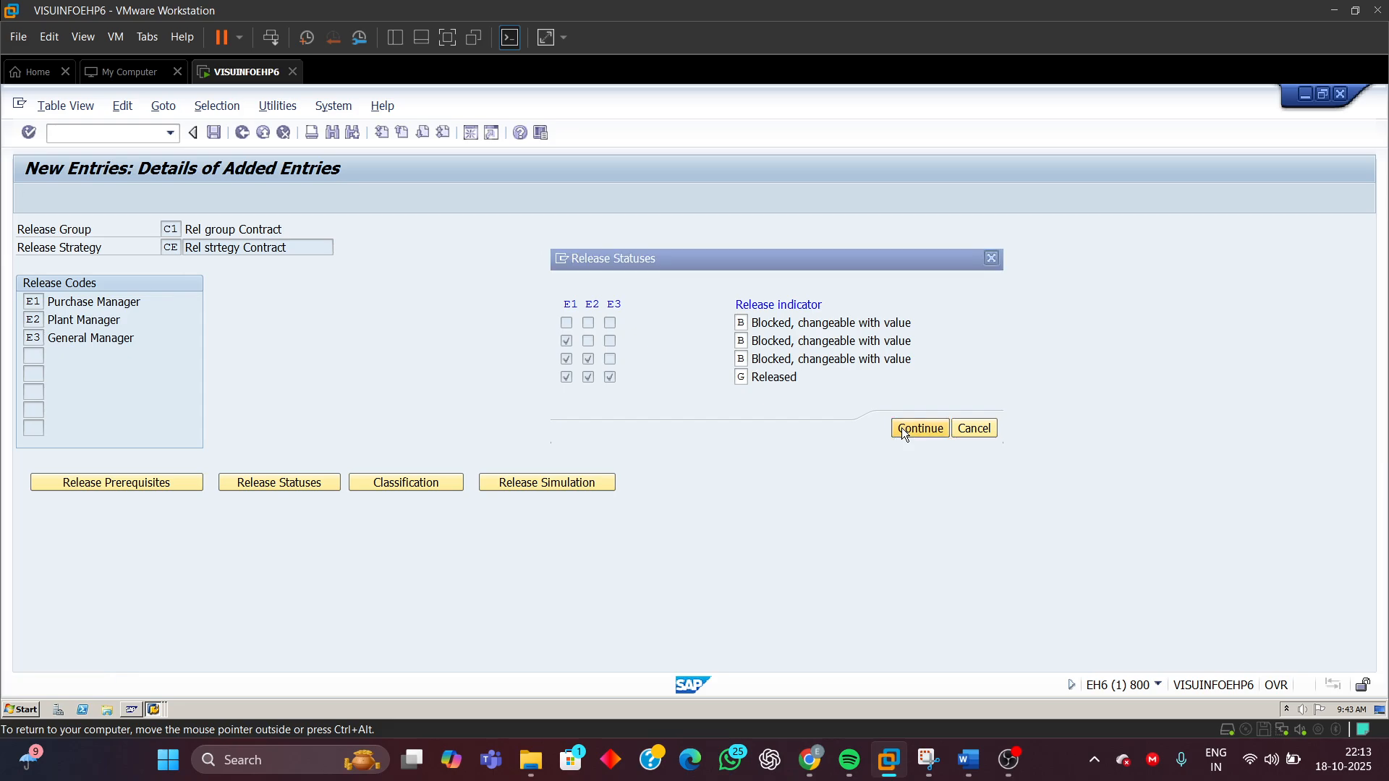
# - Open the strategy's classification with full characteristic descriptions shown and look up the contract's purchasing document category in the Word notes
pyautogui.click(395, 484)
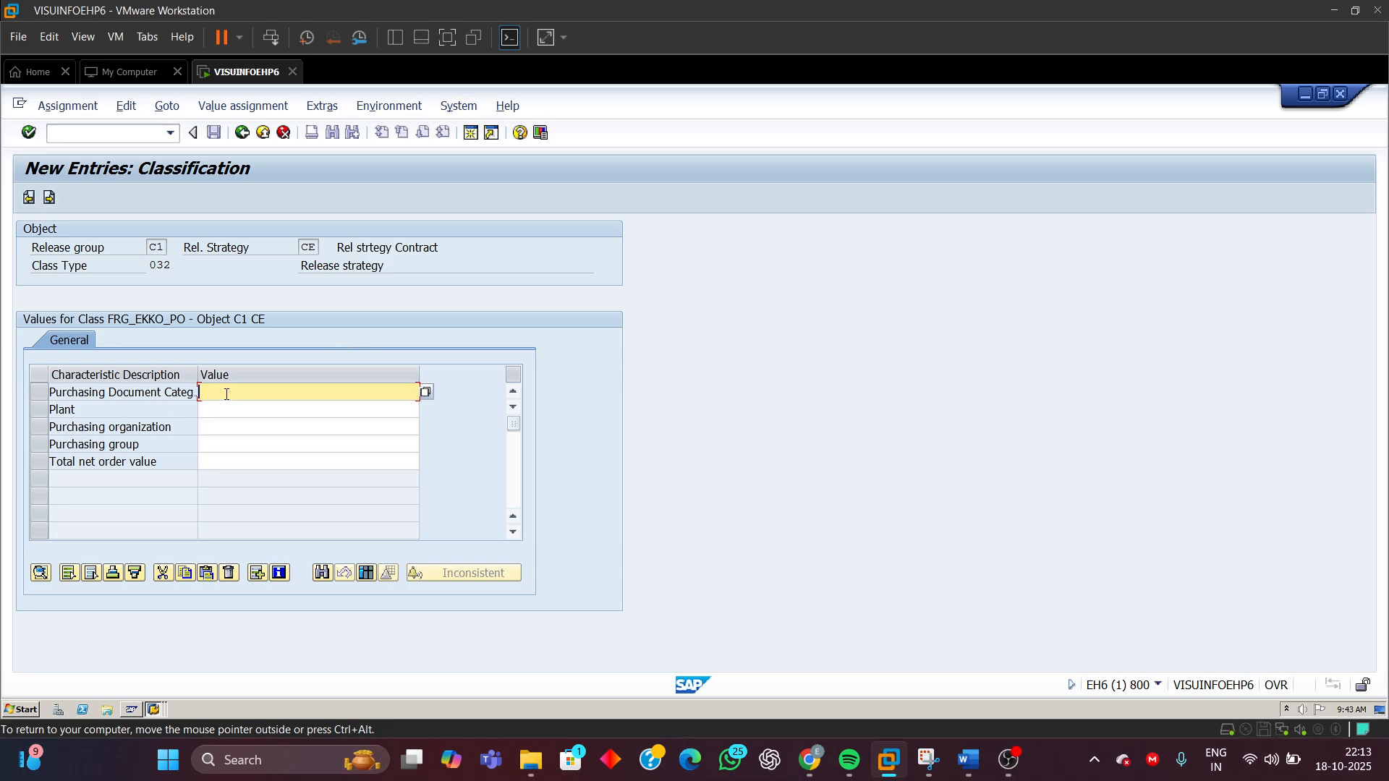
pyautogui.moveTo(197, 376); pyautogui.dragTo(219, 381)
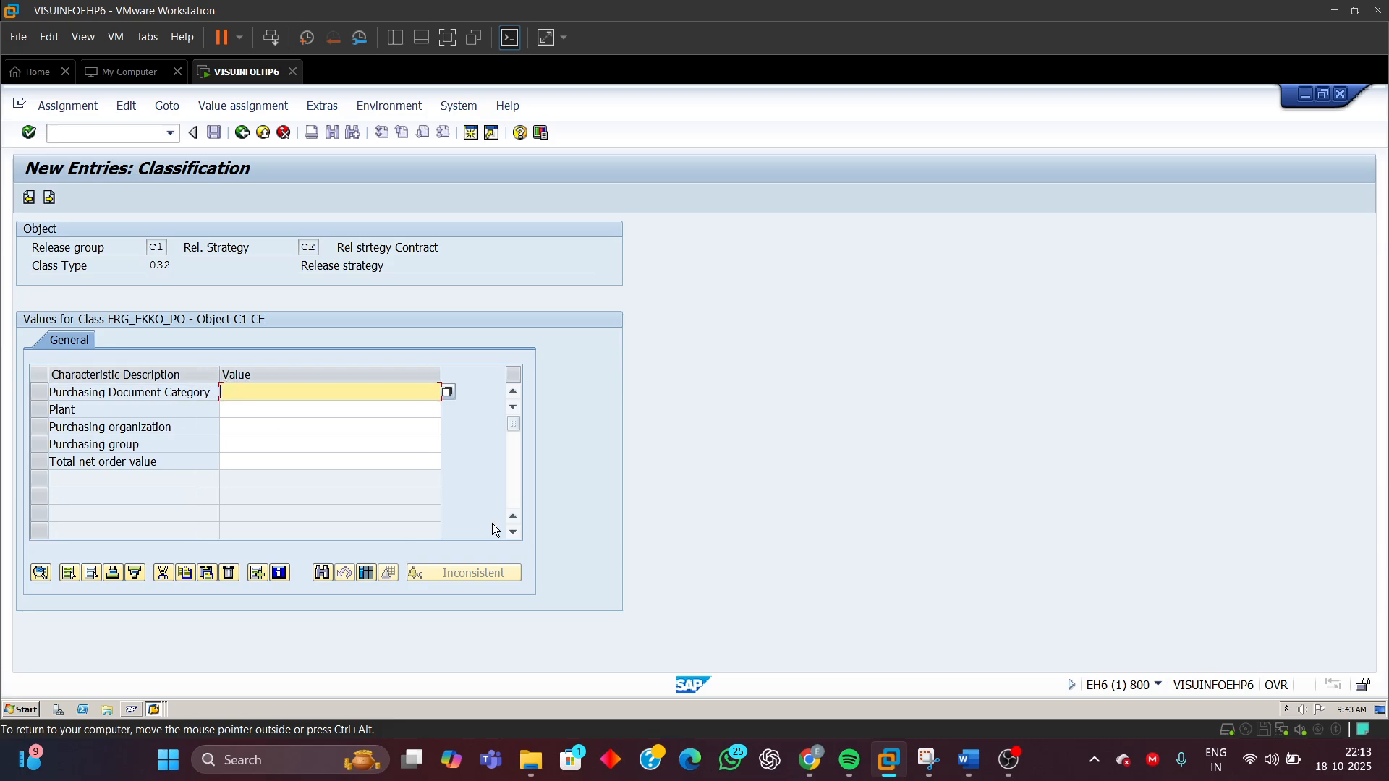
pyautogui.moveTo(968, 760)
pyautogui.click(979, 683)
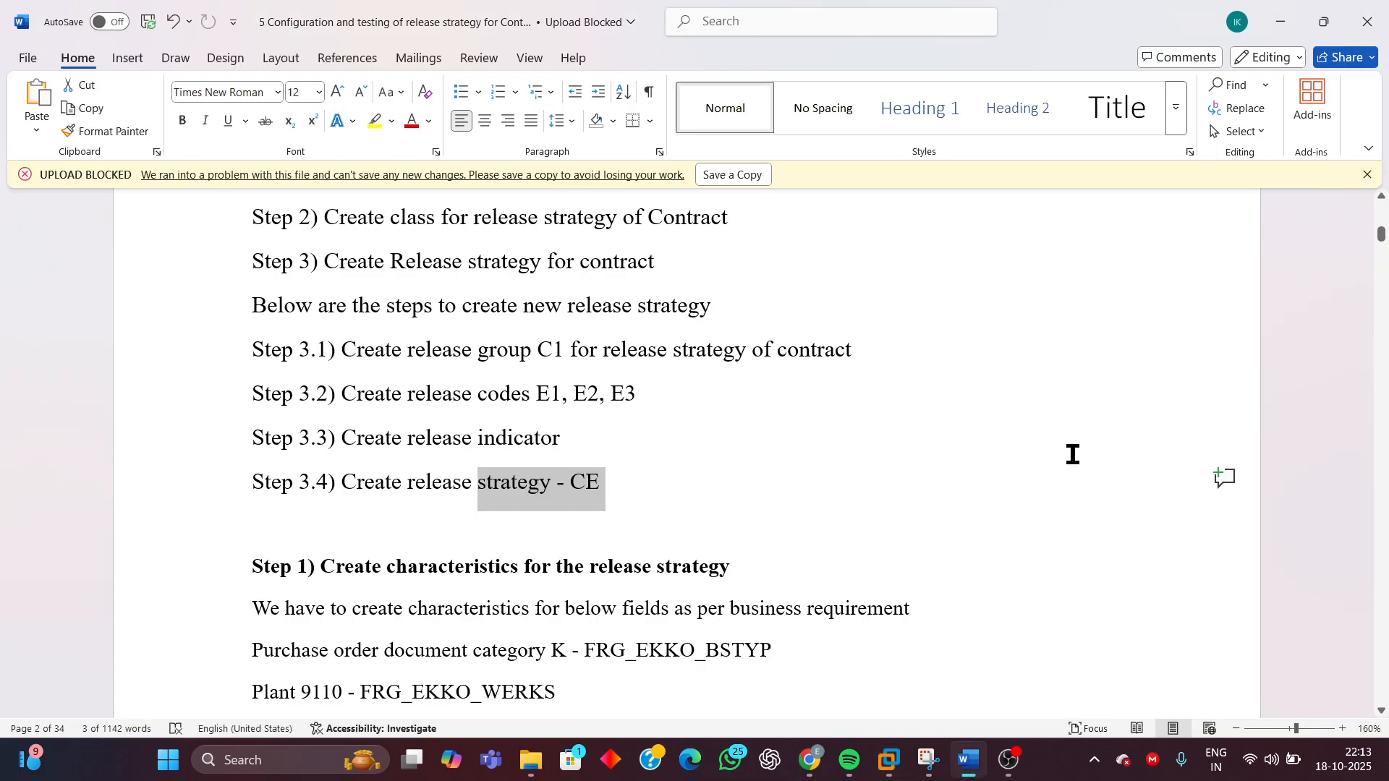
pyautogui.scroll(15, 1086, 470)
pyautogui.scroll(6, 1114, 492)
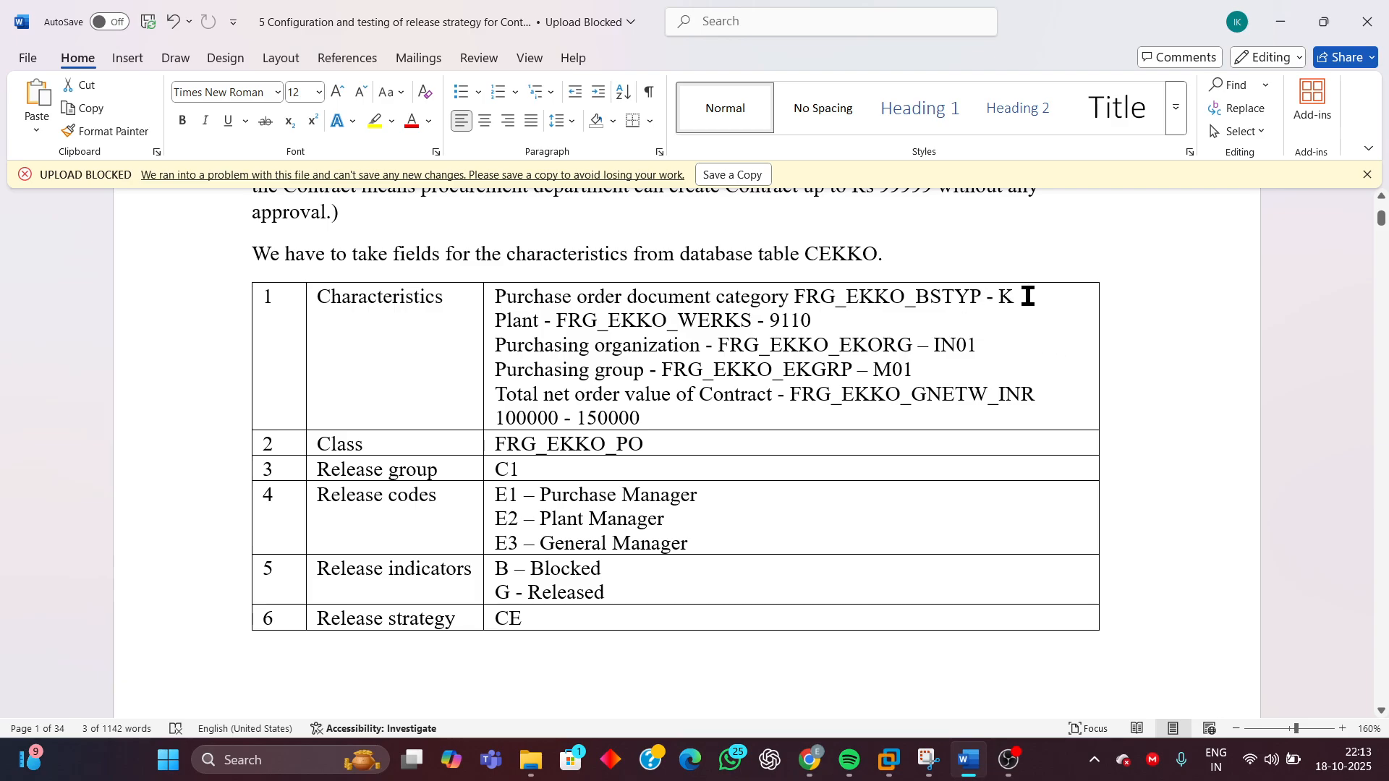
pyautogui.doubleClick(1003, 298)
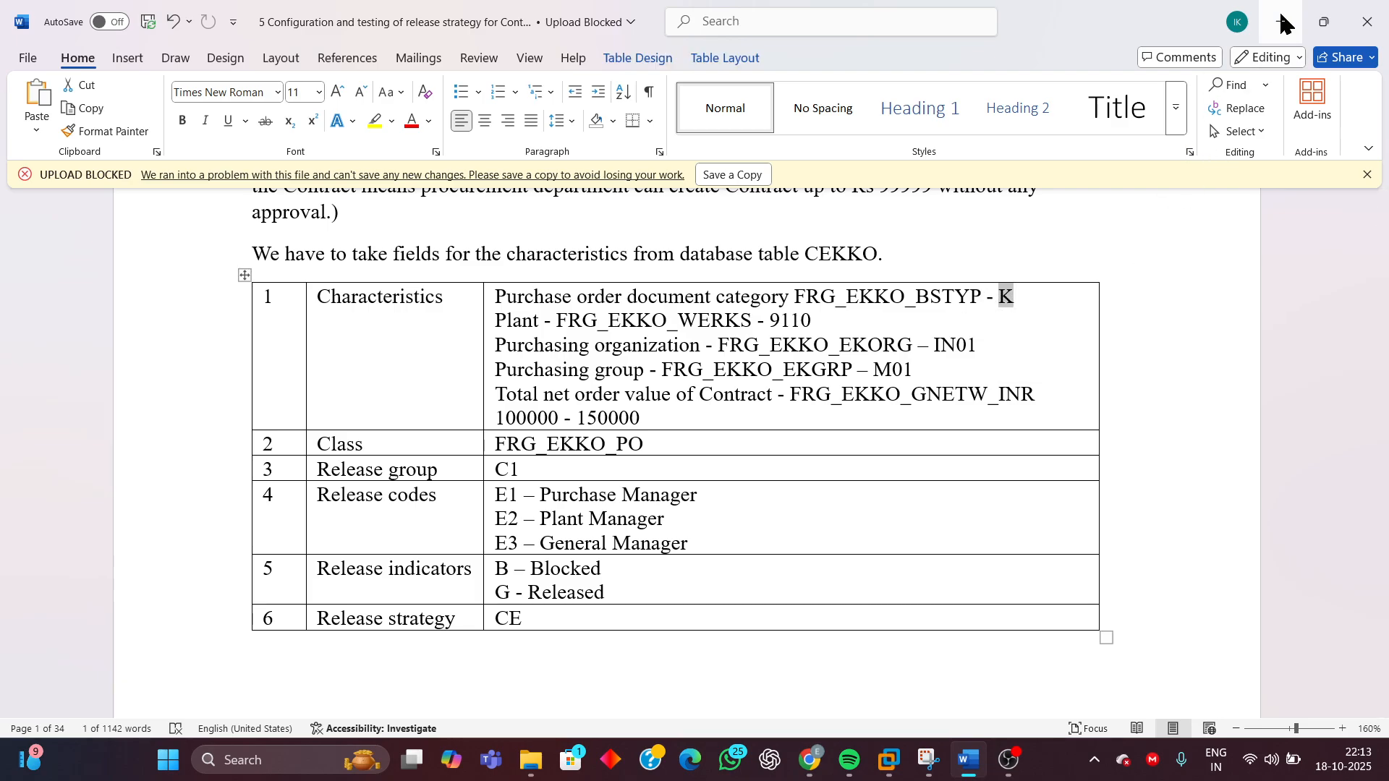
pyautogui.click(1281, 22)
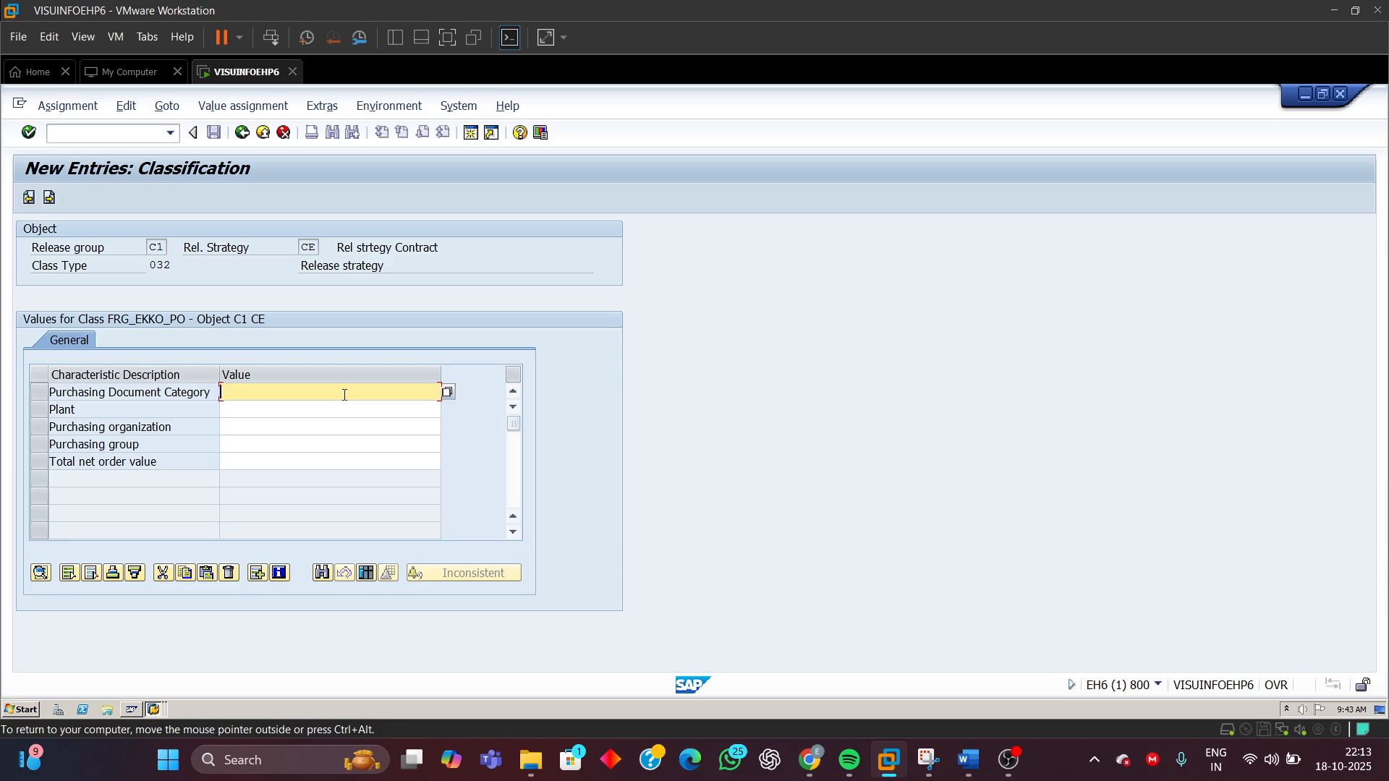
# - In SAP, pick K (Contract) from the possible values as the purchasing document category
pyautogui.press('F4')
pyautogui.moveTo(361, 363); pyautogui.dragTo(641, 313)
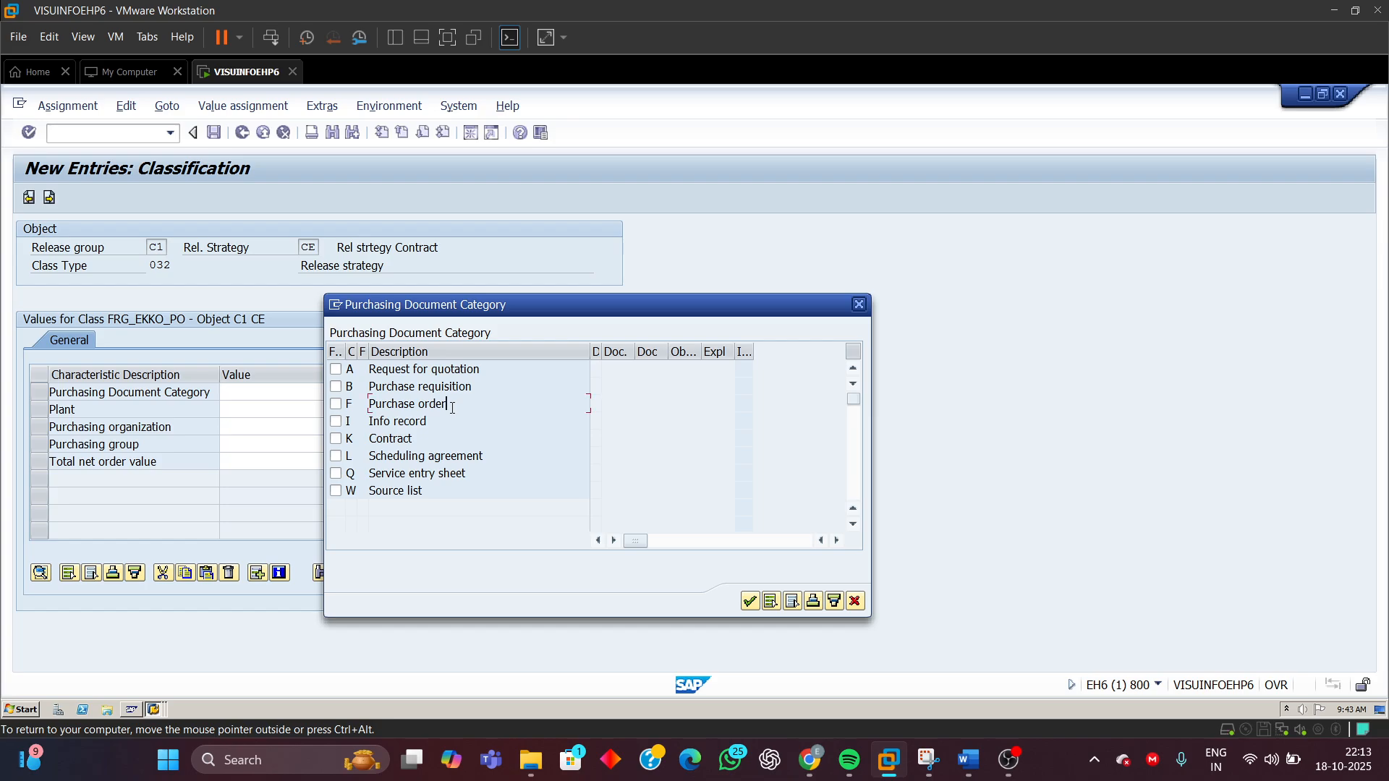
pyautogui.moveTo(452, 408); pyautogui.dragTo(352, 409)
pyautogui.click(352, 407)
pyautogui.moveTo(424, 444); pyautogui.dragTo(352, 443)
pyautogui.click(486, 456)
pyautogui.moveTo(487, 457); pyautogui.dragTo(343, 469)
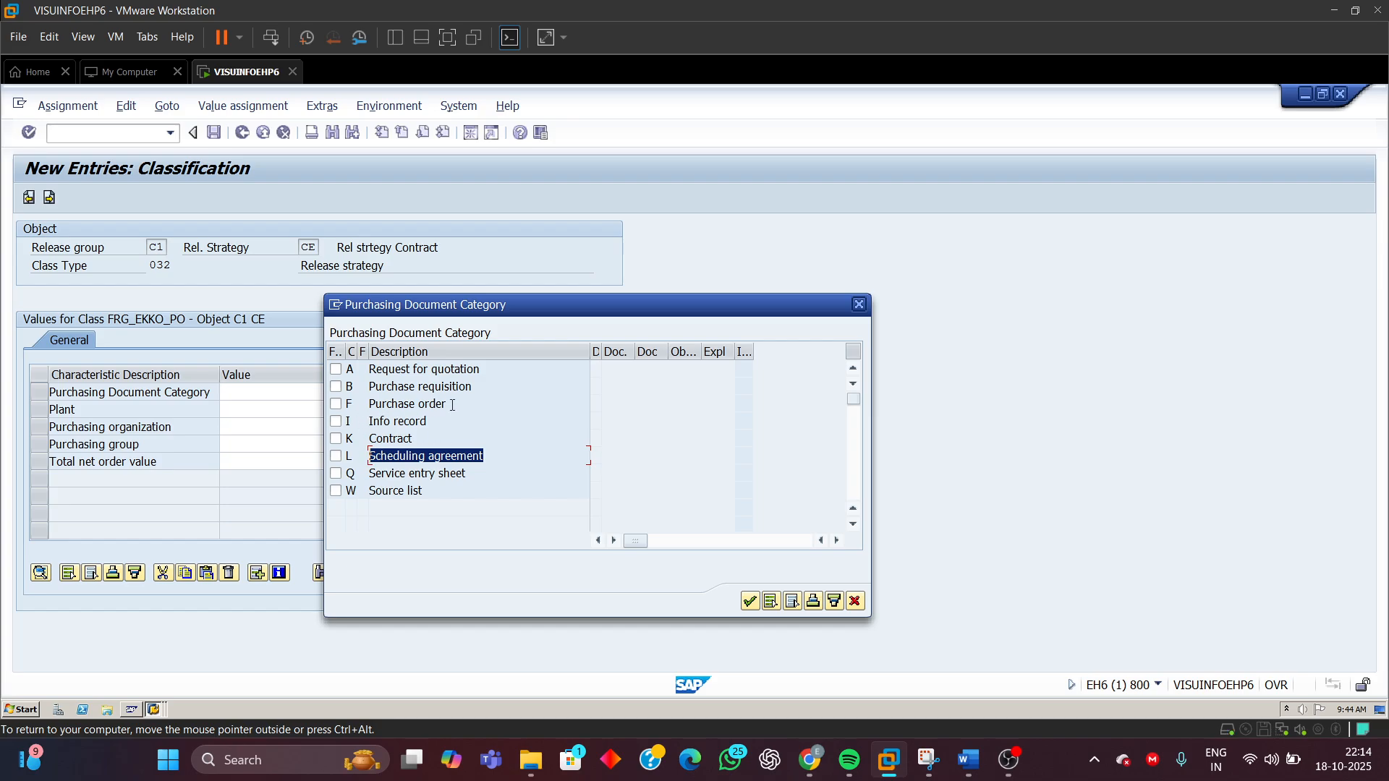
pyautogui.moveTo(452, 405); pyautogui.dragTo(349, 405)
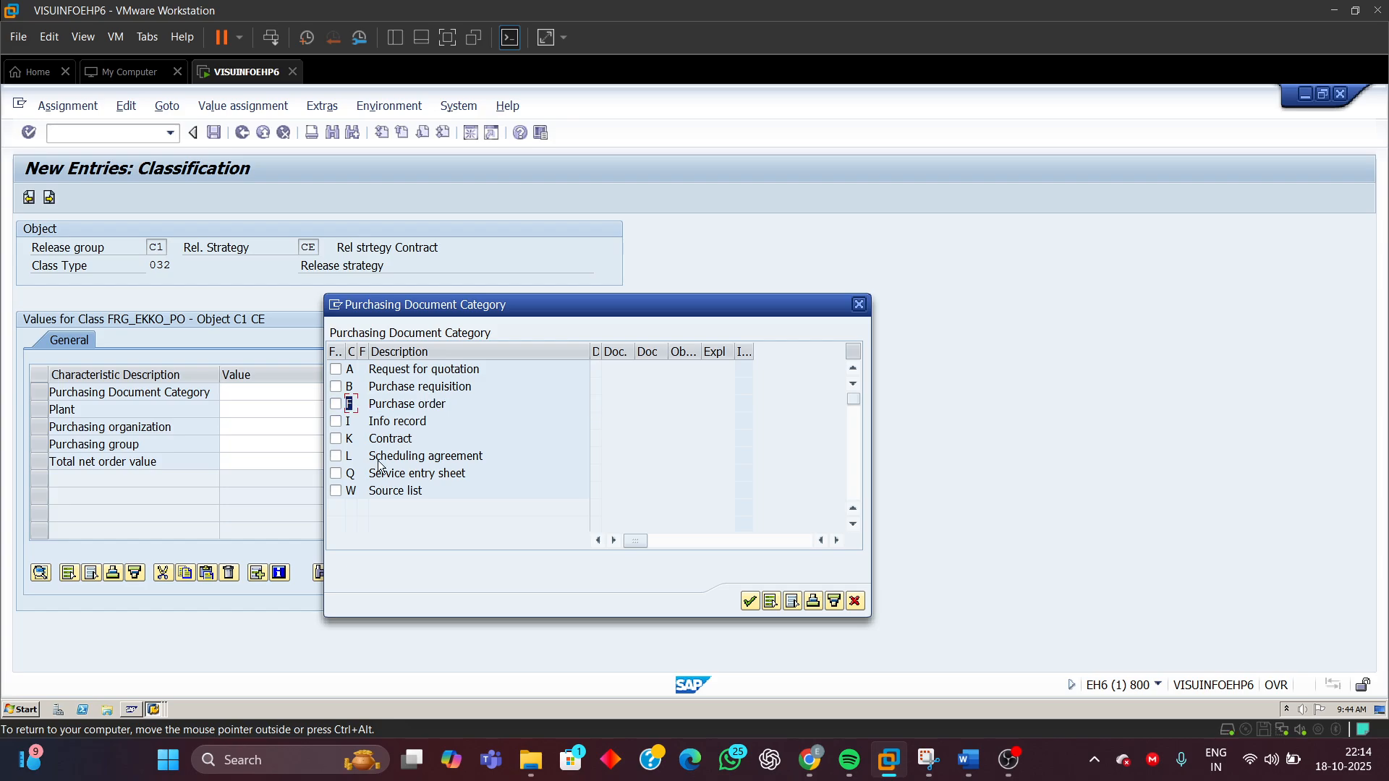
pyautogui.click(338, 440)
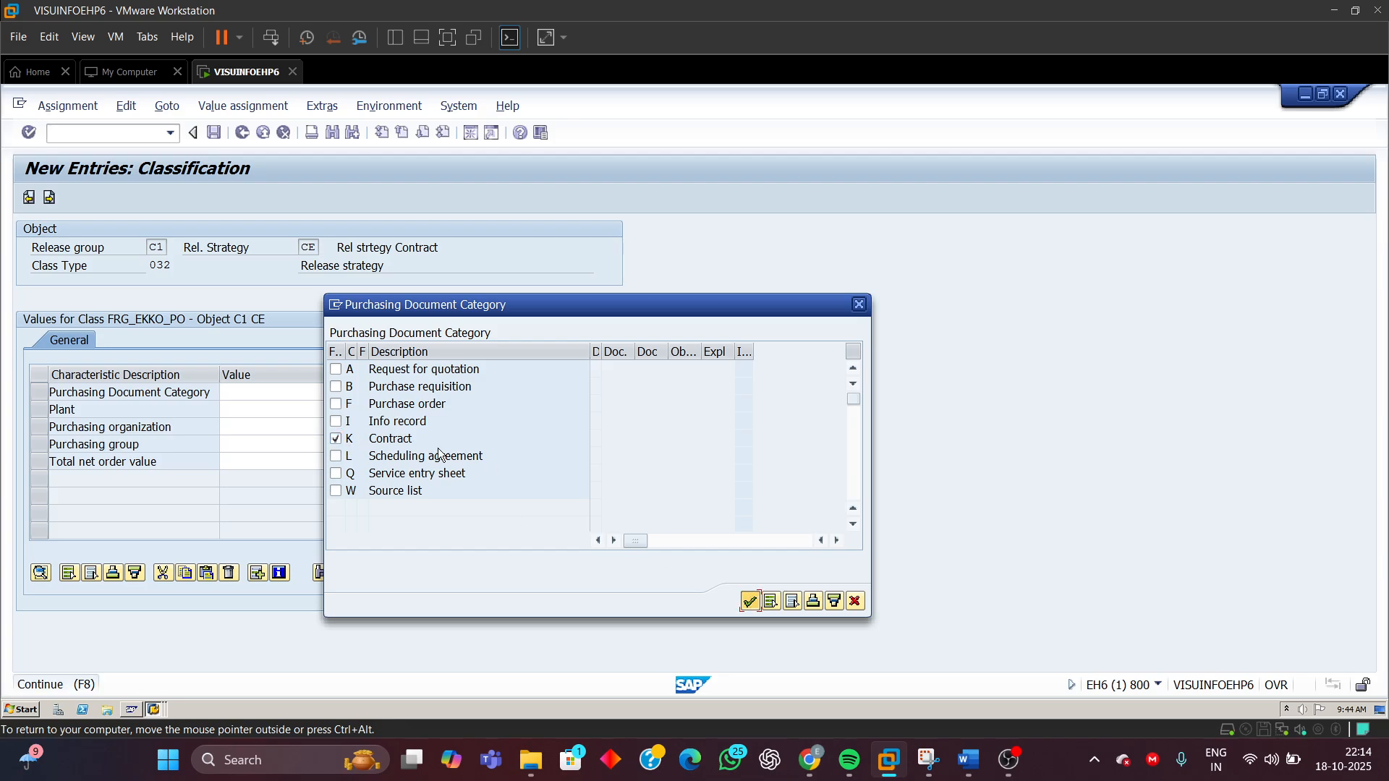
pyautogui.press('Return')
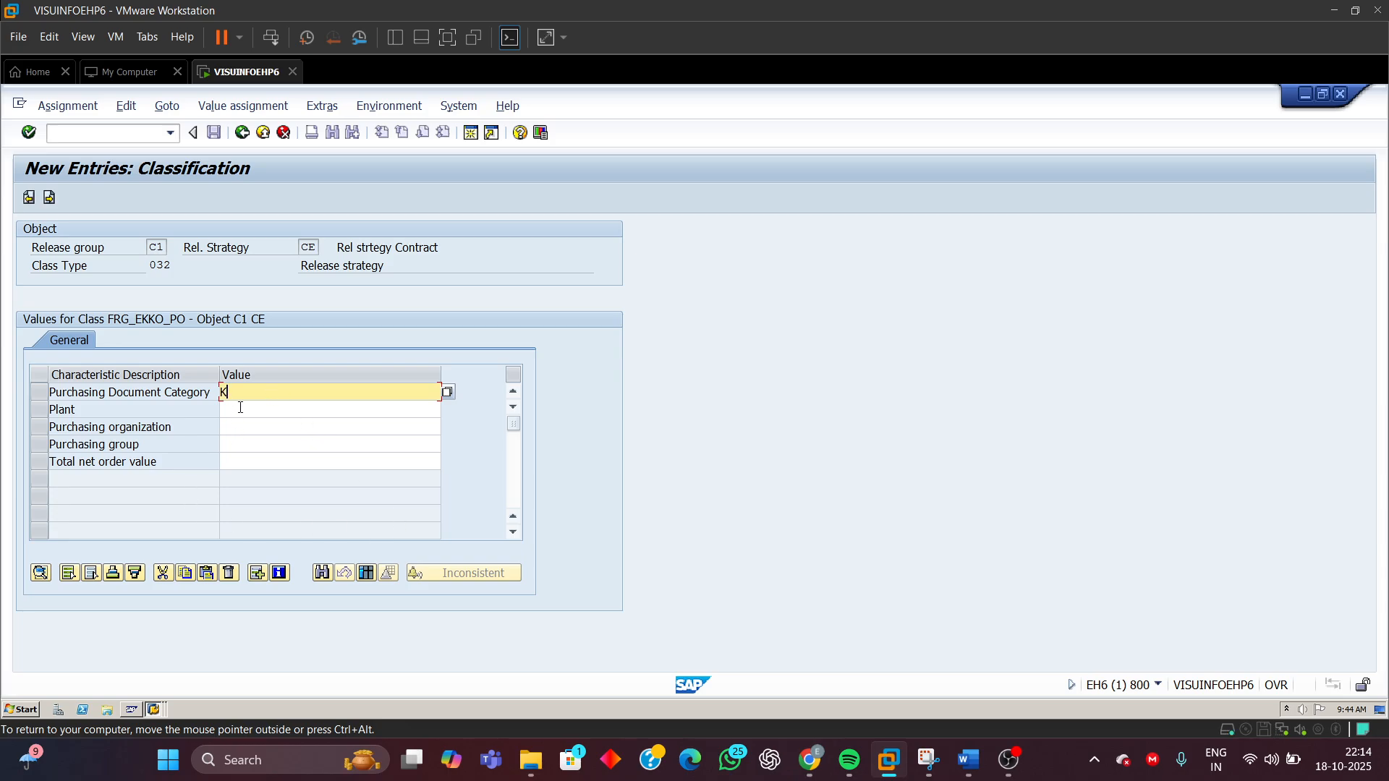
# - Set the plant to 9110, the purchasing organization to IN01 and the purchasing group to M01
pyautogui.click(240, 408)
pyautogui.write('9')
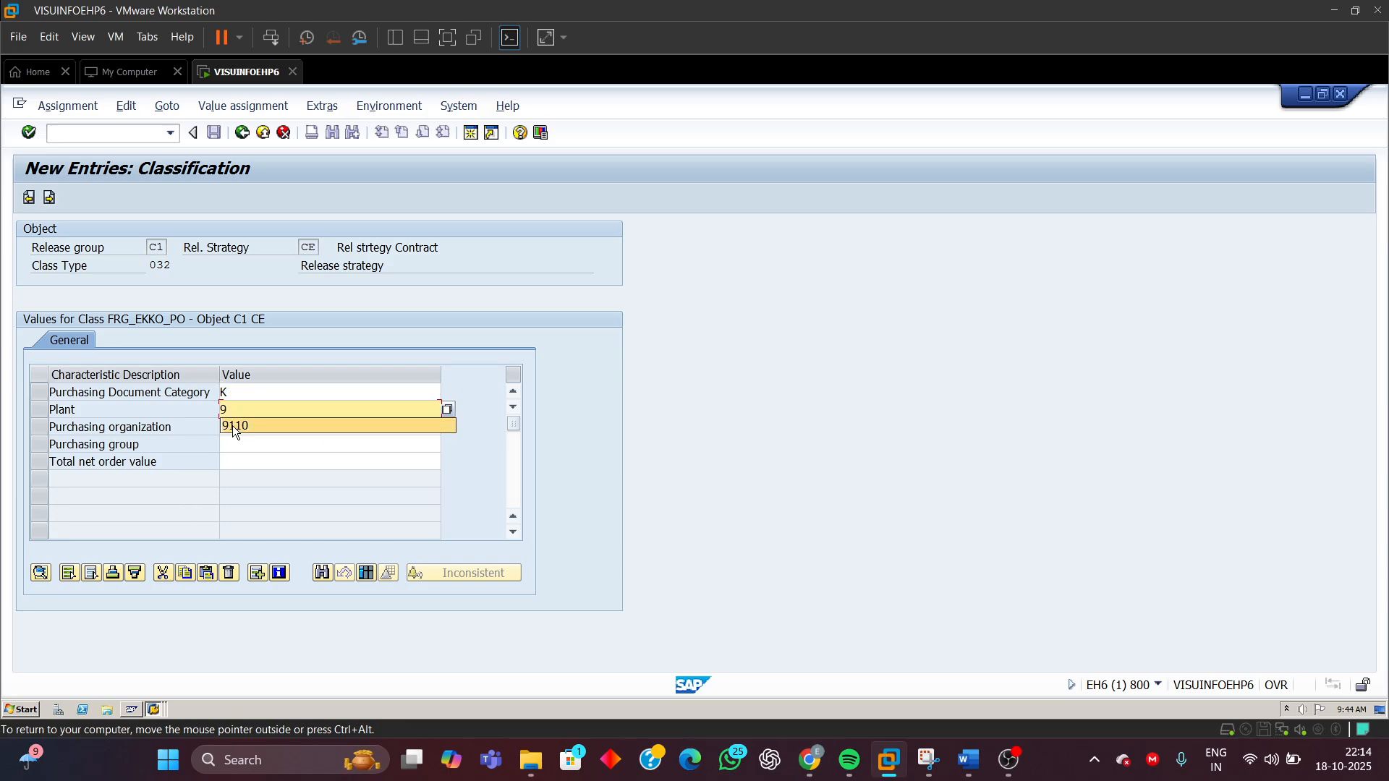
pyautogui.click(236, 425)
pyautogui.click(245, 427)
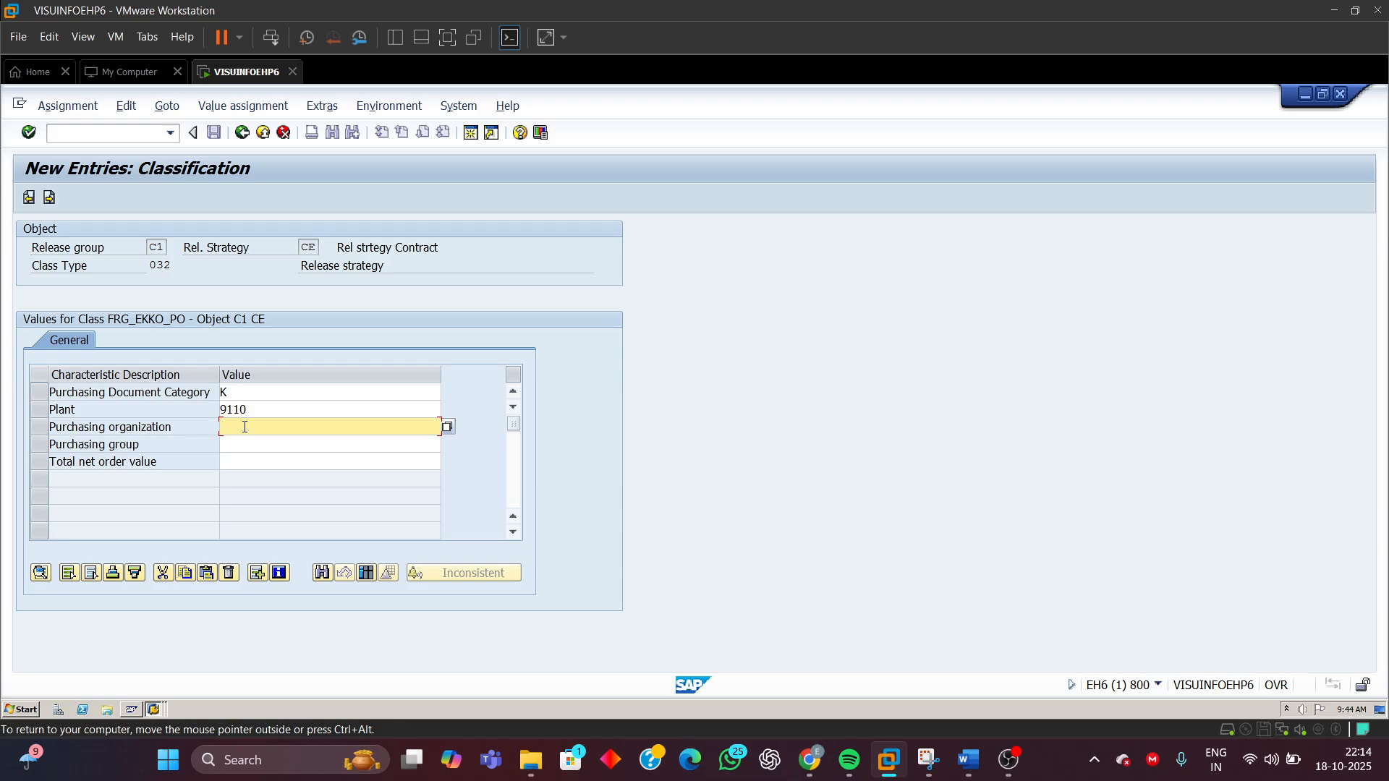
pyautogui.write('IN')
pyautogui.click(233, 441)
pyautogui.click(235, 443)
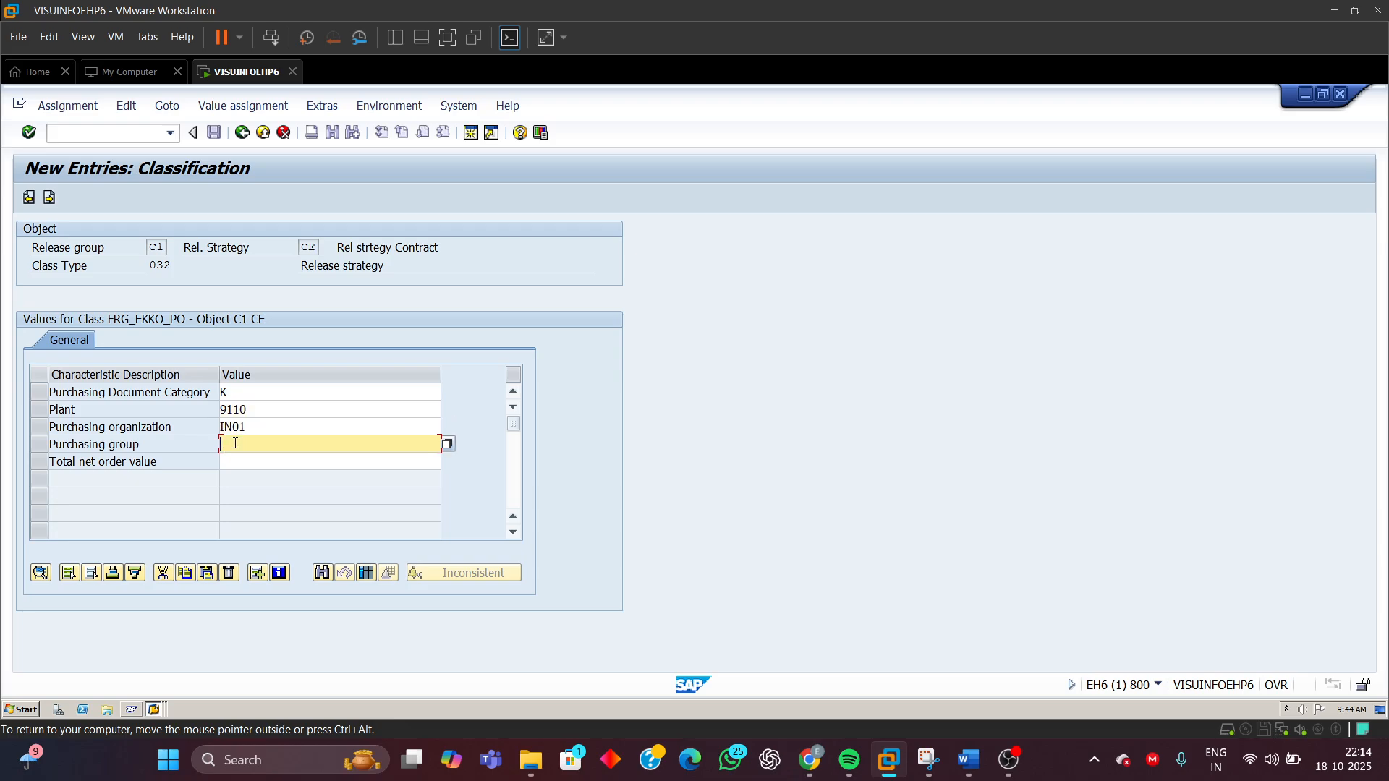
pyautogui.write('M')
pyautogui.click(236, 458)
# - For the total net order value characteristic, switch to the Word notes and look up the planned contract value range
pyautogui.click(238, 463)
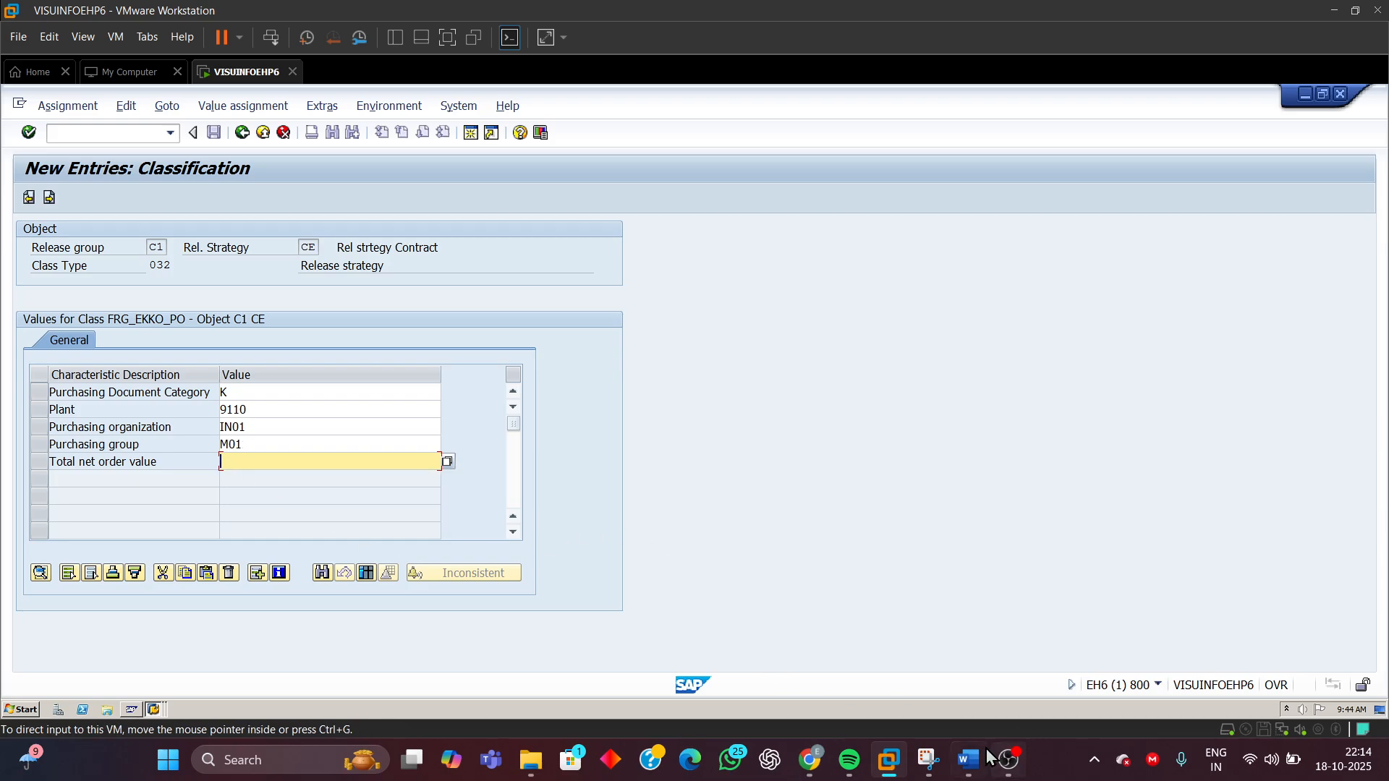
pyautogui.moveTo(967, 764)
pyautogui.click(999, 703)
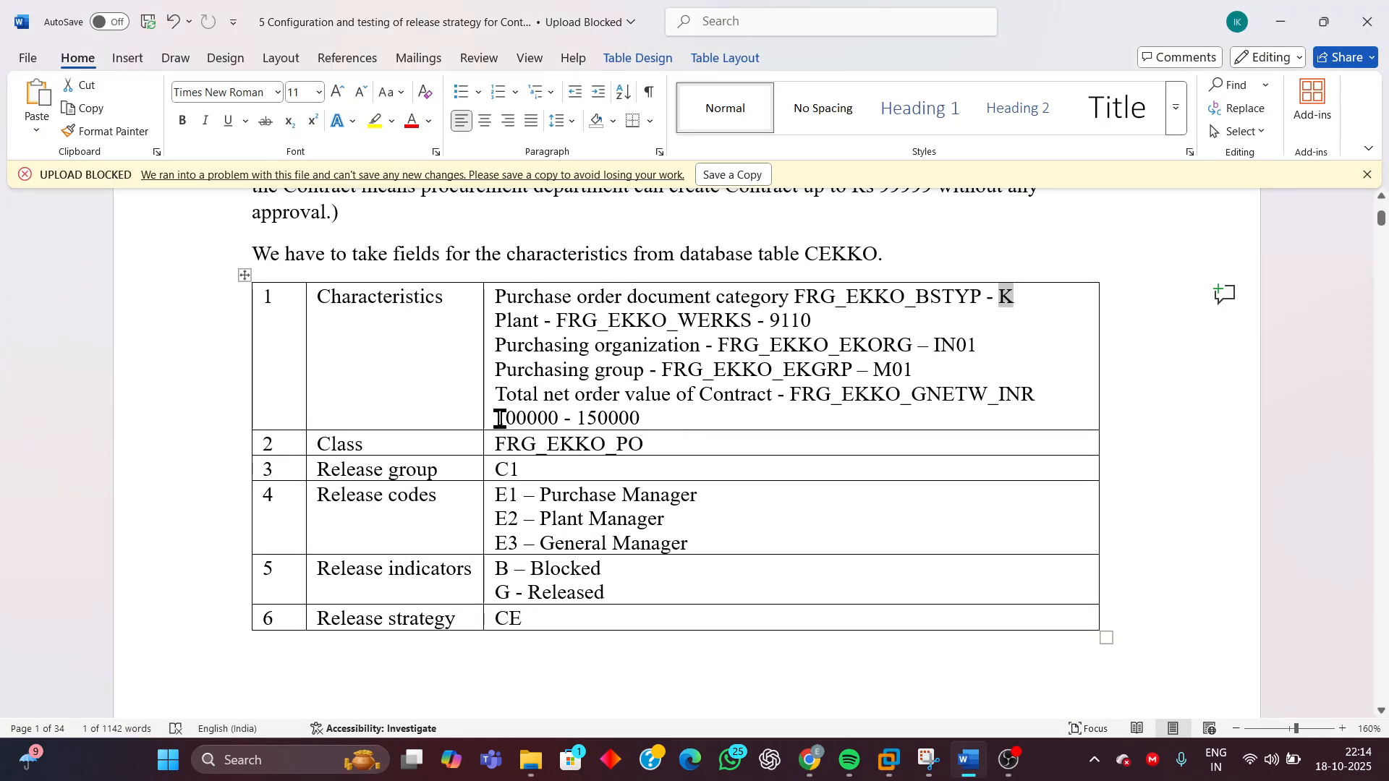
pyautogui.moveTo(496, 419); pyautogui.dragTo(668, 419)
pyautogui.click(577, 419)
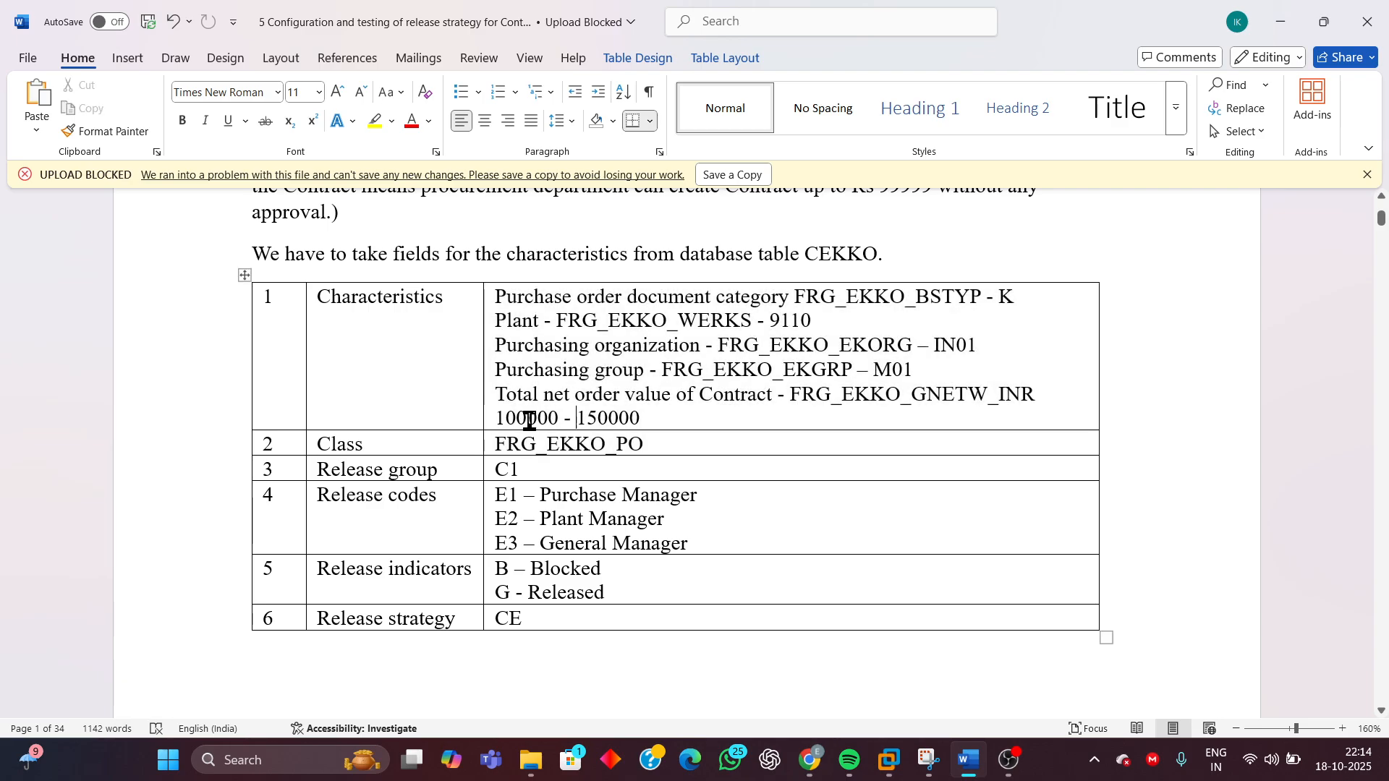
pyautogui.moveTo(502, 418); pyautogui.dragTo(609, 419)
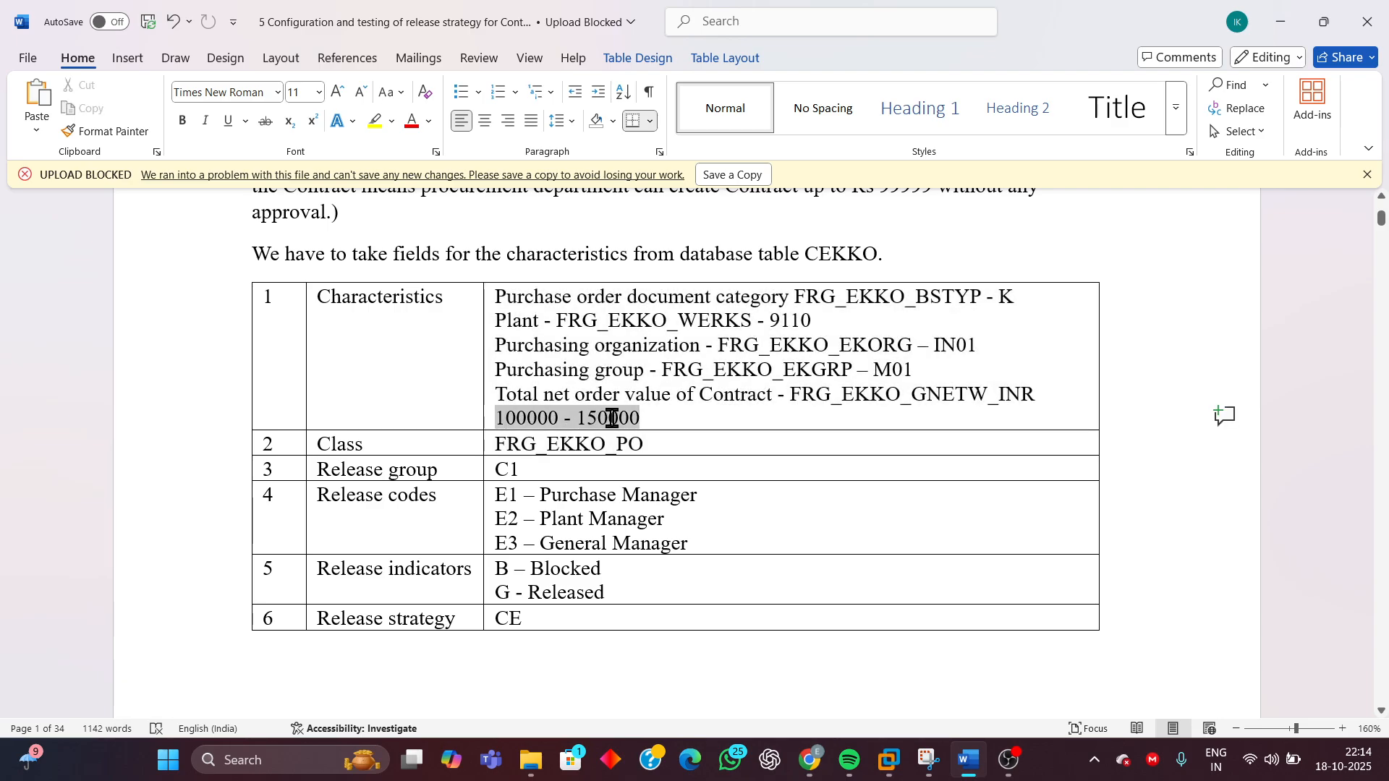
# - Switch from the Word notes back to the SAP classification screen for strategy CE
pyautogui.moveTo(904, 771)
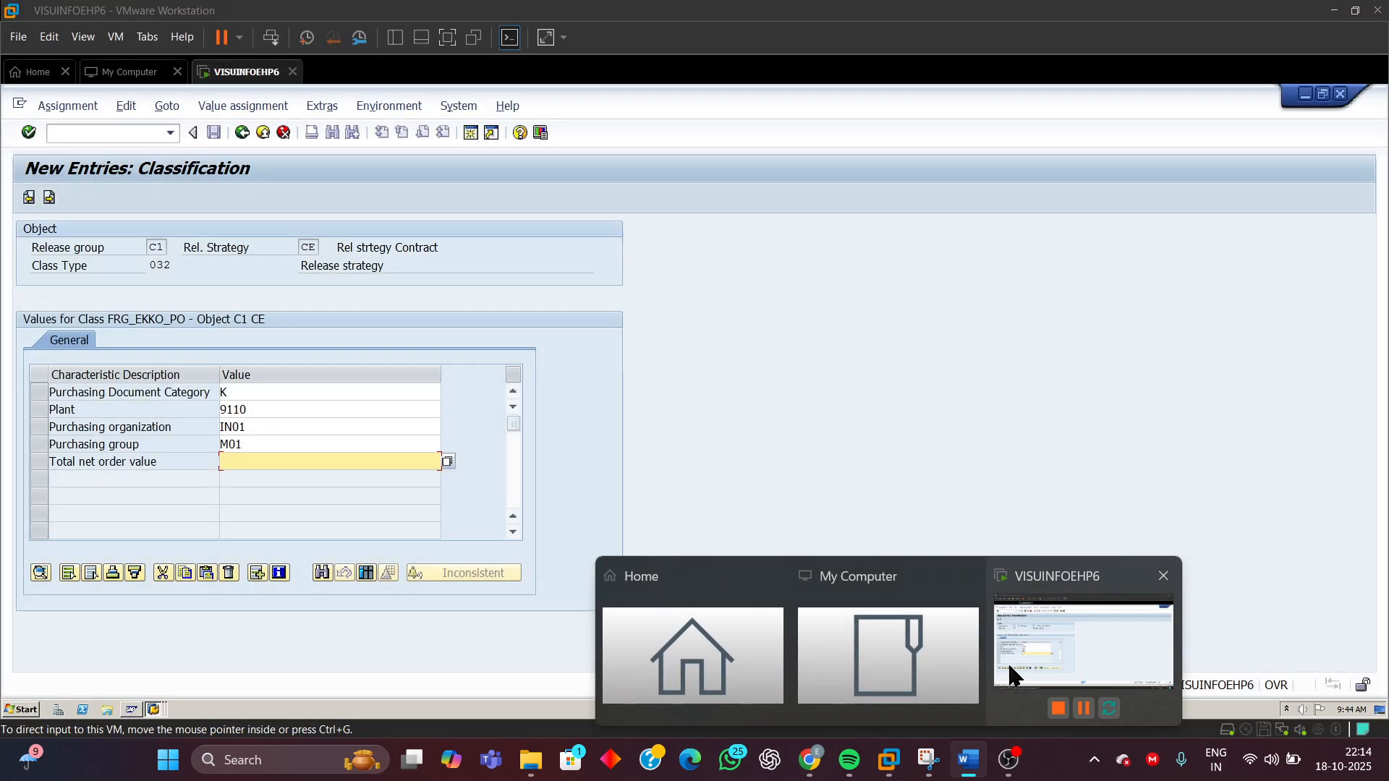
pyautogui.click(1078, 666)
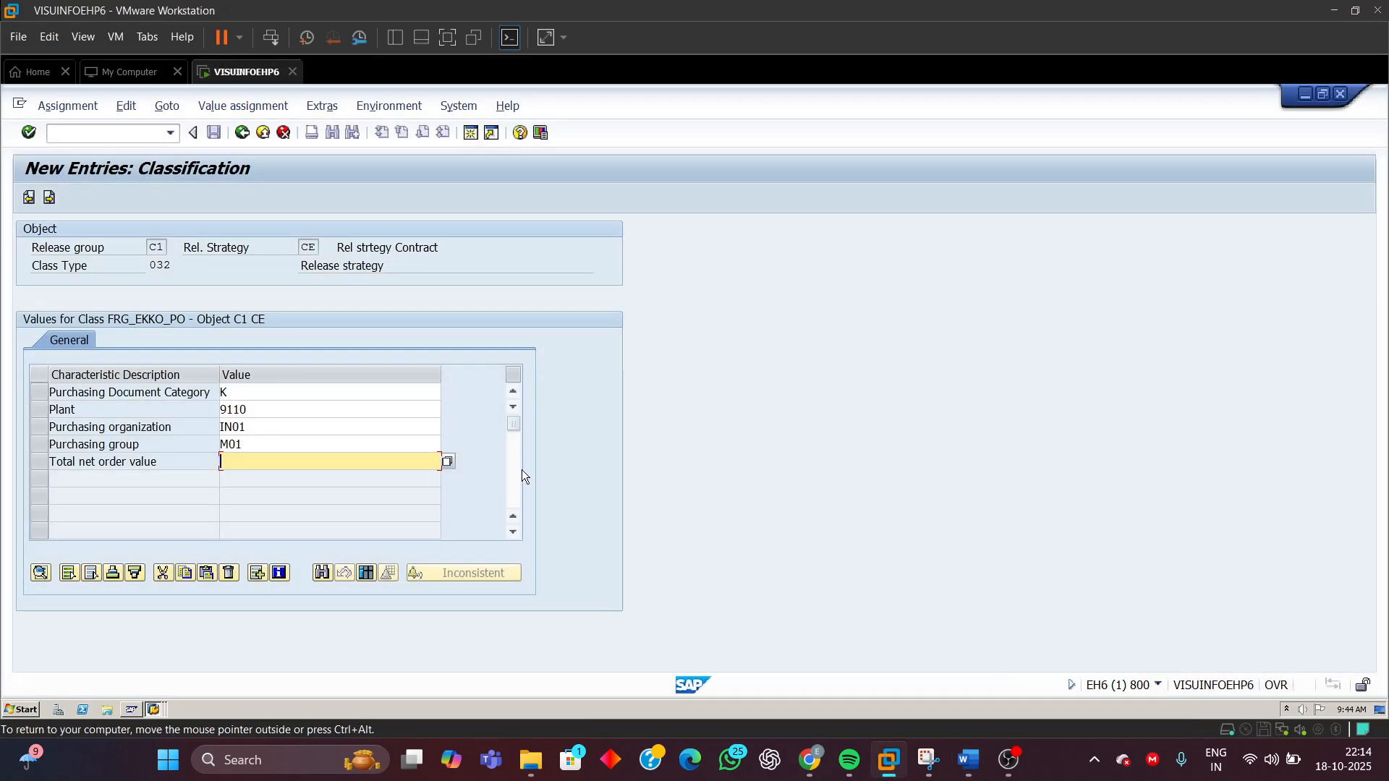
pyautogui.click(448, 462)
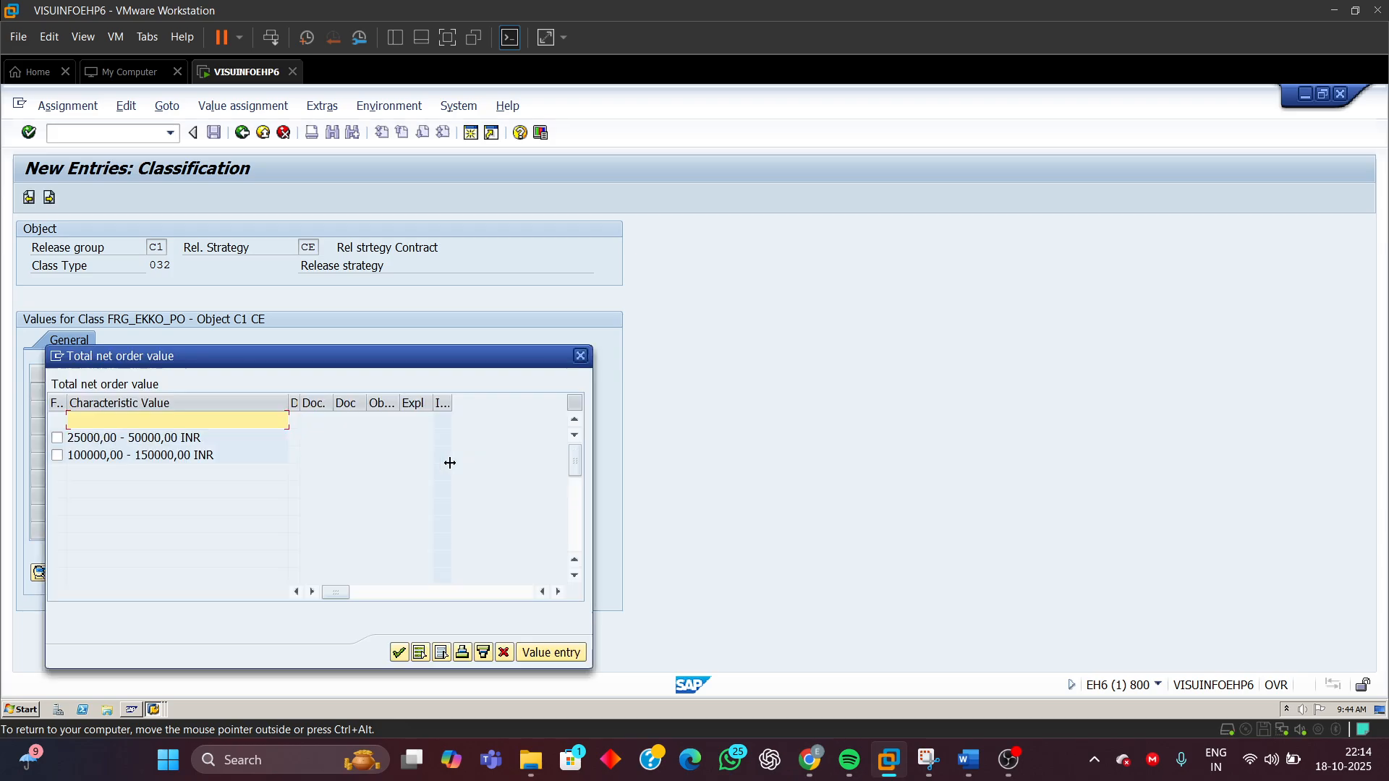
pyautogui.moveTo(262, 355); pyautogui.dragTo(678, 298)
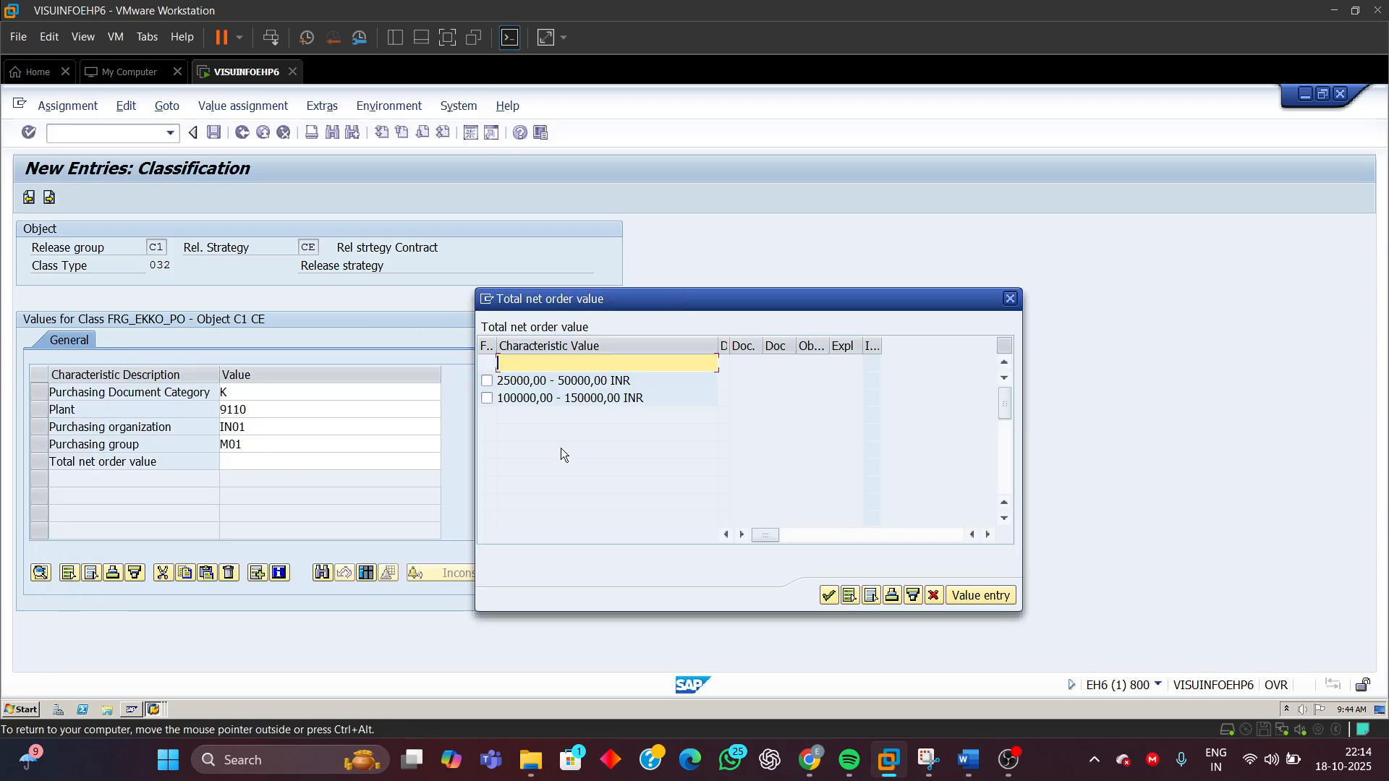
pyautogui.click(486, 398)
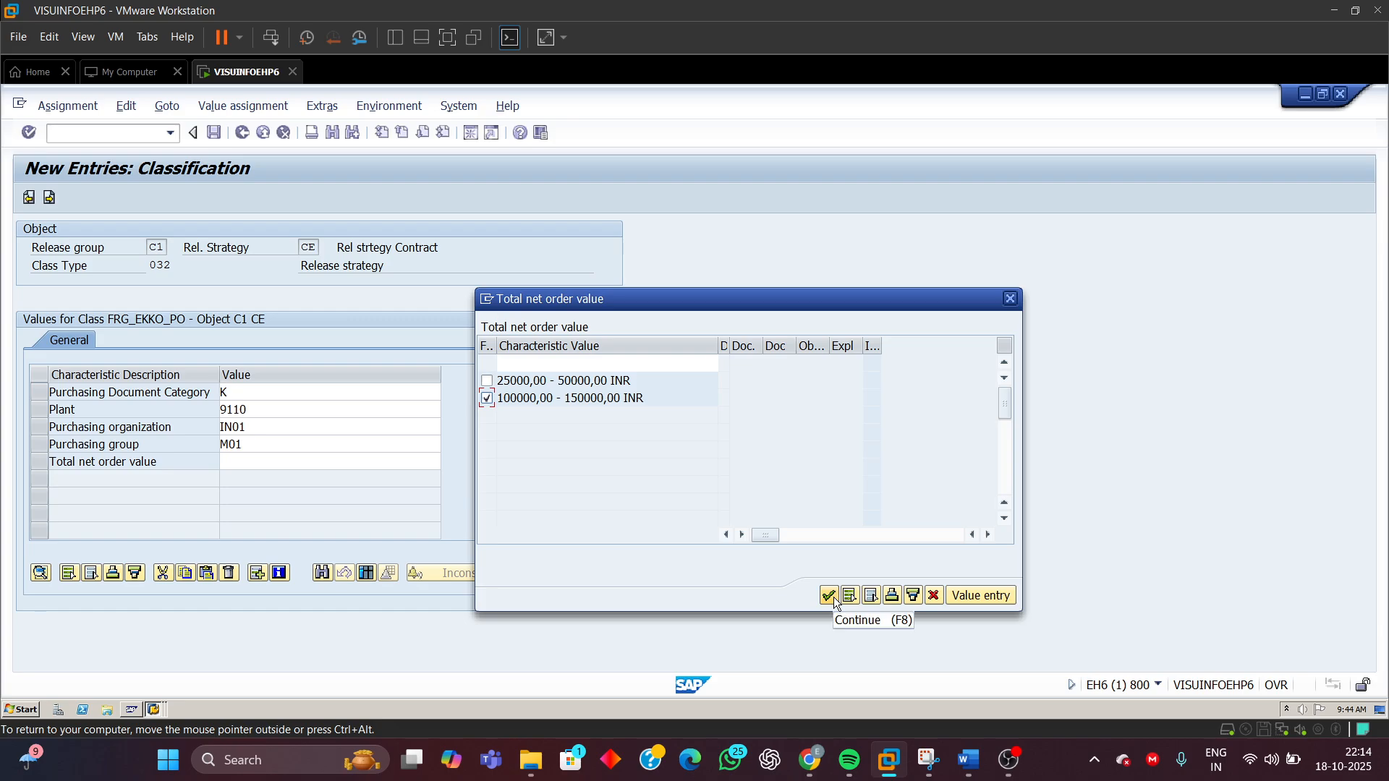
pyautogui.click(1010, 299)
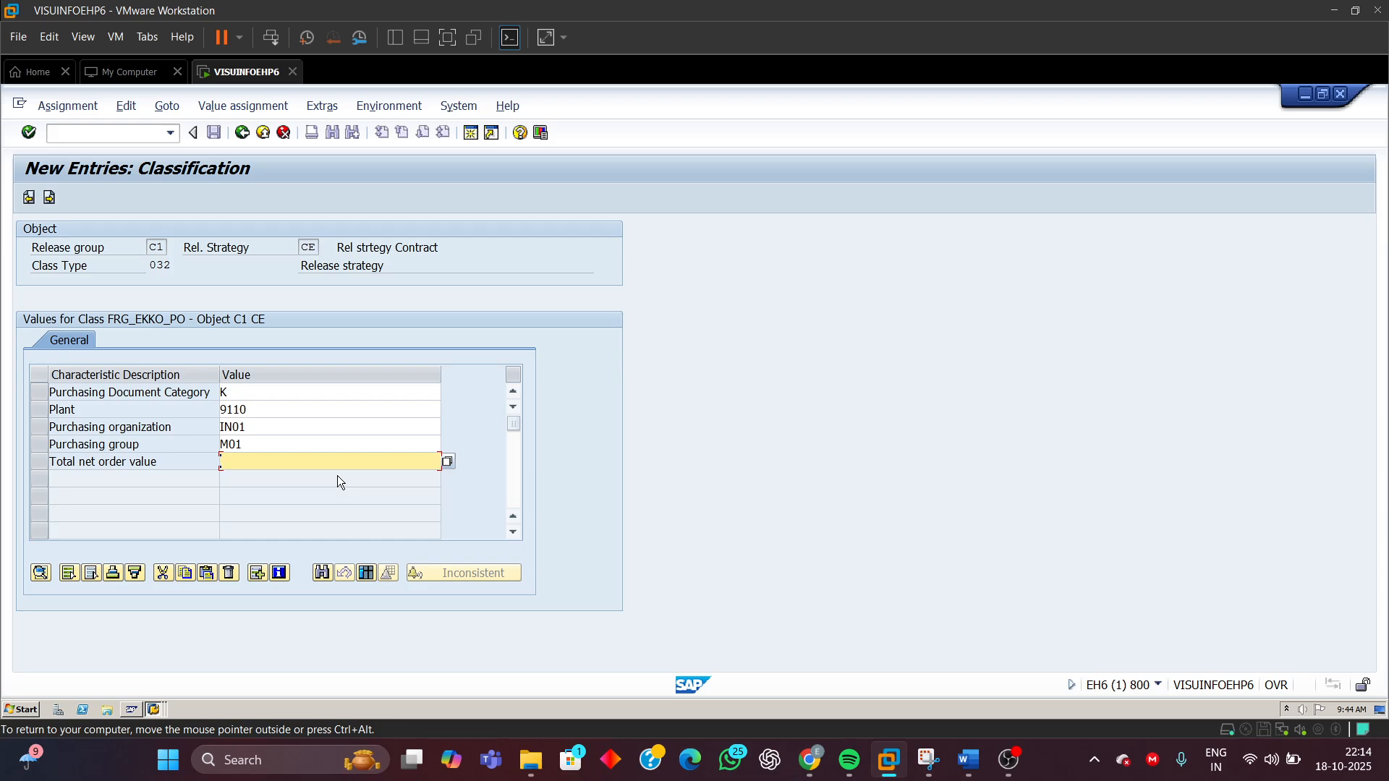
# - Set the total net order value characteristic to the range 100000 - 150000 and confirm the classification values
pyautogui.write('1')
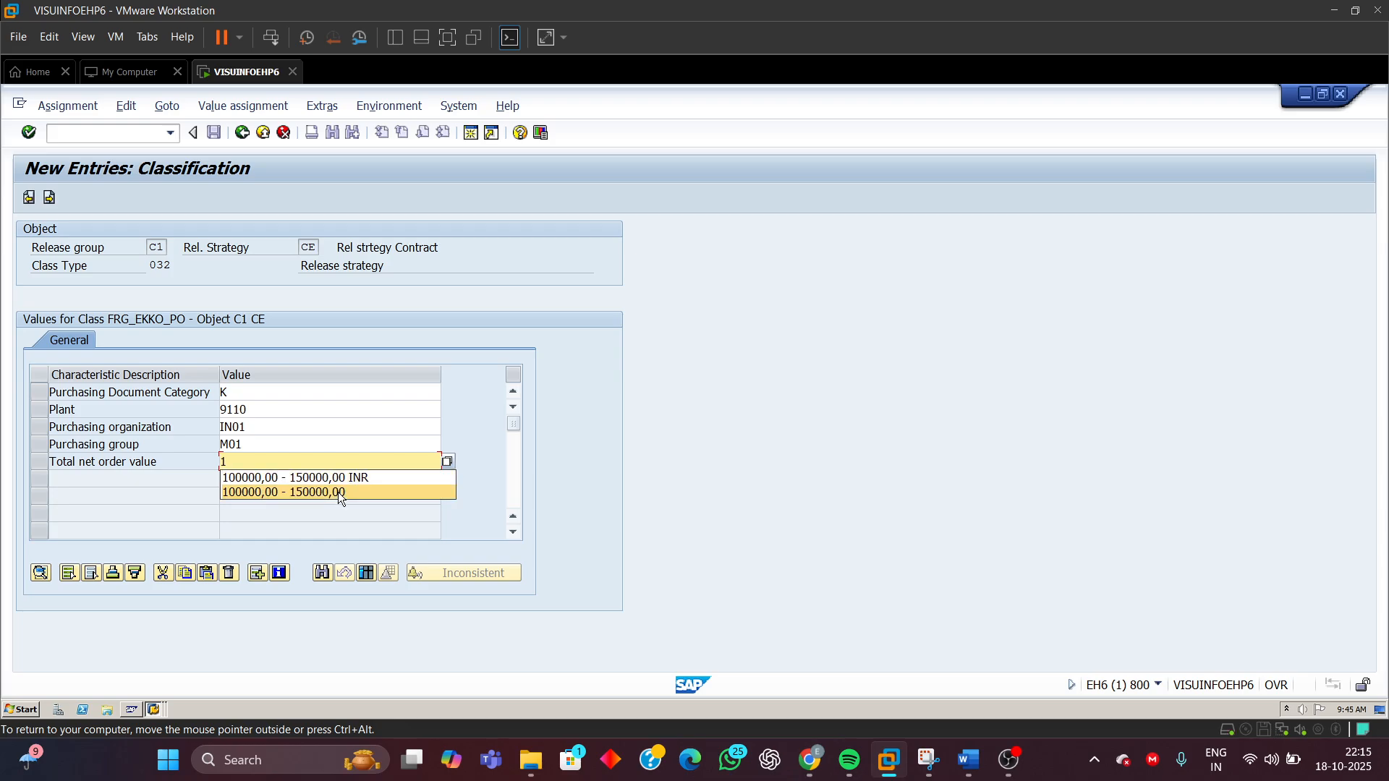
pyautogui.write('0000')
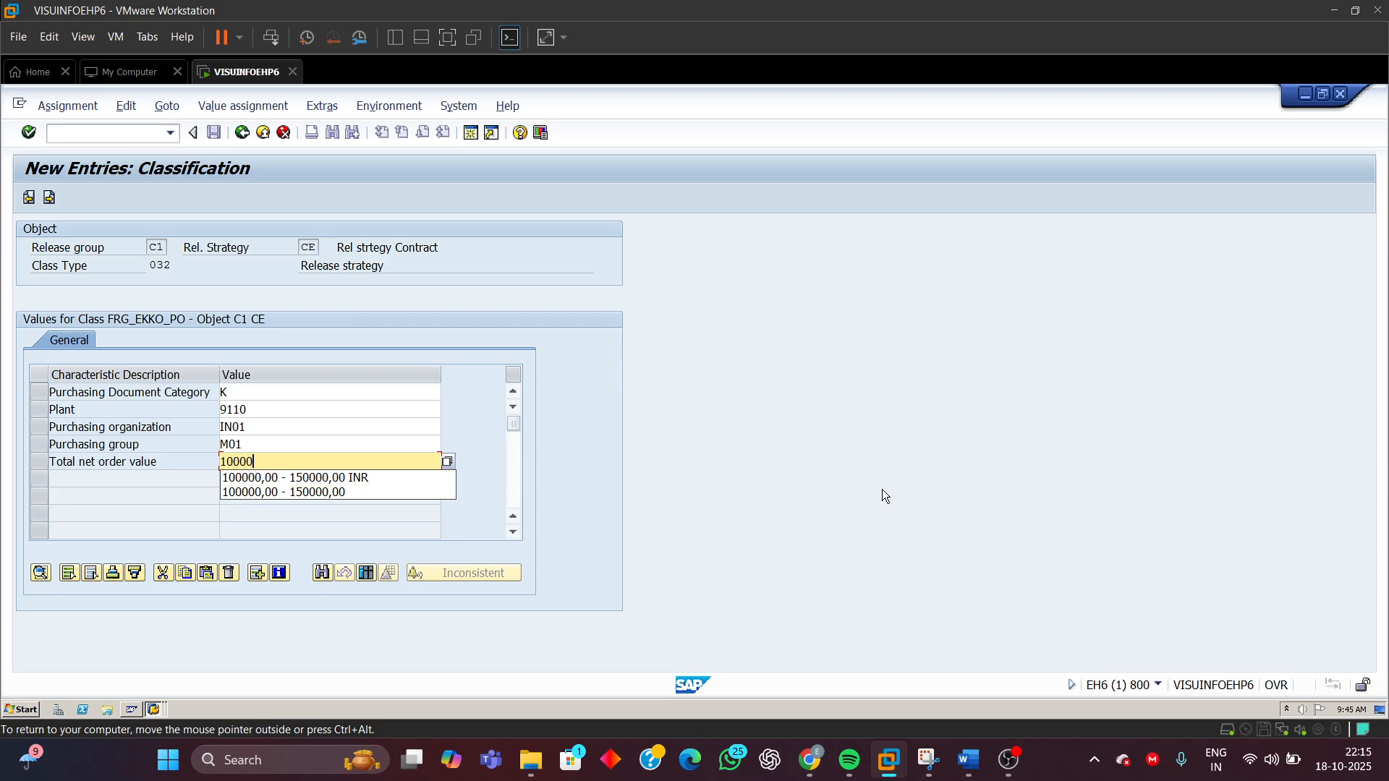
pyautogui.write('0,00')
pyautogui.write(' -')
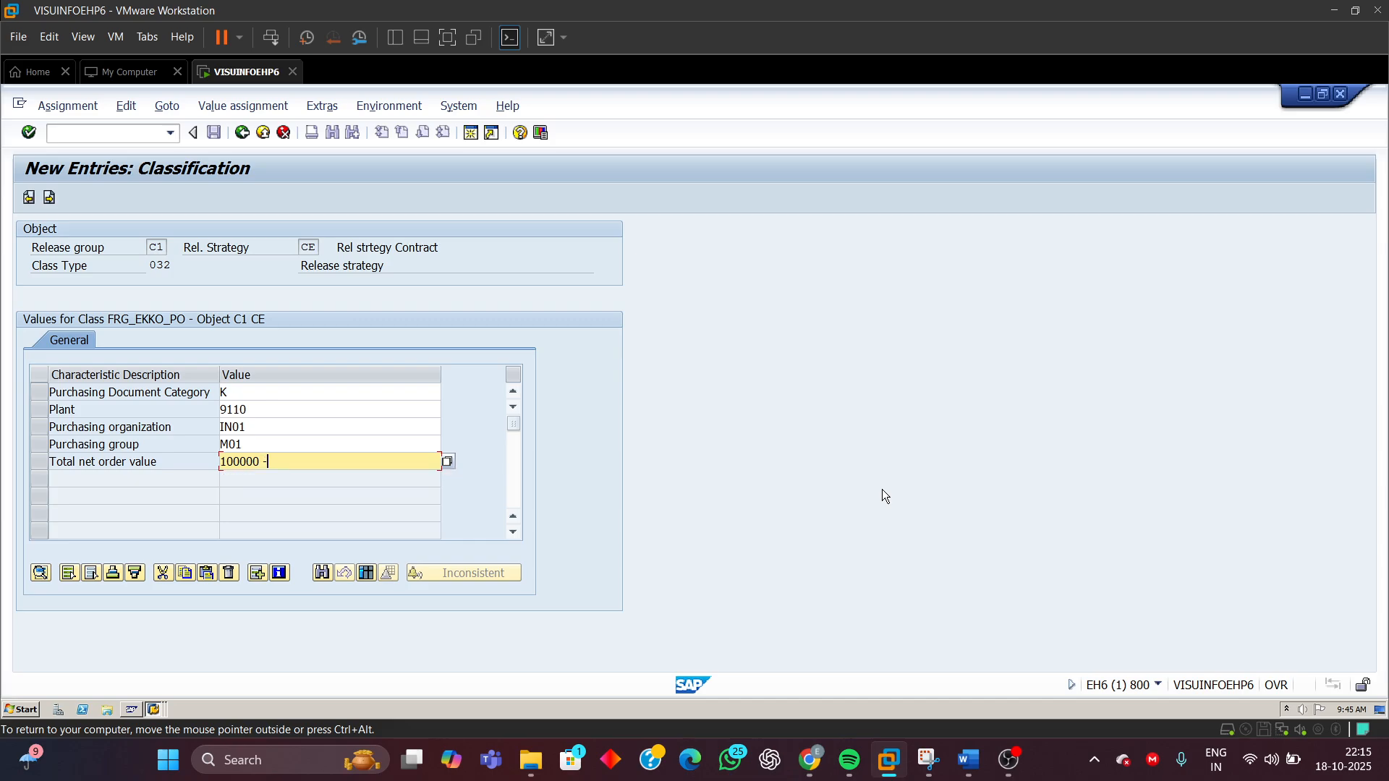
pyautogui.write(' 150000')
pyautogui.press('Return')
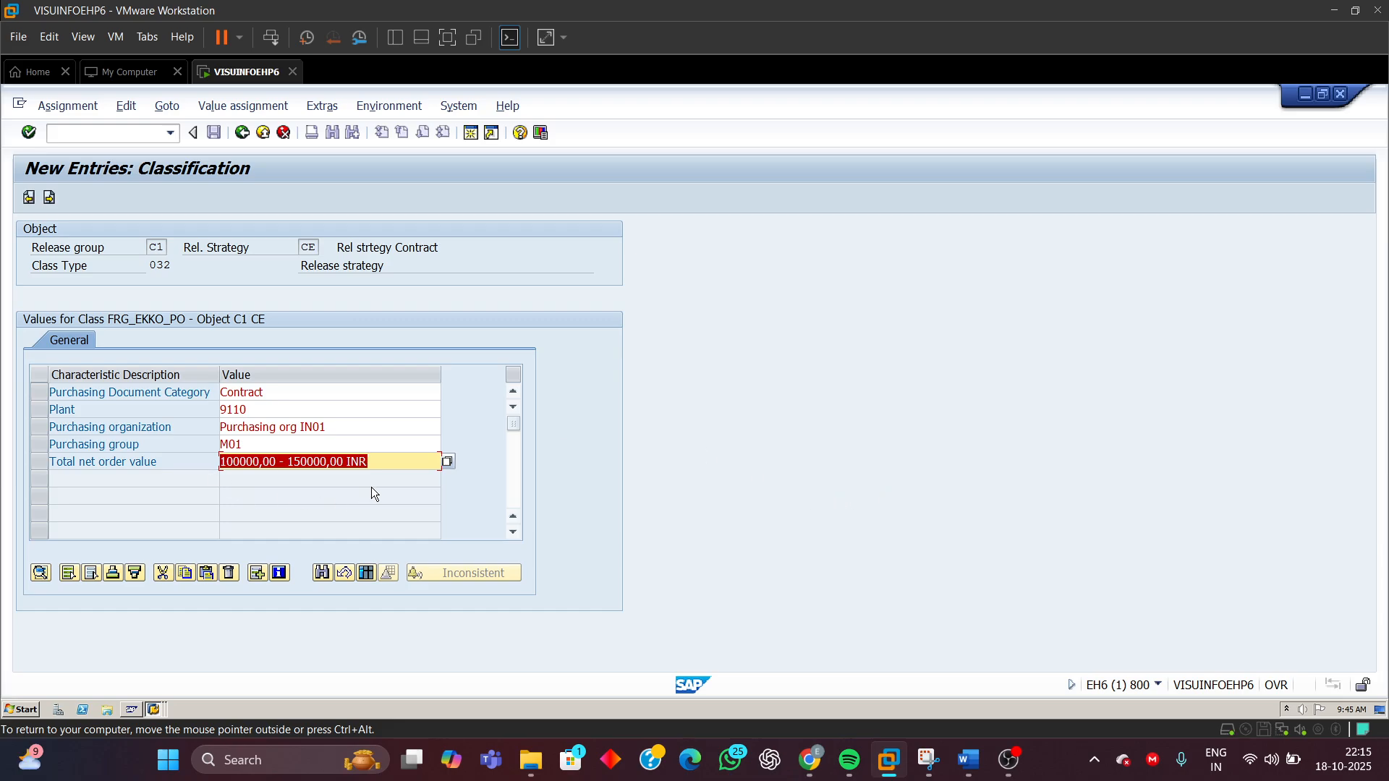
# - Clear the total net order value and choose the 100000,00 - 150000,00 INR range again from its possible values
pyautogui.click(383, 462)
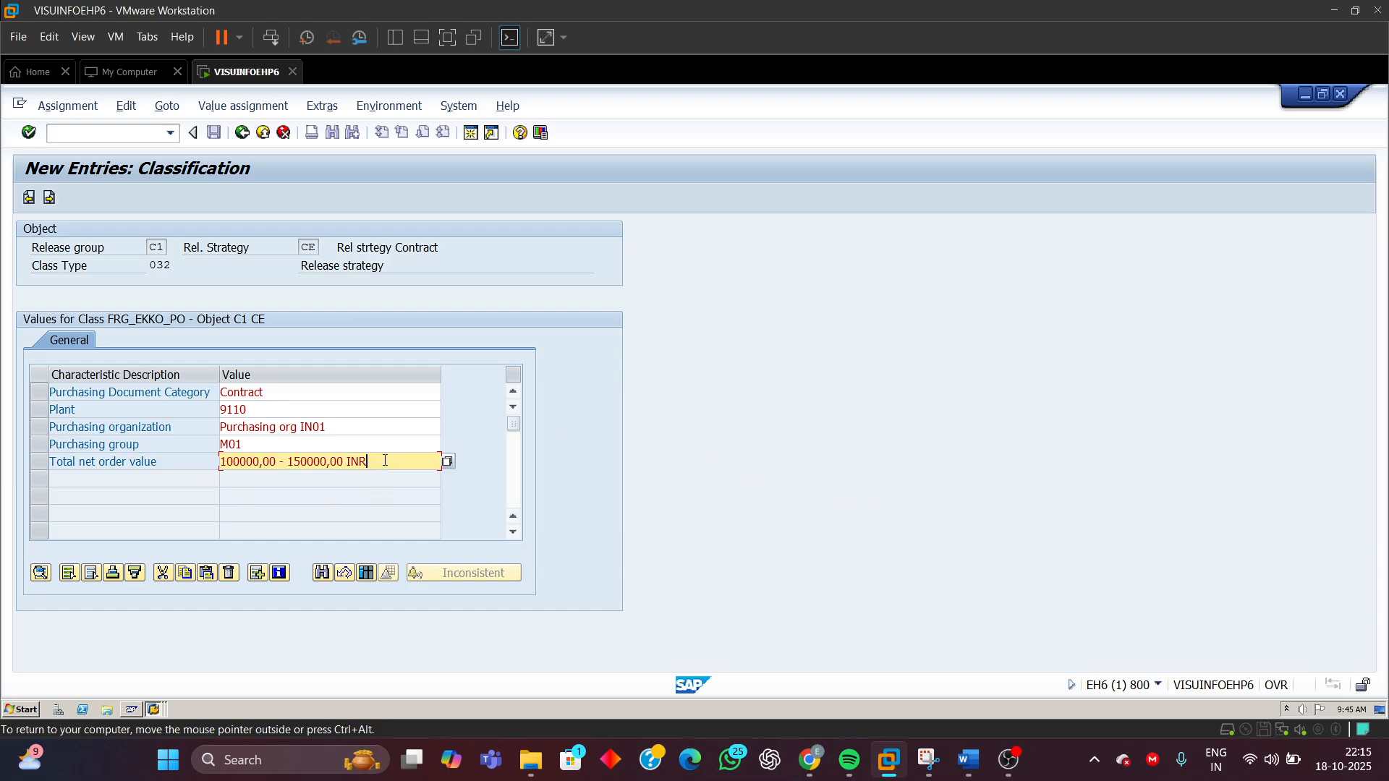
pyautogui.moveTo(369, 461); pyautogui.dragTo(345, 466)
pyautogui.click(447, 462)
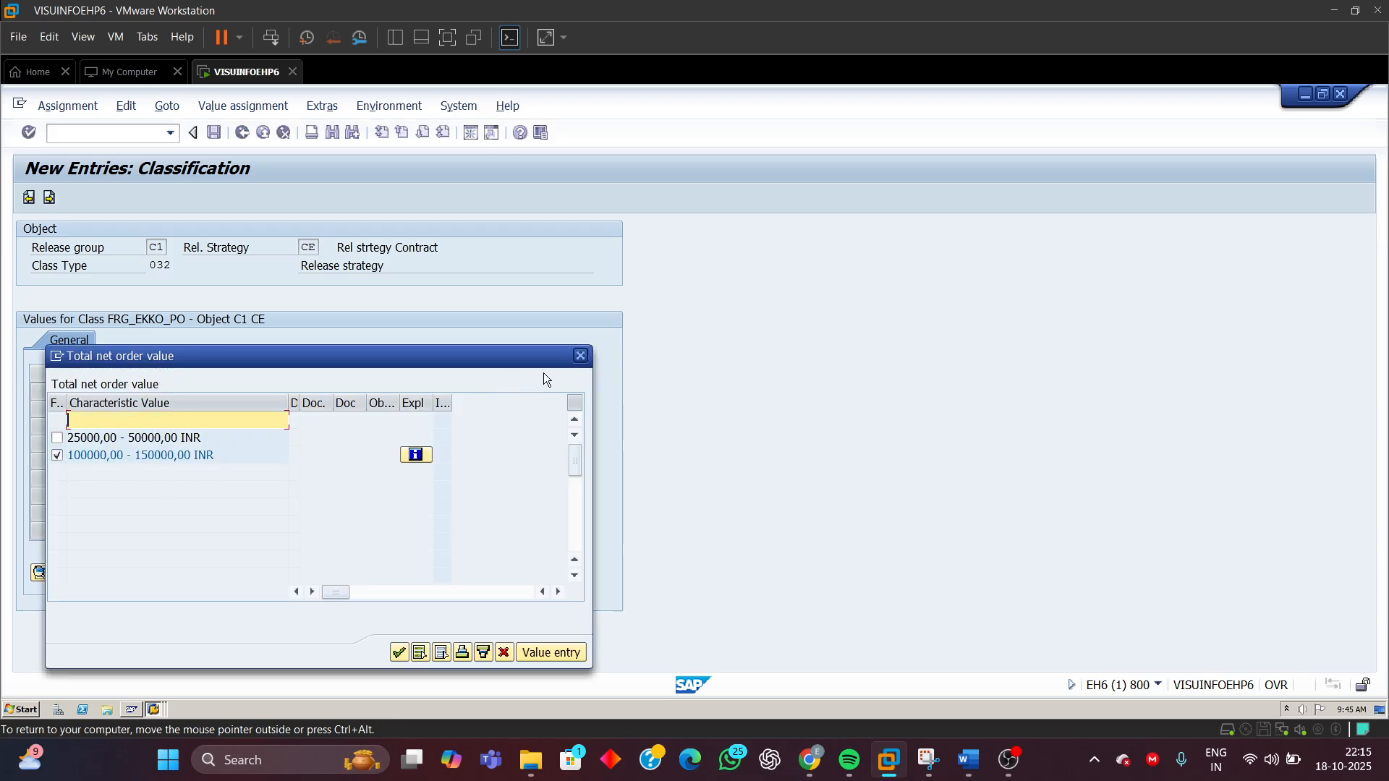
pyautogui.click(579, 355)
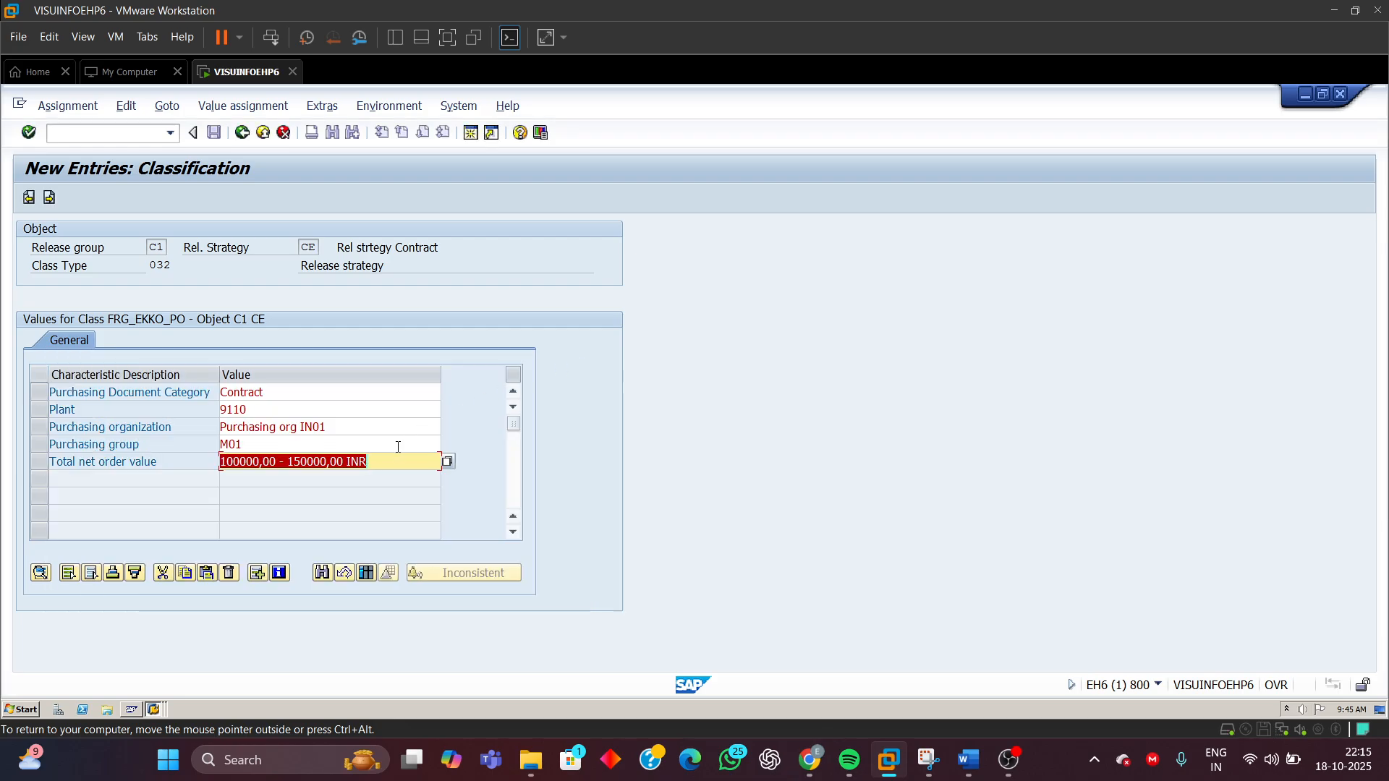
pyautogui.press('BackSpace')
pyautogui.click(778, 479)
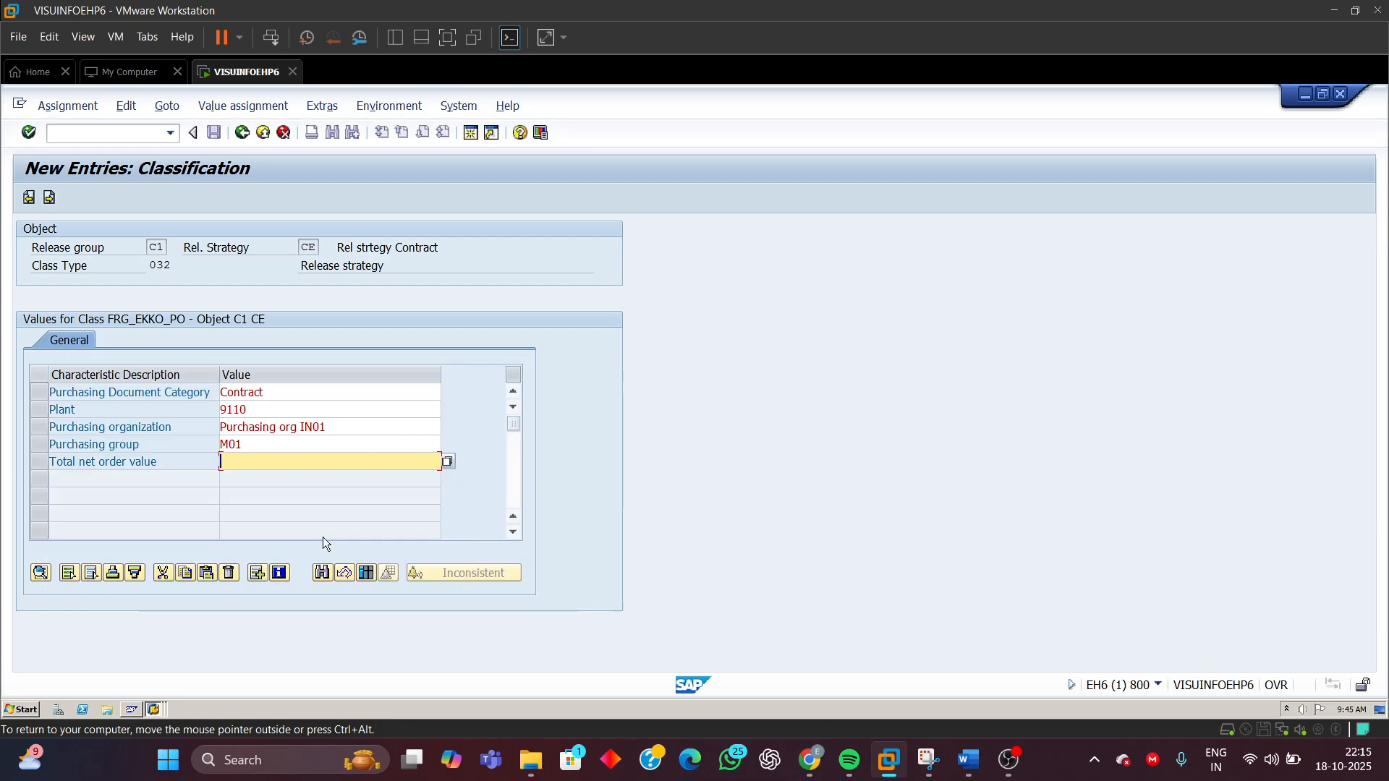
pyautogui.click(446, 461)
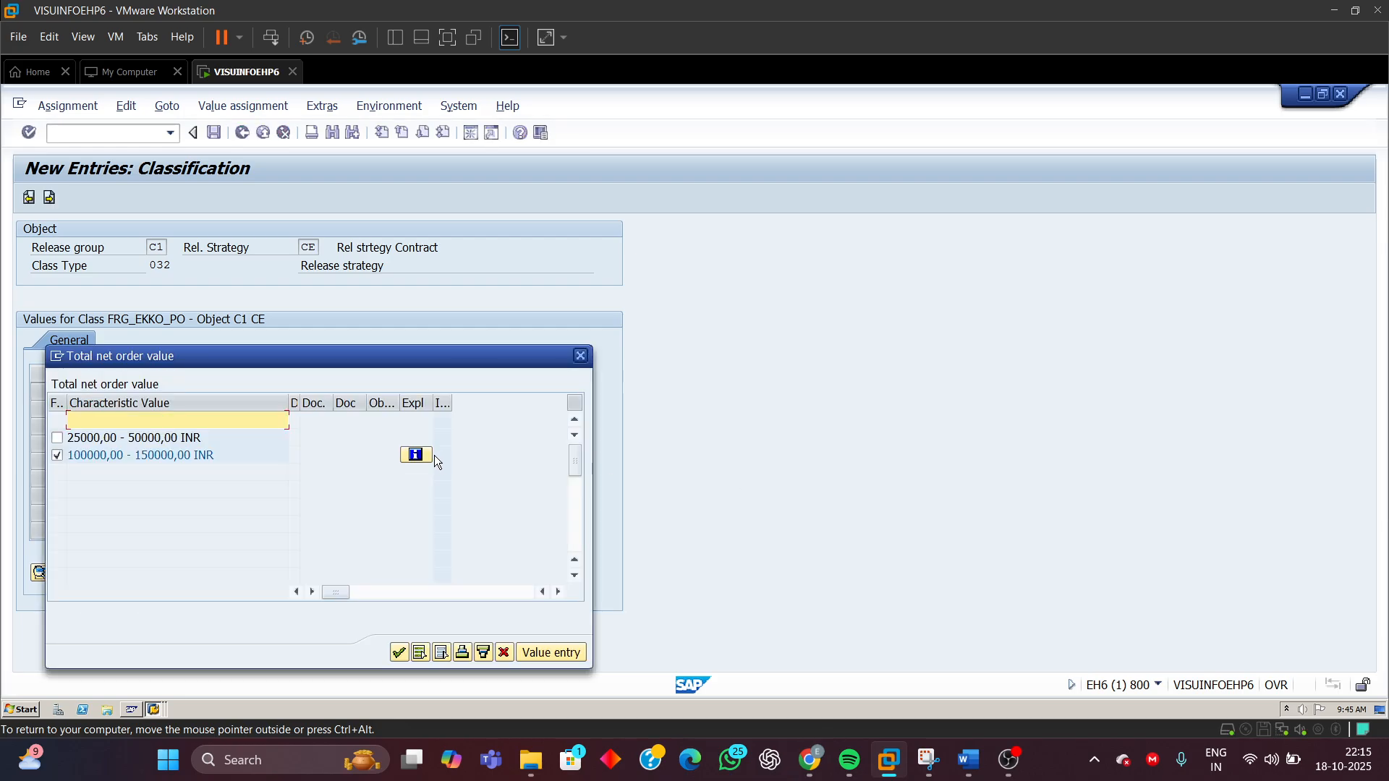
pyautogui.click(57, 456)
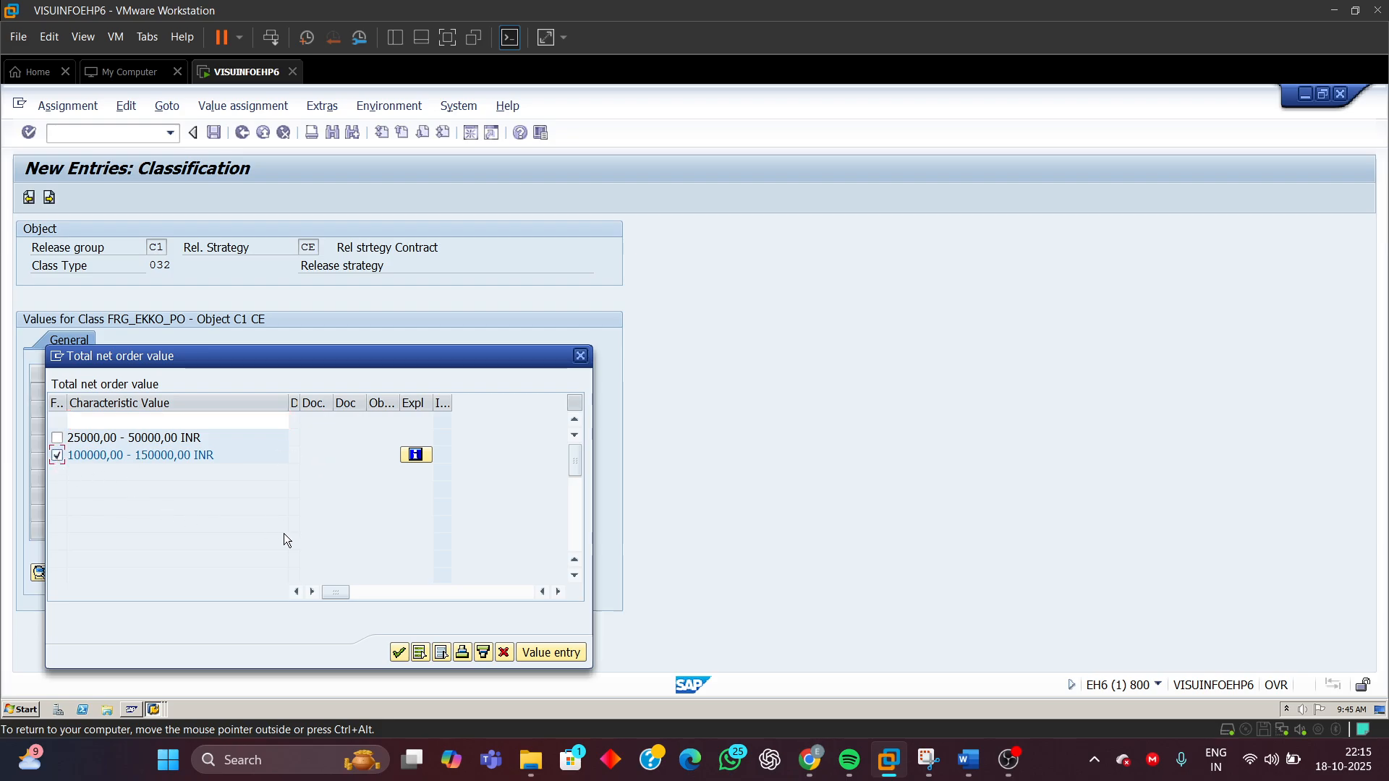
pyautogui.click(399, 654)
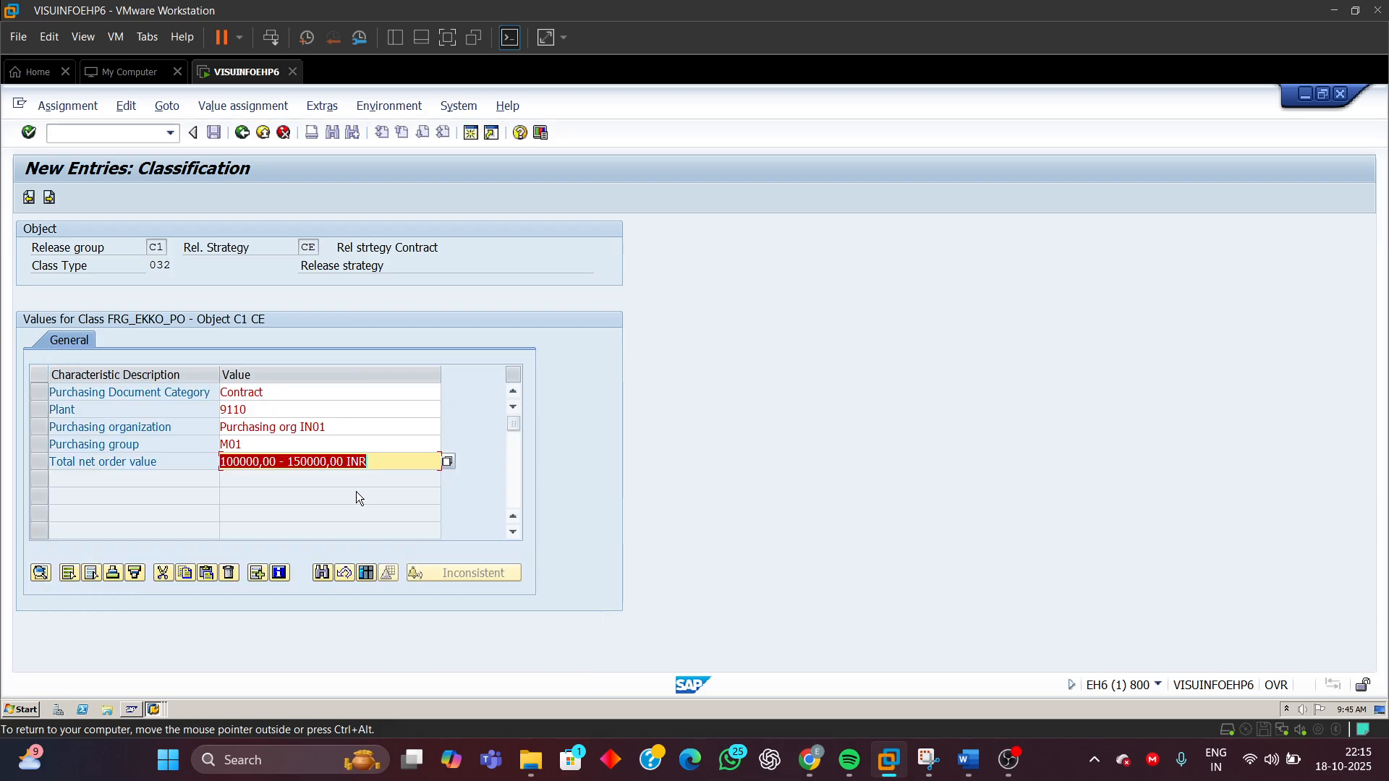
pyautogui.click(368, 469)
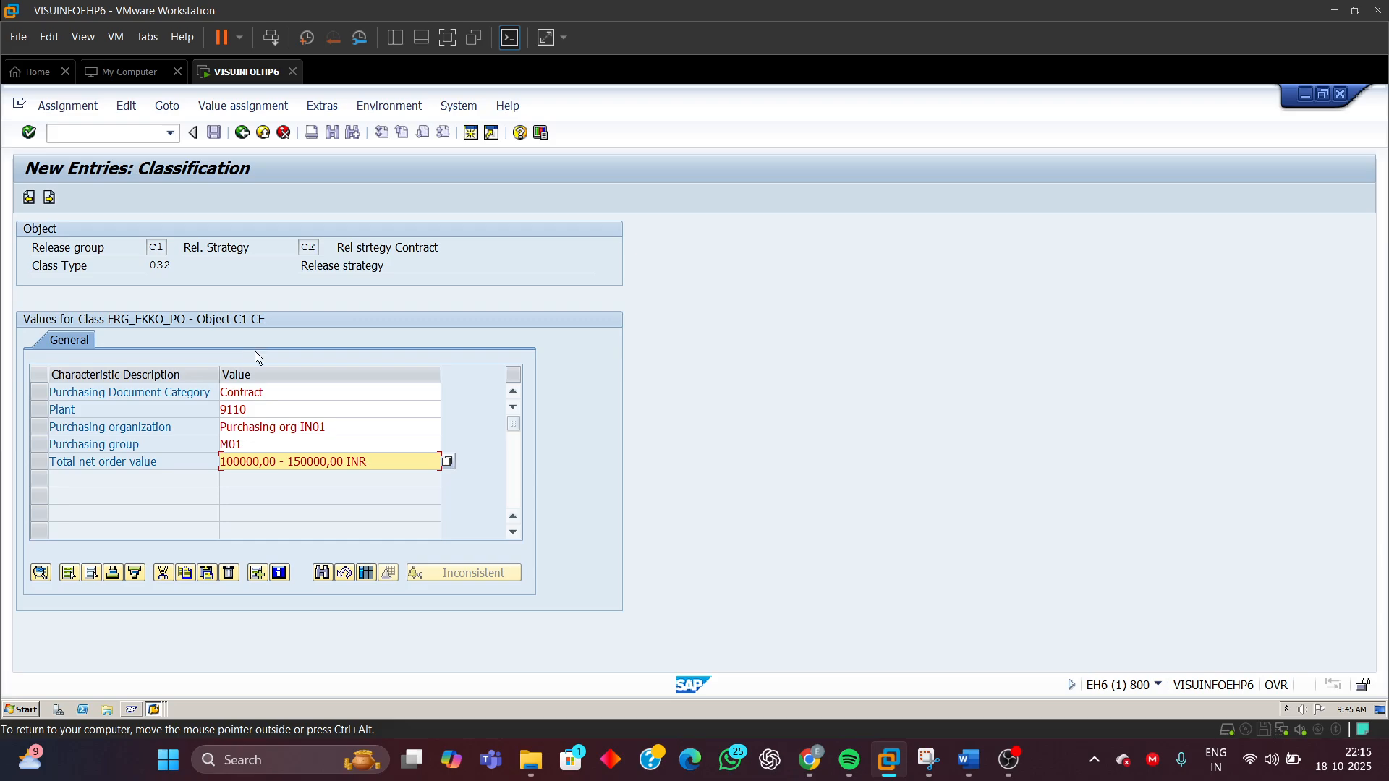
# - Return to the release strategy details and save strategy CE under customizing request EH6K900026
pyautogui.click(244, 136)
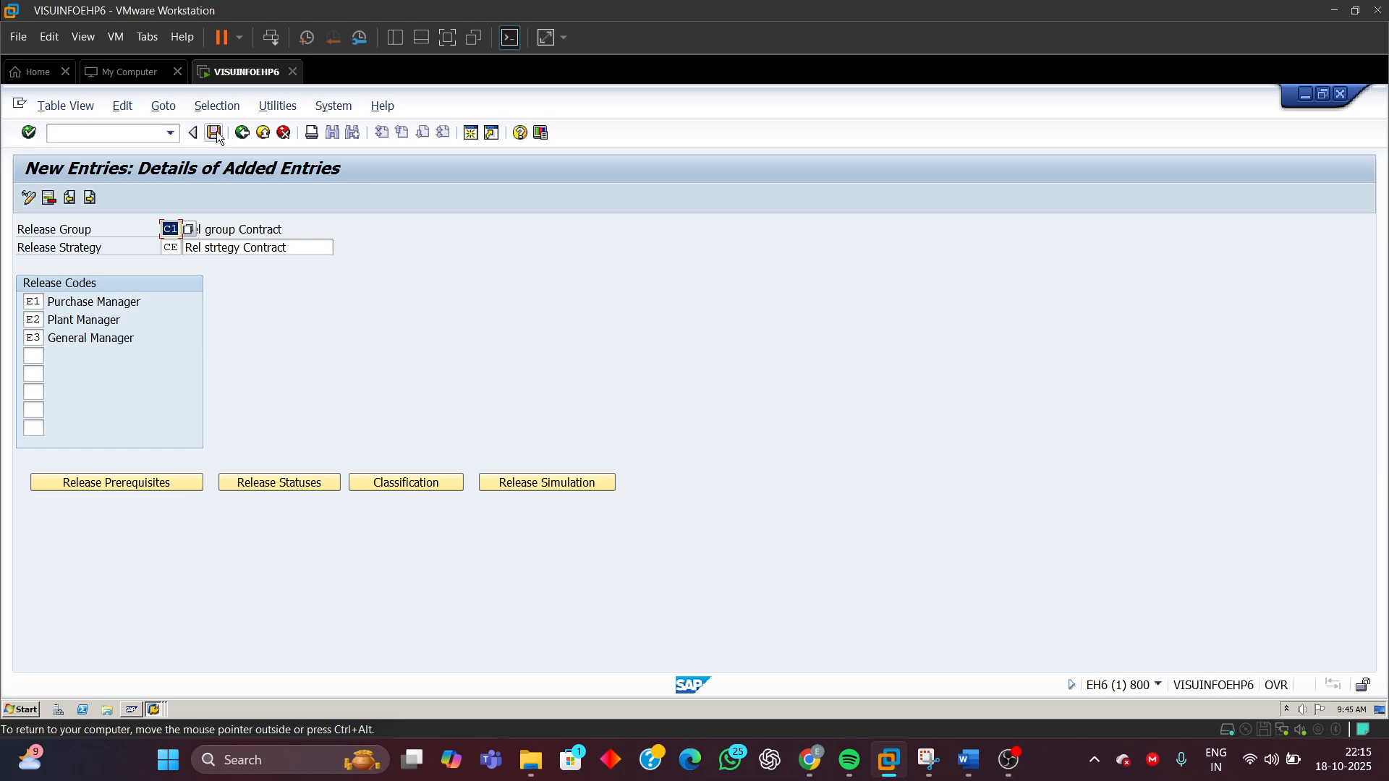
pyautogui.click(214, 133)
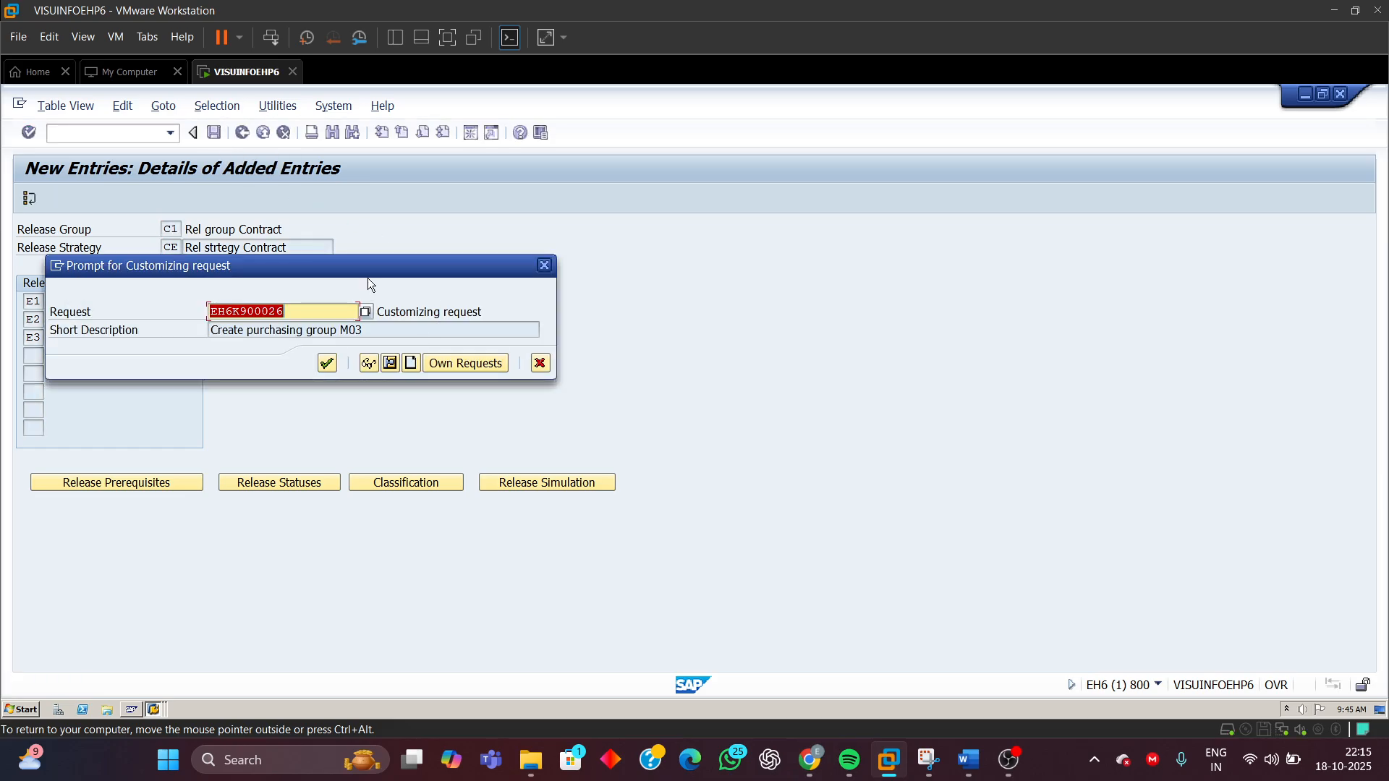
pyautogui.moveTo(373, 265); pyautogui.dragTo(835, 267)
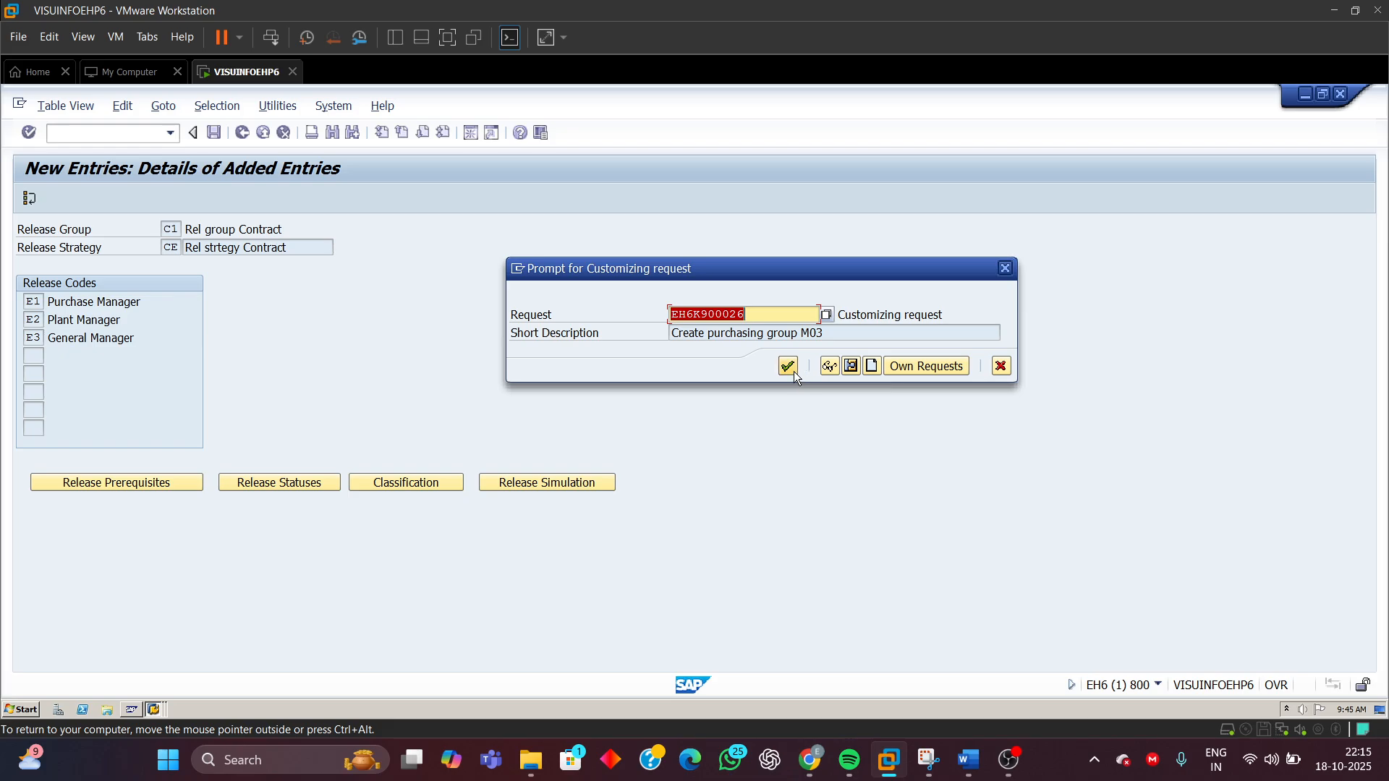
pyautogui.click(789, 366)
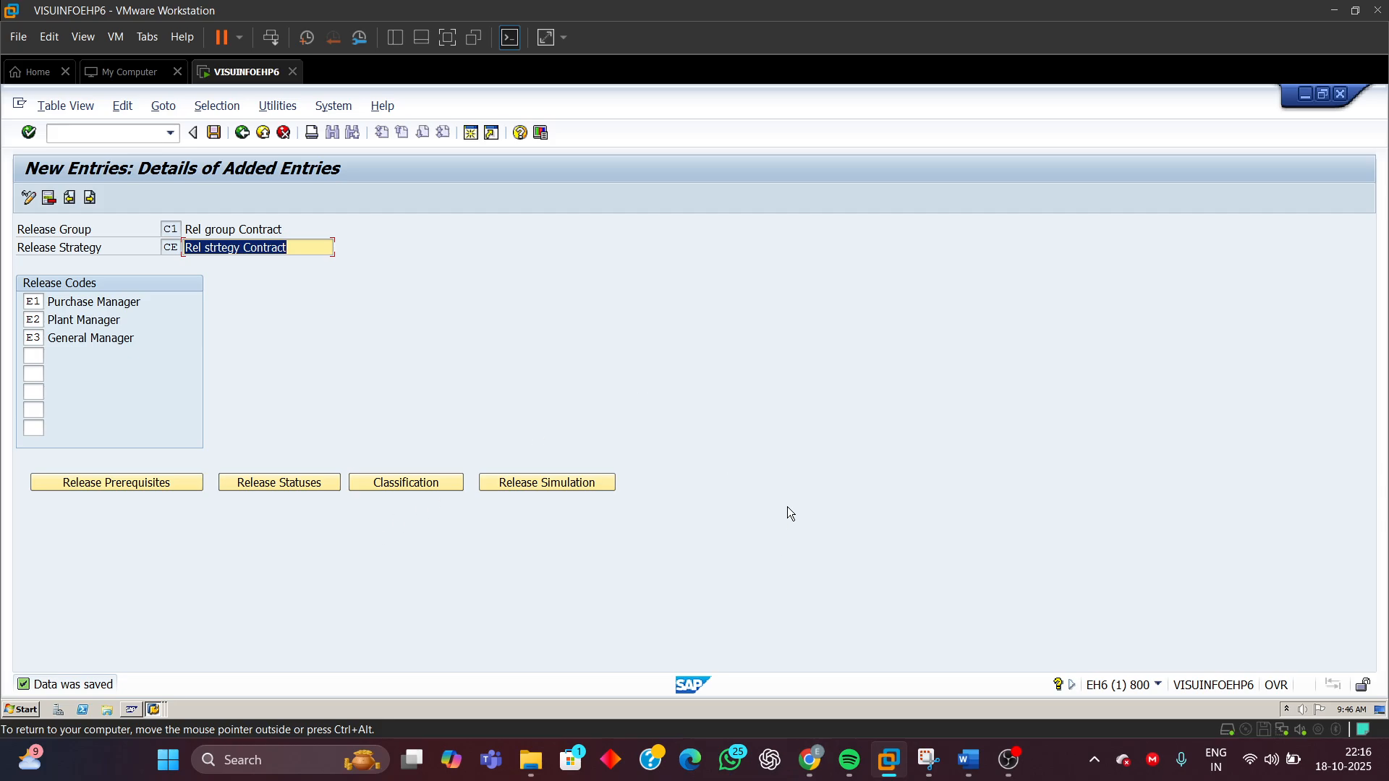
# - Open the release simulation for group C1, strategy CE, and start simulating the release with codes E1, E2 and E3
pyautogui.click(554, 488)
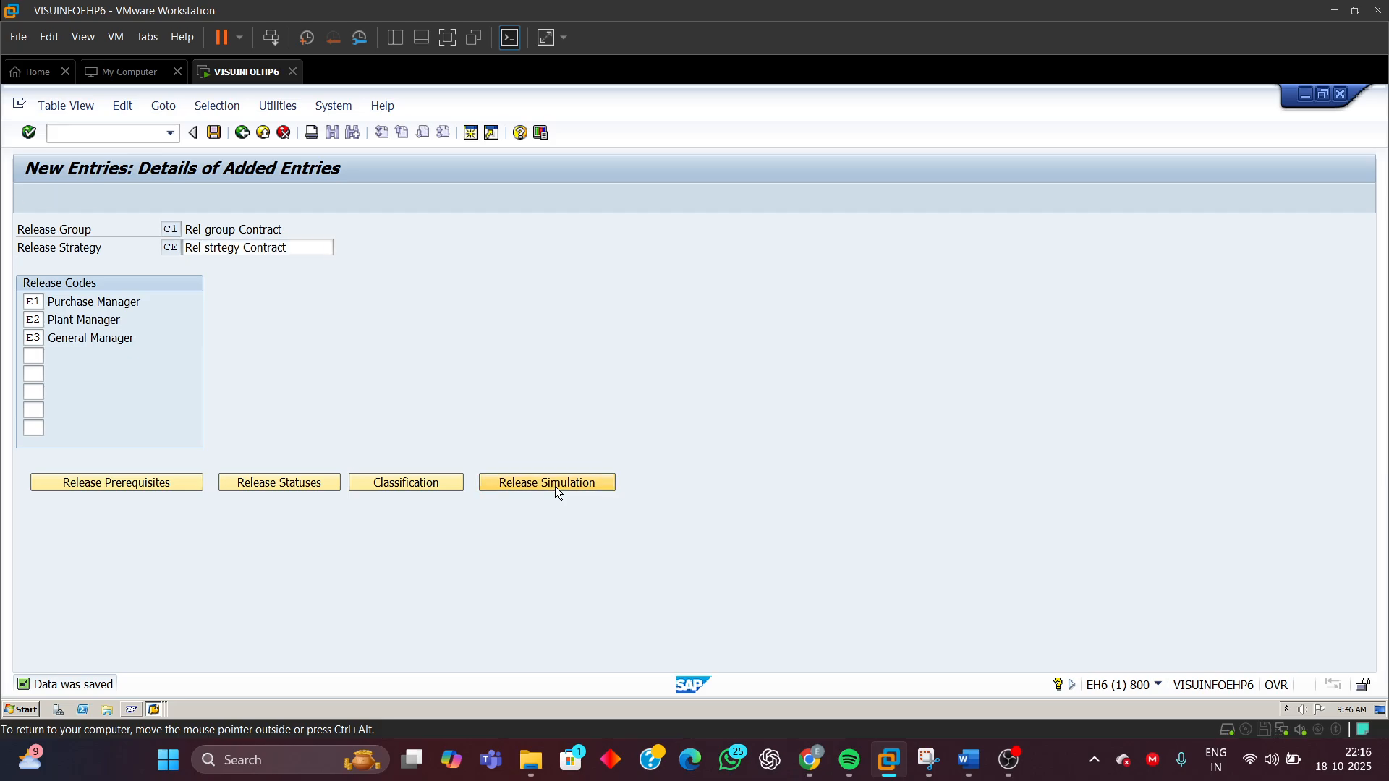
pyautogui.moveTo(506, 259); pyautogui.dragTo(798, 230)
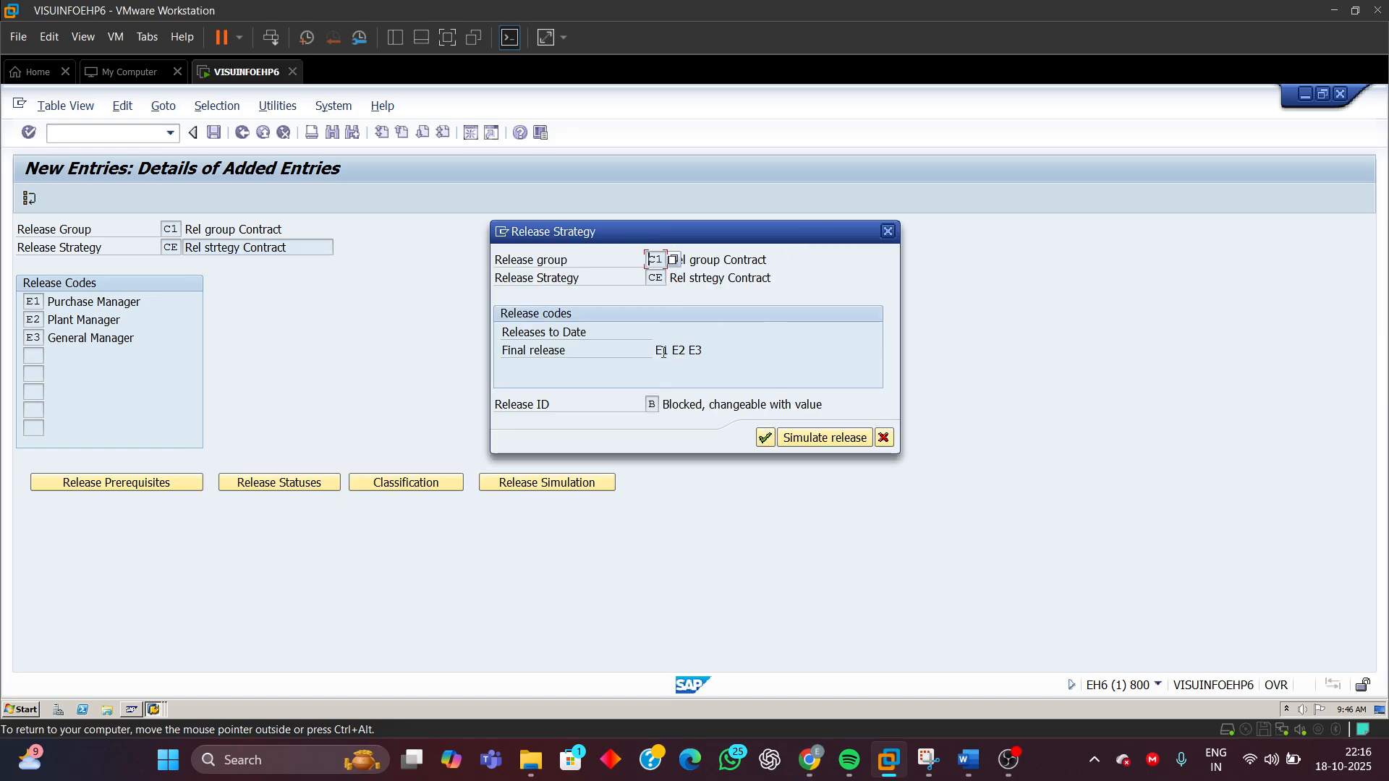
pyautogui.moveTo(659, 349); pyautogui.dragTo(706, 350)
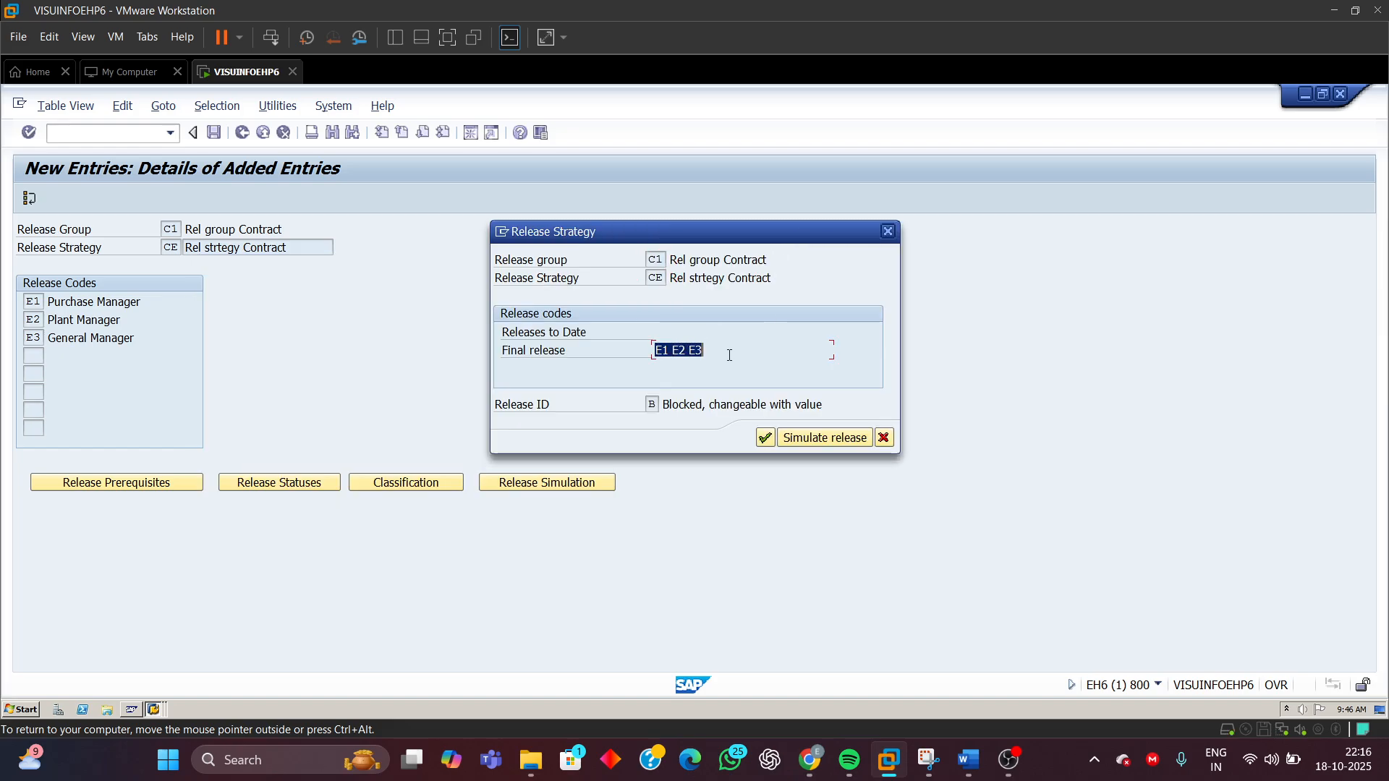
pyautogui.click(824, 439)
pyautogui.moveTo(388, 306); pyautogui.dragTo(892, 479)
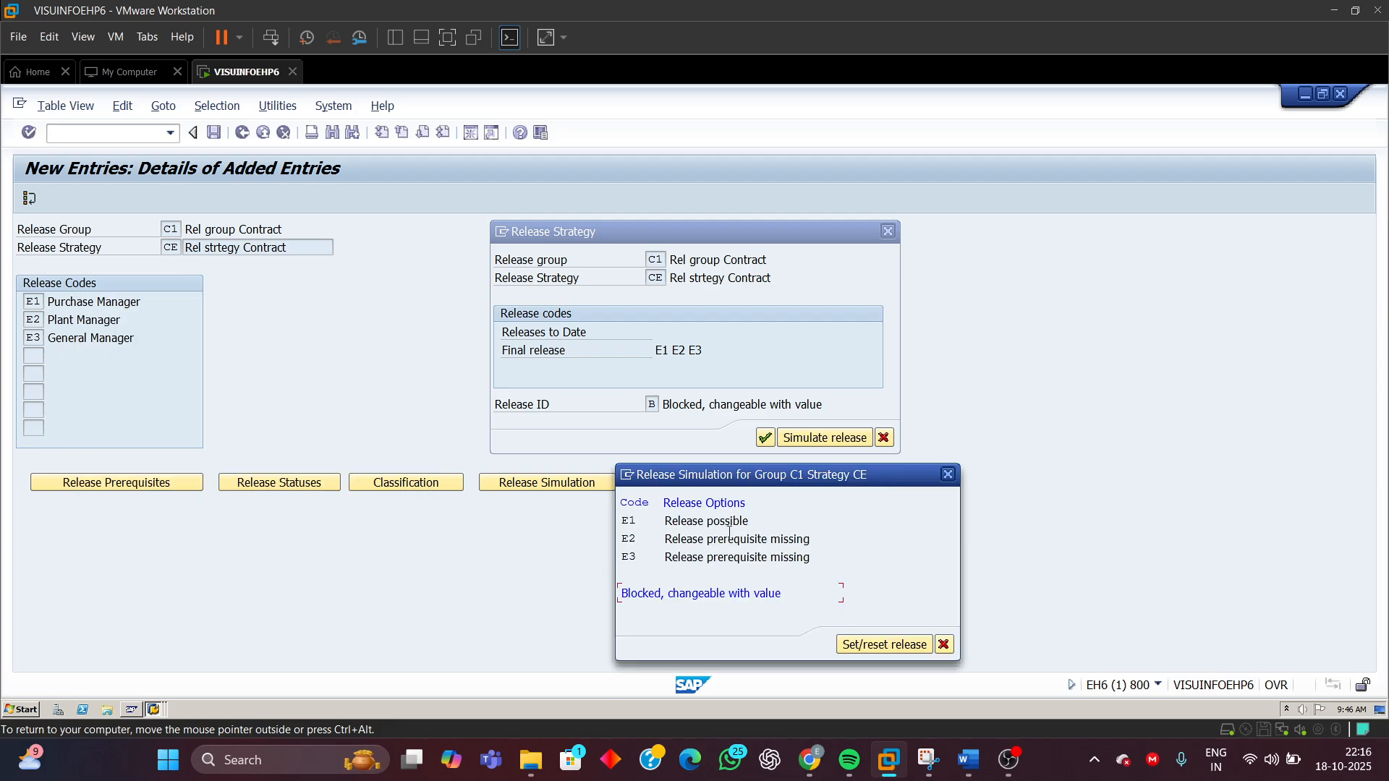
# - Check the initial release options and blocked status, and simulate the release with code E1
pyautogui.doubleClick(628, 523)
pyautogui.doubleClick(667, 518)
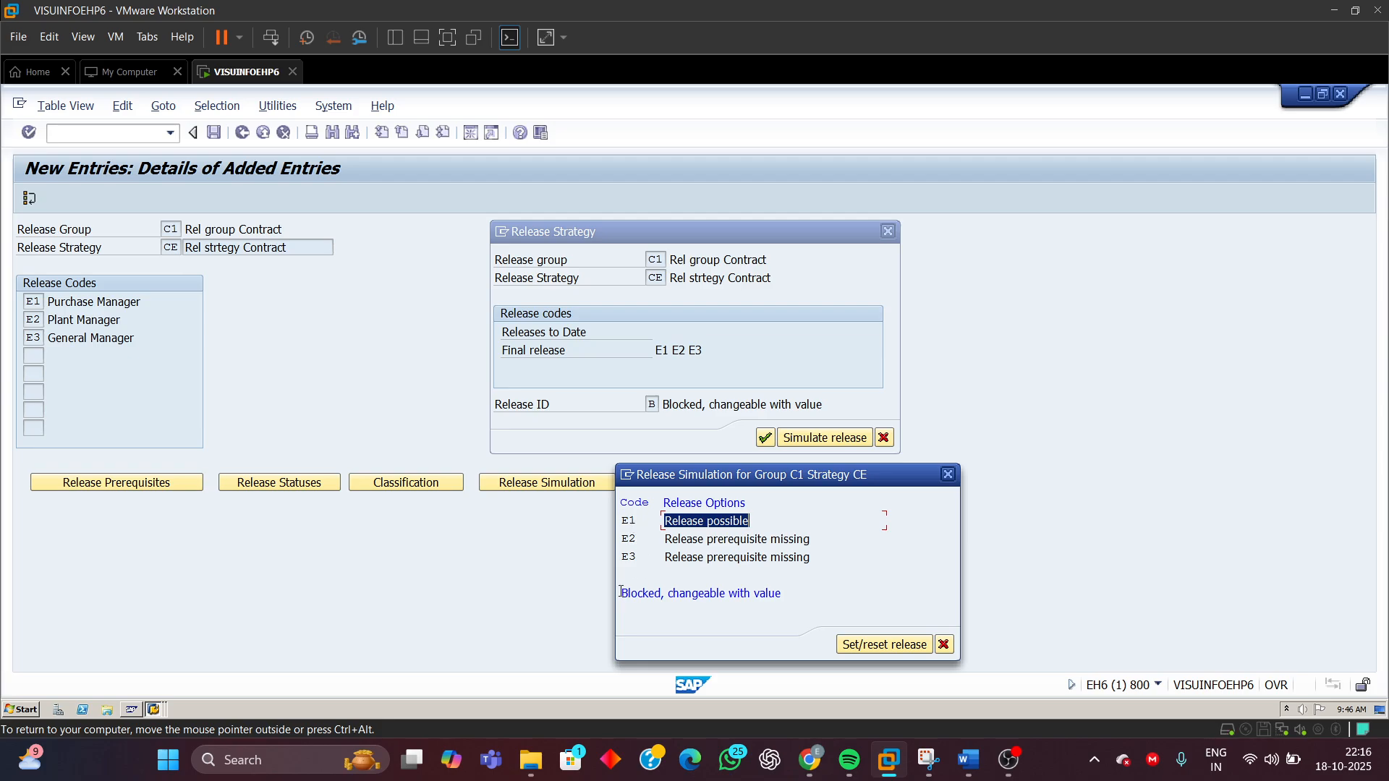
pyautogui.moveTo(620, 592); pyautogui.dragTo(799, 578)
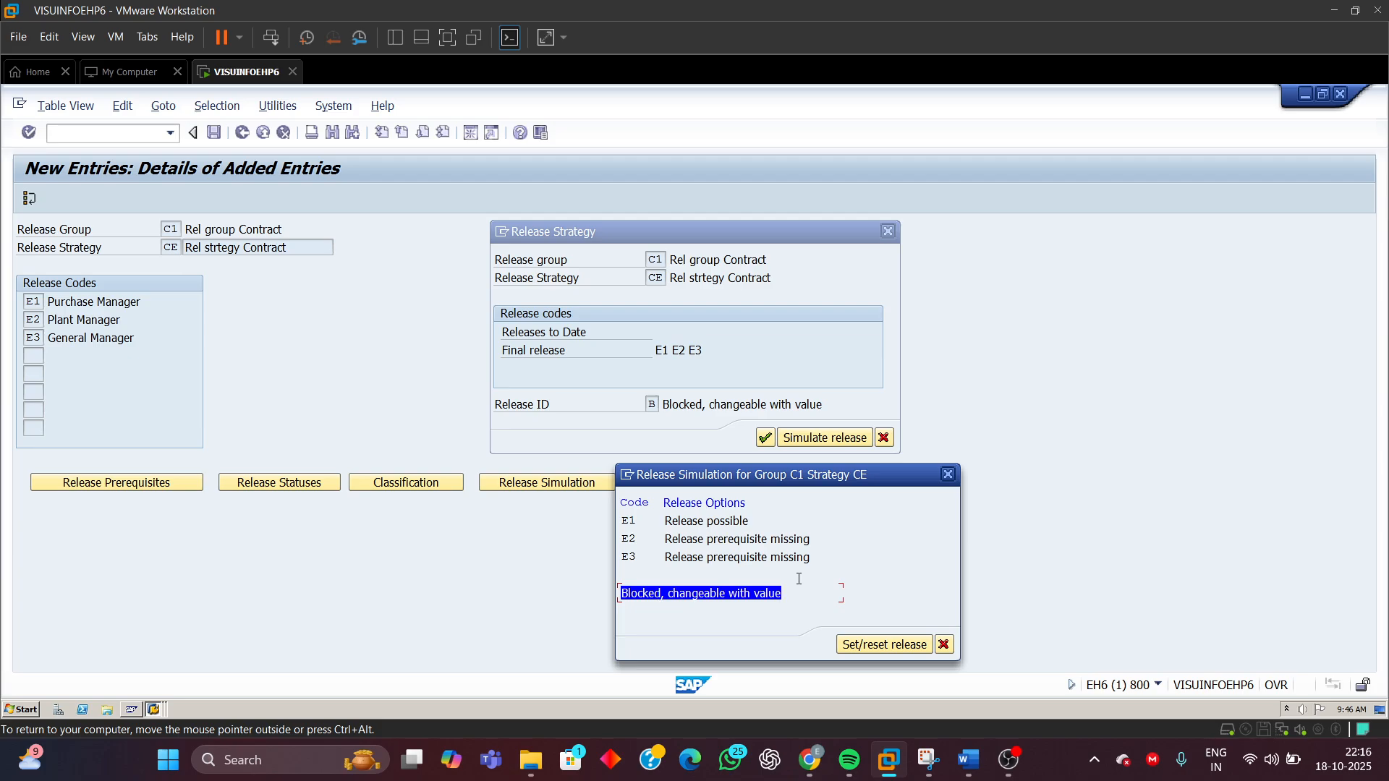
pyautogui.click(691, 521)
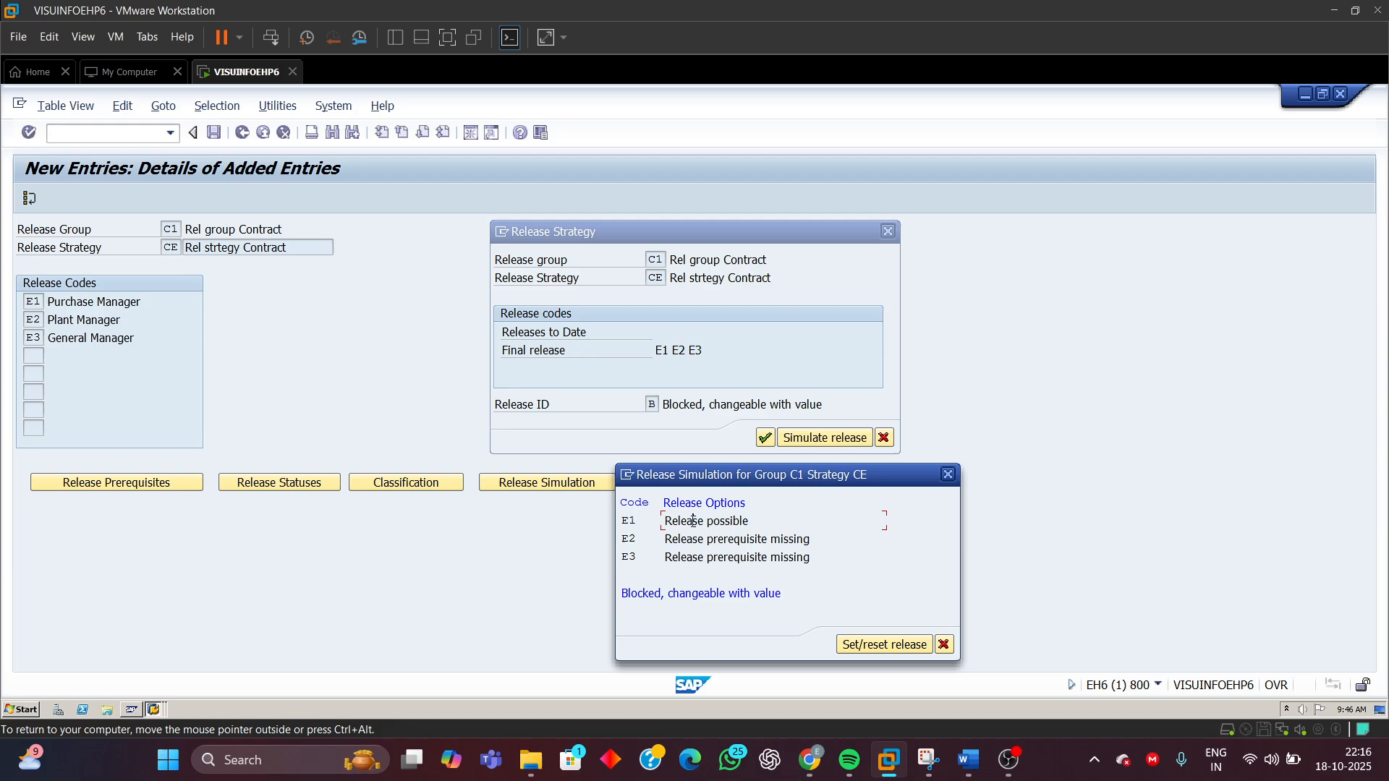
pyautogui.doubleClick(629, 520)
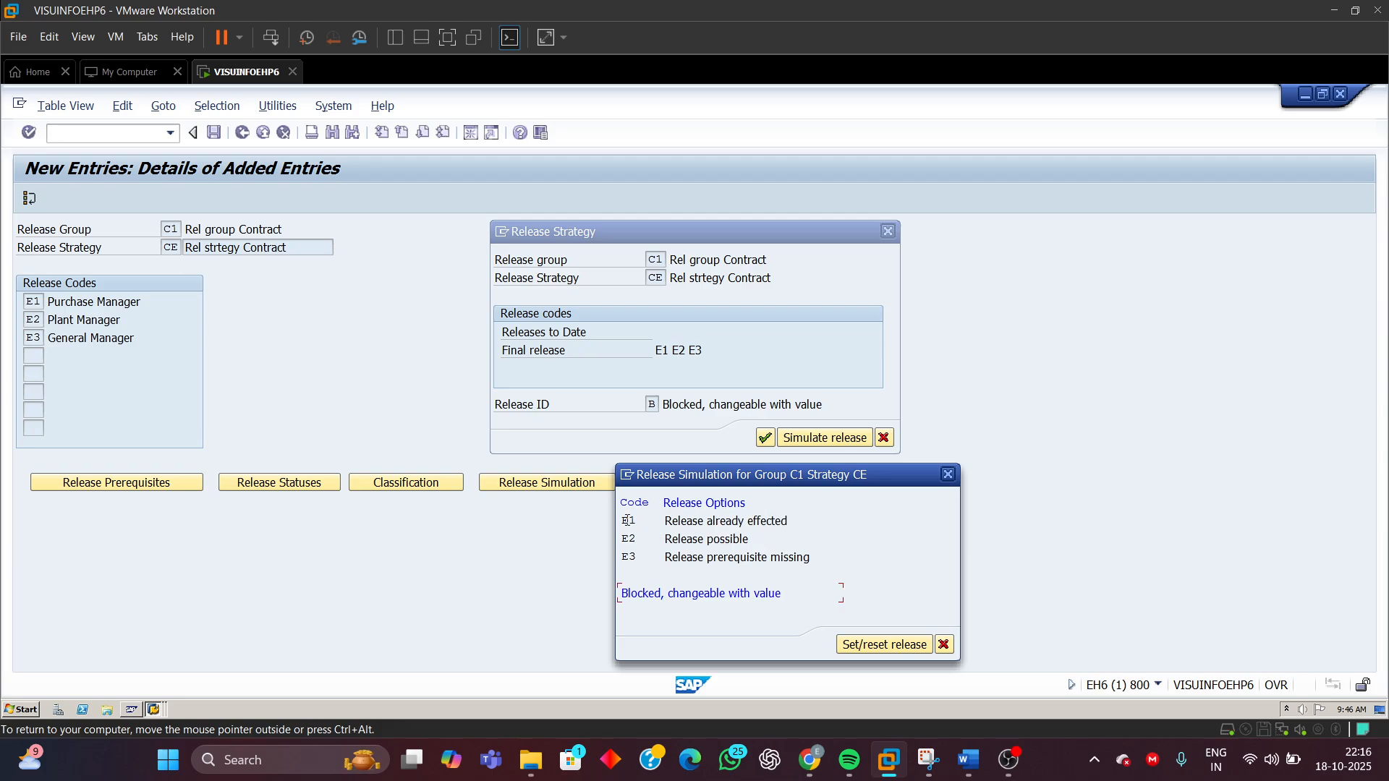
# - Review the release options after E1 and simulate the release with code E2
pyautogui.moveTo(791, 520); pyautogui.dragTo(663, 539)
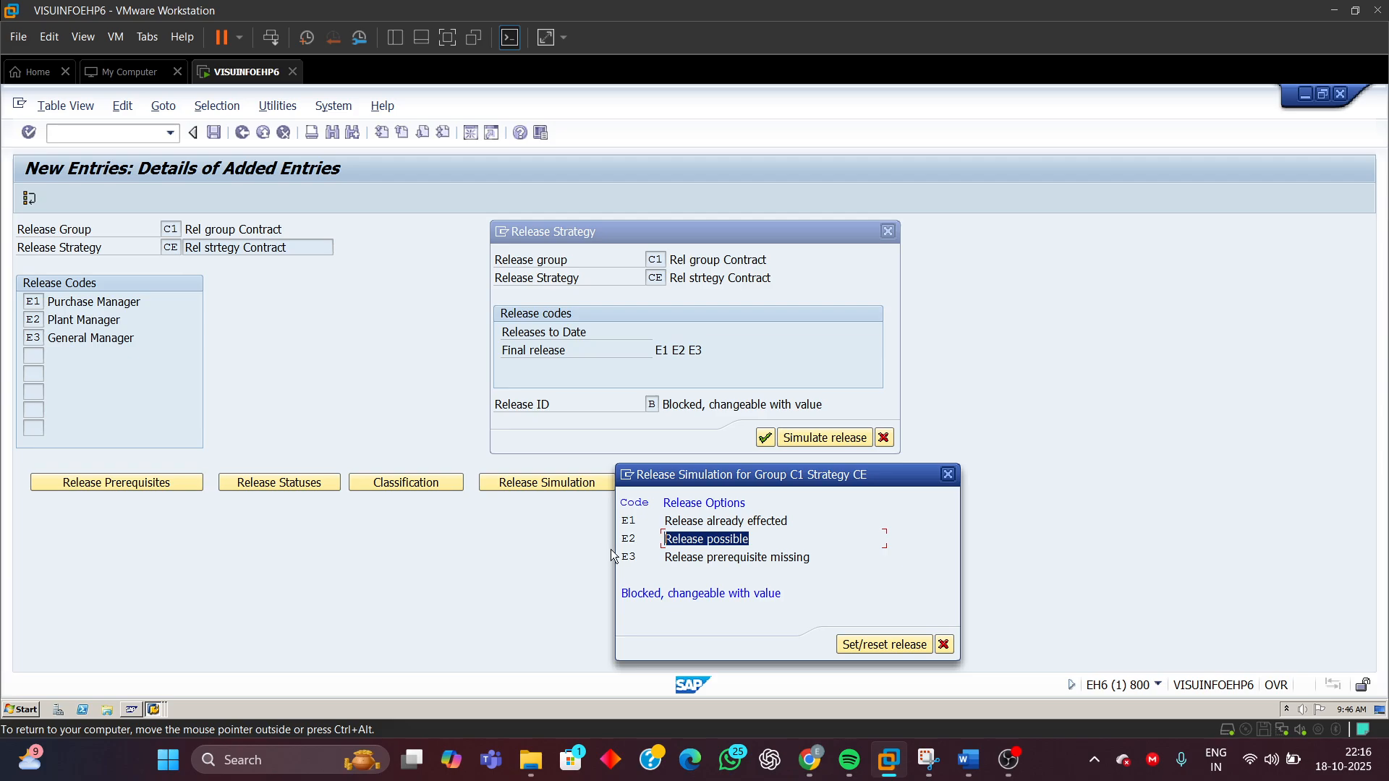
pyautogui.click(630, 540)
pyautogui.doubleClick(629, 540)
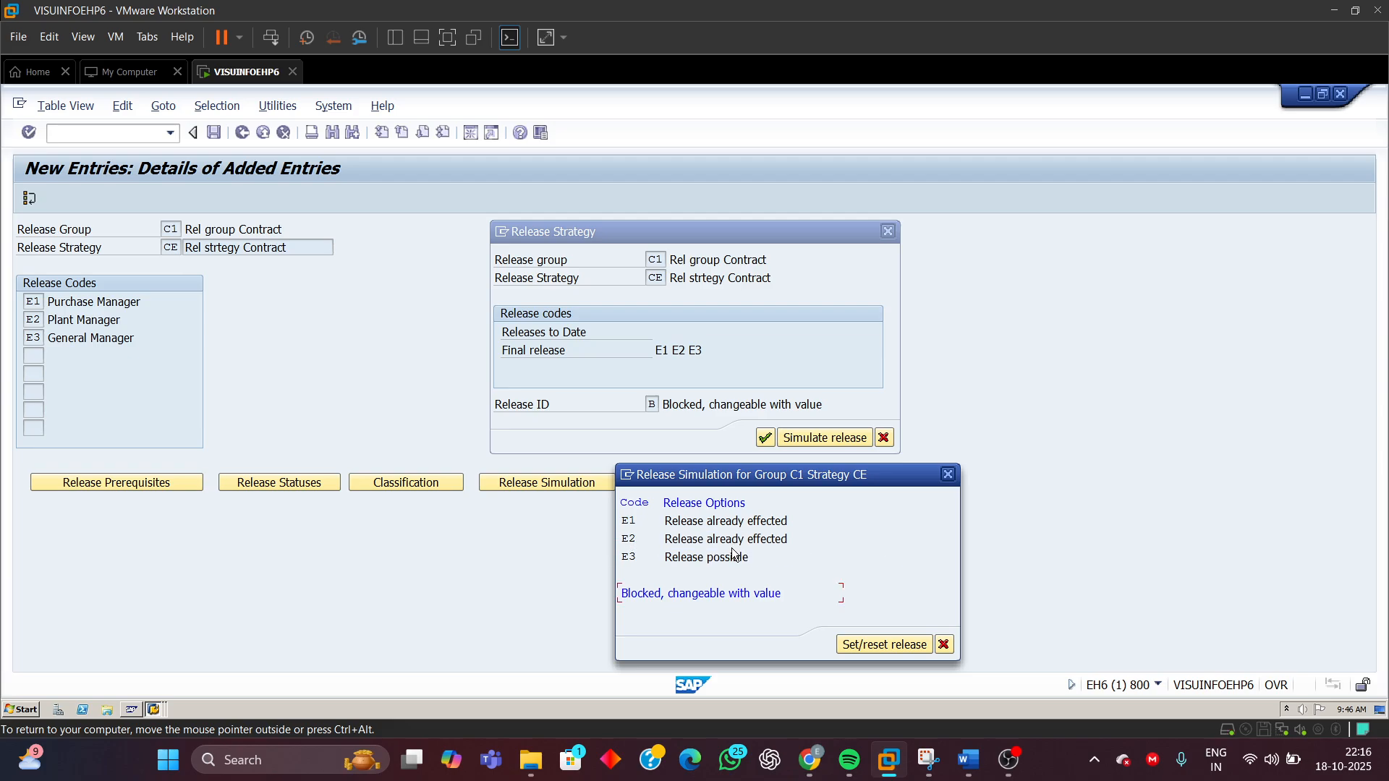
# - Review the release options and blocked status after E2, and simulate the release with code E3
pyautogui.moveTo(790, 540); pyautogui.dragTo(724, 543)
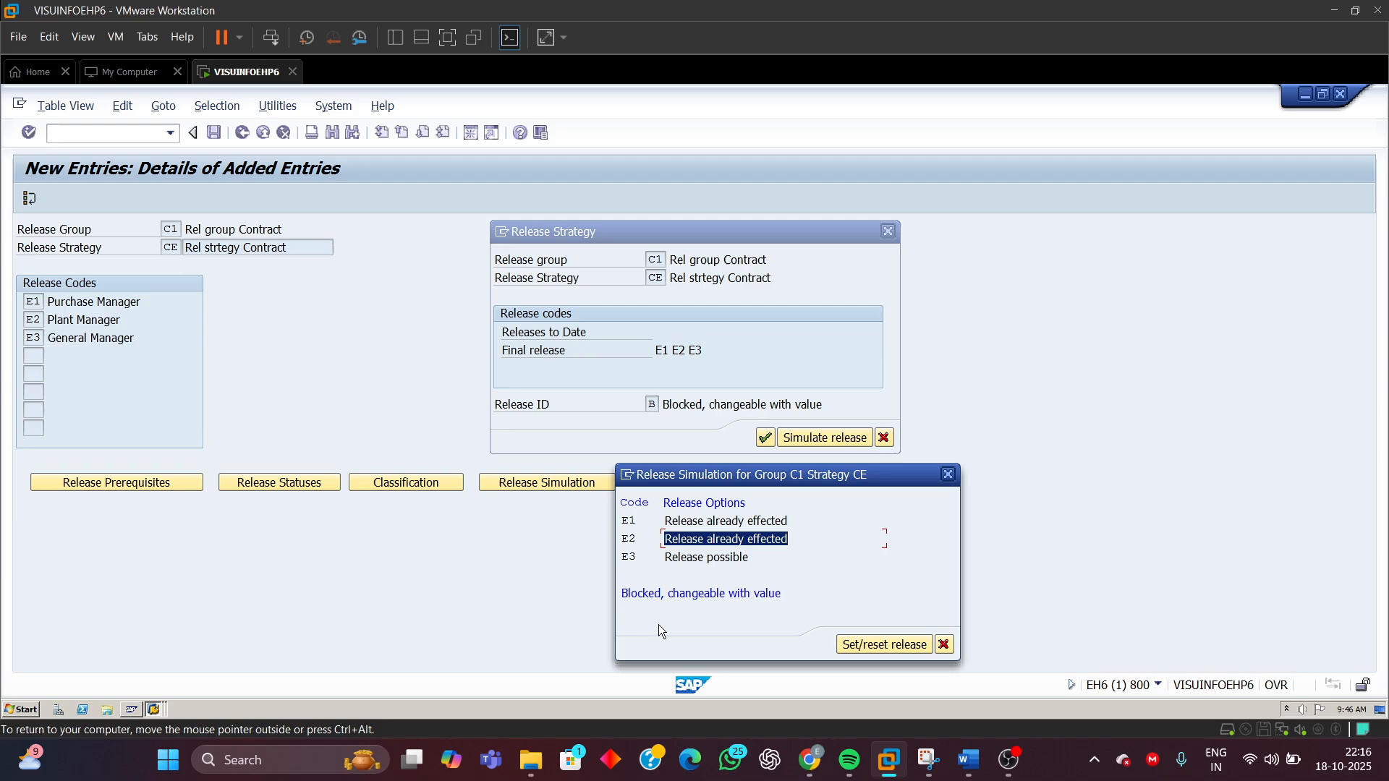
pyautogui.click(620, 593)
pyautogui.moveTo(620, 594); pyautogui.dragTo(795, 583)
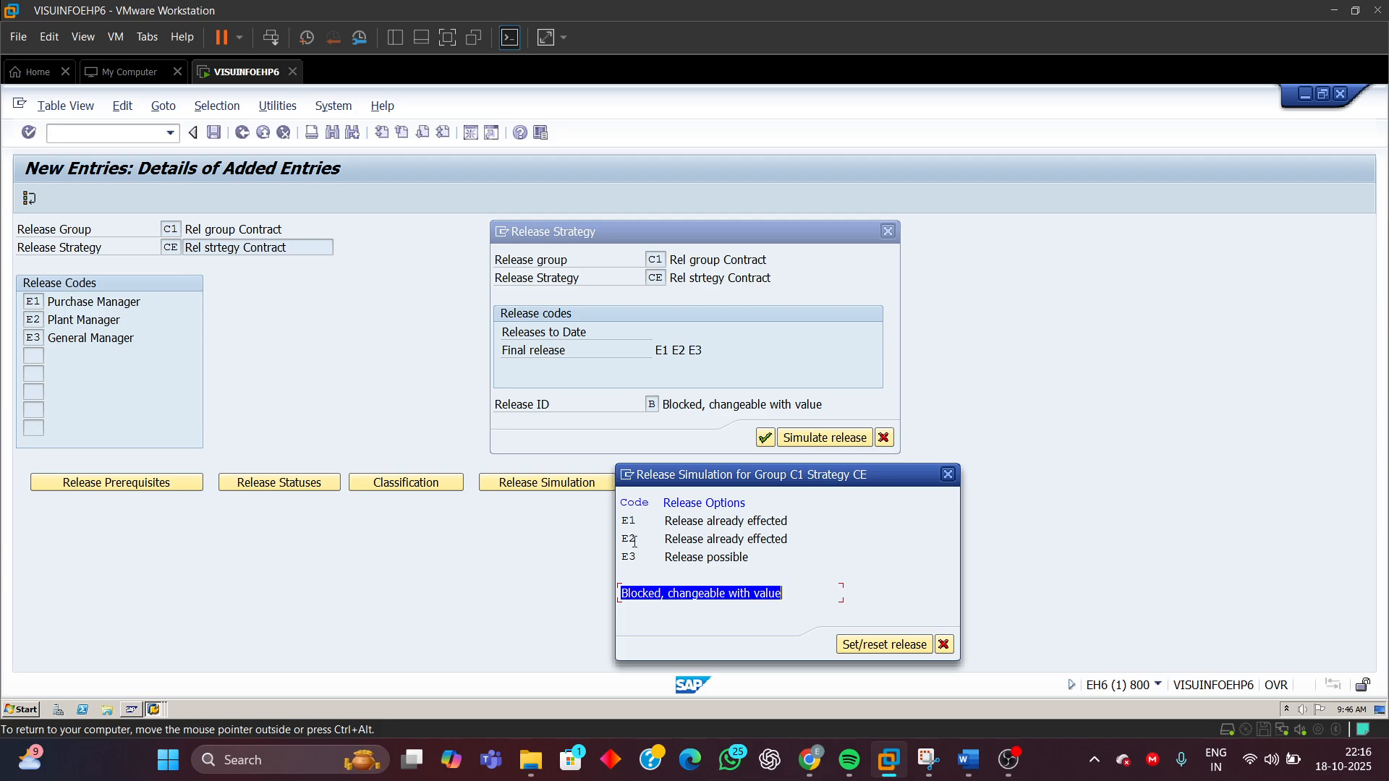
pyautogui.doubleClick(627, 521)
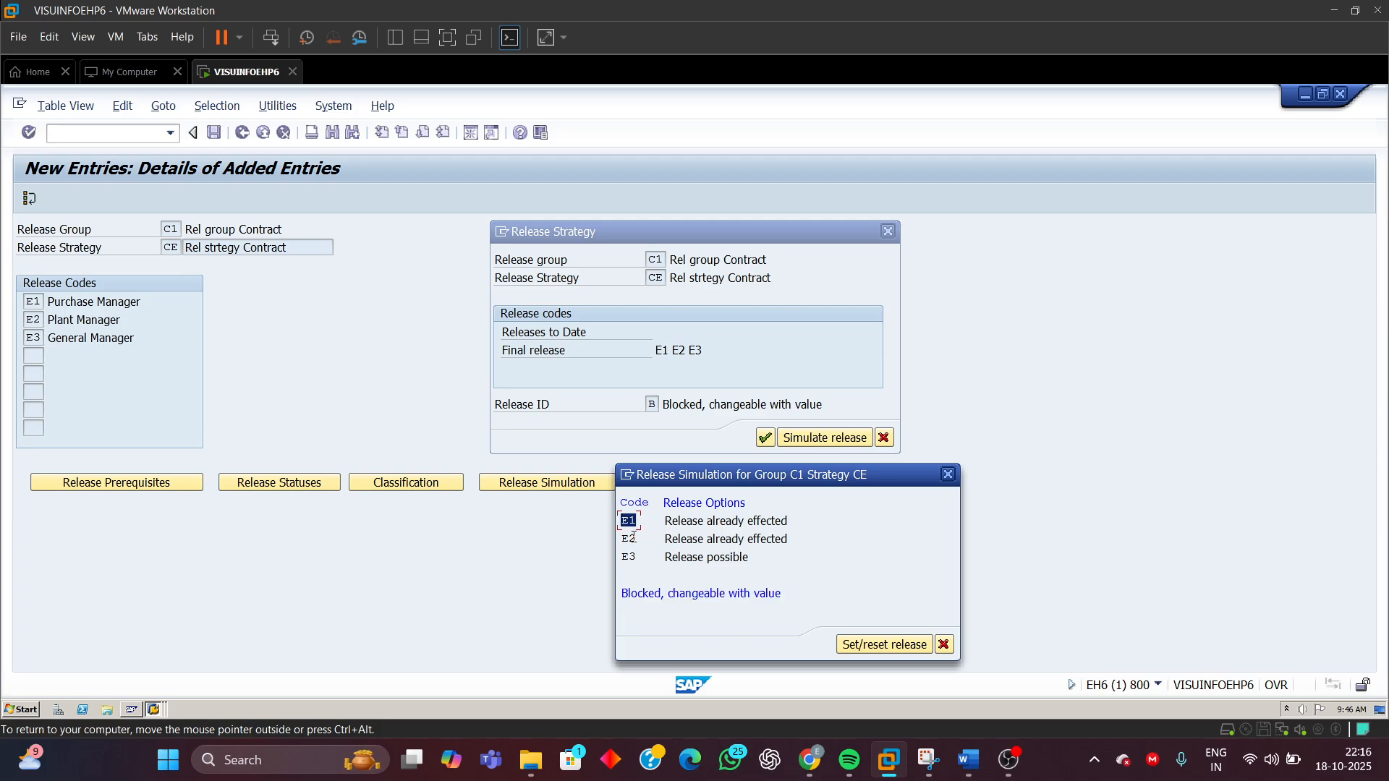
pyautogui.doubleClick(626, 539)
pyautogui.doubleClick(716, 555)
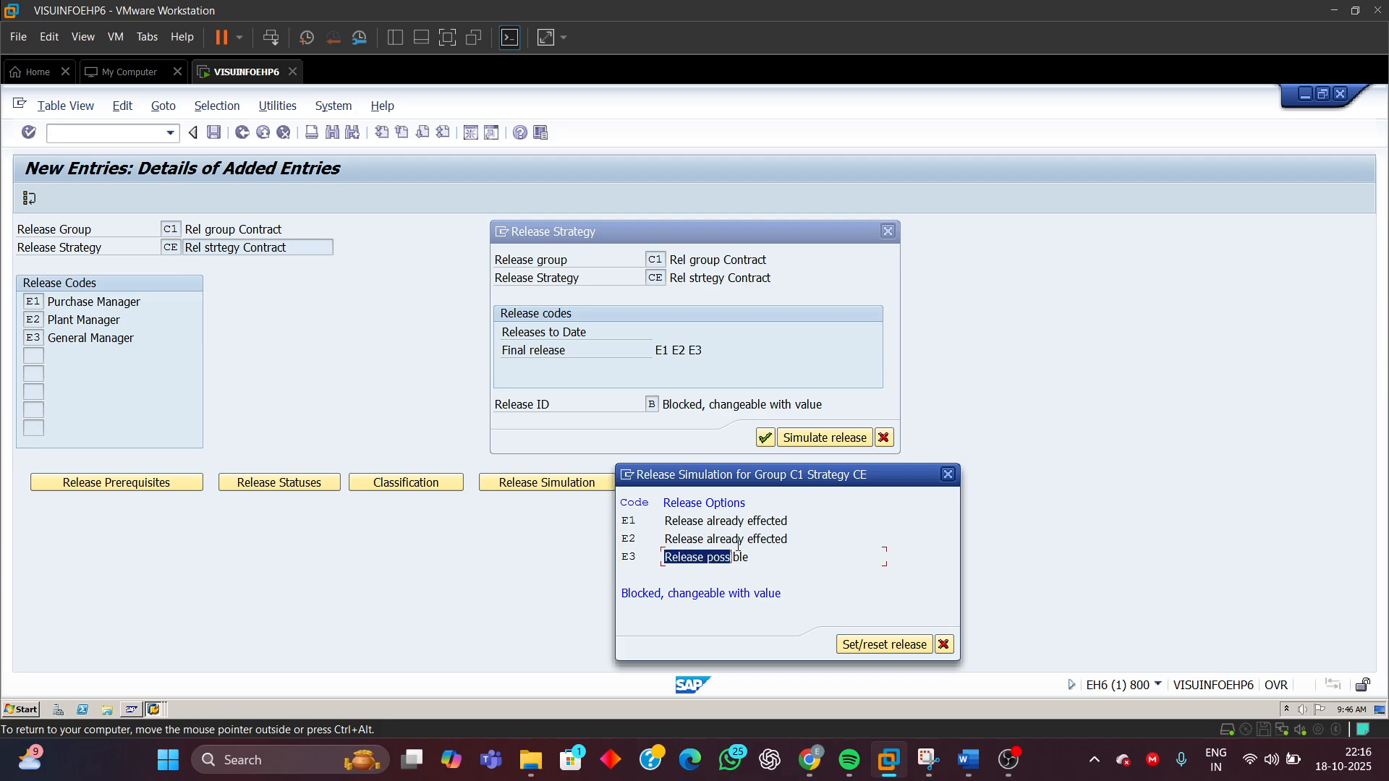
pyautogui.click(628, 557)
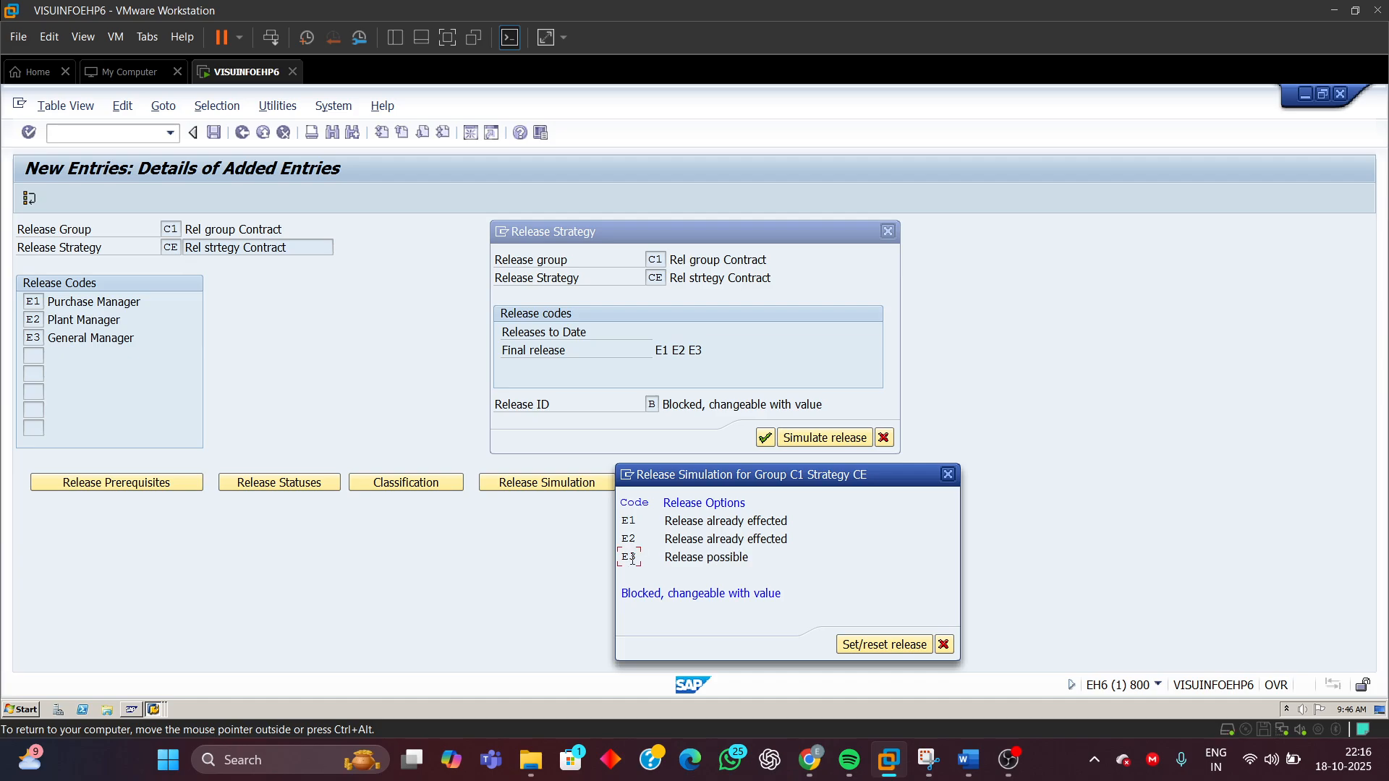
pyautogui.doubleClick(630, 557)
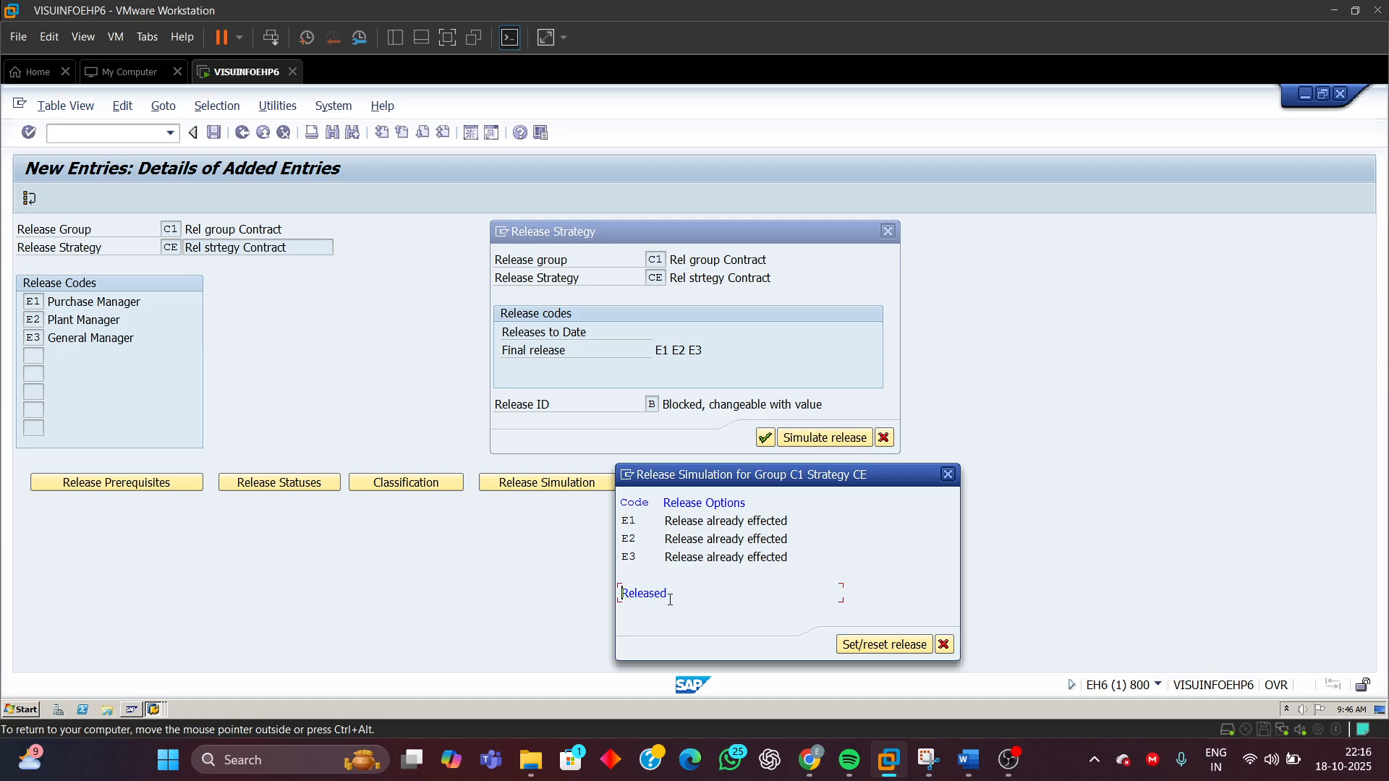
# - Check the overall release status, then close the simulation and return to the Display IMG structure
pyautogui.moveTo(670, 600); pyautogui.dragTo(611, 599)
pyautogui.click(949, 474)
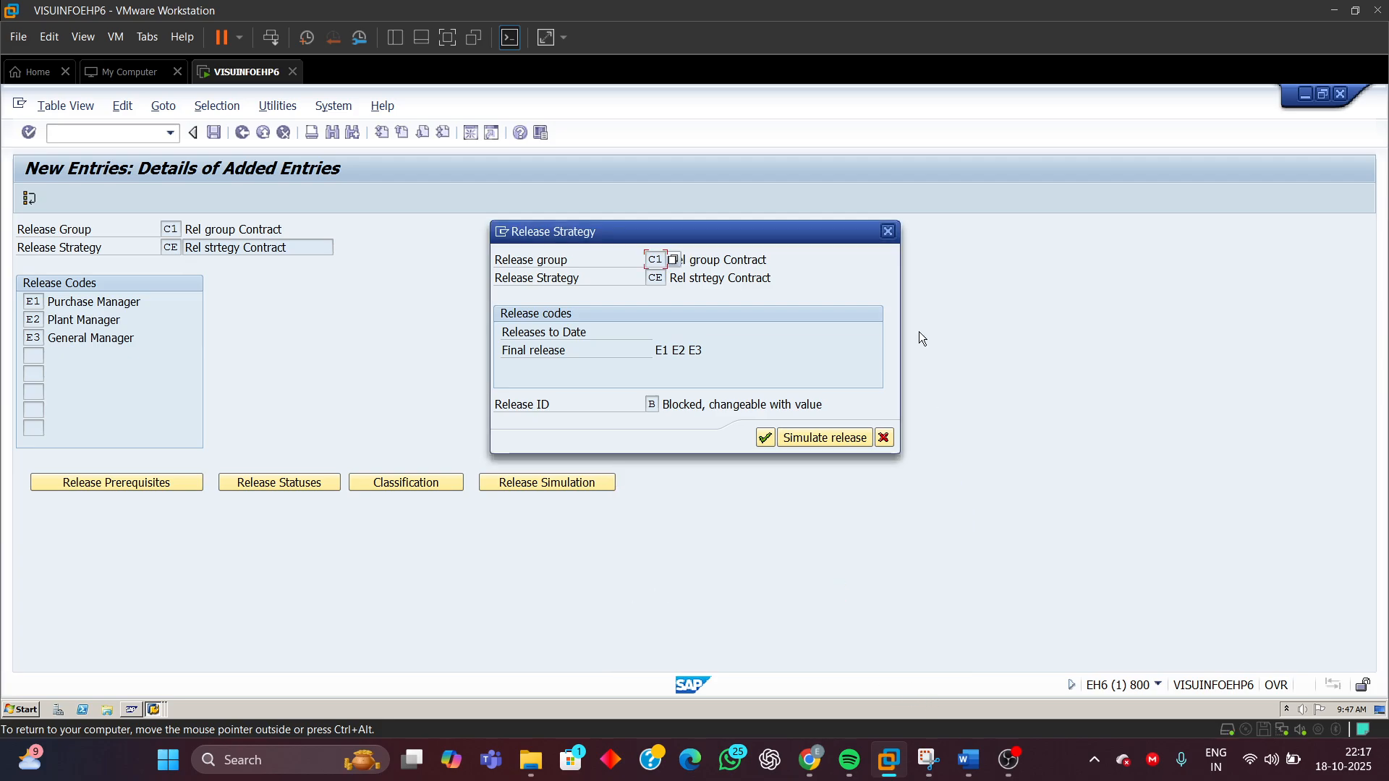
pyautogui.click(888, 231)
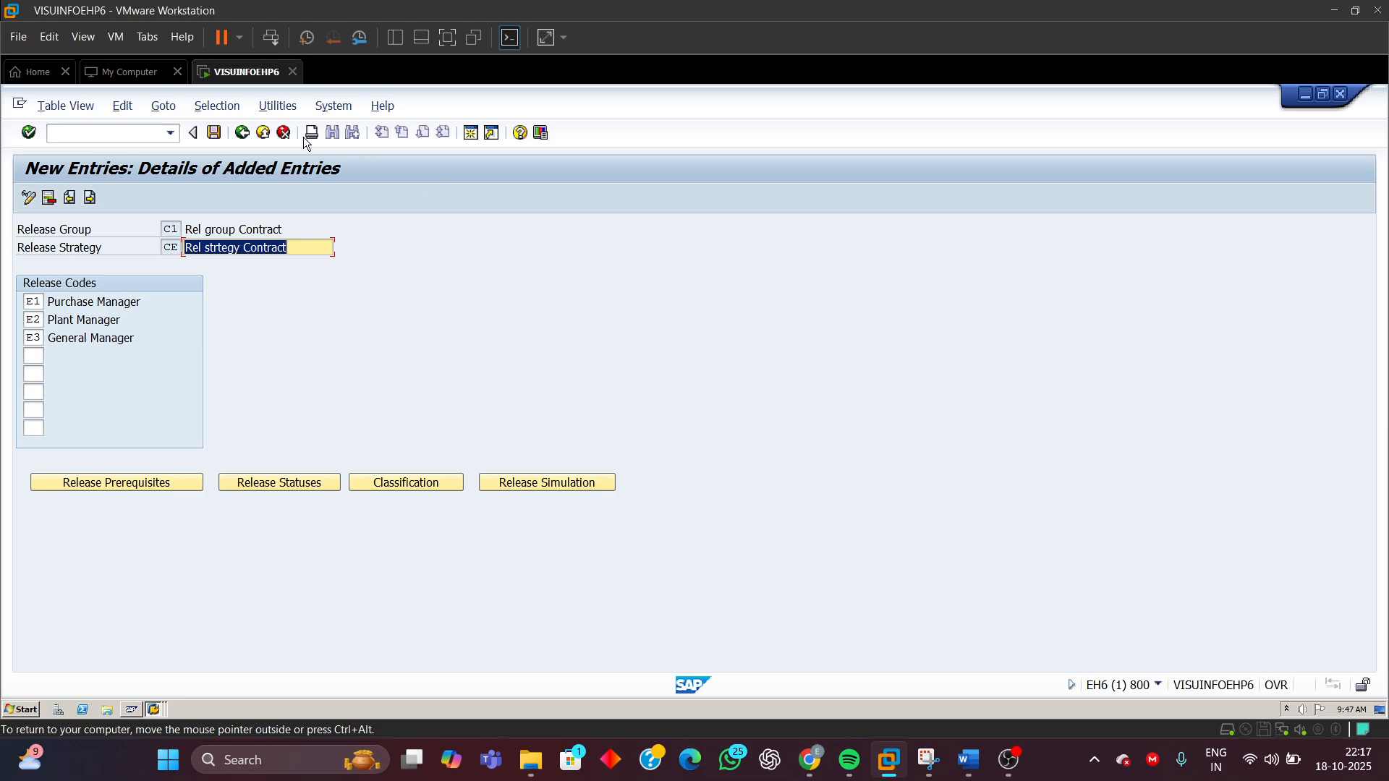
pyautogui.click(243, 133)
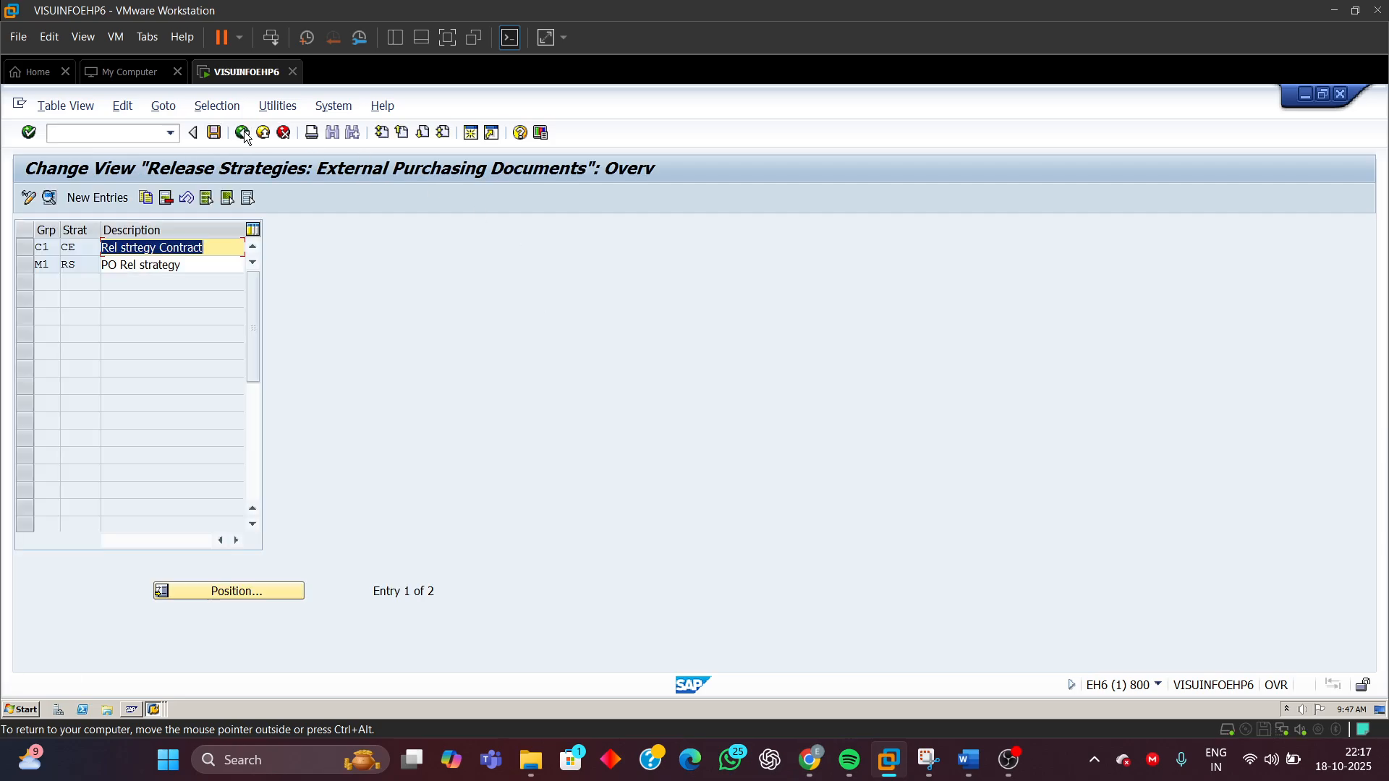
pyautogui.click(243, 133)
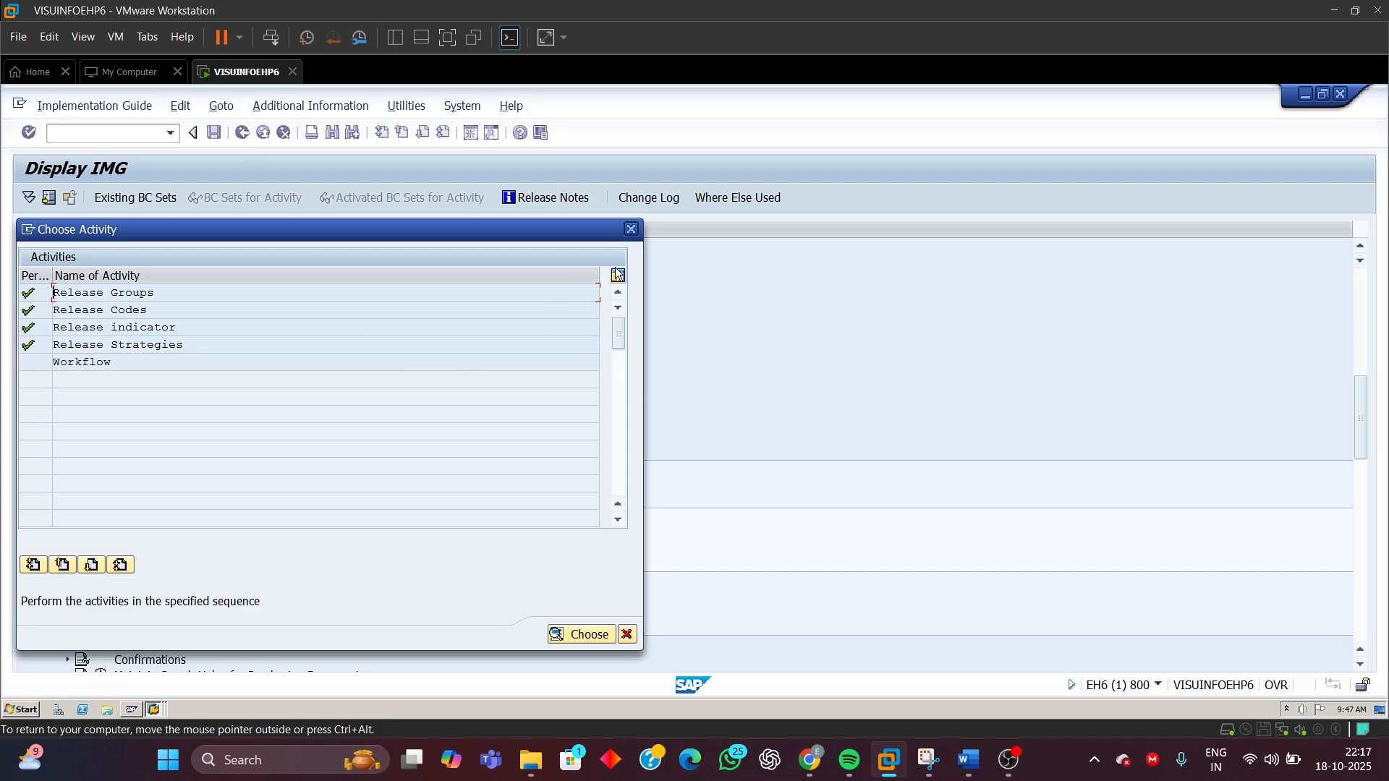
pyautogui.click(630, 230)
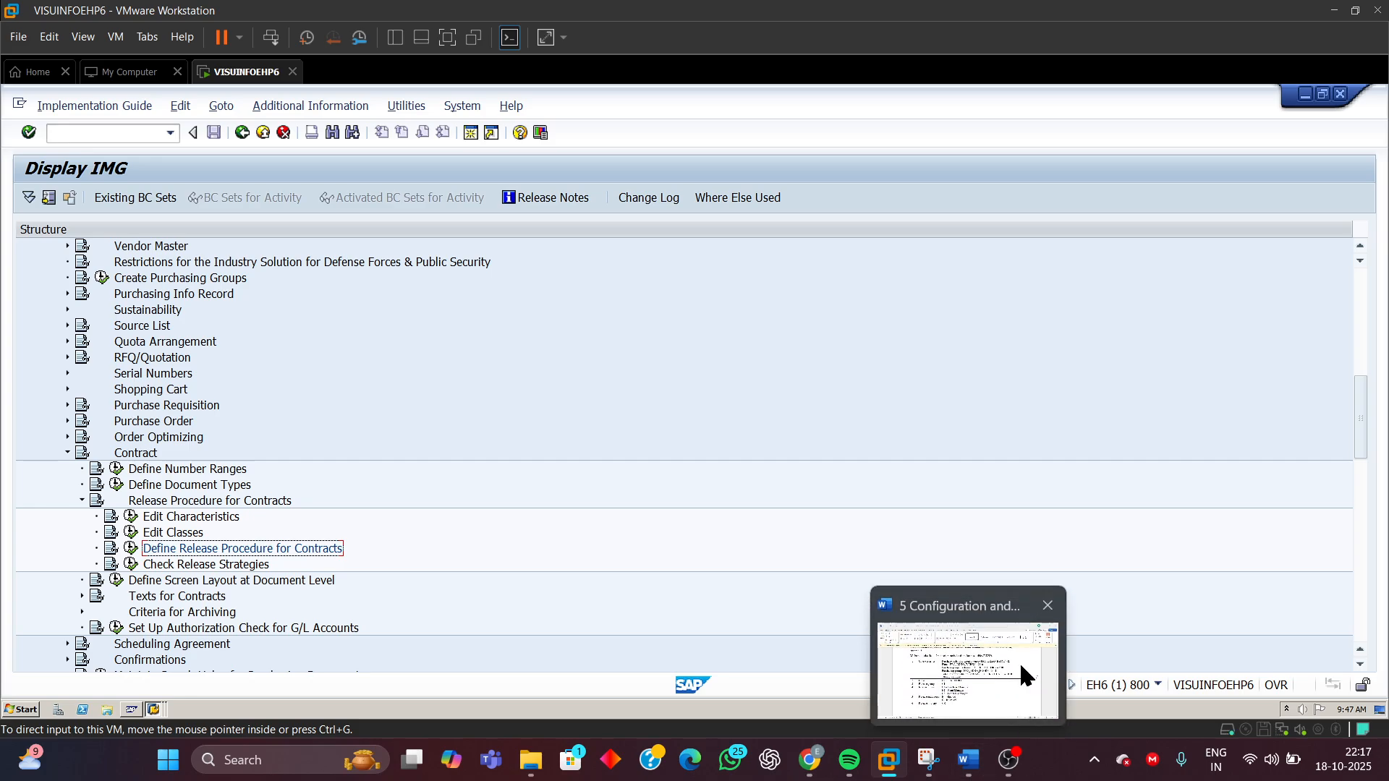
# - Switch to the Word document and review the positive test's plant, purchasing organization, purchasing group and amount in the test case table
pyautogui.click(967, 759)
pyautogui.scroll(2, 809, 446)
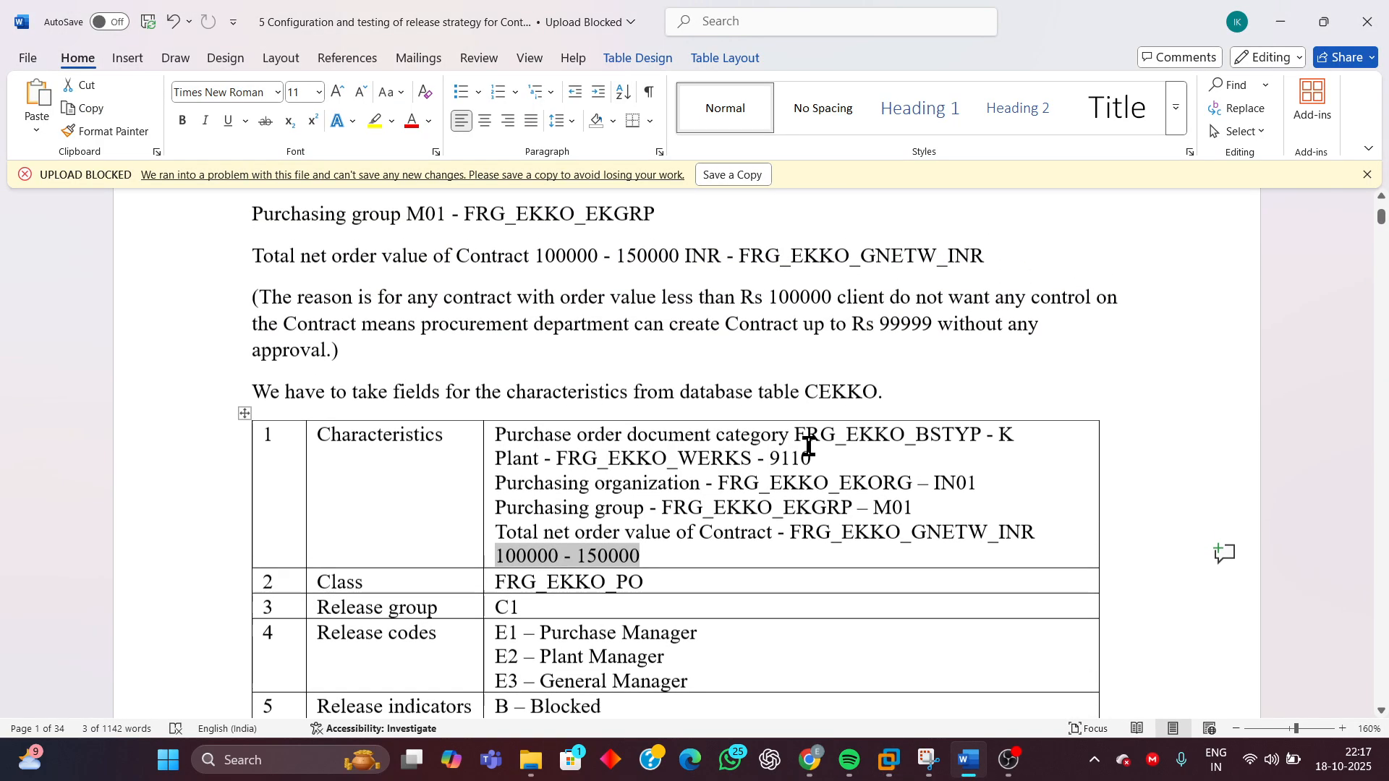
pyautogui.scroll(-5, 956, 587)
pyautogui.scroll(-10, 956, 588)
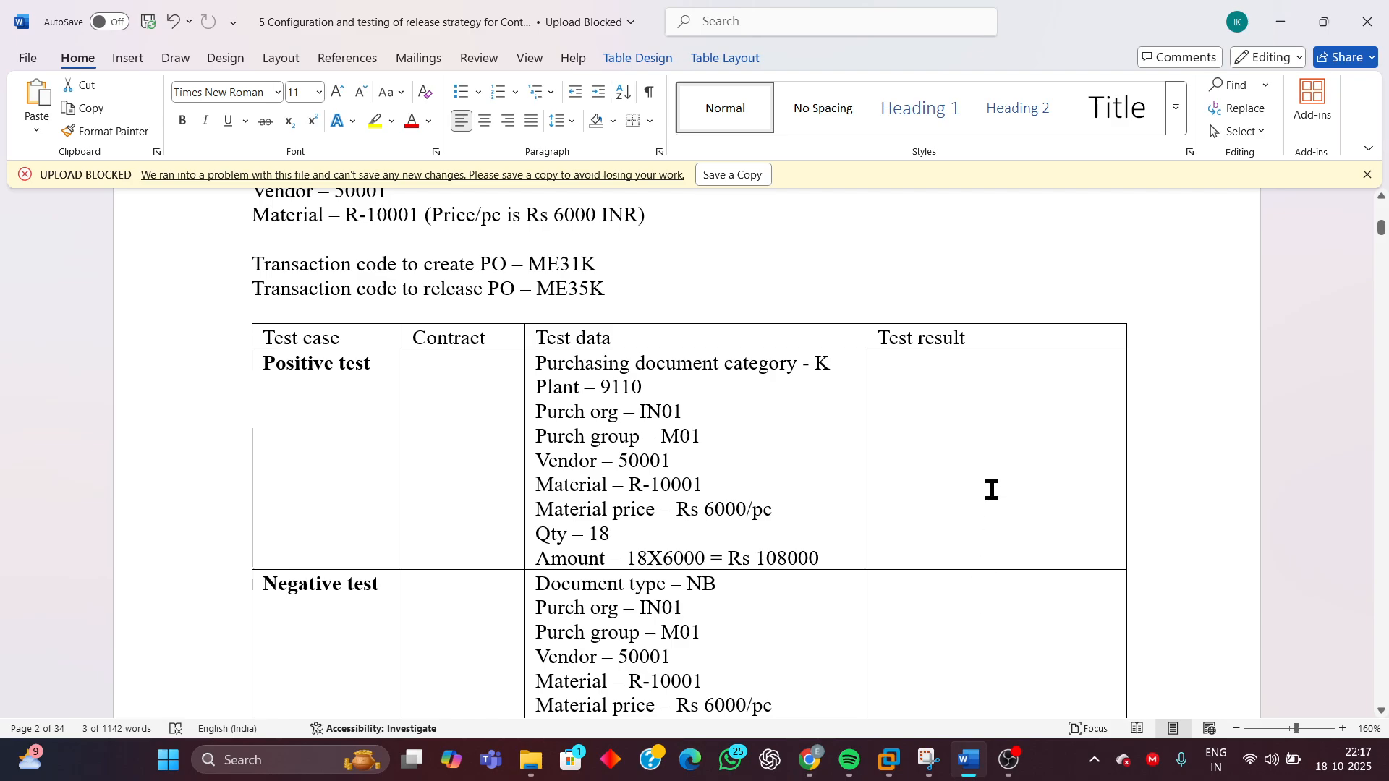
pyautogui.scroll(-2, 941, 427)
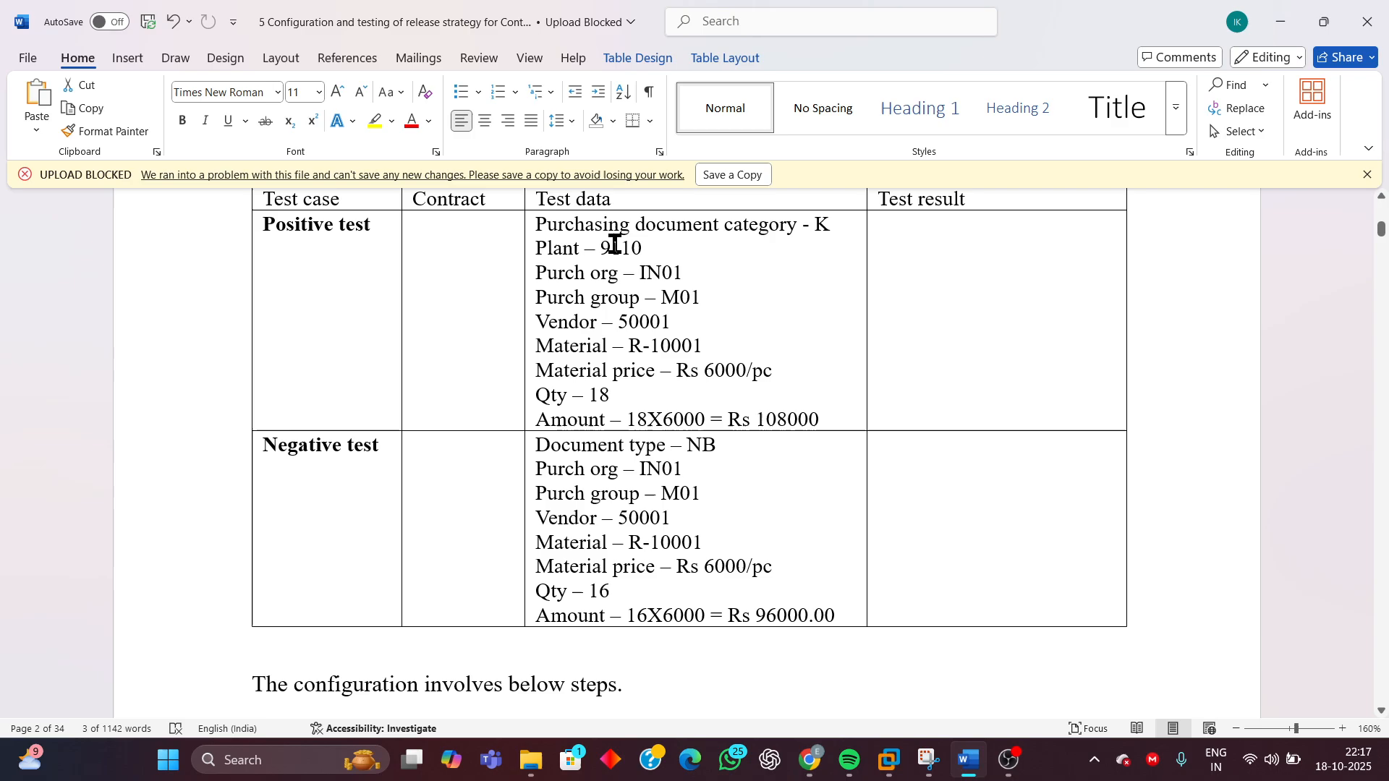
pyautogui.moveTo(602, 247); pyautogui.dragTo(701, 289)
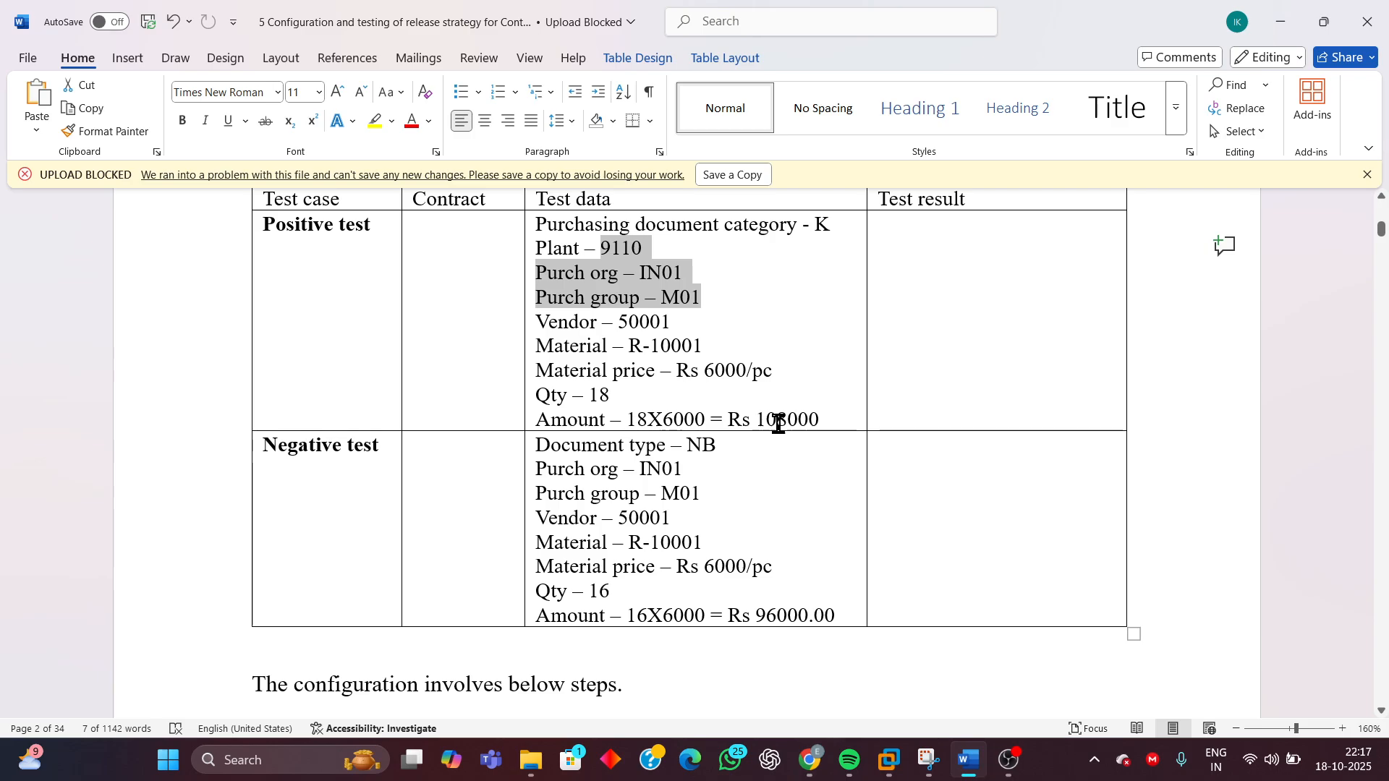
pyautogui.moveTo(828, 420); pyautogui.dragTo(686, 422)
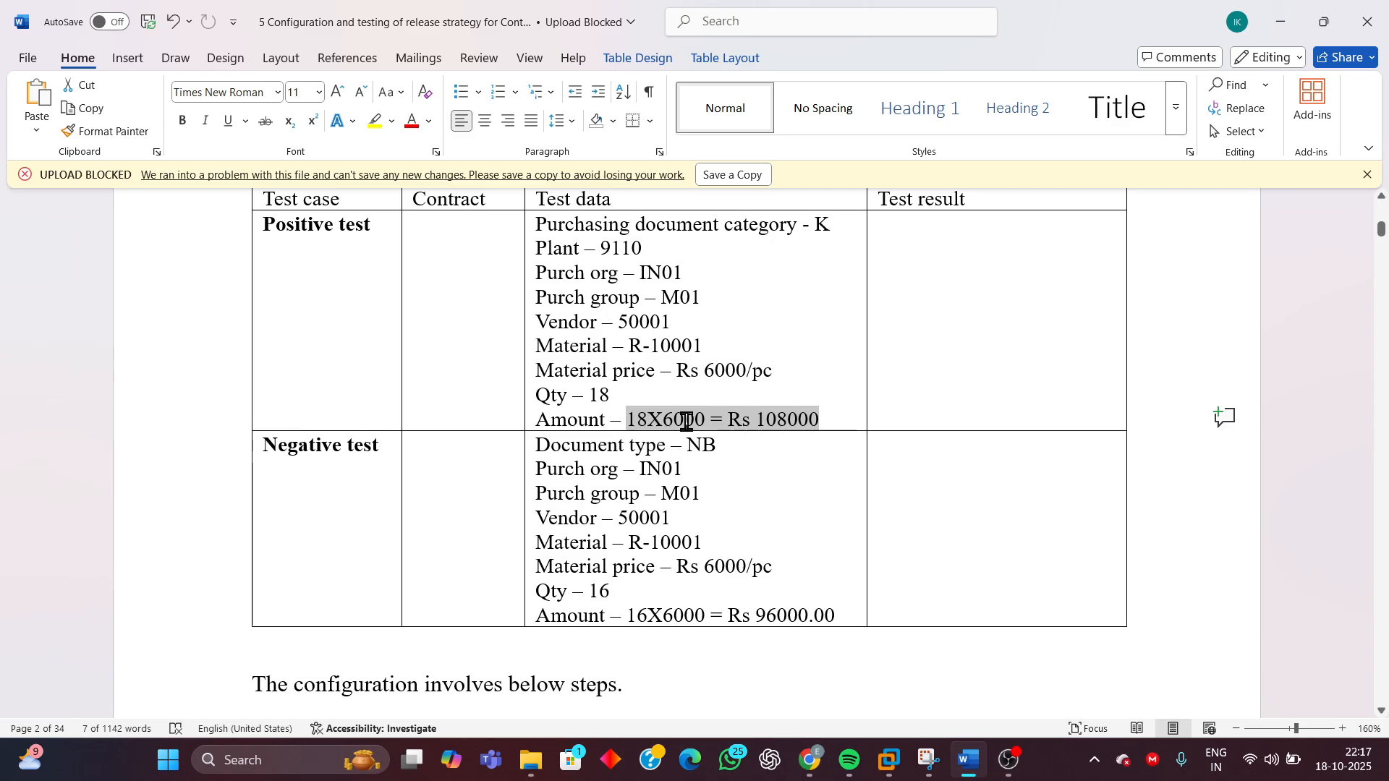
pyautogui.moveTo(686, 421); pyautogui.dragTo(688, 424)
pyautogui.click(757, 421)
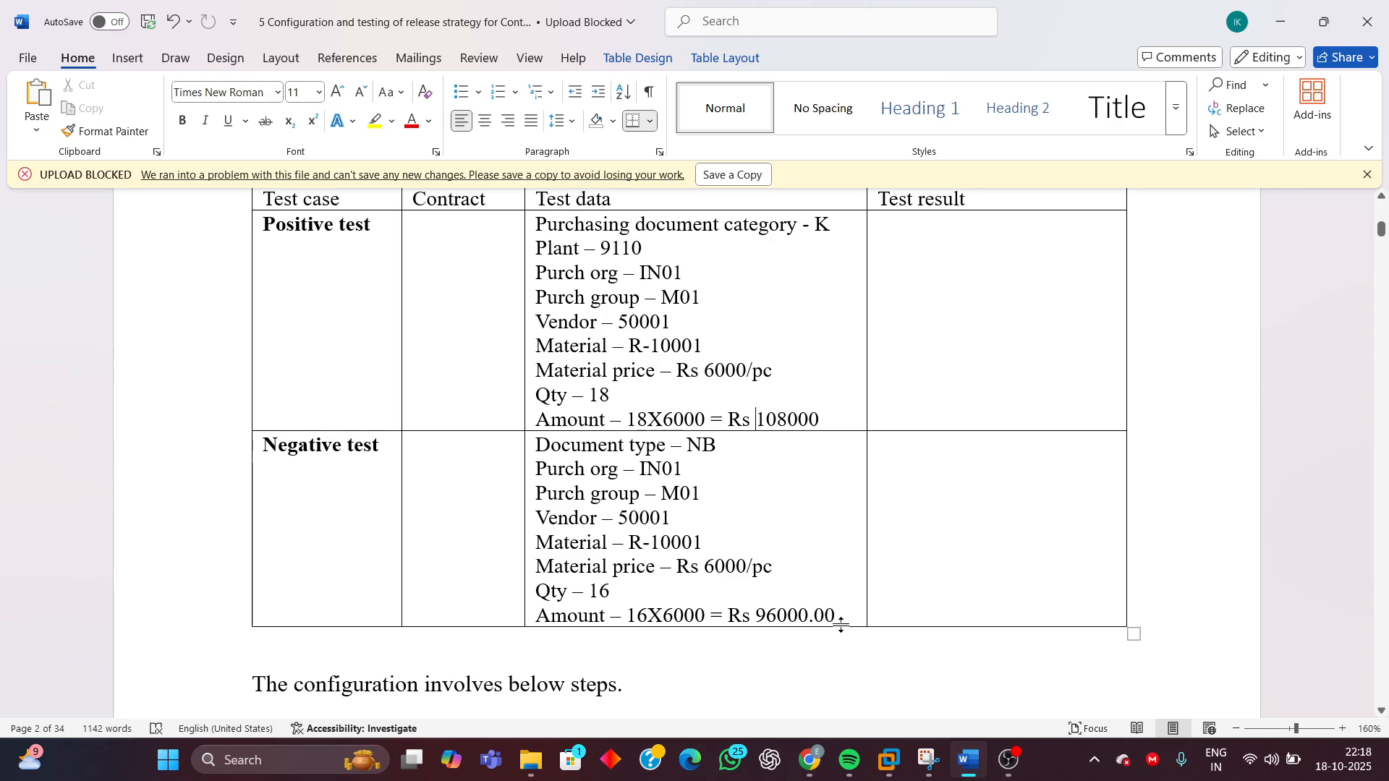
# - Compare the positive and negative test data, and check the vendor and material planned for the positive test
pyautogui.scroll(1, 864, 572)
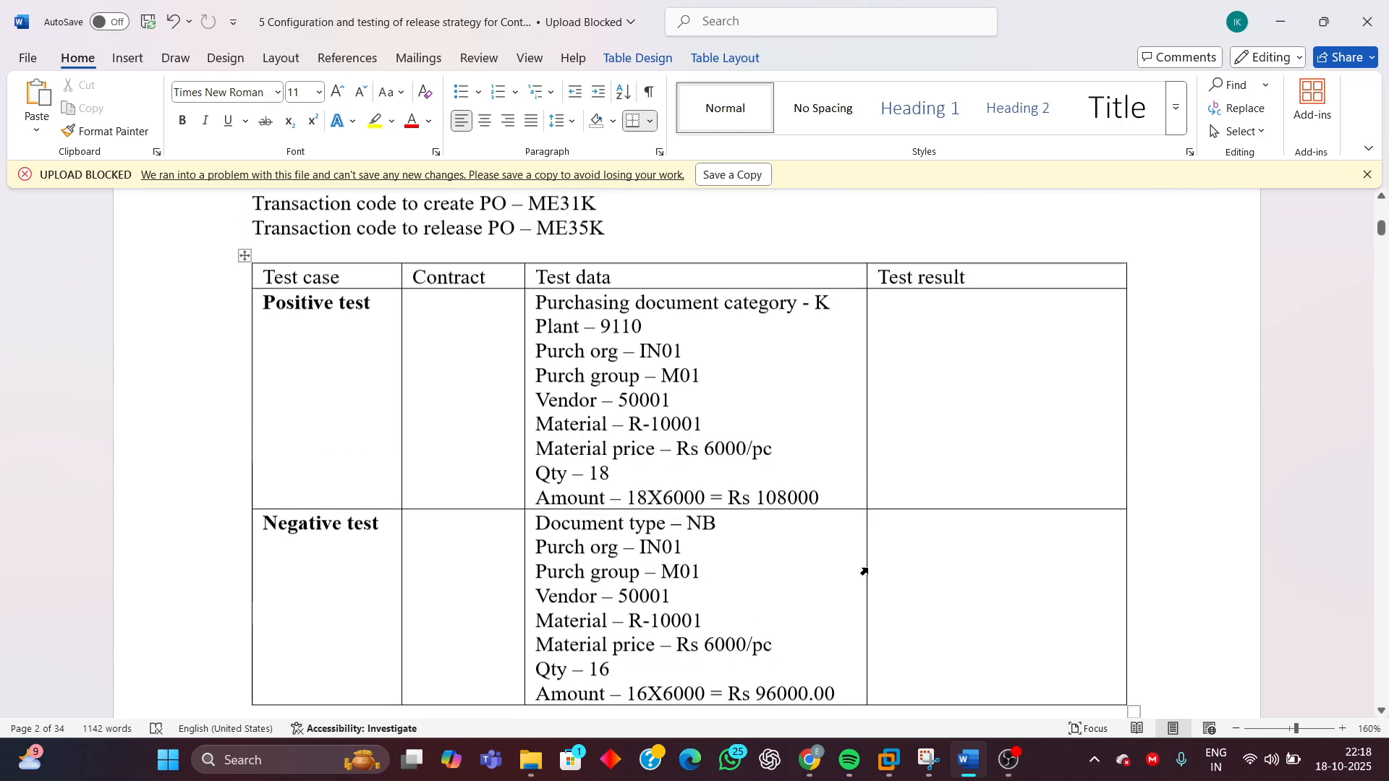
pyautogui.scroll(1, 864, 572)
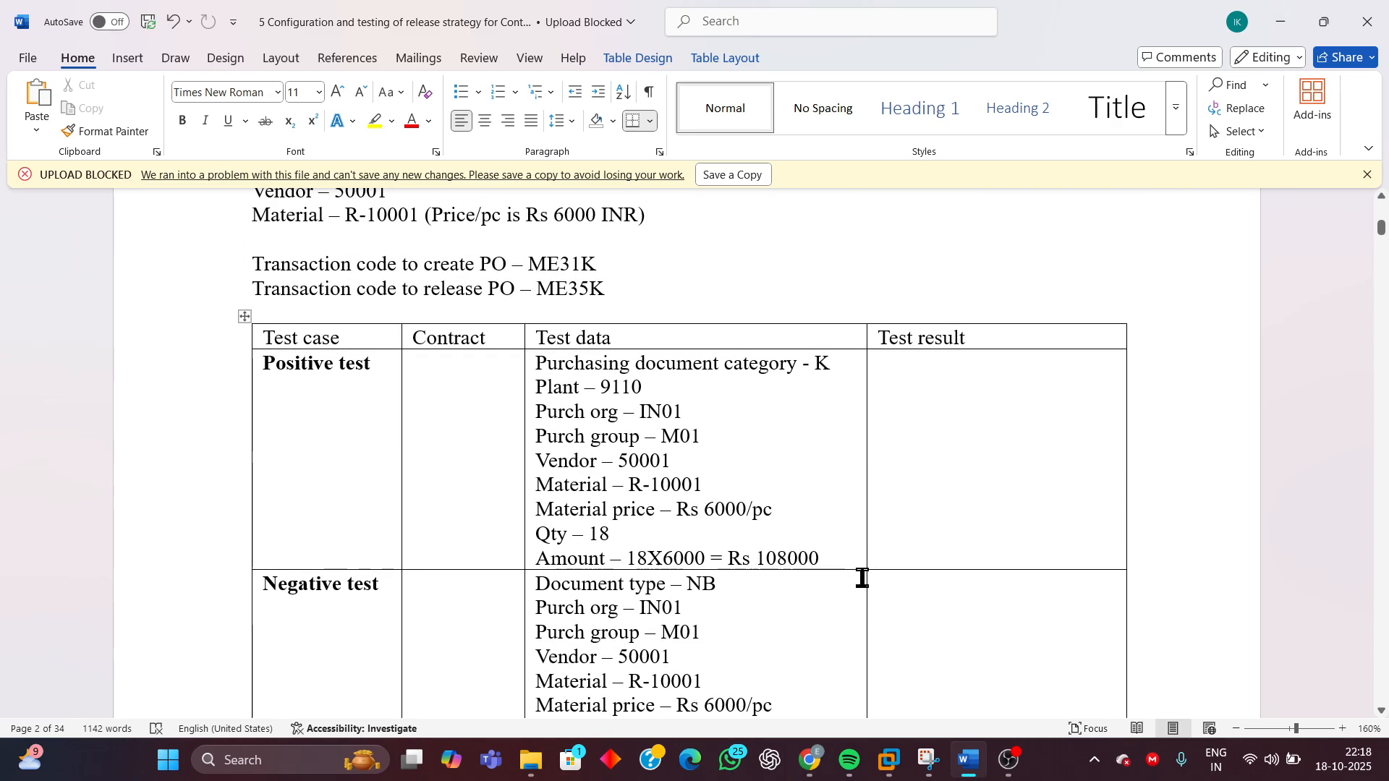
pyautogui.scroll(-3, 862, 576)
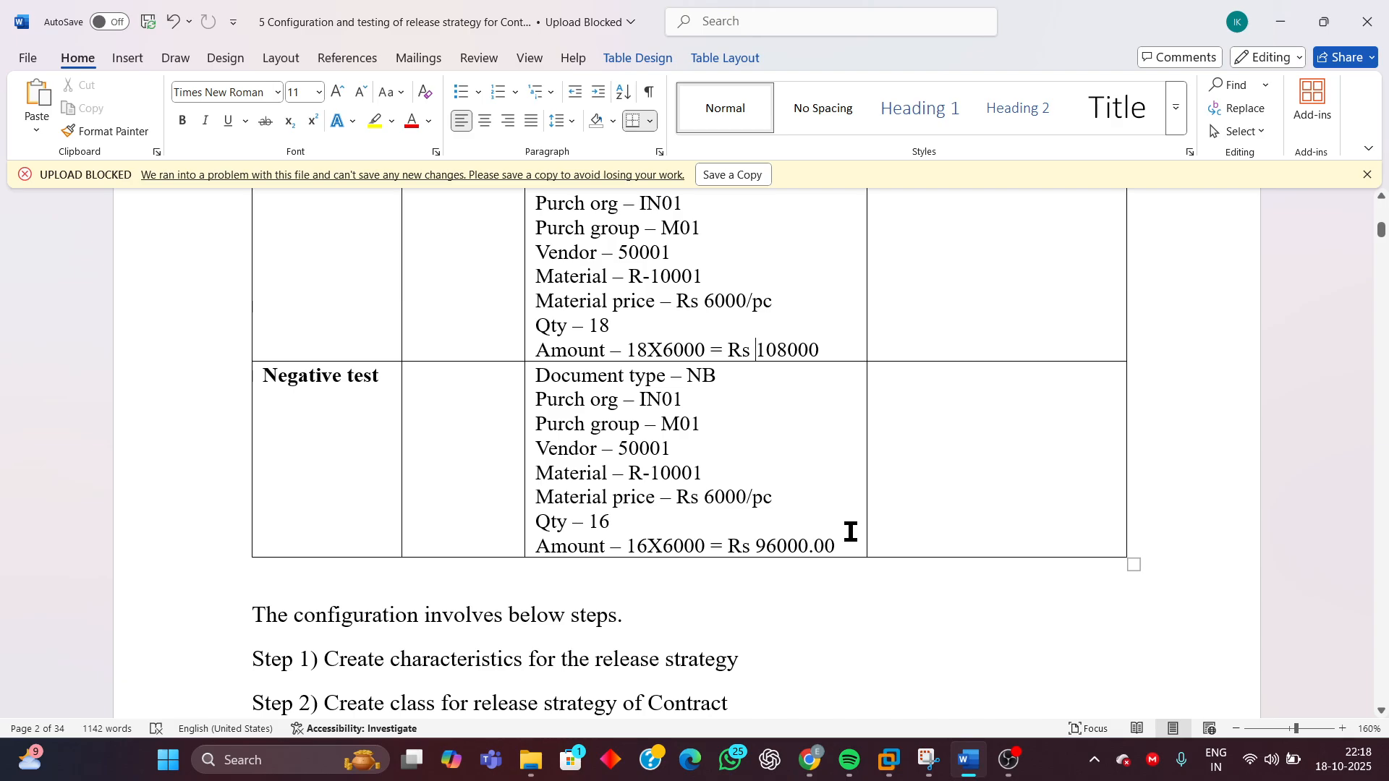
pyautogui.scroll(2, 851, 532)
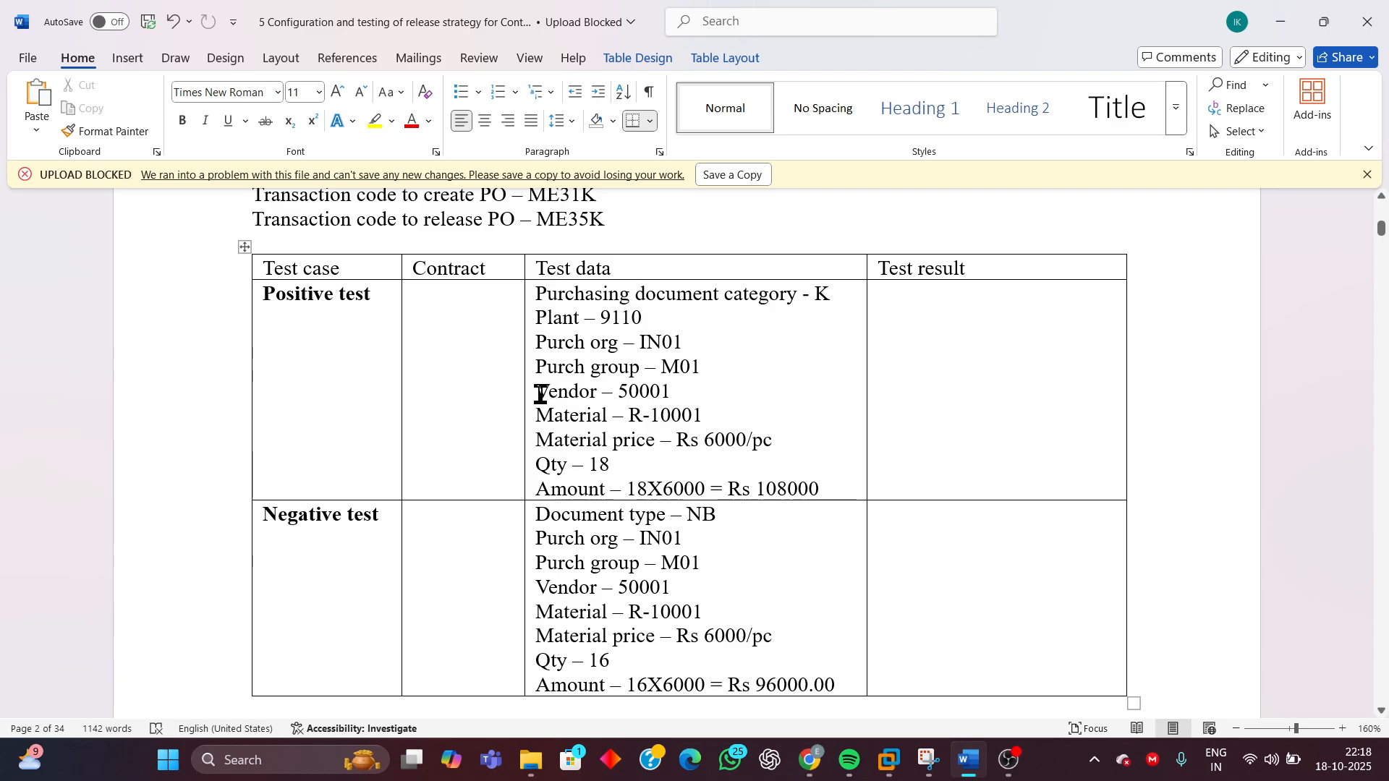
pyautogui.moveTo(539, 394); pyautogui.dragTo(709, 414)
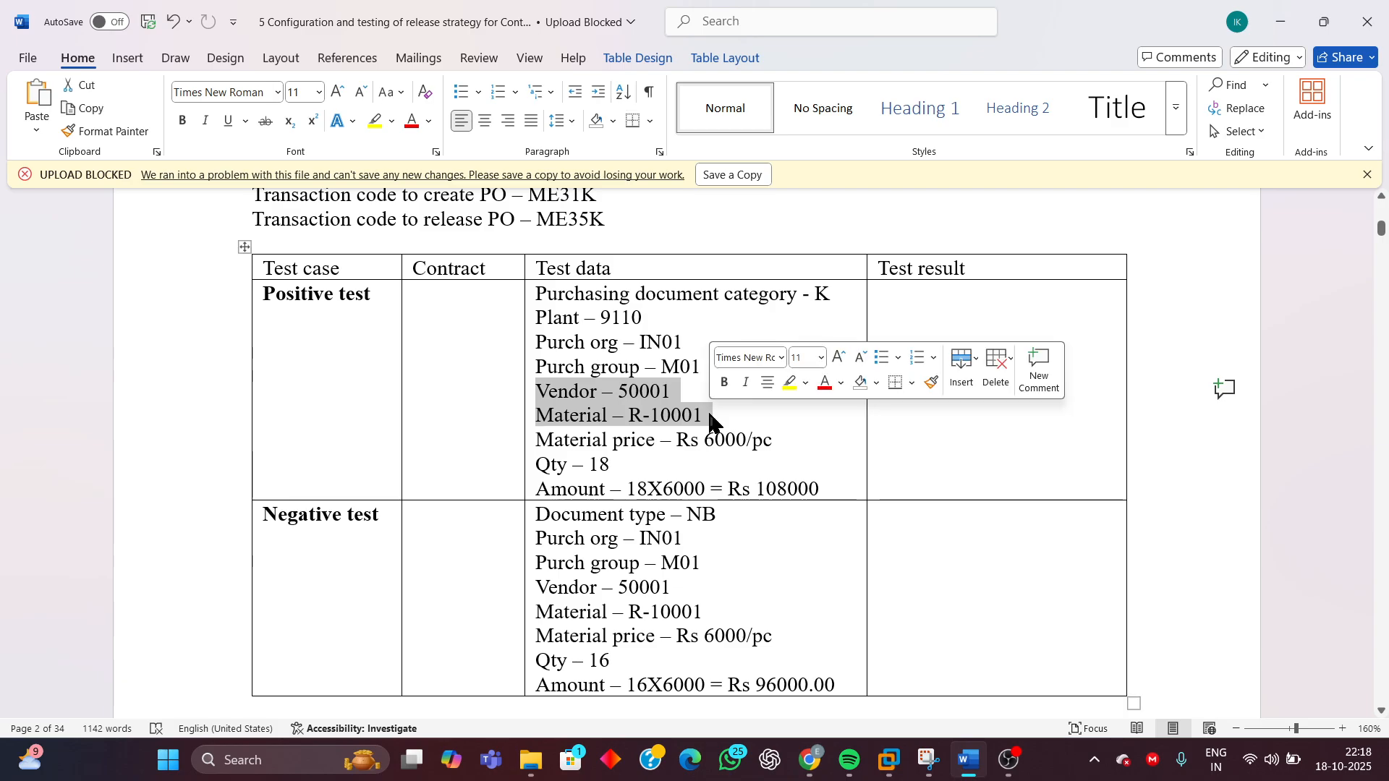
pyautogui.scroll(2, 725, 432)
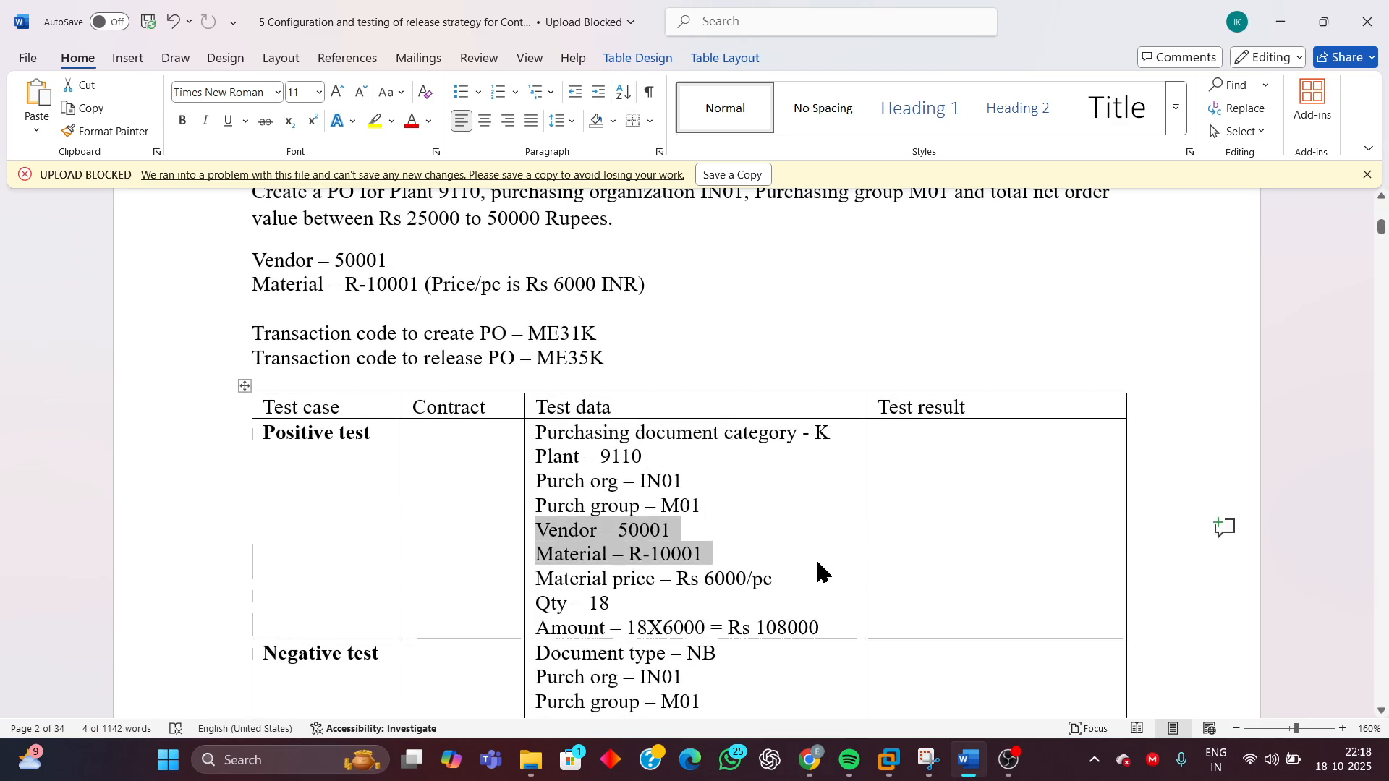
pyautogui.click(793, 552)
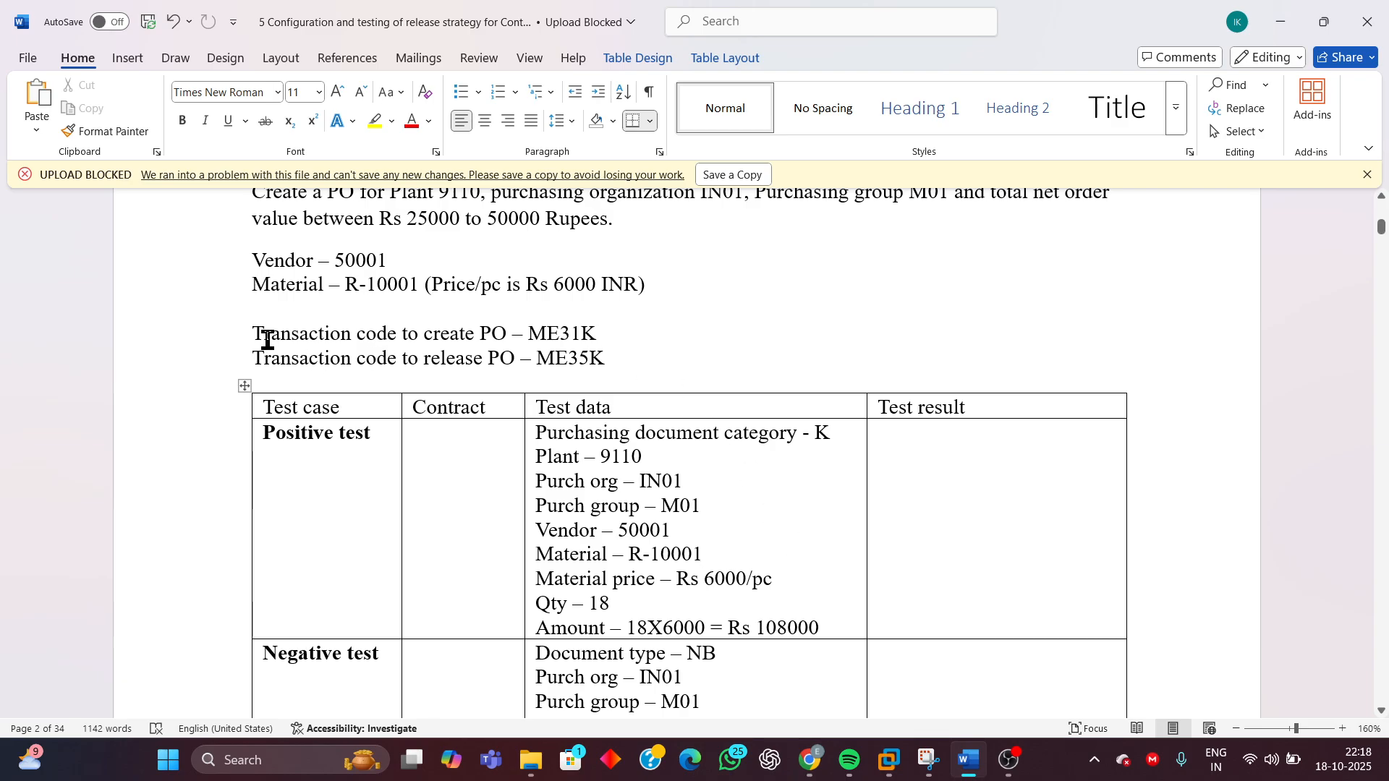
# - Replace "PO" with "Contract" in the ME31K and ME35K transaction code lines above the test case table
pyautogui.moveTo(257, 333); pyautogui.dragTo(627, 332)
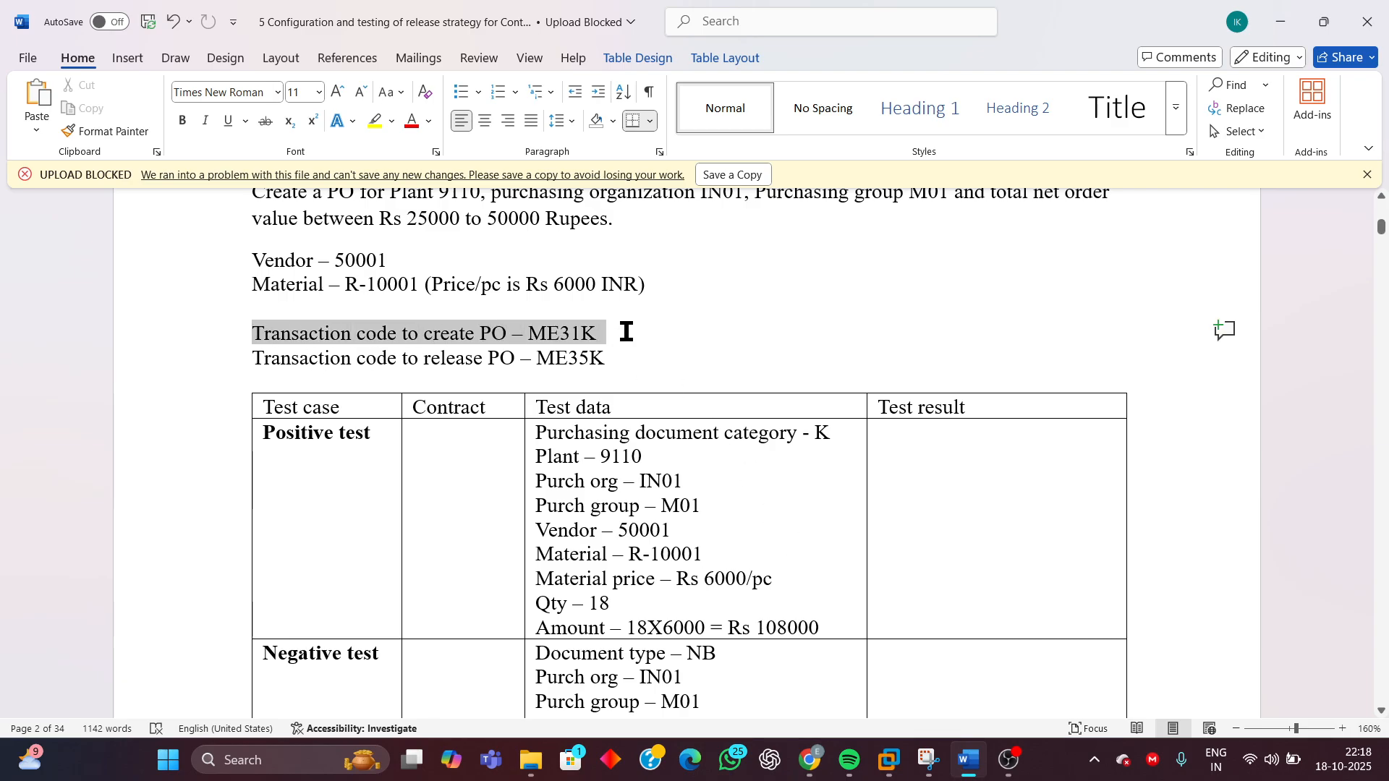
pyautogui.click(520, 362)
pyautogui.press('BackSpace')
pyautogui.press('BackSpace')
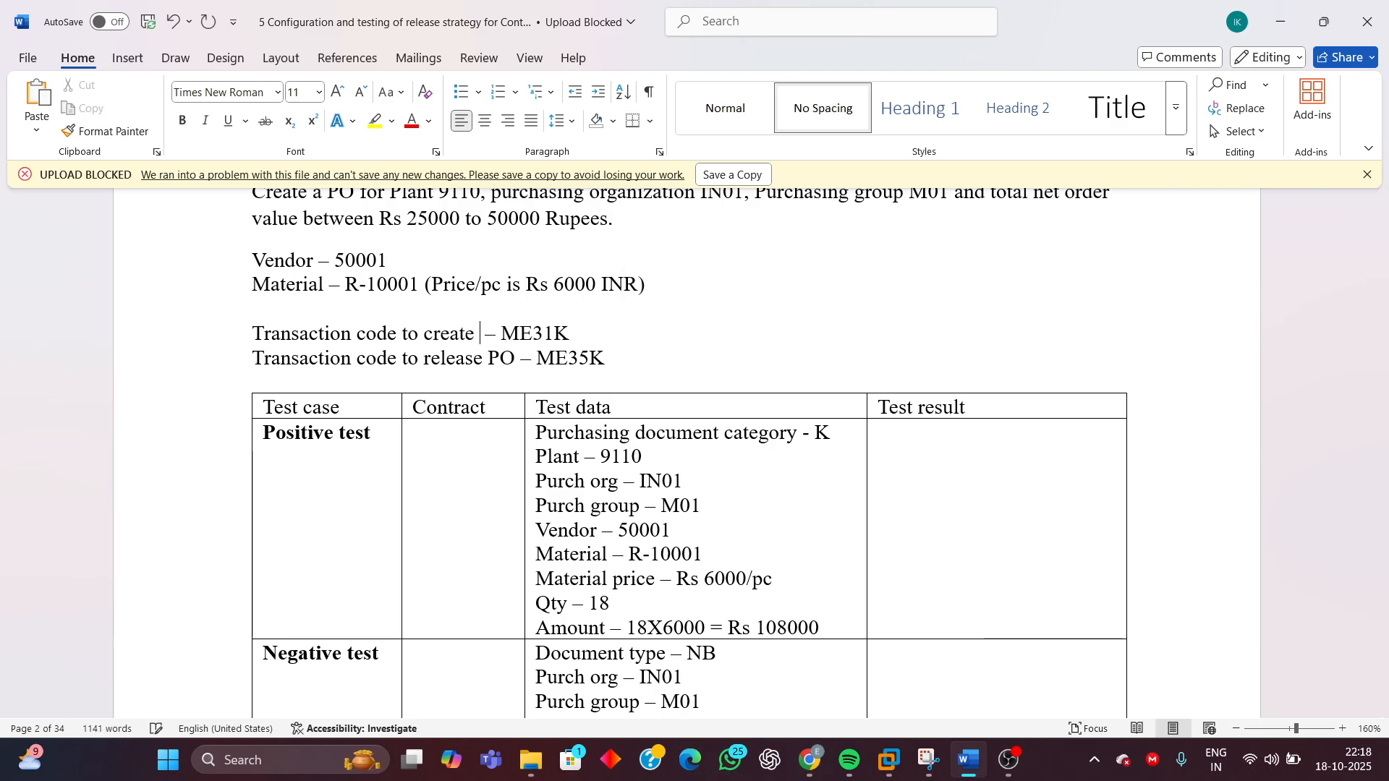
pyautogui.write('Contract')
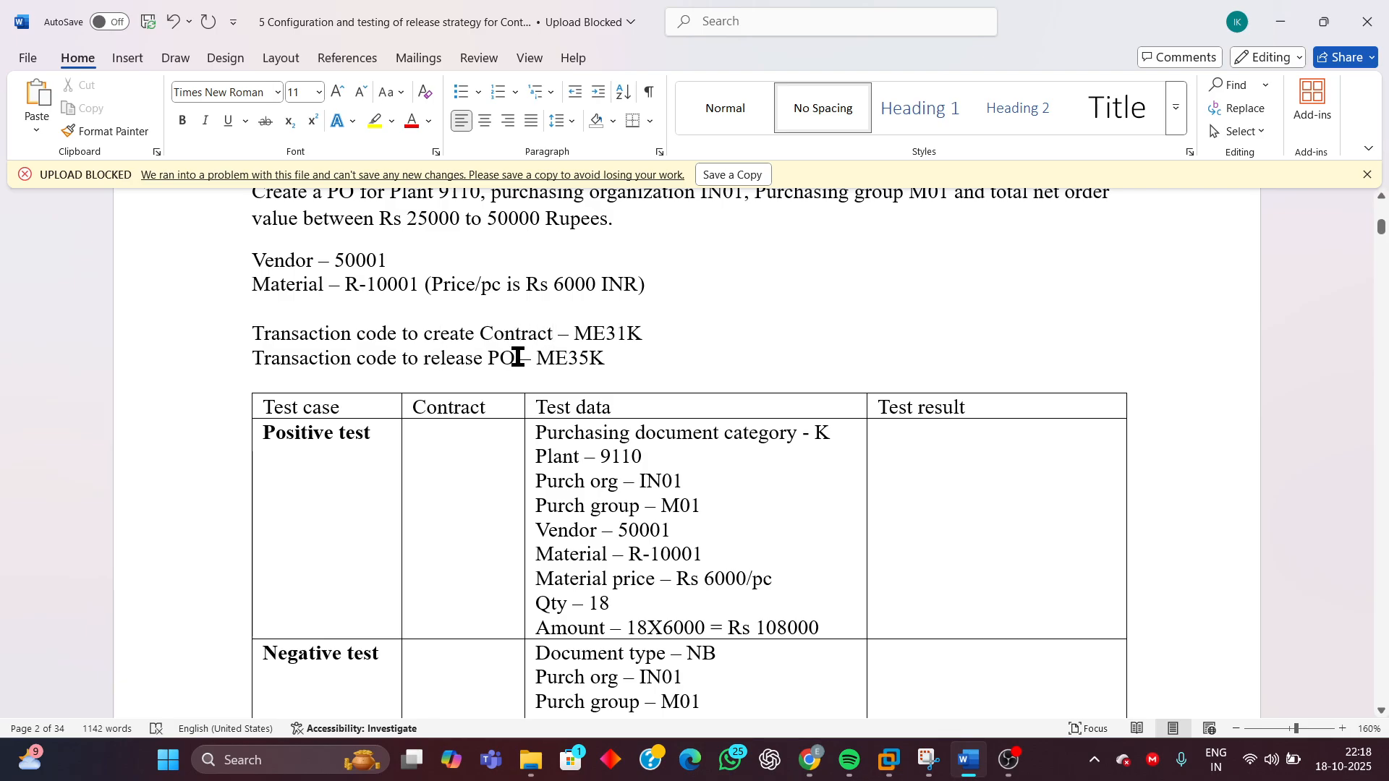
pyautogui.press('BackSpace')
pyautogui.press('BackSpace')
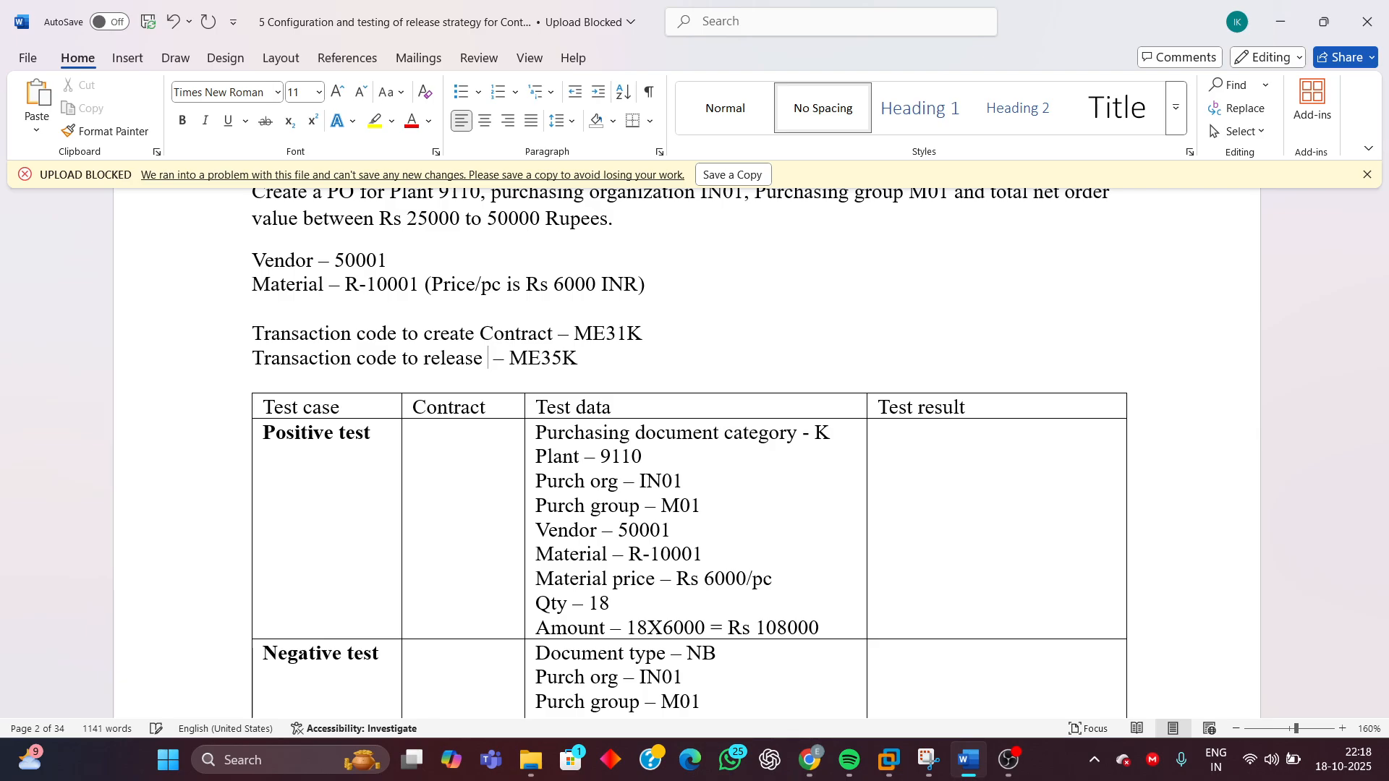
pyautogui.write('Contr')
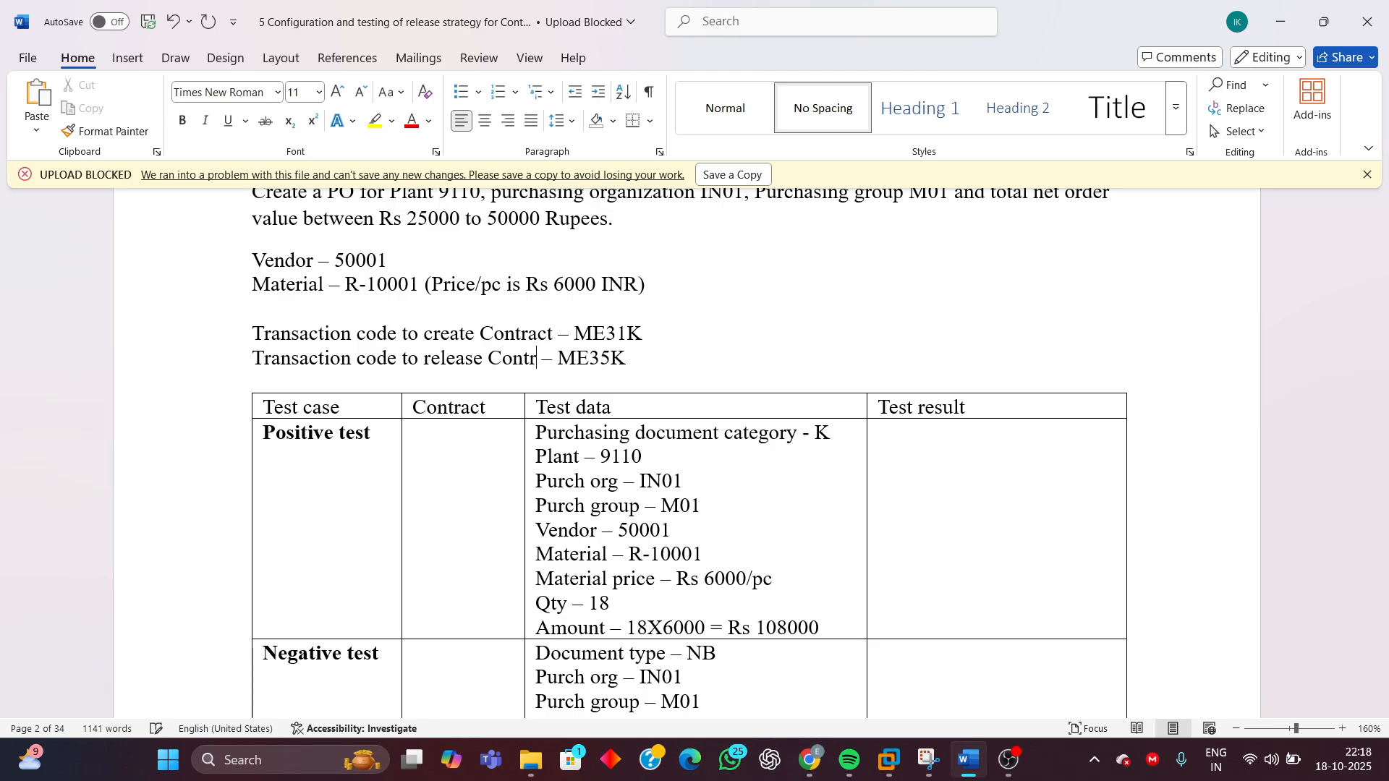
pyautogui.write('act')
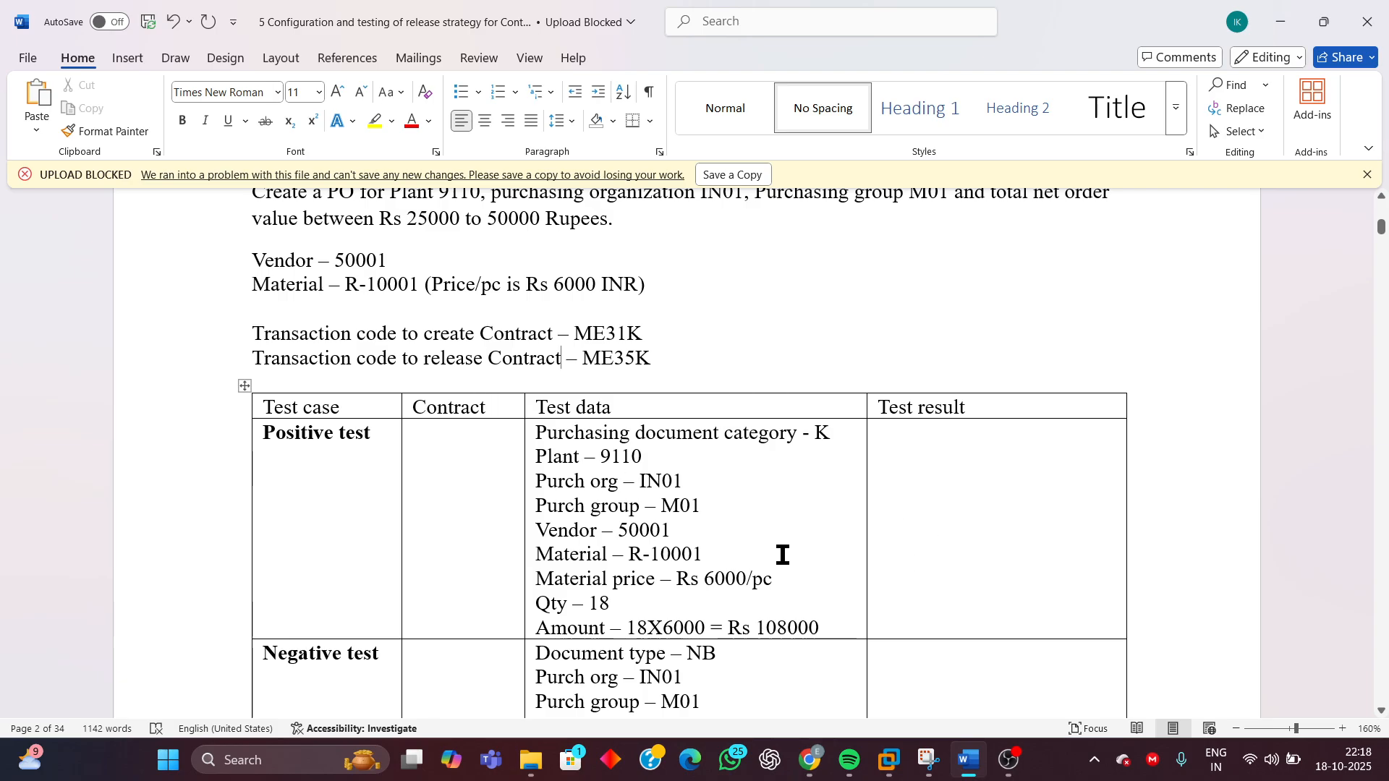
# - Switch back to SAP in the VISUINFOEHP6 virtual machine, open a new session and start transaction ME31K
pyautogui.moveTo(889, 760)
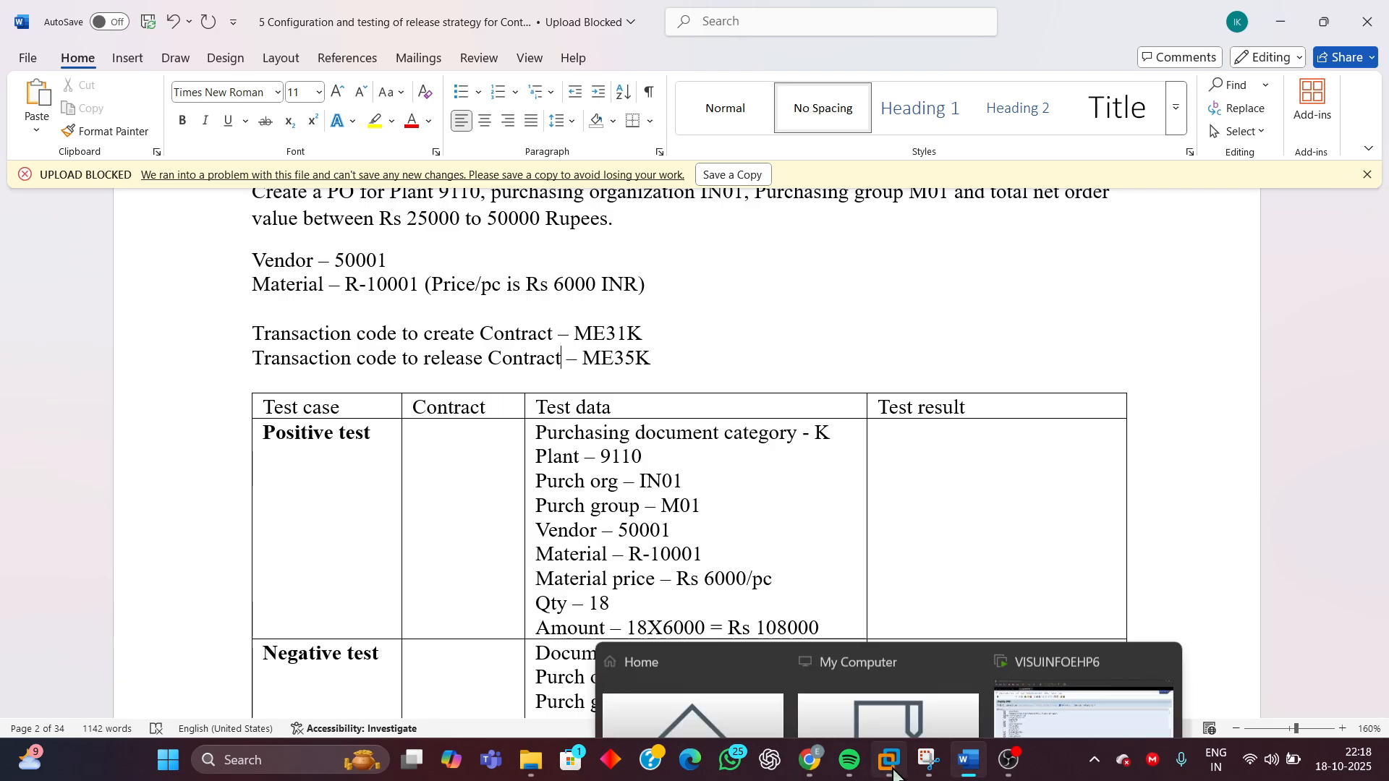
pyautogui.click(1083, 624)
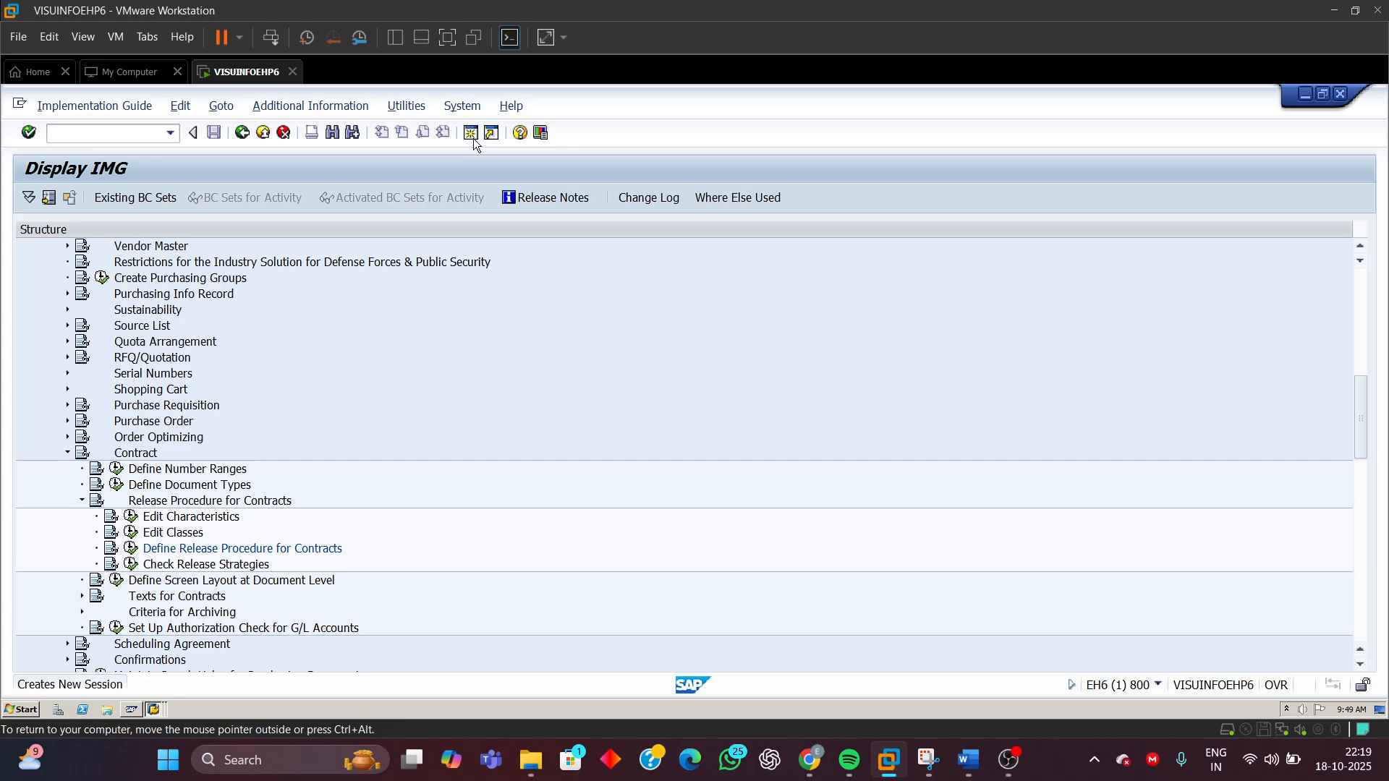
pyautogui.hotkey('shift', 'F3')
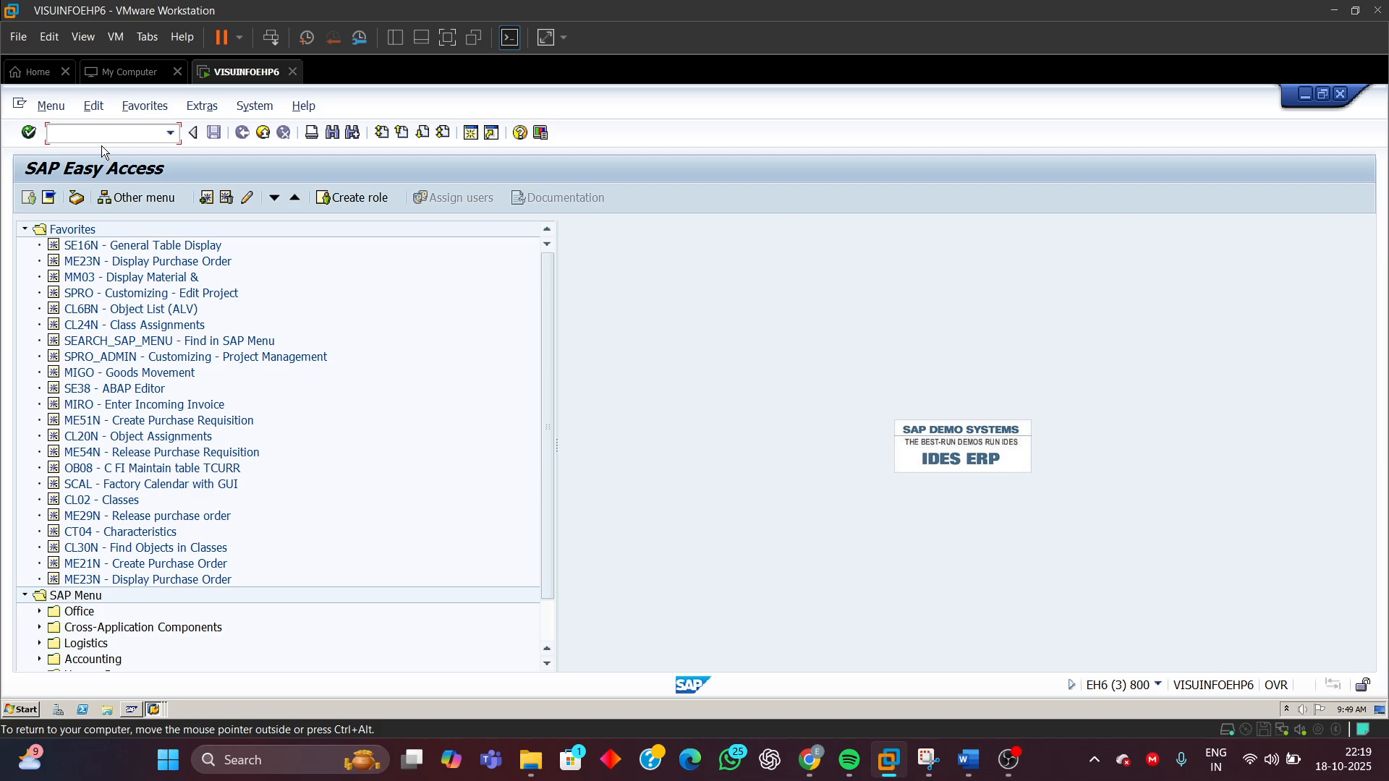
pyautogui.write('ME31K')
pyautogui.press('Return')
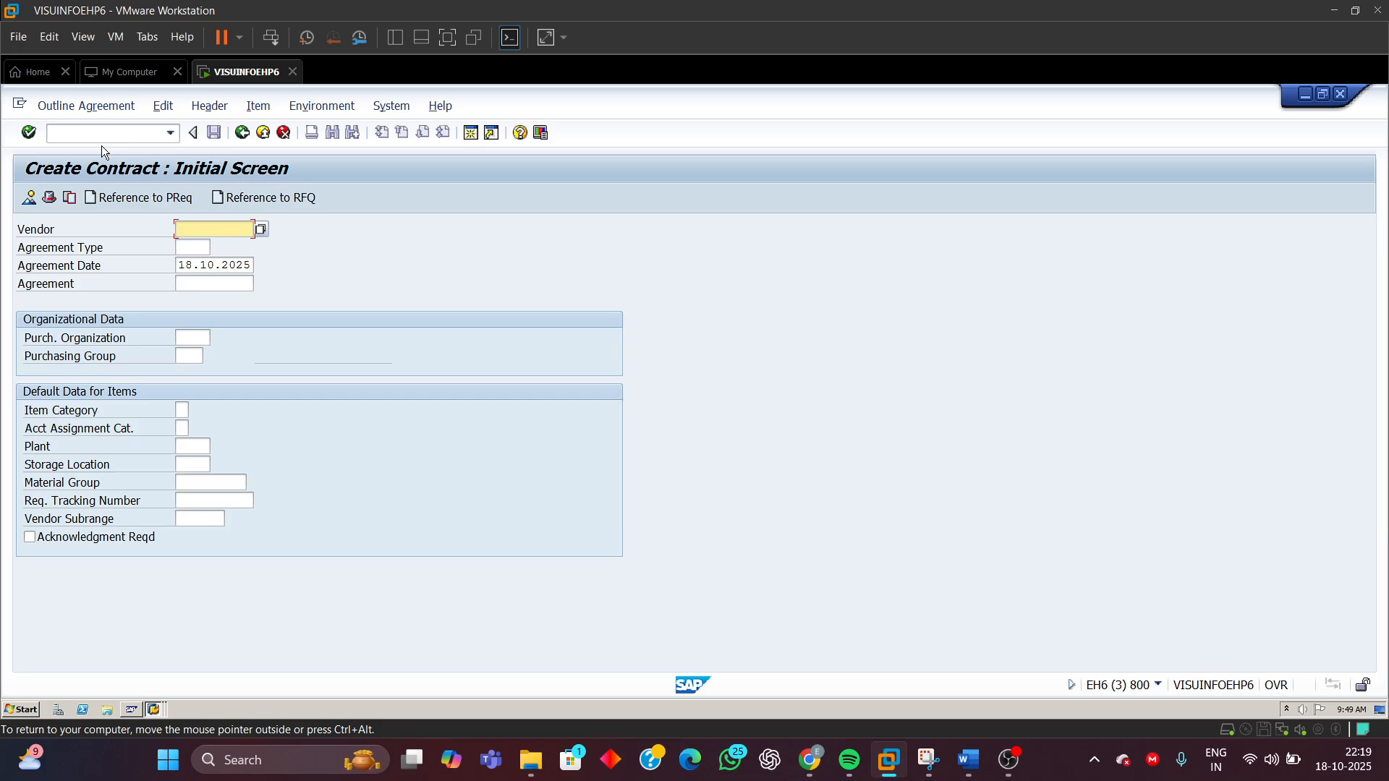
# - Set the contract's vendor to 50001 and choose agreement type WK (Value contract)
pyautogui.press('BackSpace')
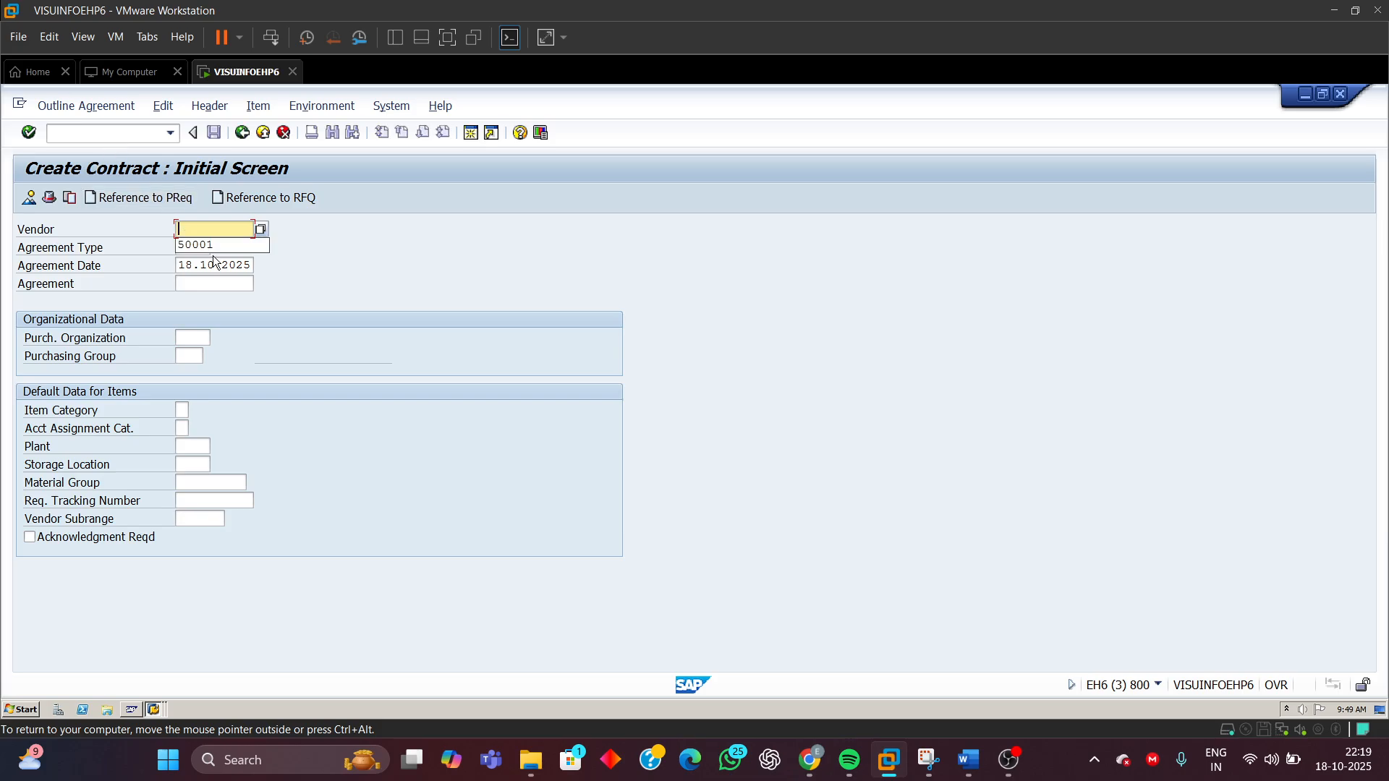
pyautogui.click(201, 246)
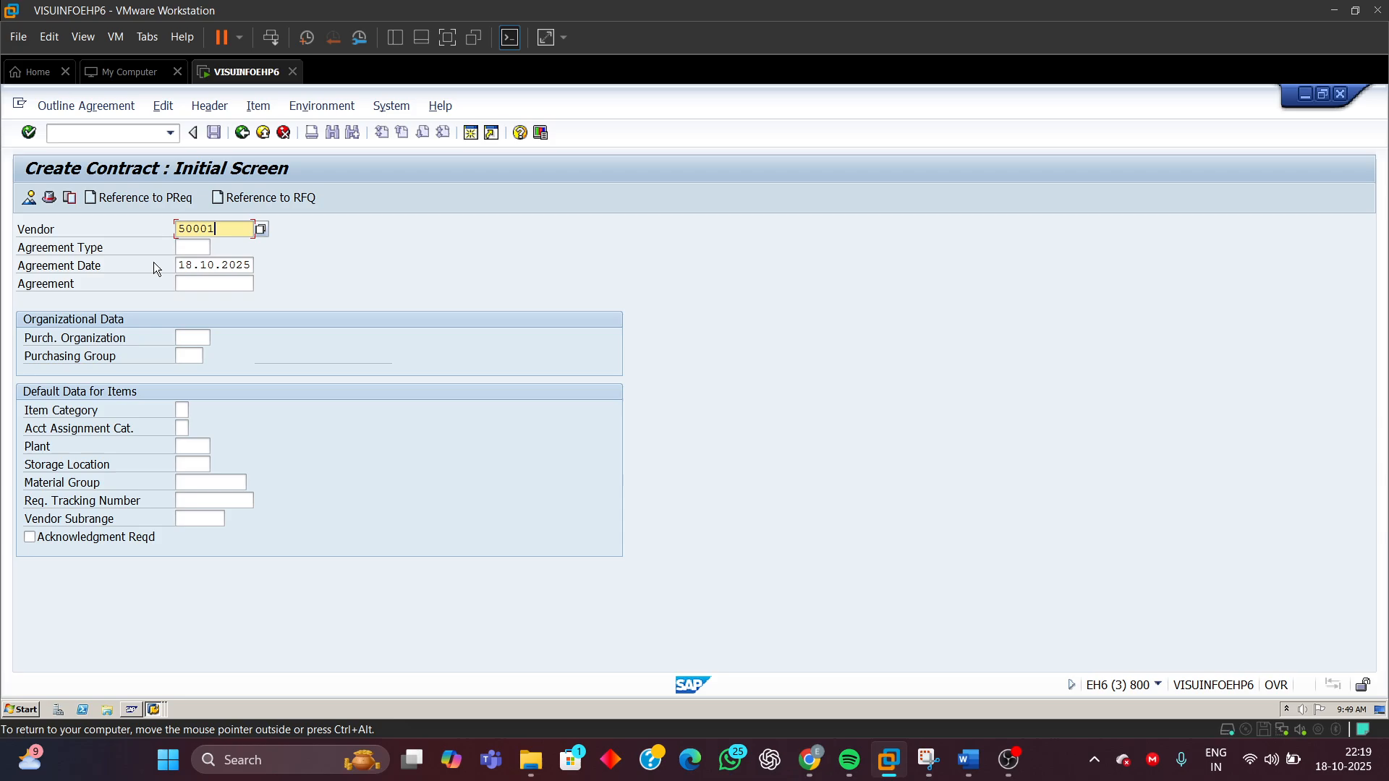
pyautogui.click(210, 247)
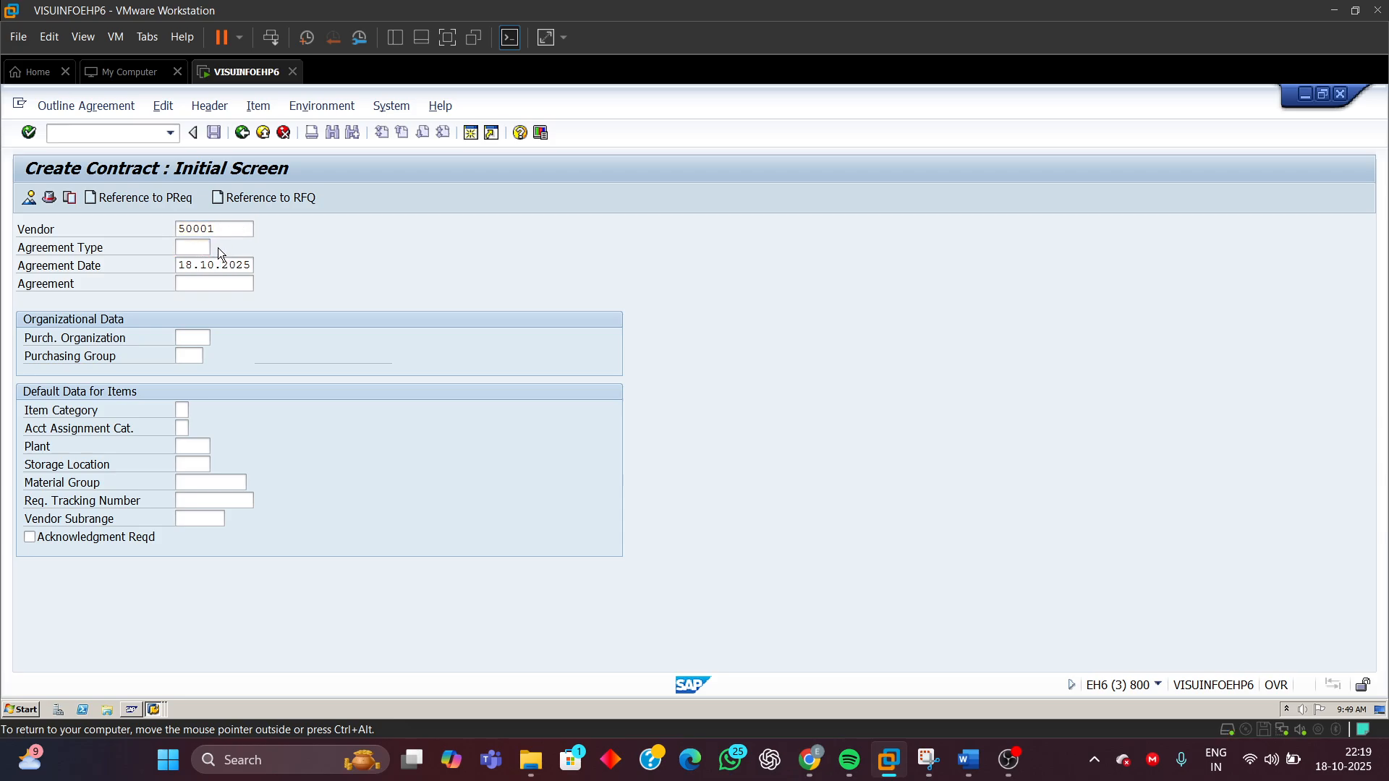
pyautogui.doubleClick(499, 424)
pyautogui.click(217, 247)
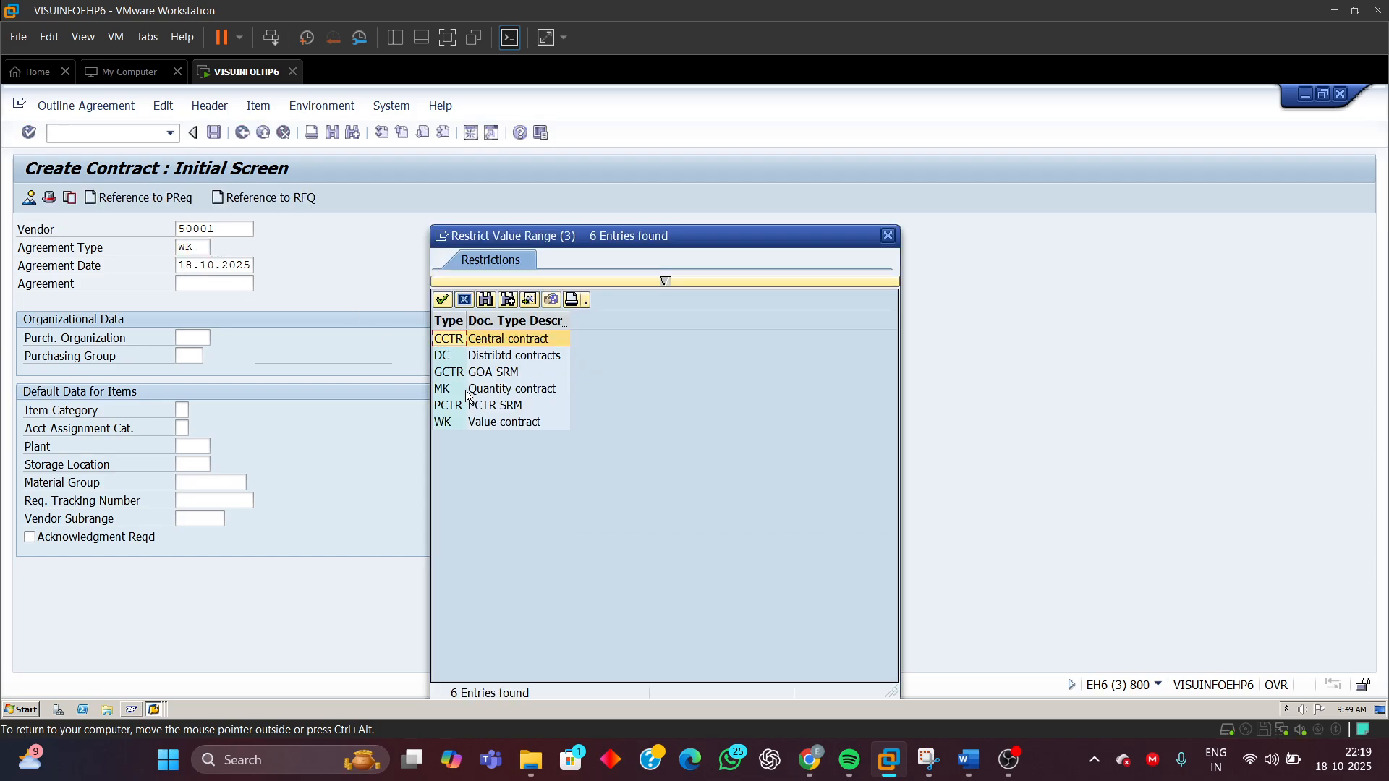
pyautogui.click(468, 391)
pyautogui.click(487, 422)
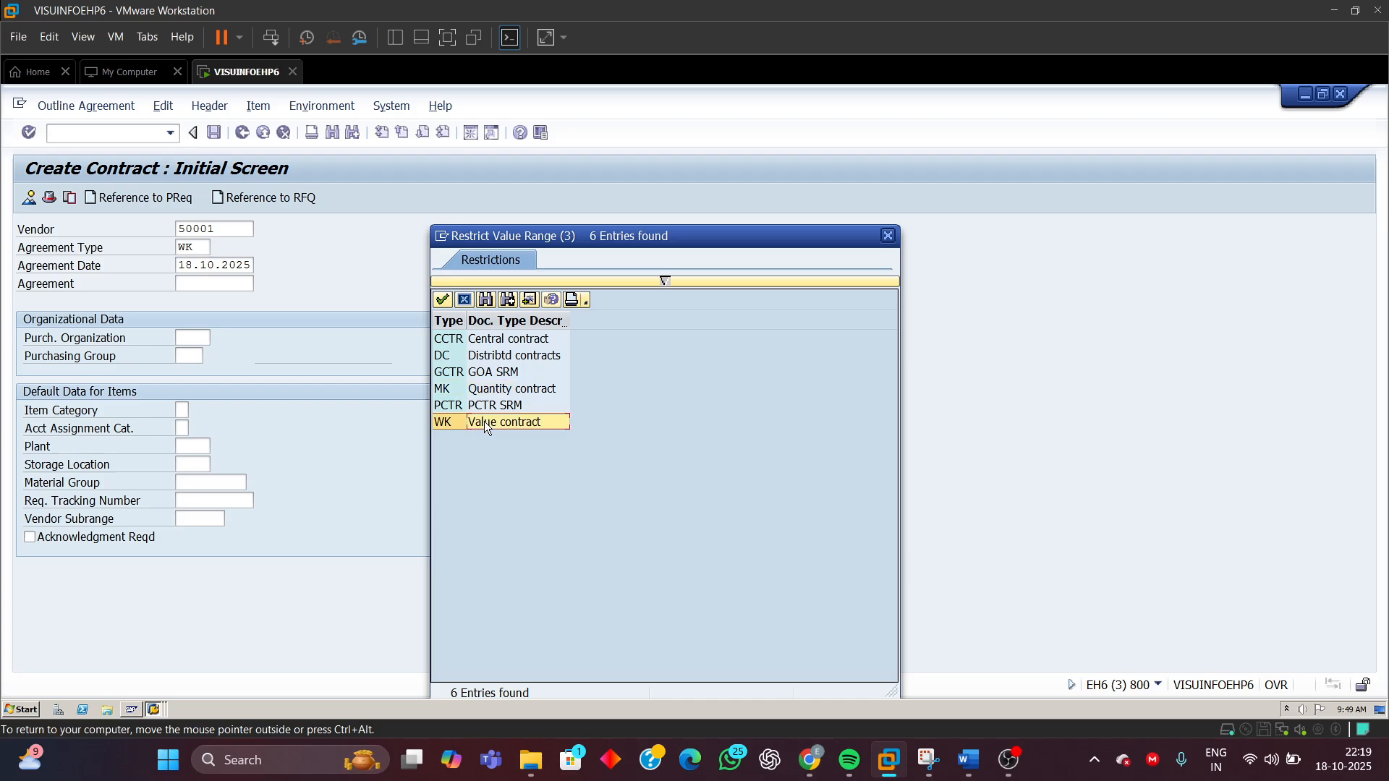
pyautogui.doubleClick(487, 424)
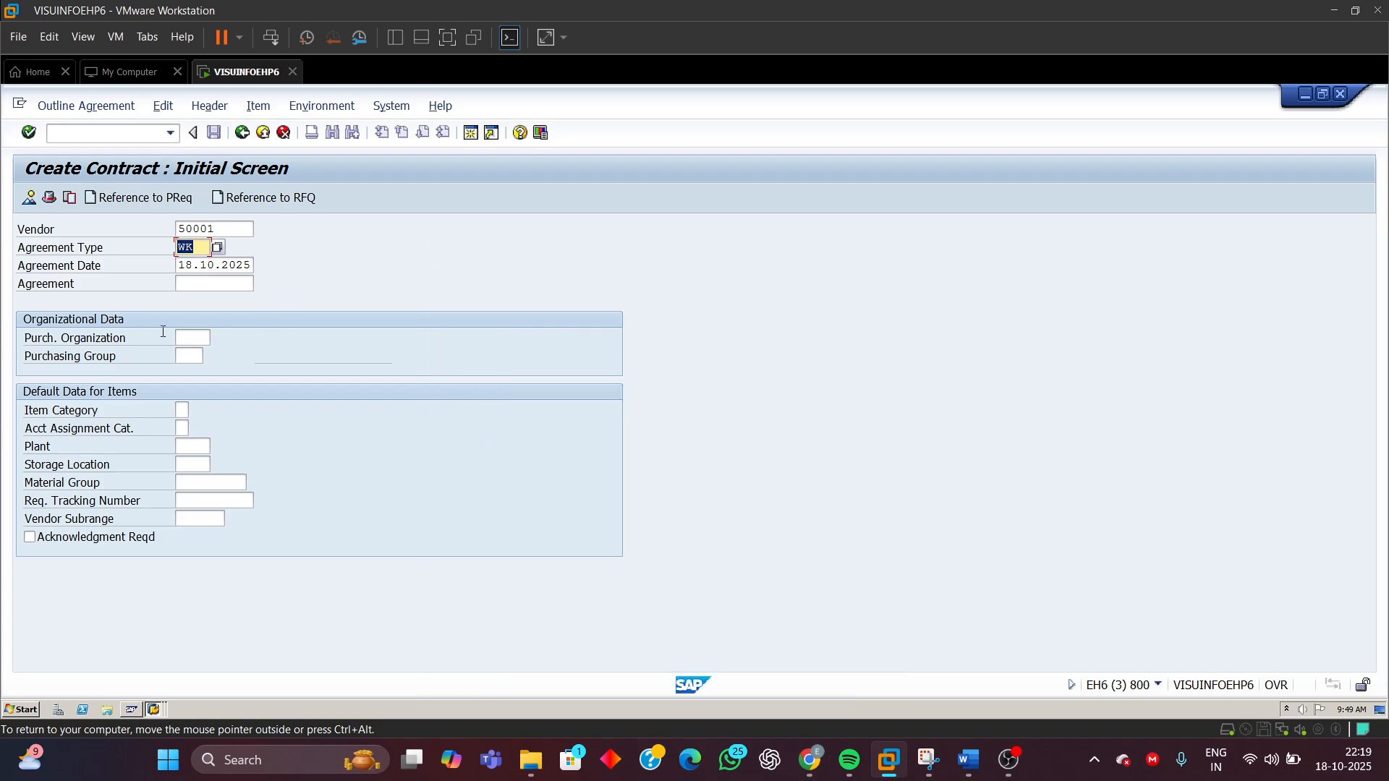
# - Enter purchasing organization IN01 and purchasing group M01, and set the default plant for items to 9110
pyautogui.click(203, 342)
pyautogui.write('I')
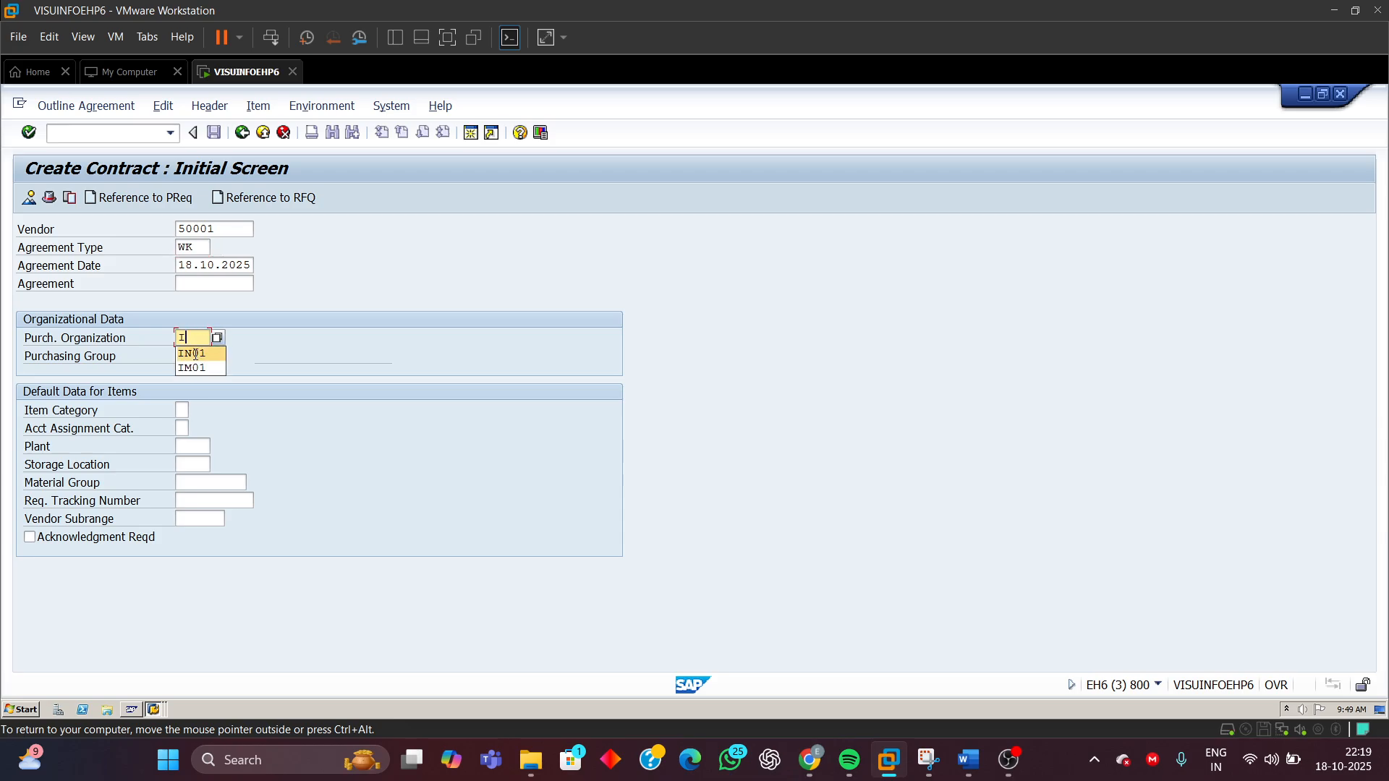
pyautogui.click(196, 355)
pyautogui.click(188, 356)
pyautogui.write('M01')
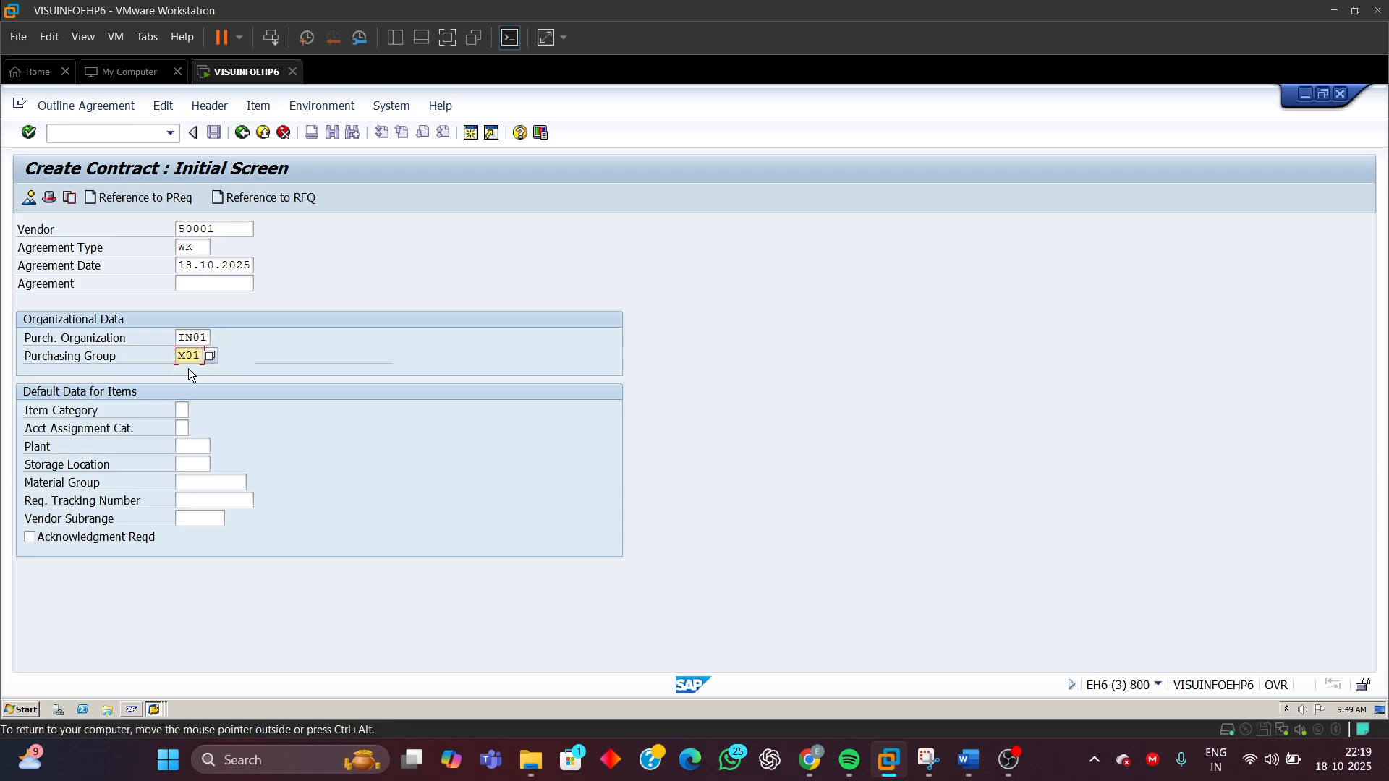
pyautogui.click(182, 447)
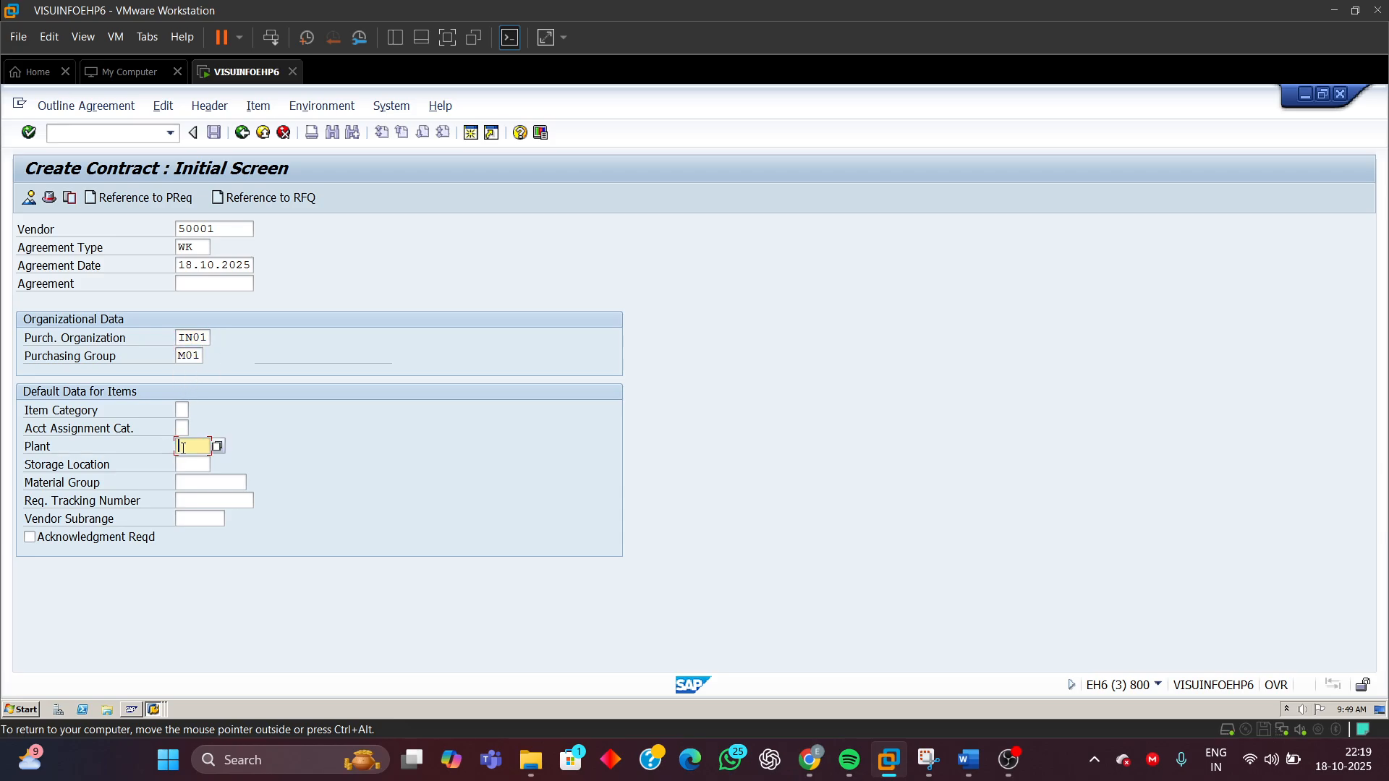
pyautogui.write('9')
pyautogui.click(188, 466)
# - Check the plant, purchasing organization and purchasing group in the Word document's characteristics table, and return to the SAP contract screen
pyautogui.moveTo(968, 760)
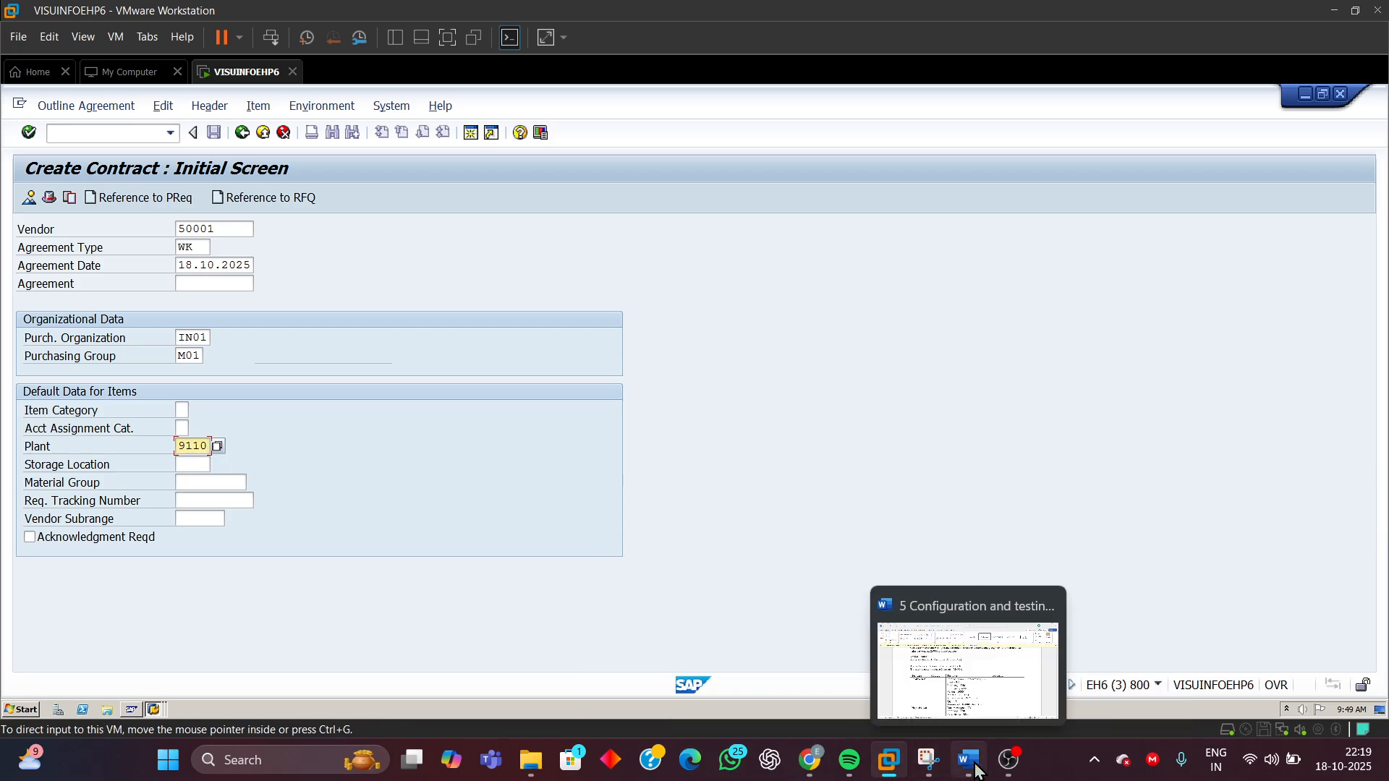
pyautogui.click(1012, 678)
pyautogui.scroll(5, 825, 456)
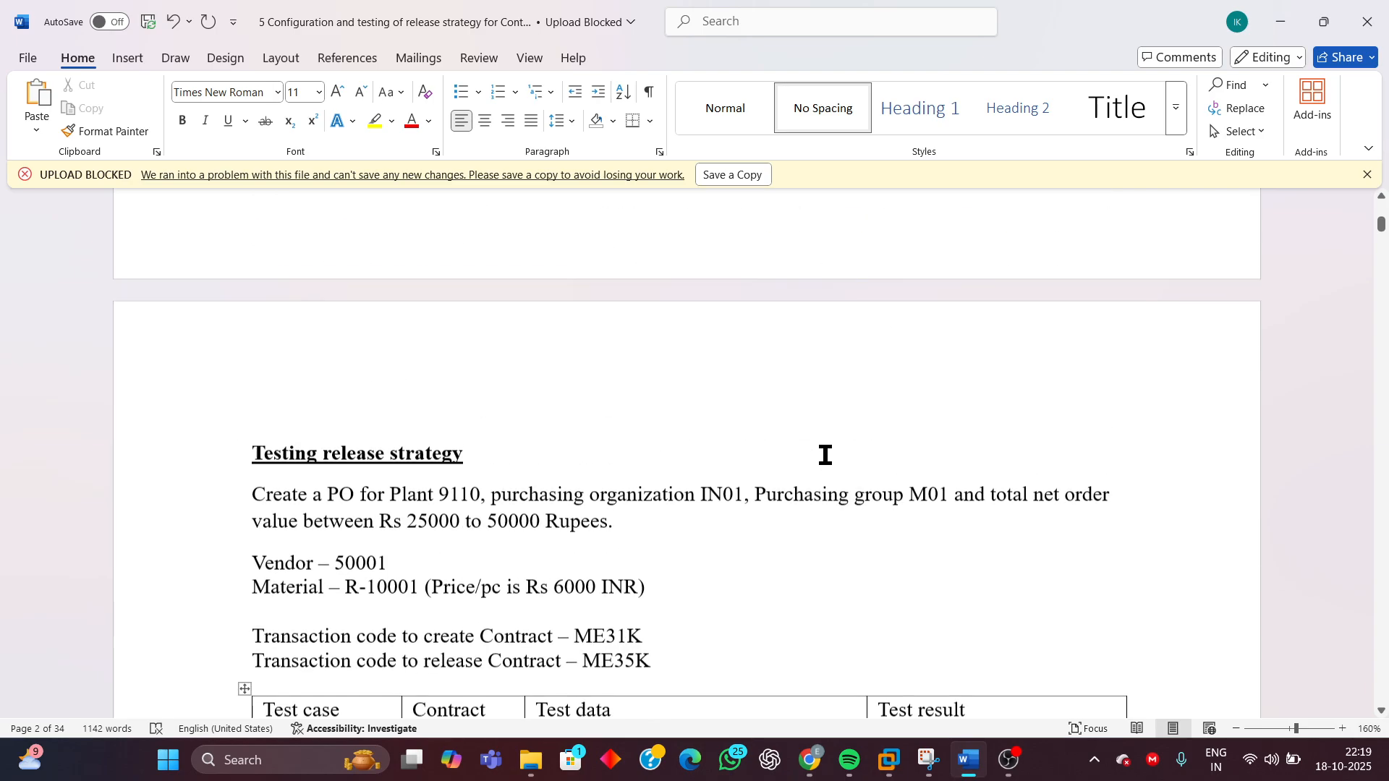
pyautogui.scroll(8, 861, 449)
pyautogui.scroll(-4, 868, 441)
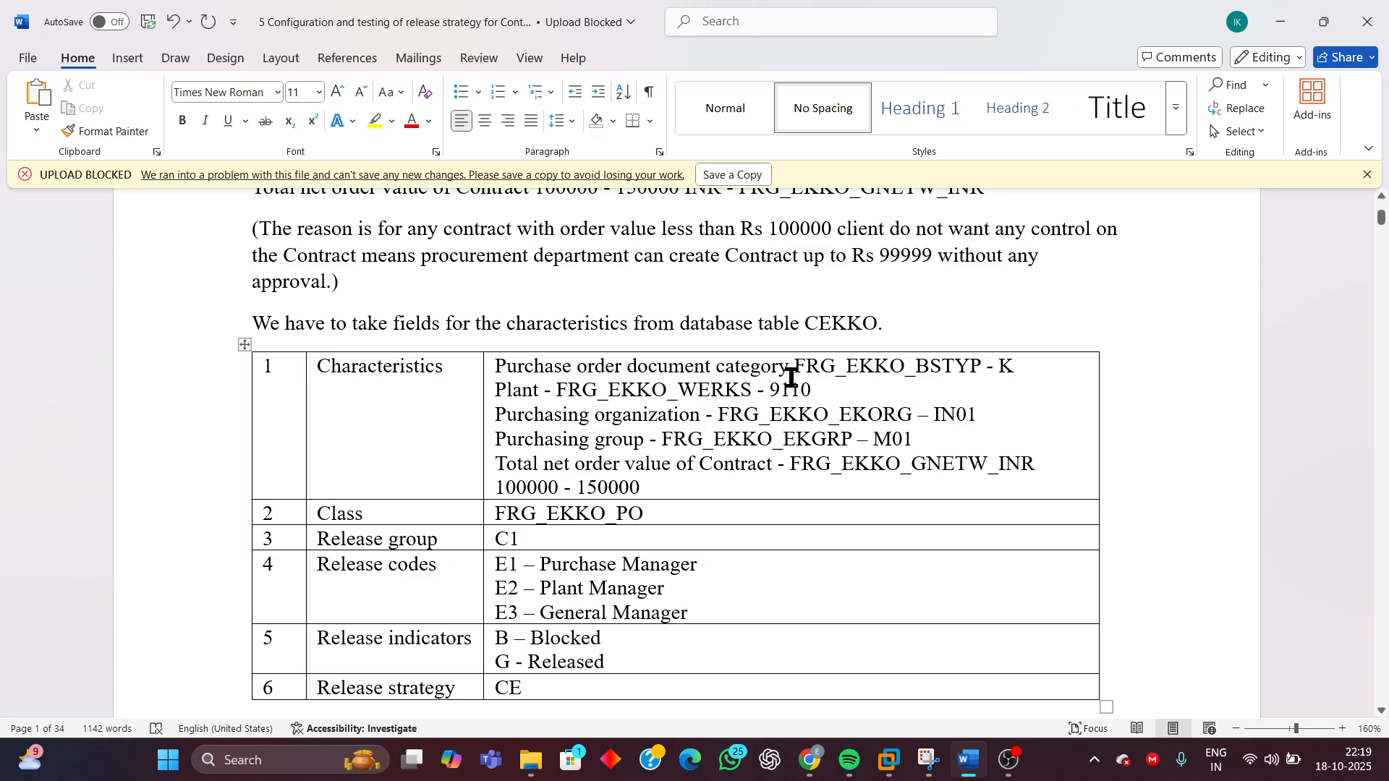
pyautogui.moveTo(815, 396); pyautogui.dragTo(769, 389)
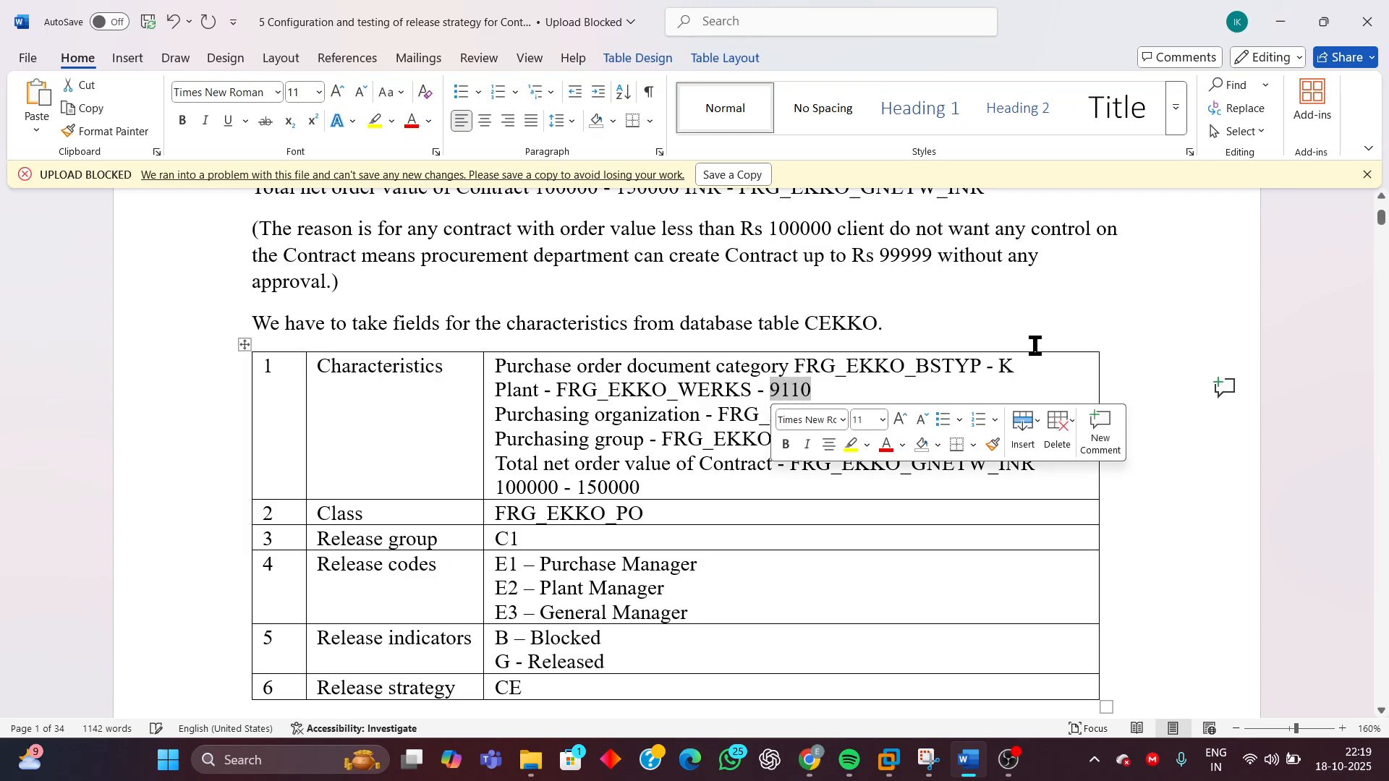
pyautogui.moveTo(989, 423); pyautogui.dragTo(839, 416)
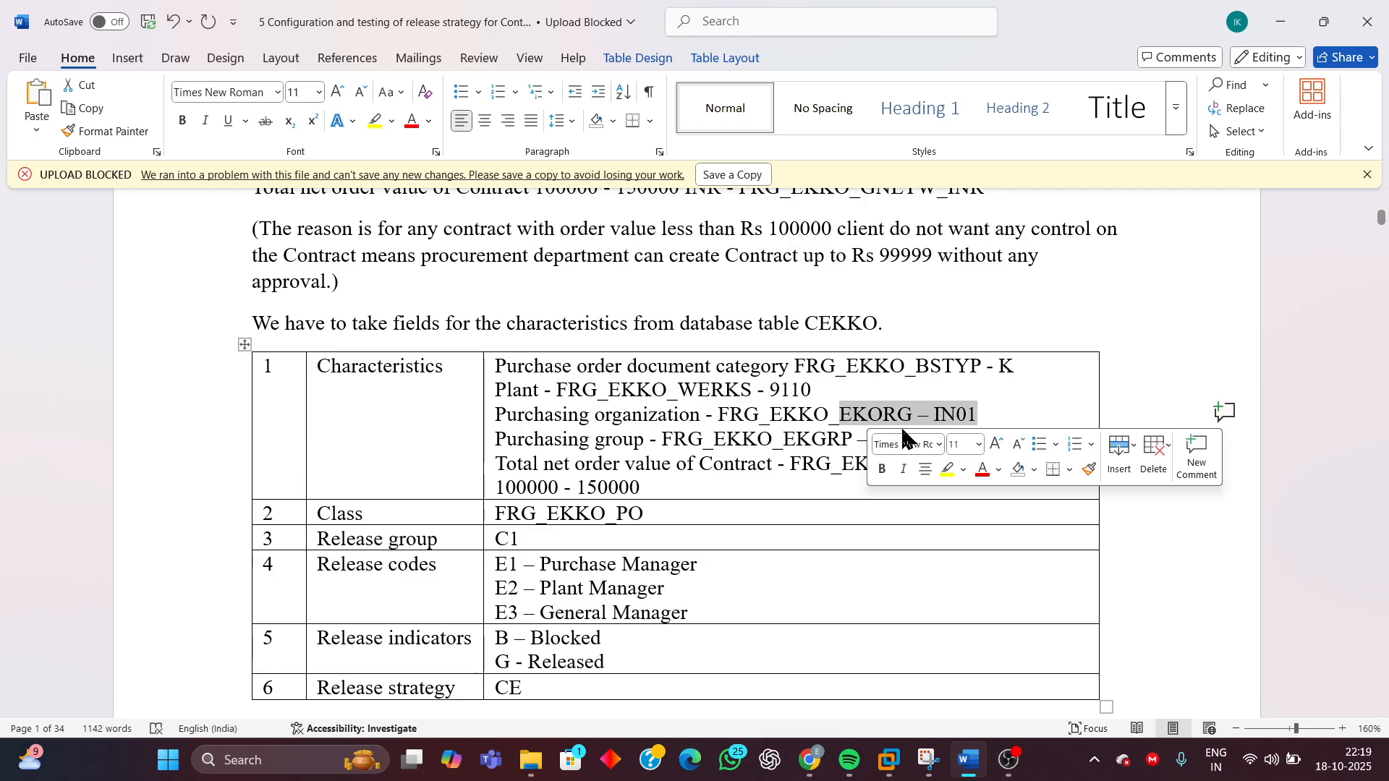
pyautogui.moveTo(998, 407); pyautogui.dragTo(784, 439)
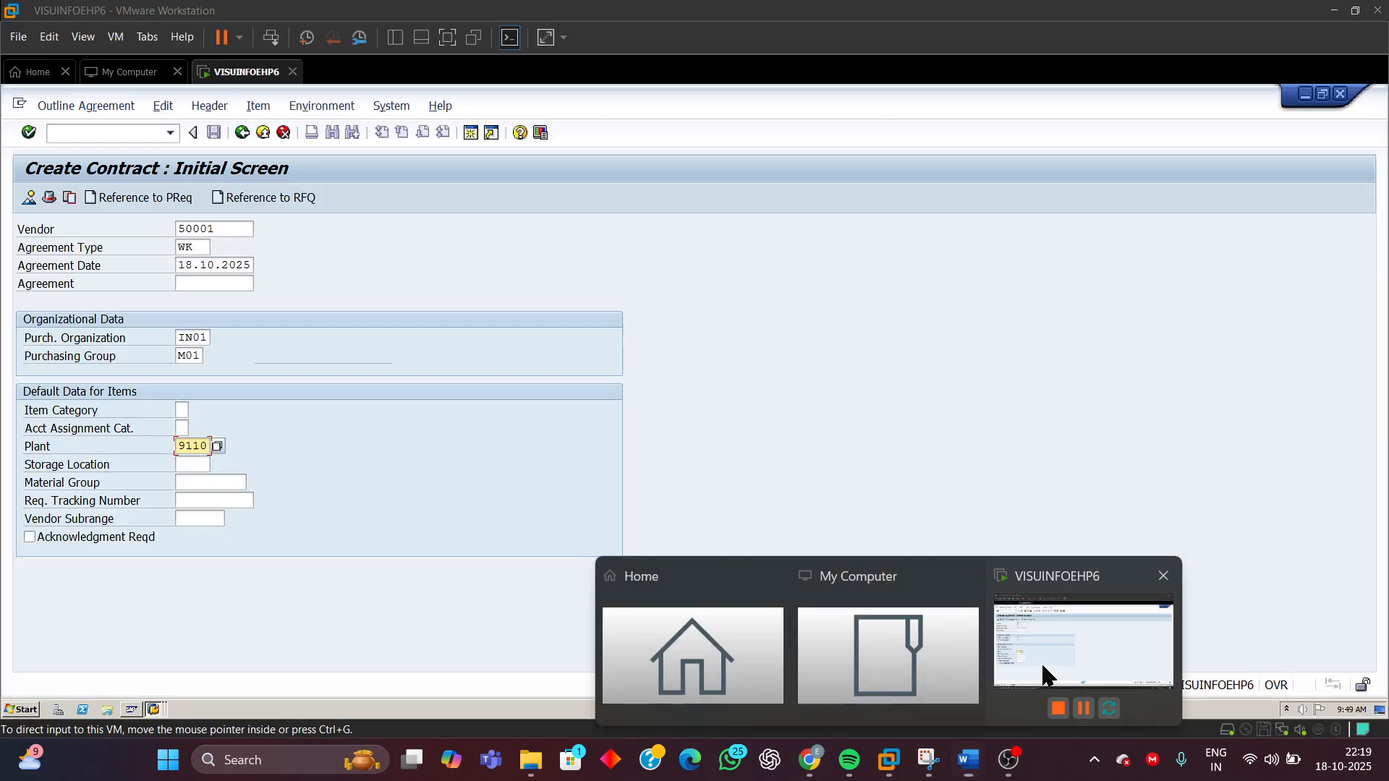
pyautogui.click(1041, 677)
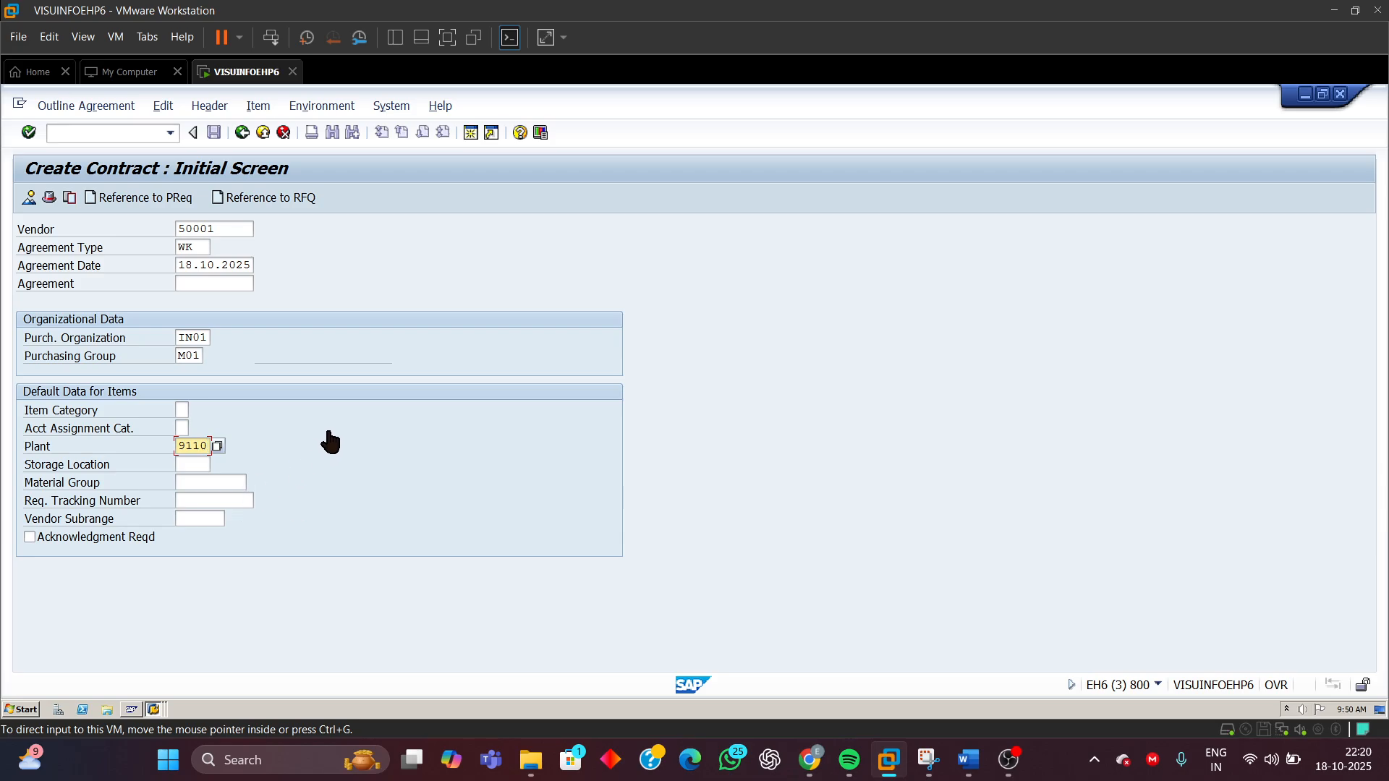
# - Continue to the contract's header data and set the validity end to 30.04.2026
pyautogui.click(182, 454)
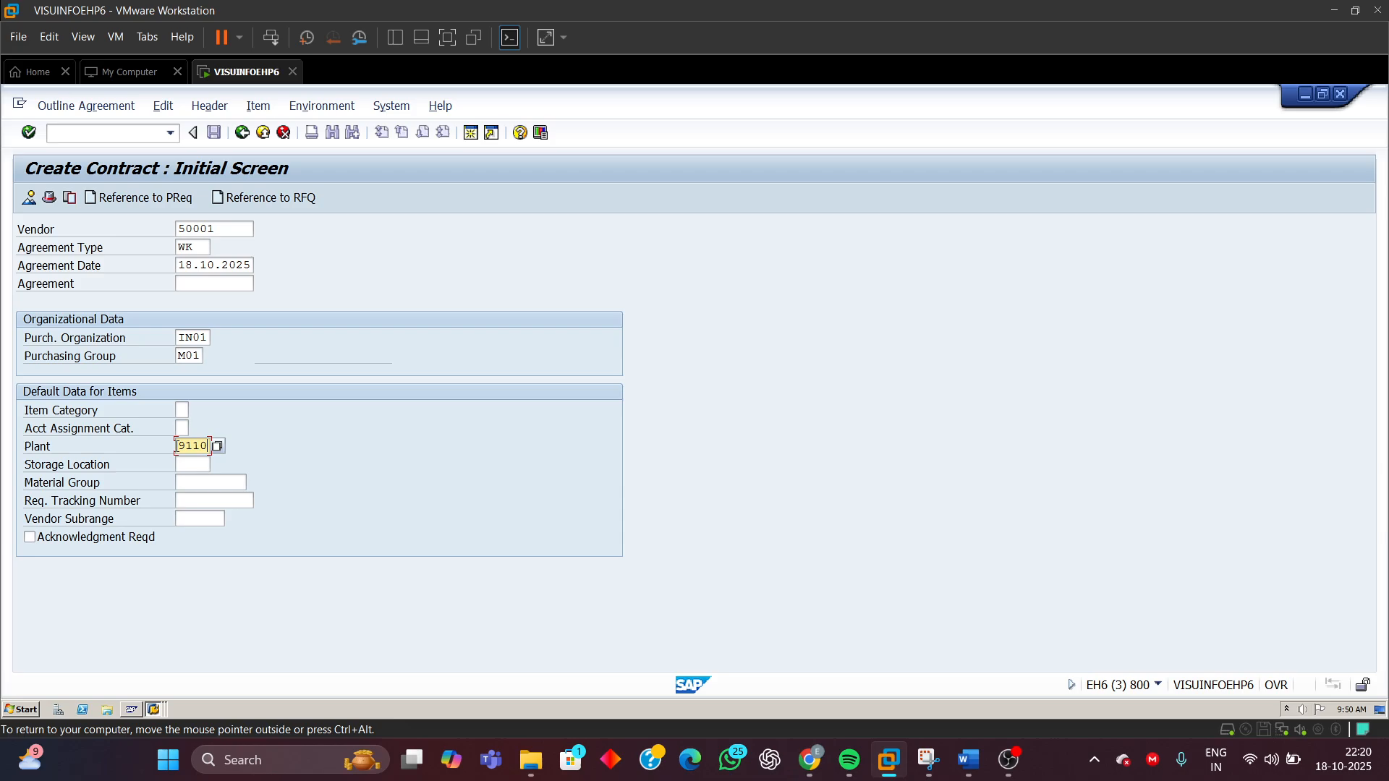
pyautogui.press('Return')
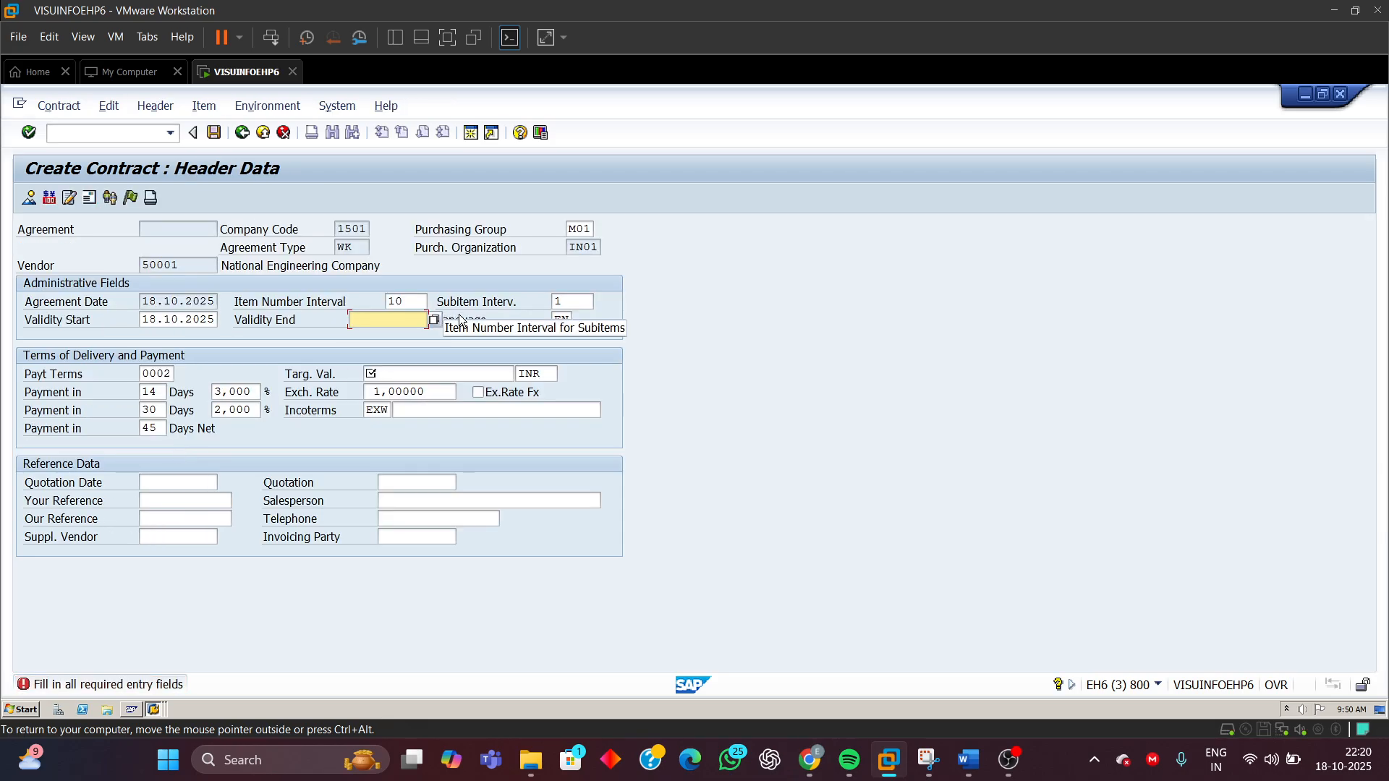
pyautogui.click(411, 321)
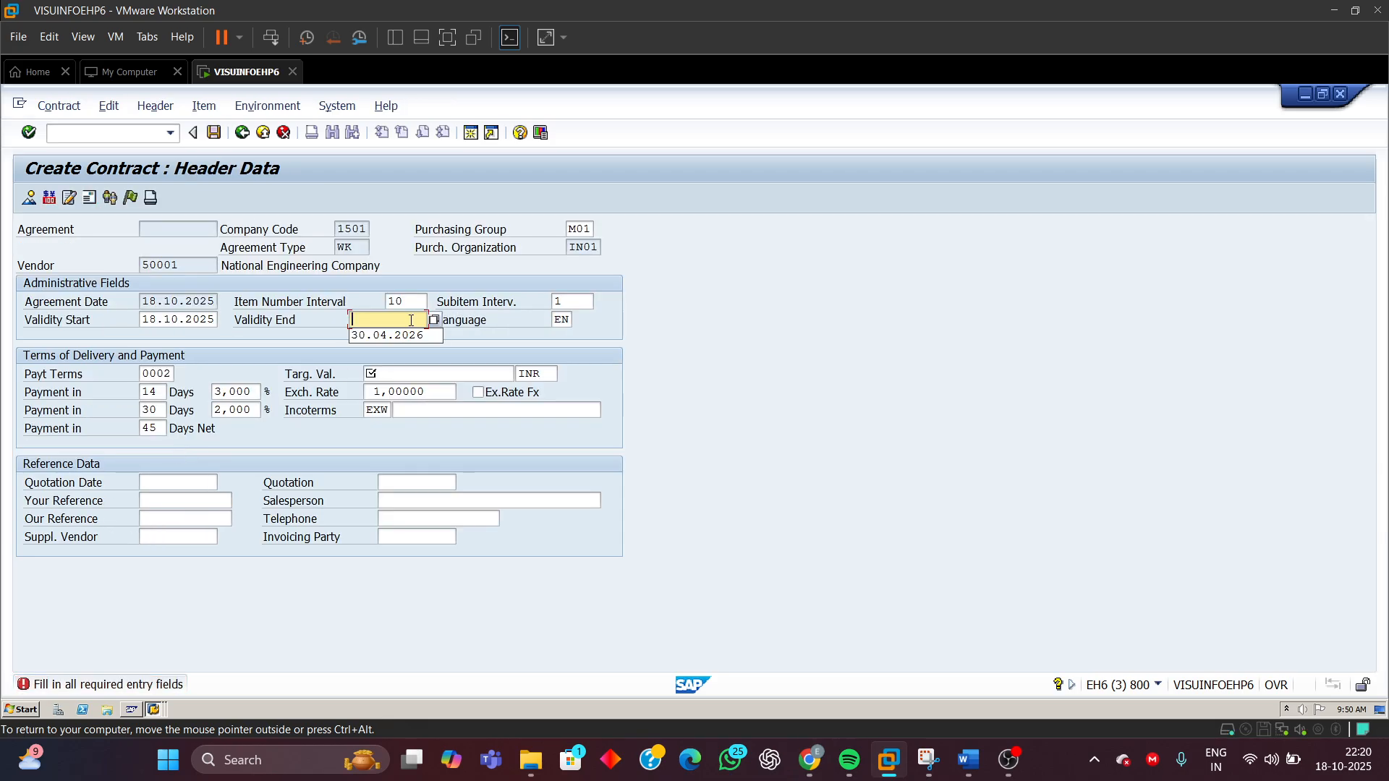
pyautogui.click(397, 336)
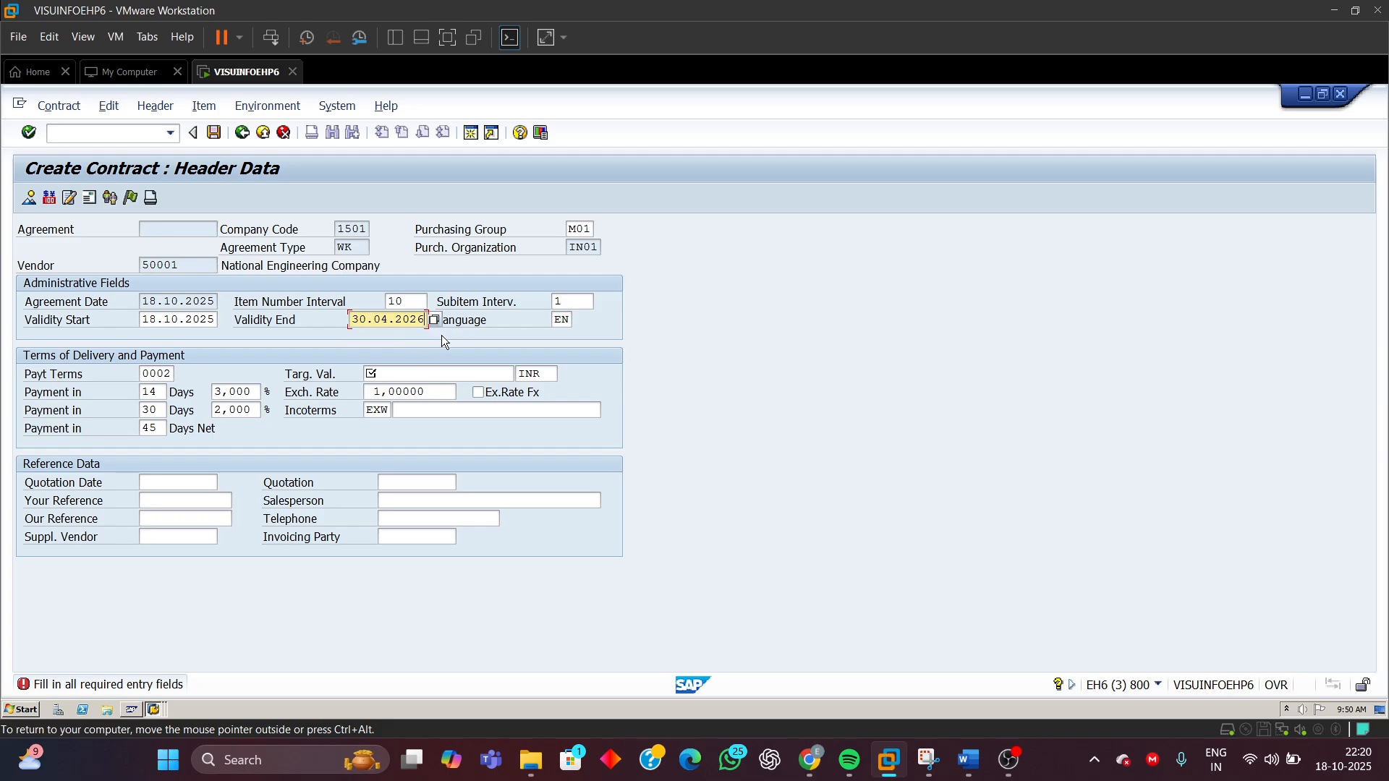
pyautogui.click(434, 321)
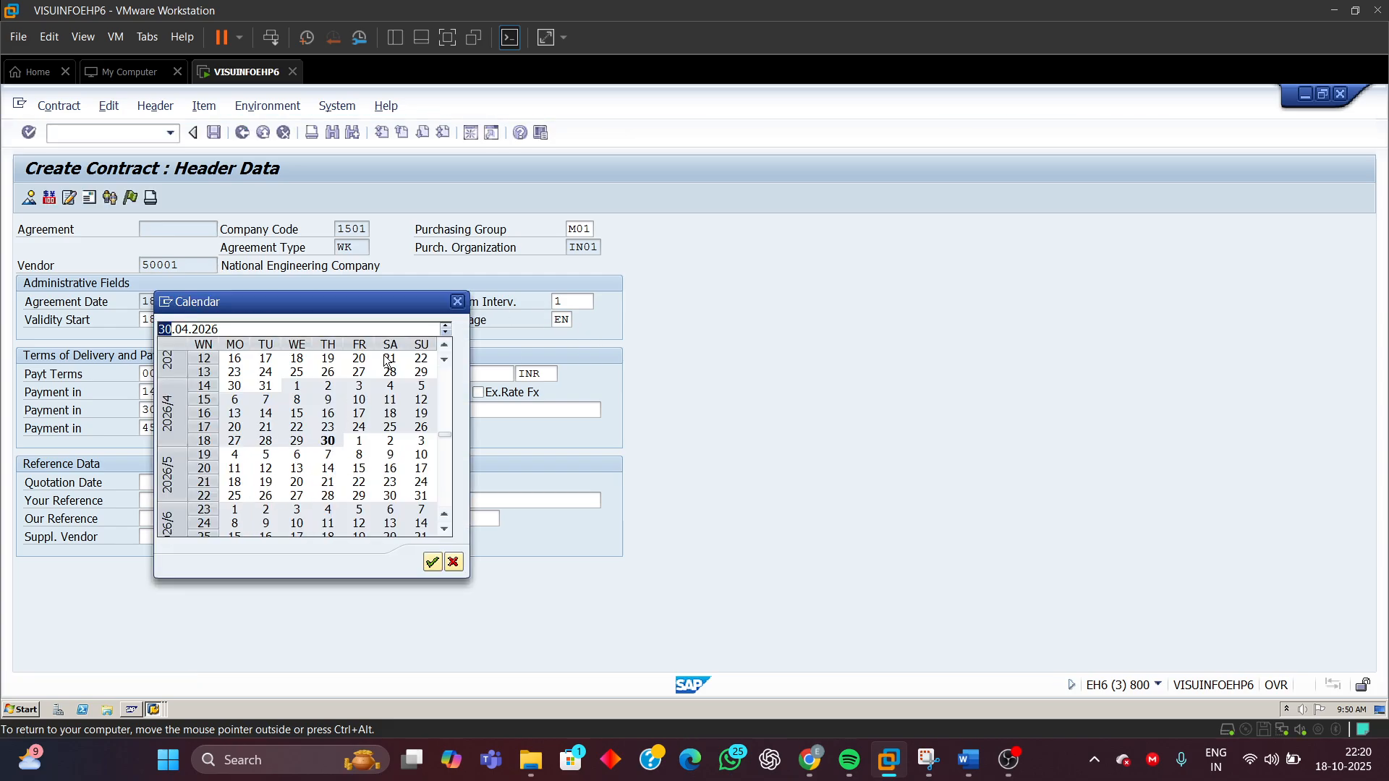
pyautogui.click(459, 301)
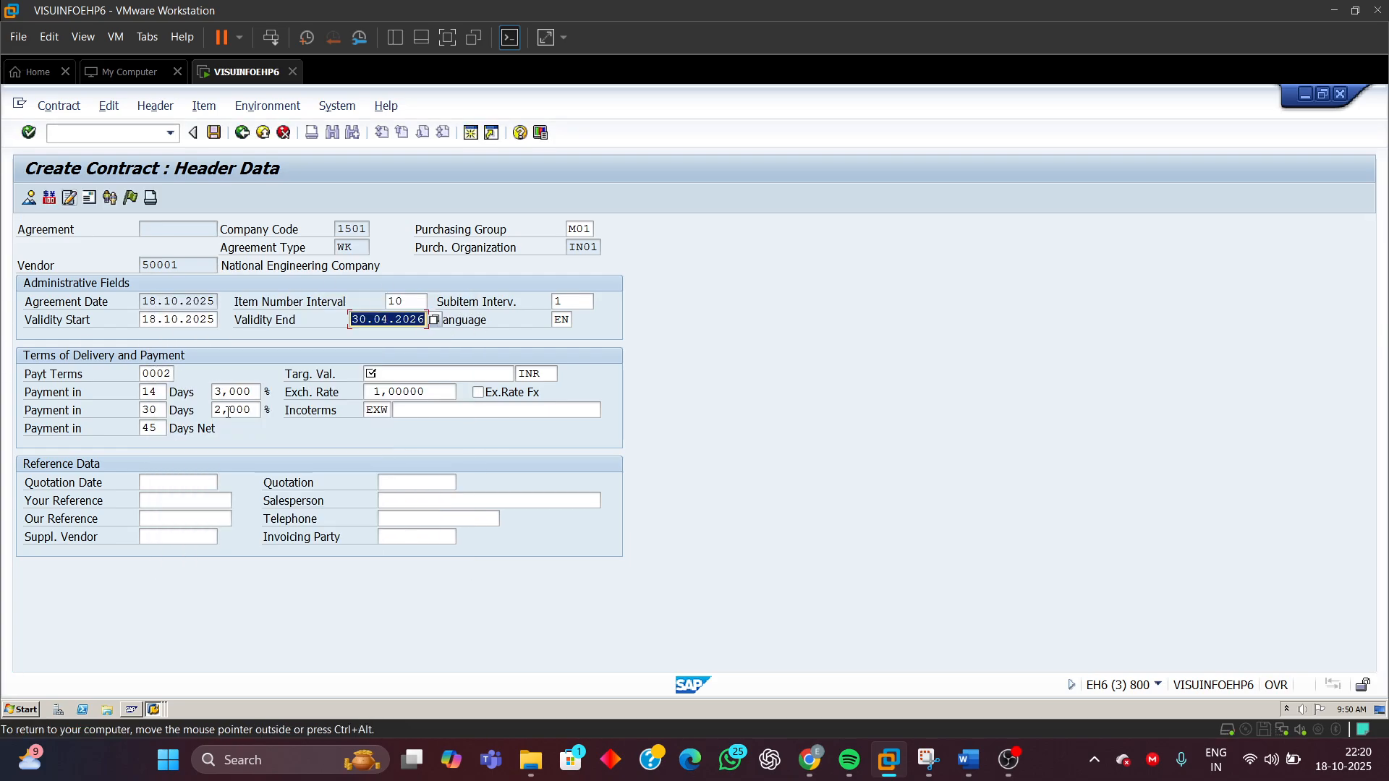
# - Set the contract's target value to 110000 INR and continue to the item overview
pyautogui.click(384, 372)
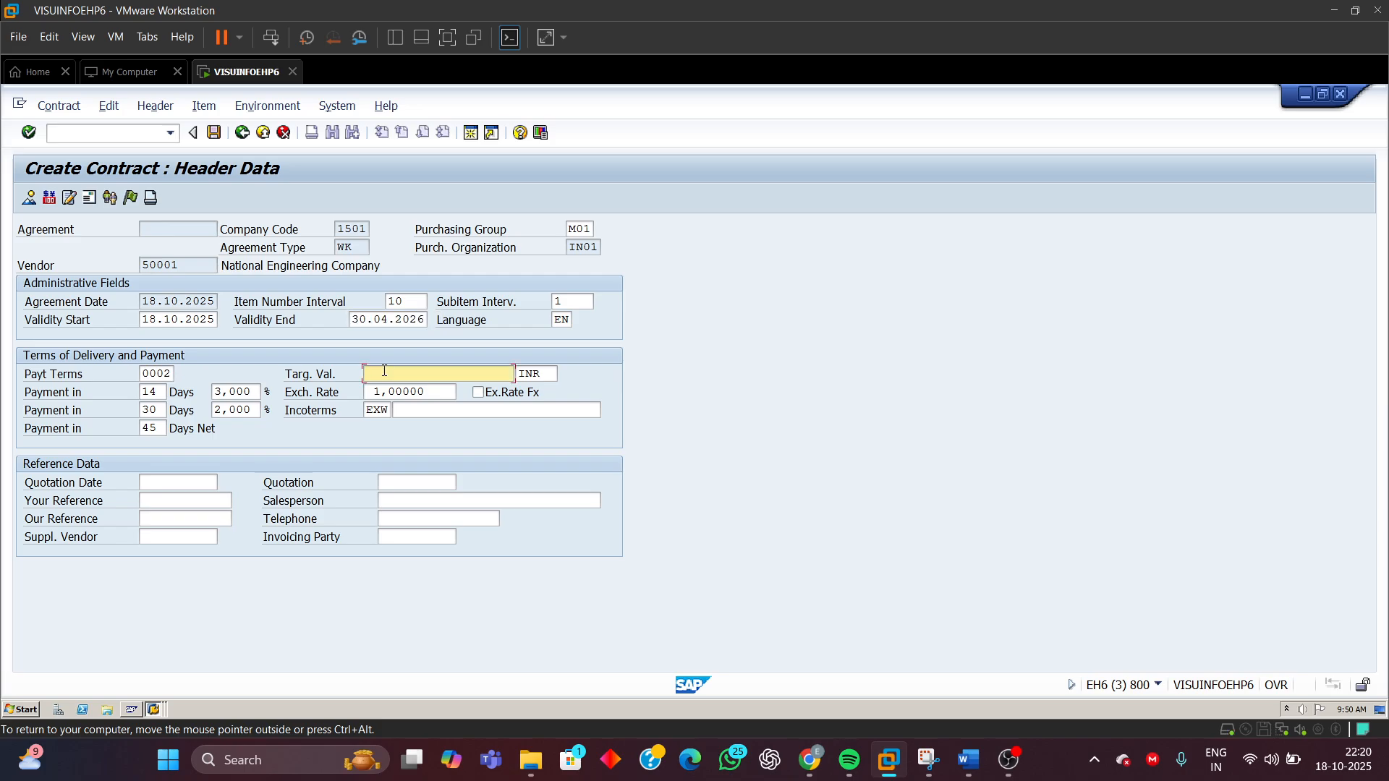
pyautogui.write('1')
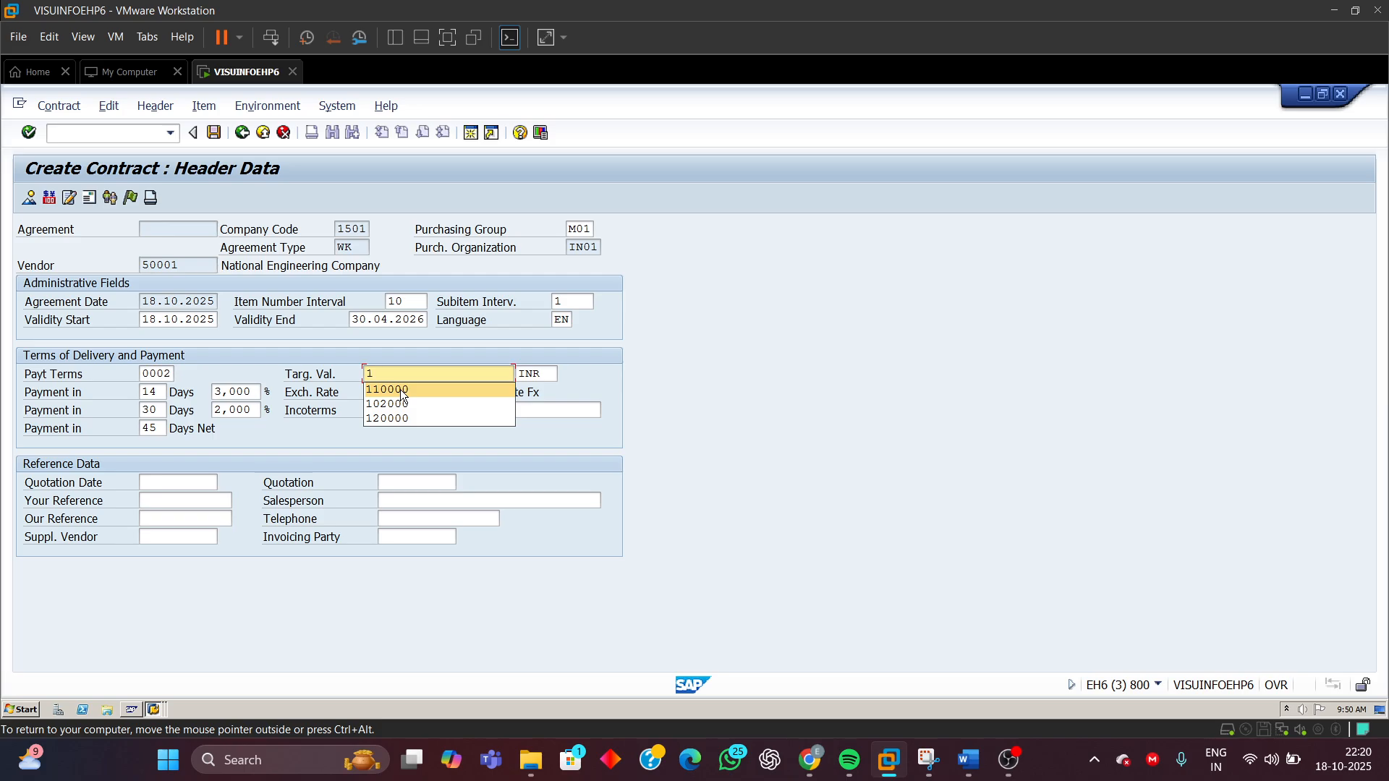
pyautogui.click(400, 389)
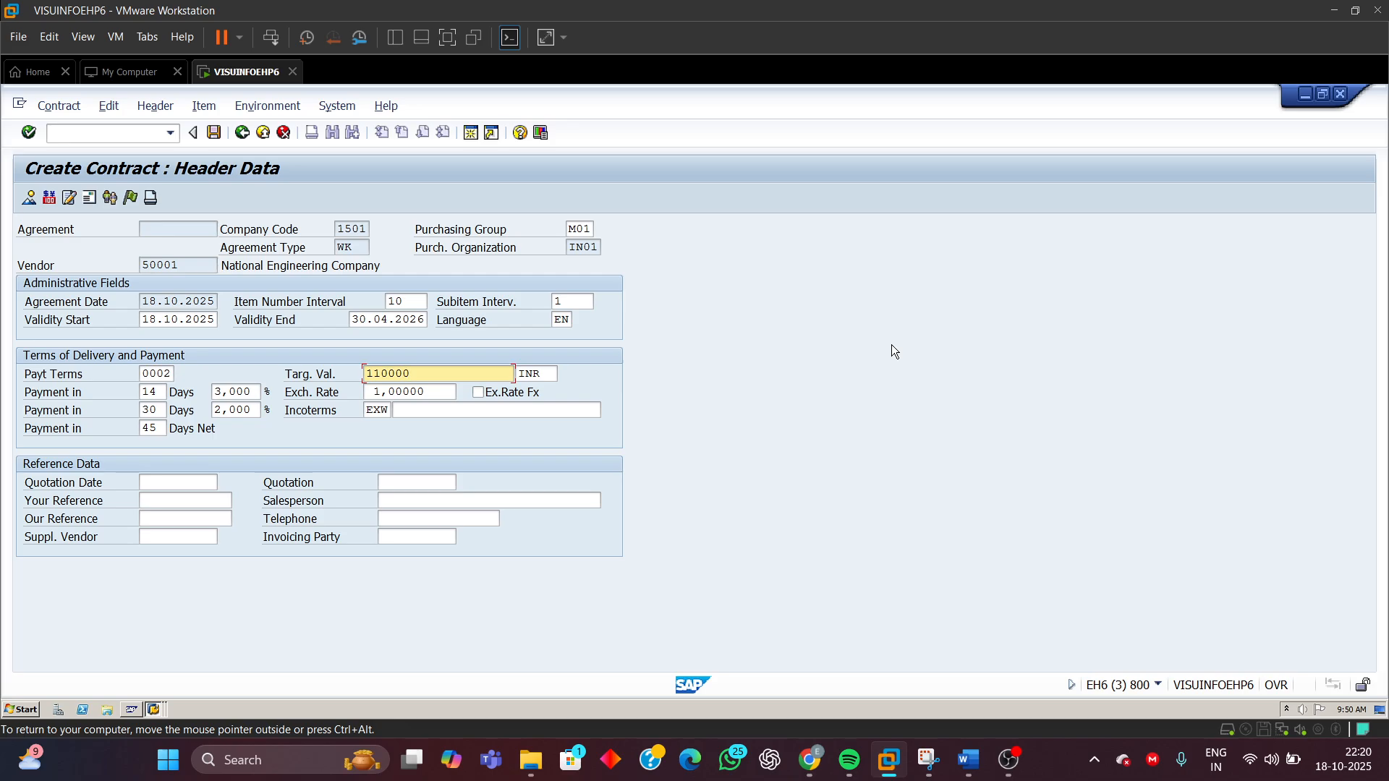
pyautogui.press('Return')
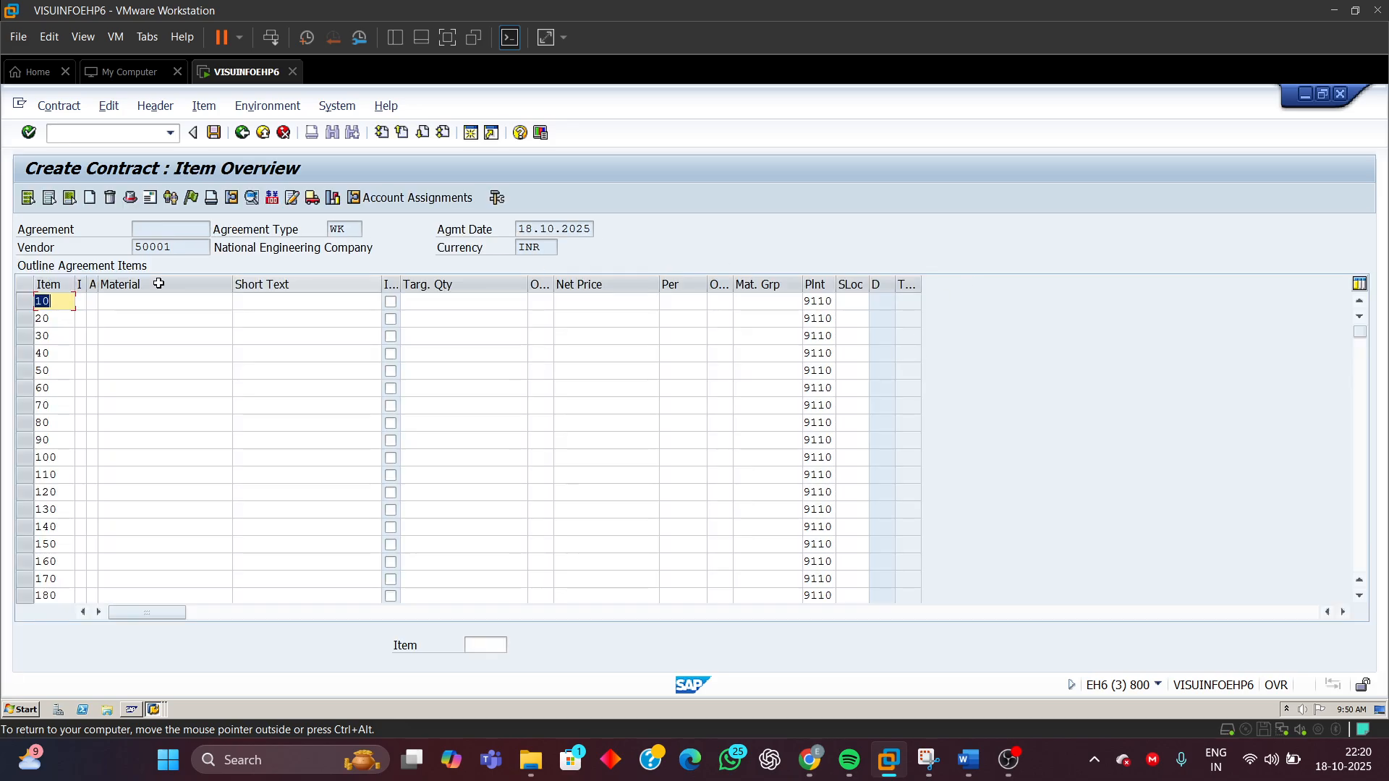
# - Enter material R-10001 for contract item 10 and select the item's target quantity
pyautogui.click(124, 304)
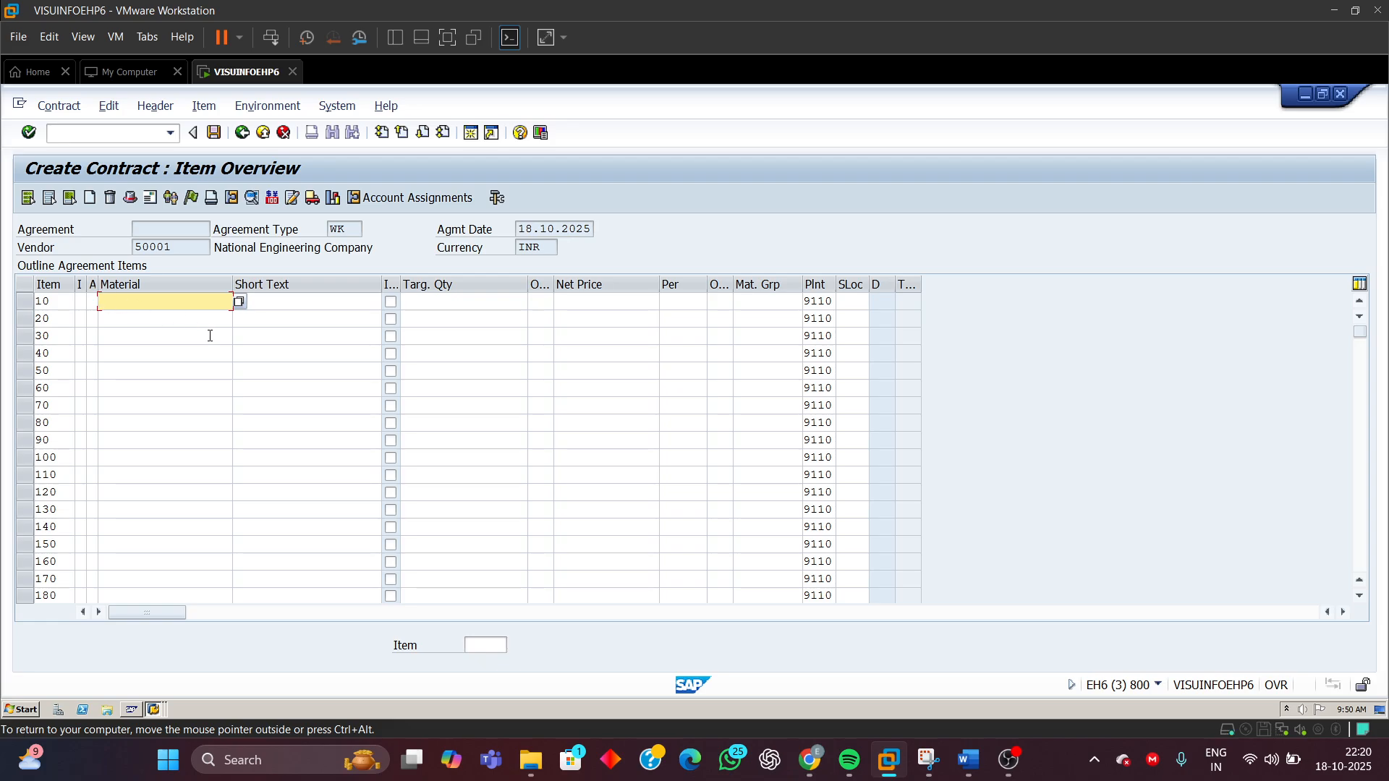
pyautogui.write('R')
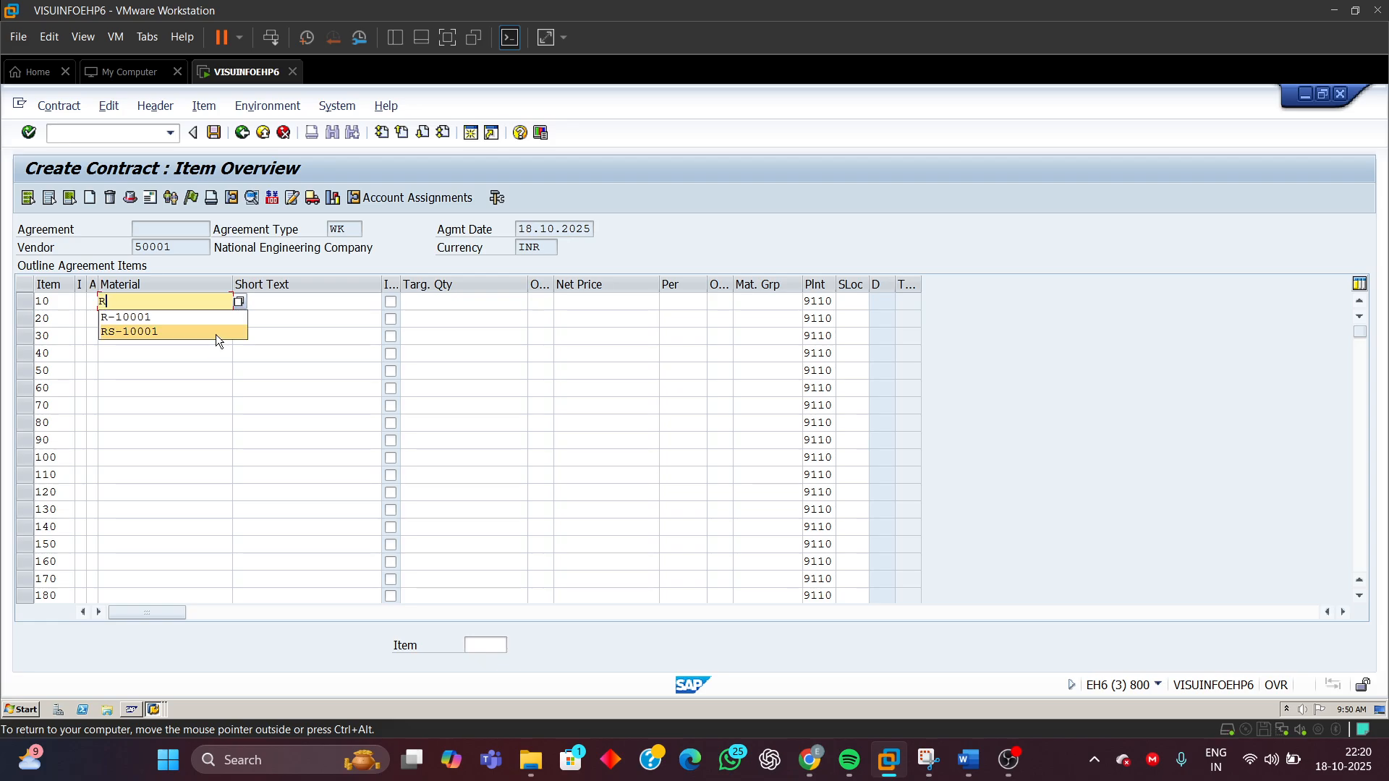
pyautogui.click(148, 318)
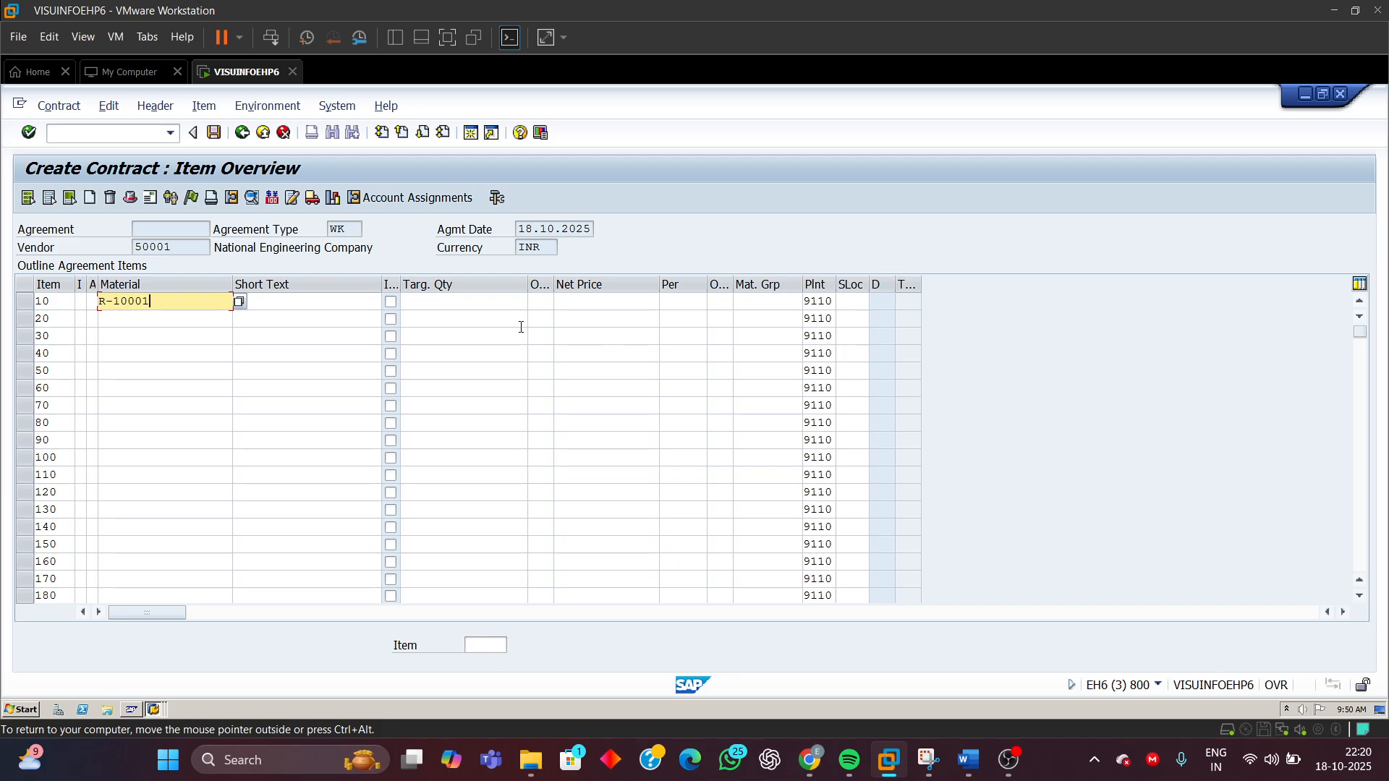
pyautogui.click(476, 303)
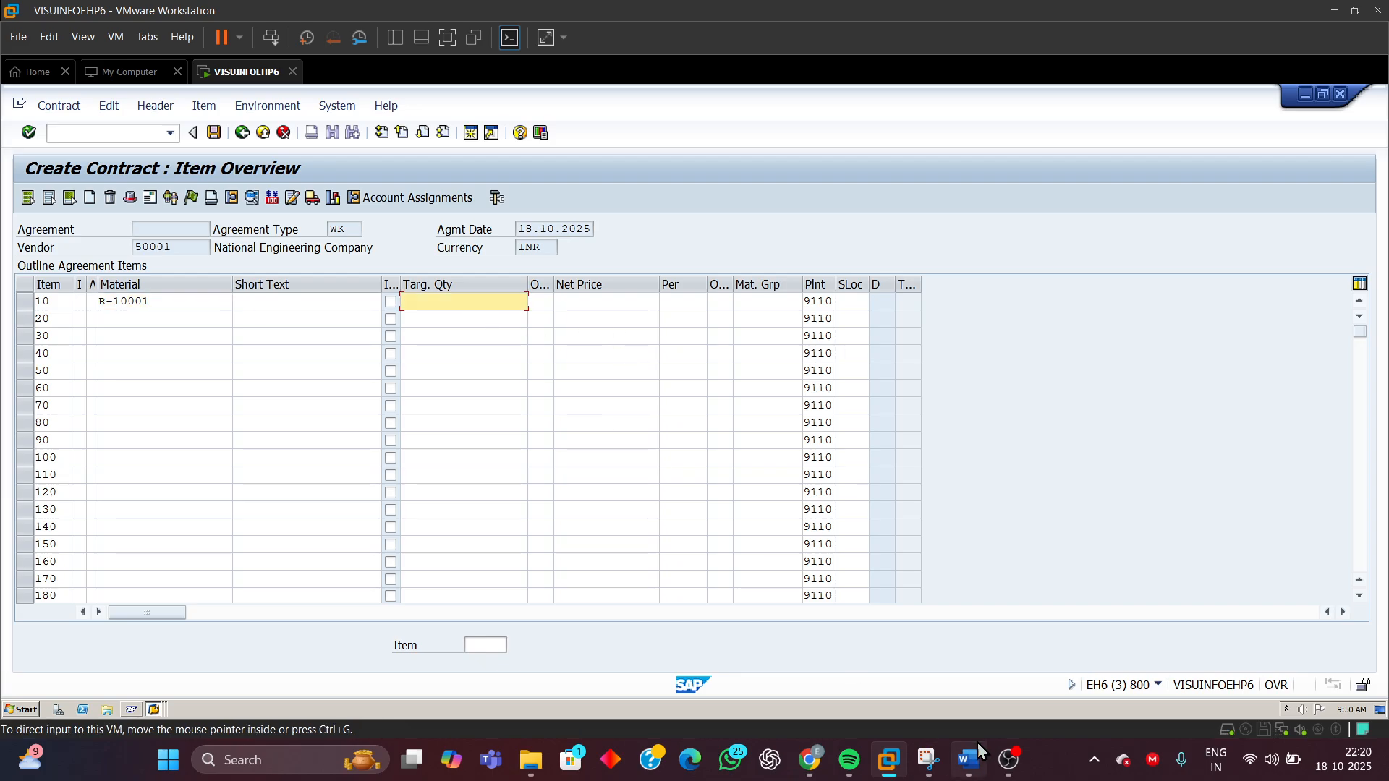
# - Check the material price and quantity of the positive test in the Word test case table, and return to the SAP item overview
pyautogui.moveTo(973, 752)
pyautogui.click(1021, 660)
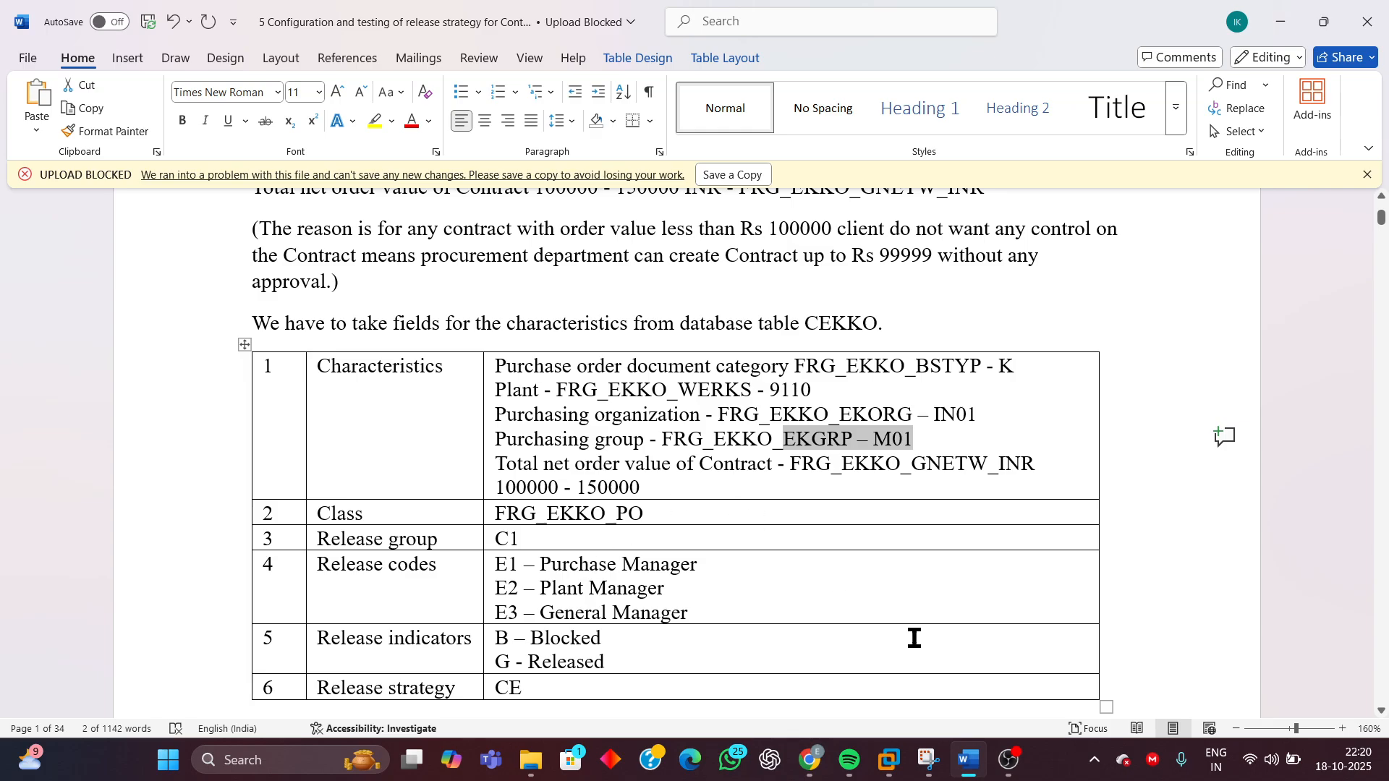
pyautogui.scroll(-10, 946, 651)
pyautogui.scroll(-7, 951, 652)
pyautogui.scroll(2, 950, 652)
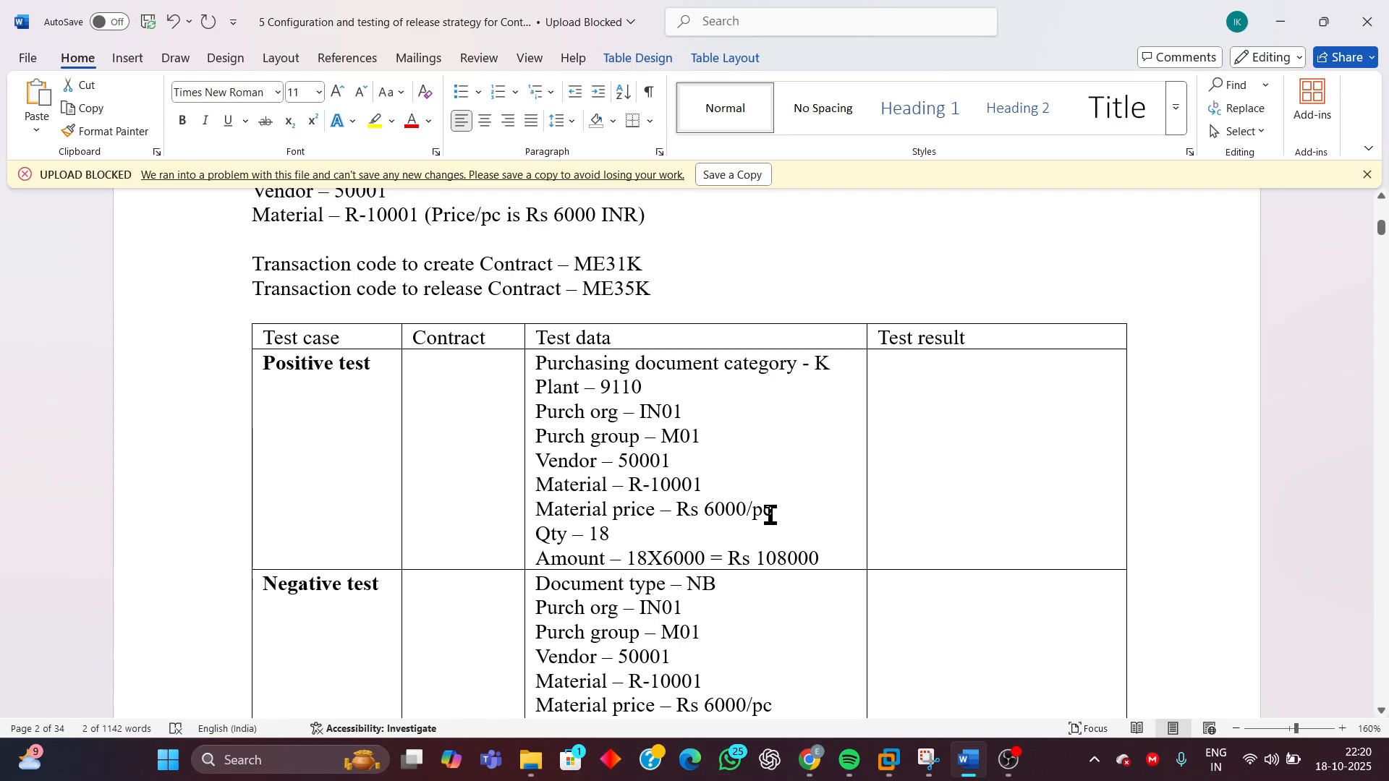
pyautogui.moveTo(772, 513); pyautogui.dragTo(680, 515)
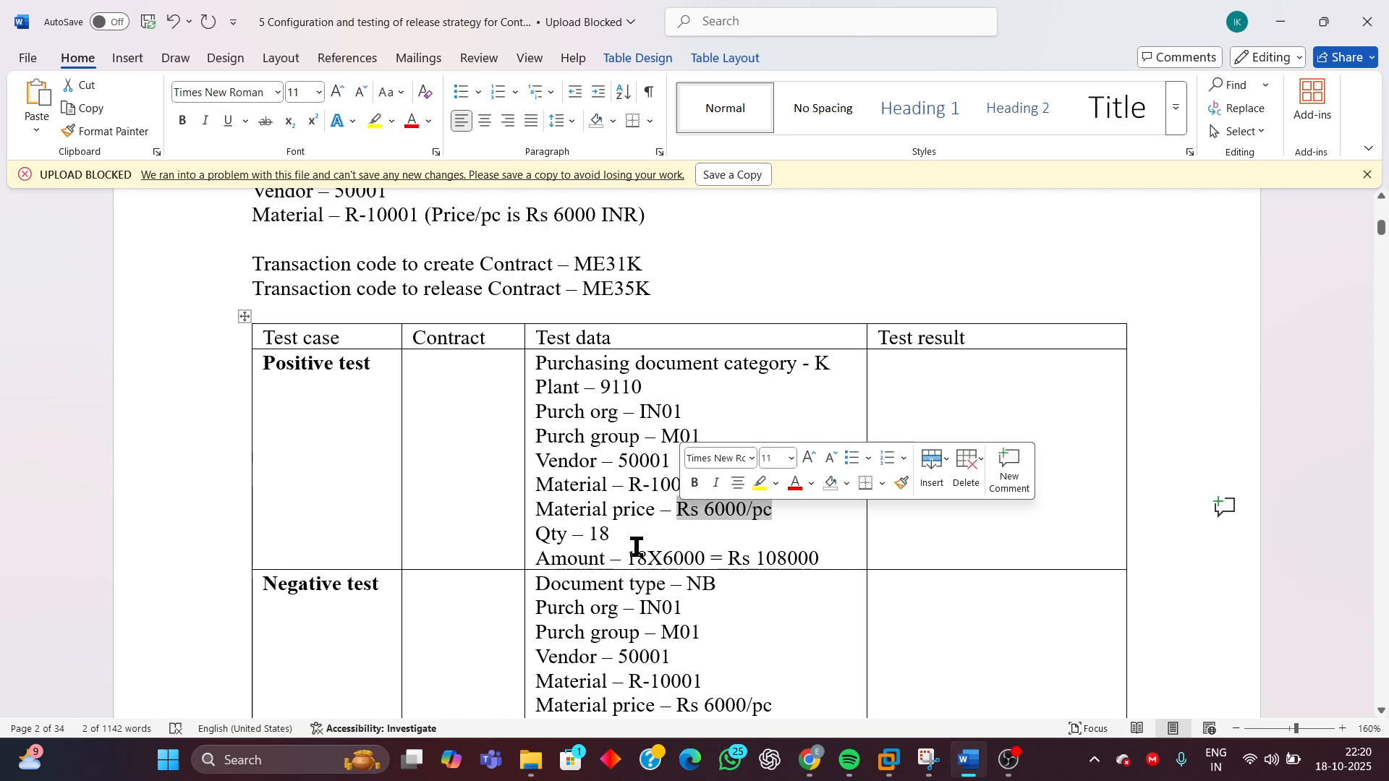
pyautogui.moveTo(626, 537); pyautogui.dragTo(497, 533)
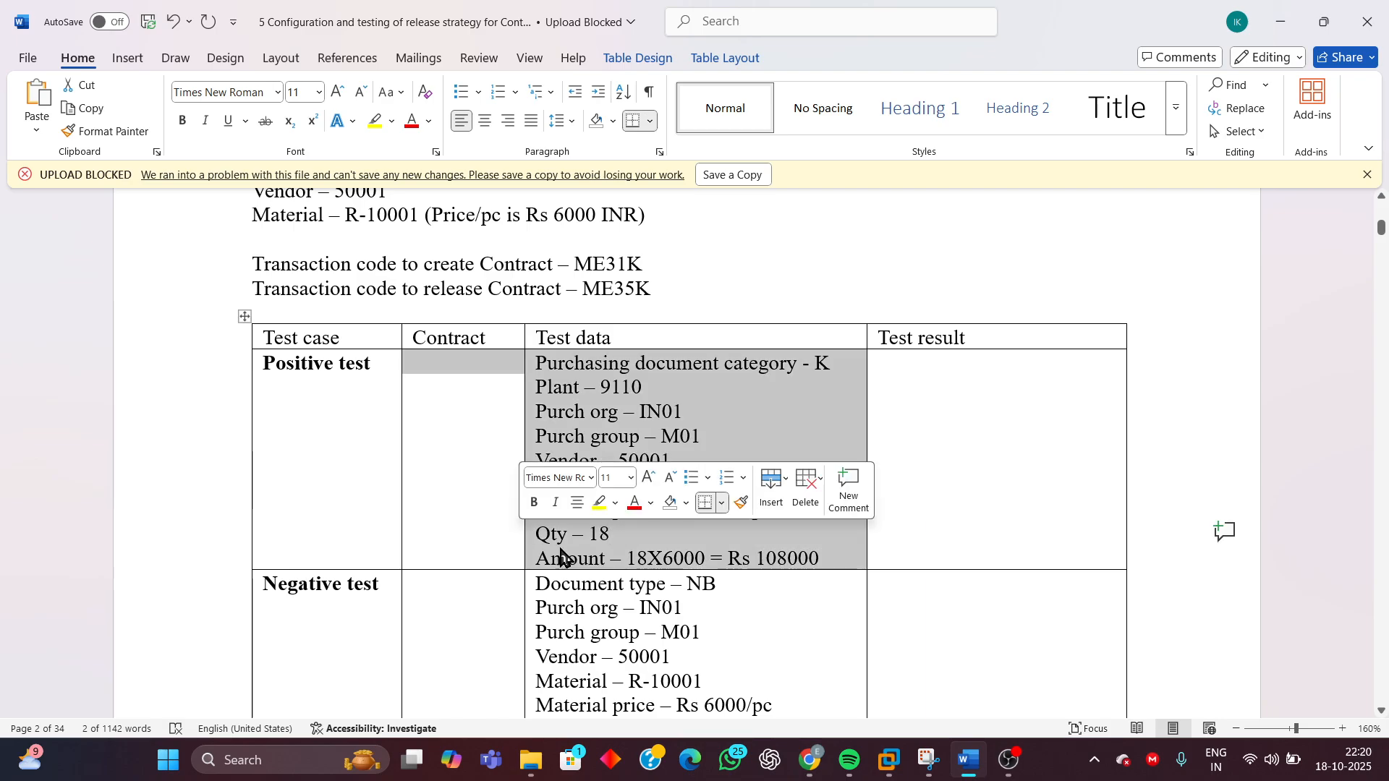
pyautogui.moveTo(889, 759)
pyautogui.click(1071, 655)
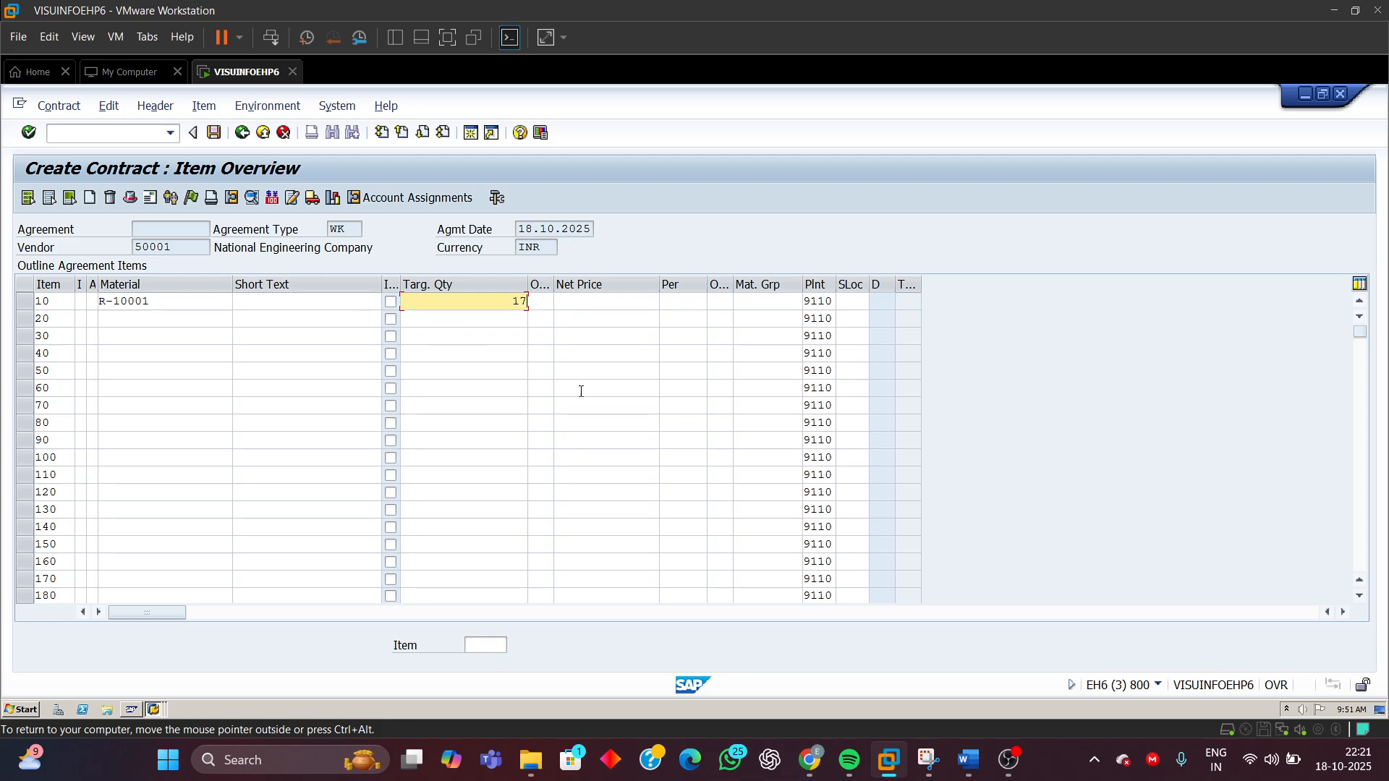
# - Set the net price of contract item 10 to 6000 and confirm the item entries
pyautogui.click(607, 300)
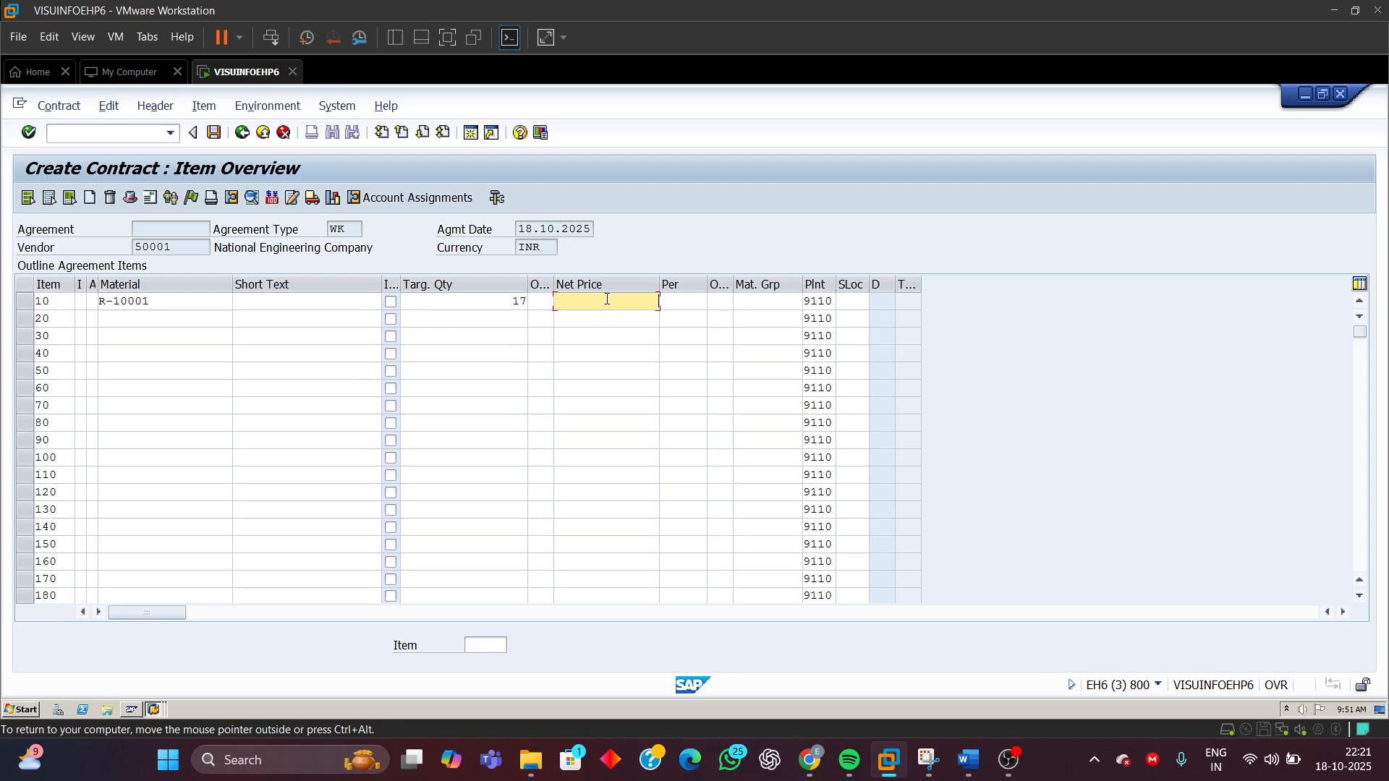
pyautogui.write('6000')
pyautogui.moveTo(625, 301); pyautogui.dragTo(682, 321)
pyautogui.press('BackSpace')
pyautogui.click(1057, 340)
pyautogui.press('Return')
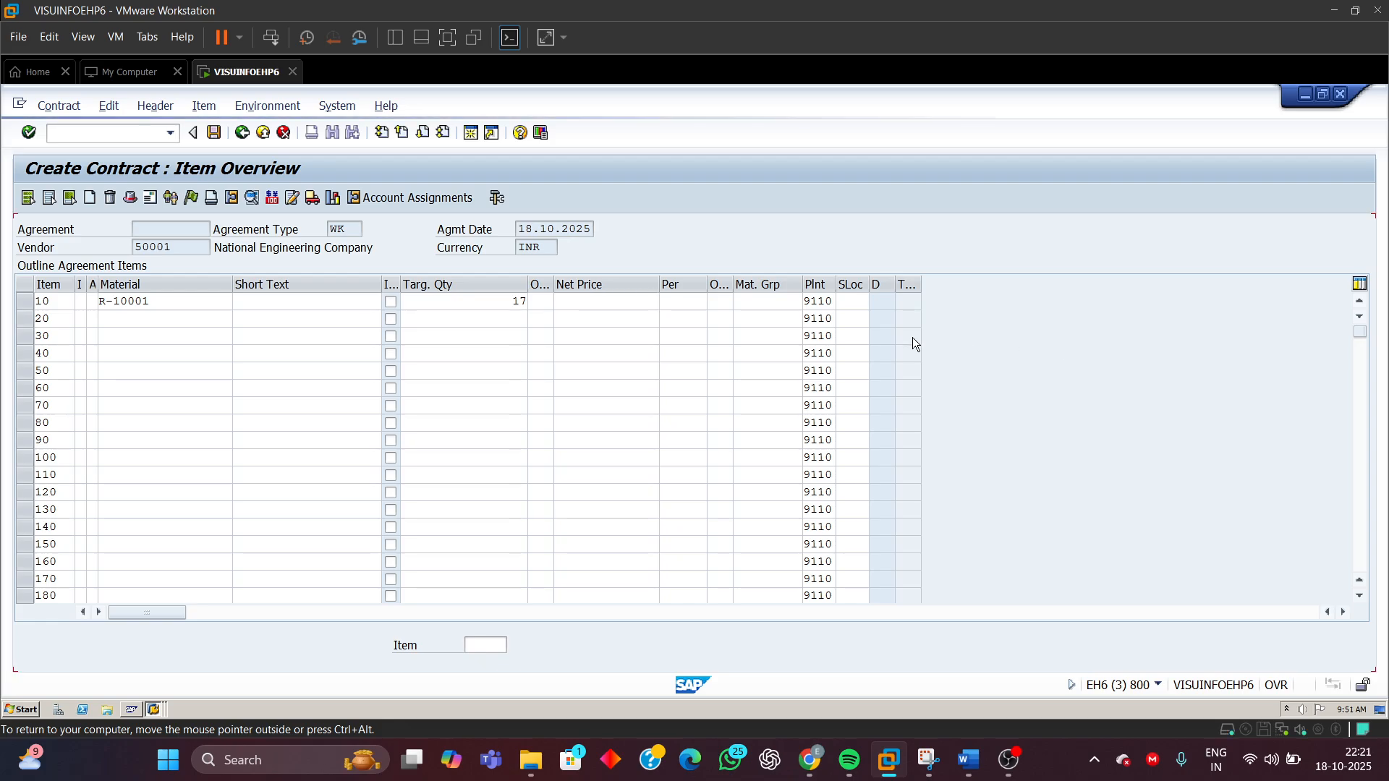
pyautogui.write('6000')
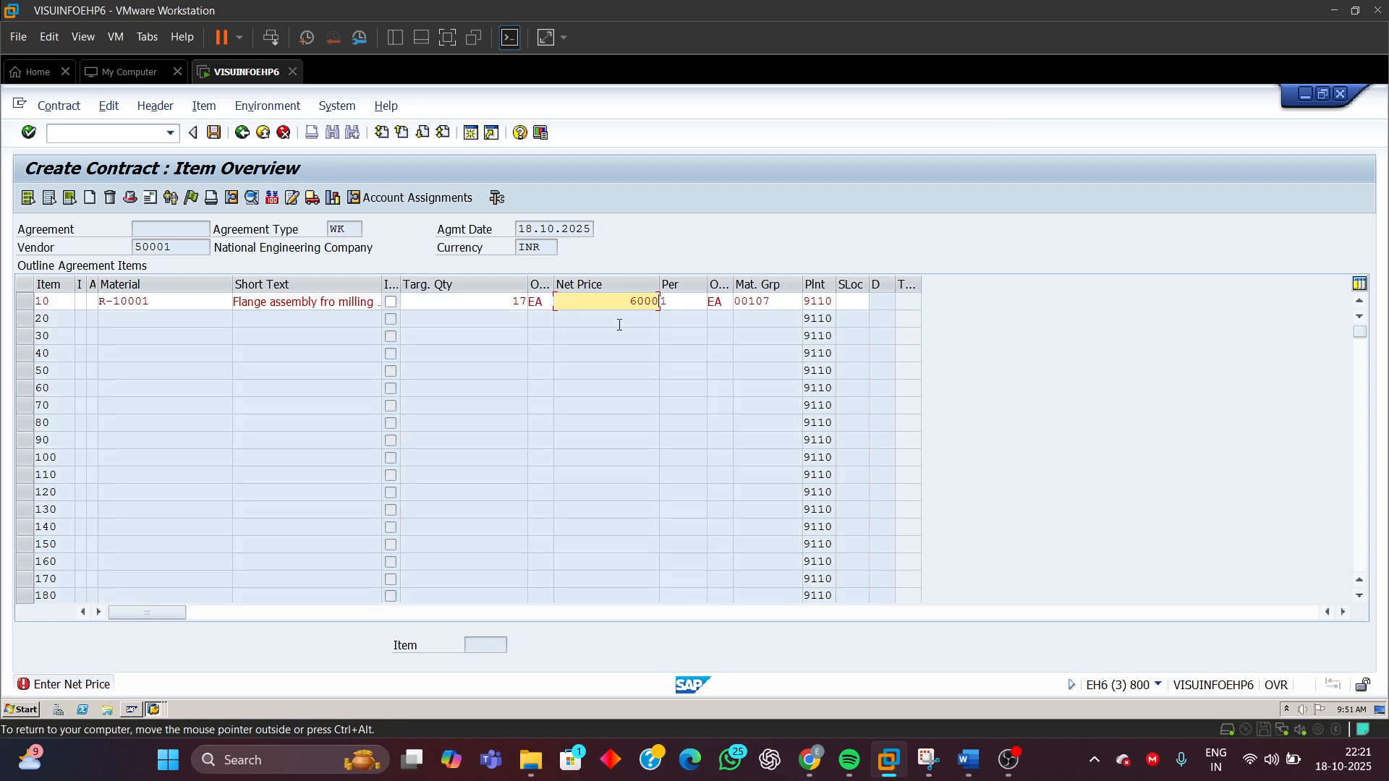
pyautogui.press('Return')
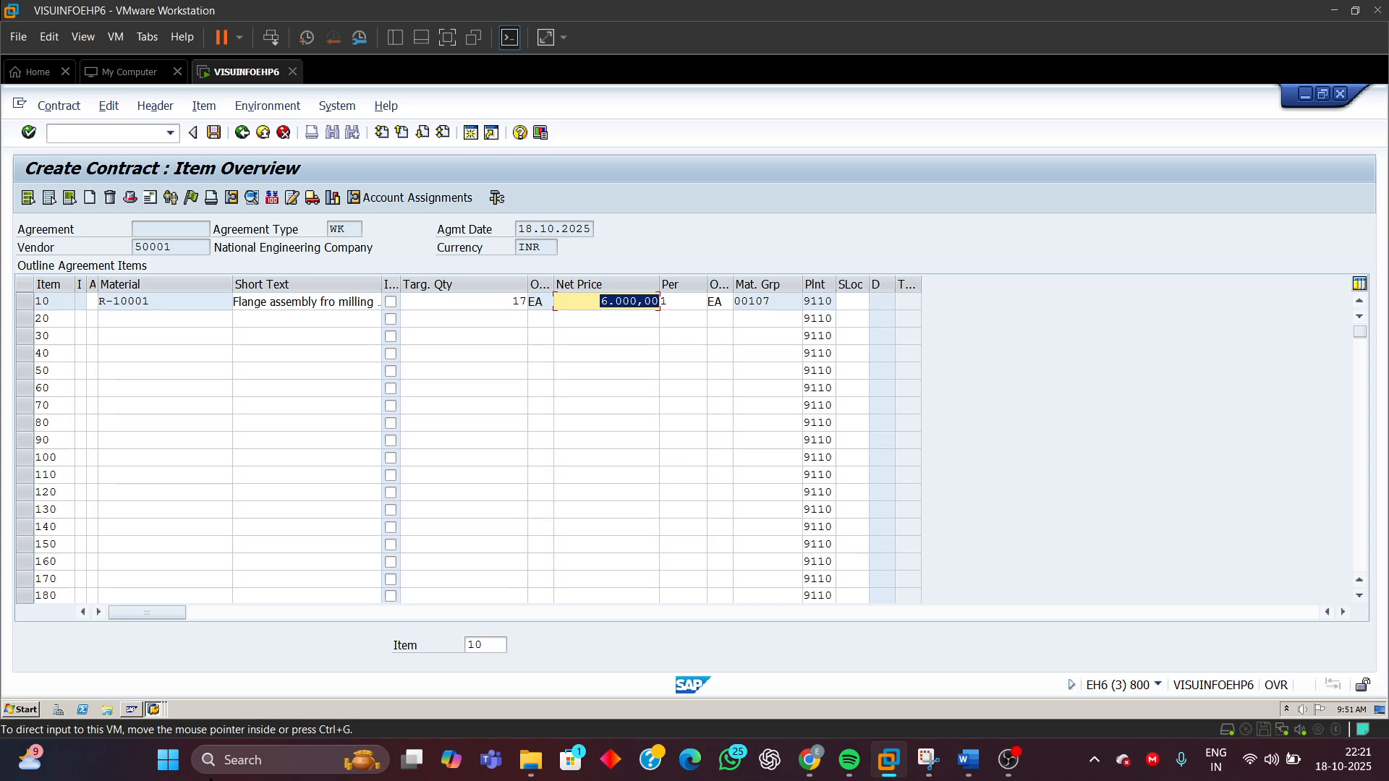
# - Switch to Calculator and multiply the item quantity 17 by 6
pyautogui.click(299, 761)
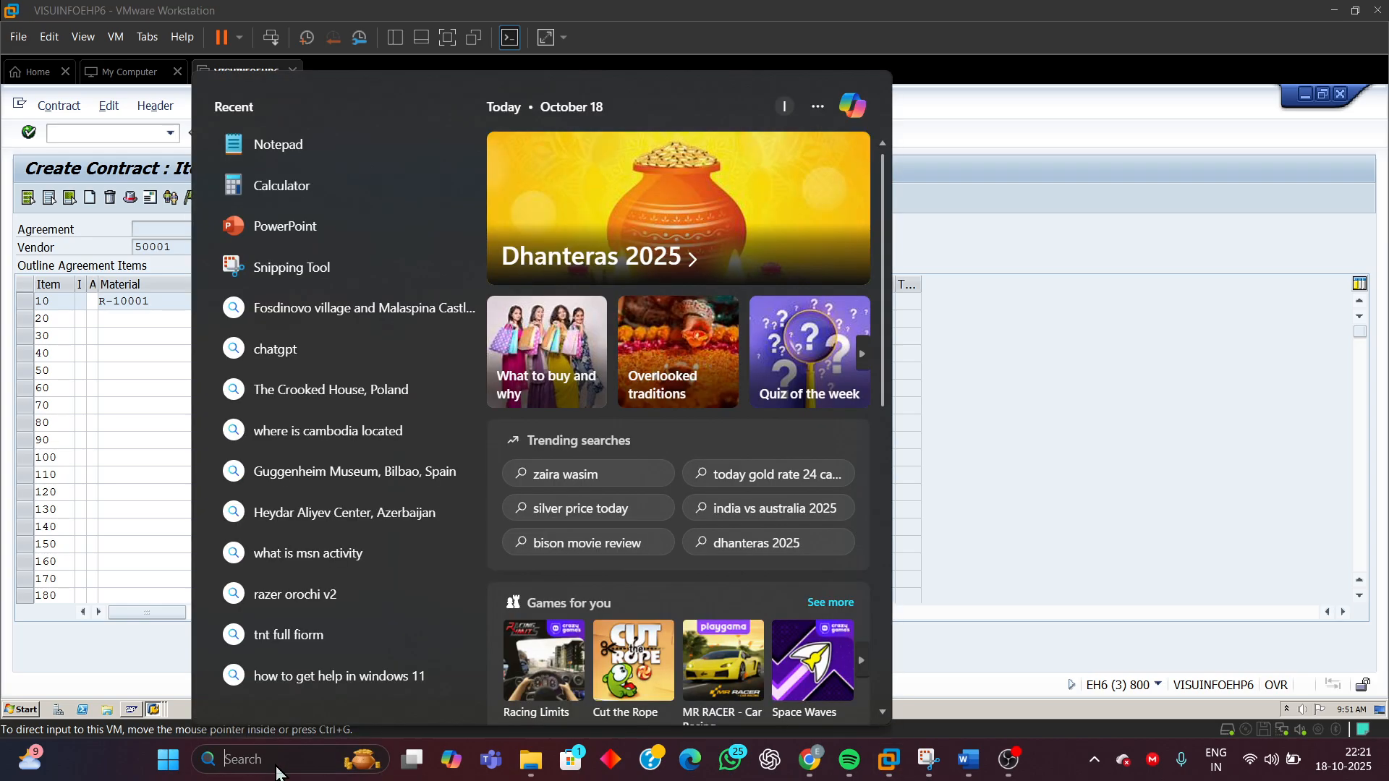
pyautogui.click(289, 186)
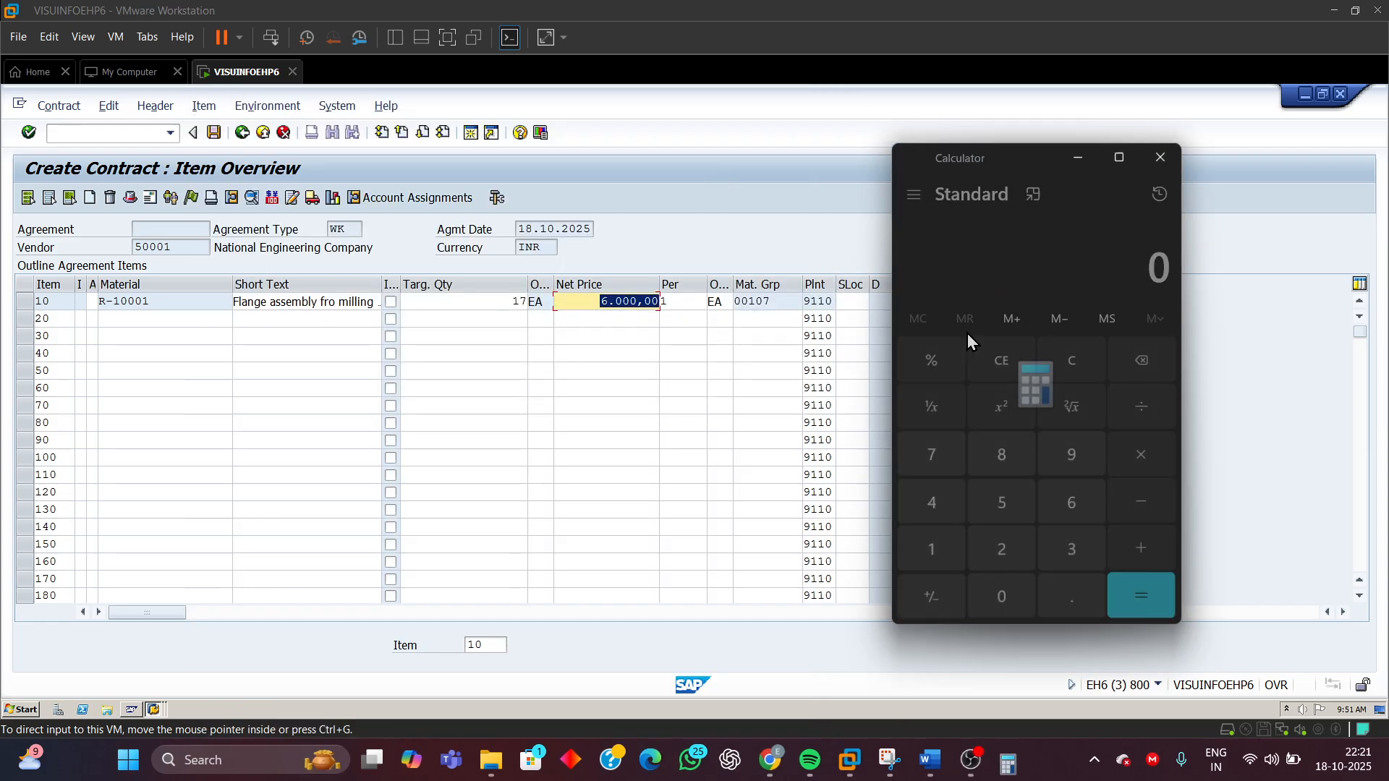
pyautogui.click(933, 549)
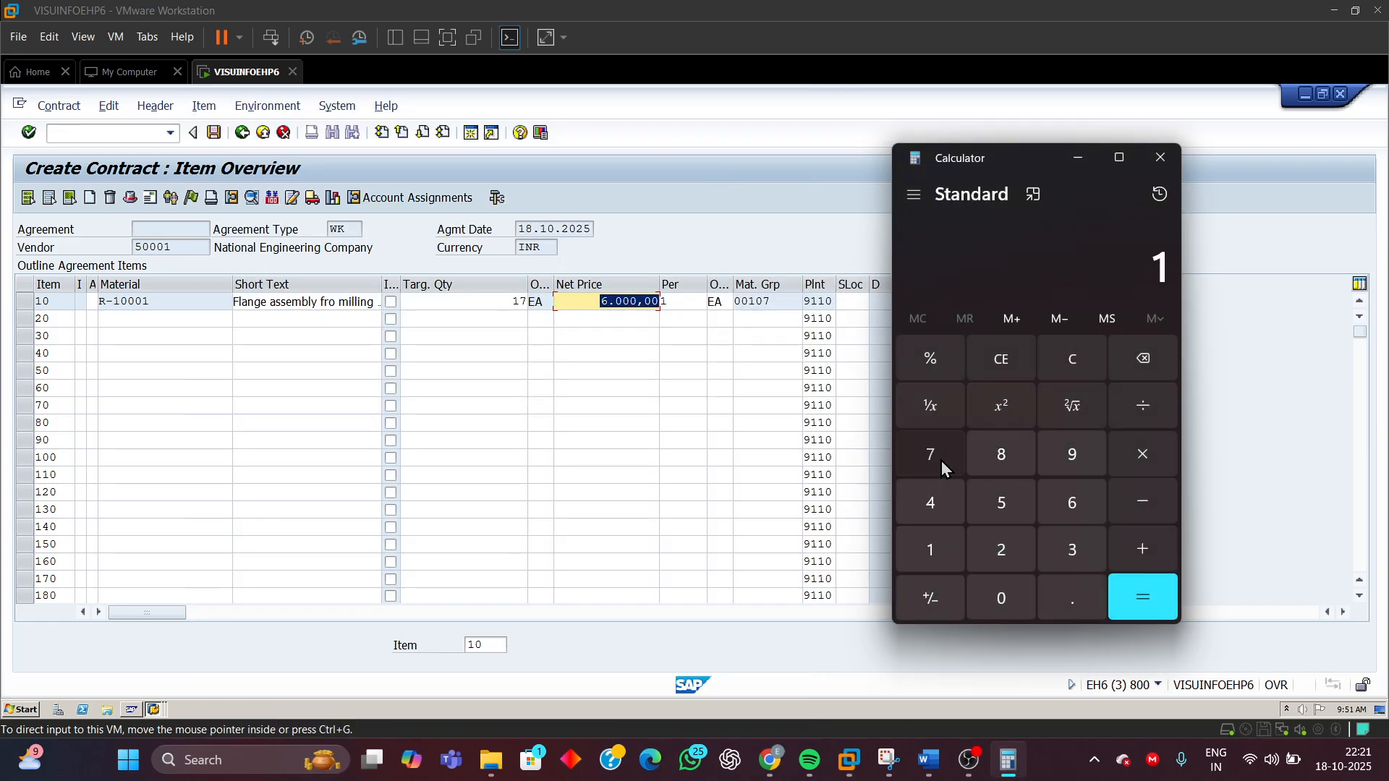
pyautogui.click(941, 462)
pyautogui.click(1075, 492)
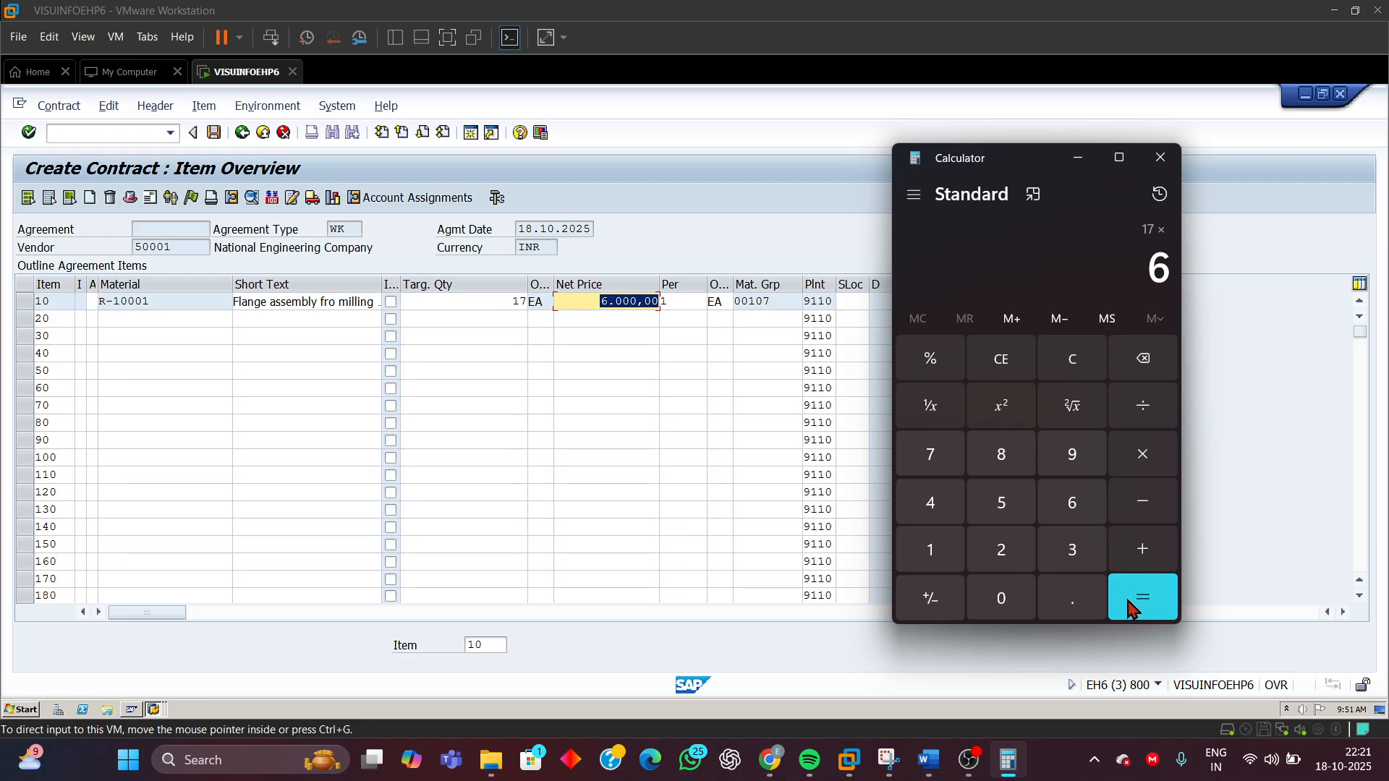
pyautogui.click(1142, 598)
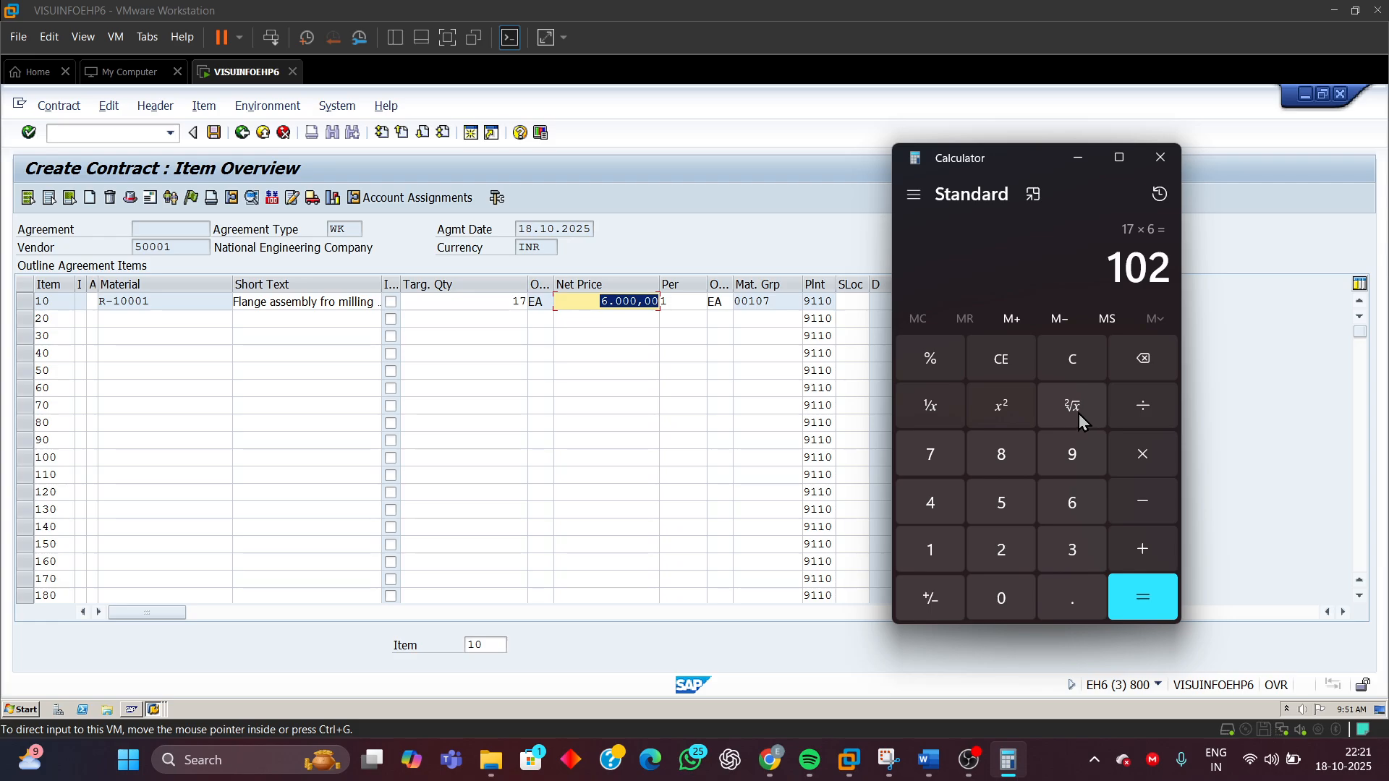
# - Multiply 17 by 6000 to check the item's total value, and return to the SAP item overview
pyautogui.click(999, 358)
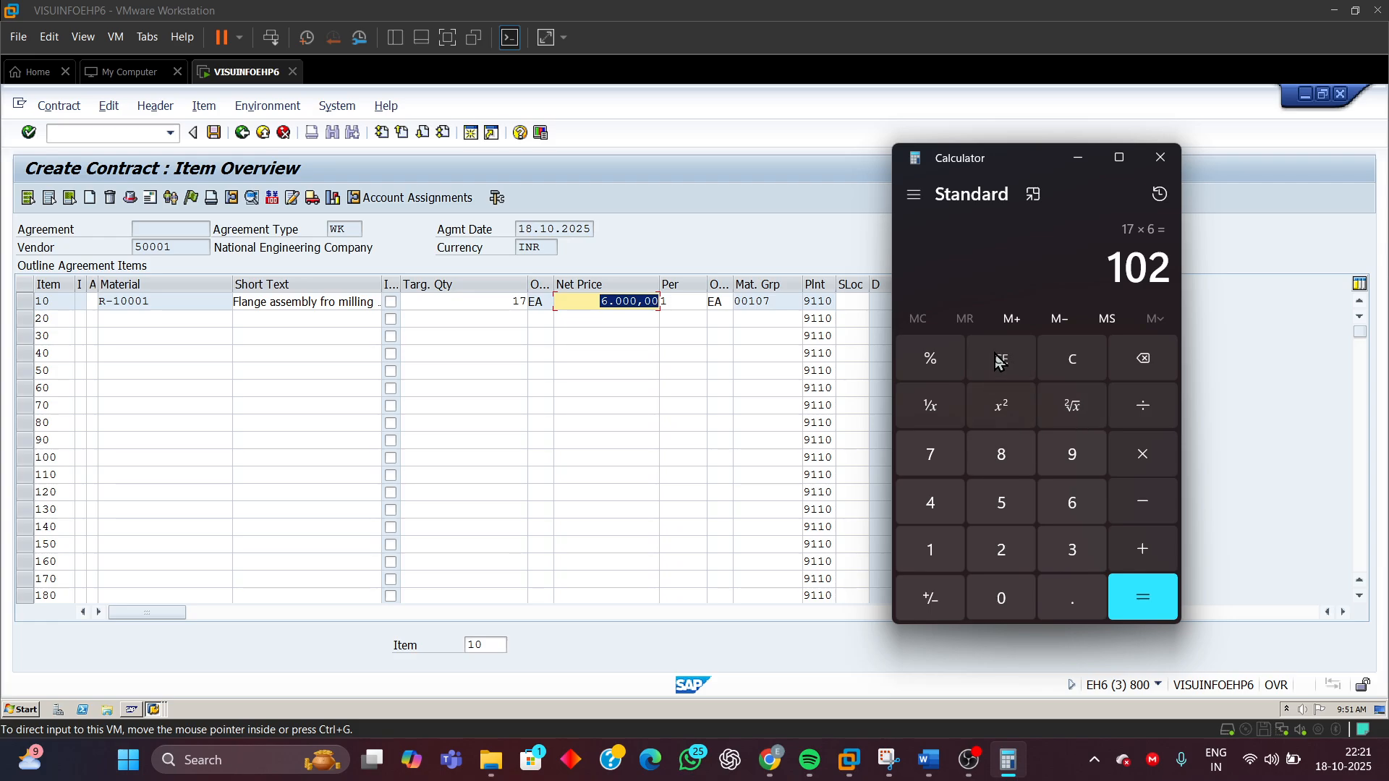
pyautogui.click(931, 550)
pyautogui.click(933, 456)
pyautogui.click(1142, 453)
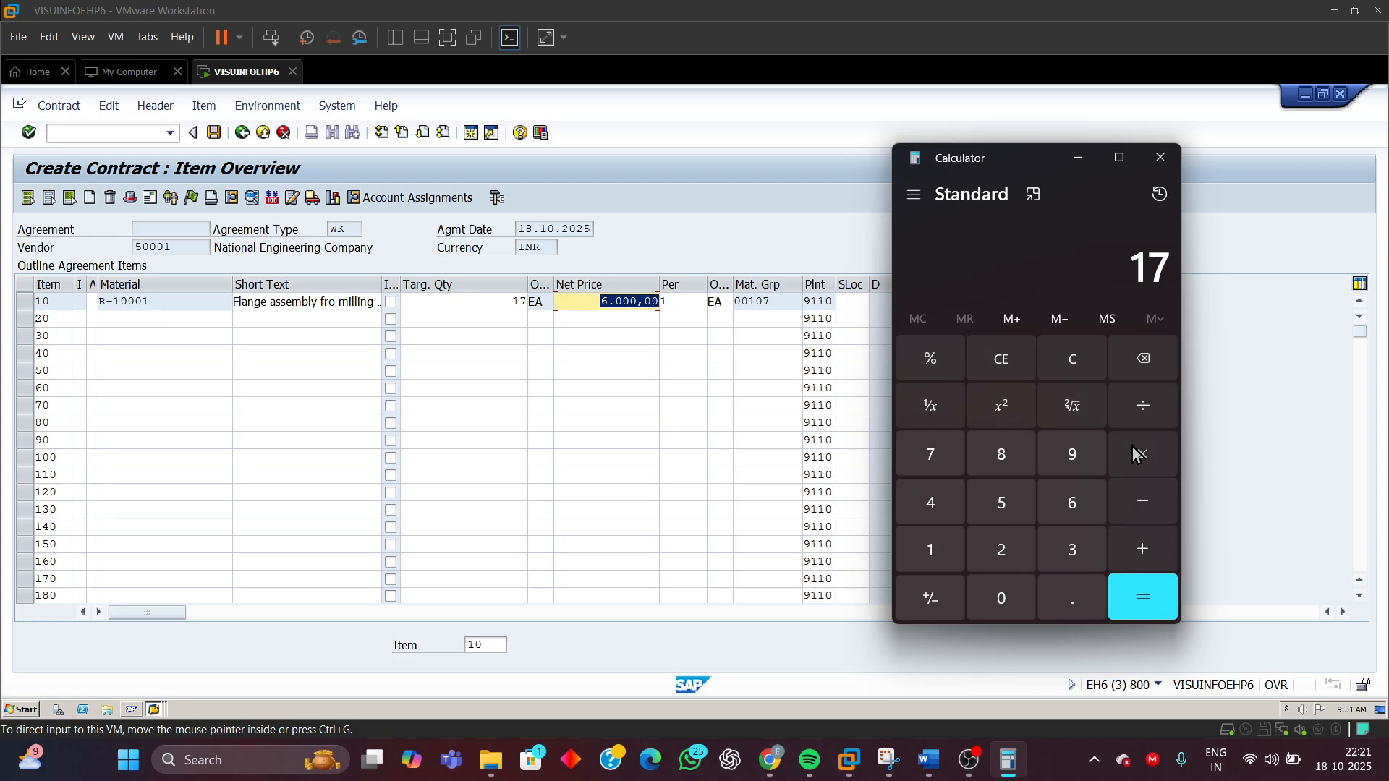
pyautogui.click(1074, 504)
pyautogui.click(1006, 589)
pyautogui.doubleClick(1006, 589)
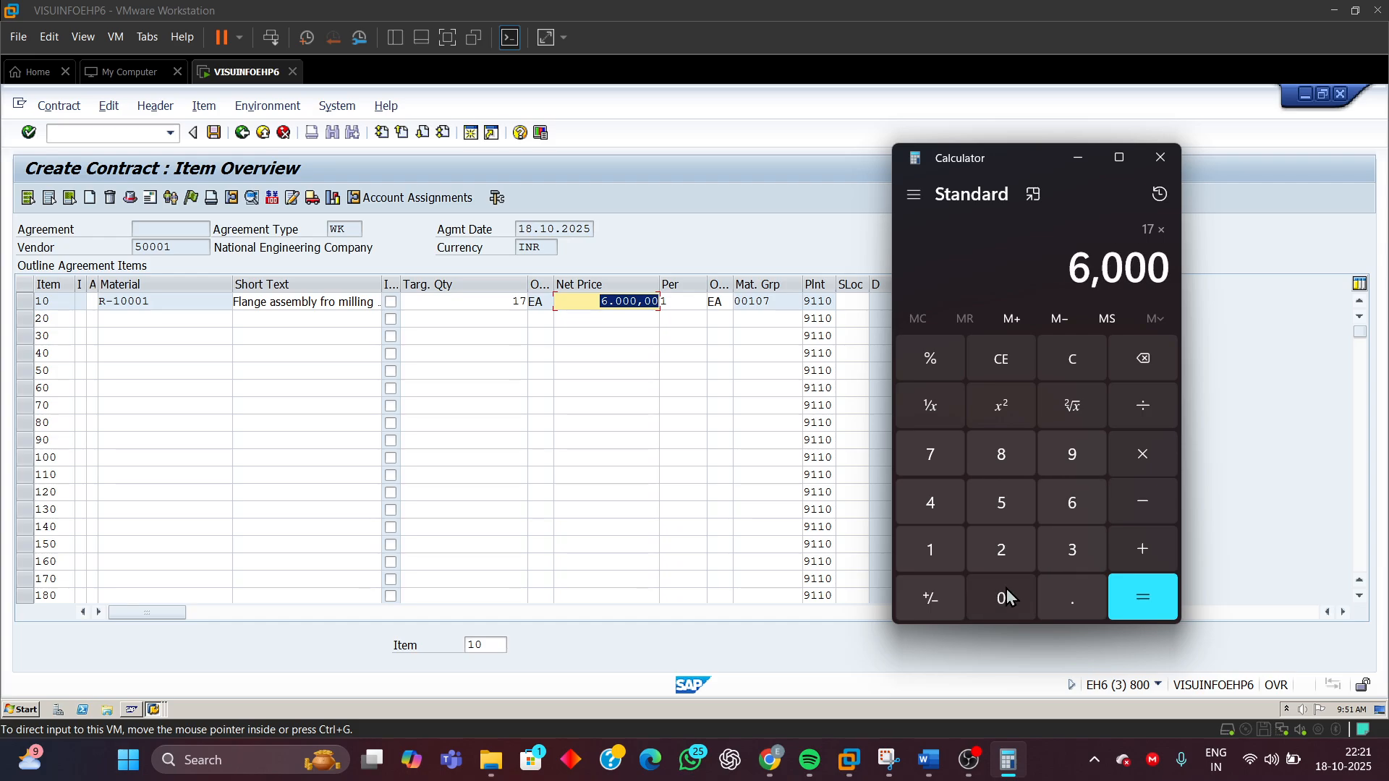
pyautogui.click(1127, 612)
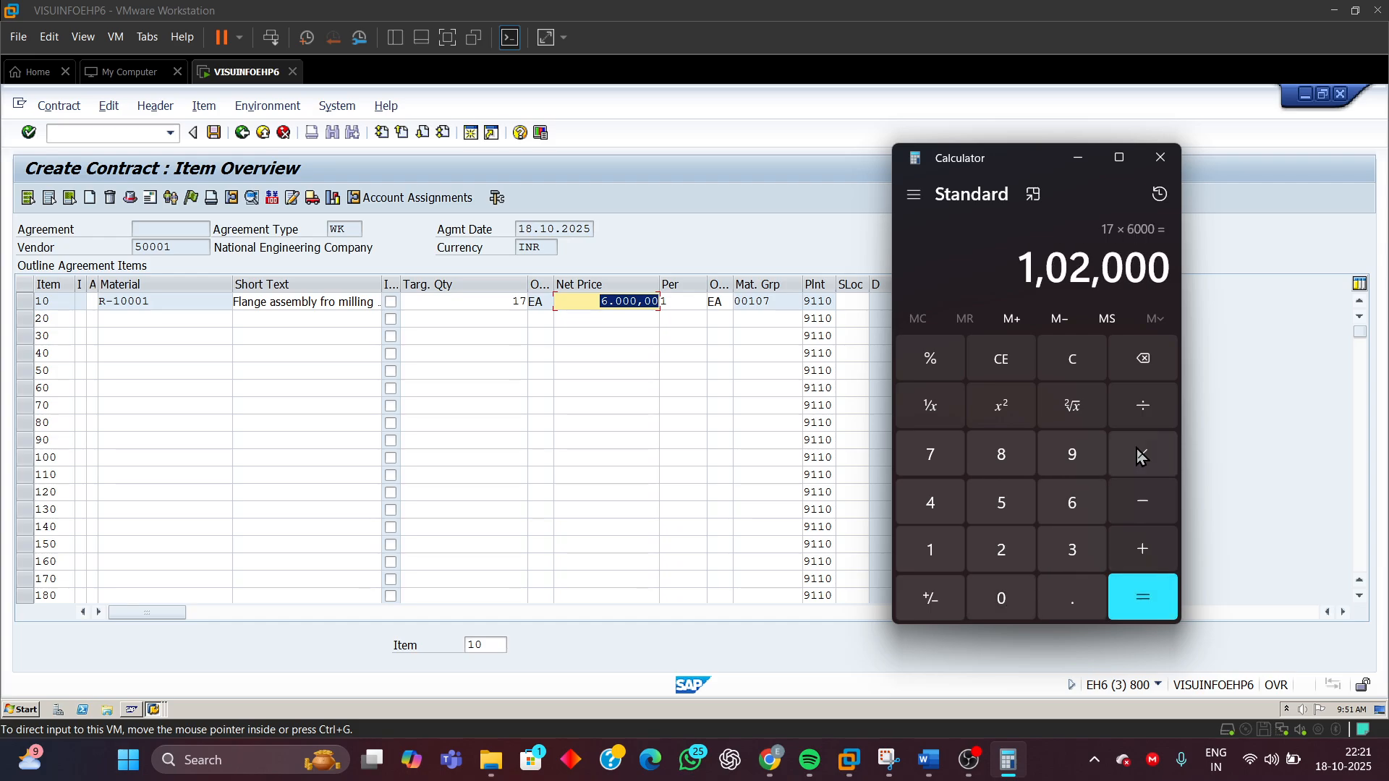
pyautogui.click(1080, 159)
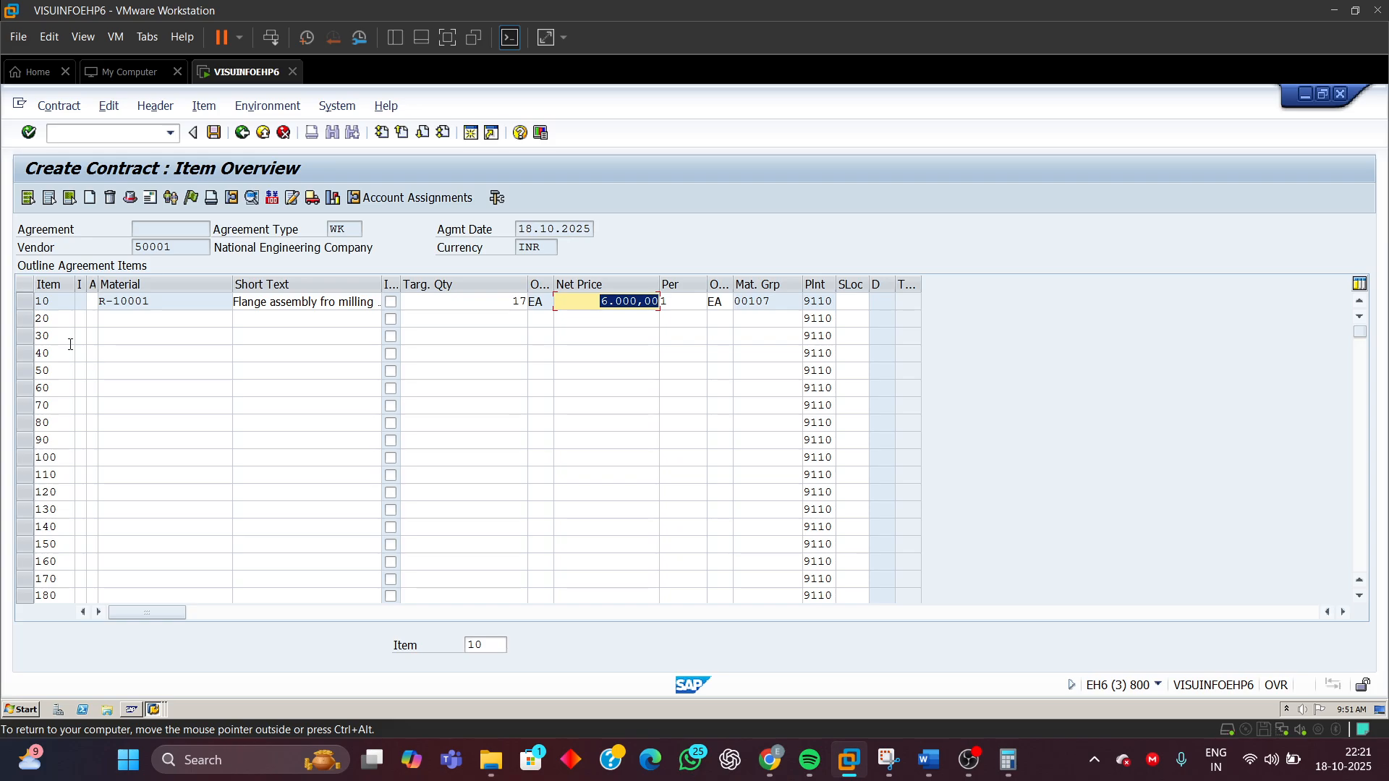
# - Check the new contract's release strategy, and save the contract while exiting its header data
pyautogui.click(192, 197)
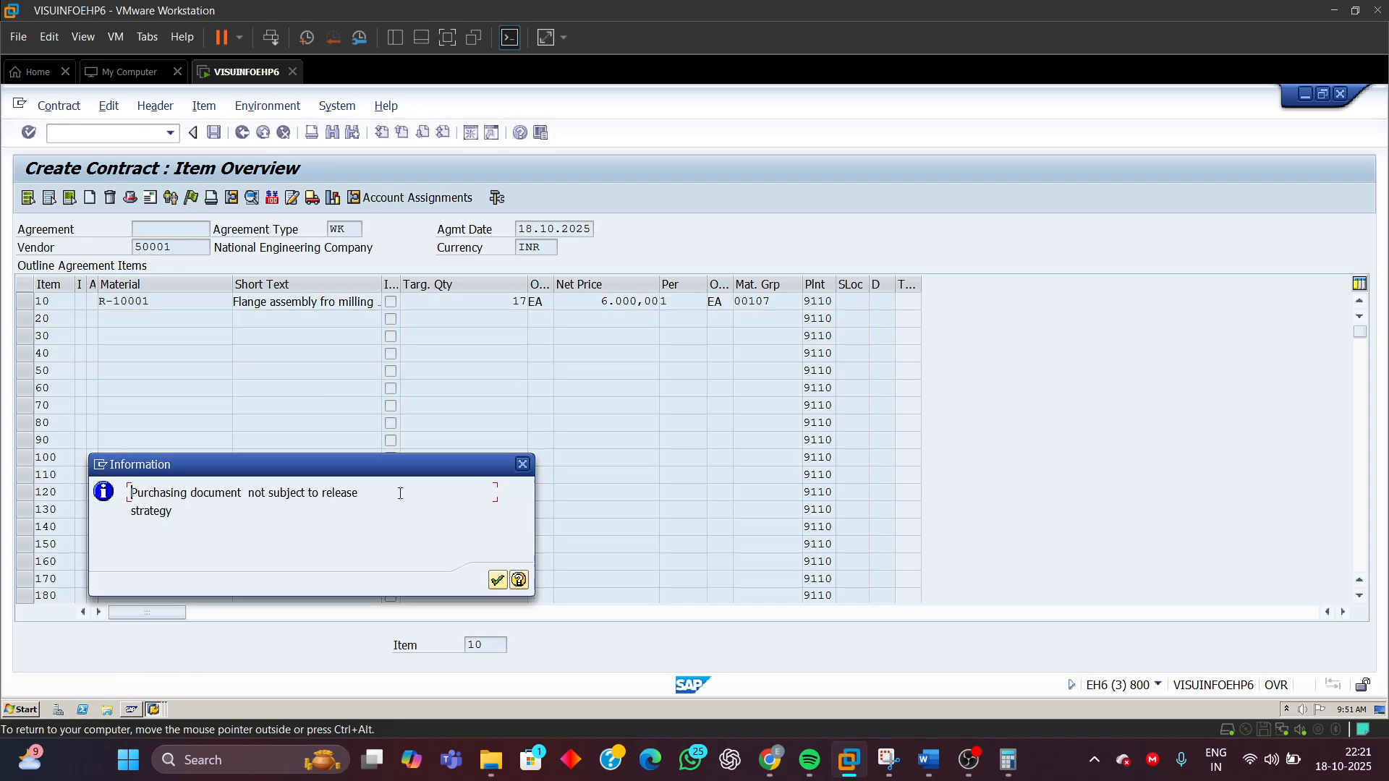
pyautogui.click(528, 469)
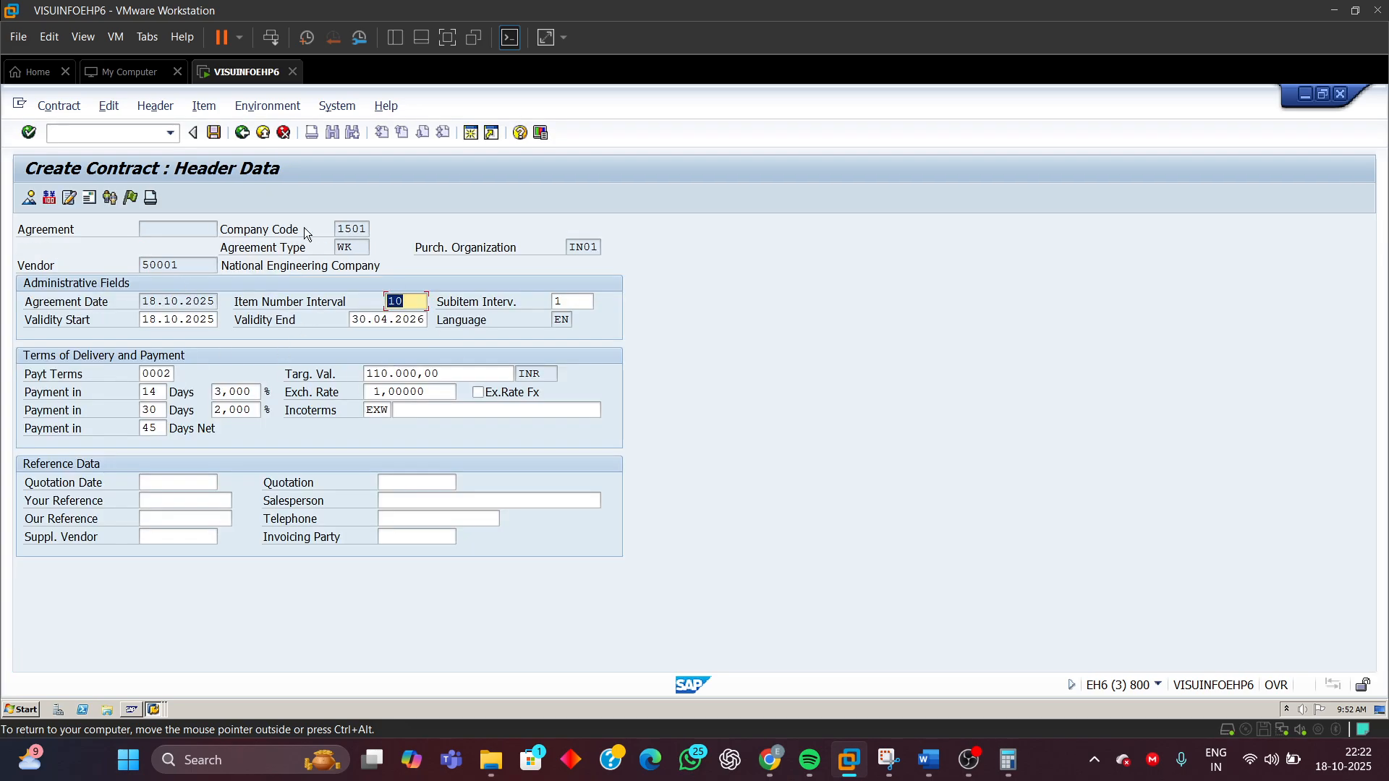
pyautogui.click(242, 134)
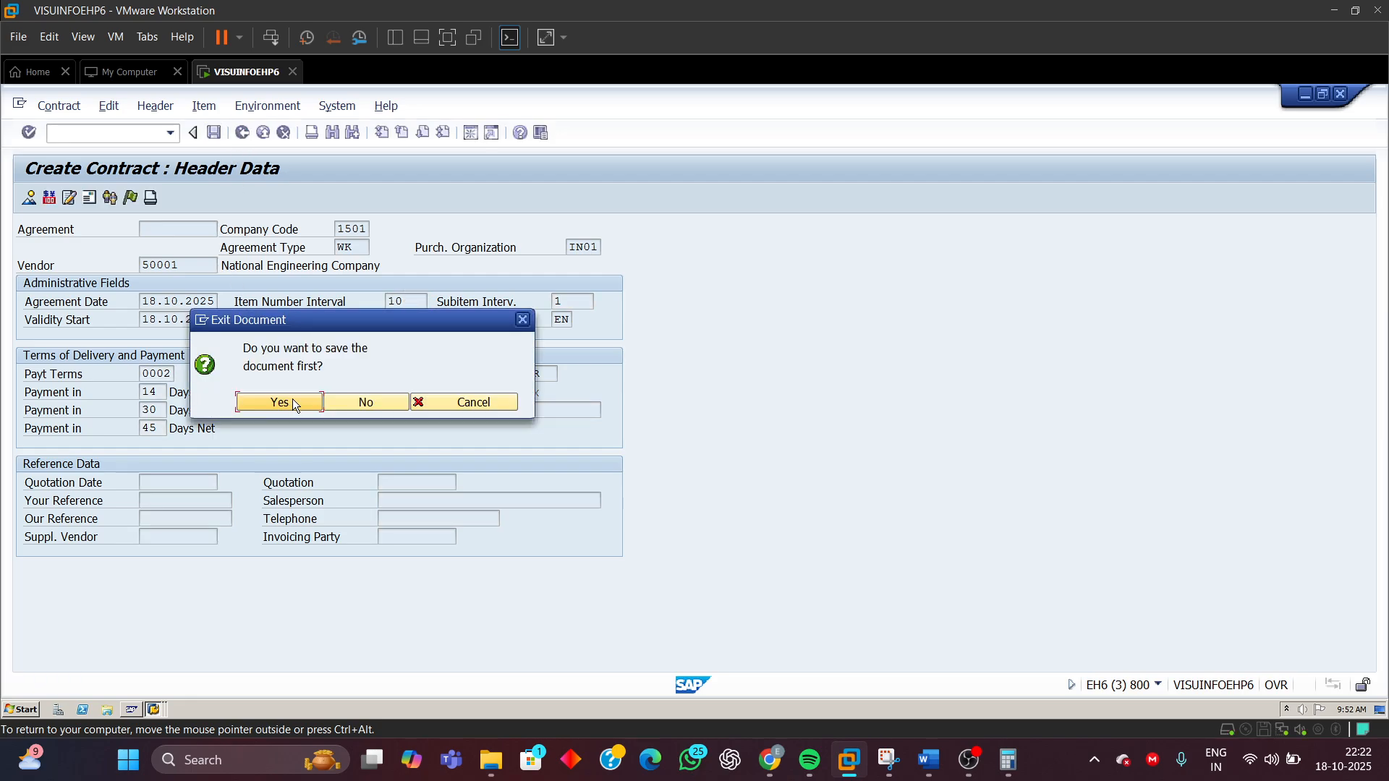
pyautogui.click(297, 405)
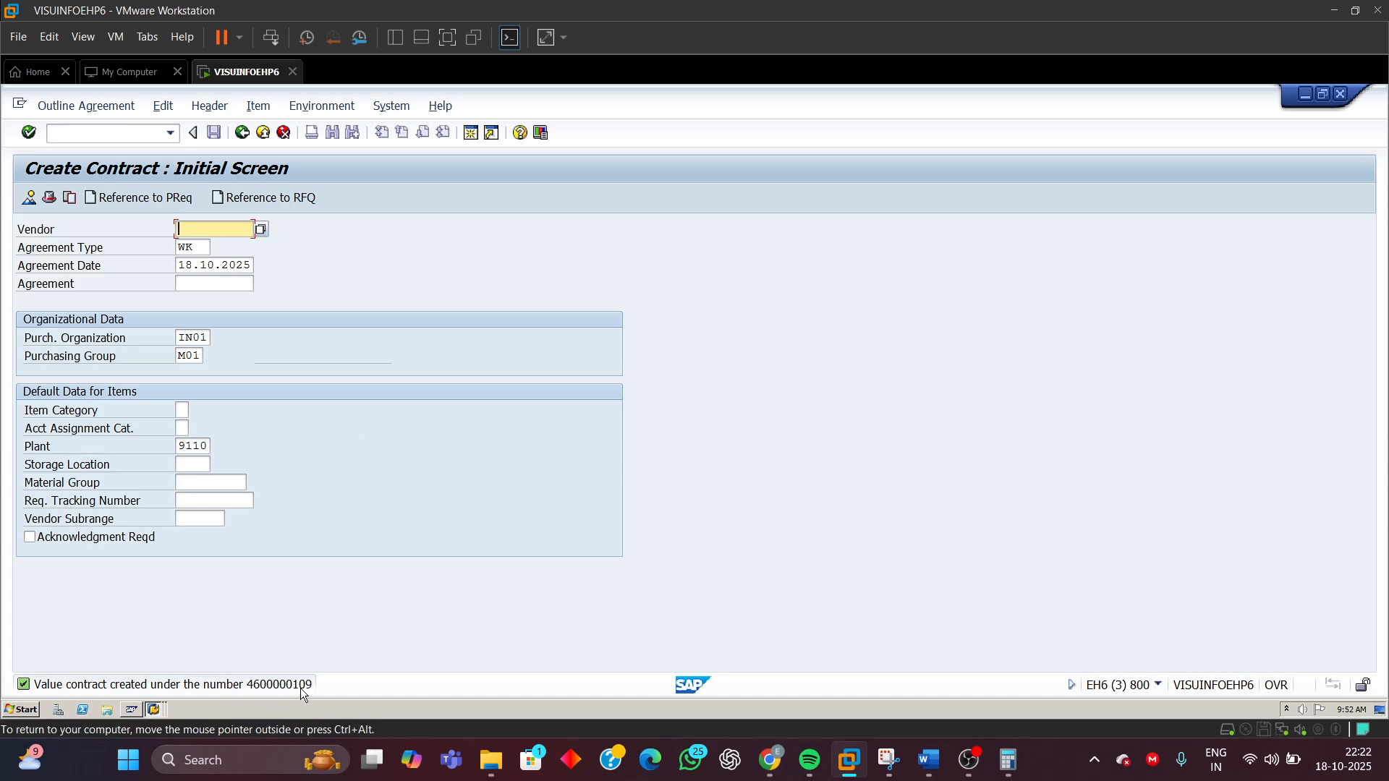
# - Display the saved contract and examine its release group, release strategy, final release codes and release ID
pyautogui.click(97, 109)
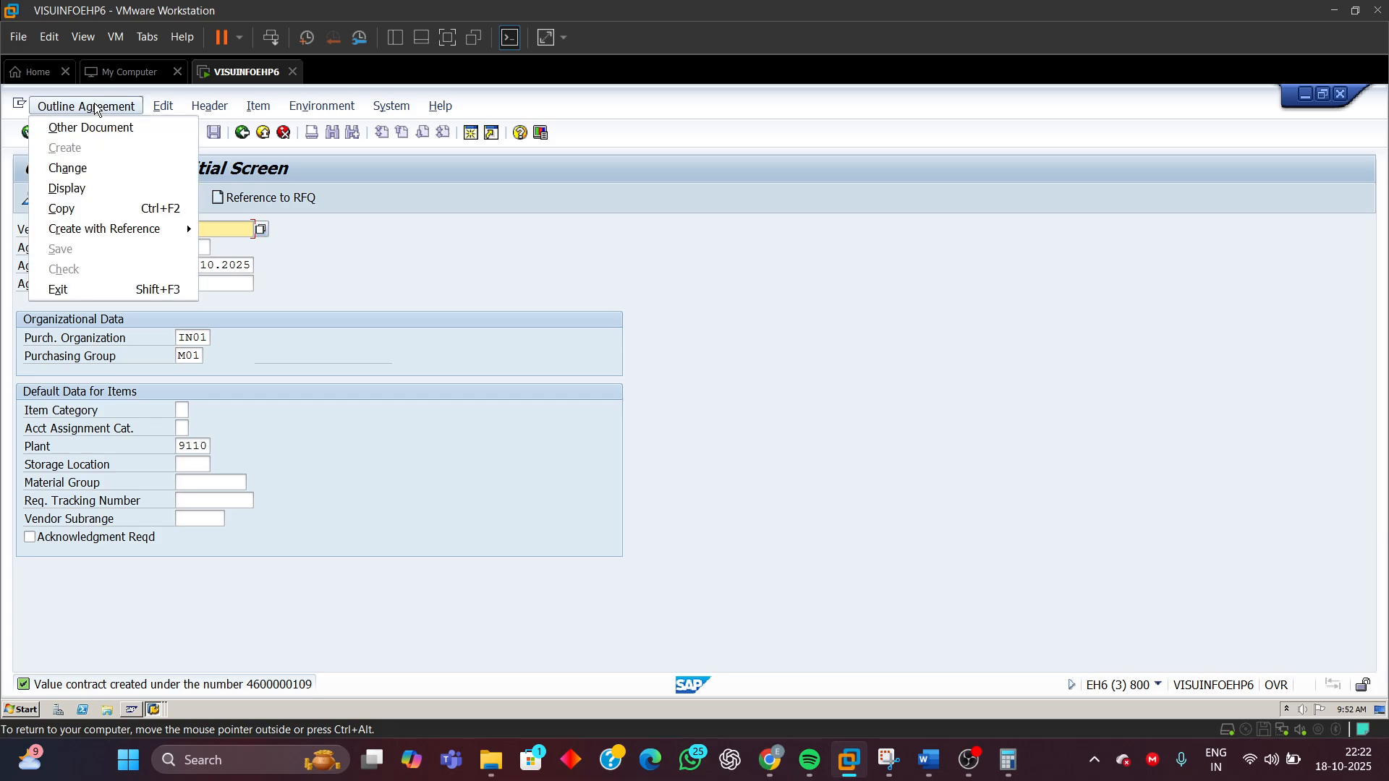
pyautogui.click(76, 189)
pyautogui.press('Return')
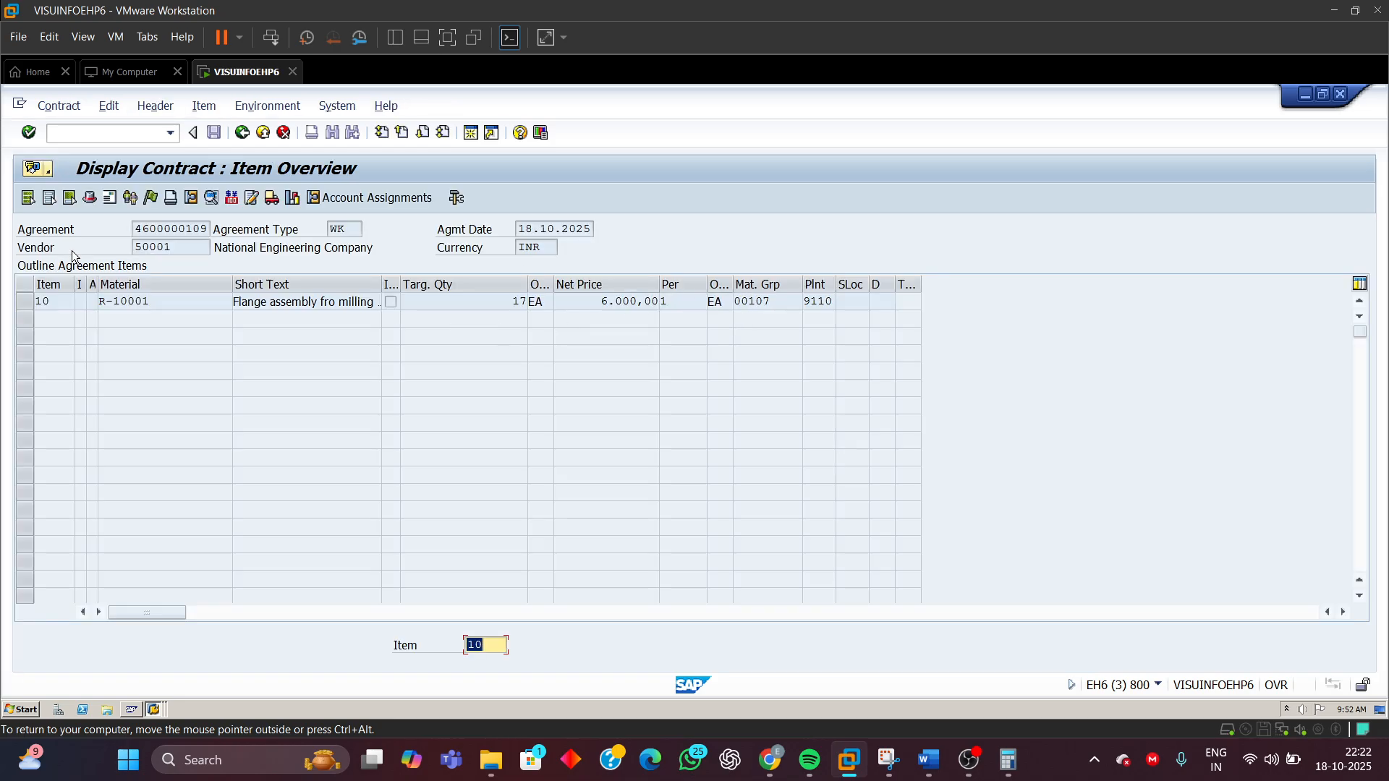
pyautogui.click(150, 199)
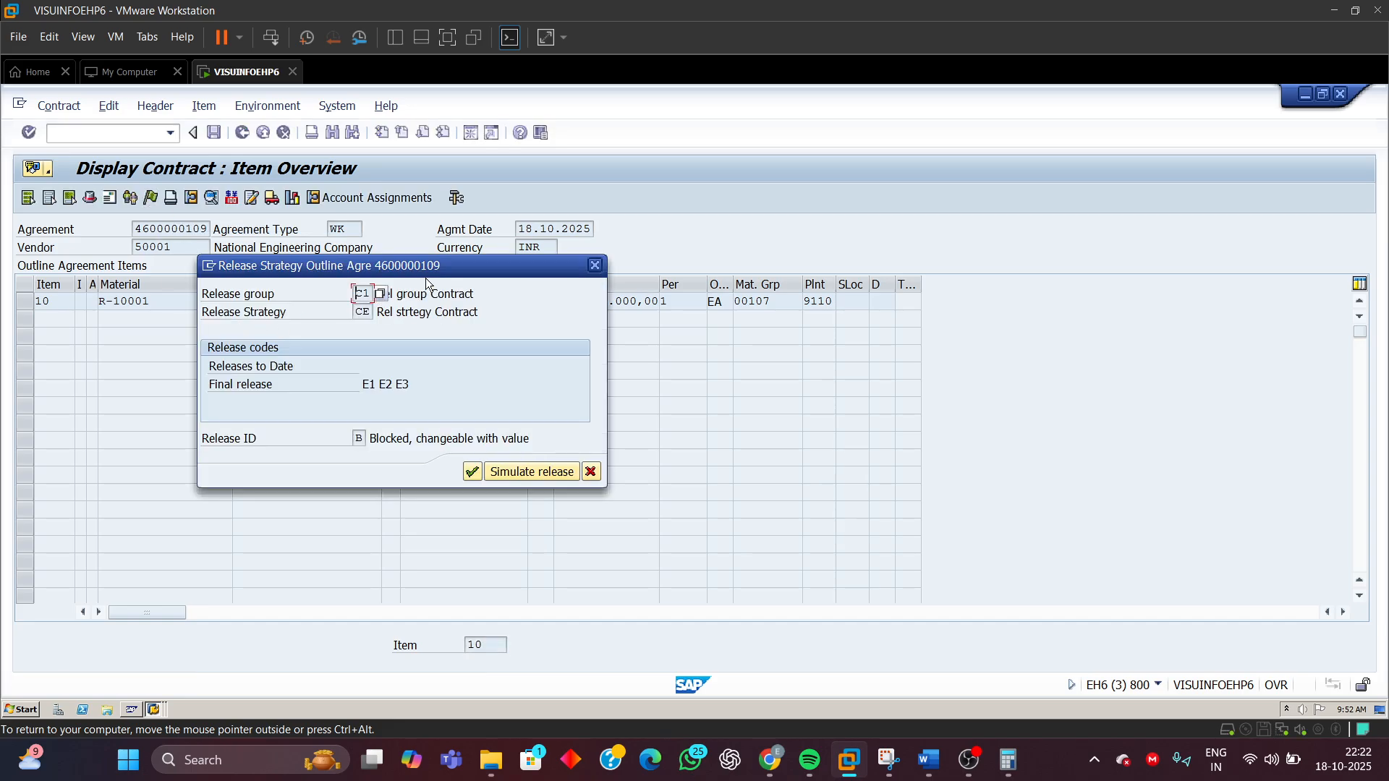
pyautogui.moveTo(429, 267); pyautogui.dragTo(519, 346)
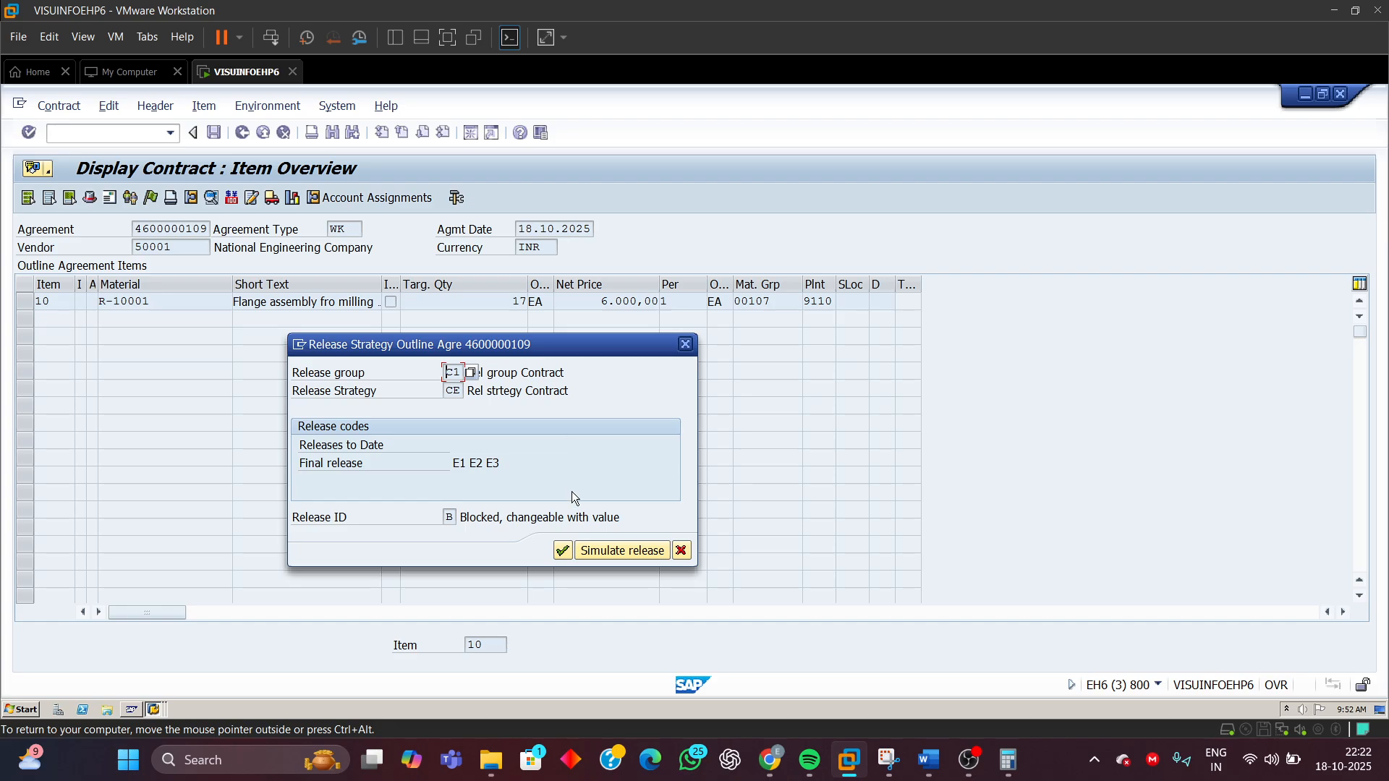
pyautogui.click(449, 516)
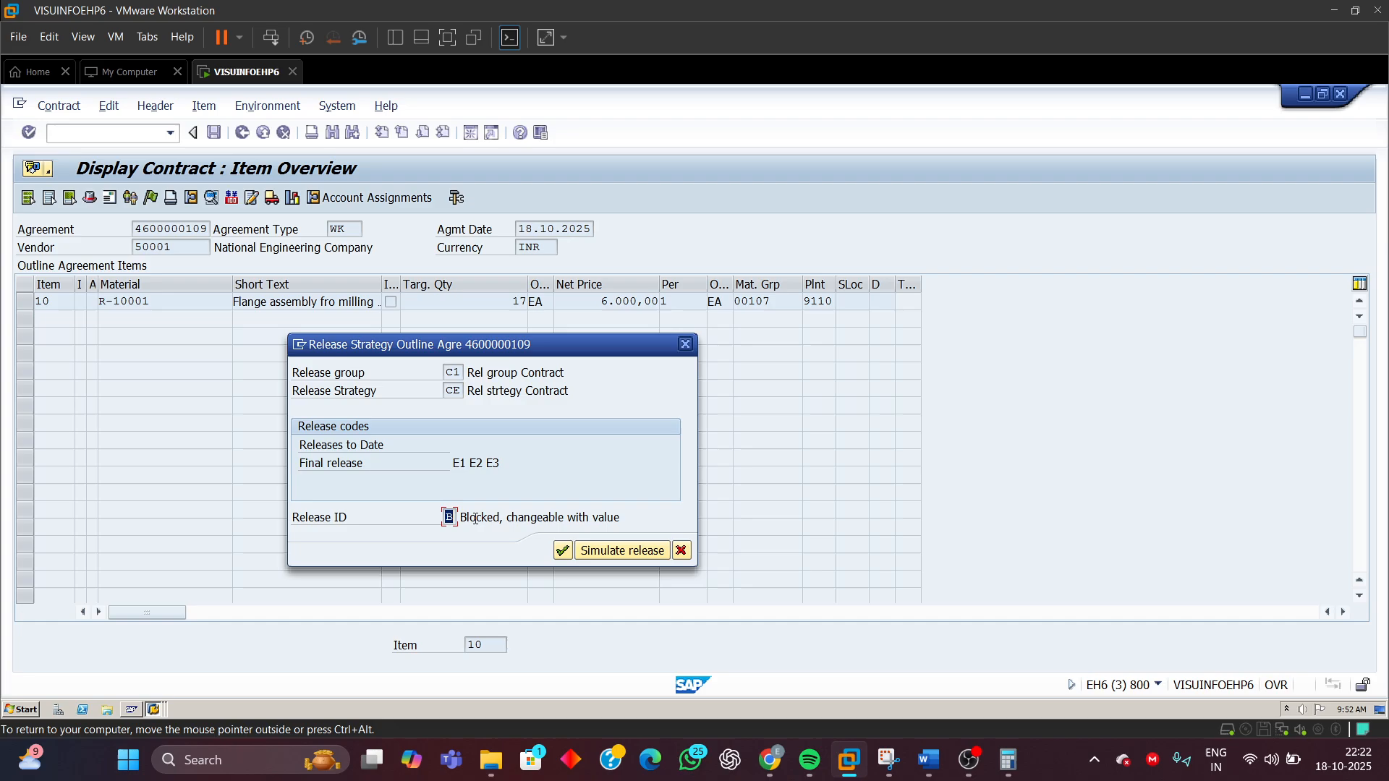
pyautogui.moveTo(513, 463); pyautogui.dragTo(452, 464)
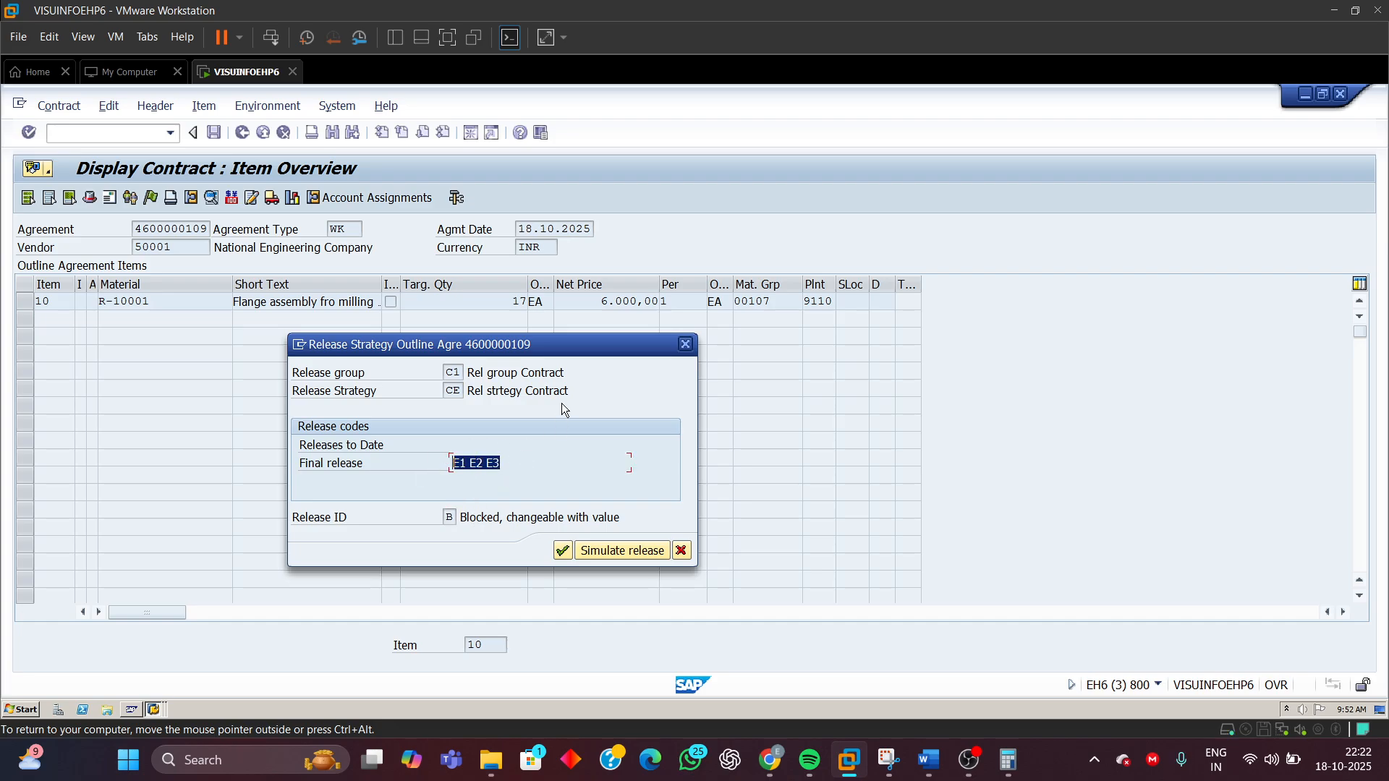
pyautogui.click(685, 345)
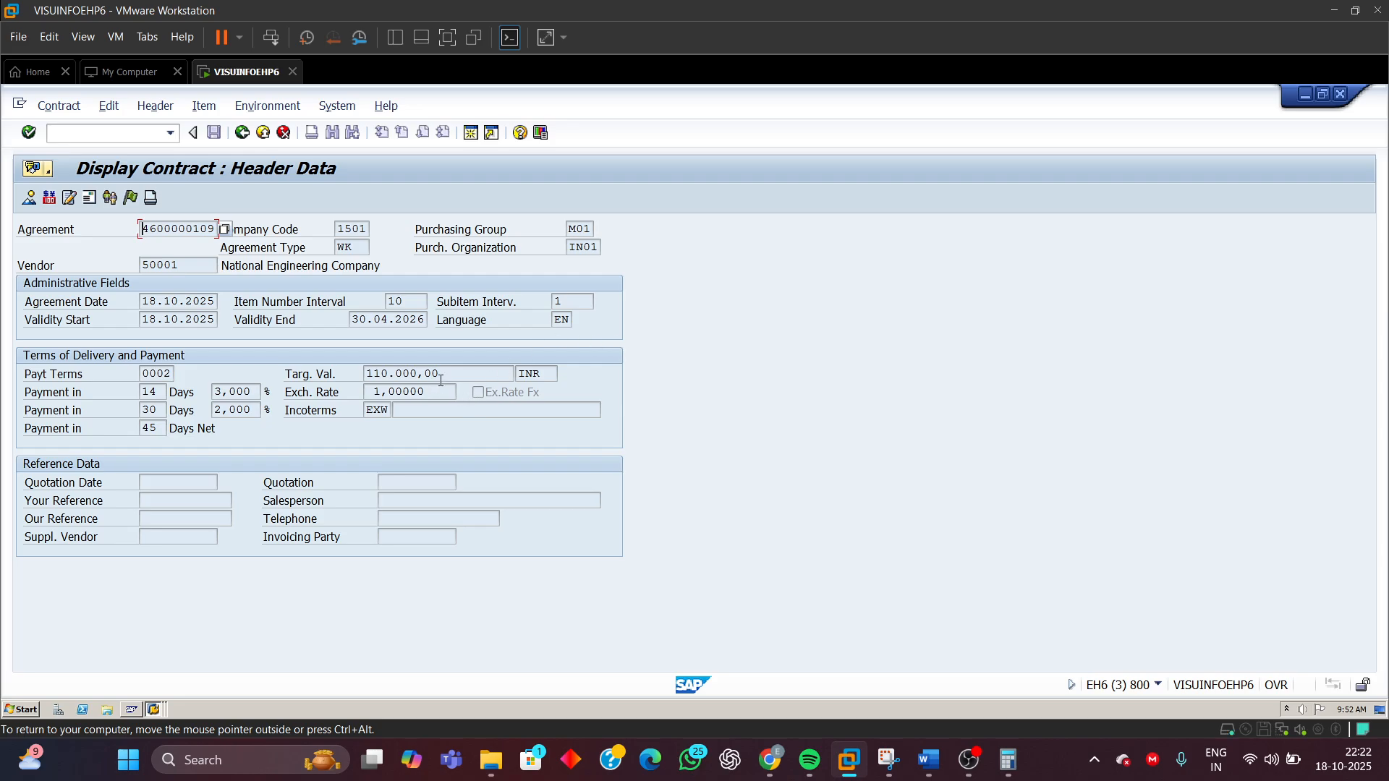
# - Examine the target value in the contract's header data, and reopen its release strategy details from the item overview
pyautogui.doubleClick(441, 380)
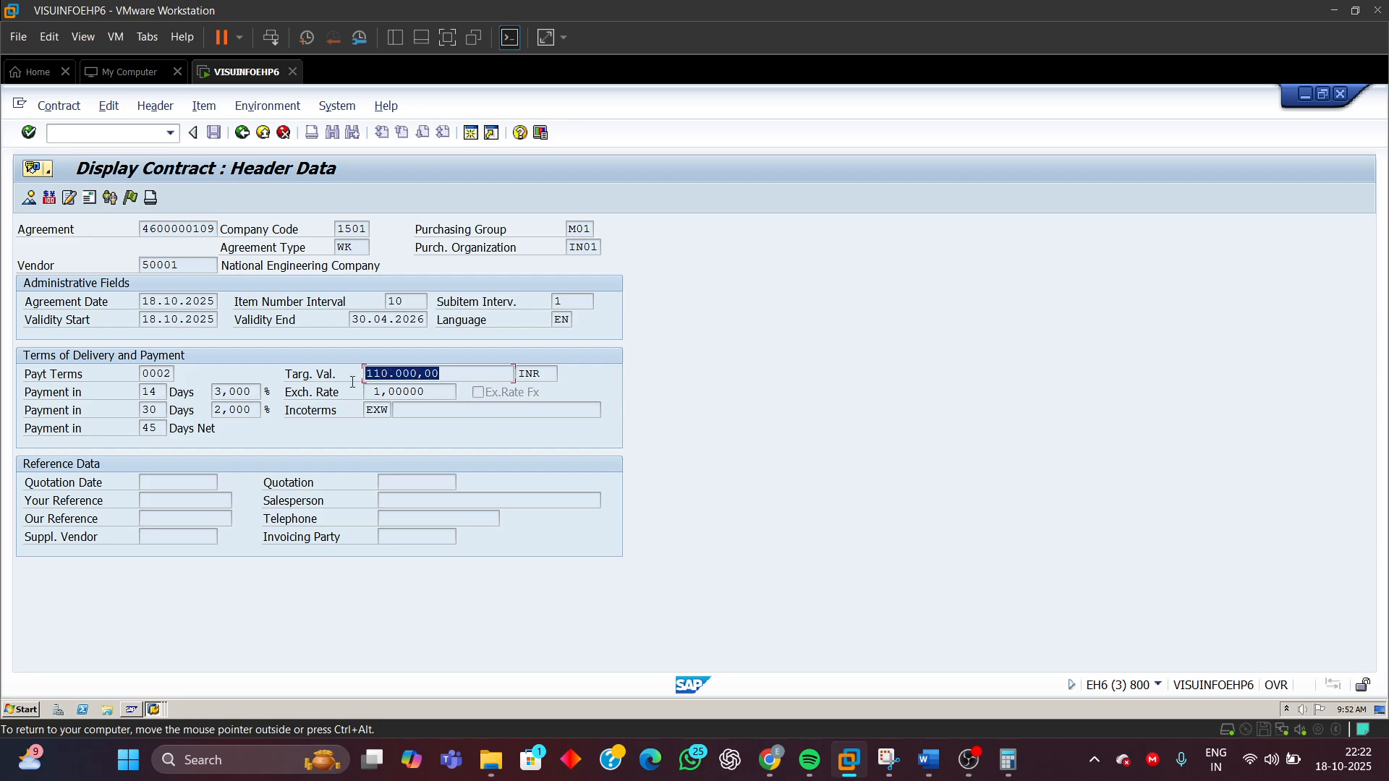
pyautogui.click(30, 197)
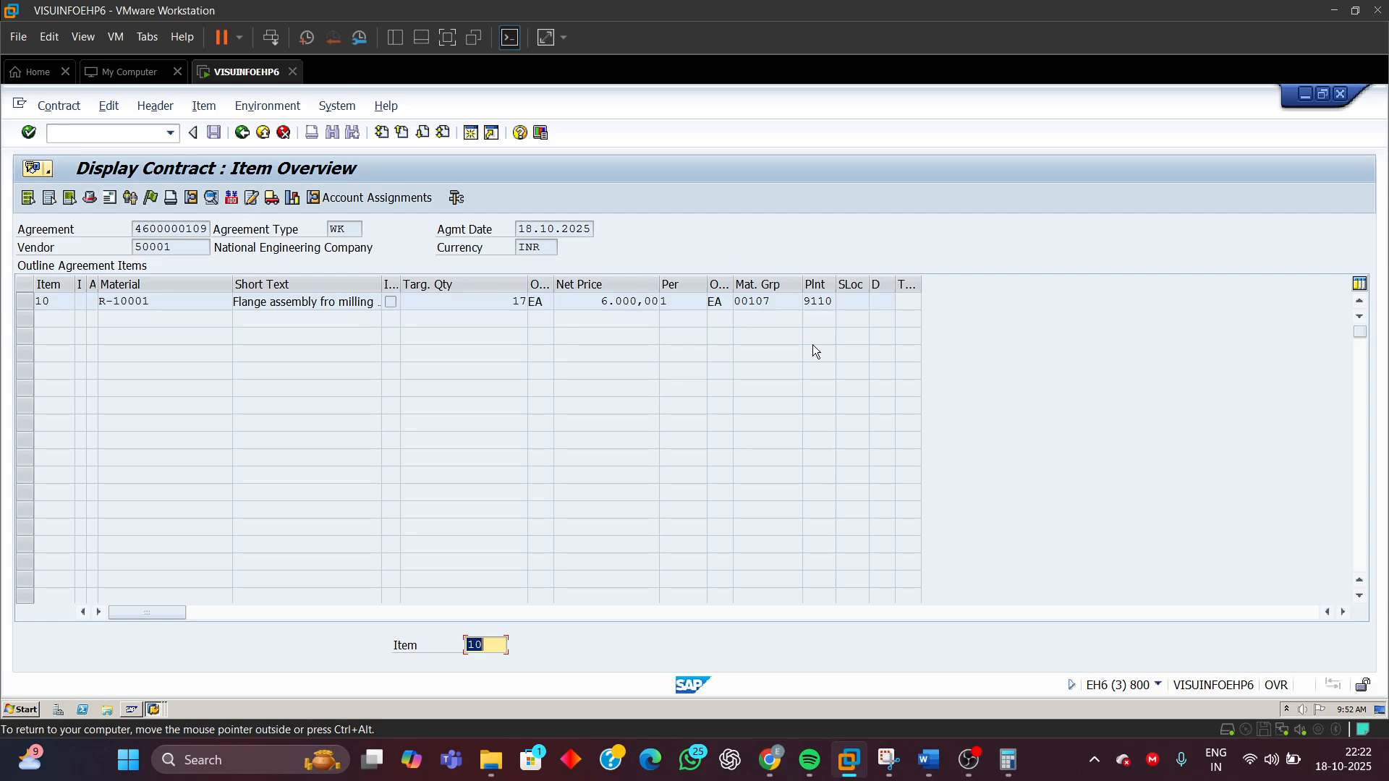
pyautogui.click(150, 197)
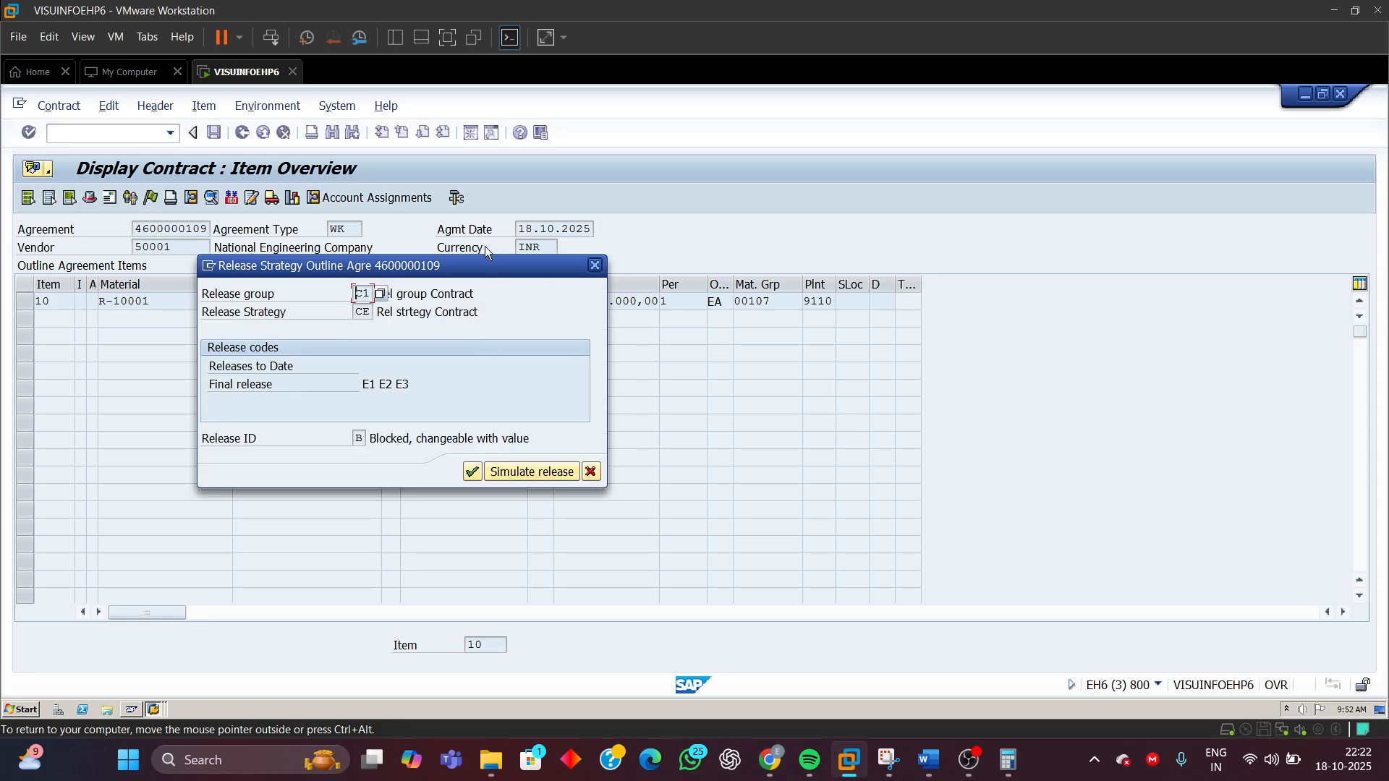
pyautogui.moveTo(489, 263); pyautogui.dragTo(544, 335)
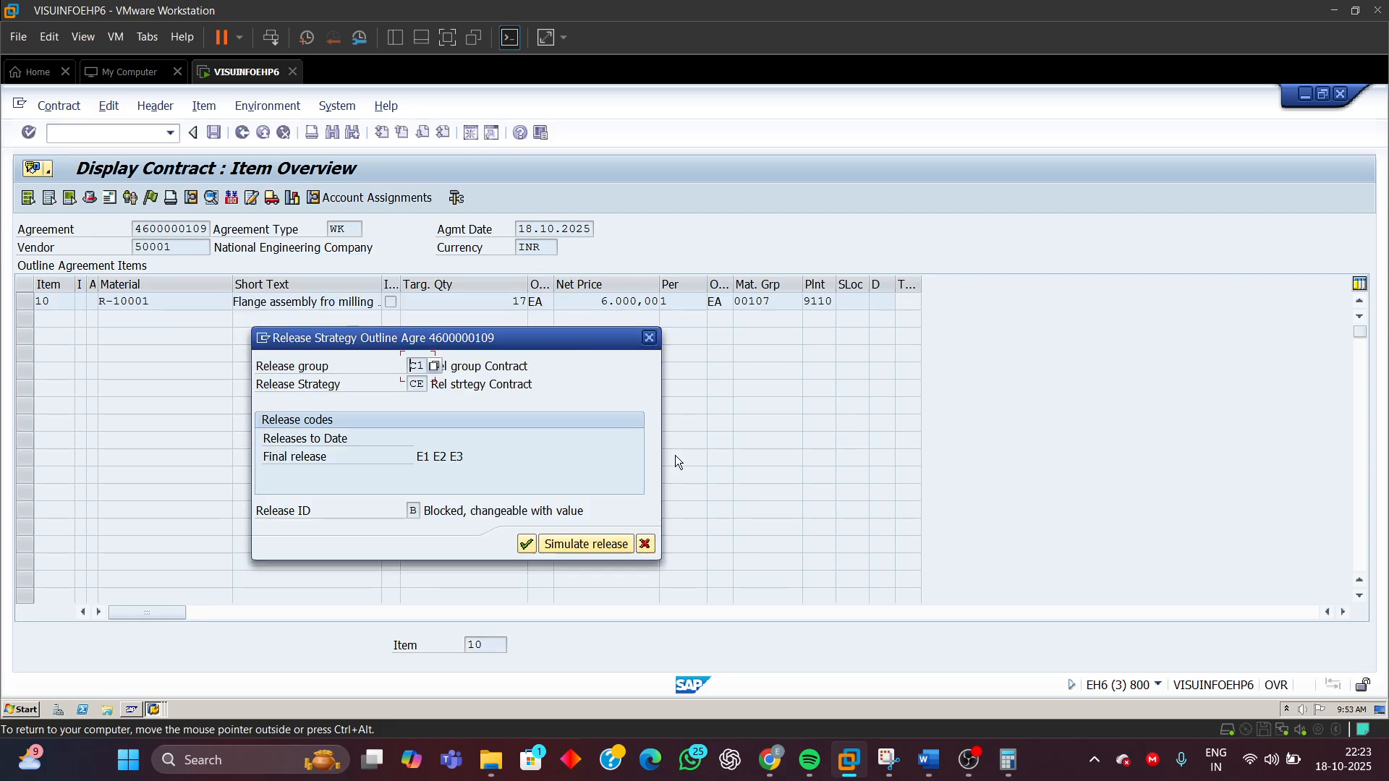
# - Switch to the Word test case table and enter Pass as the test result of the positive test
pyautogui.moveTo(928, 760)
pyautogui.moveTo(1021, 691)
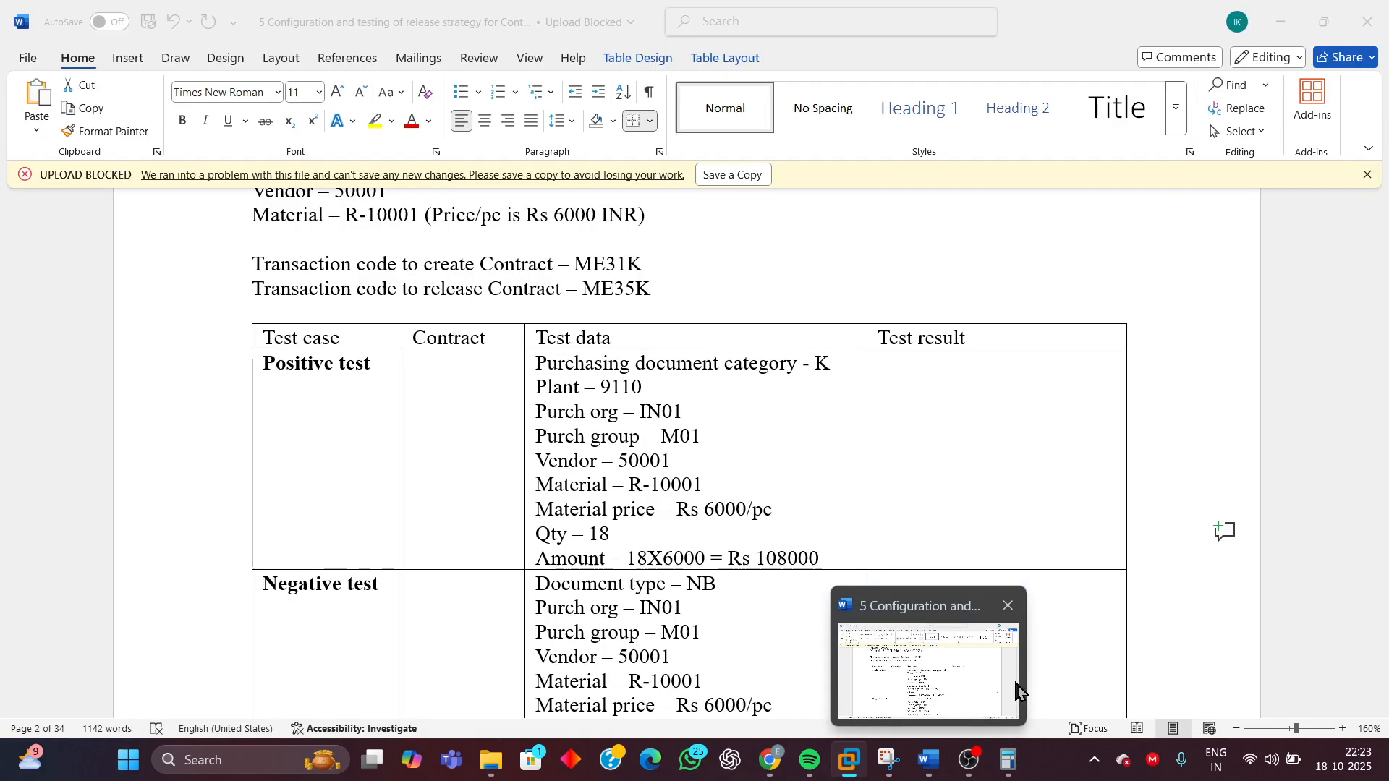
pyautogui.click(939, 684)
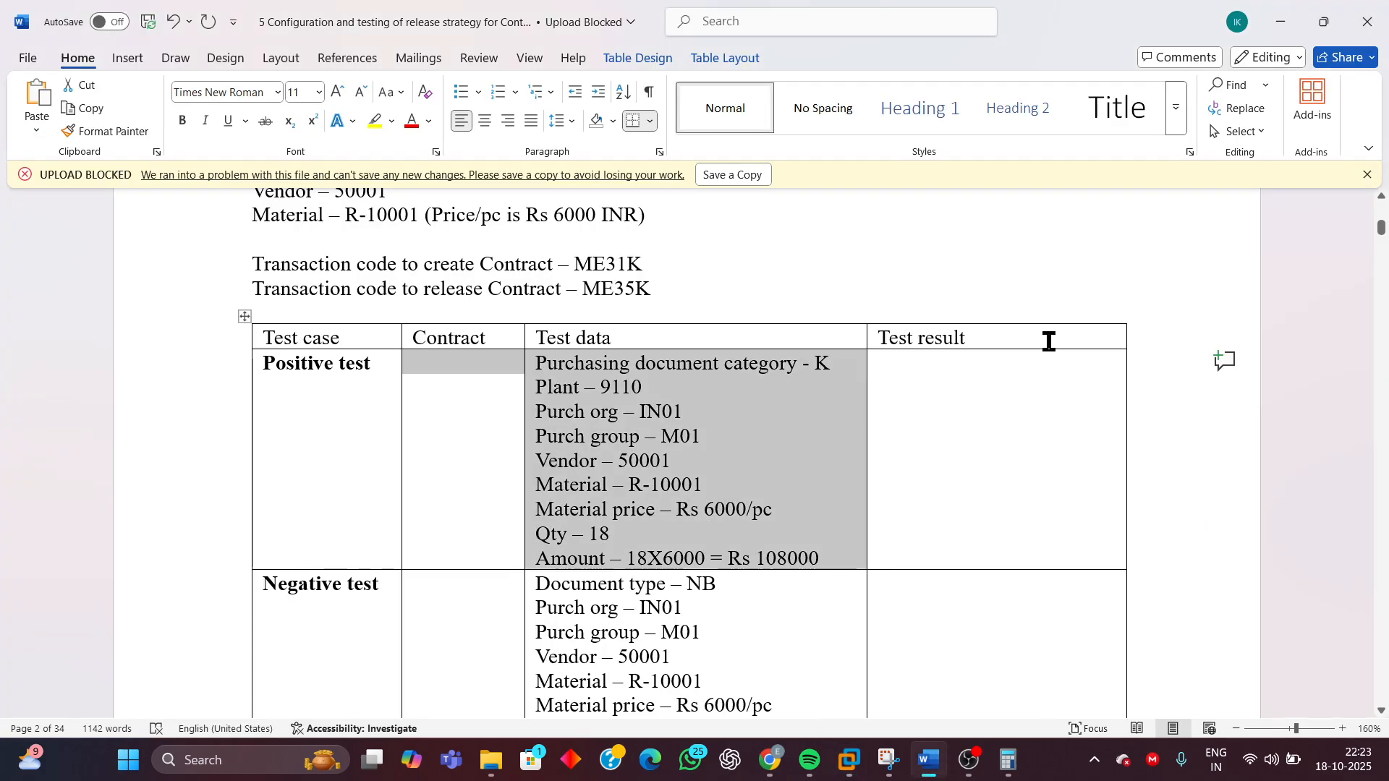
pyautogui.click(934, 398)
pyautogui.write('P')
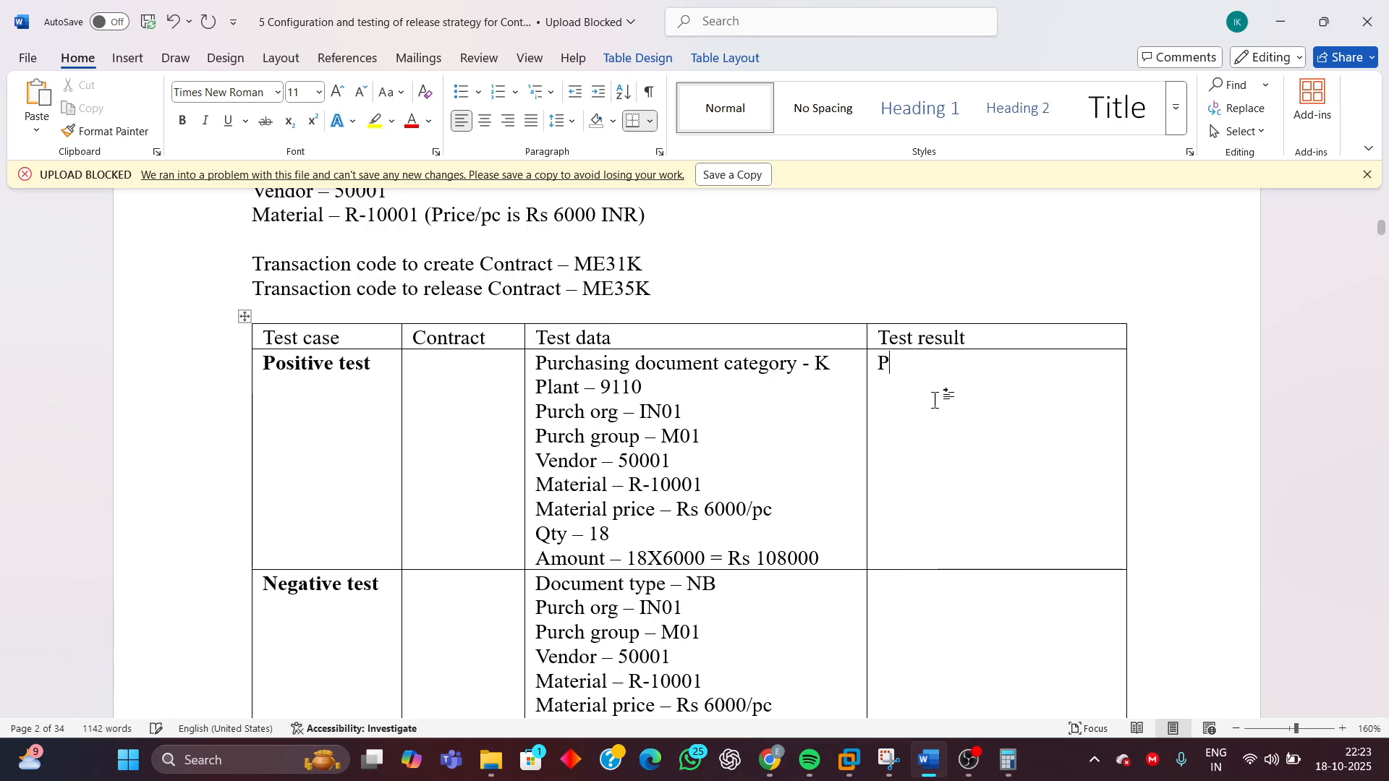
pyautogui.write('ass')
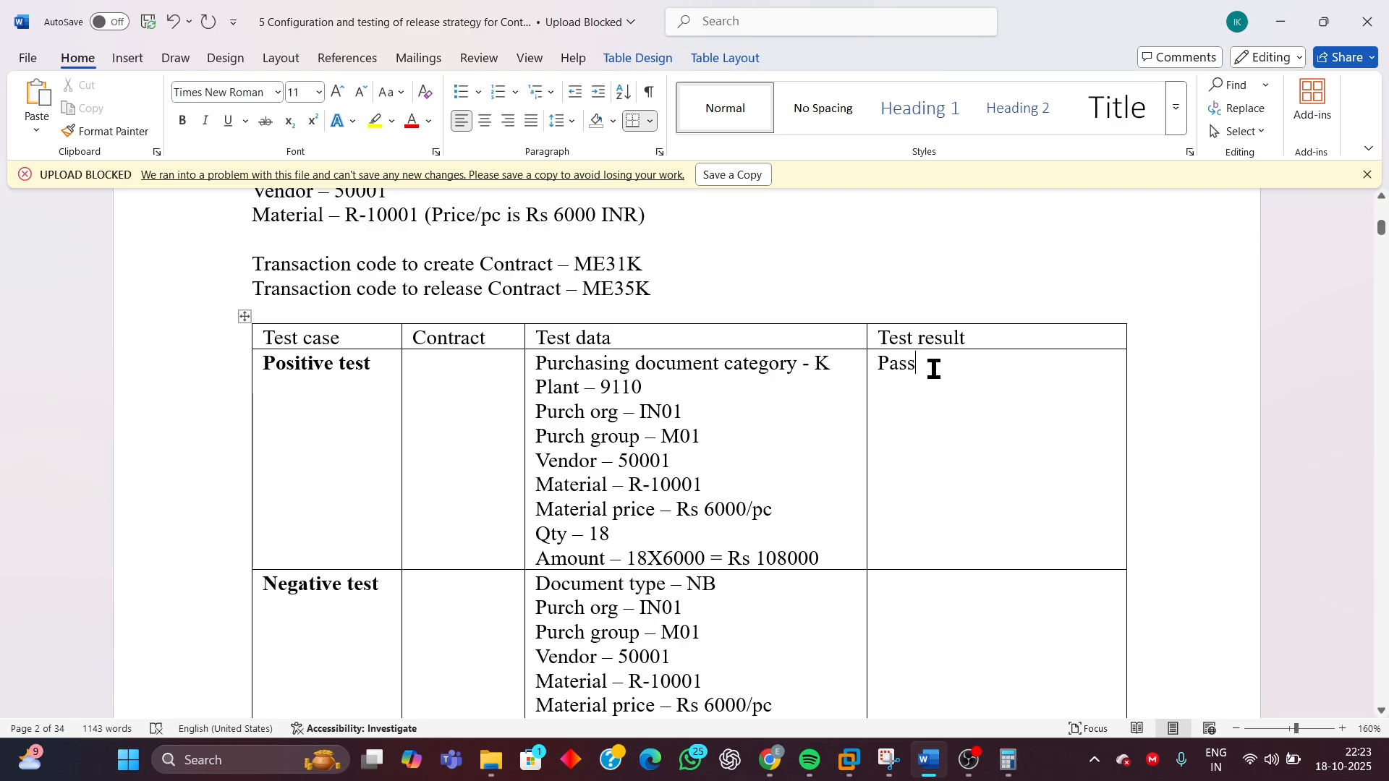
# - Highlight the positive test's Pass result in green and place the cursor in that row's Contract cell
pyautogui.moveTo(874, 358); pyautogui.dragTo(878, 361)
pyautogui.click(916, 364)
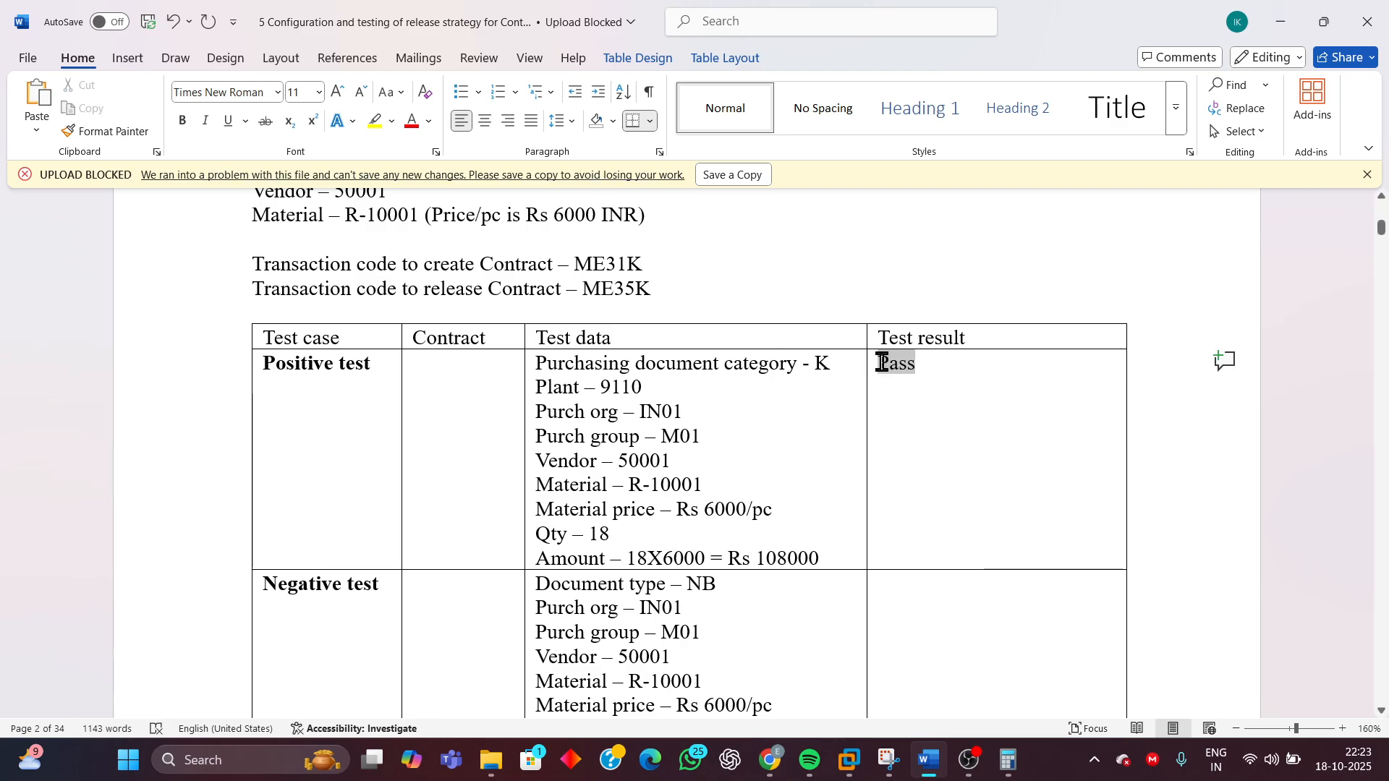
pyautogui.click(391, 123)
pyautogui.click(396, 186)
pyautogui.click(460, 399)
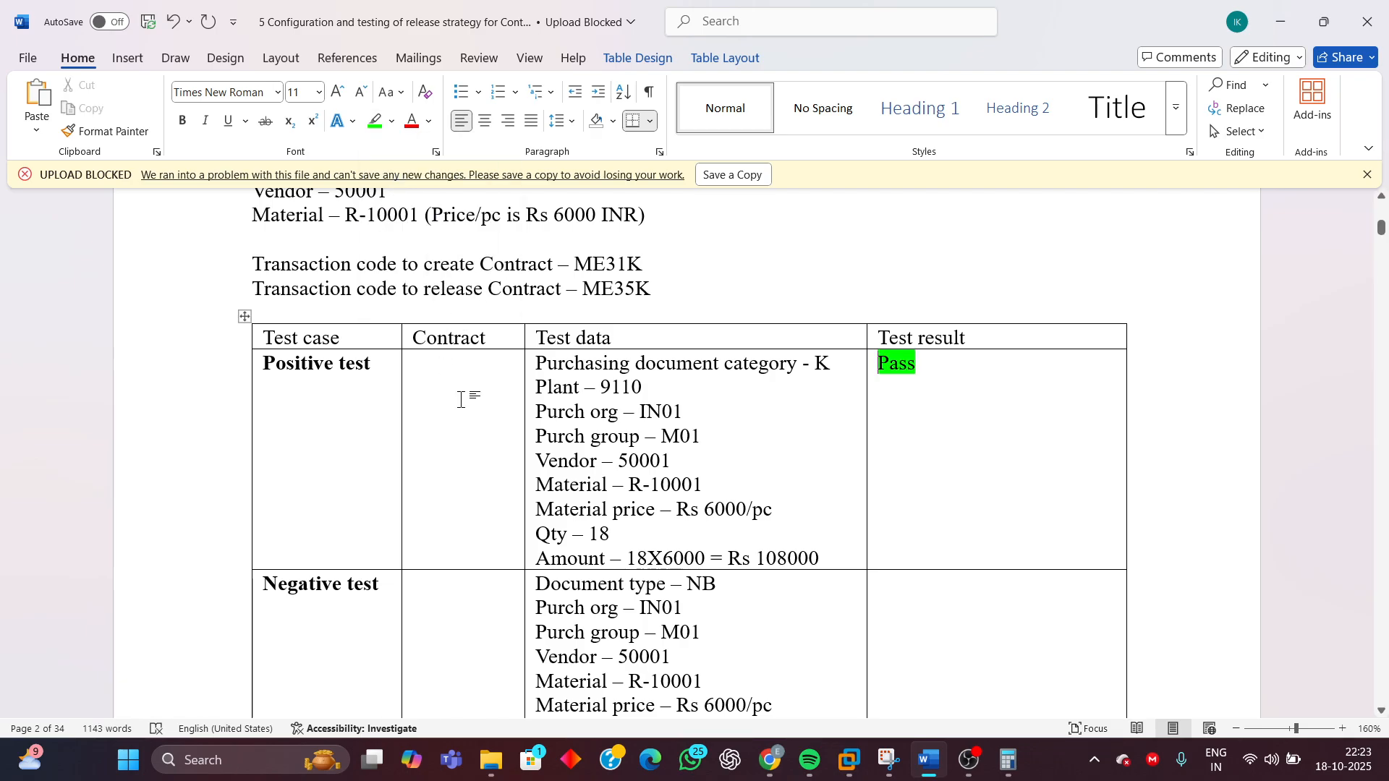
# - Switch to the SAP session in VMware and copy the agreement number from the displayed contract's header data
pyautogui.moveTo(848, 773)
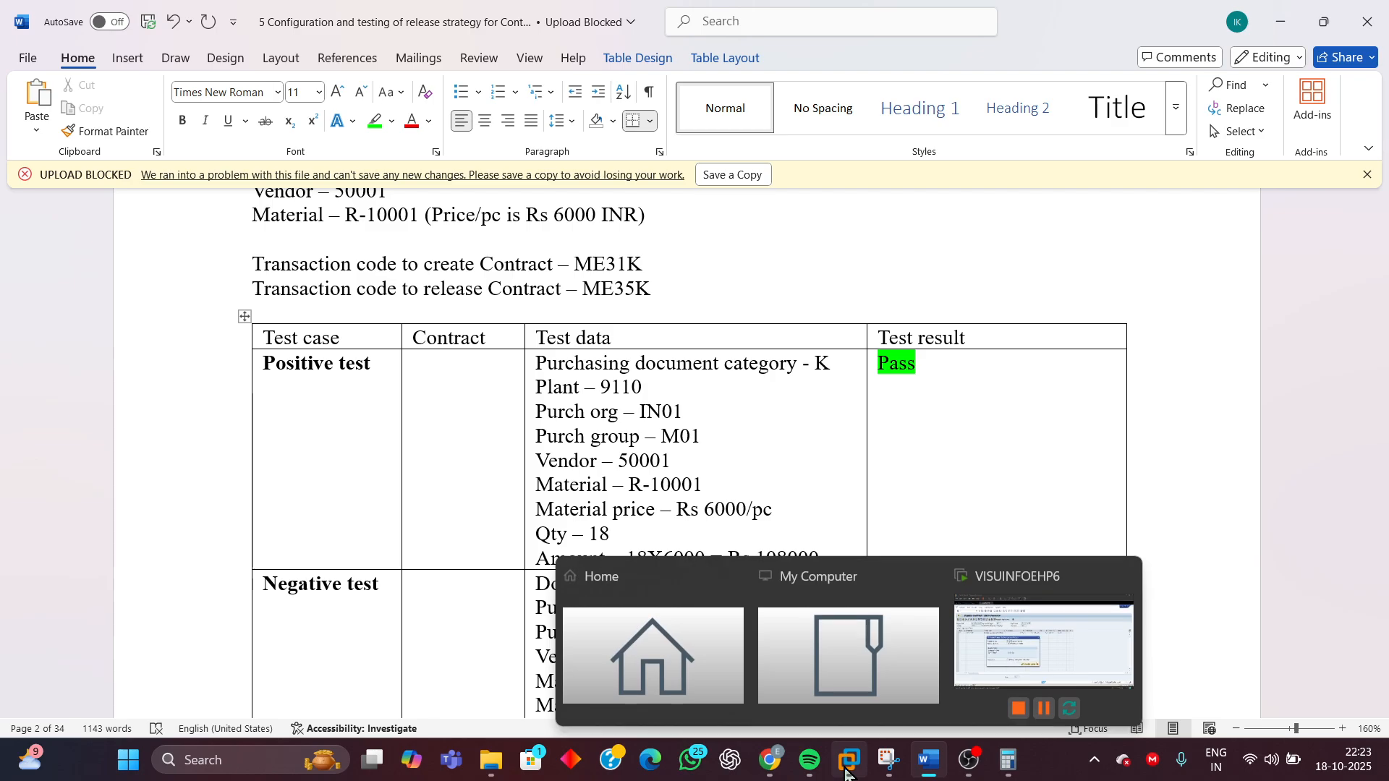
pyautogui.click(970, 684)
pyautogui.click(649, 337)
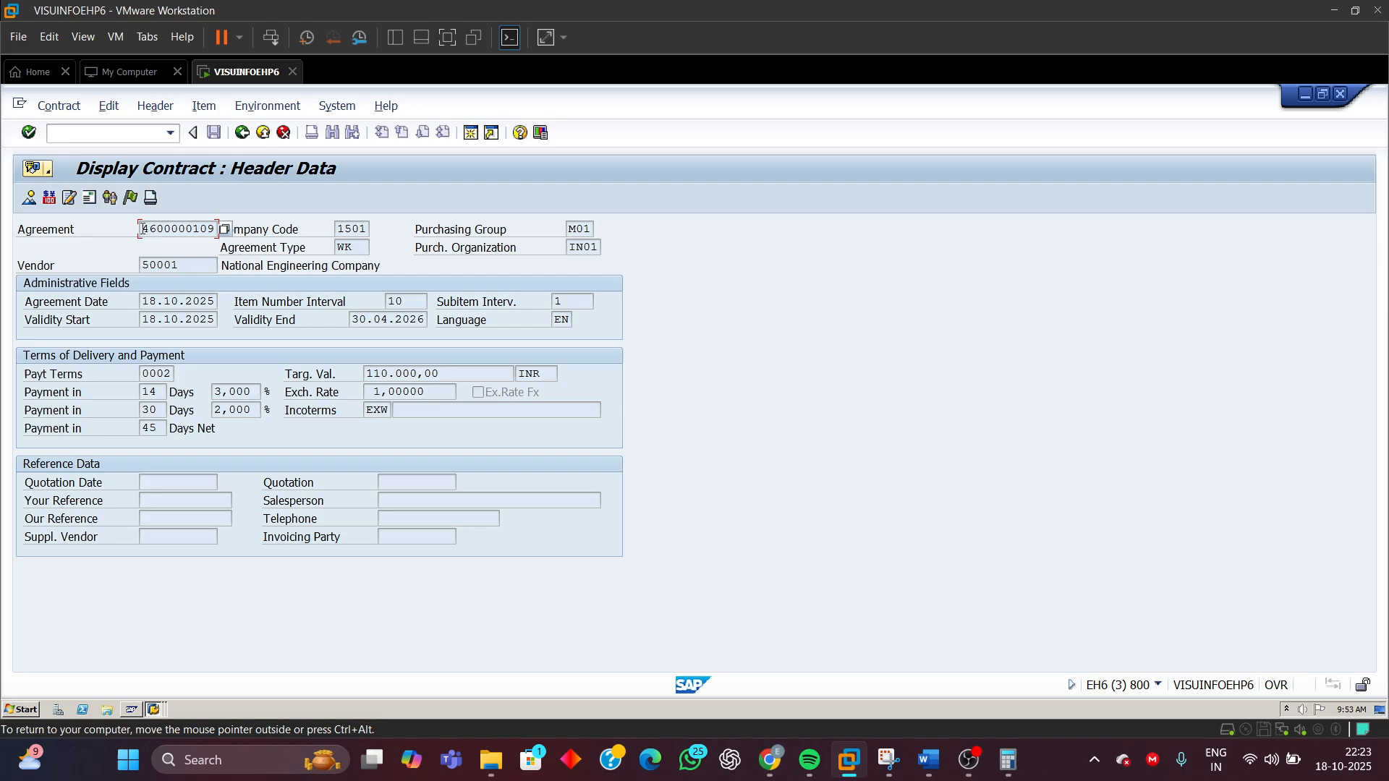
pyautogui.moveTo(144, 229); pyautogui.dragTo(216, 230)
pyautogui.hotkey('ctrl', 'c')
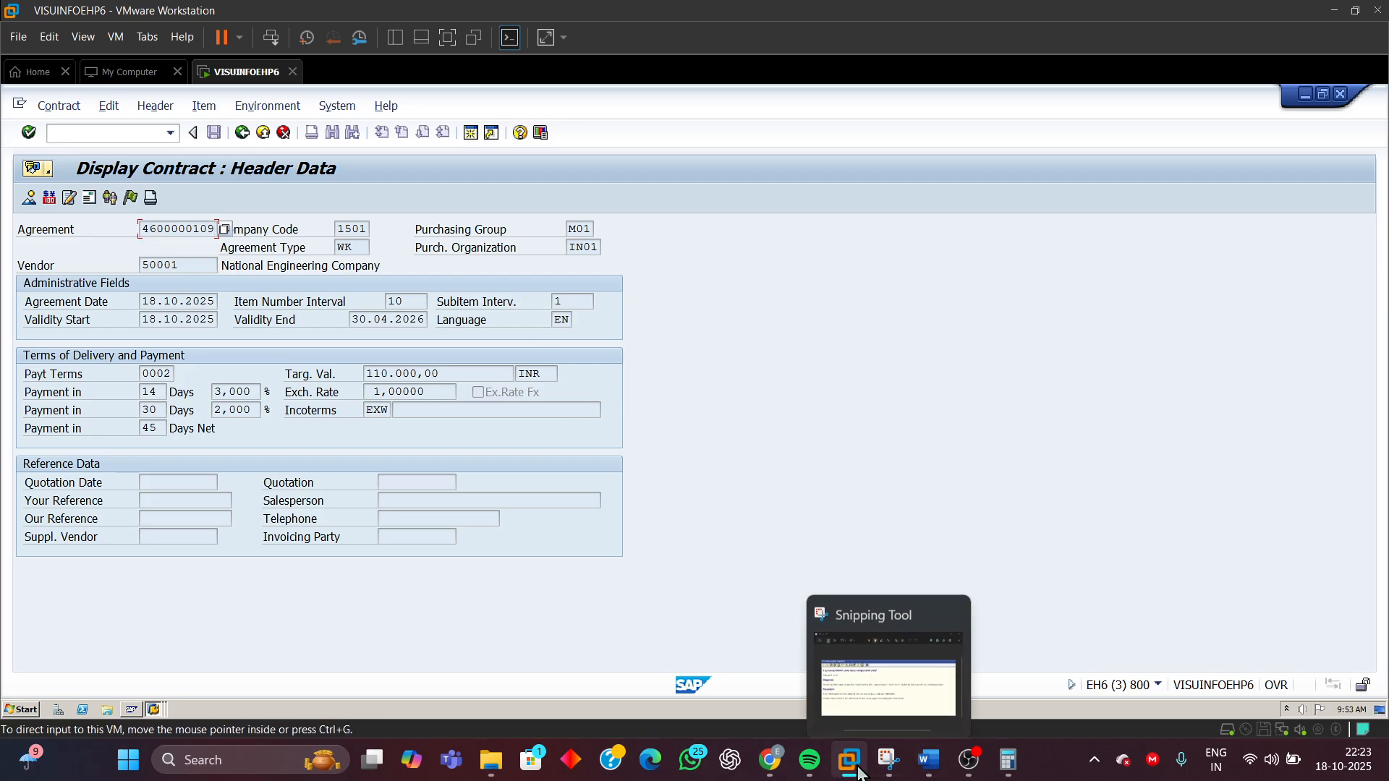
# - Switch to the Word test case table and paste the contract number into the positive test's Contract cell
pyautogui.moveTo(929, 760)
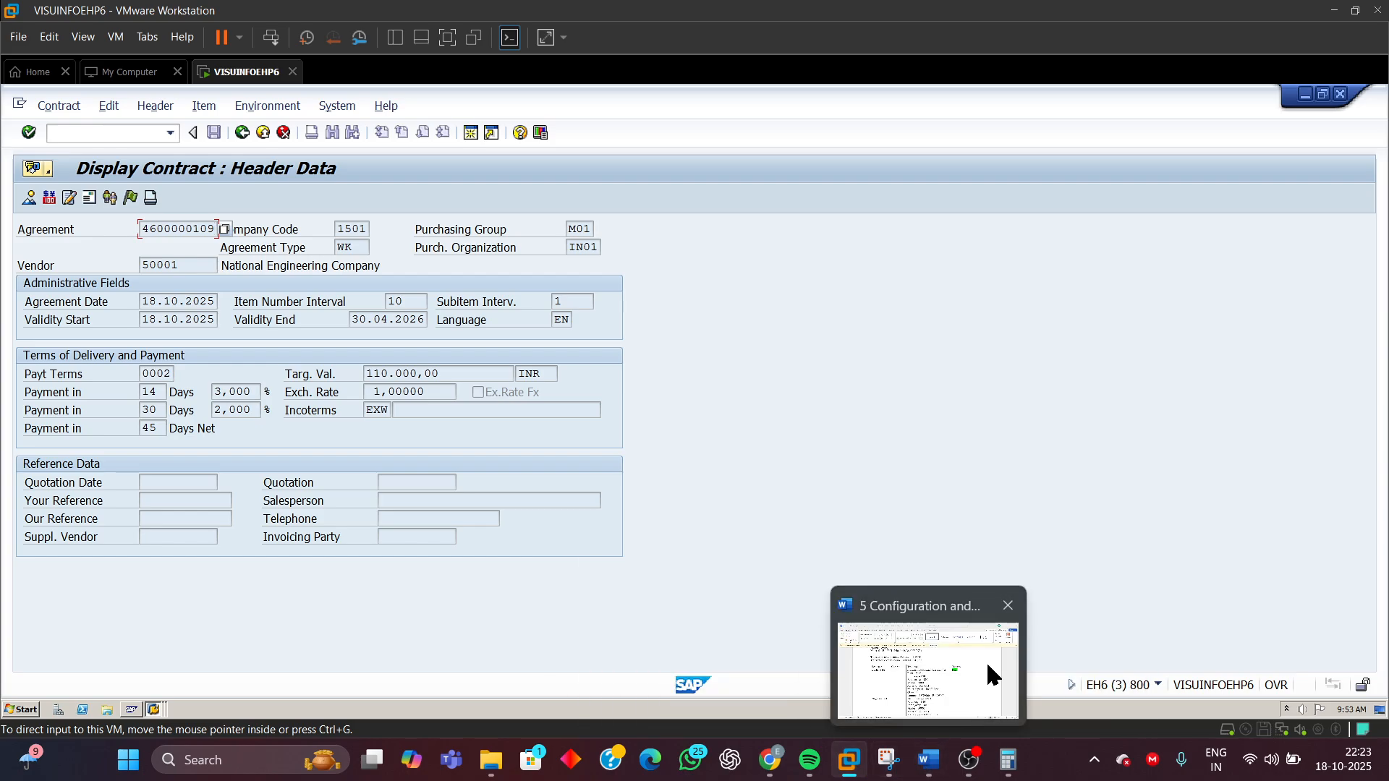
pyautogui.click(990, 672)
pyautogui.click(459, 427)
pyautogui.hotkey('ctrl', 'v')
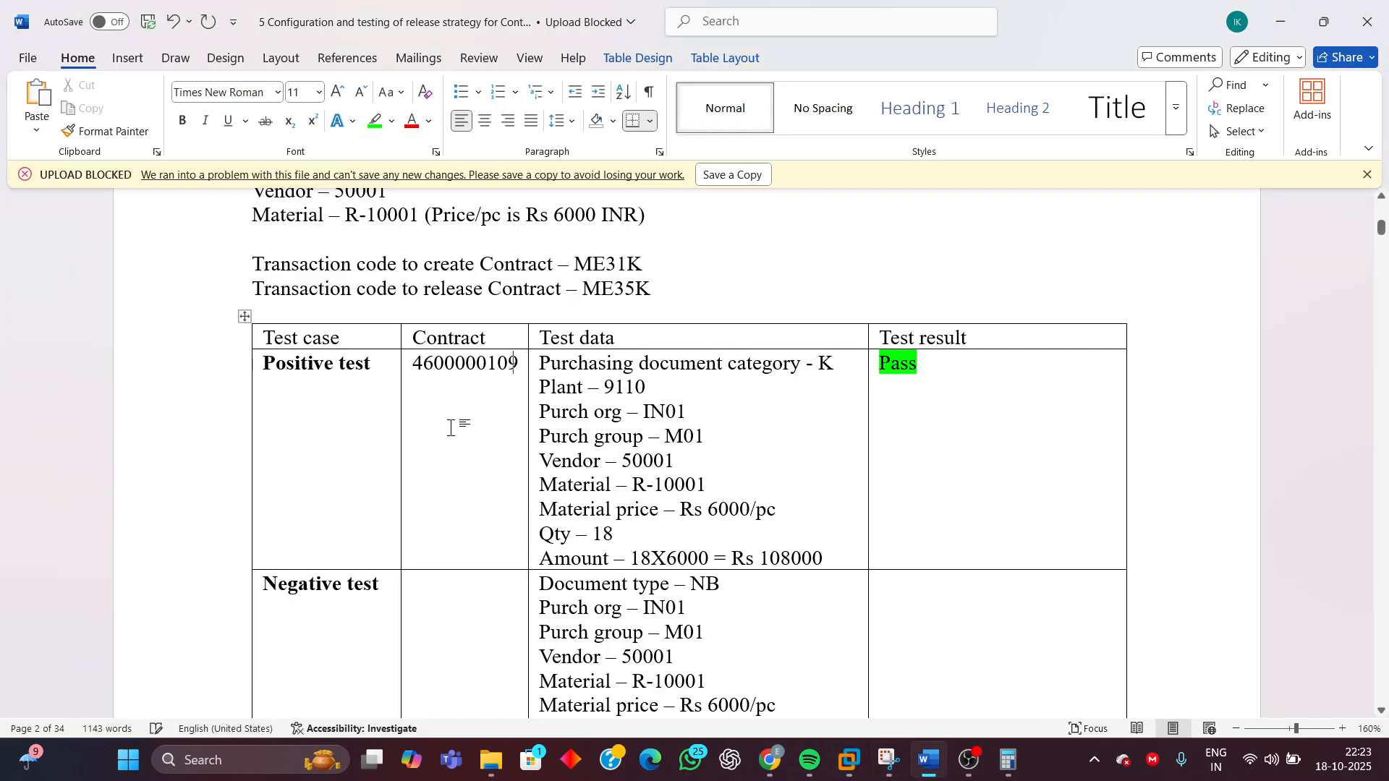
# - Return to the SAP session, leave the contract display and start transaction ME31K for the negative test
pyautogui.scroll(-2, 492, 470)
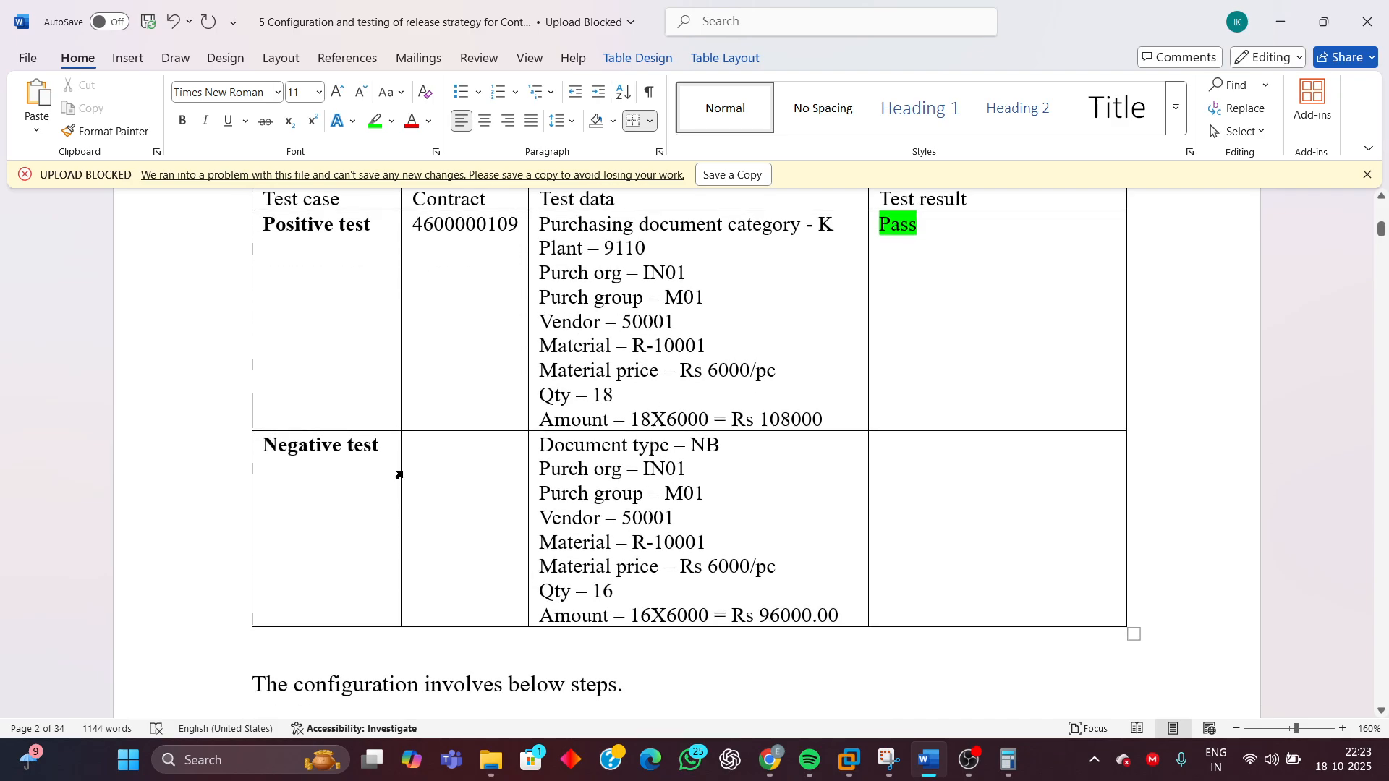
pyautogui.moveTo(839, 773)
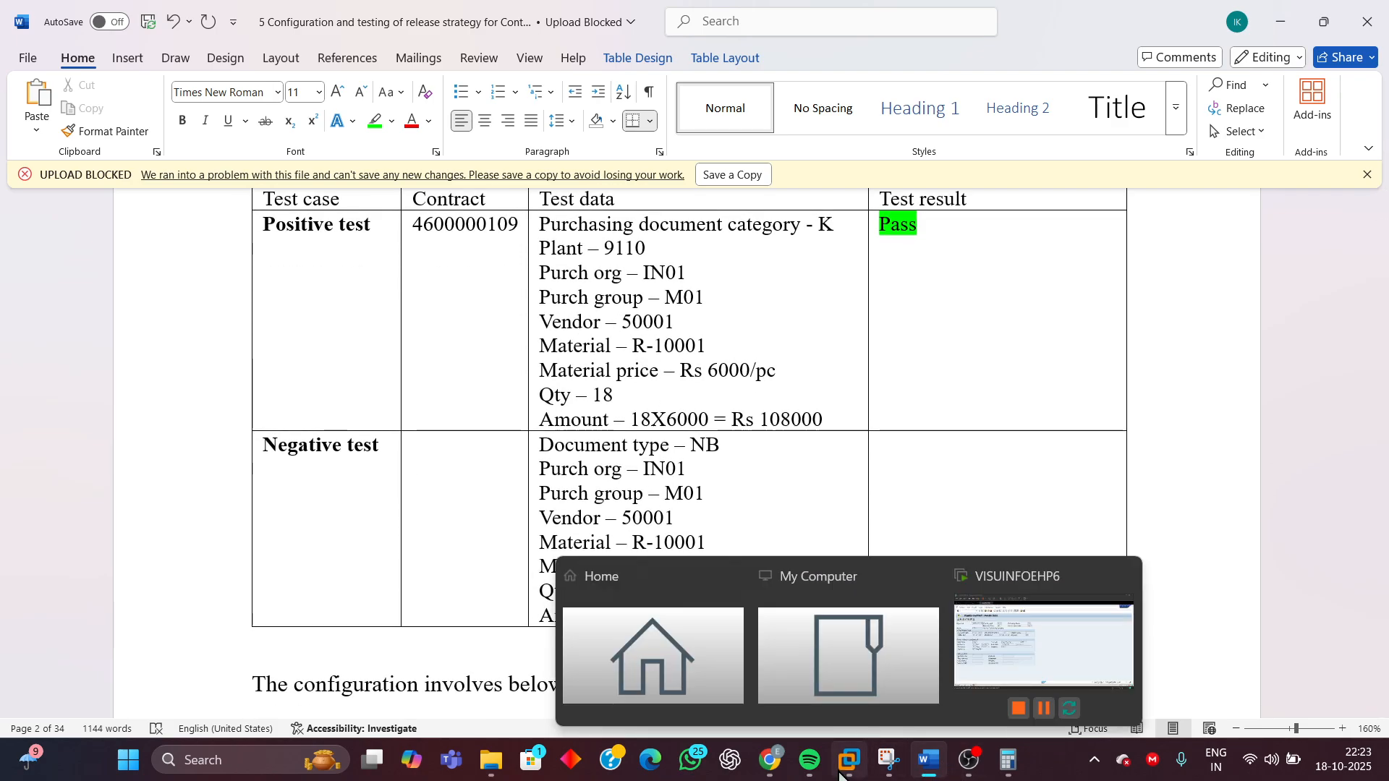
pyautogui.click(987, 653)
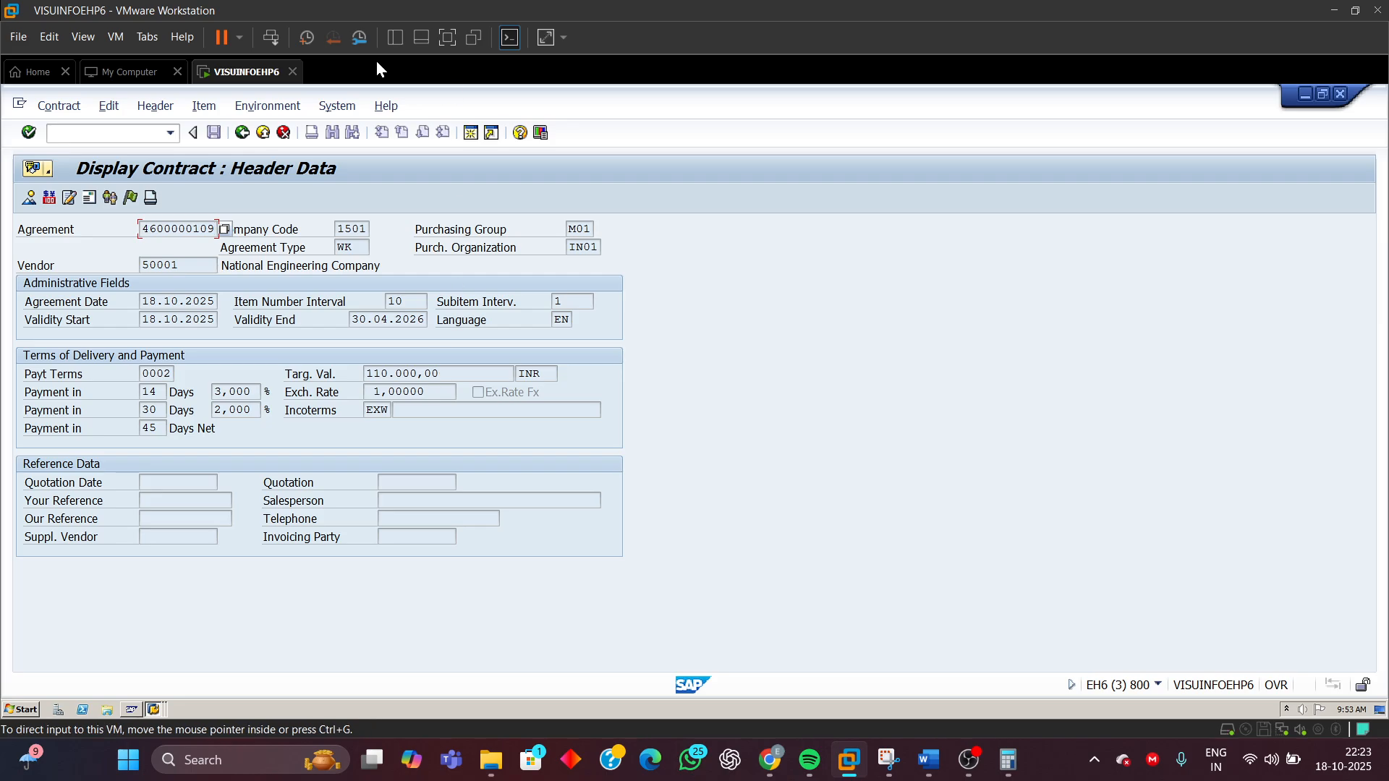
pyautogui.click(242, 133)
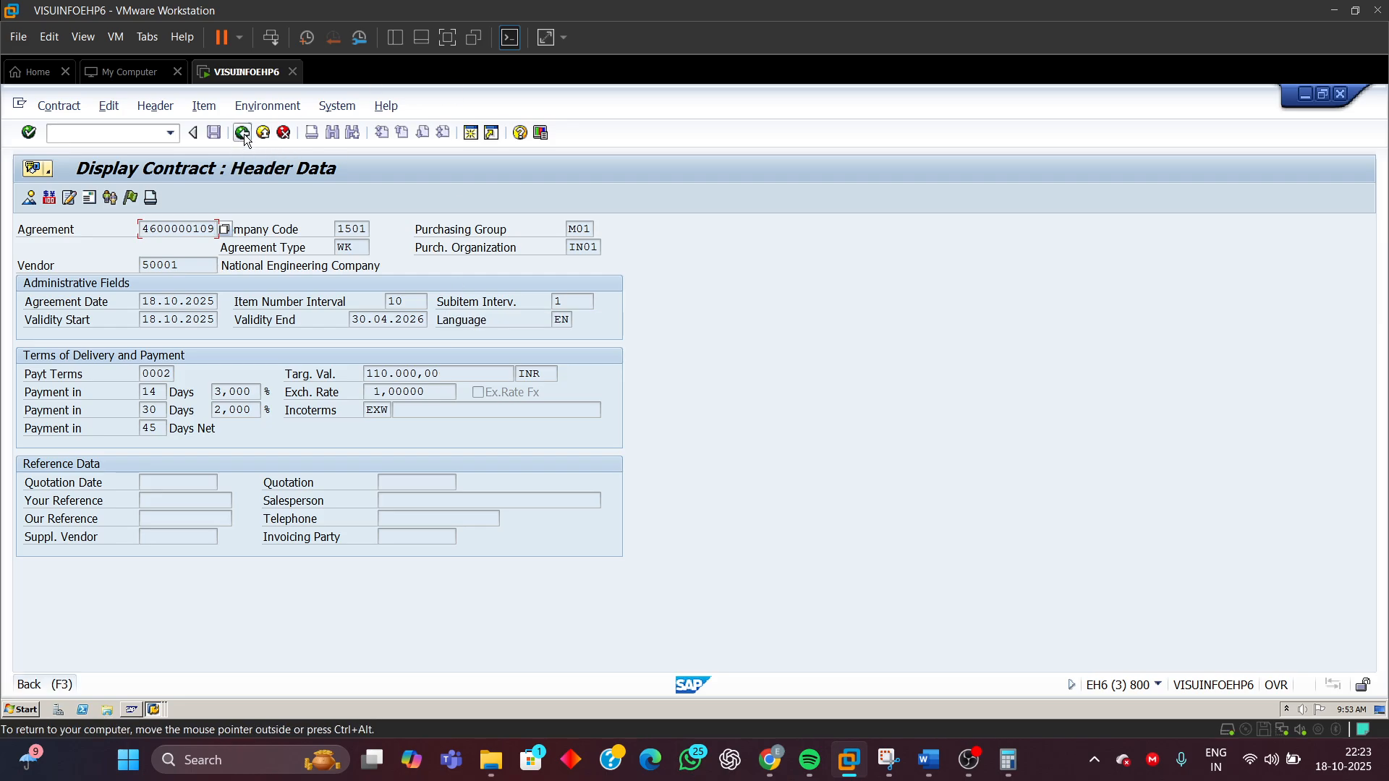
pyautogui.click(243, 134)
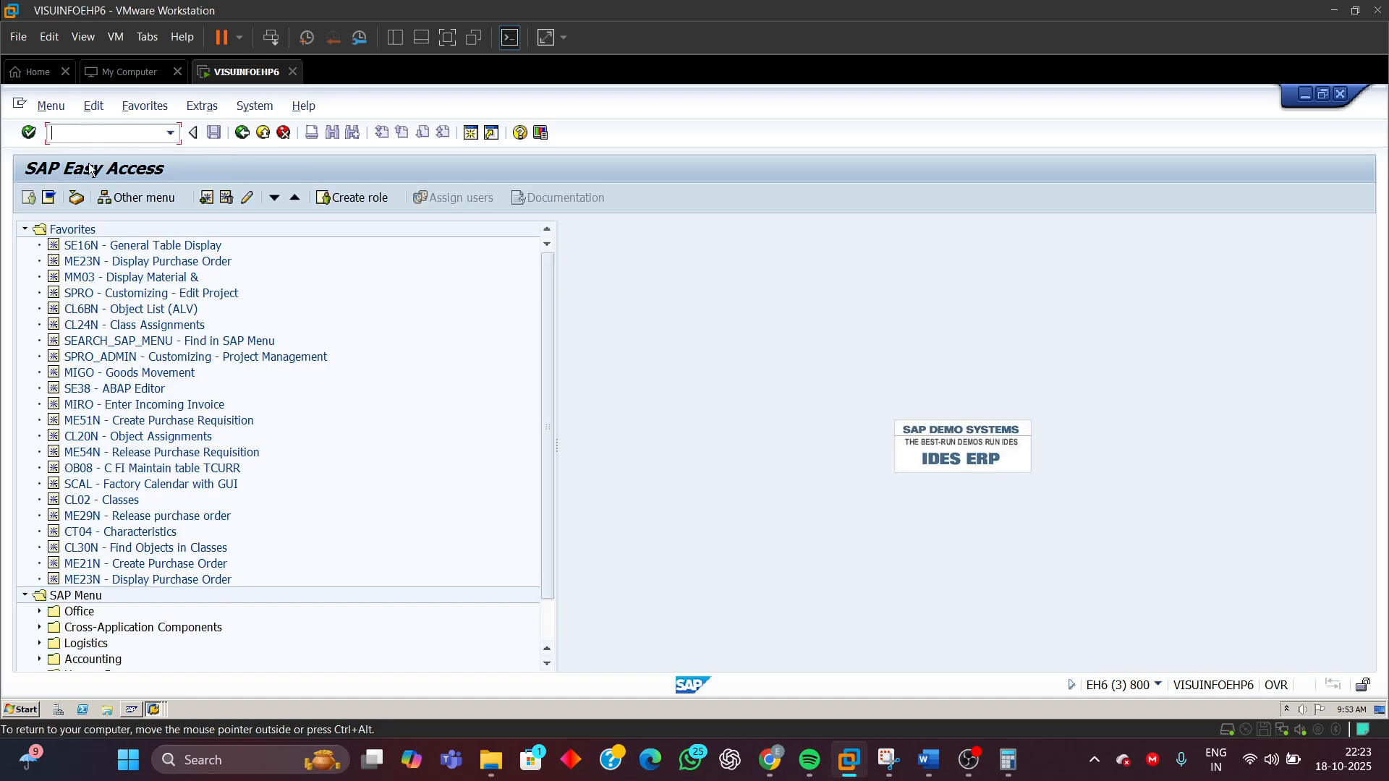
pyautogui.click(172, 133)
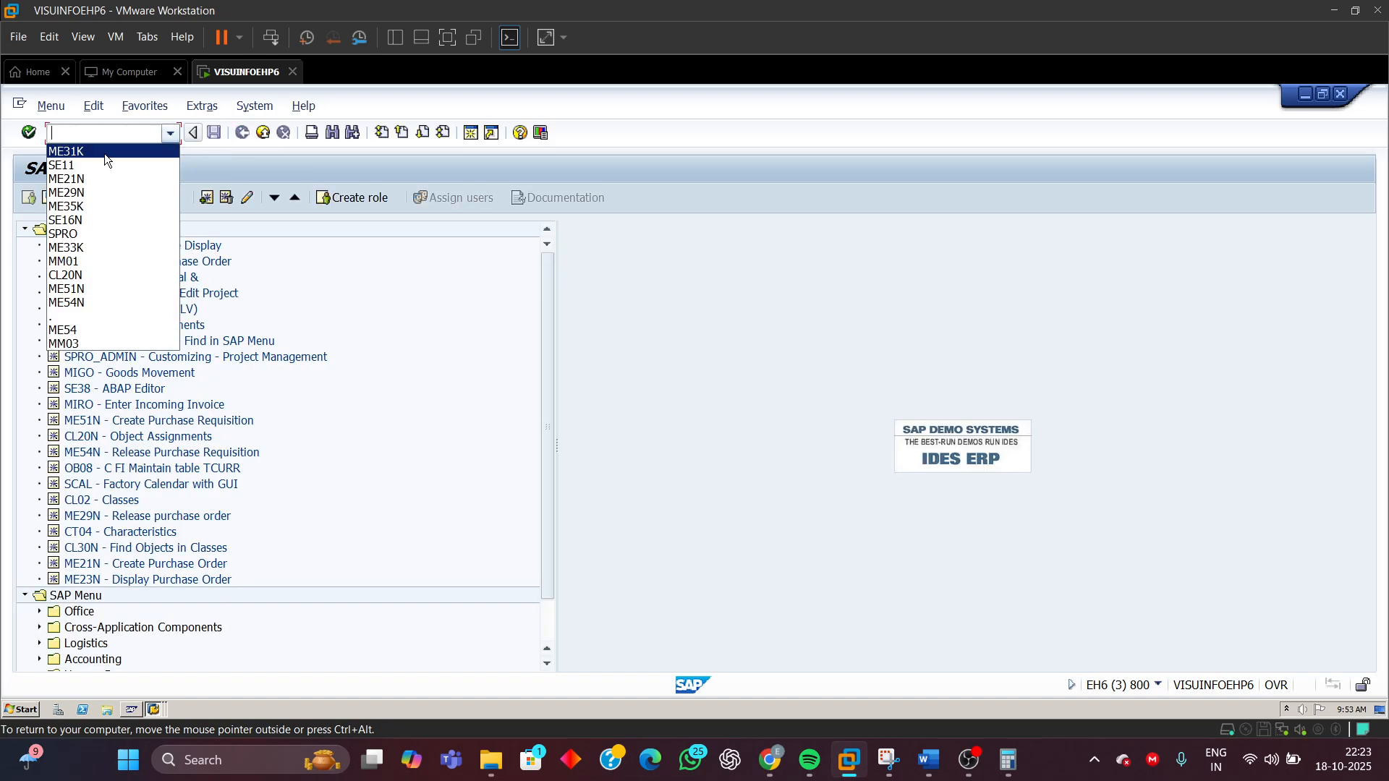
pyautogui.click(104, 151)
pyautogui.press('Return')
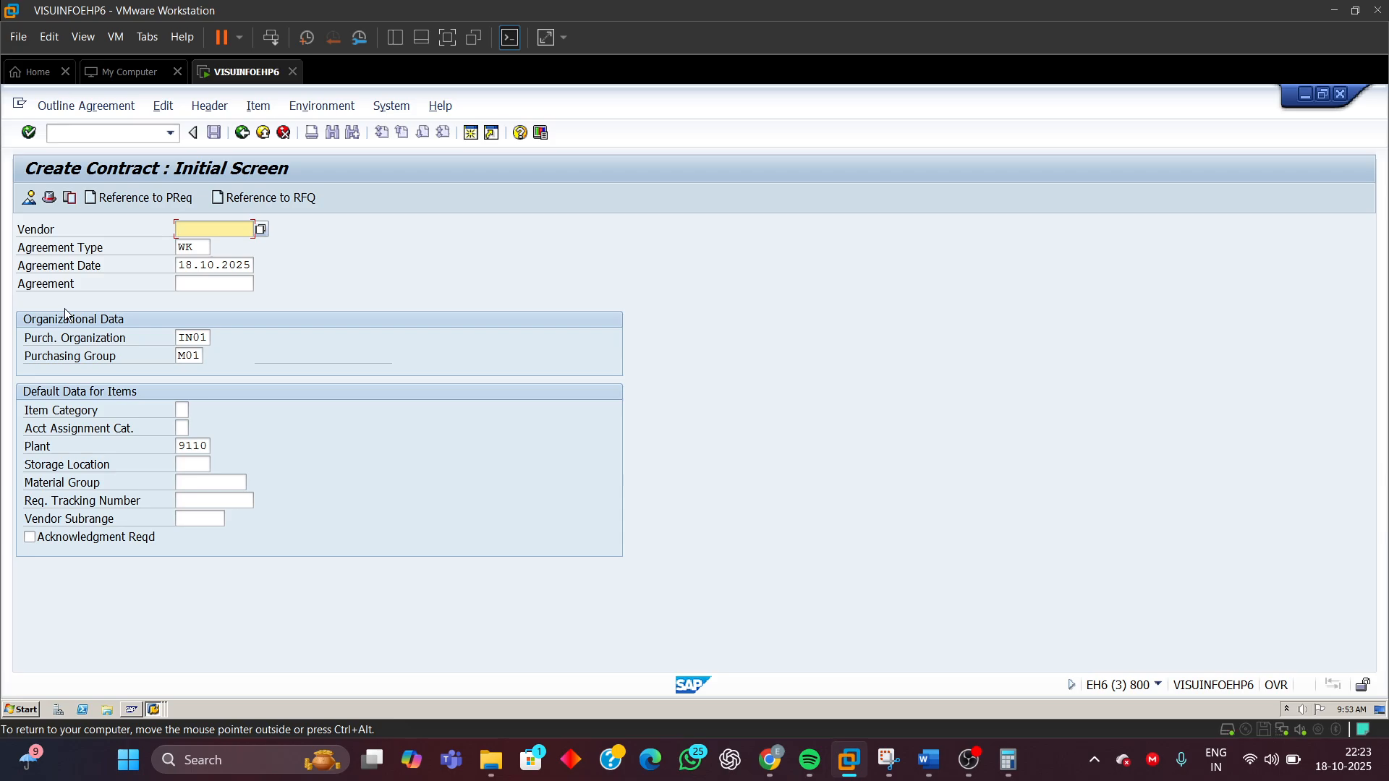
# - Enter vendor 50001 for the new contract, keeping agreement type WK and plant 9110, and continue to the header data
pyautogui.press('BackSpace')
pyautogui.click(188, 247)
pyautogui.press('Tab')
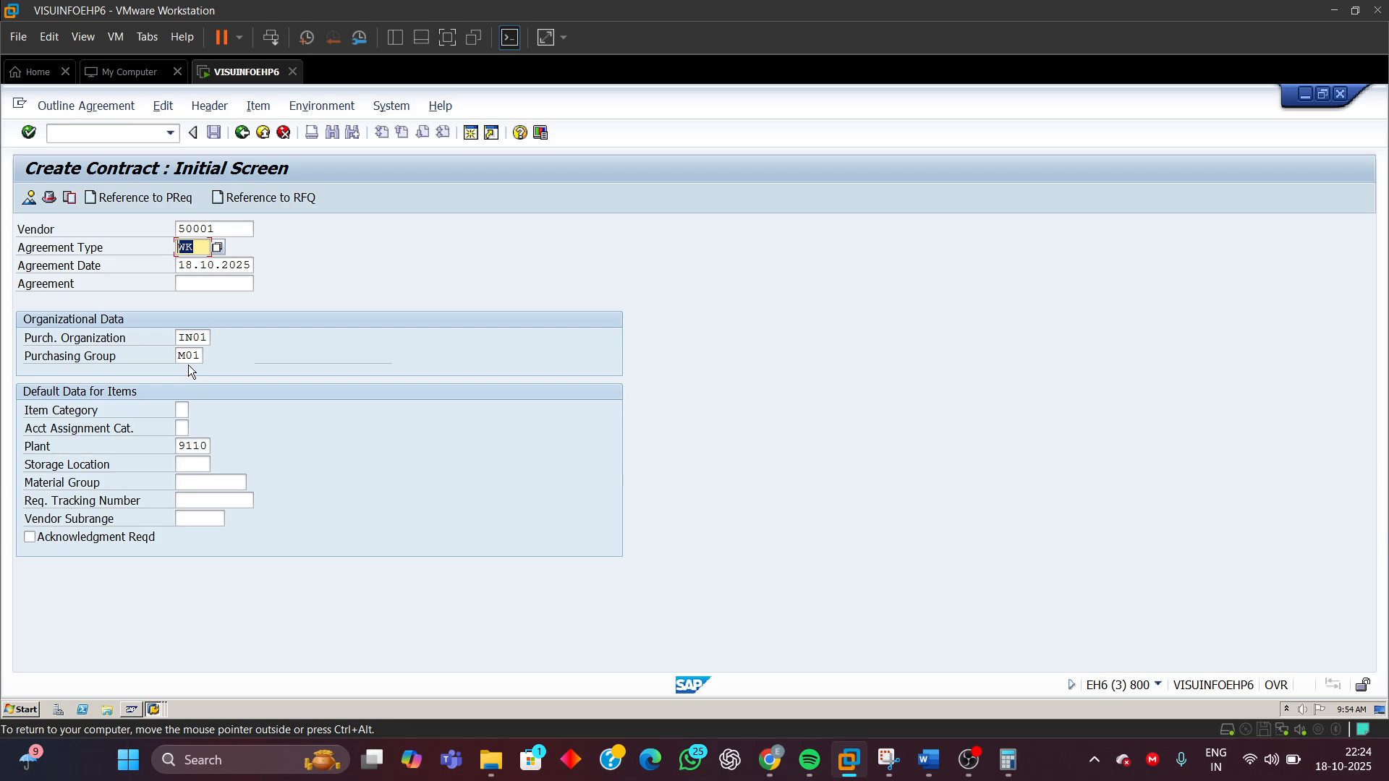
pyautogui.click(187, 447)
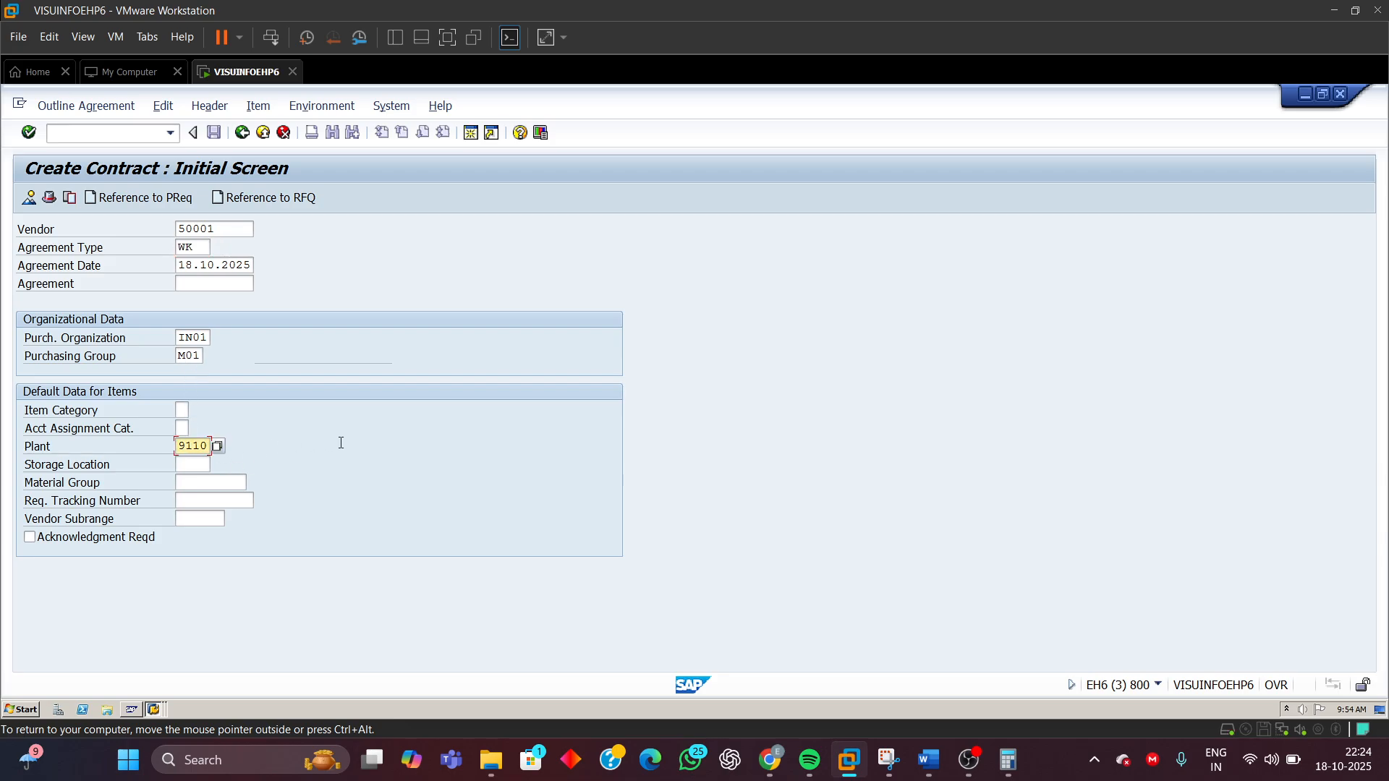
pyautogui.press('Return')
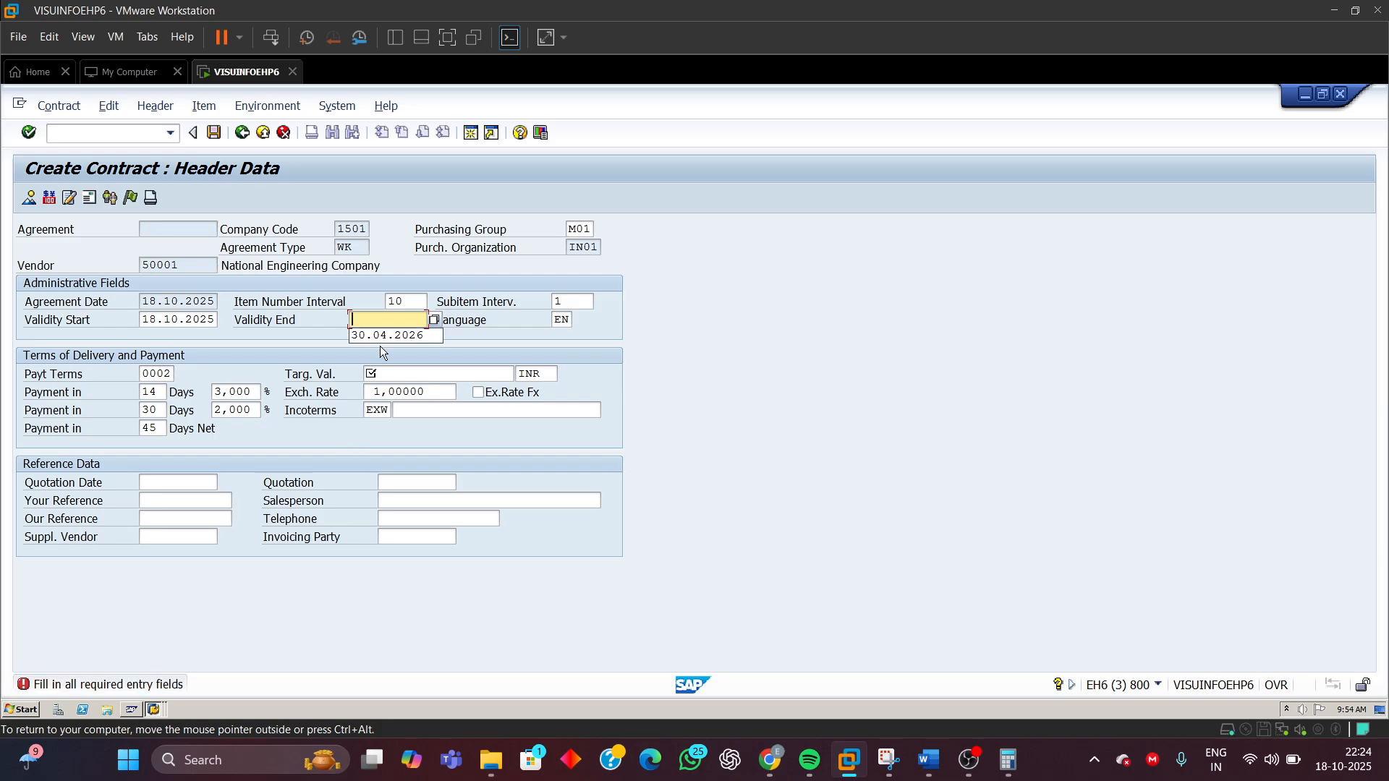
# - Set the contract's validity end to 30.04.2026 and target value to 99999 INR, and continue to the item overview
pyautogui.click(375, 334)
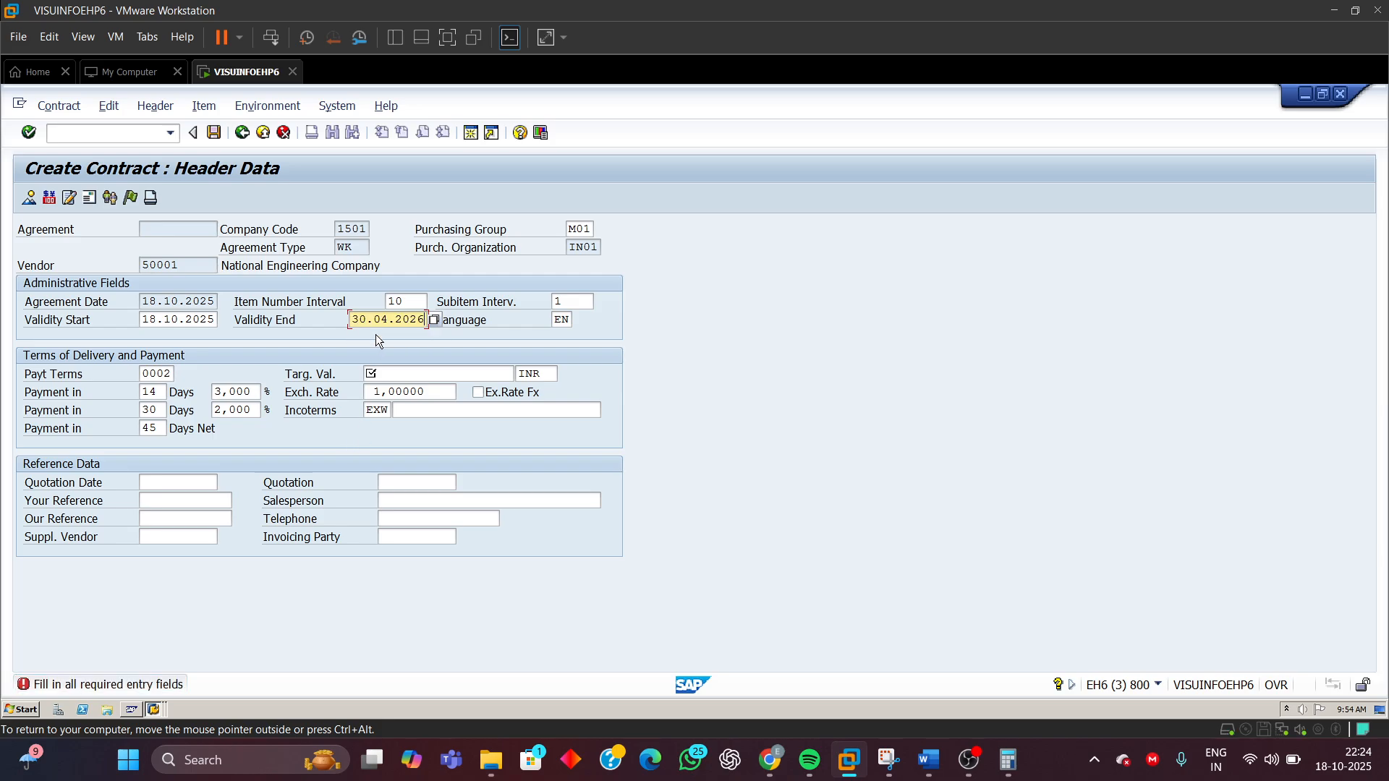
pyautogui.click(404, 376)
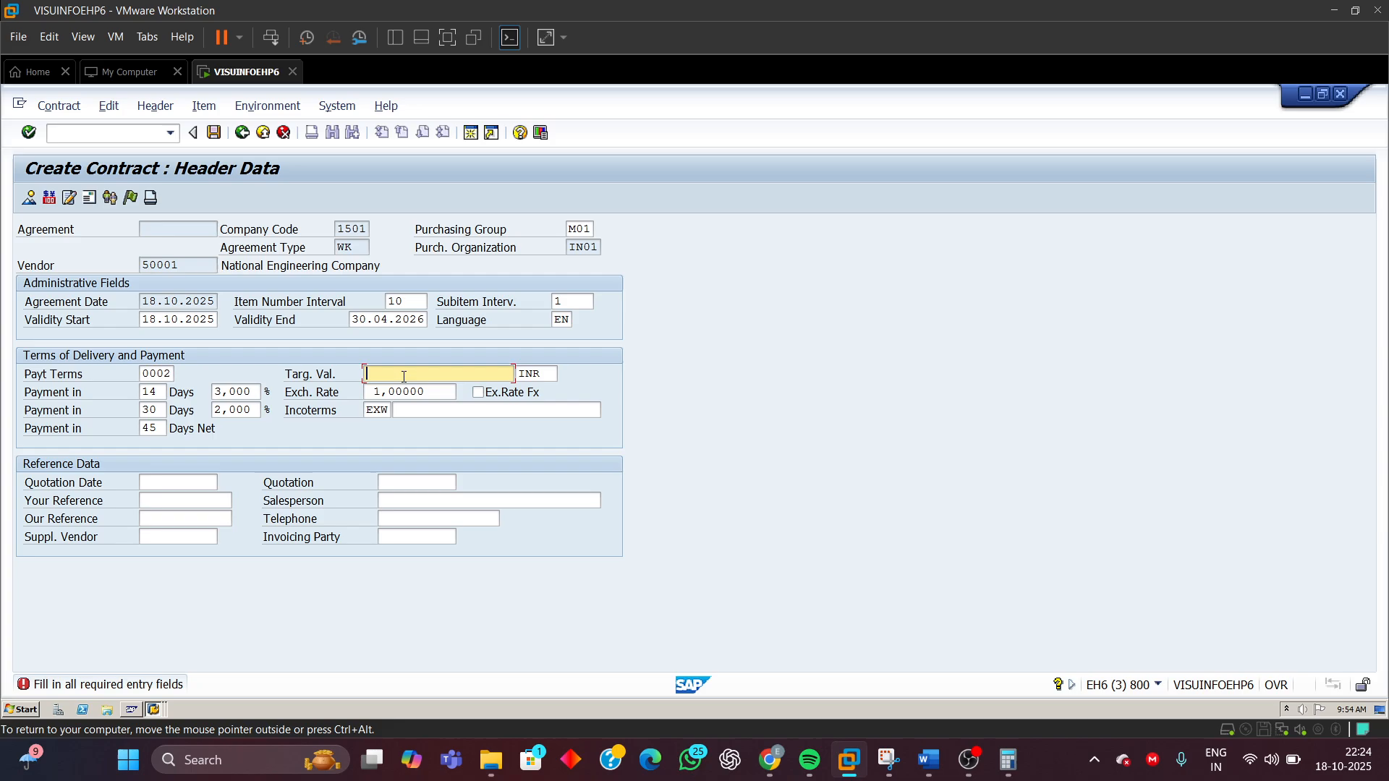
pyautogui.write('9')
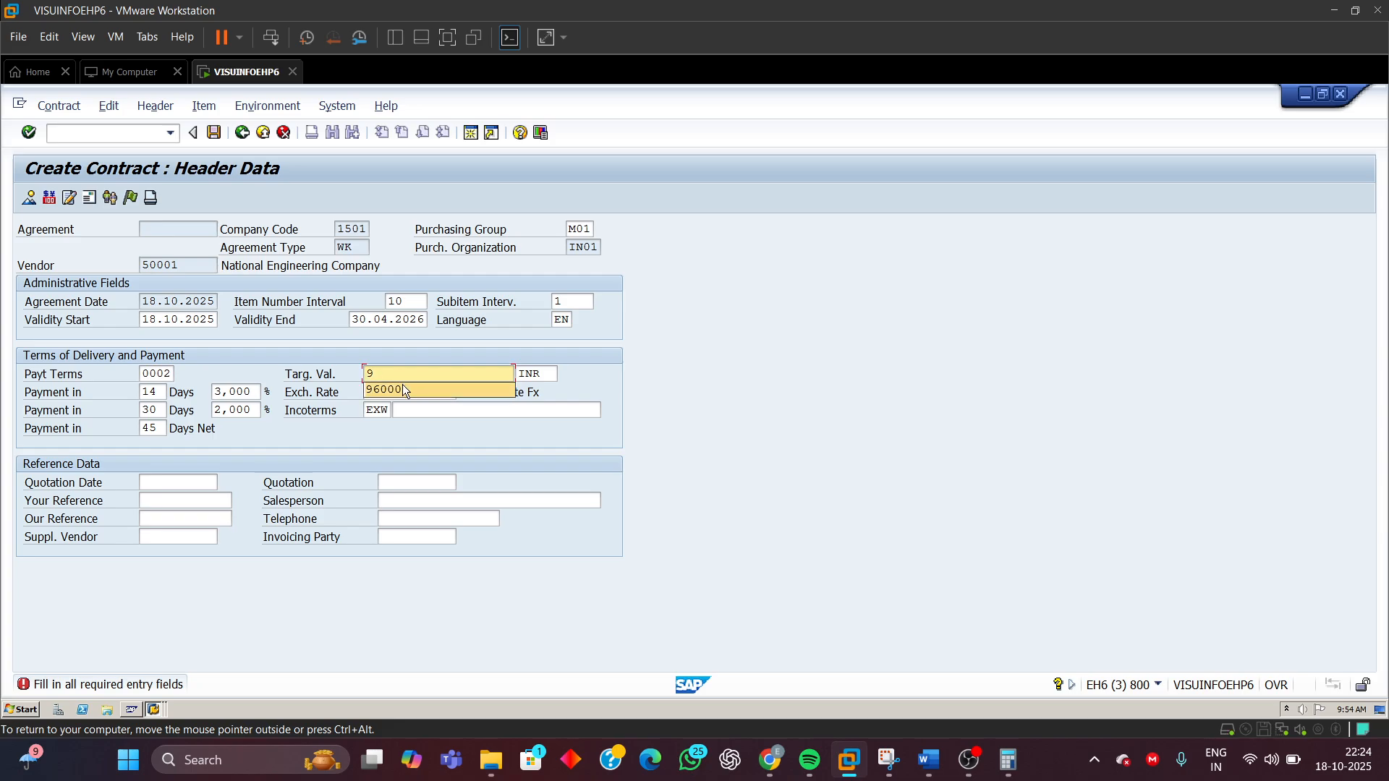
pyautogui.write('9999')
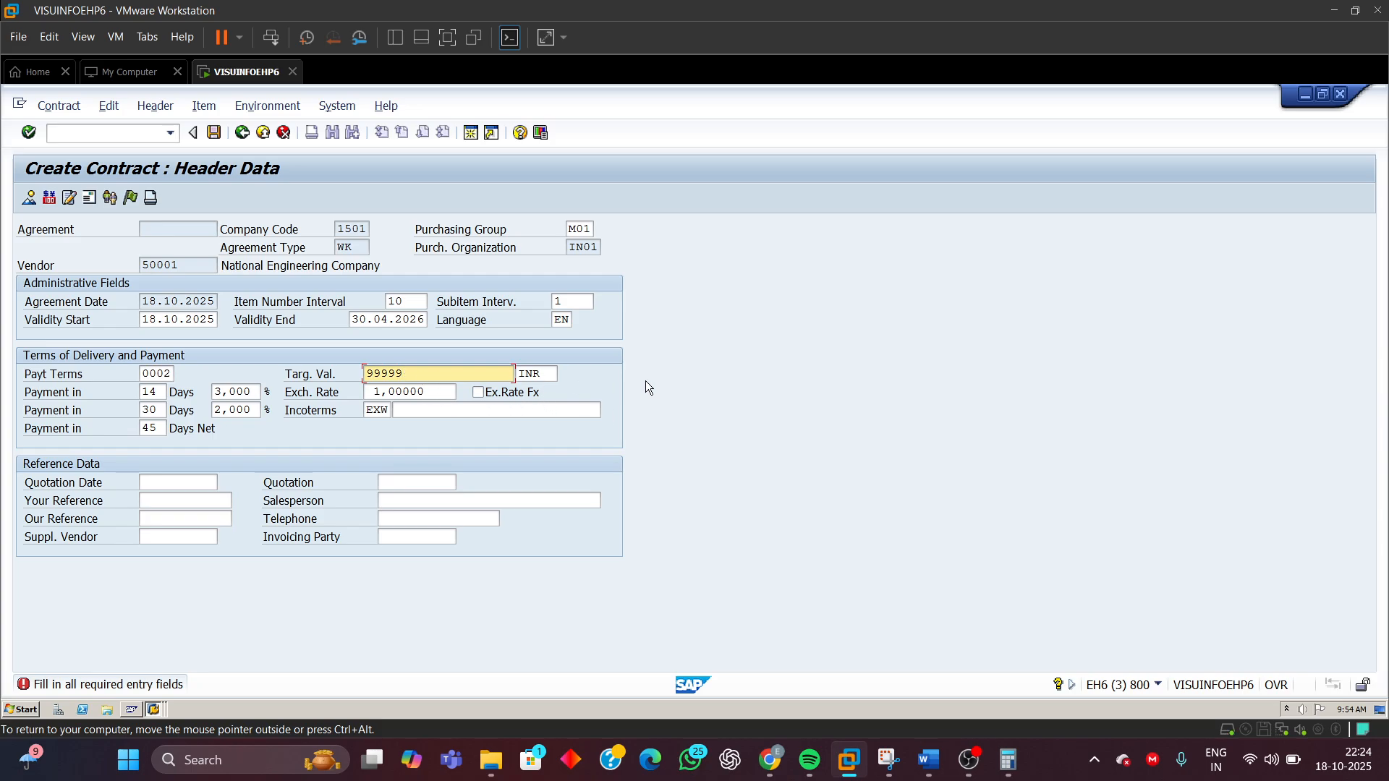
pyautogui.press('Return')
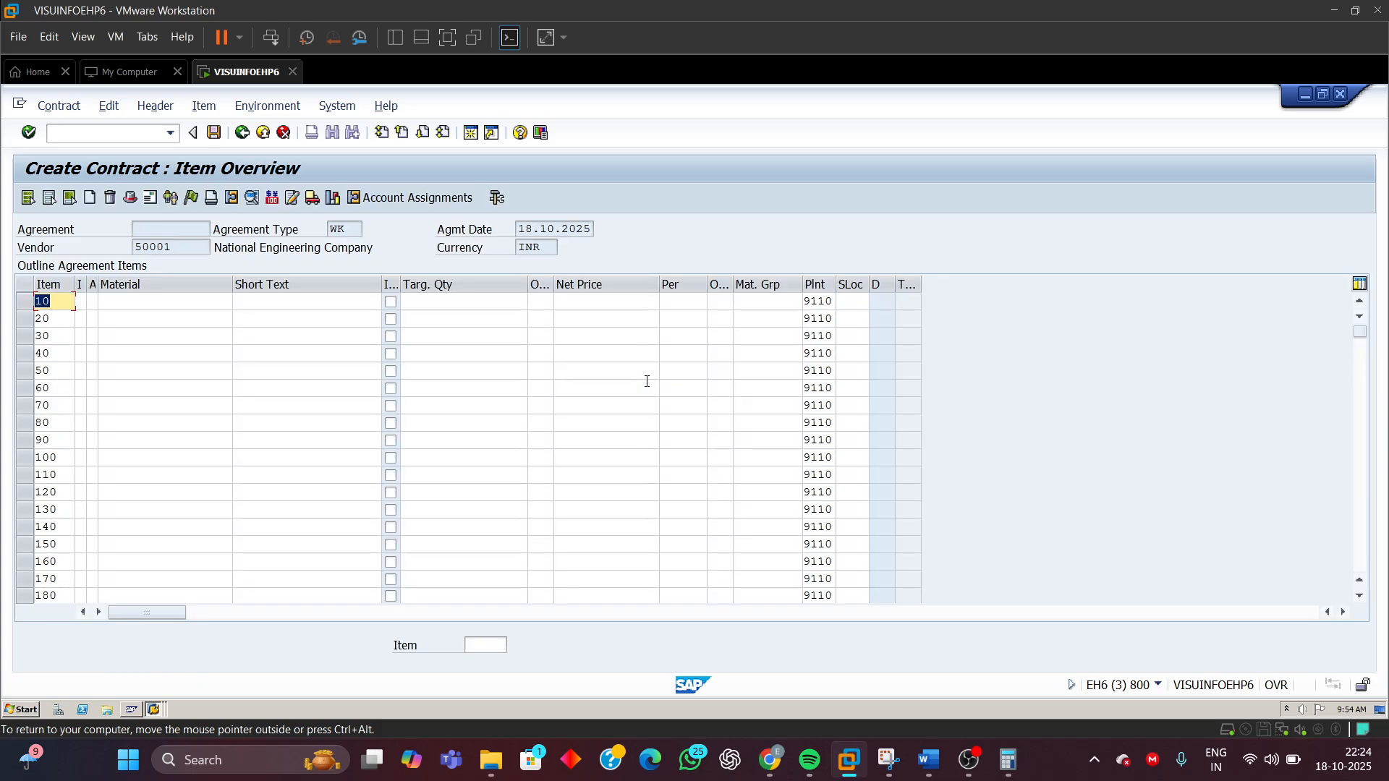
# - Enter material R-10001 for item 10 and place the cursor in its target quantity
pyautogui.click(143, 300)
pyautogui.write('R')
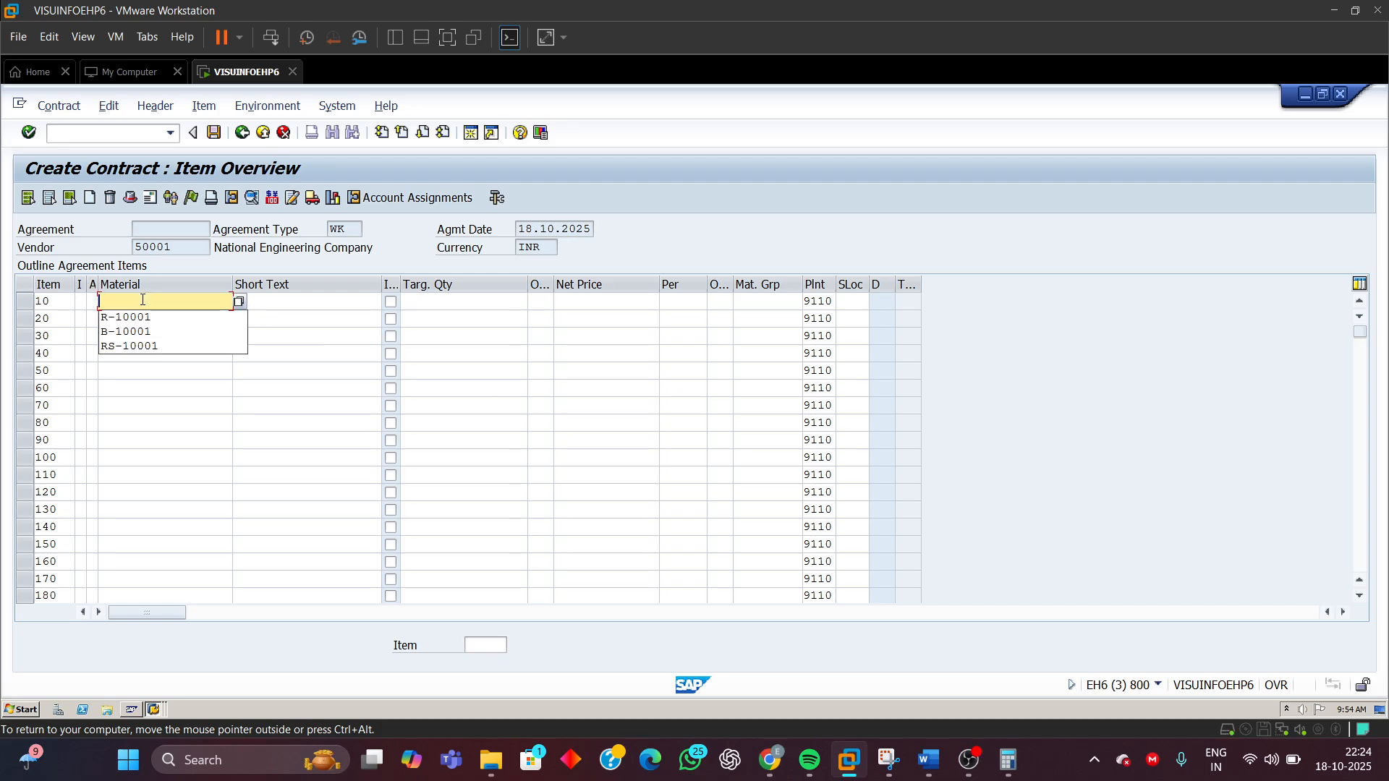
pyautogui.click(144, 313)
pyautogui.click(457, 301)
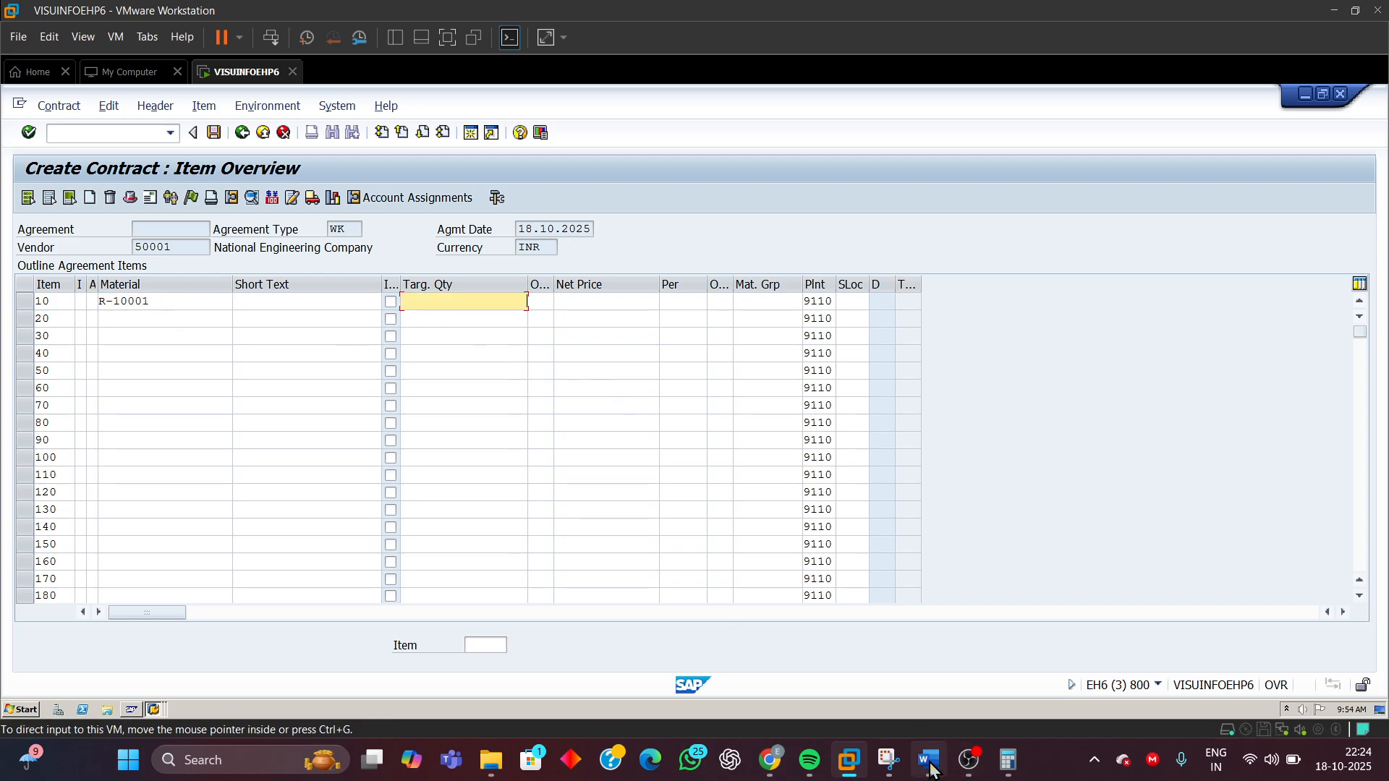
# - Switch to the Word test case table and examine the quantity and amount in the negative test's data
pyautogui.moveTo(929, 759)
pyautogui.click(992, 667)
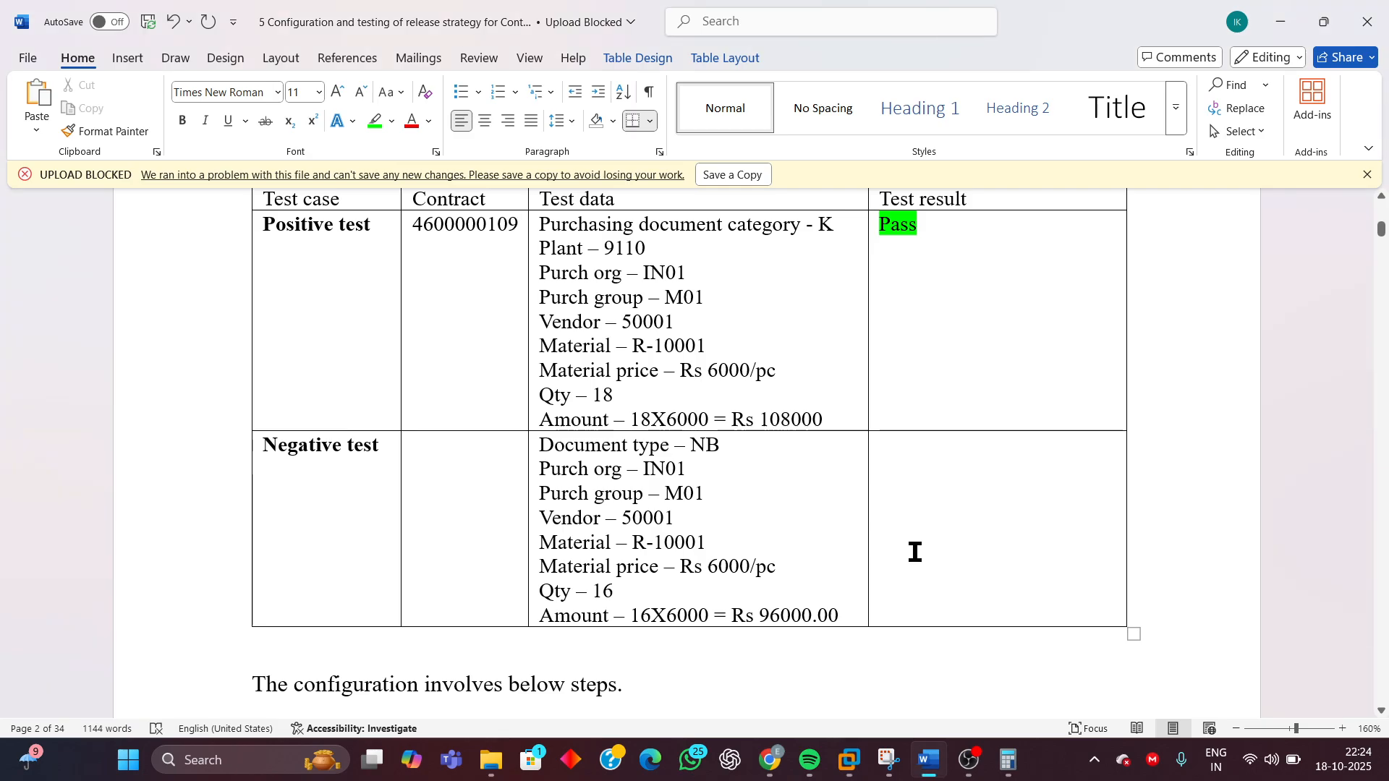
pyautogui.doubleClick(597, 592)
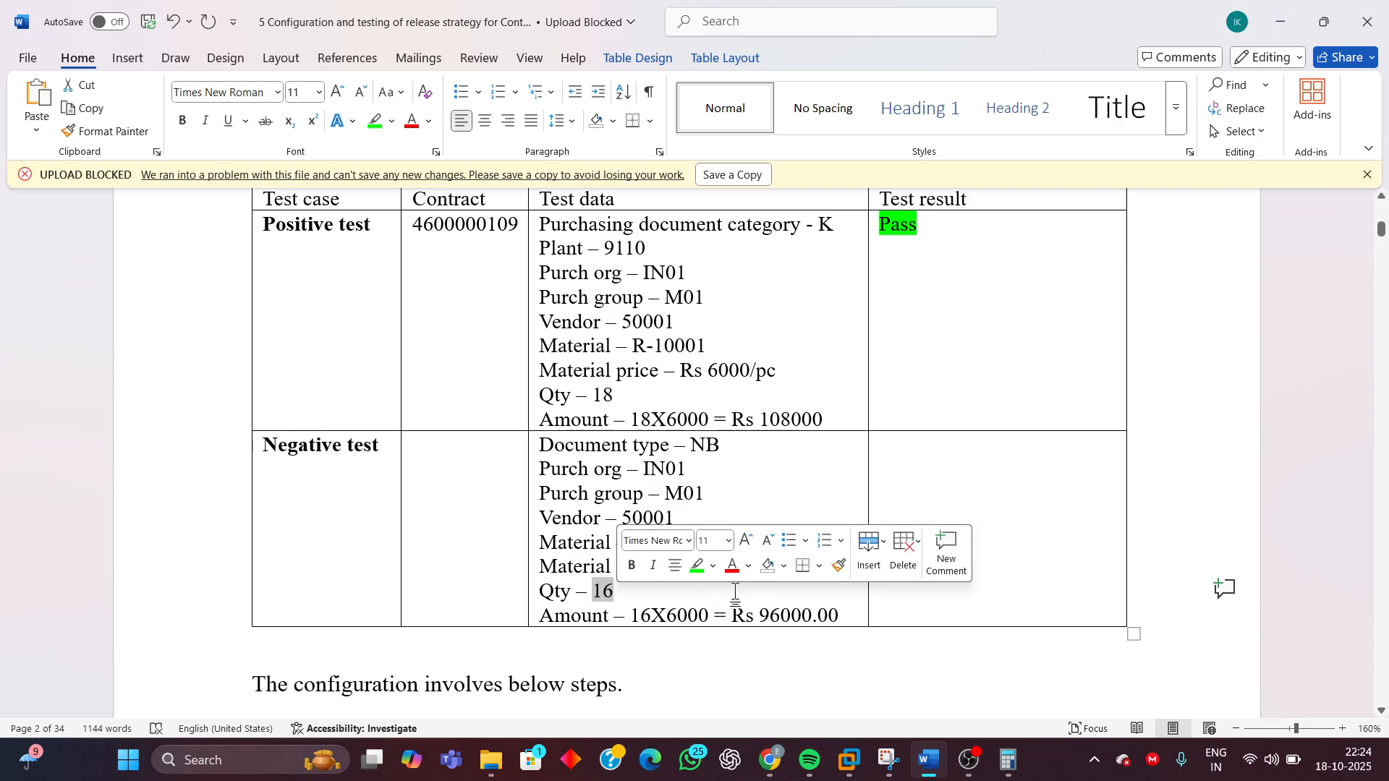
pyautogui.press('Right')
pyautogui.click(769, 616)
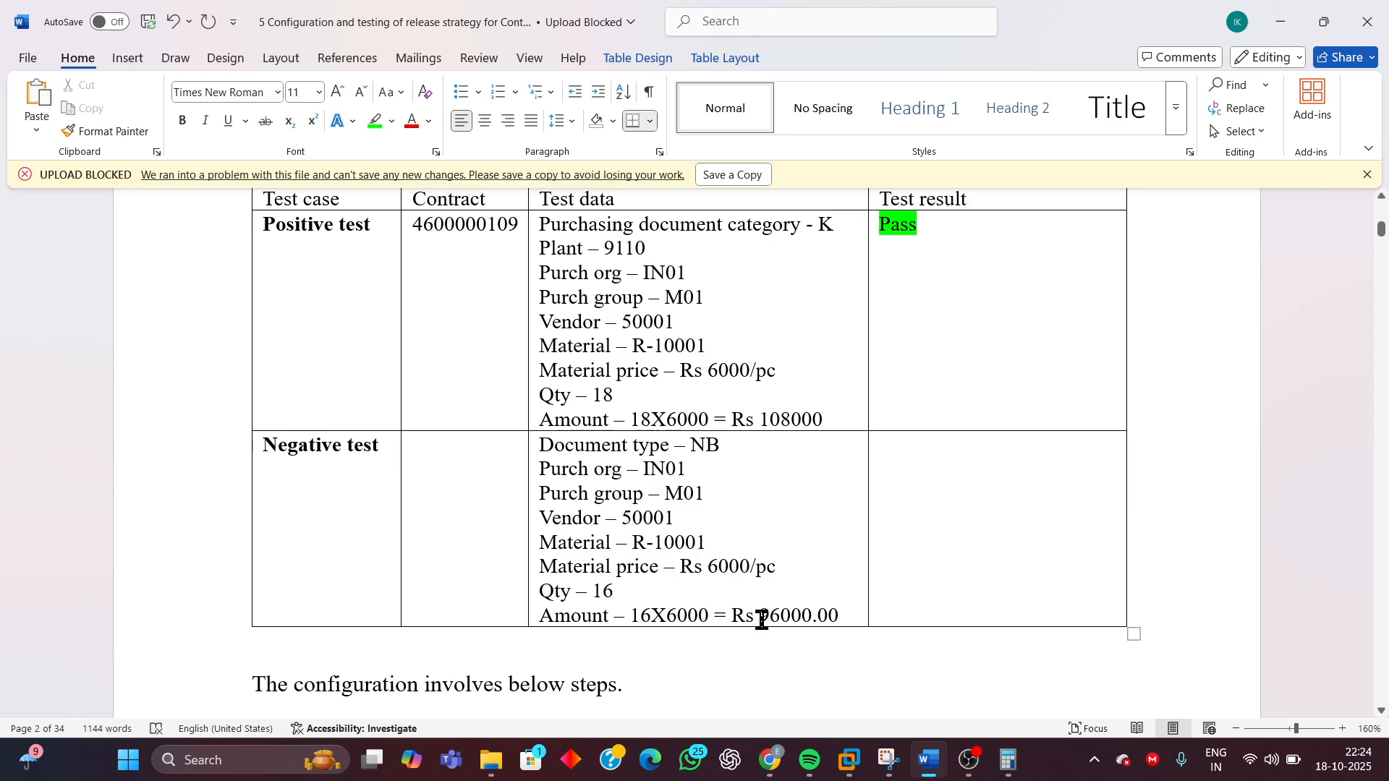
pyautogui.doubleClick(800, 615)
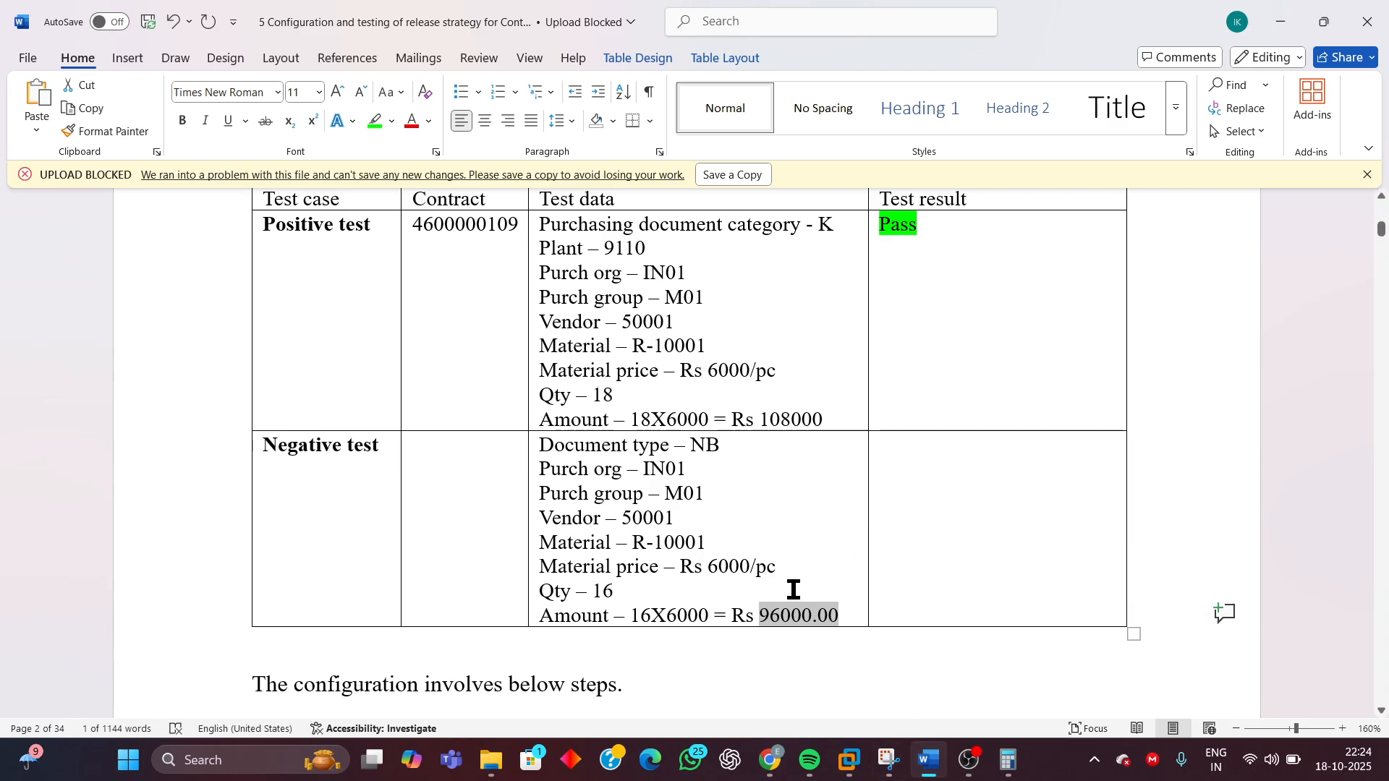
# - Back in the SAP session, set item 10's target quantity to 16 and net price to 6000, and save the contract
pyautogui.click(849, 760)
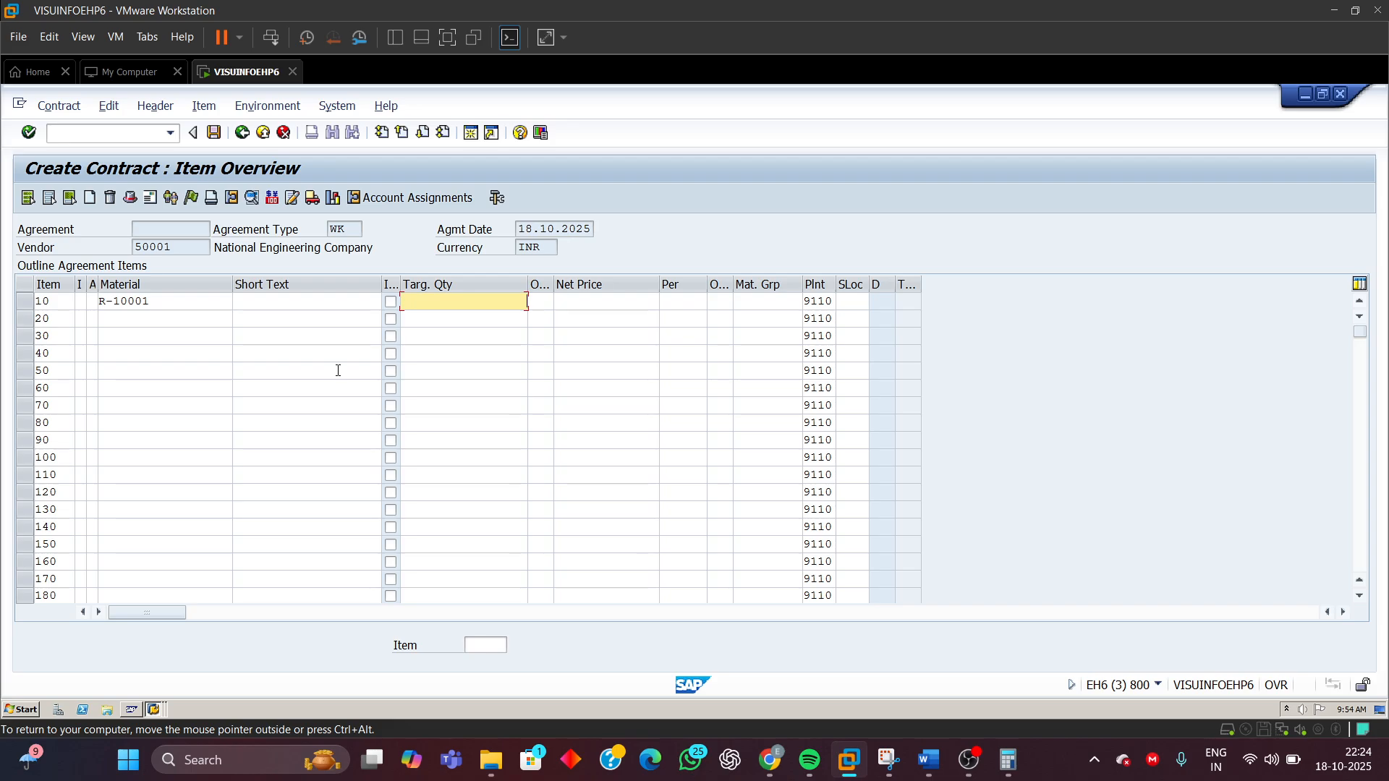
pyautogui.write('16')
pyautogui.click(594, 300)
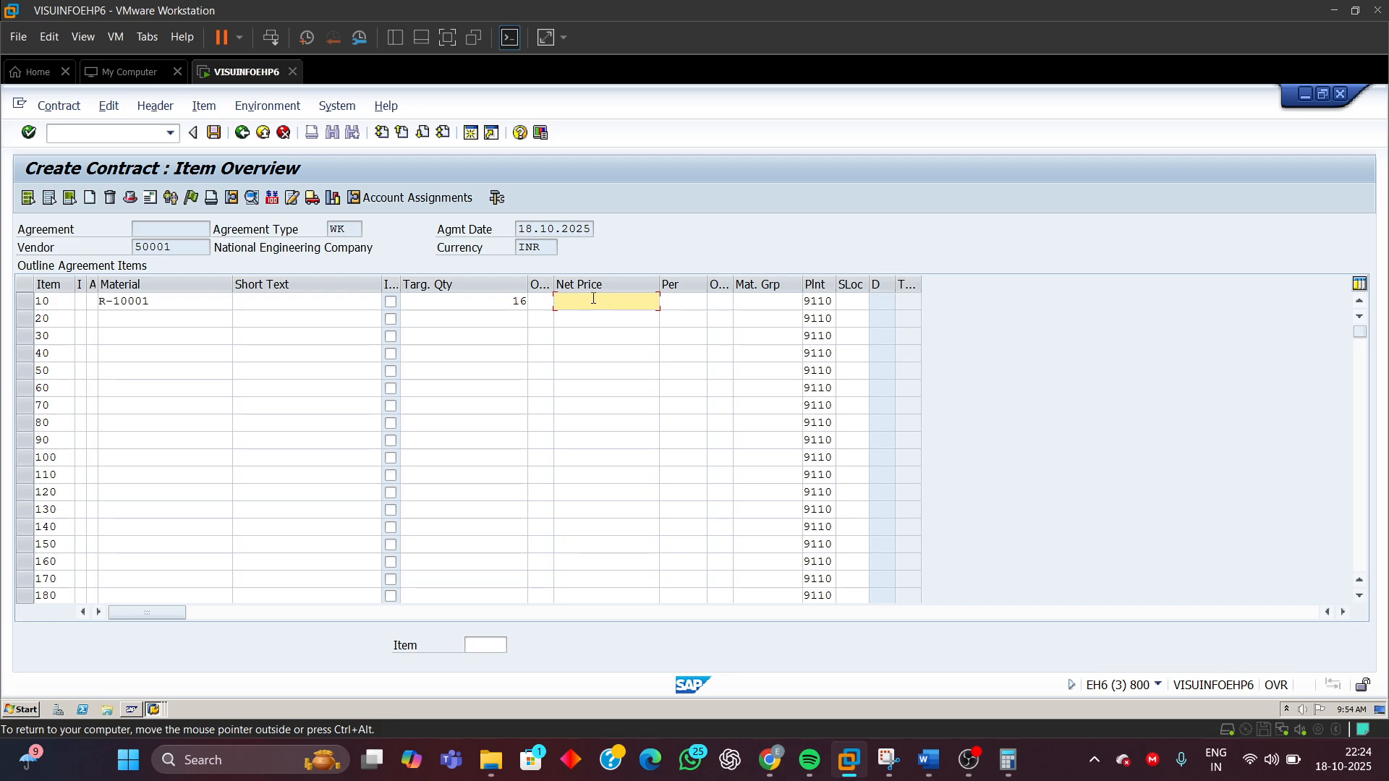
pyautogui.write('6000')
pyautogui.press('Return')
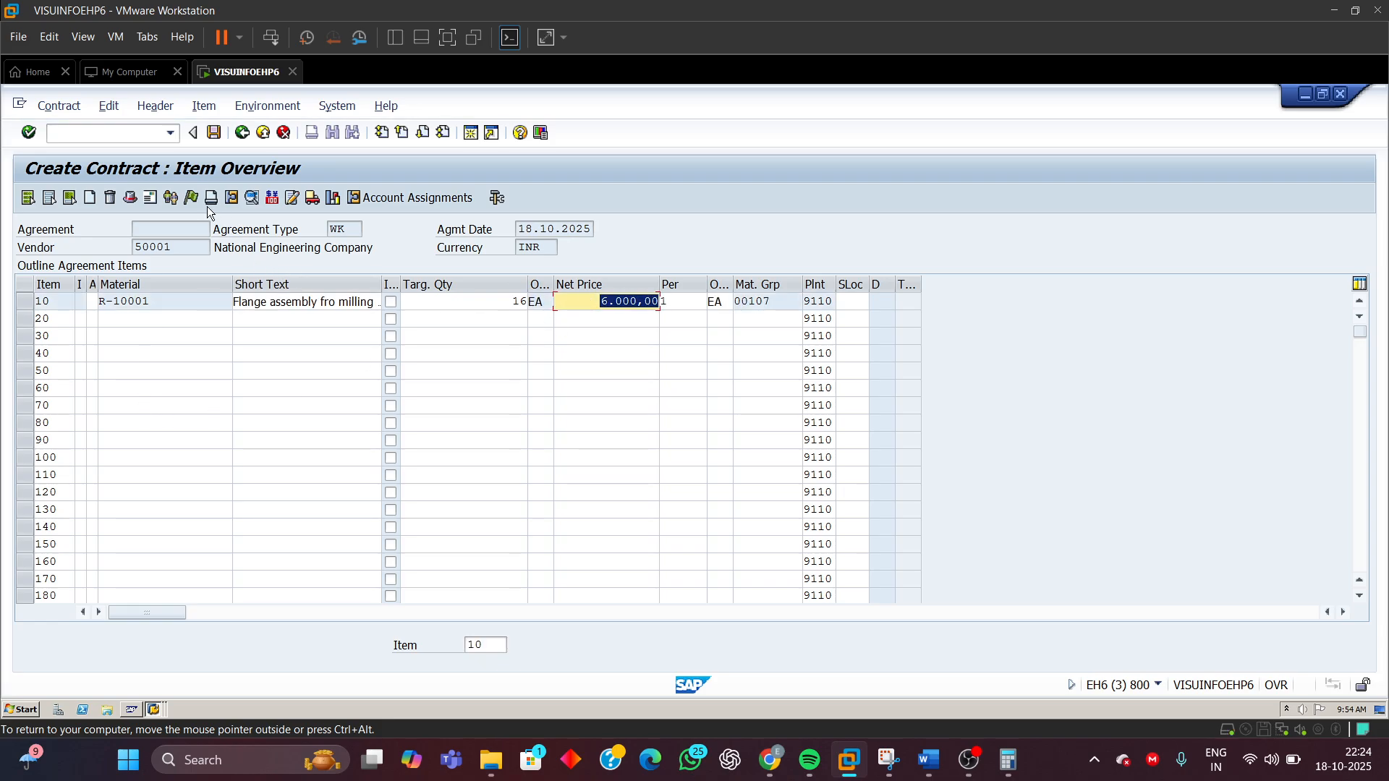
pyautogui.click(216, 133)
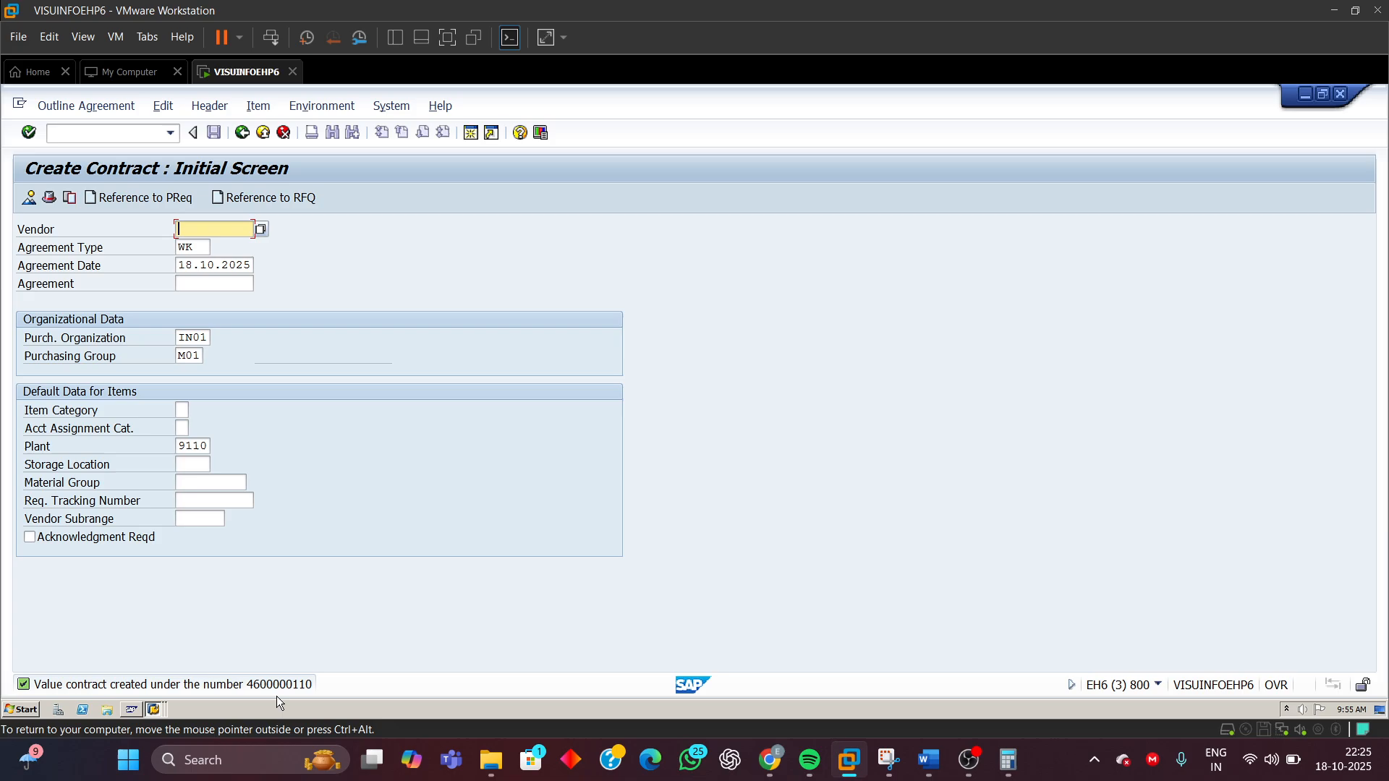
# - Display the newly saved contract, examine item 10's target quantity and check whether a release strategy applies
pyautogui.click(114, 113)
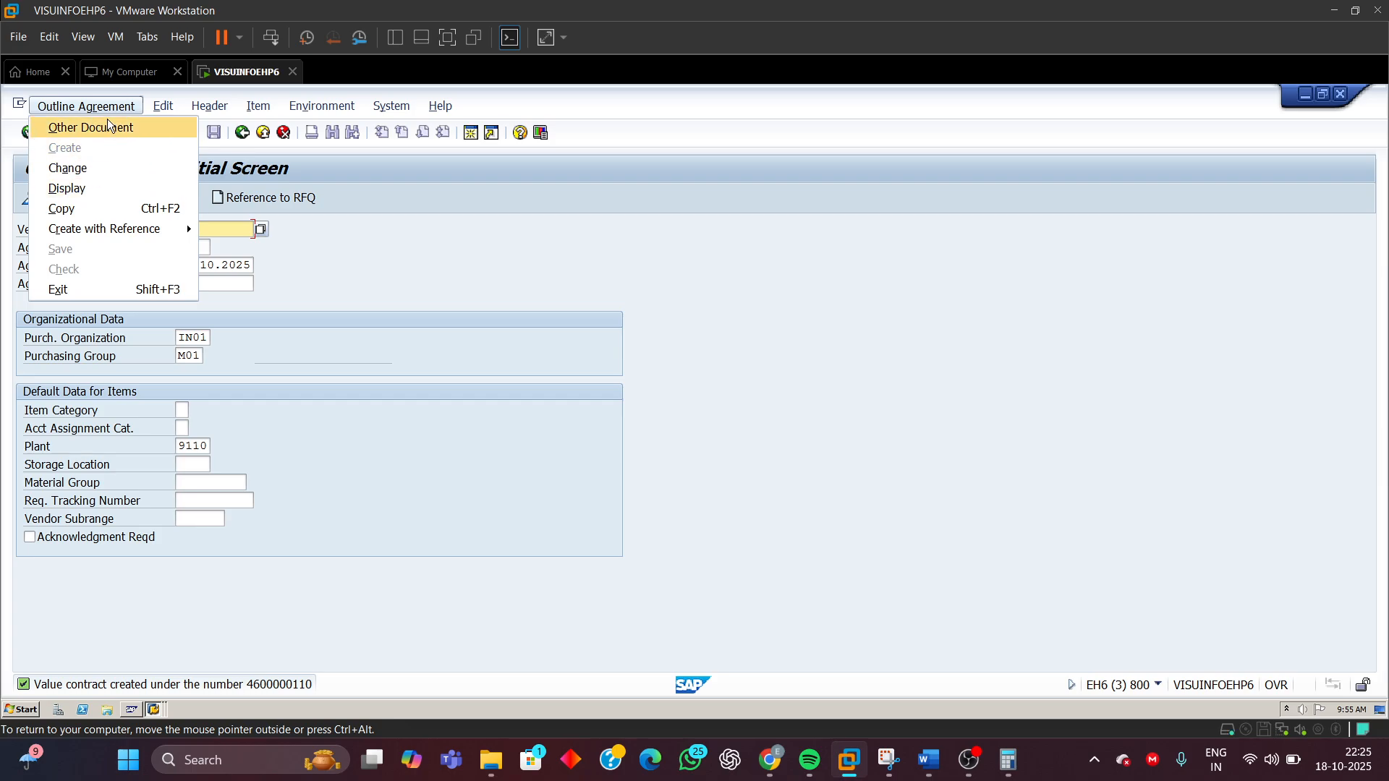
pyautogui.click(67, 188)
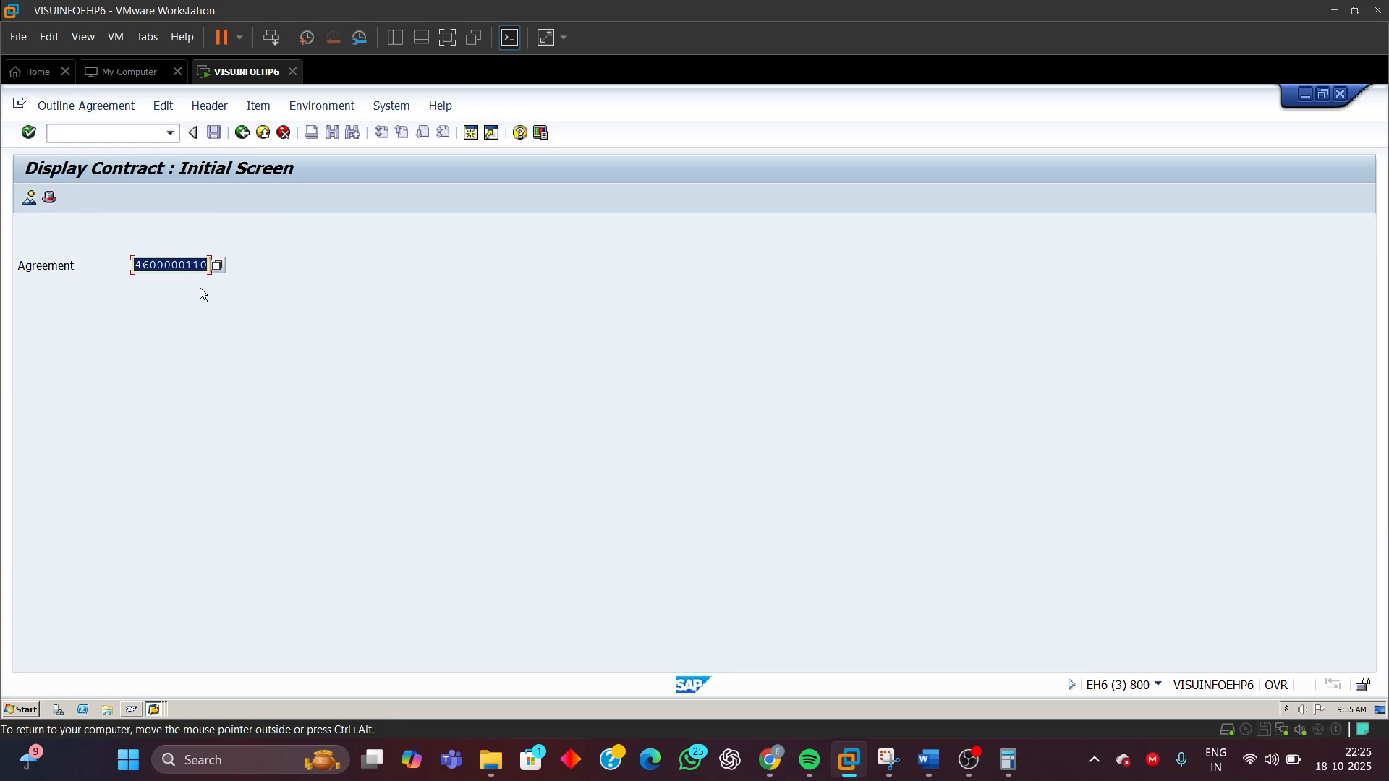
pyautogui.click(199, 265)
pyautogui.press('Return')
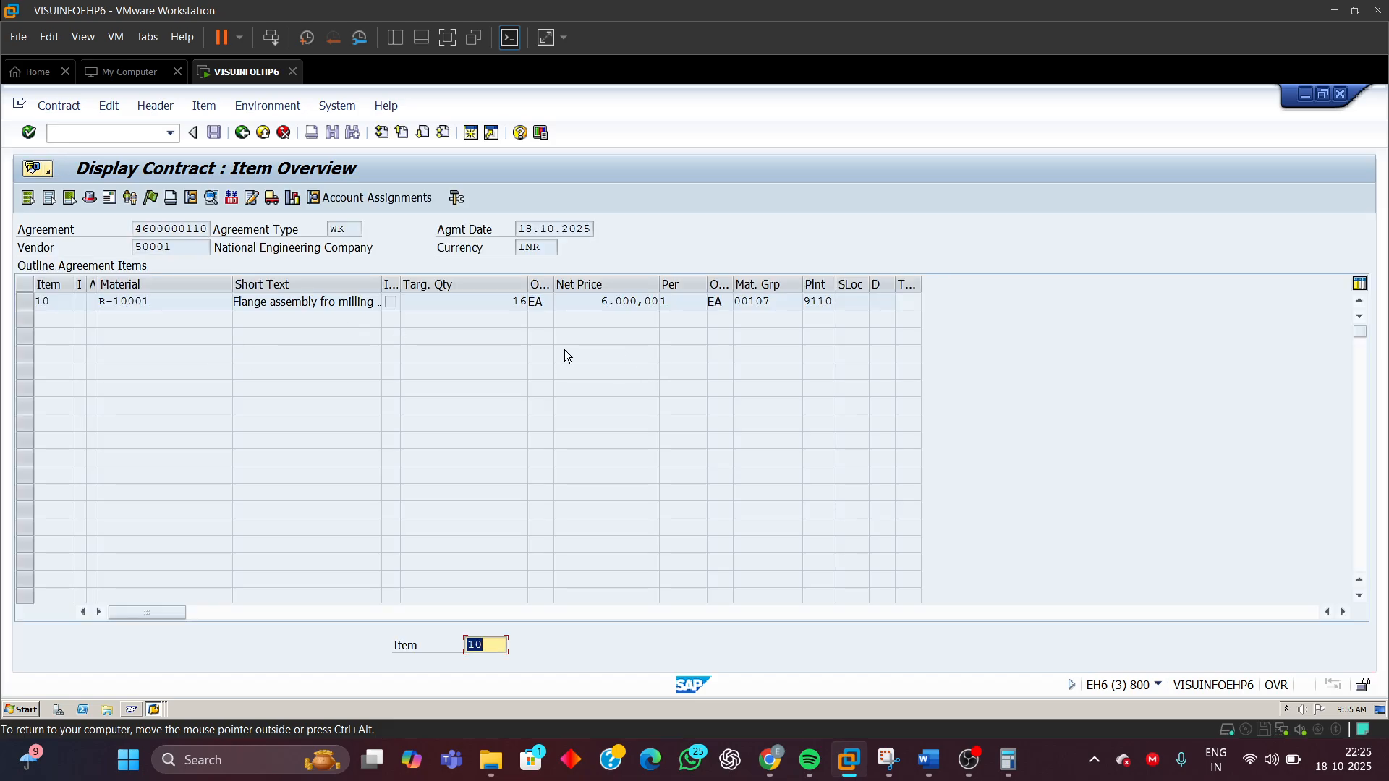
pyautogui.doubleClick(518, 303)
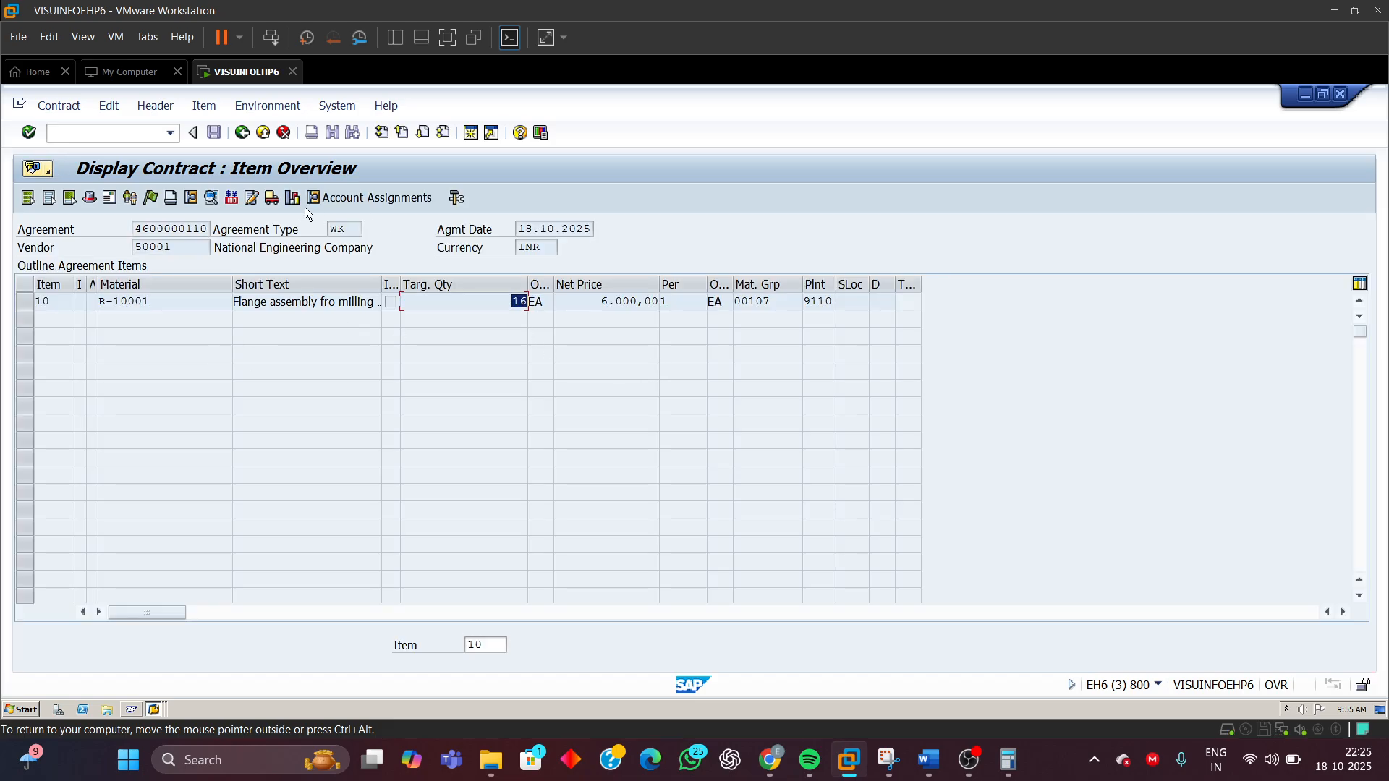
pyautogui.click(152, 200)
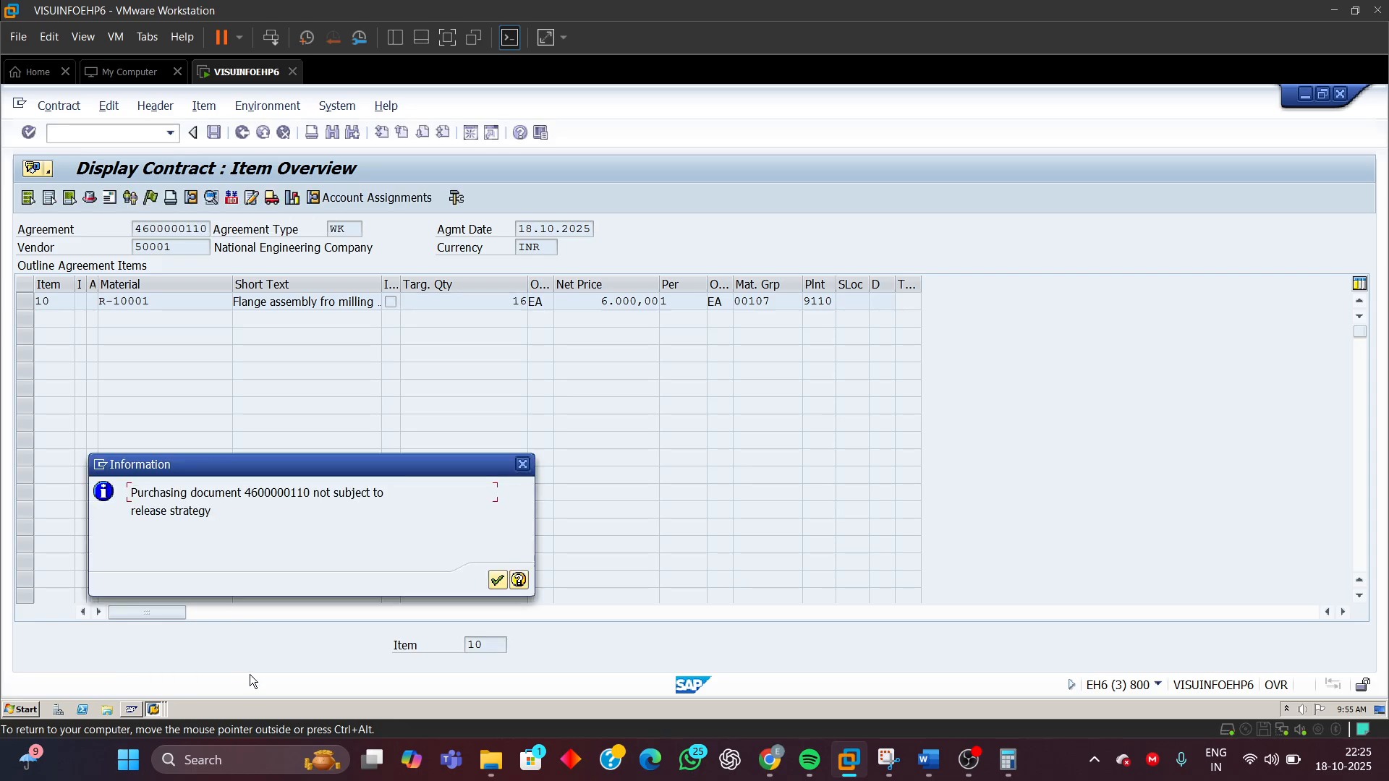
# - Dismiss the release strategy message and examine the target value in the contract's header data
pyautogui.moveTo(331, 479); pyautogui.dragTo(463, 386)
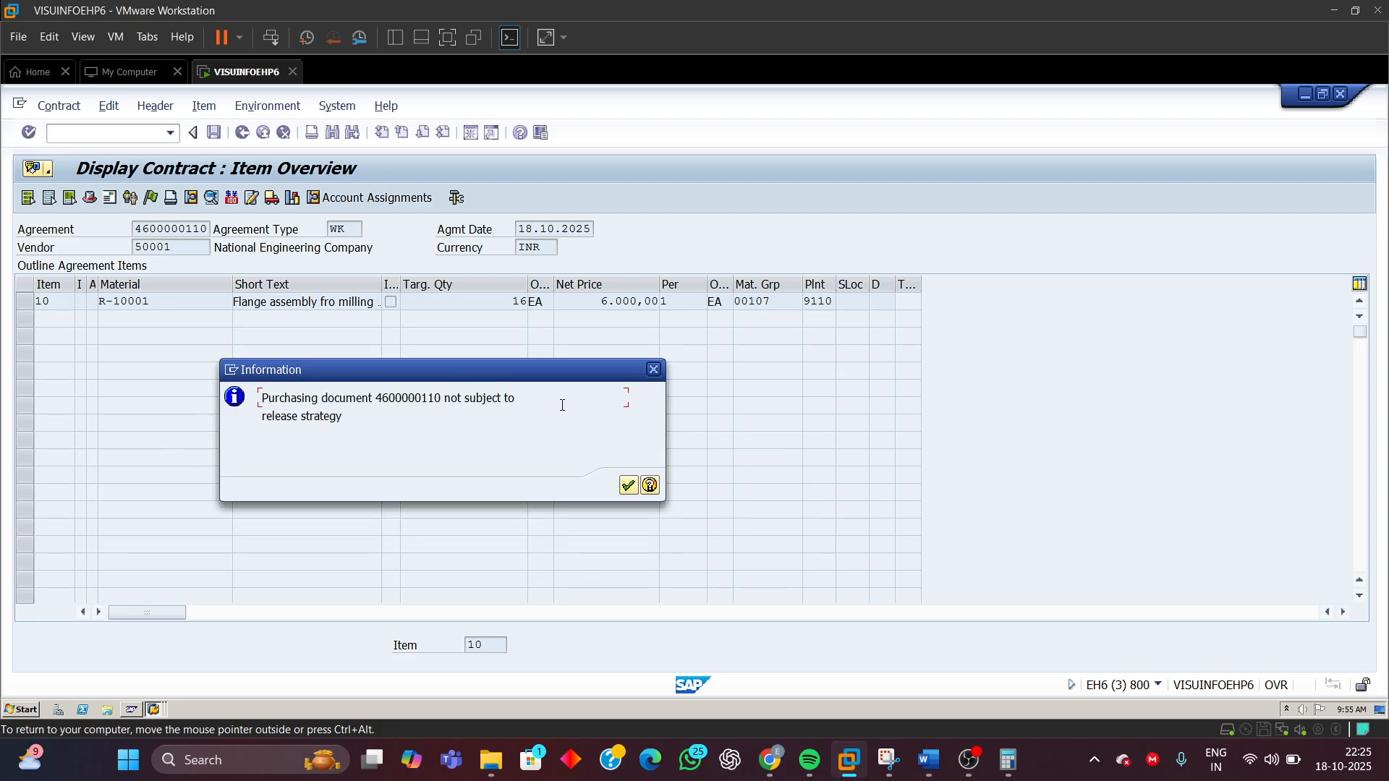
pyautogui.click(654, 372)
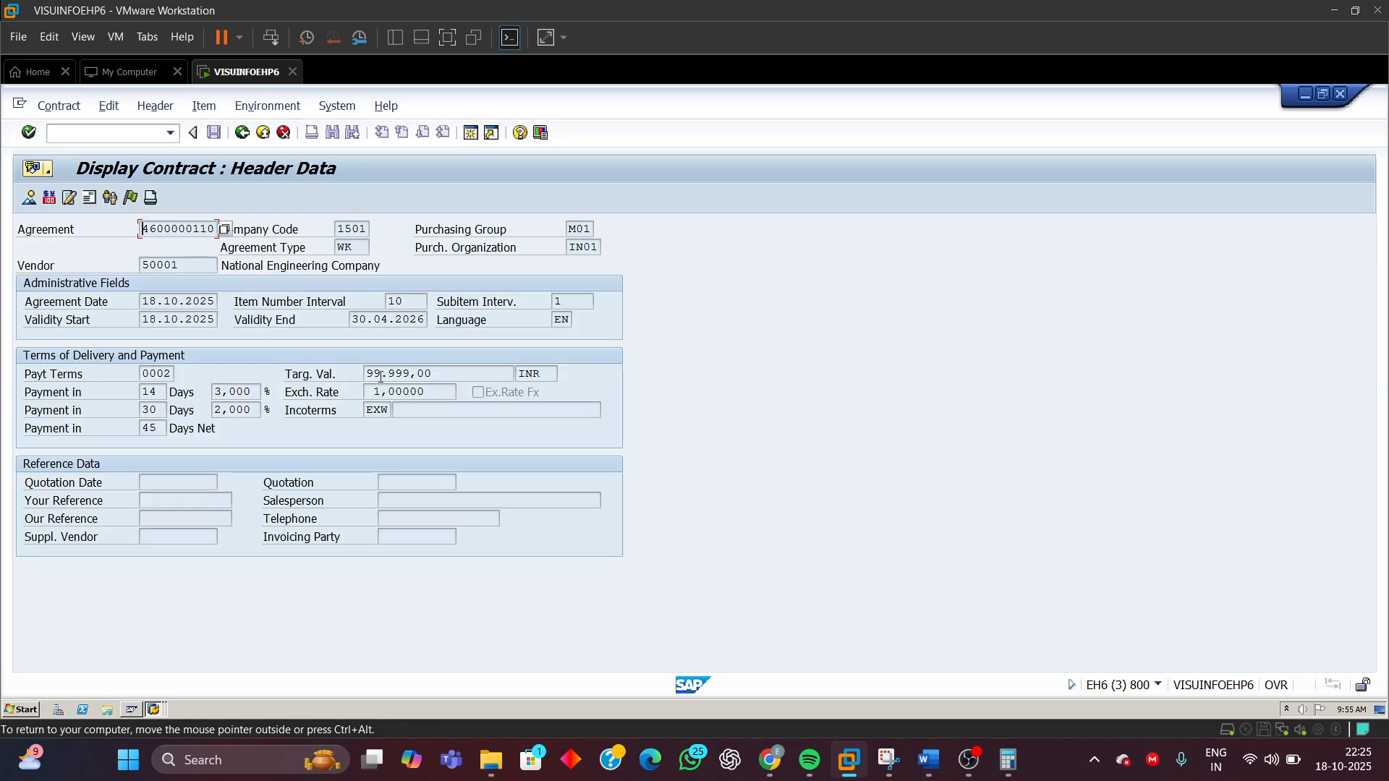
pyautogui.moveTo(458, 377); pyautogui.dragTo(291, 378)
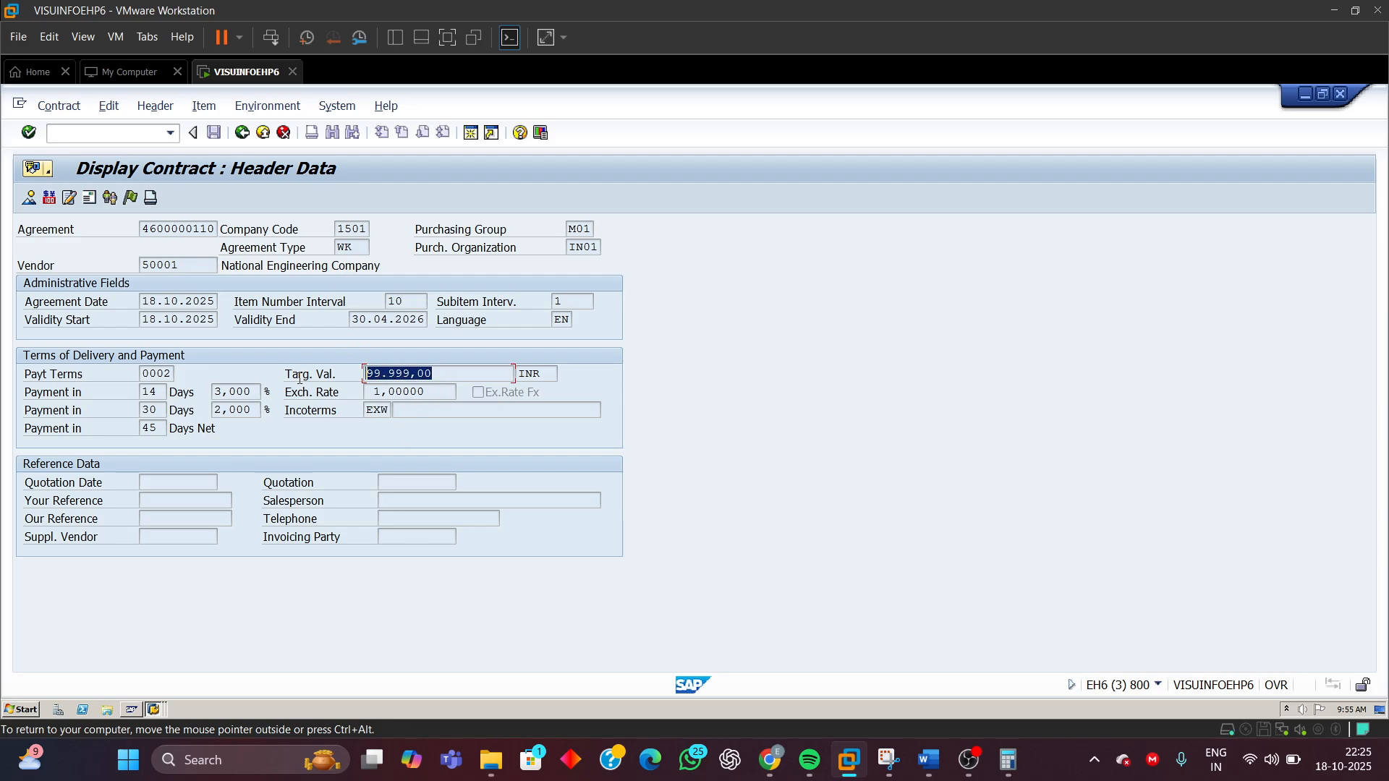
# - Return to the item overview, recheck whether a release strategy applies, and compare with the negative test's data in Word
pyautogui.click(29, 196)
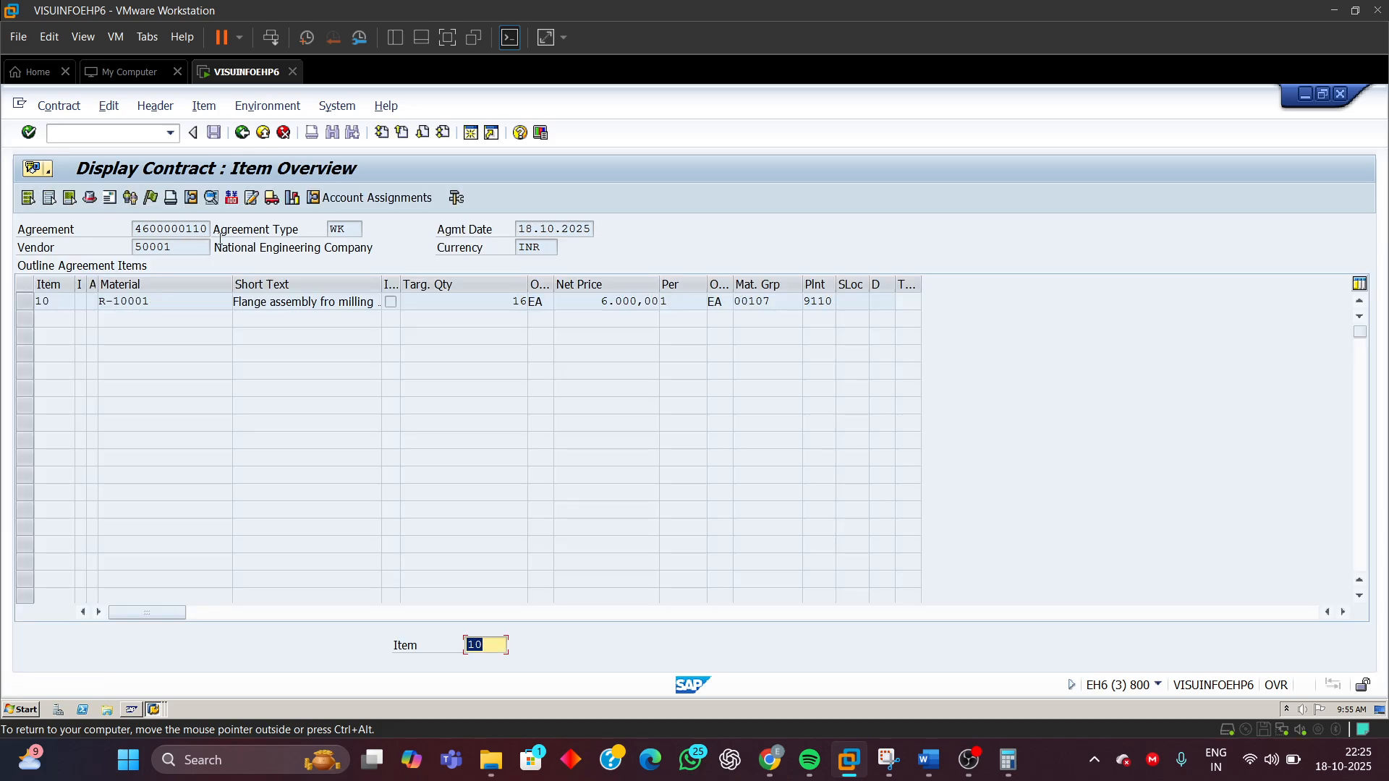
pyautogui.click(150, 197)
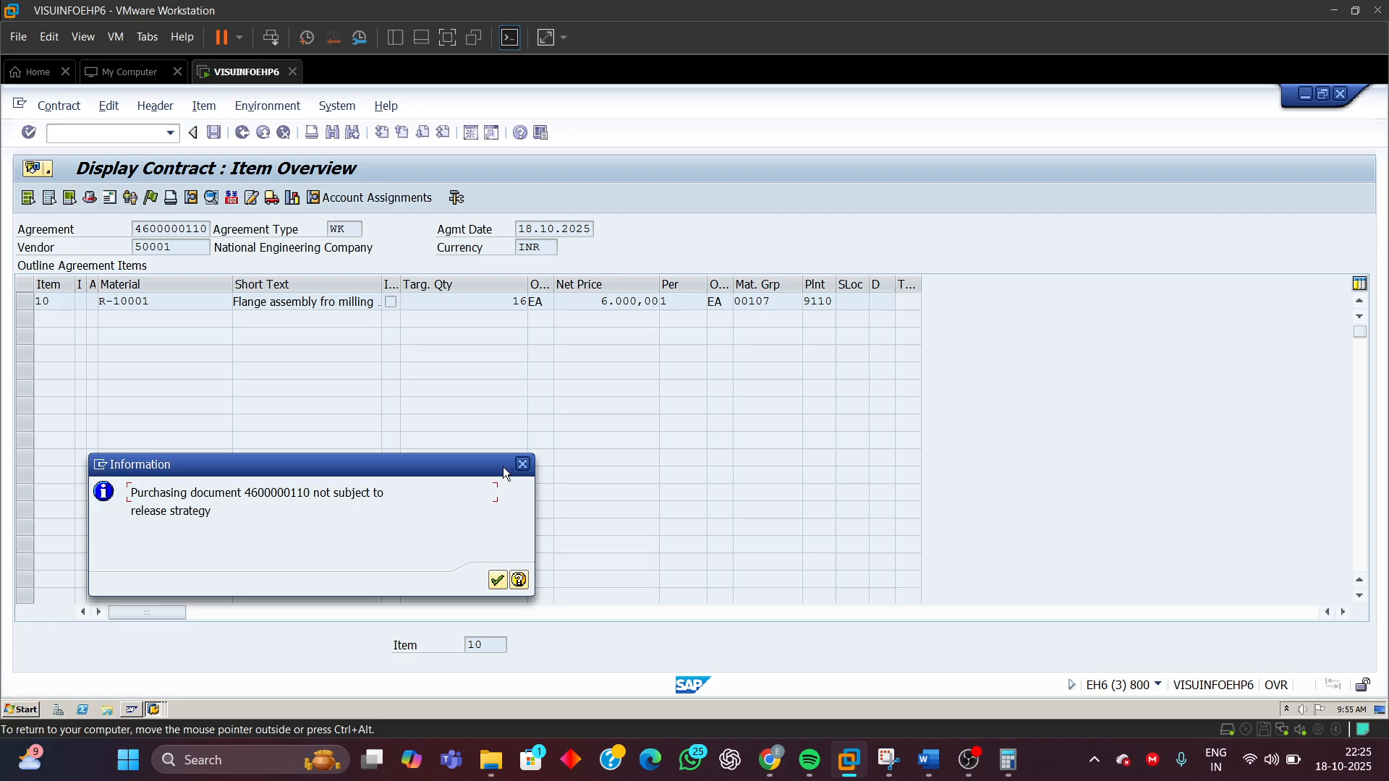
pyautogui.moveTo(502, 467); pyautogui.dragTo(514, 357)
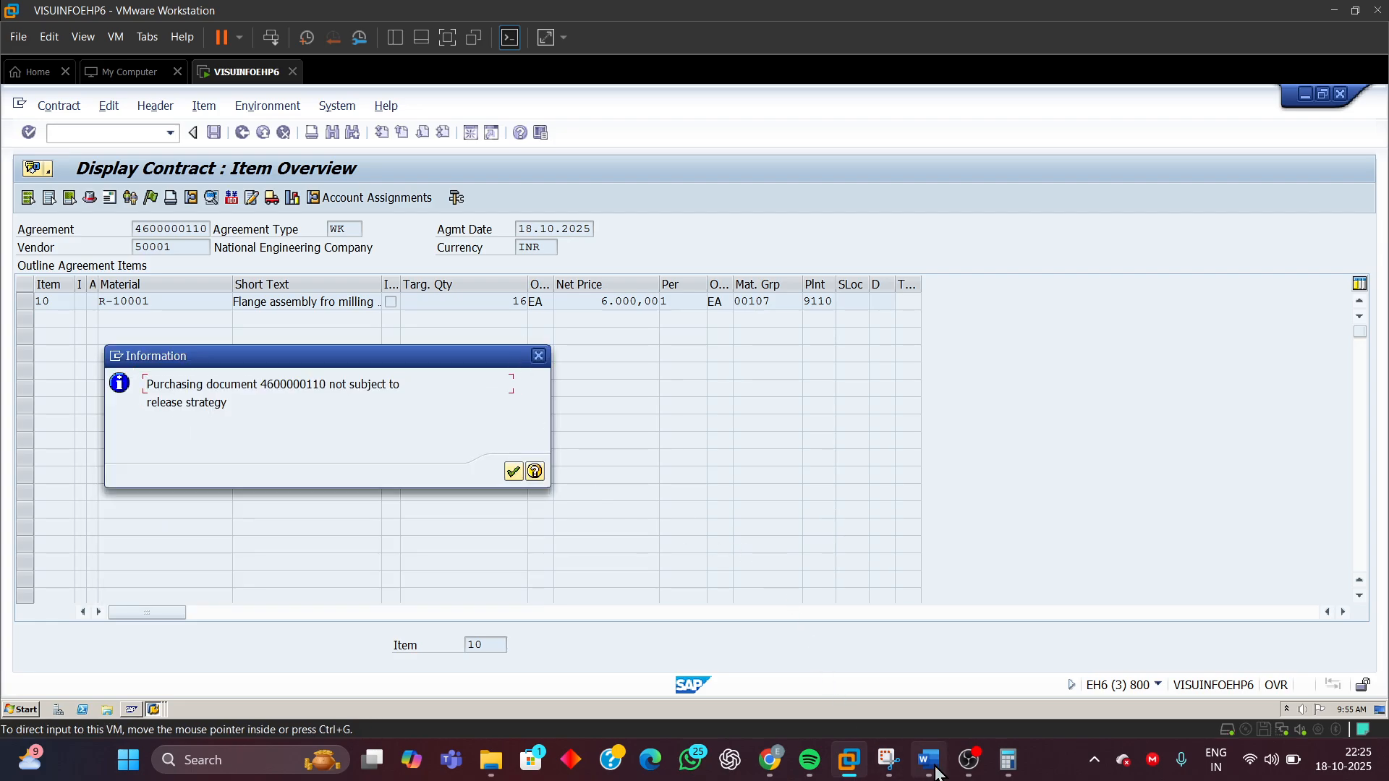
pyautogui.click(968, 679)
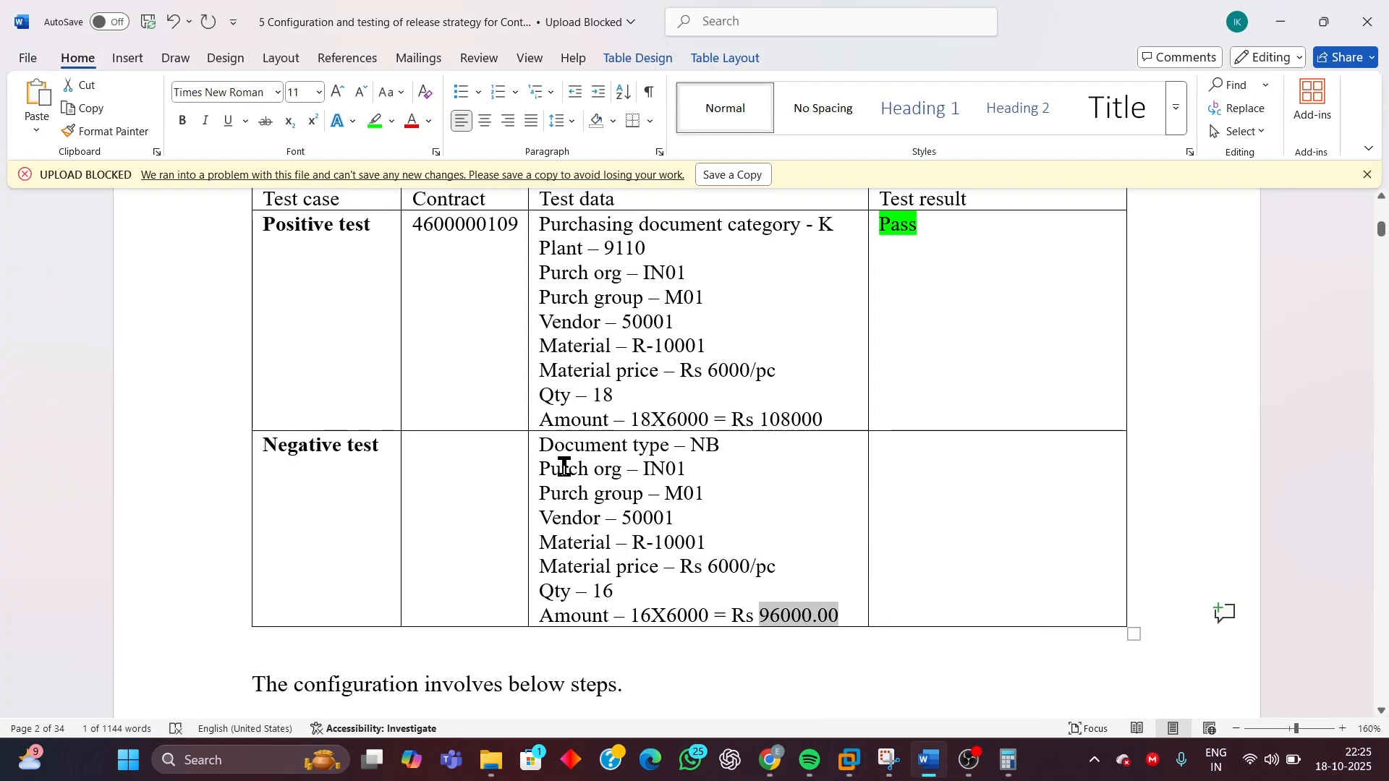
pyautogui.moveTo(874, 768)
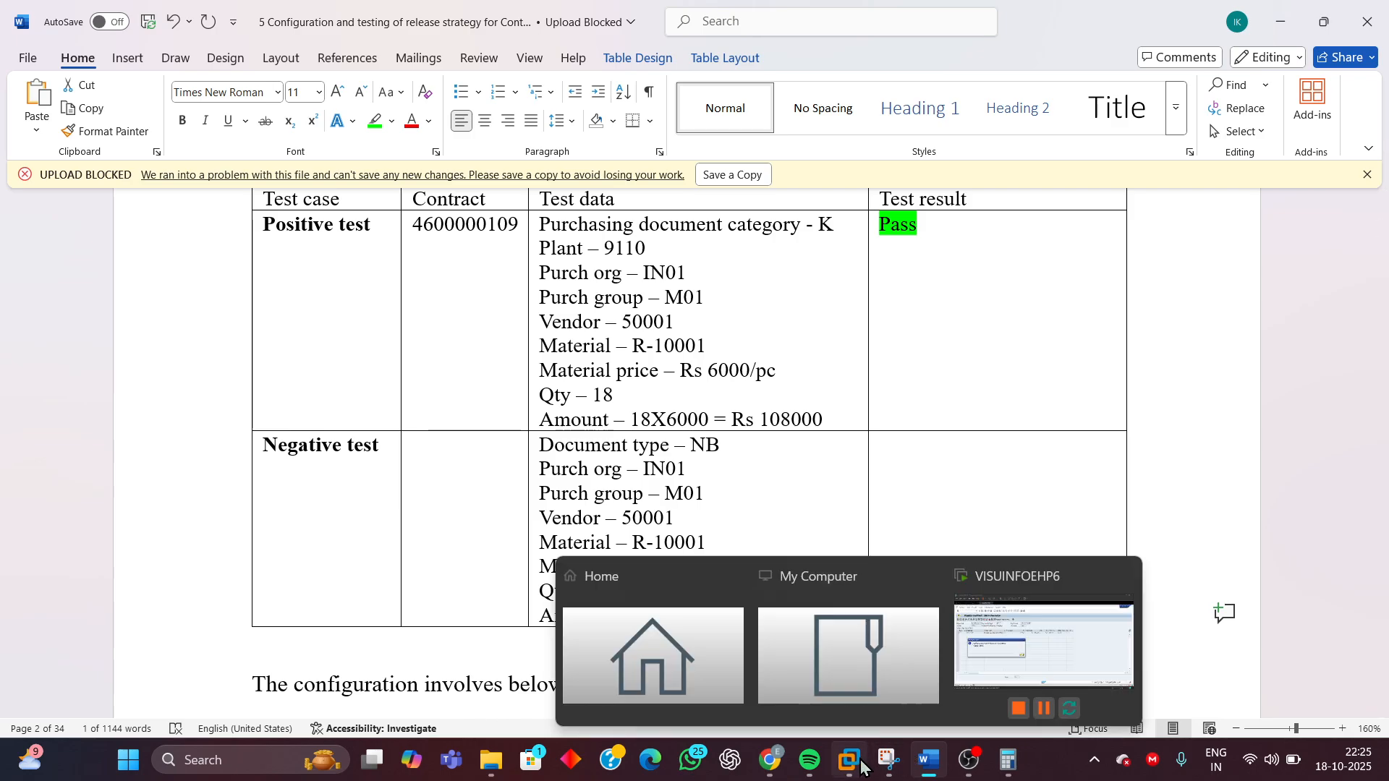
pyautogui.click(1000, 651)
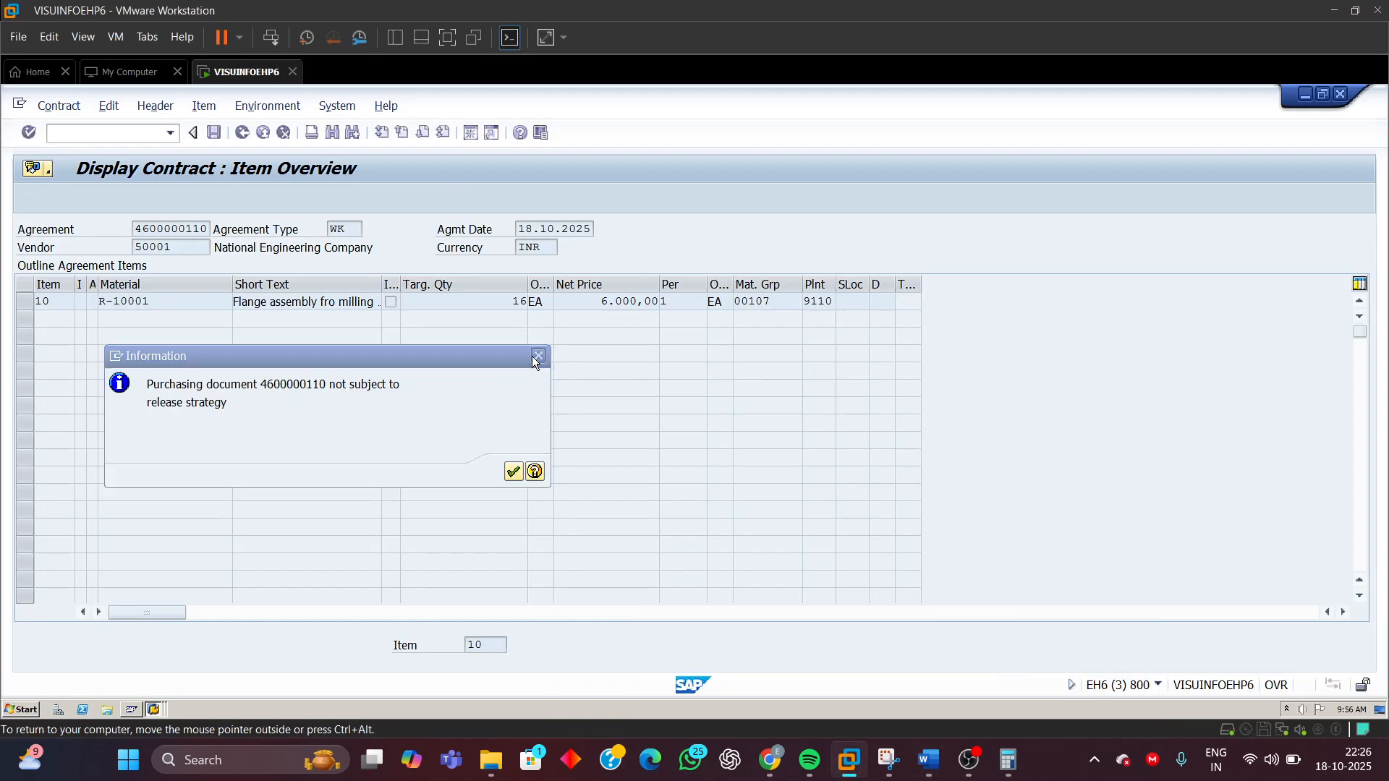
# - Dismiss the message and record the displayed contract's agreement number in the negative test's Contract cell of the Word table
pyautogui.click(532, 356)
pyautogui.moveTo(142, 229); pyautogui.dragTo(215, 228)
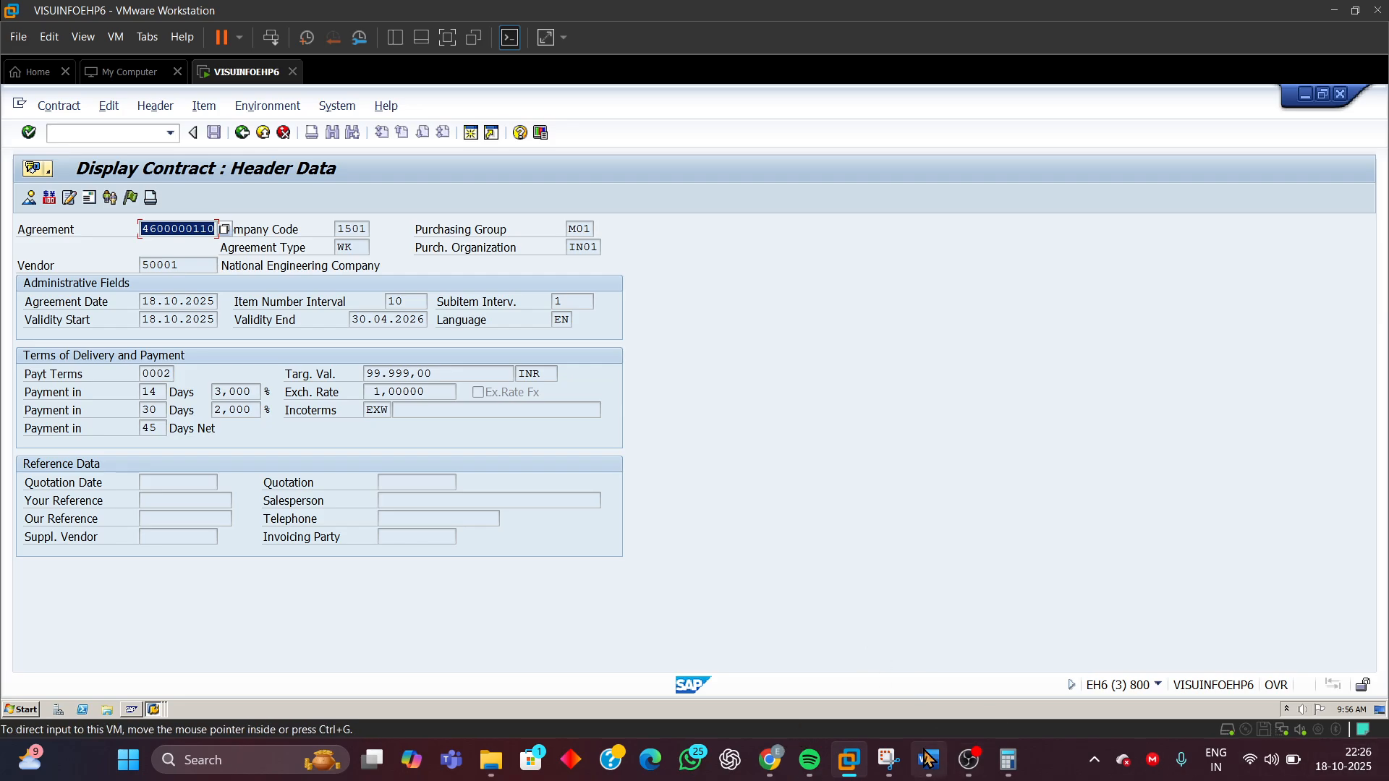
pyautogui.click(933, 673)
pyautogui.click(427, 449)
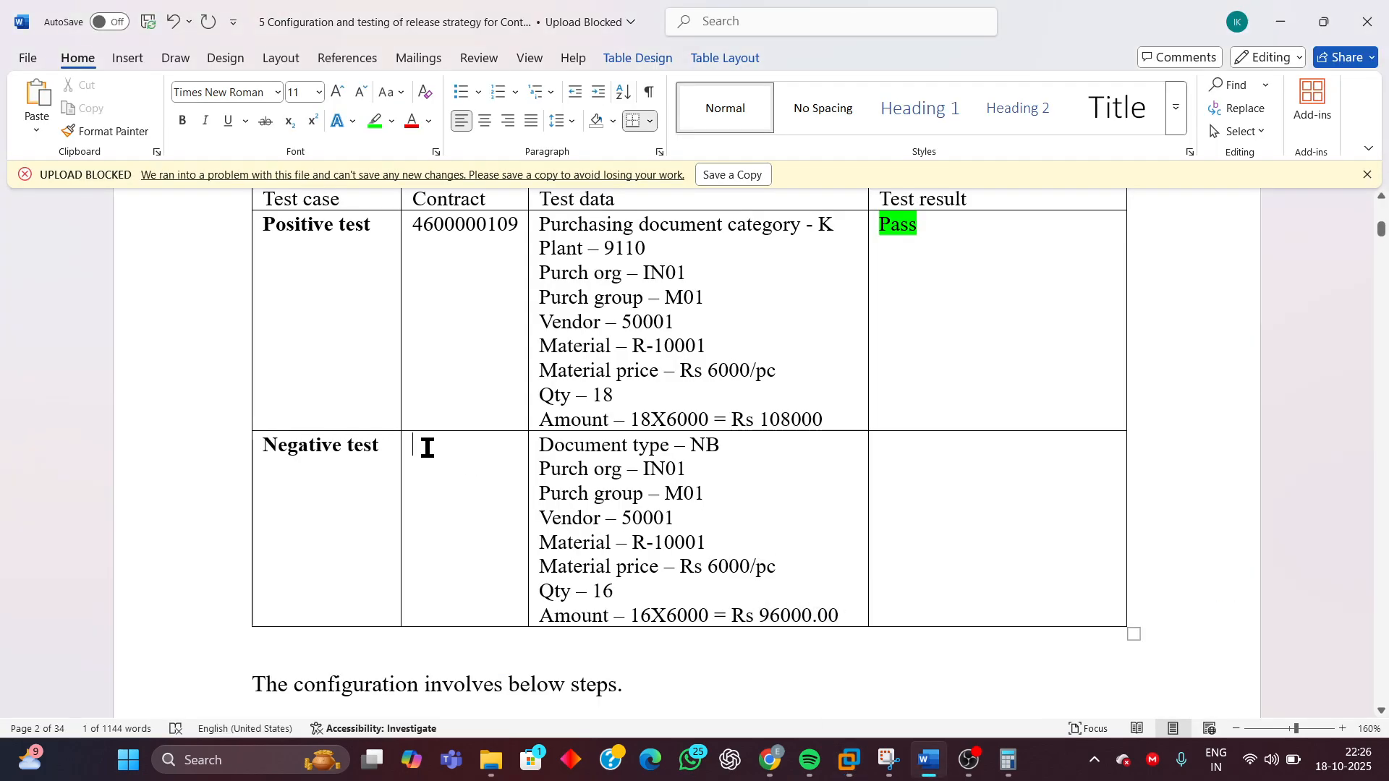
pyautogui.hotkey('ctrl', 'v')
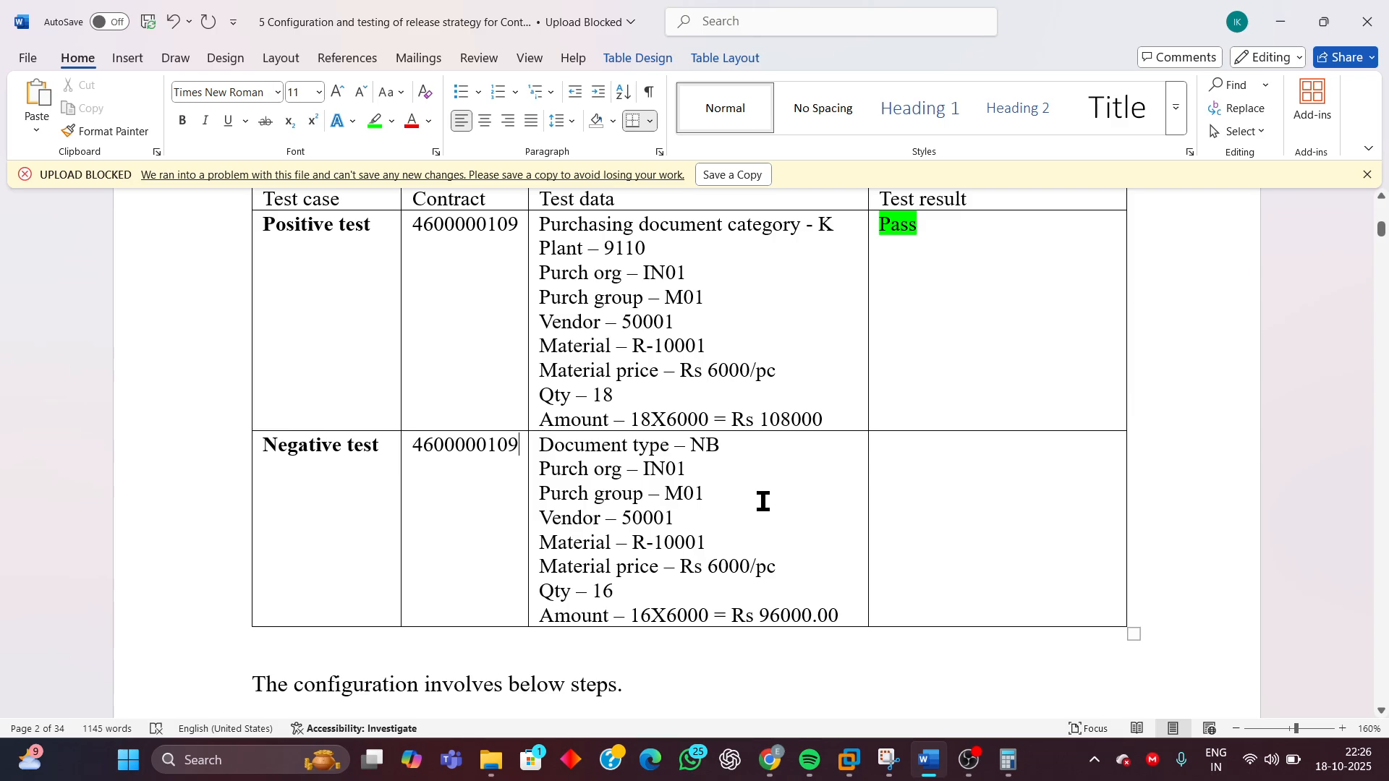
pyautogui.press('BackSpace')
pyautogui.press('BackSpace')
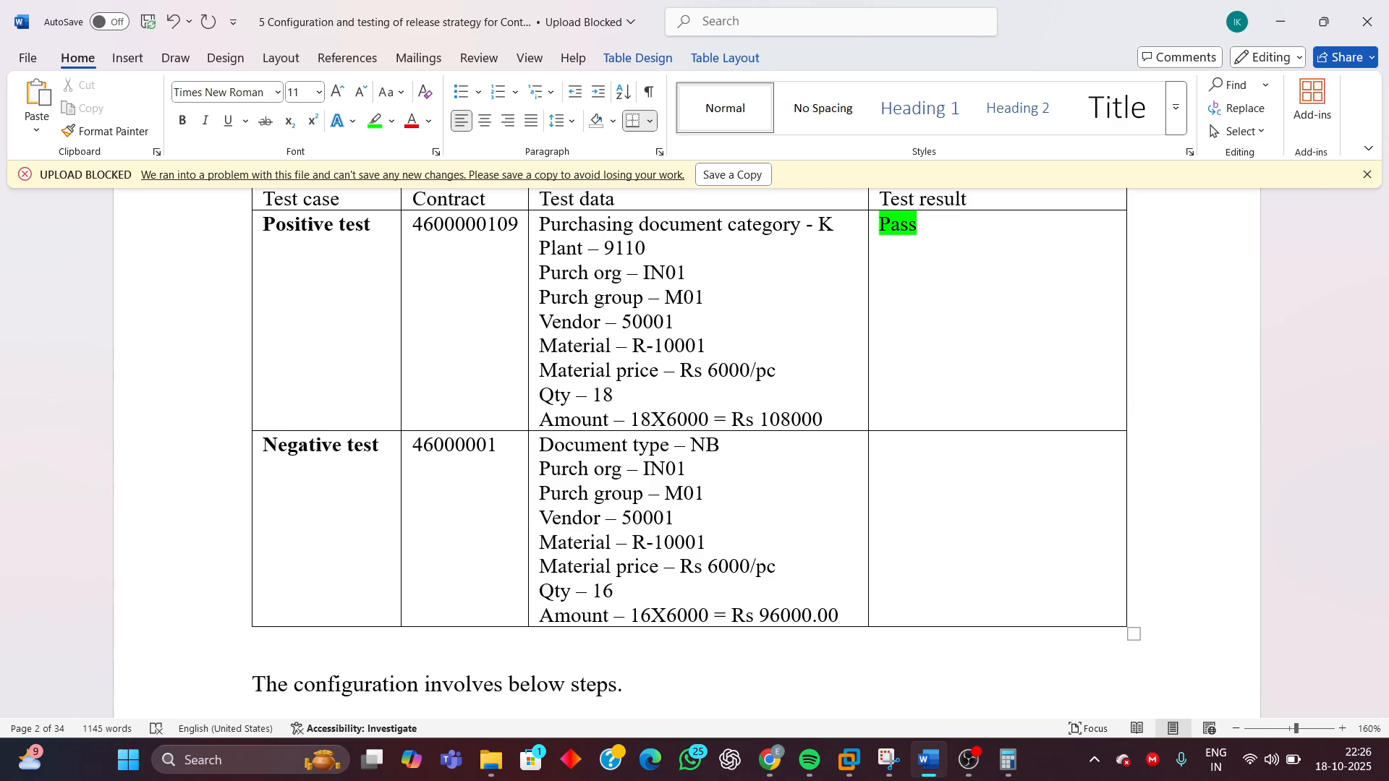
pyautogui.write('10')
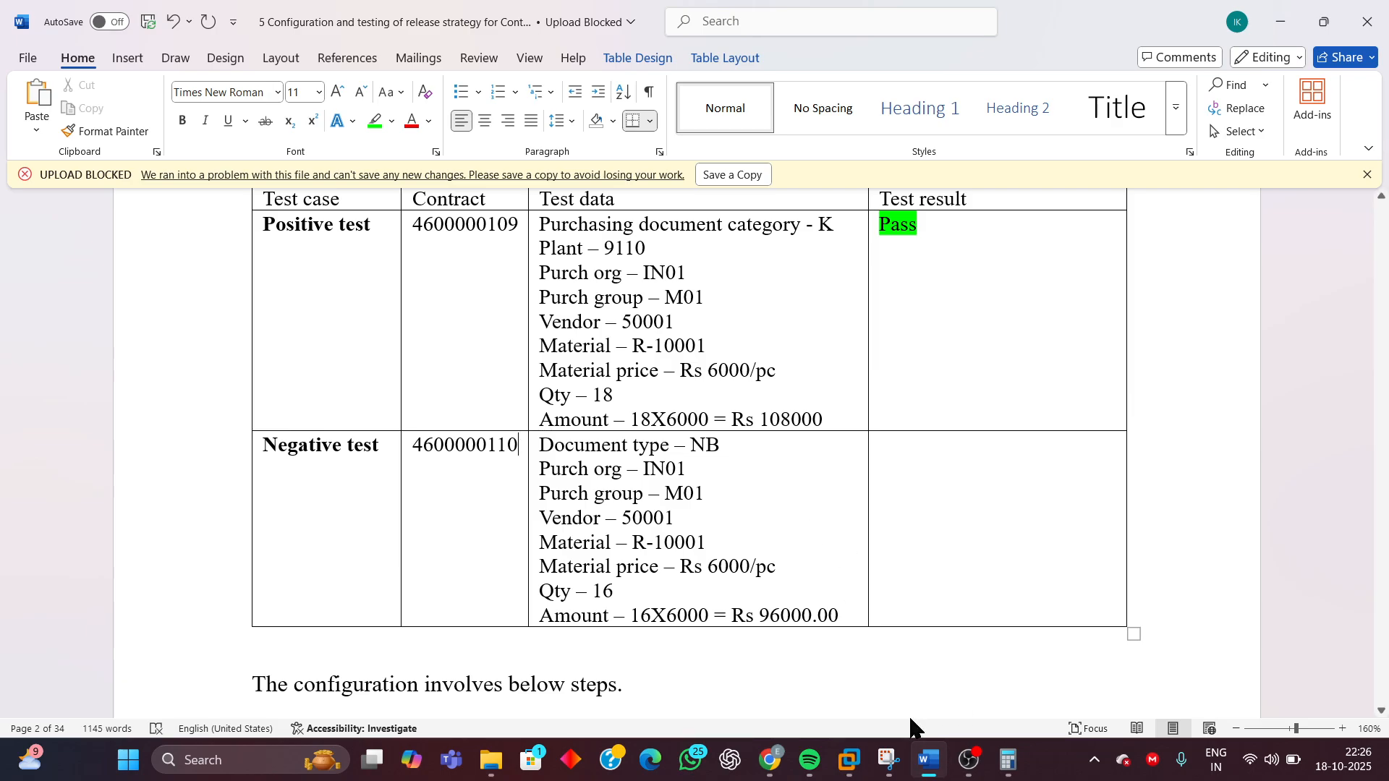
# - Enter Pass as the negative test's result in the Word table and highlight it bright green
pyautogui.click(848, 760)
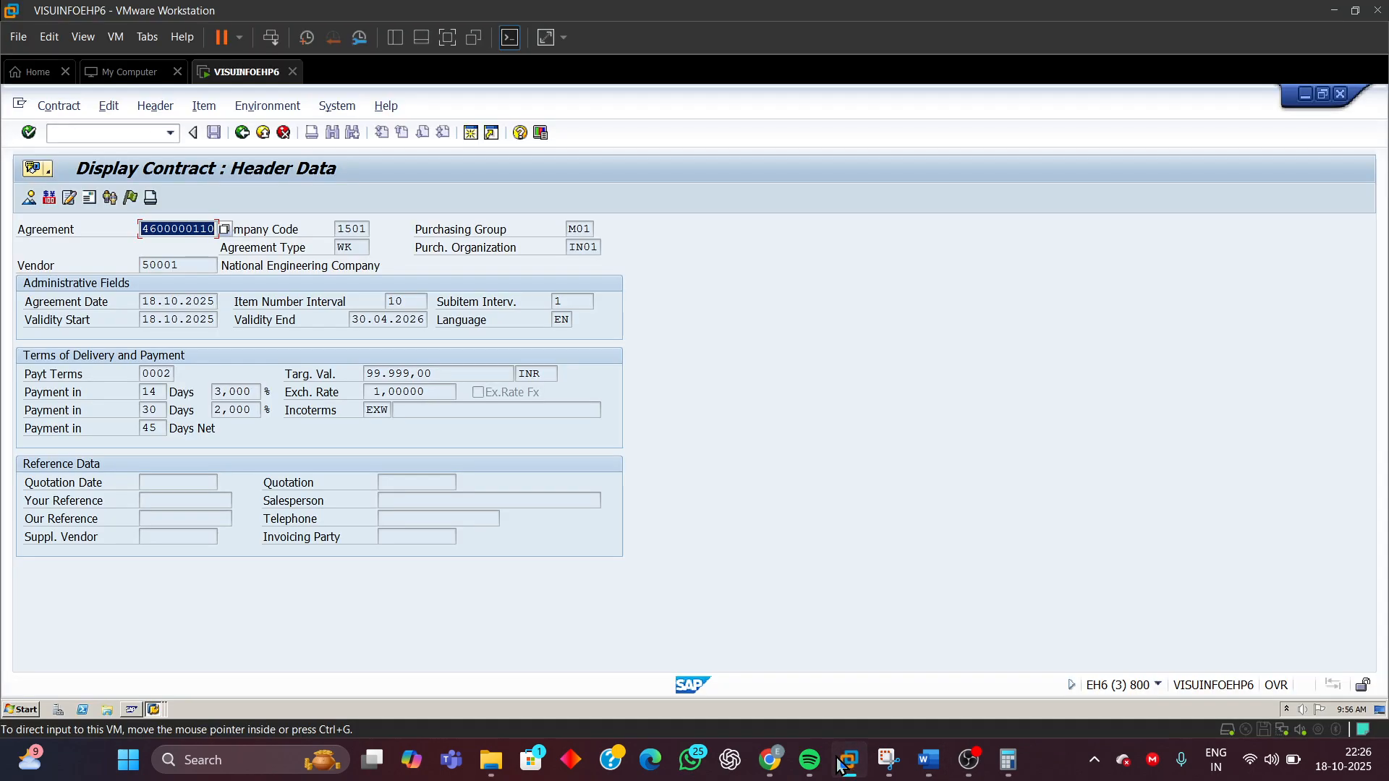
pyautogui.click(840, 765)
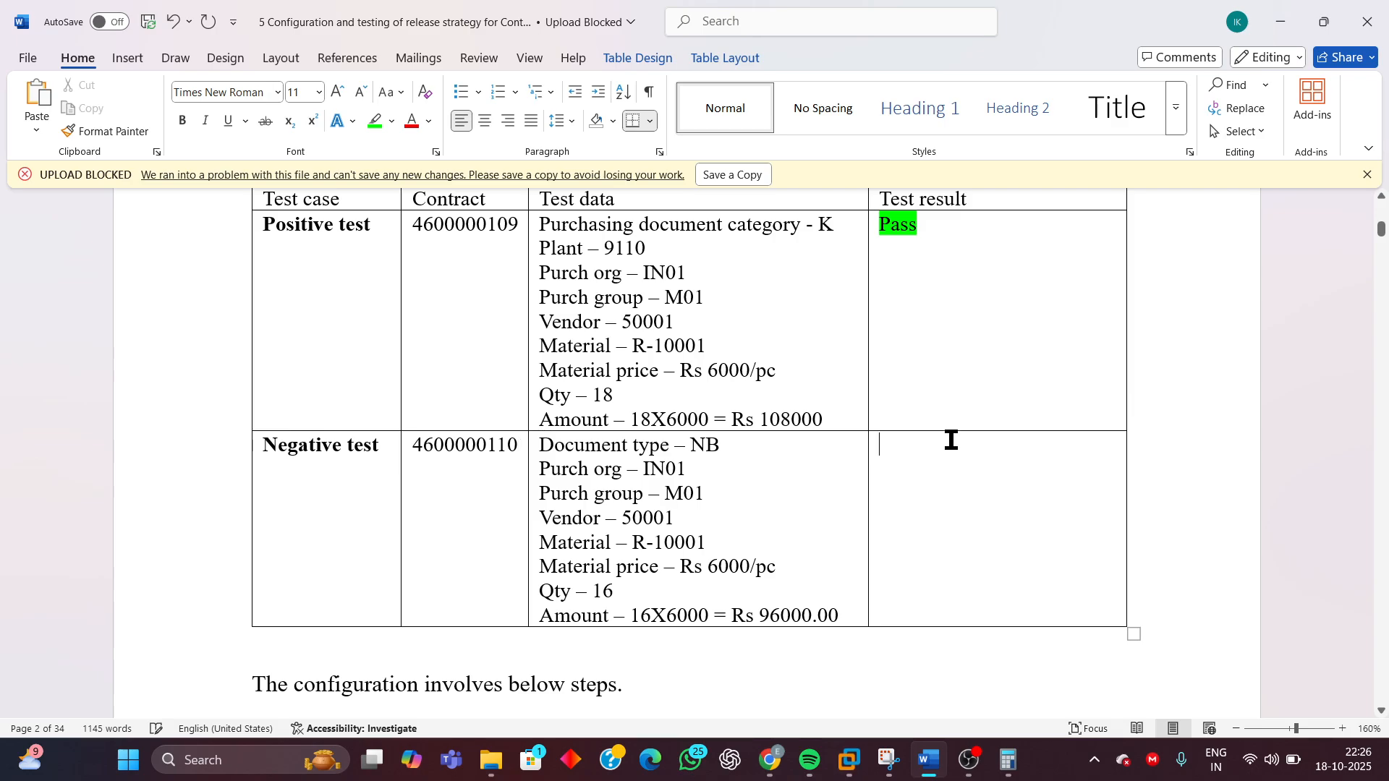
pyautogui.write('P')
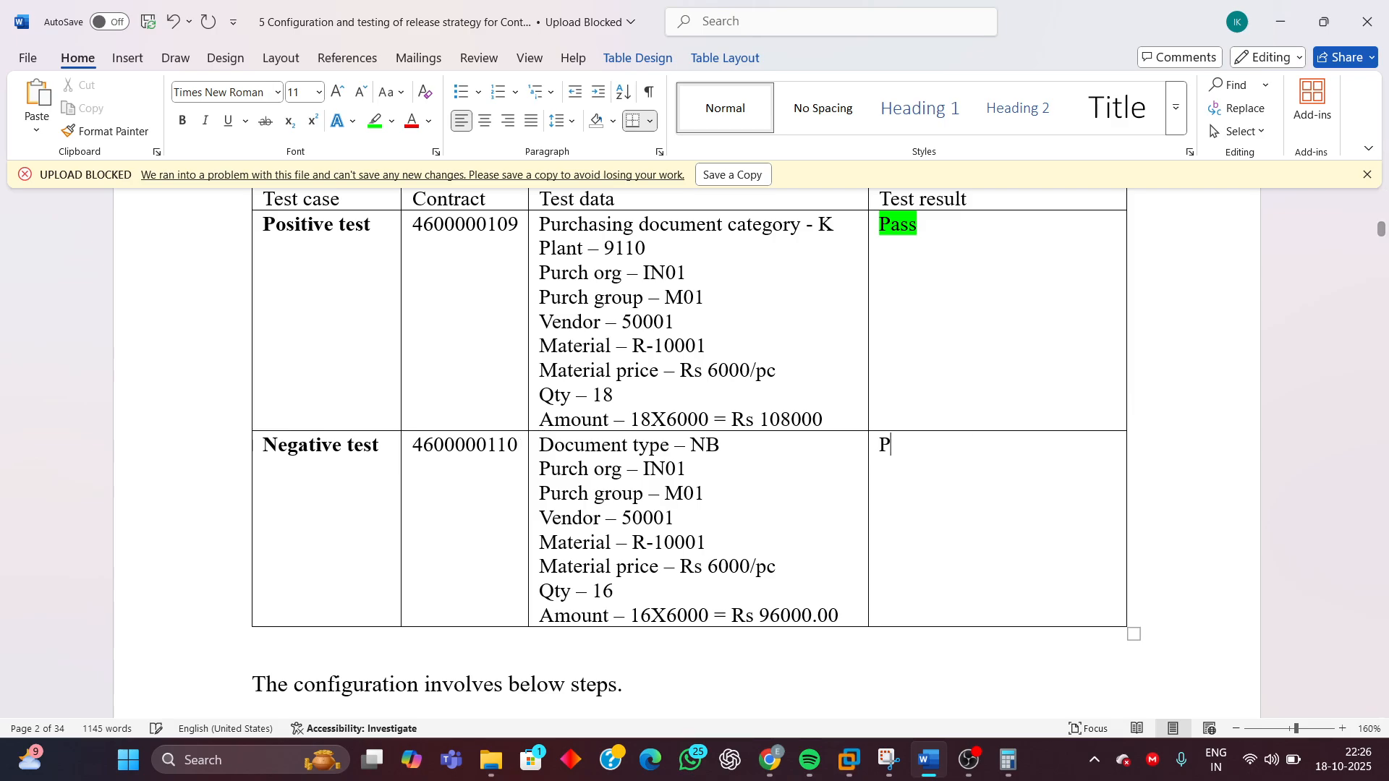
pyautogui.write('ass')
pyautogui.moveTo(919, 449); pyautogui.dragTo(871, 446)
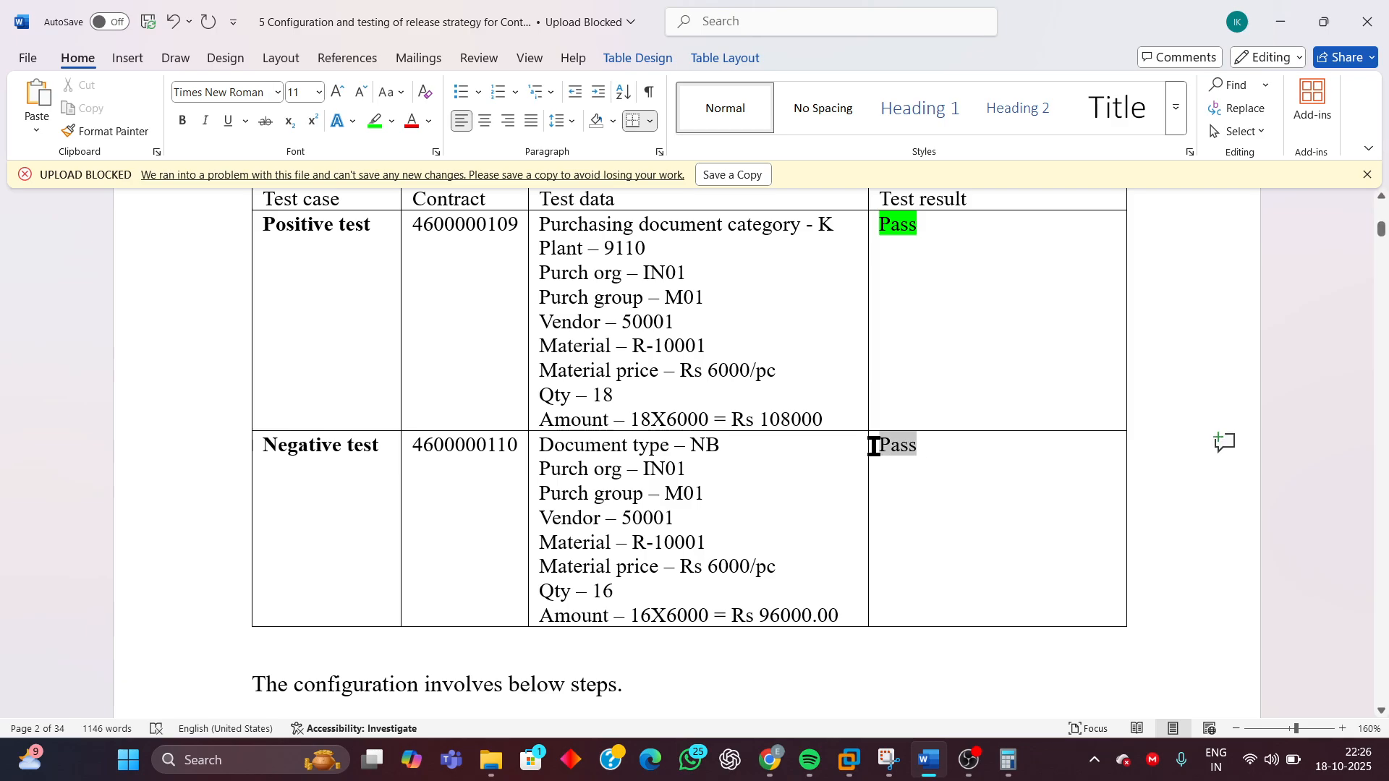
pyautogui.click(375, 120)
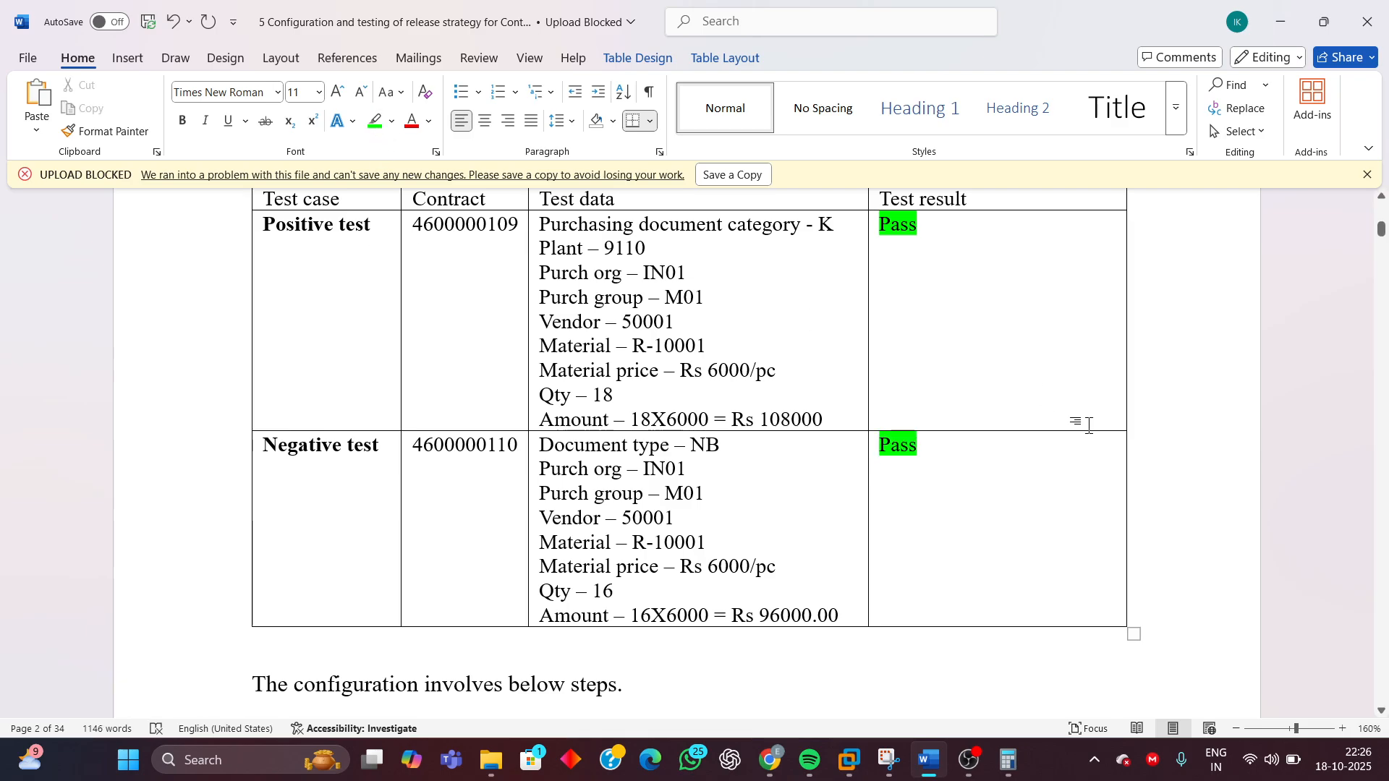
pyautogui.scroll(3, 1089, 420)
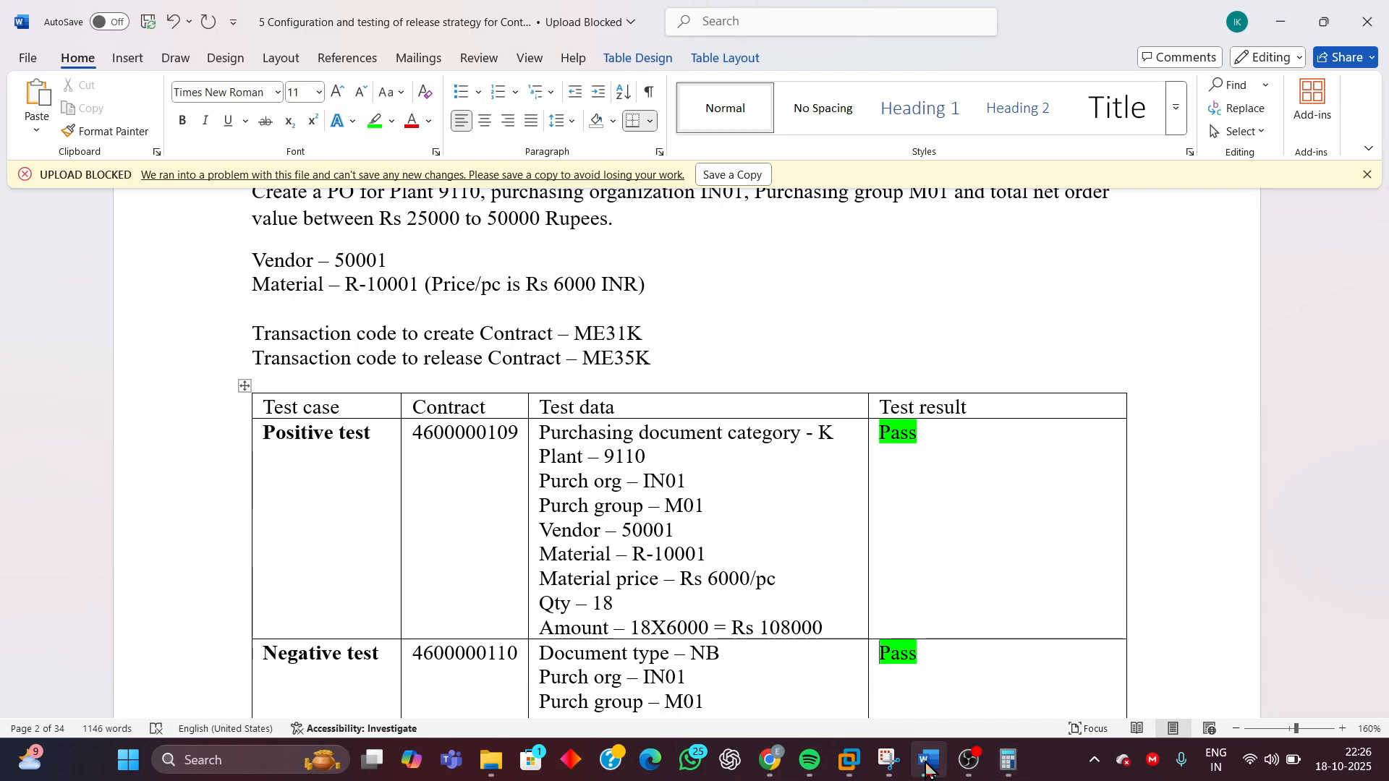
pyautogui.moveTo(859, 771)
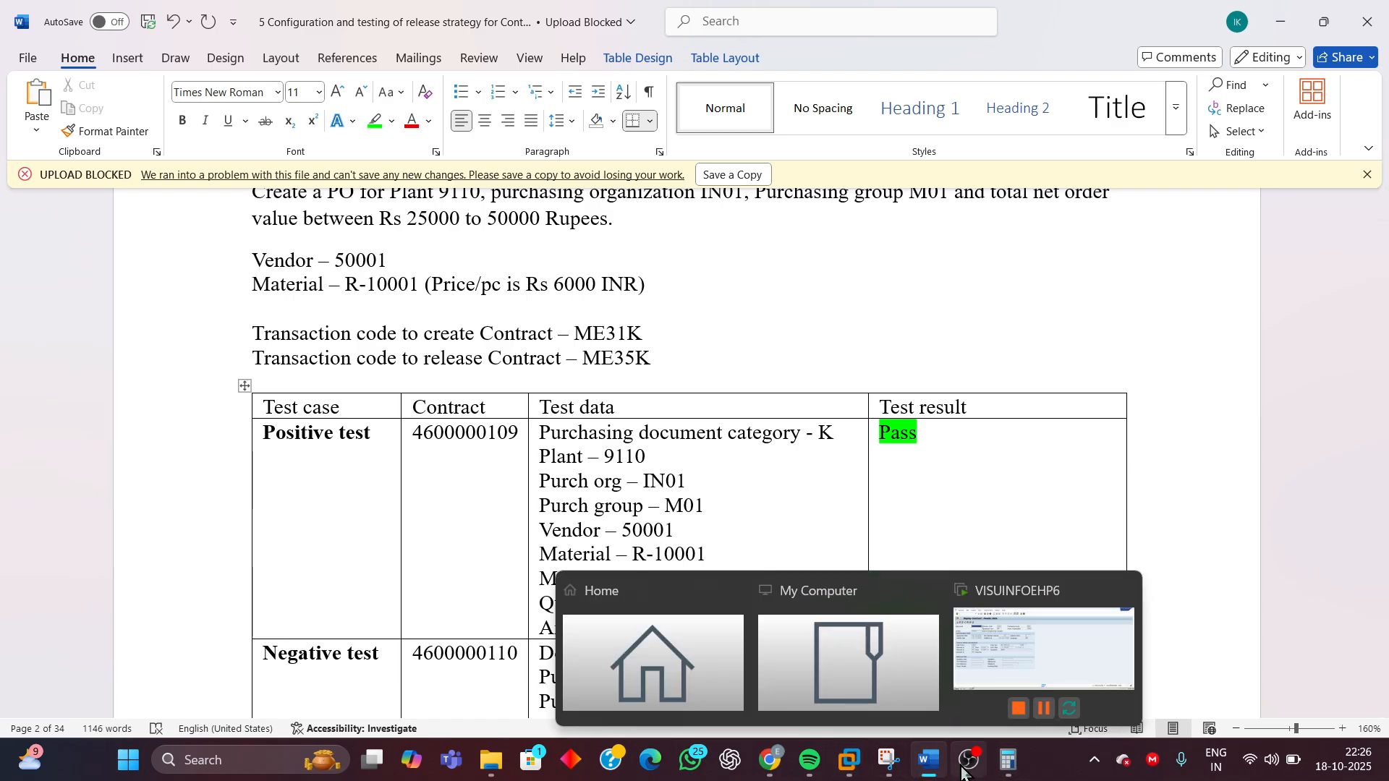